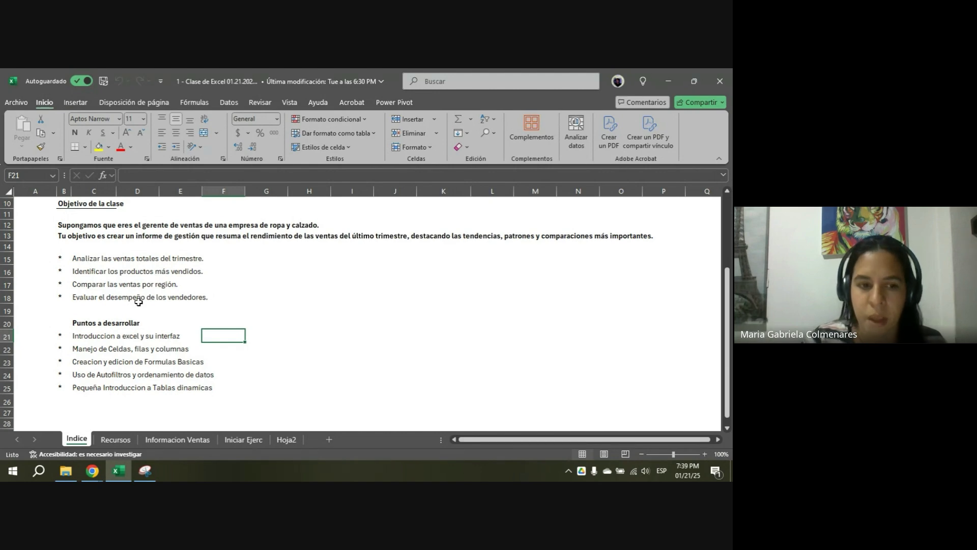
- Open the Recursos sheet and view its list of basic keyboard shortcuts
{"action": "left_click", "coordinate": [116, 439]}
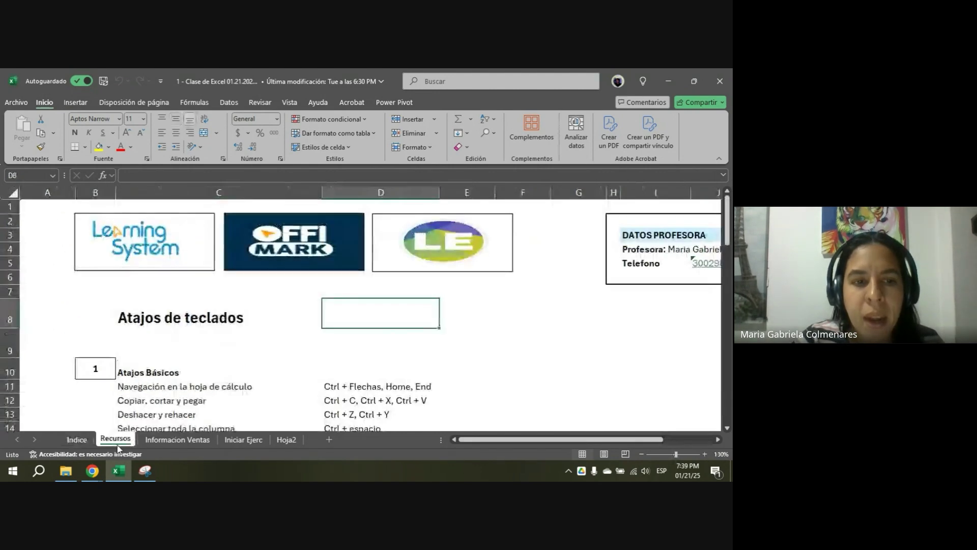
{"action": "scroll", "coordinate": [417, 294], "scroll_direction": "down", "scroll_amount": 3}
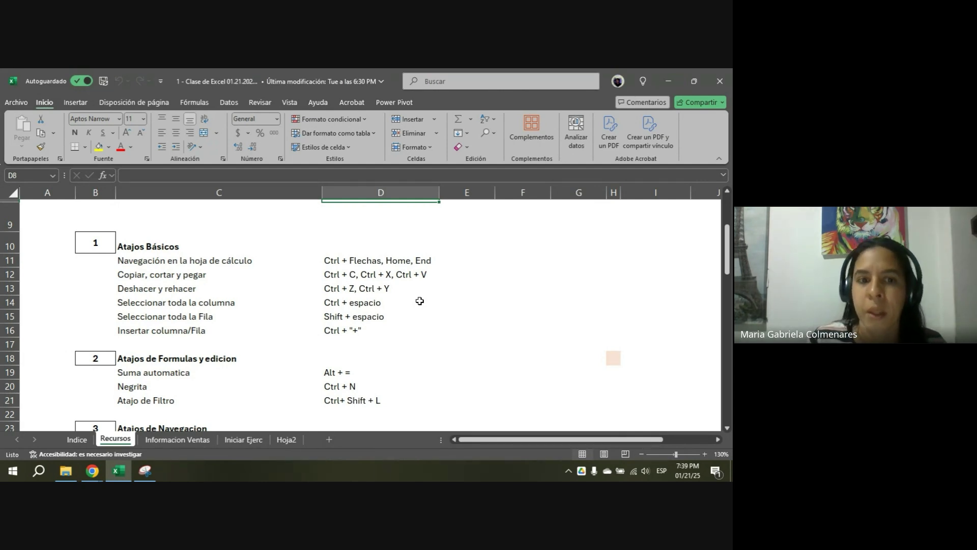
{"action": "left_click", "coordinate": [354, 258]}
{"action": "right_click", "coordinate": [354, 258]}
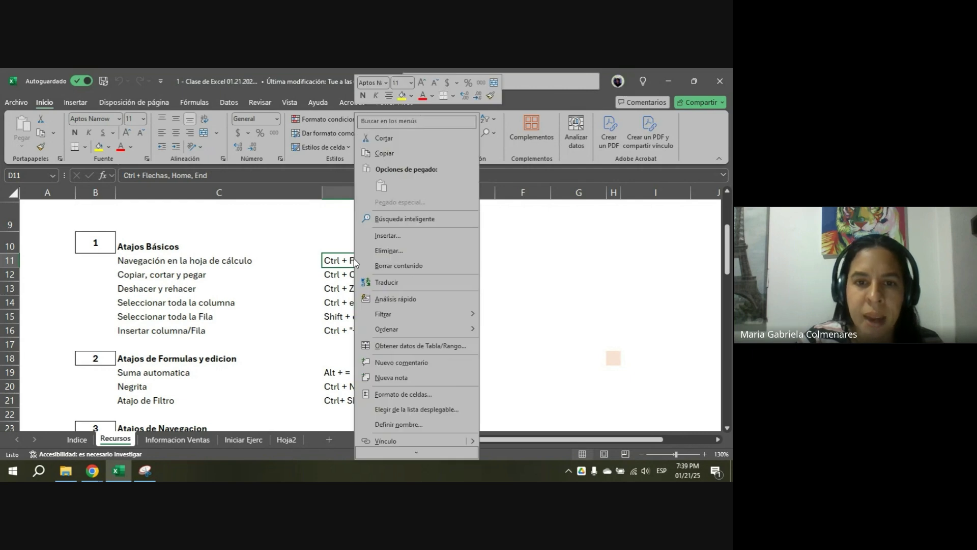
{"action": "left_click", "coordinate": [384, 159]}
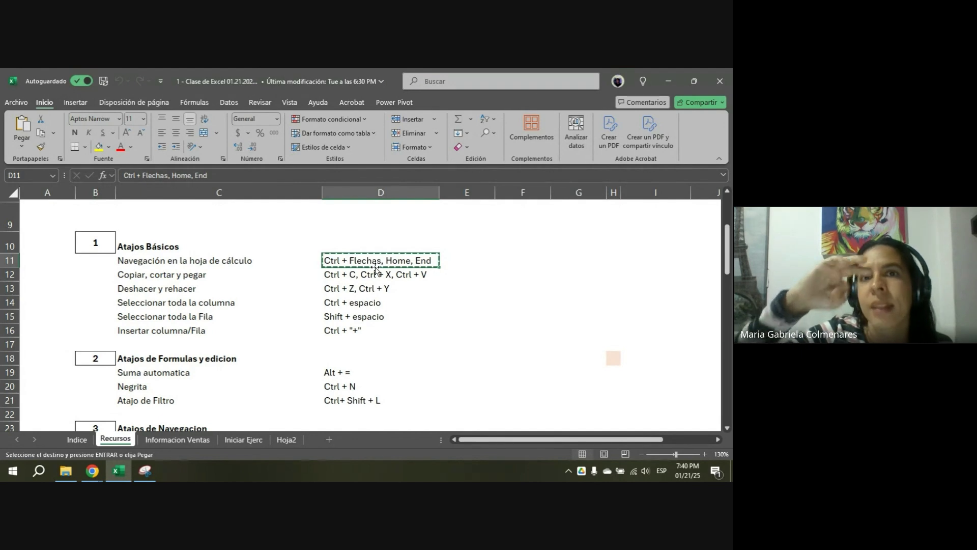
{"action": "key", "text": "Escape"}
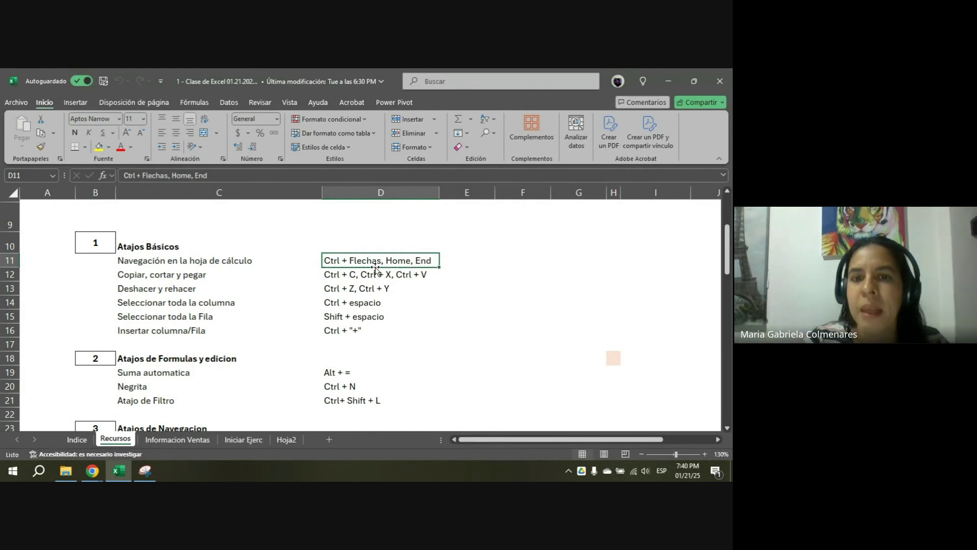
- Copy cell D11, which holds the worksheet navigation shortcuts
{"action": "left_click", "coordinate": [514, 246]}
{"action": "left_click", "coordinate": [421, 262]}
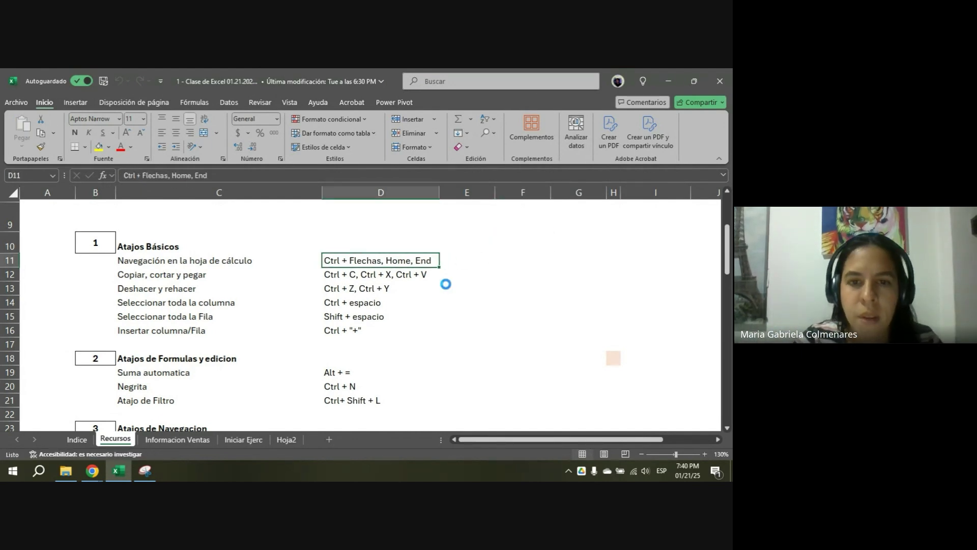
{"action": "key", "text": "ctrl+c"}
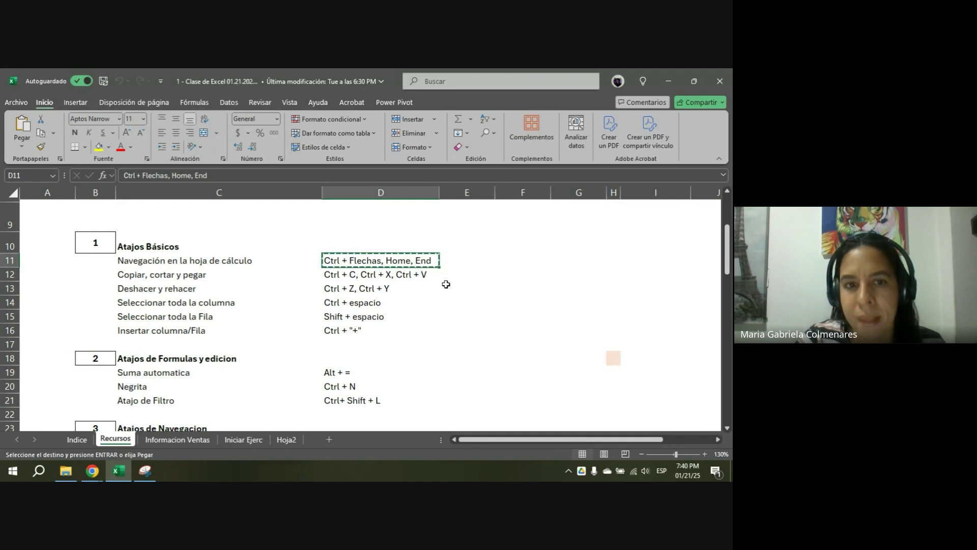
- Examine the basic, formula and editing, and navigation shortcut lists on the Recursos sheet
{"action": "scroll", "coordinate": [450, 289], "scroll_direction": "down", "scroll_amount": 1}
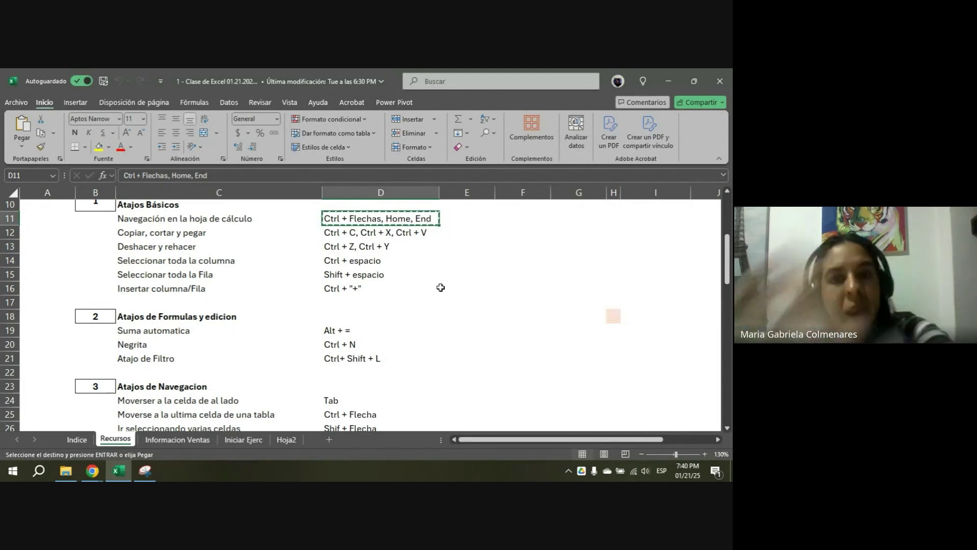
{"action": "scroll", "coordinate": [231, 260], "scroll_direction": "down", "scroll_amount": 1}
{"action": "scroll", "coordinate": [230, 260], "scroll_direction": "down", "scroll_amount": 4}
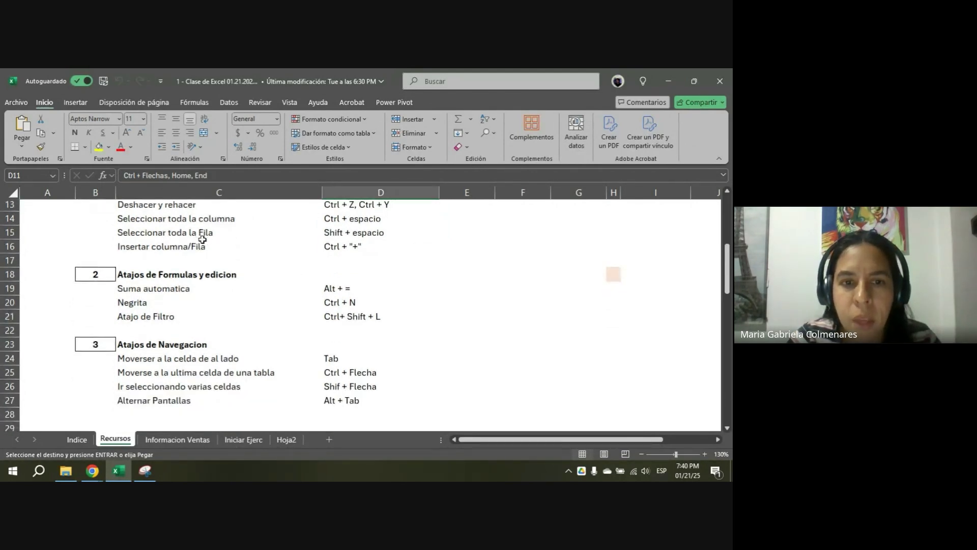
{"action": "scroll", "coordinate": [316, 295], "scroll_direction": "up", "scroll_amount": 6}
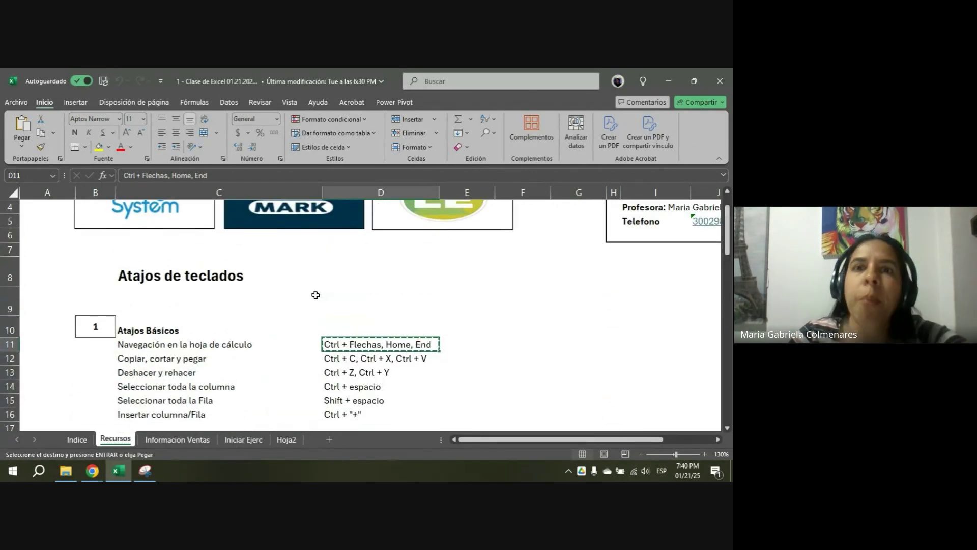
{"action": "scroll", "coordinate": [345, 305], "scroll_direction": "down", "scroll_amount": 1}
{"action": "scroll", "coordinate": [345, 304], "scroll_direction": "down", "scroll_amount": 7}
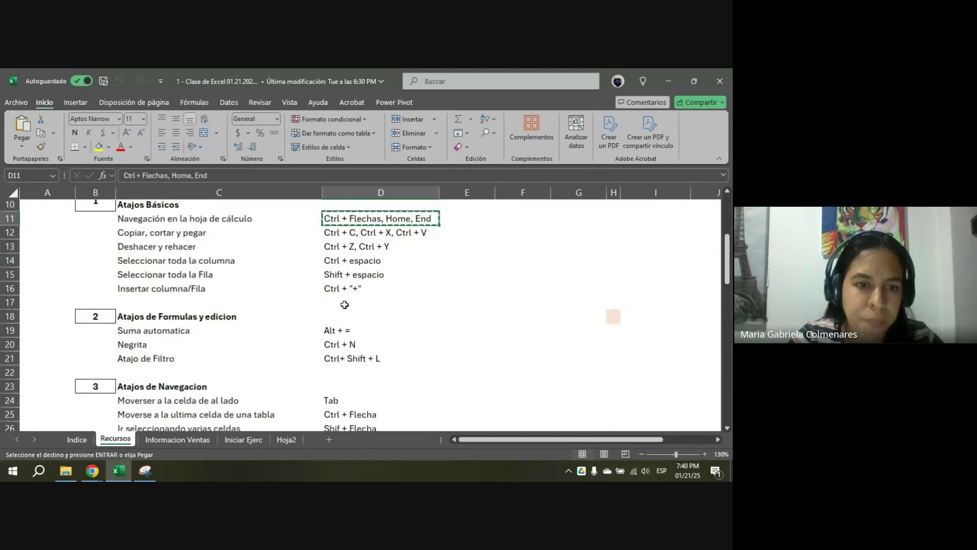
- Examine the keyboard shortcut video links and their titles in rows 30 to 38 below the shortcut lists
{"action": "left_click_drag", "start_coordinate": [129, 273], "coordinate": [398, 278]}
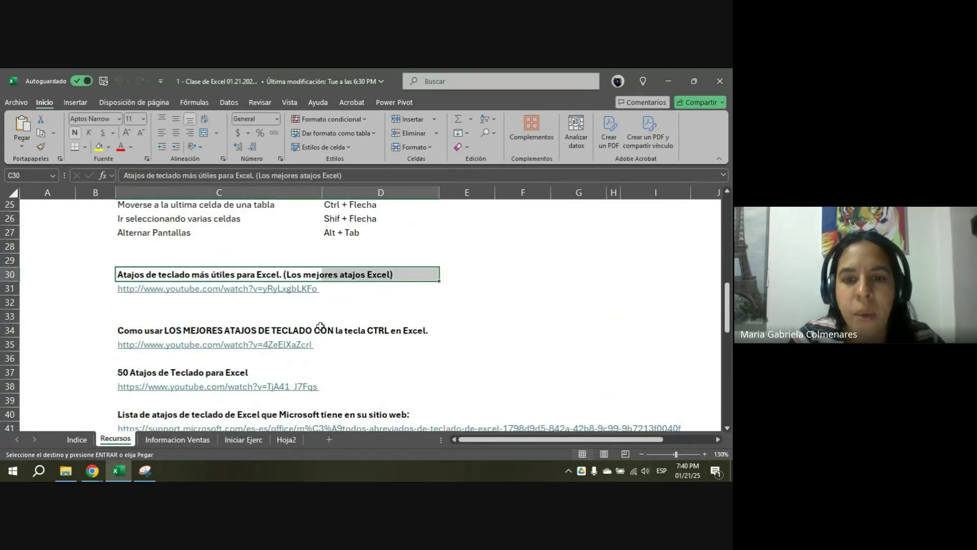
{"action": "scroll", "coordinate": [320, 326], "scroll_direction": "down", "scroll_amount": 4}
{"action": "scroll", "coordinate": [256, 324], "scroll_direction": "up", "scroll_amount": 4}
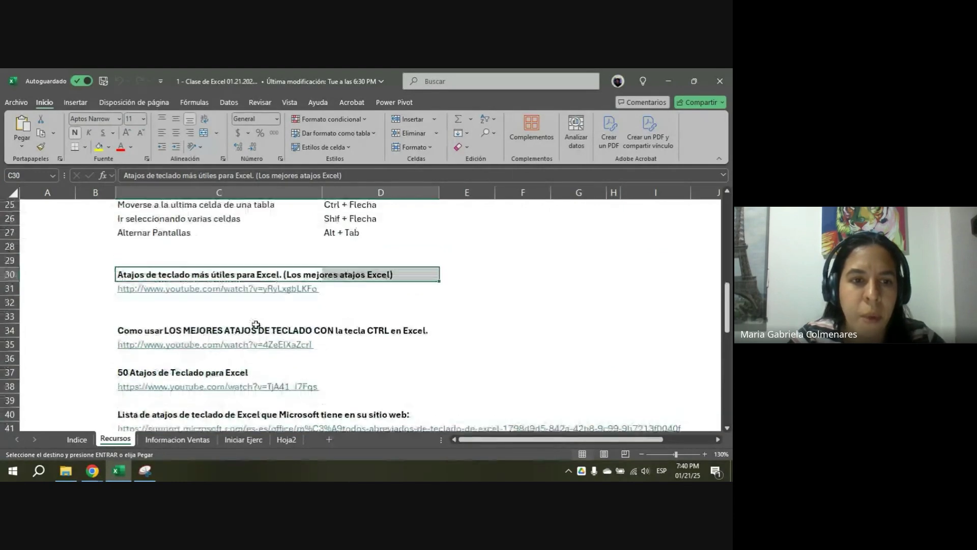
{"action": "left_click", "coordinate": [171, 330]}
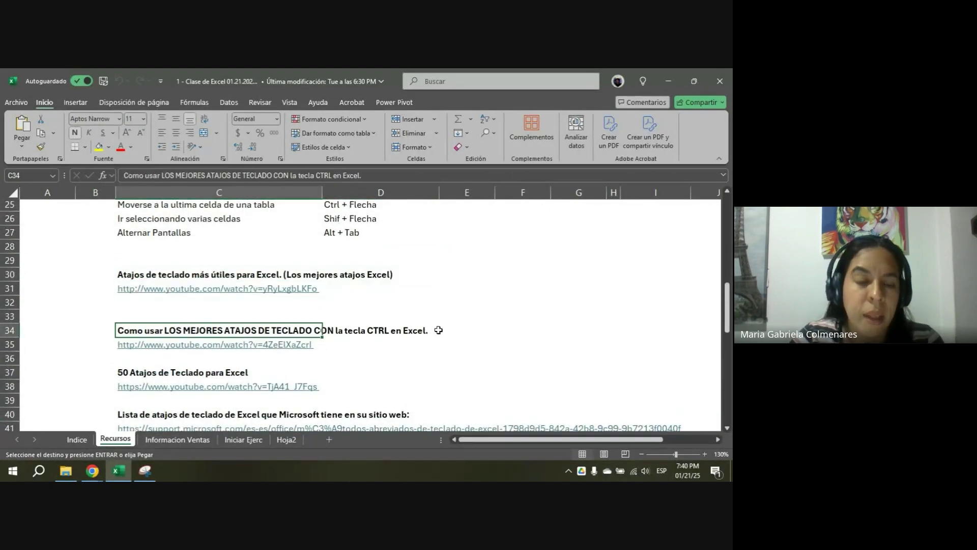
{"action": "scroll", "coordinate": [155, 331], "scroll_direction": "down", "scroll_amount": 2}
{"action": "left_click", "coordinate": [152, 288]}
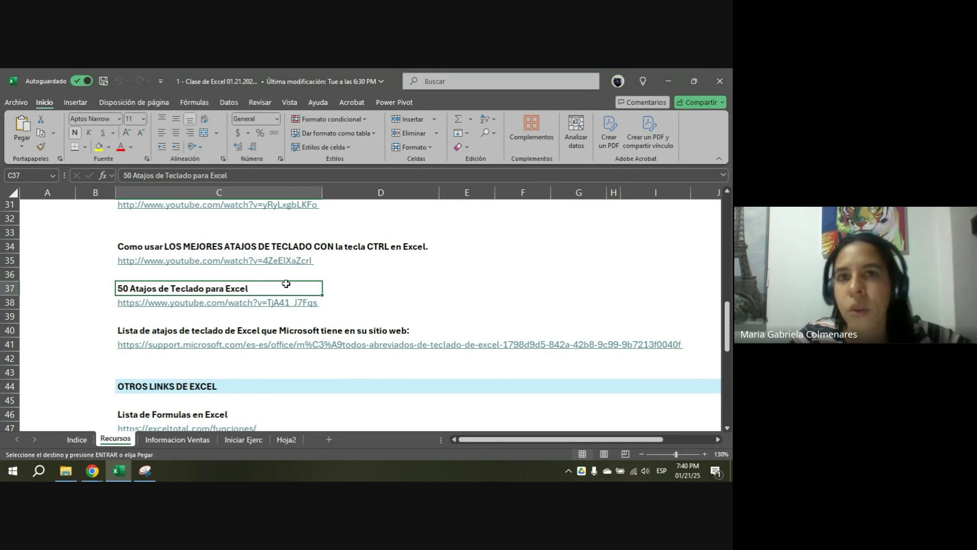
- Look over the Informacion Ventas sheet, and select the table range B3:J11 on the Iniciar Ejerc sheet to examine its extent
{"action": "left_click", "coordinate": [193, 441]}
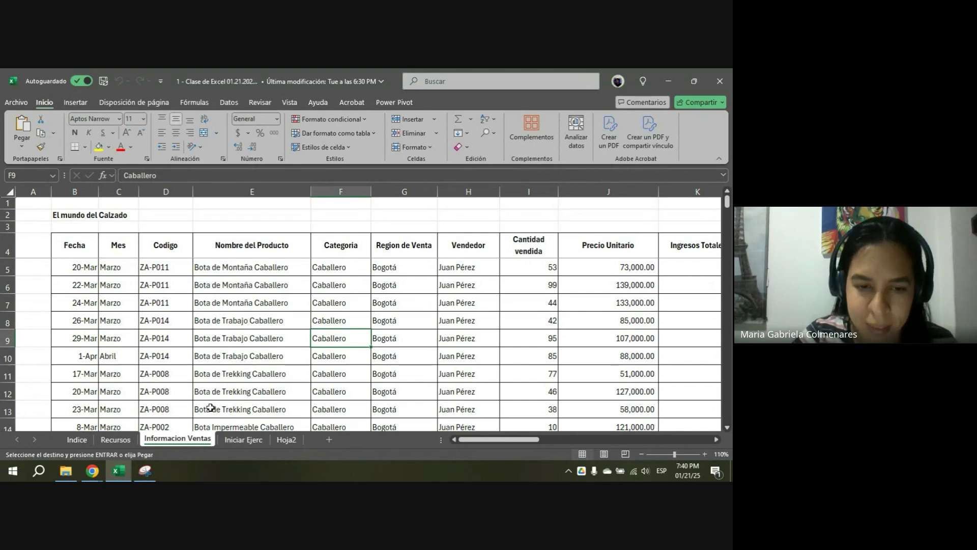
{"action": "left_click", "coordinate": [241, 439]}
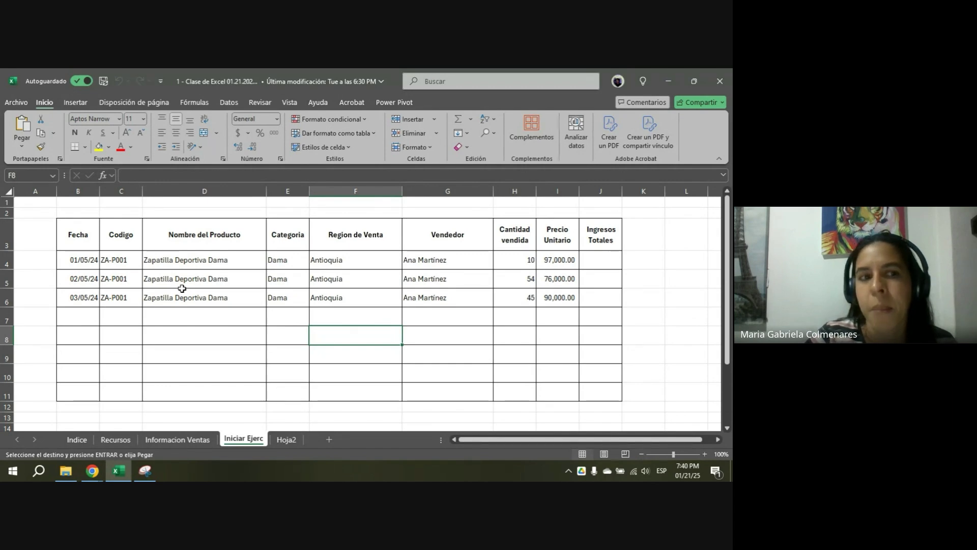
{"action": "left_click", "coordinate": [96, 245]}
{"action": "left_click_drag", "start_coordinate": [153, 236], "coordinate": [597, 394]}
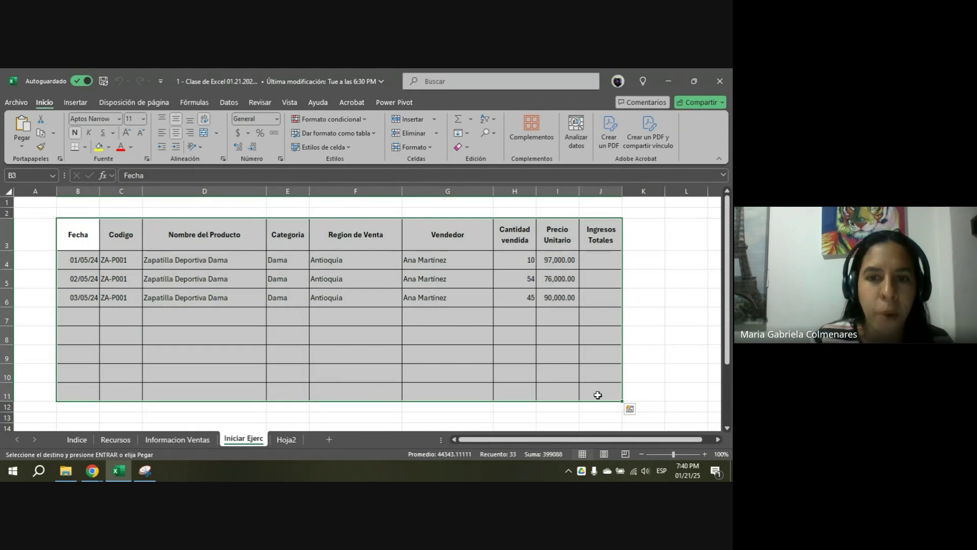
{"action": "left_click_drag", "start_coordinate": [90, 232], "coordinate": [581, 394]}
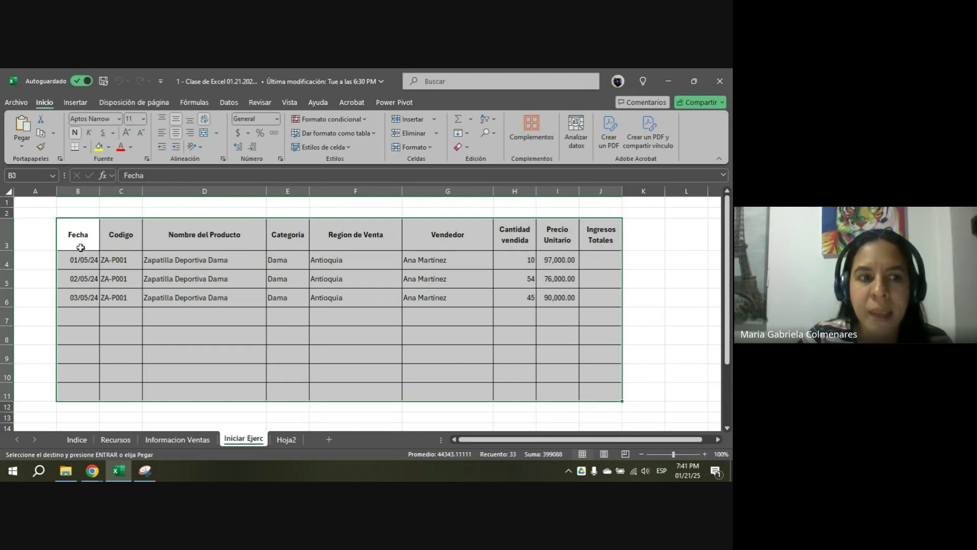
{"action": "left_click_drag", "start_coordinate": [89, 239], "coordinate": [587, 393]}
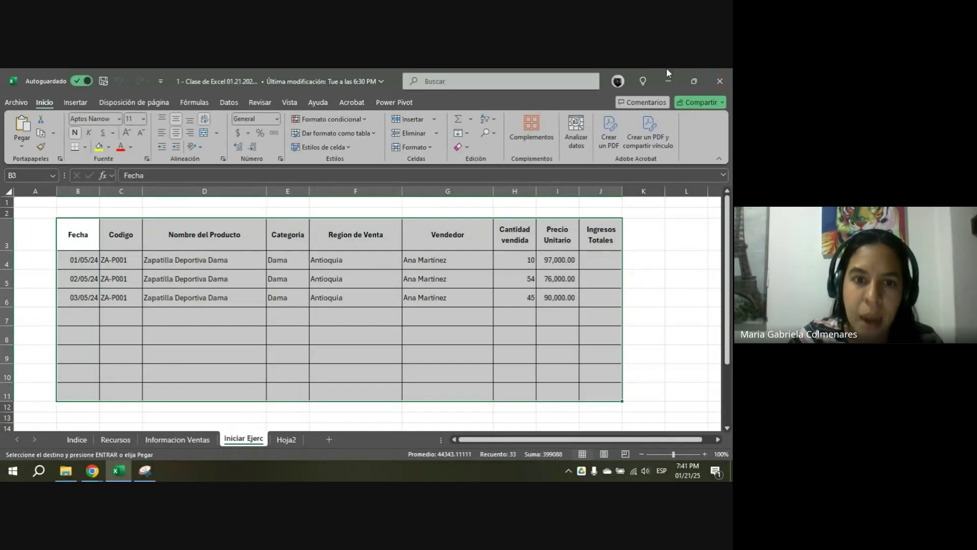
{"action": "left_click_drag", "start_coordinate": [54, 203], "coordinate": [715, 426]}
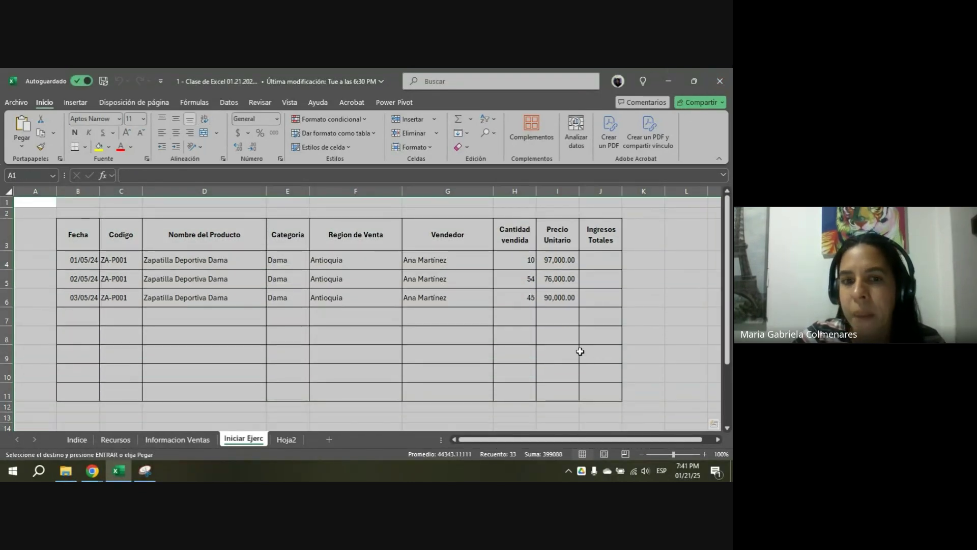
{"action": "scroll", "coordinate": [519, 343], "scroll_direction": "down", "scroll_amount": 1}
{"action": "scroll", "coordinate": [305, 323], "scroll_direction": "up", "scroll_amount": 1}
{"action": "left_click", "coordinate": [164, 291]}
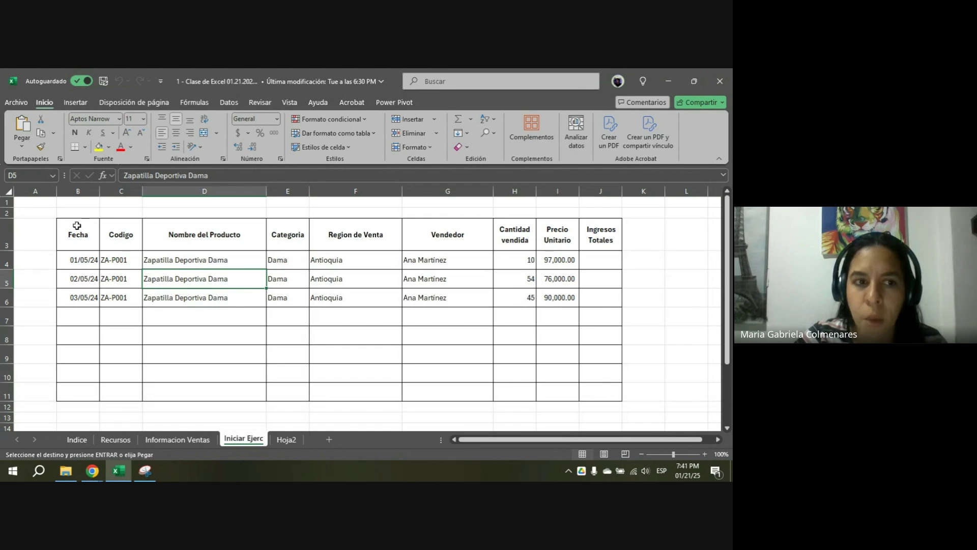
{"action": "left_click_drag", "start_coordinate": [76, 227], "coordinate": [605, 390]}
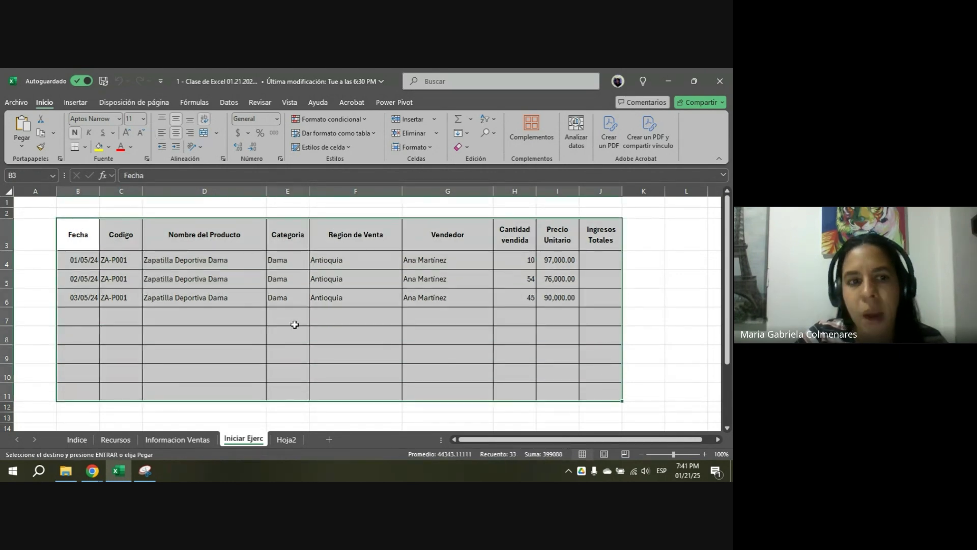
{"action": "left_click_drag", "start_coordinate": [105, 234], "coordinate": [602, 390]}
{"action": "key", "text": "ctrl+v"}
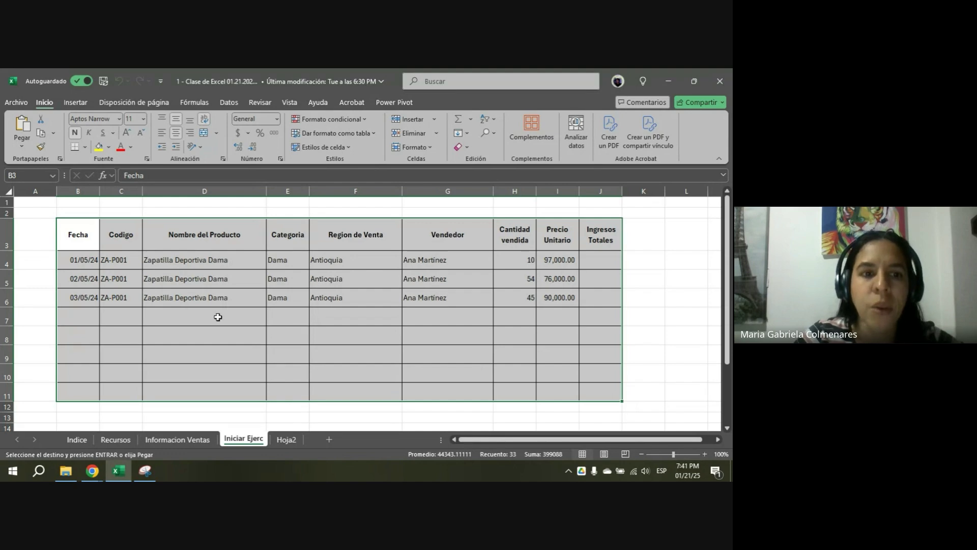
{"action": "left_click", "coordinate": [205, 295]}
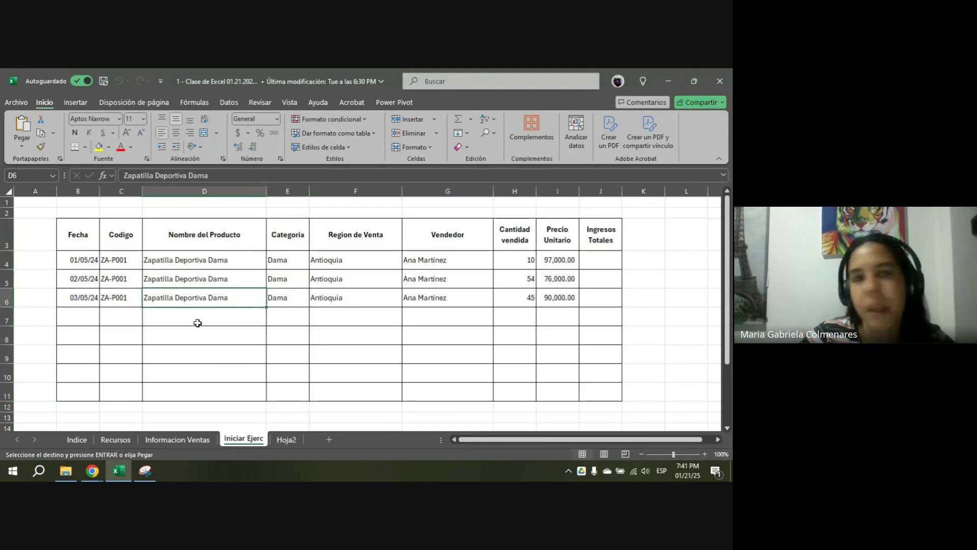
{"action": "left_click", "coordinate": [218, 319]}
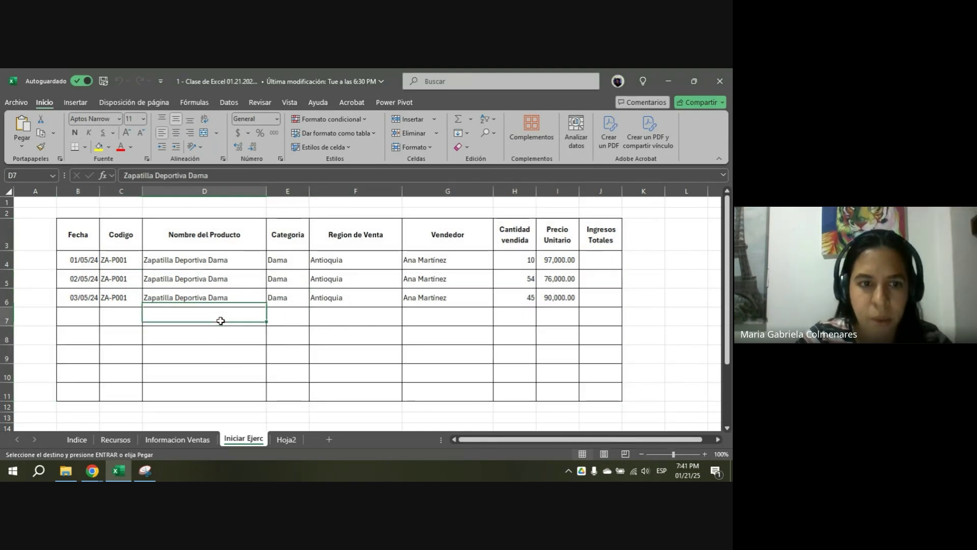
- Enter the date 04-05-2024 in the Fecha column of the first empty row, cell B7
{"action": "left_click", "coordinate": [67, 315]}
{"action": "type", "text": "0"}
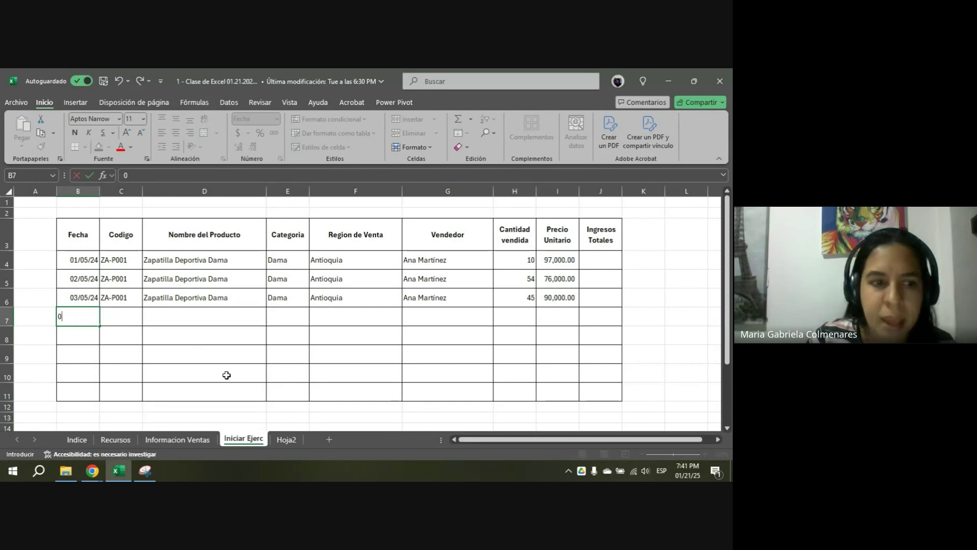
{"action": "type", "text": "4-05"}
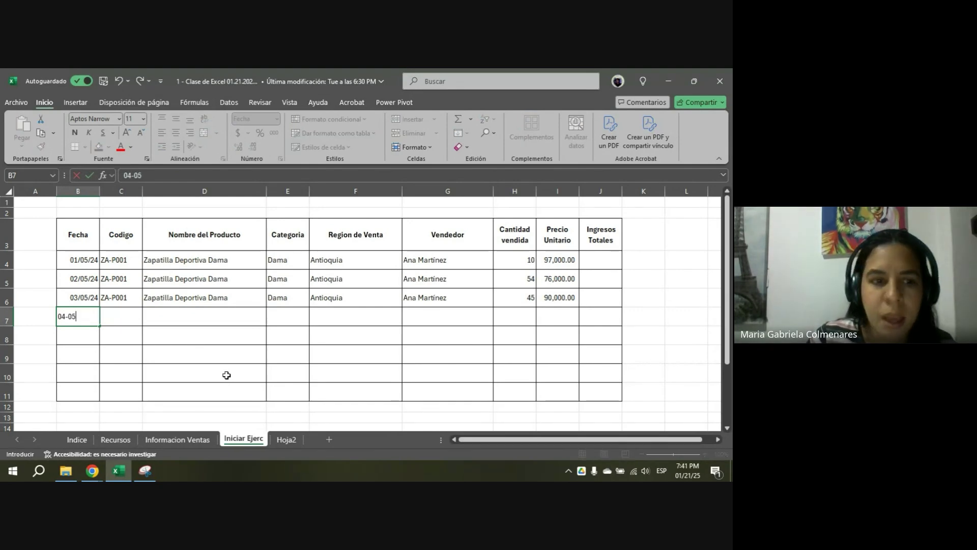
{"action": "type", "text": "-2024"}
{"action": "key", "text": "ctrl+Return"}
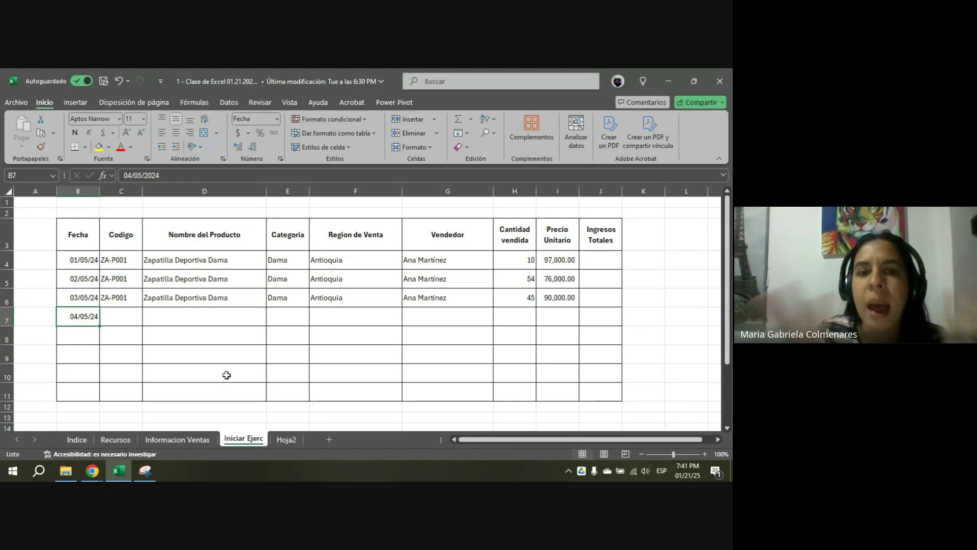
- Copy the product code from the row above into C7 and change it to ZA-P002
{"action": "key", "text": "Tab"}
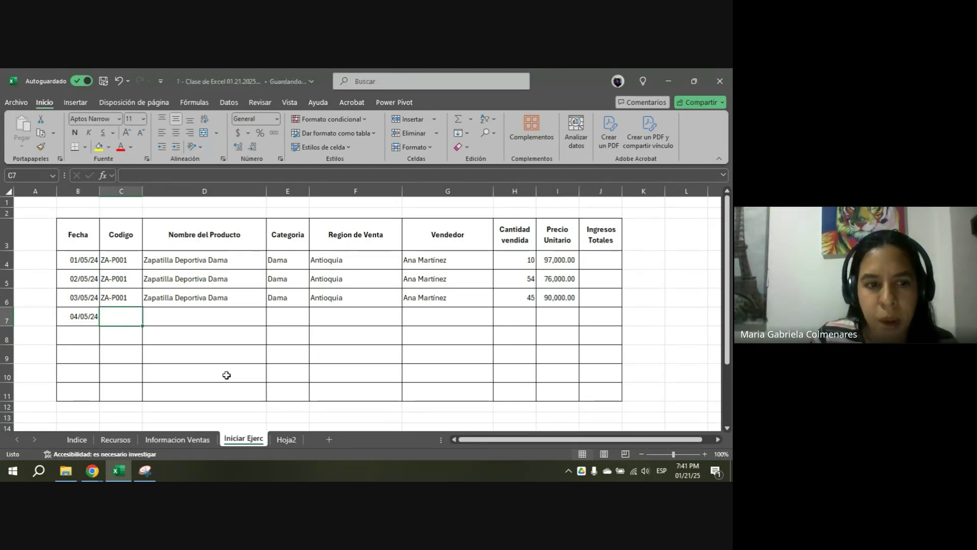
{"action": "key", "text": "Up"}
{"action": "key", "text": "ctrl+c"}
{"action": "key", "text": "Down"}
{"action": "key", "text": "ctrl+v"}
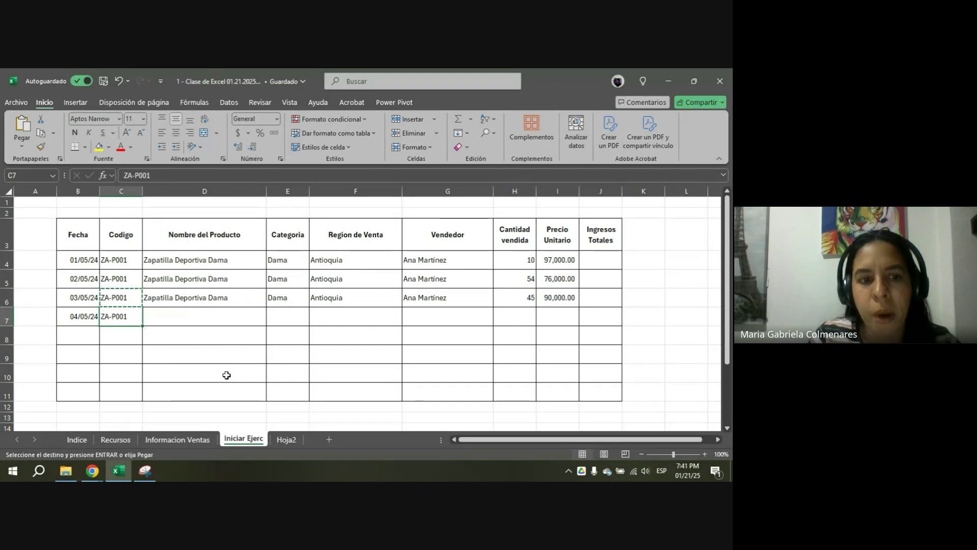
{"action": "type", "text": "ZA-P002"}
{"action": "key", "text": "Return"}
{"action": "key", "text": "Up"}
{"action": "key", "text": "Right"}
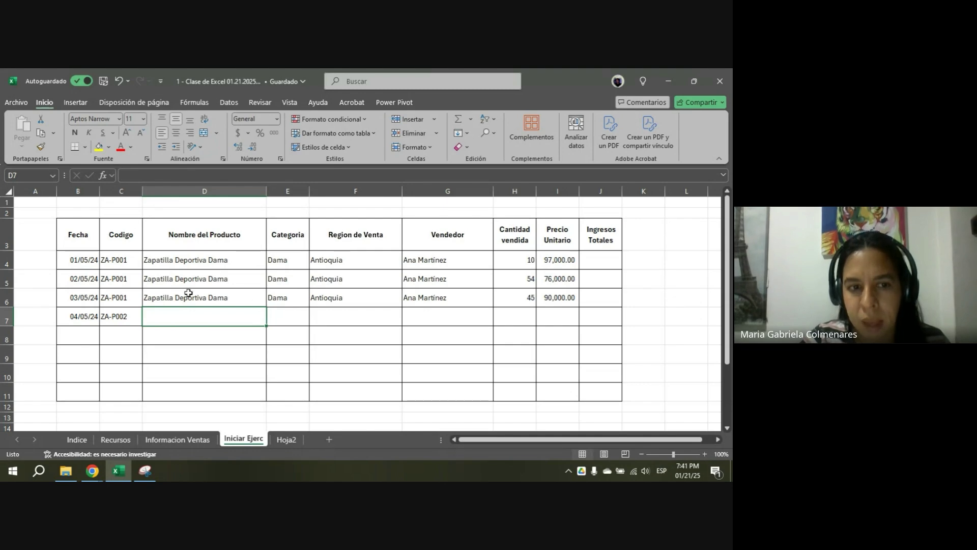
- Enter the product name Zapatilla deportiva Caballero in cell D7 of the 04/05/24 record
{"action": "left_click", "coordinate": [286, 322]}
{"action": "left_click", "coordinate": [339, 316]}
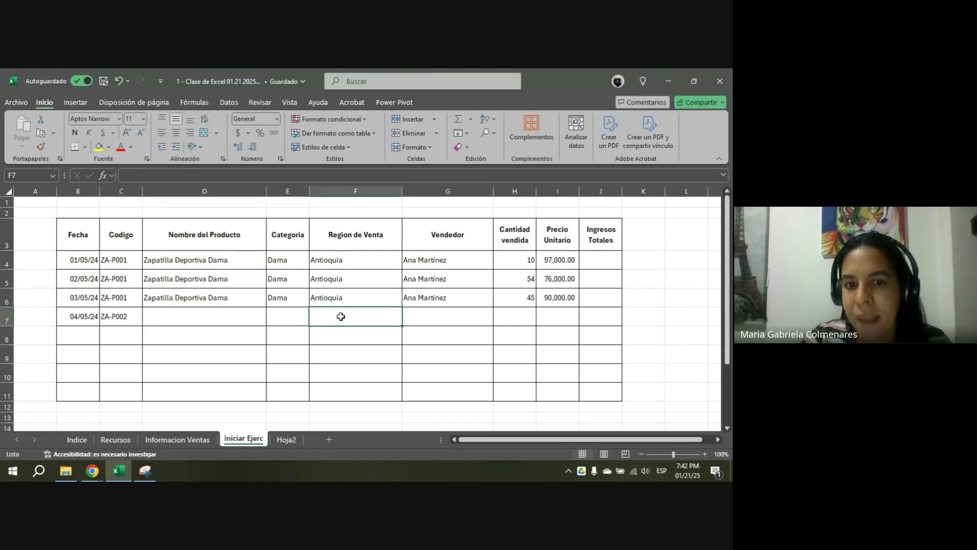
{"action": "left_click", "coordinate": [238, 314]}
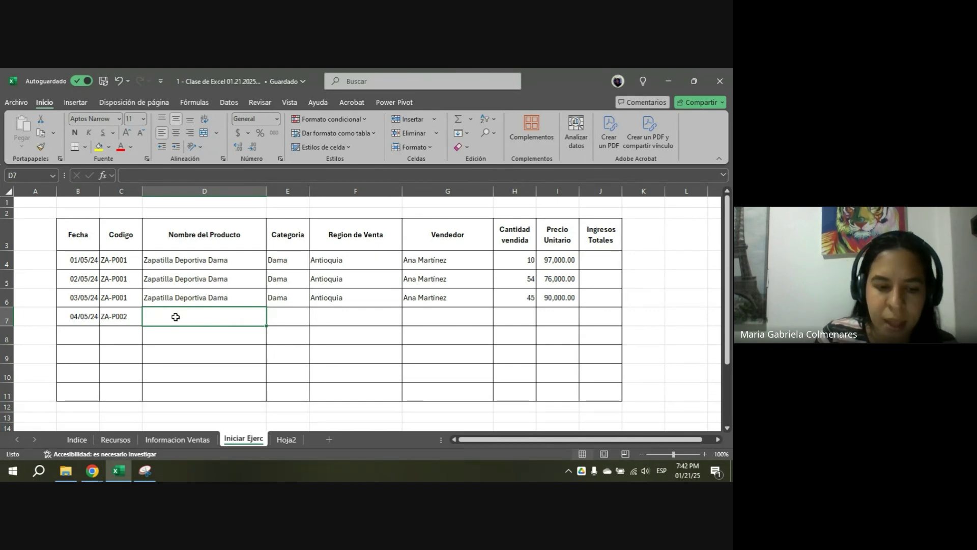
{"action": "type", "text": "Zapa"}
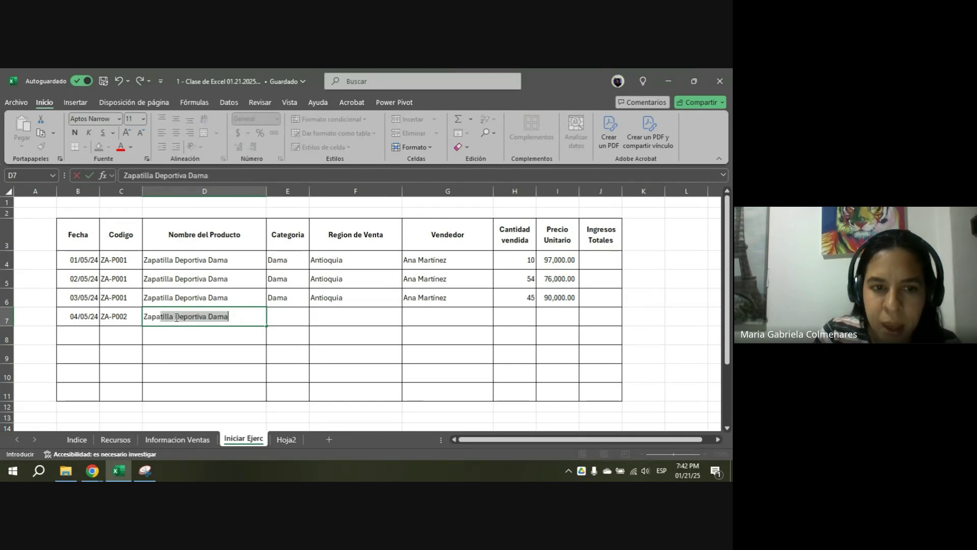
{"action": "type", "text": "tilla "}
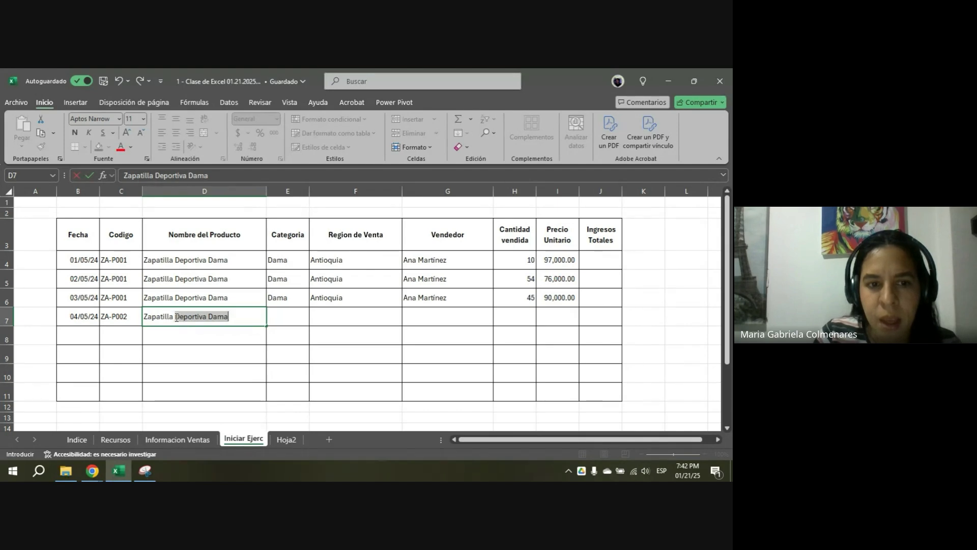
{"action": "type", "text": "depostiva"}
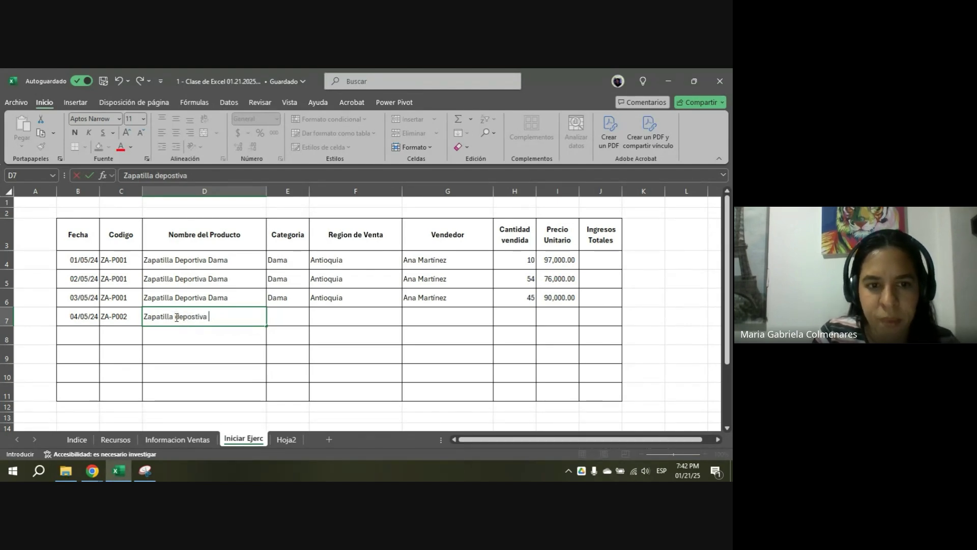
{"action": "key", "text": "BackSpace"}
{"action": "key", "text": "BackSpace"}
{"action": "key", "text": "BackSpace"}
{"action": "type", "text": "RTIA"}
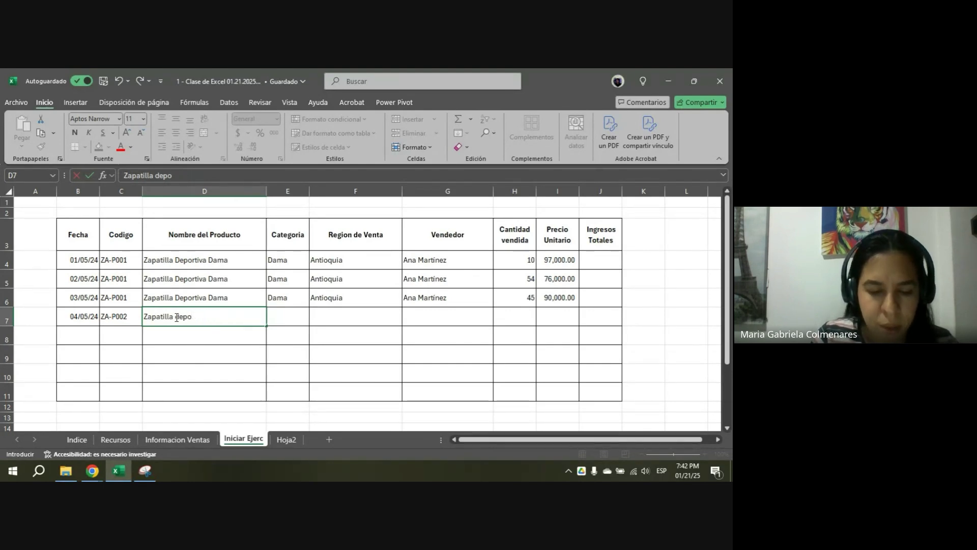
{"action": "type", "text": "r"}
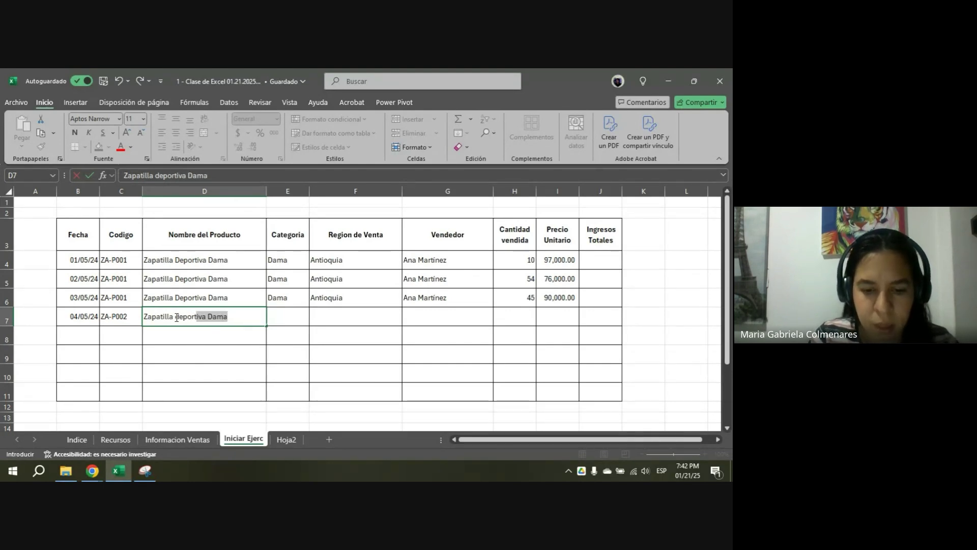
{"action": "type", "text": "tiva Caball"}
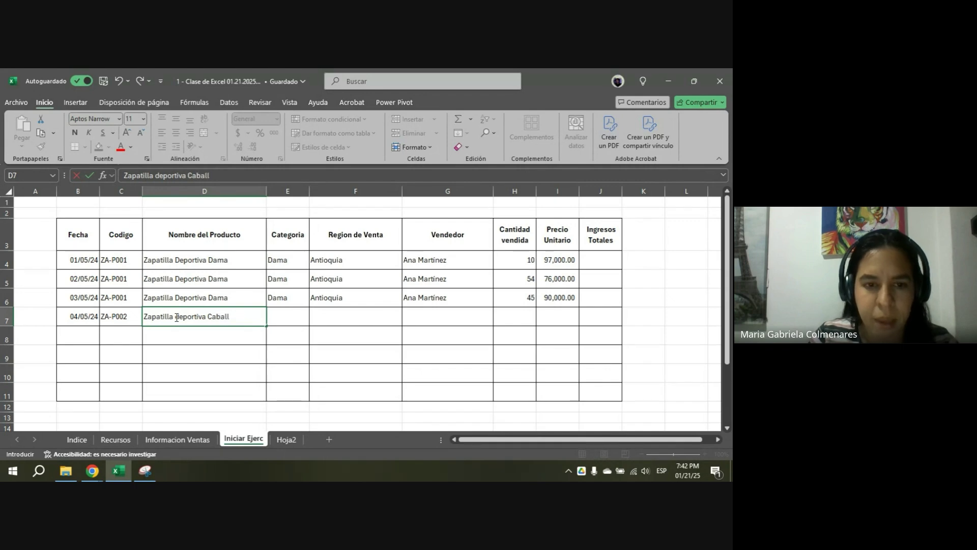
{"action": "type", "text": "ero"}
{"action": "key", "text": "Return"}
- Enter Caballero as the Categoria in cell E7
{"action": "key", "text": "Up"}
{"action": "key", "text": "Right"}
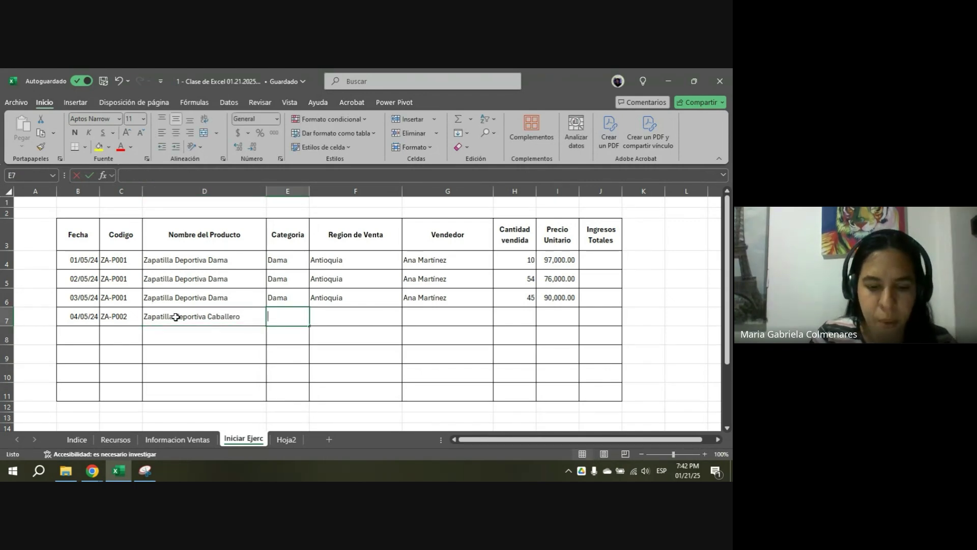
{"action": "type", "text": "Cabel"}
{"action": "key", "text": "BackSpace"}
{"action": "key", "text": "BackSpace"}
{"action": "type", "text": "allero"}
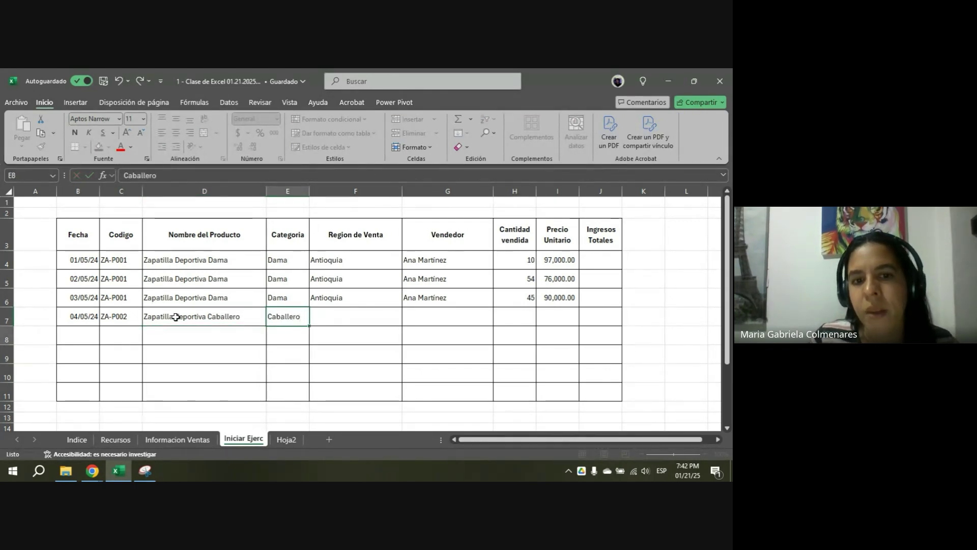
{"action": "key", "text": "Return"}
- Enter 85000 as the Precio Unitario in cell I7, leaving the region, seller and quantity empty
{"action": "key", "text": "Up"}
{"action": "key", "text": "Right"}
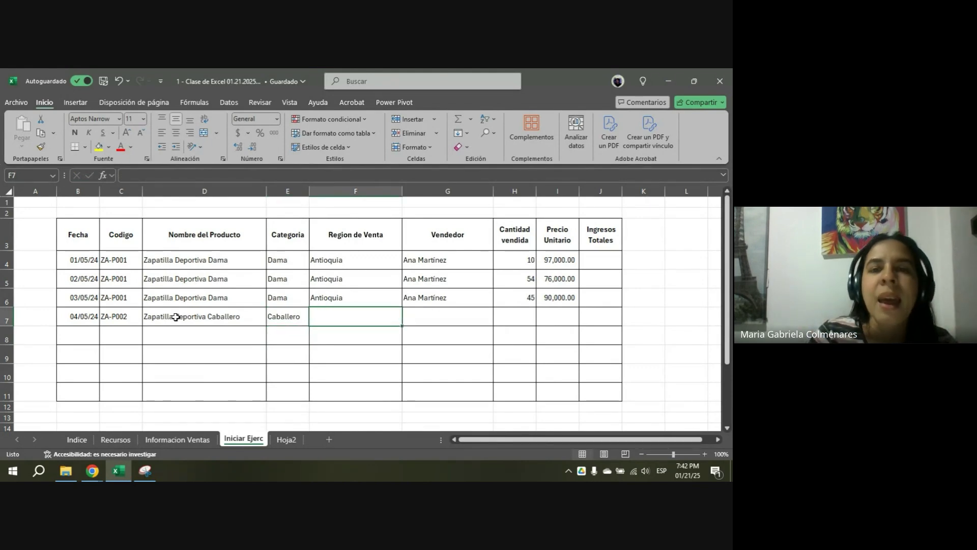
{"action": "key", "text": "Right"}
{"action": "key", "text": "Right"}
{"action": "key", "text": "Right"}
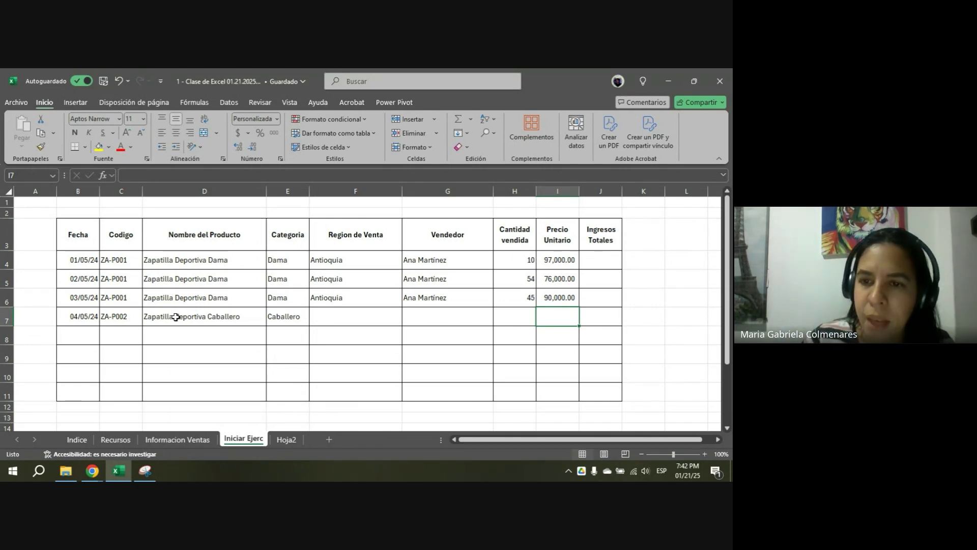
{"action": "type", "text": "85000"}
{"action": "key", "text": "ctrl+Return"}
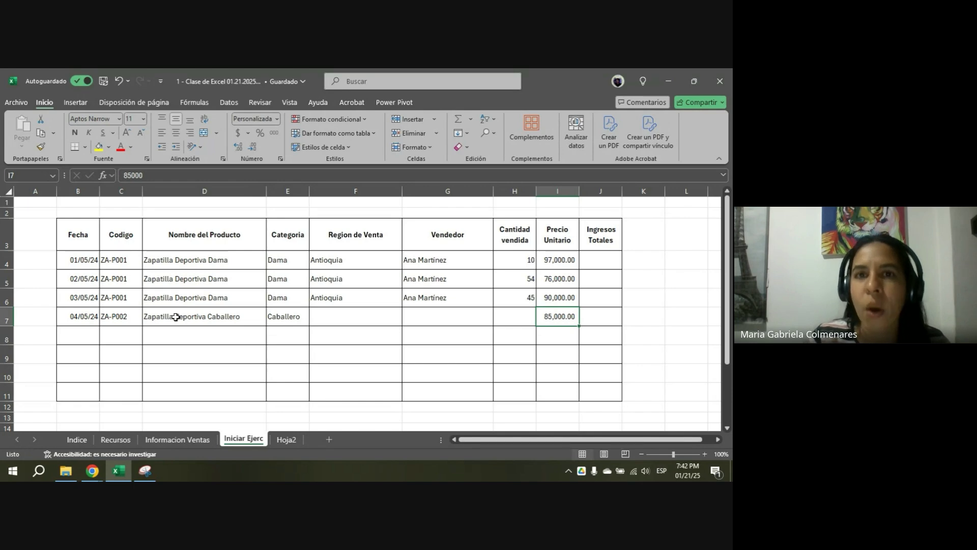
- Select columns A to F and rows 1 to 11 to examine the column letters and row numbers
{"action": "left_click_drag", "start_coordinate": [648, 192], "coordinate": [405, 196]}
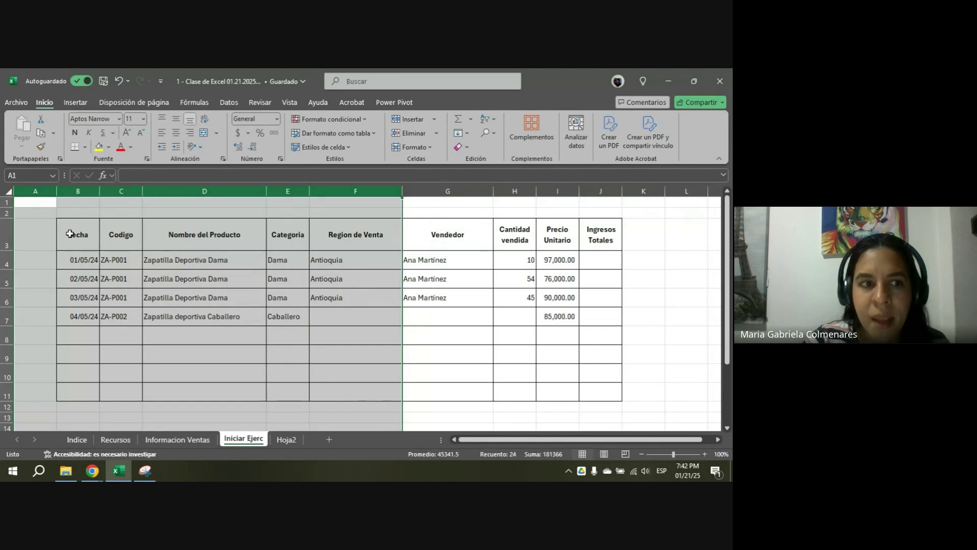
{"action": "left_click_drag", "start_coordinate": [4, 203], "coordinate": [18, 400]}
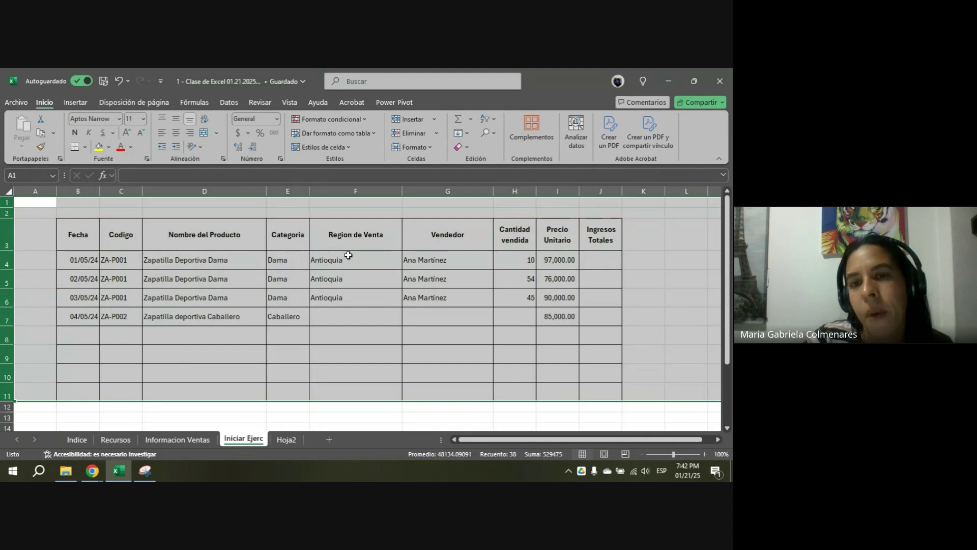
- Fill cell G2, above the Vendedor header, with yellow
{"action": "left_click", "coordinate": [446, 212]}
{"action": "left_click", "coordinate": [98, 147]}
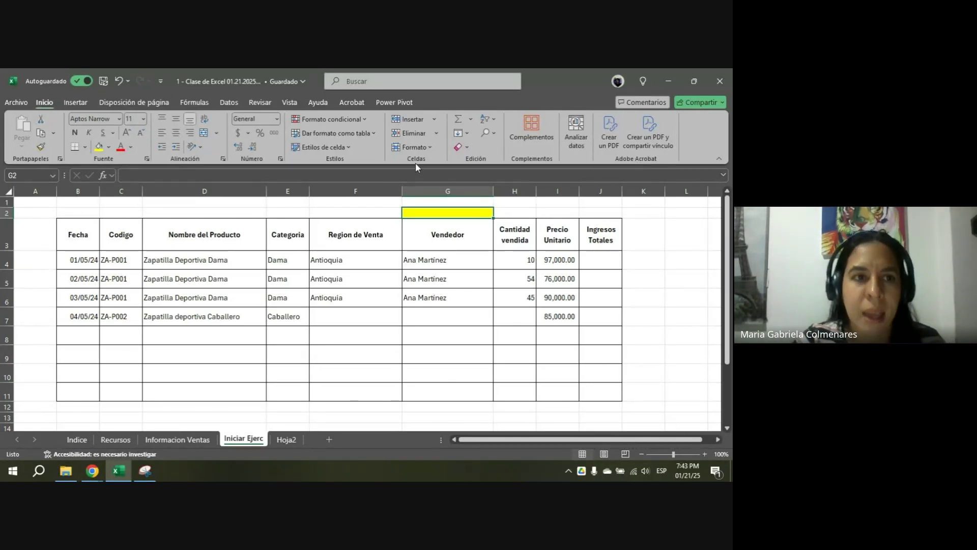
{"action": "left_click", "coordinate": [77, 136]}
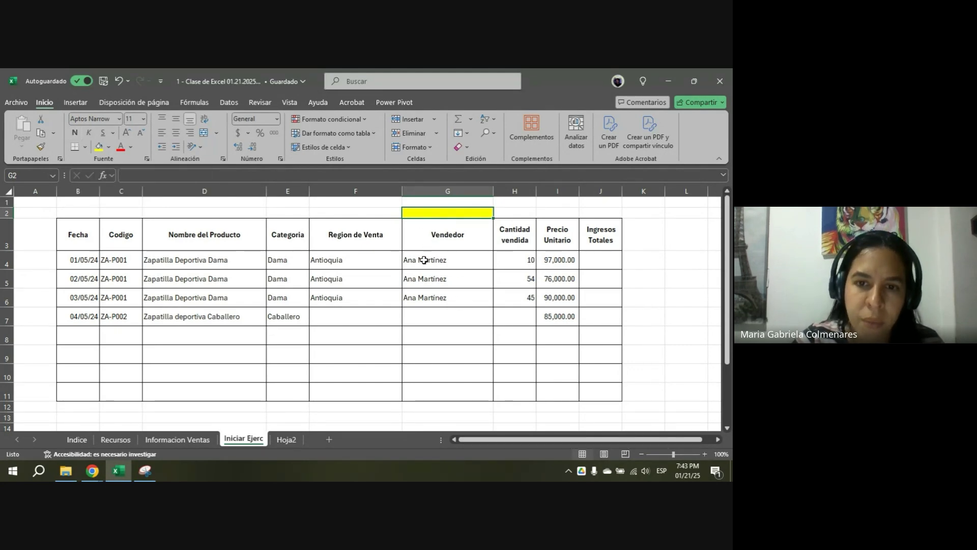
- Select the Vendedor header and review the commands for inserting, page layout, formulas, data, review and view, including the page orientation options
{"action": "left_click_drag", "start_coordinate": [421, 256], "coordinate": [426, 277]}
{"action": "left_click", "coordinate": [439, 235]}
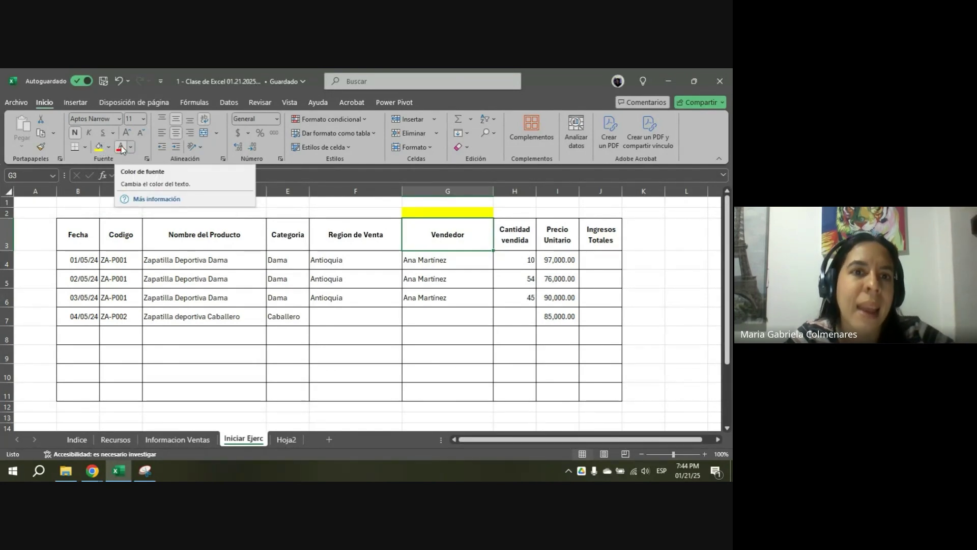
{"action": "left_click", "coordinate": [75, 103]}
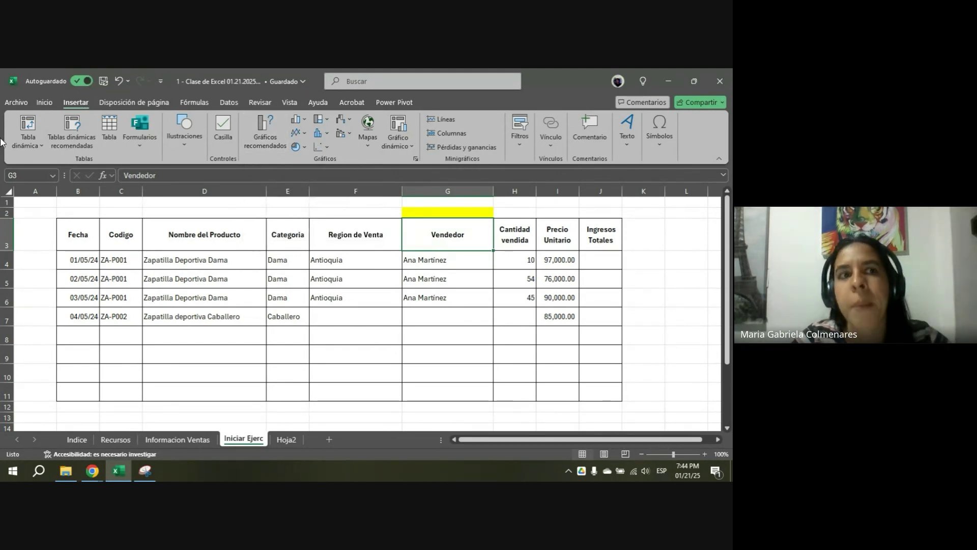
{"action": "left_click", "coordinate": [122, 104]}
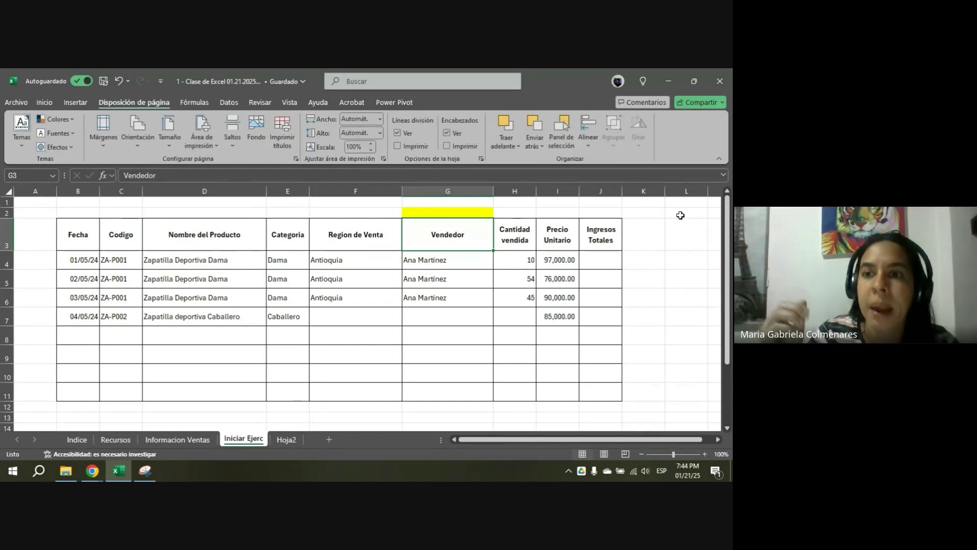
{"action": "left_click", "coordinate": [103, 130]}
{"action": "left_click", "coordinate": [143, 139]}
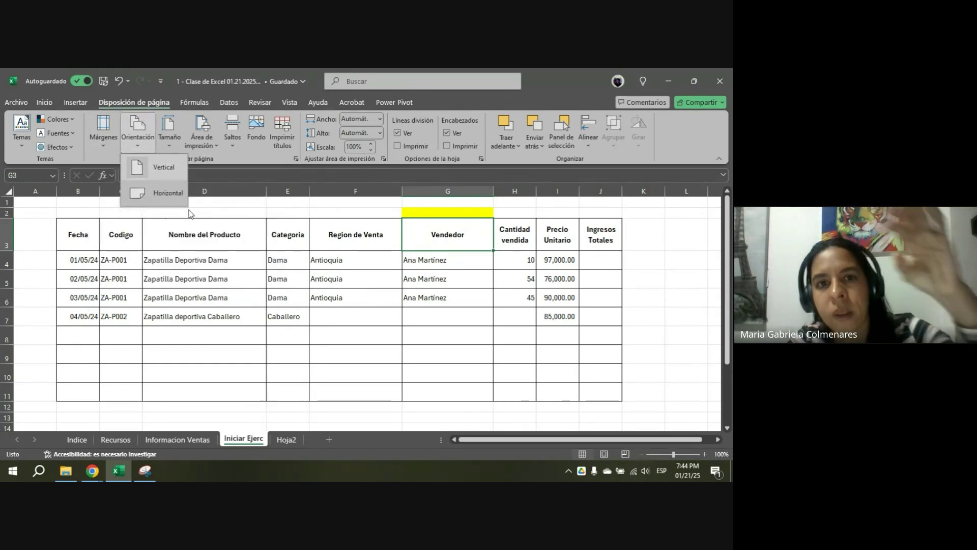
{"action": "left_click", "coordinate": [676, 180]}
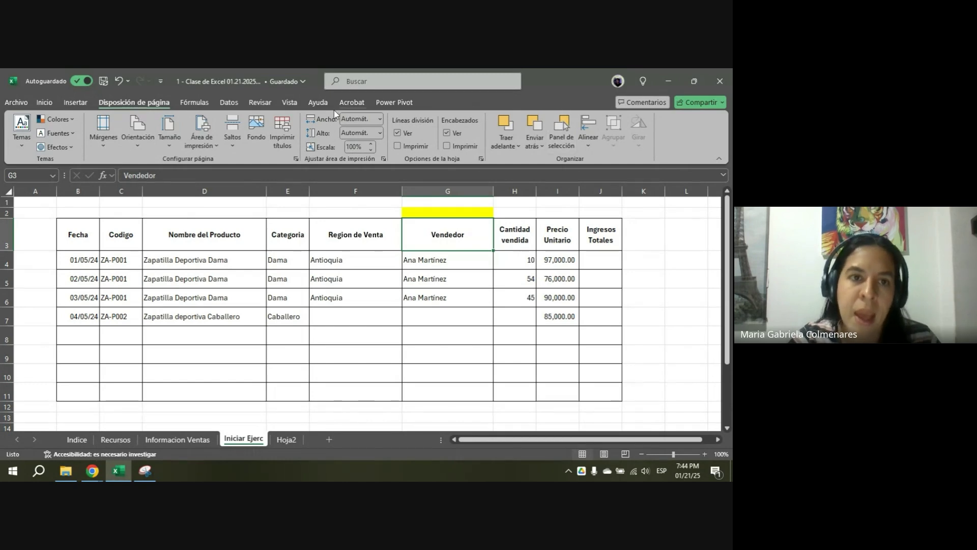
{"action": "left_click", "coordinate": [200, 104]}
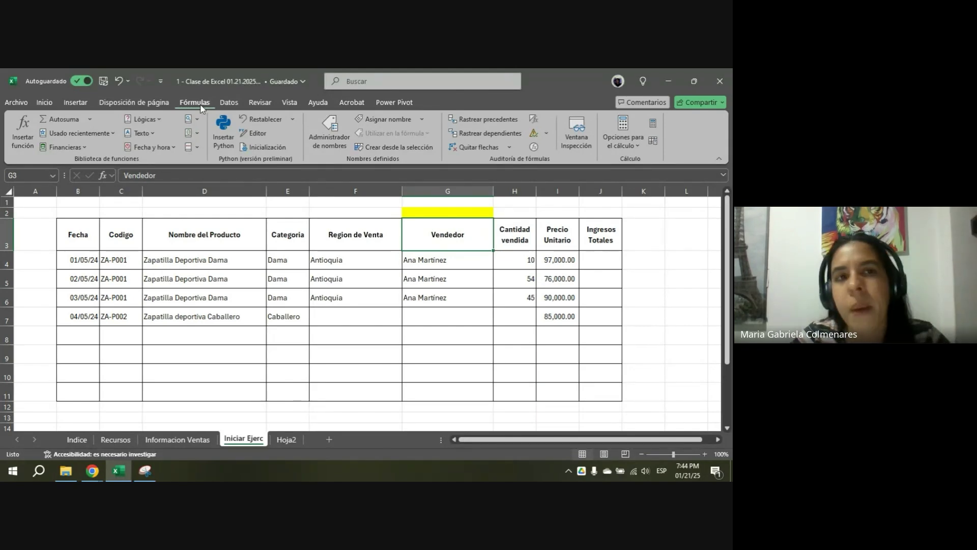
{"action": "left_click", "coordinate": [229, 102]}
{"action": "left_click", "coordinate": [260, 102]}
{"action": "left_click", "coordinate": [289, 103]}
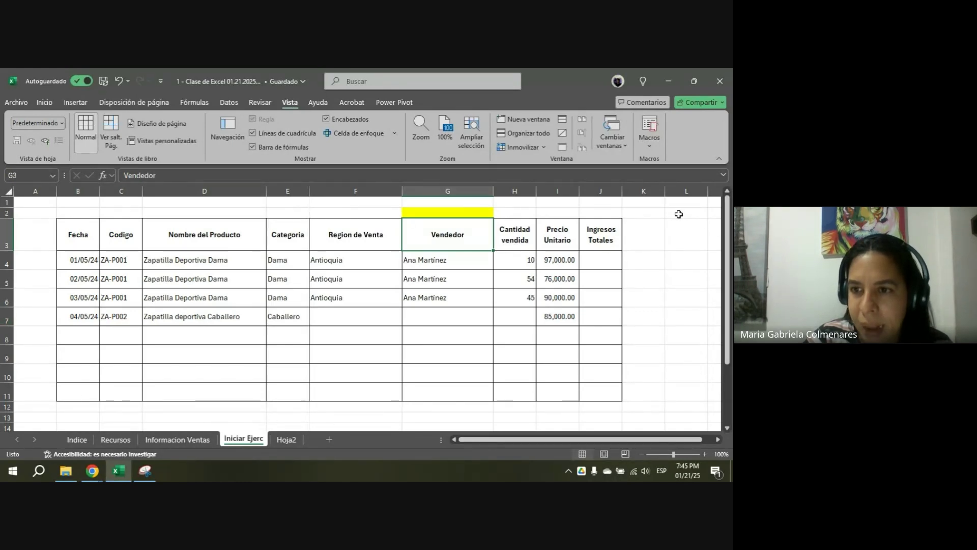
- Examine the gridlines in the blank area below the table at 140% zoom, selecting ranges such as C25:G31, E20:G27 and D18:G24
{"action": "left_click_drag", "start_coordinate": [679, 214], "coordinate": [659, 380]}
{"action": "left_click", "coordinate": [663, 245]}
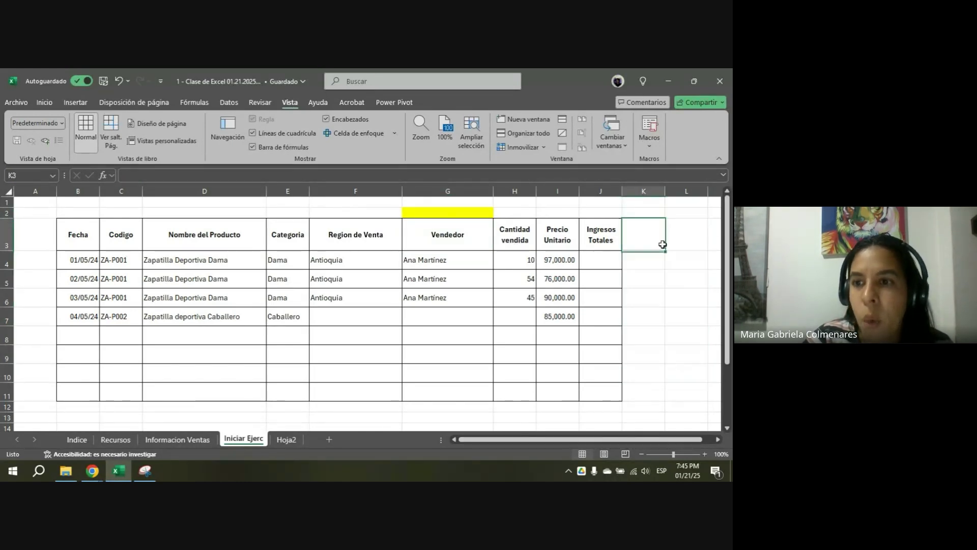
{"action": "left_click_drag", "start_coordinate": [662, 245], "coordinate": [656, 300]}
{"action": "scroll", "coordinate": [438, 399], "scroll_direction": "down", "scroll_amount": 7}
{"action": "left_click_drag", "start_coordinate": [131, 224], "coordinate": [491, 290]}
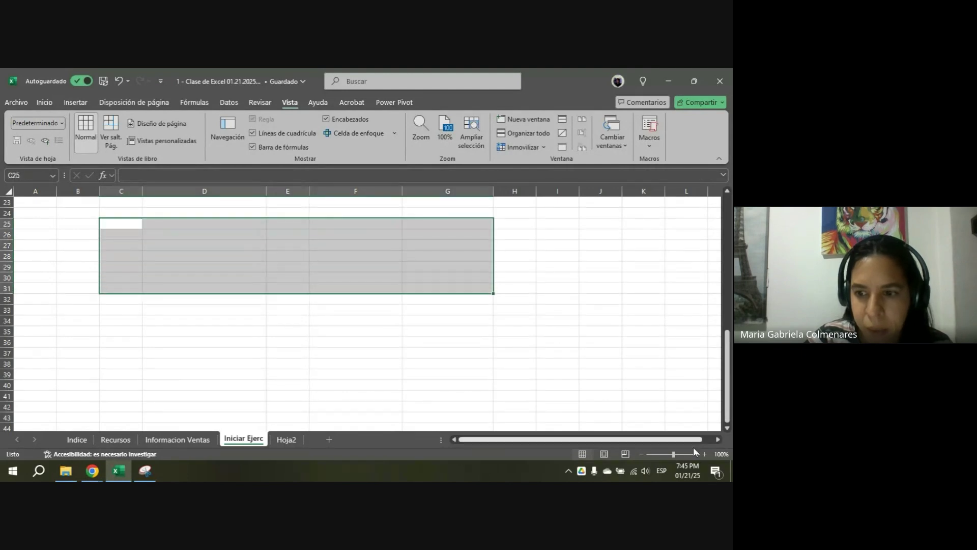
{"action": "left_click", "coordinate": [705, 453]}
{"action": "left_click", "coordinate": [705, 454]}
{"action": "left_click", "coordinate": [704, 453]}
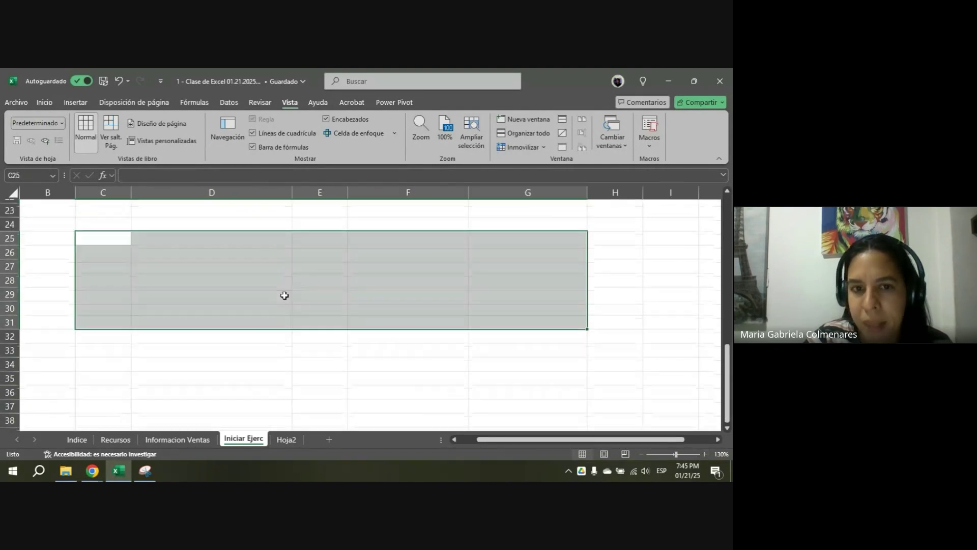
{"action": "scroll", "coordinate": [284, 295], "scroll_direction": "up", "scroll_amount": 3}
{"action": "left_click", "coordinate": [704, 453]}
{"action": "left_click_drag", "start_coordinate": [277, 253], "coordinate": [558, 357]}
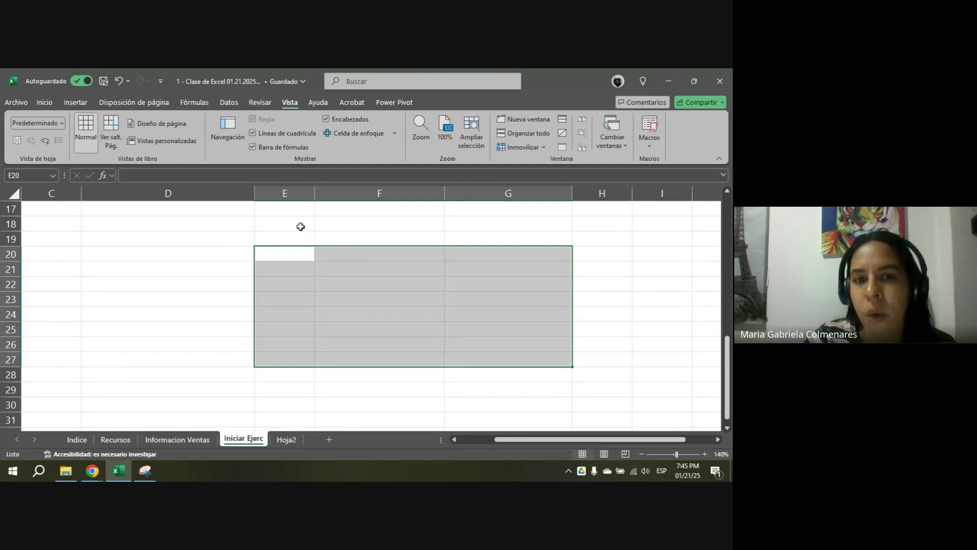
{"action": "left_click_drag", "start_coordinate": [248, 224], "coordinate": [571, 319]}
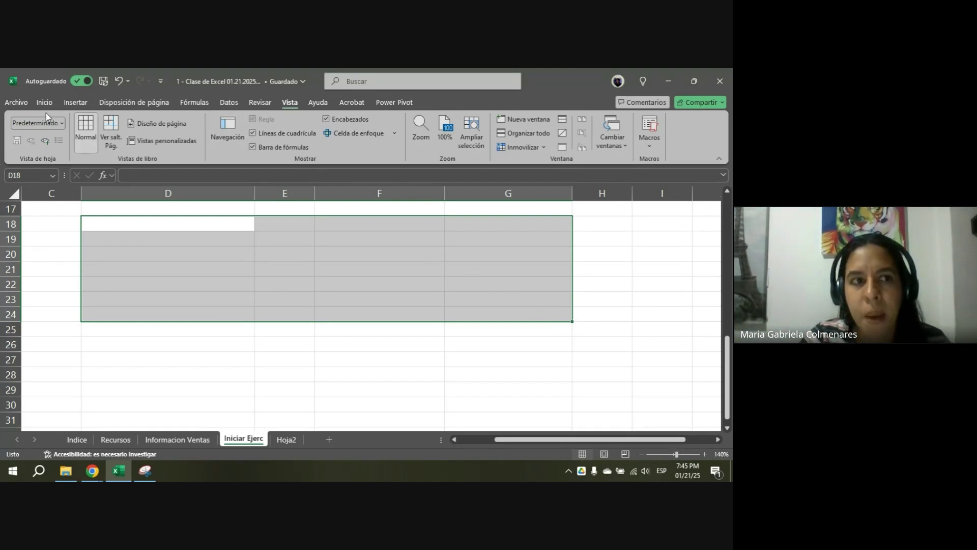
- Hide the sheet's gridlines, inspect the blank range D17:G25 without them, and show the gridlines again
{"action": "left_click", "coordinate": [252, 133]}
{"action": "left_click", "coordinate": [354, 263]}
{"action": "left_click", "coordinate": [641, 280]}
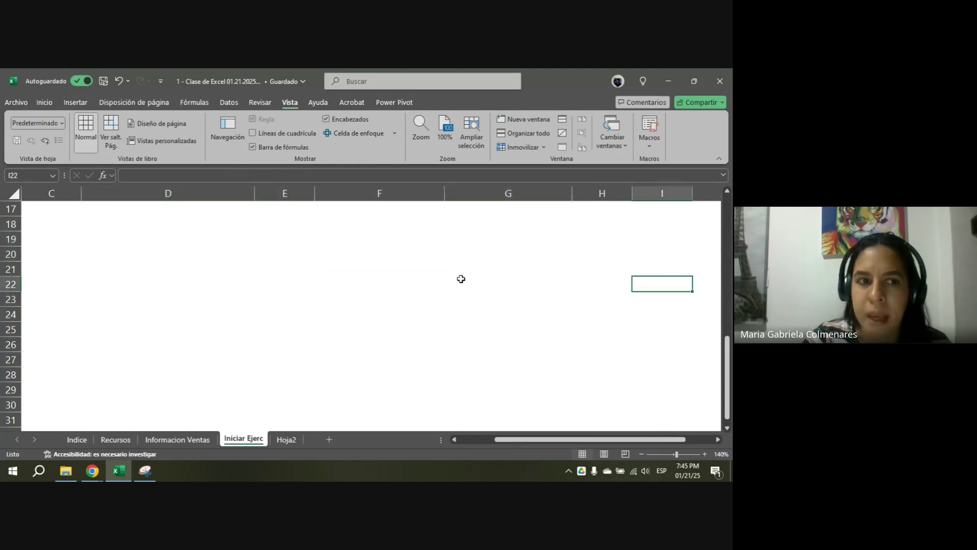
{"action": "left_click_drag", "start_coordinate": [239, 210], "coordinate": [522, 337]}
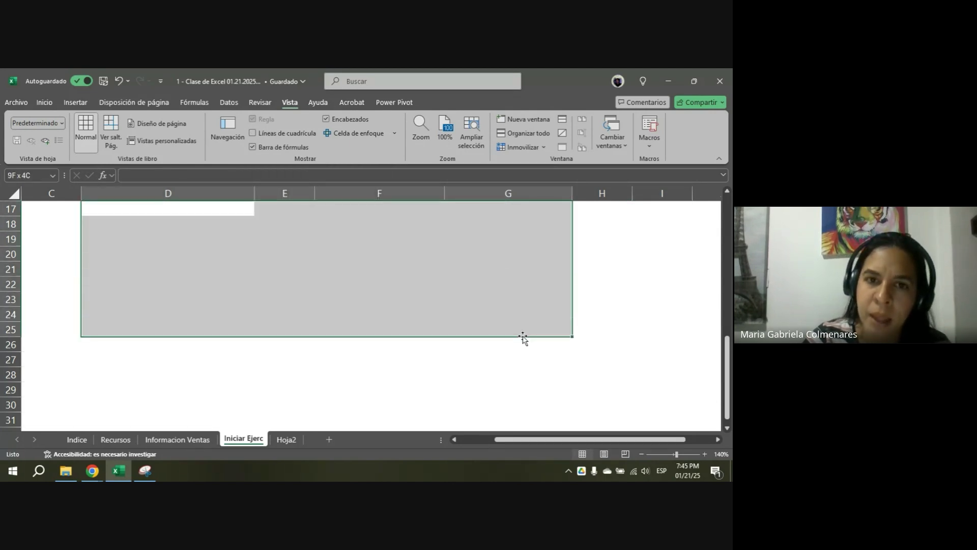
{"action": "left_click", "coordinate": [252, 133]}
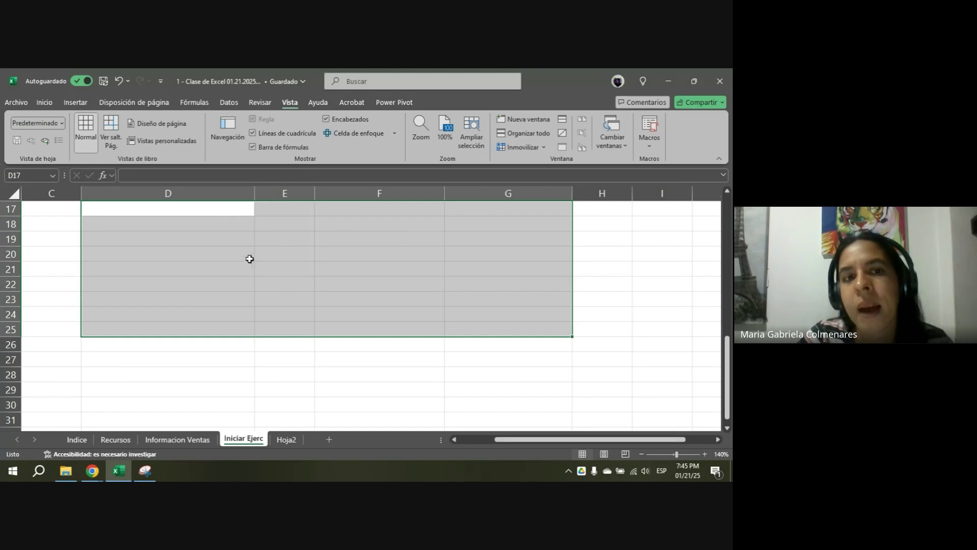
- Fill the blank range D18:G28 with white and select D20:G28 to compare it with the surrounding gridlines
{"action": "left_click_drag", "start_coordinate": [189, 230], "coordinate": [547, 376]}
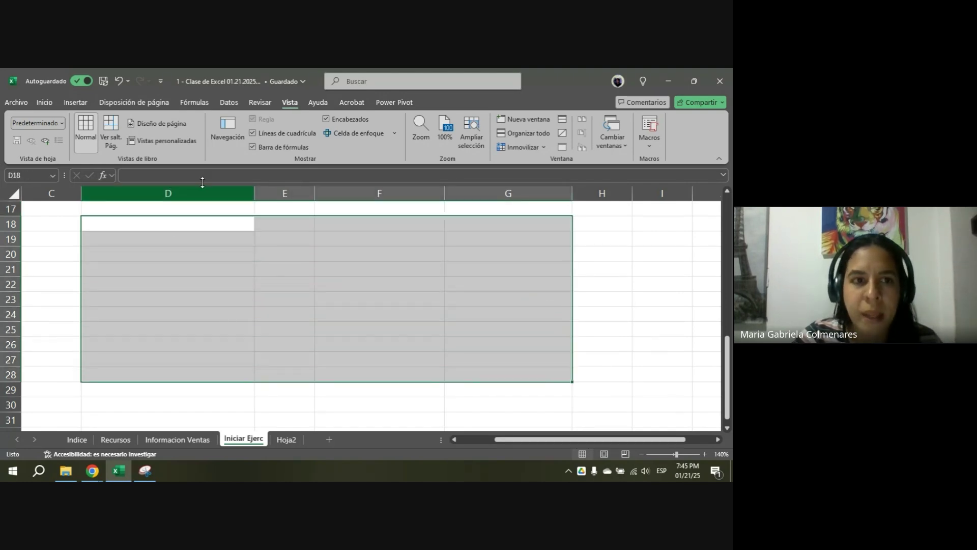
{"action": "left_click", "coordinate": [46, 102]}
{"action": "left_click", "coordinate": [109, 147]}
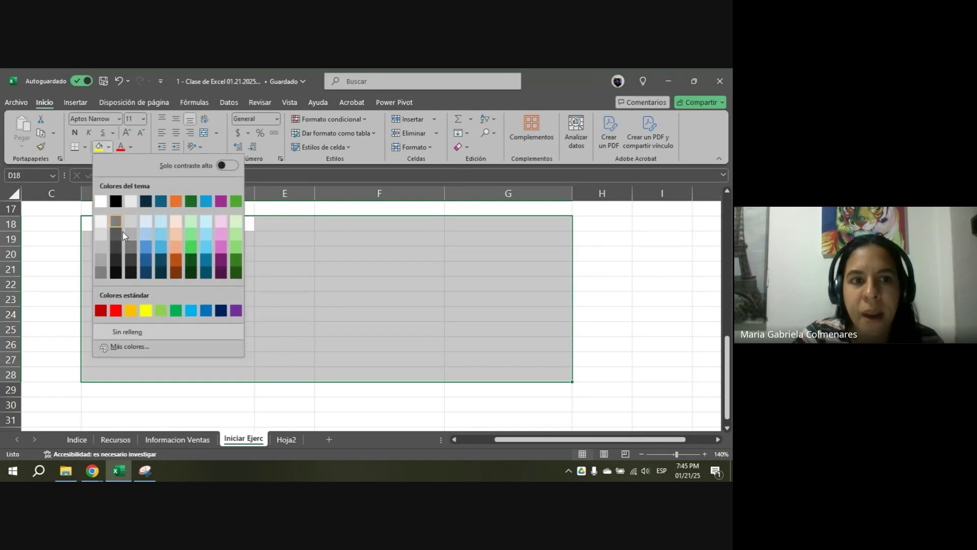
{"action": "left_click", "coordinate": [100, 199]}
{"action": "left_click", "coordinate": [339, 271]}
{"action": "left_click_drag", "start_coordinate": [153, 255], "coordinate": [484, 374]}
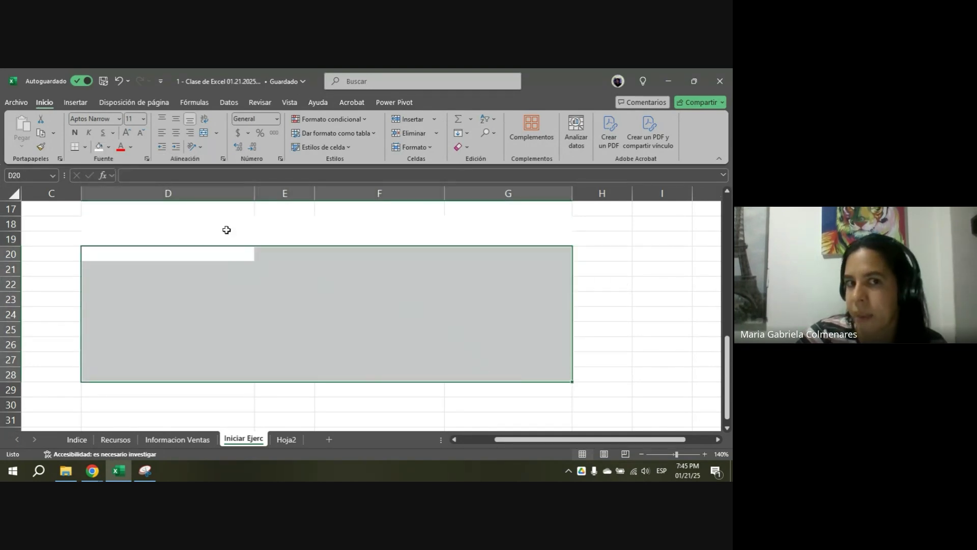
- Undo the white fill on the blank range D18:G28 and select cell F20
{"action": "key", "text": "ctrl+z"}
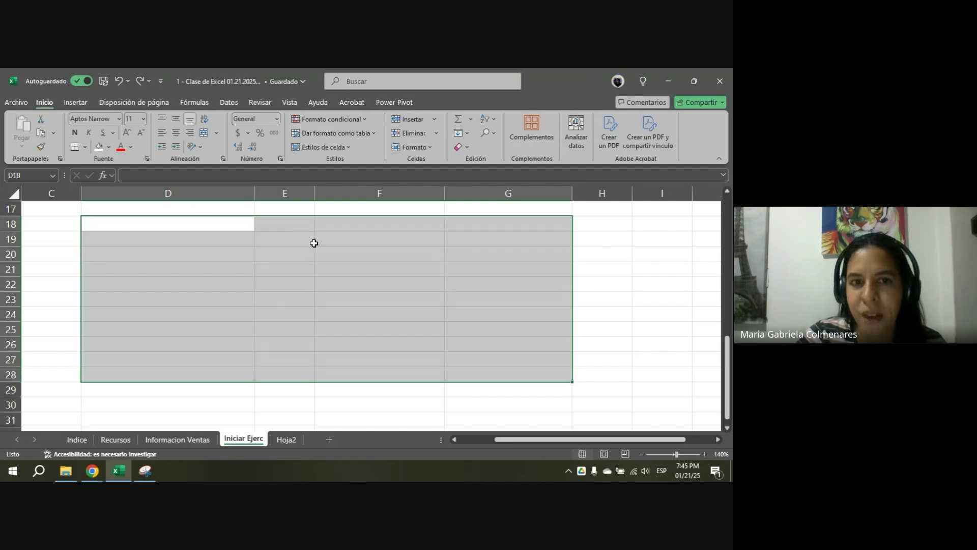
{"action": "left_click", "coordinate": [321, 252]}
- Hide the sheet's gridlines, show them again and select cell G21
{"action": "left_click", "coordinate": [291, 104]}
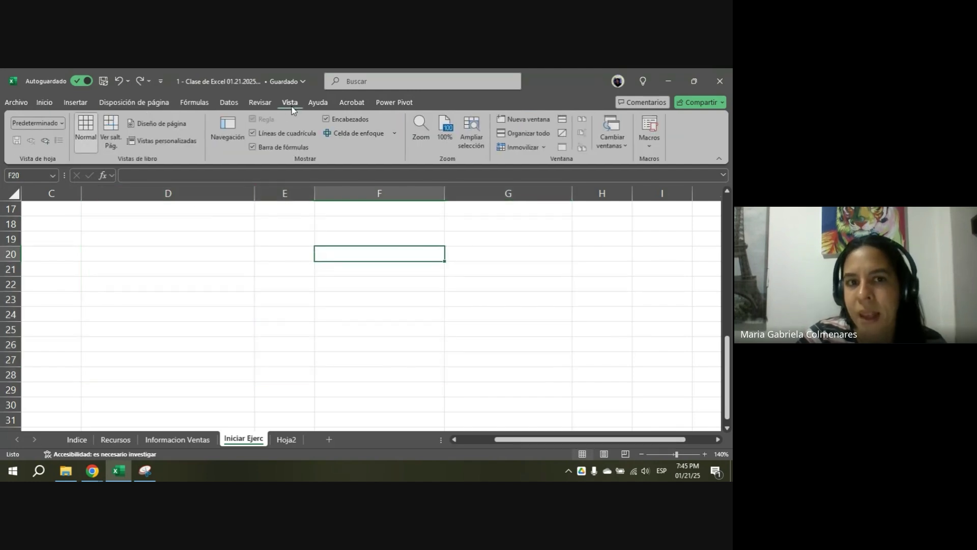
{"action": "left_click", "coordinate": [281, 137]}
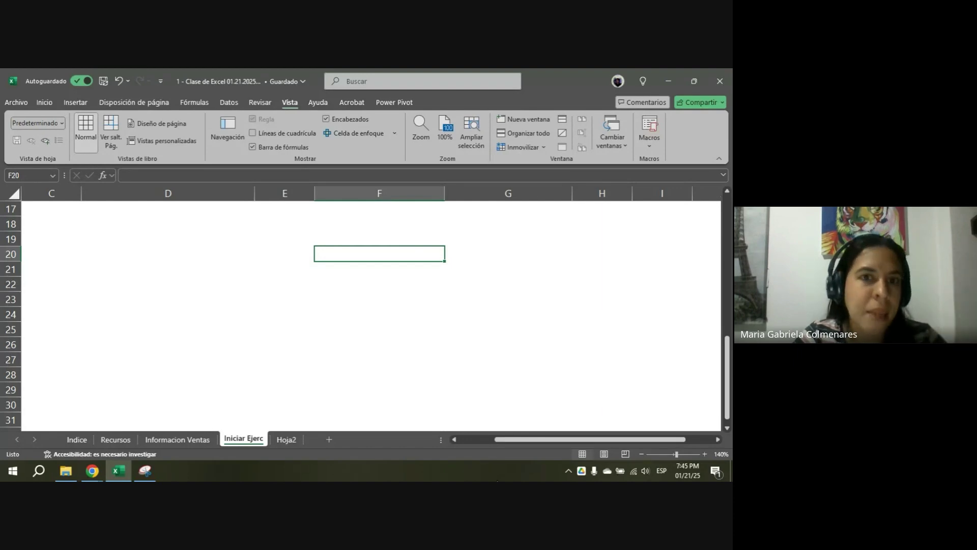
{"action": "left_click", "coordinate": [256, 136]}
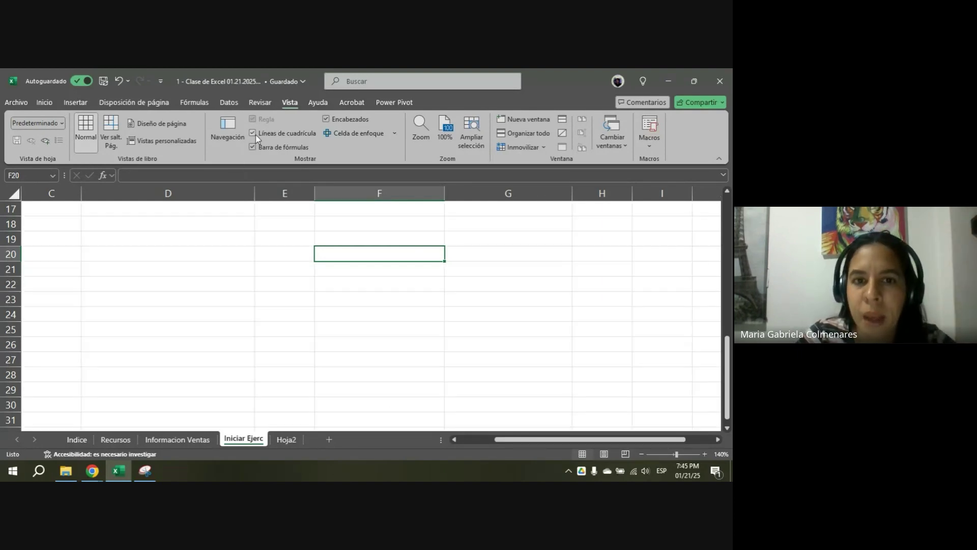
{"action": "left_click", "coordinate": [503, 268]}
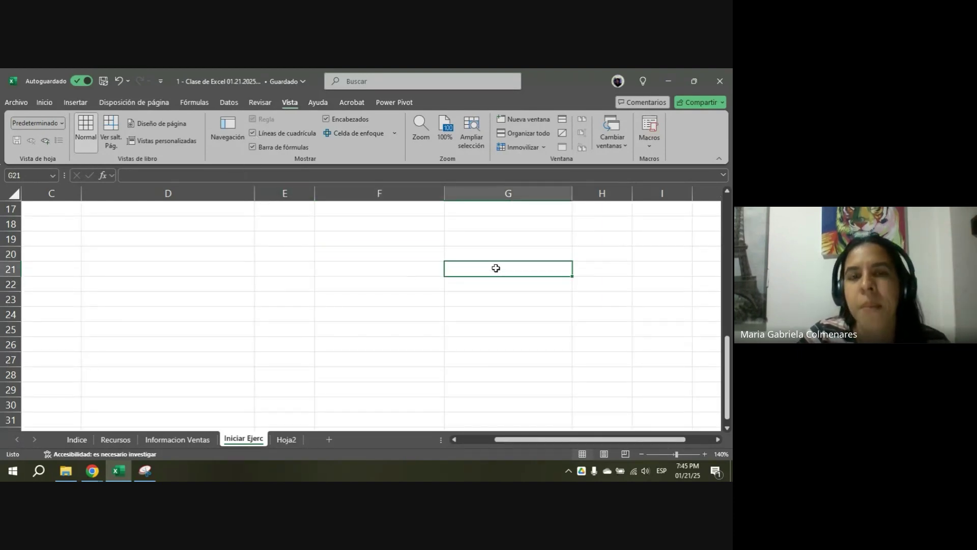
- Review the help, Acrobat and Power Pivot commands, and return to the home commands
{"action": "left_click", "coordinate": [318, 104]}
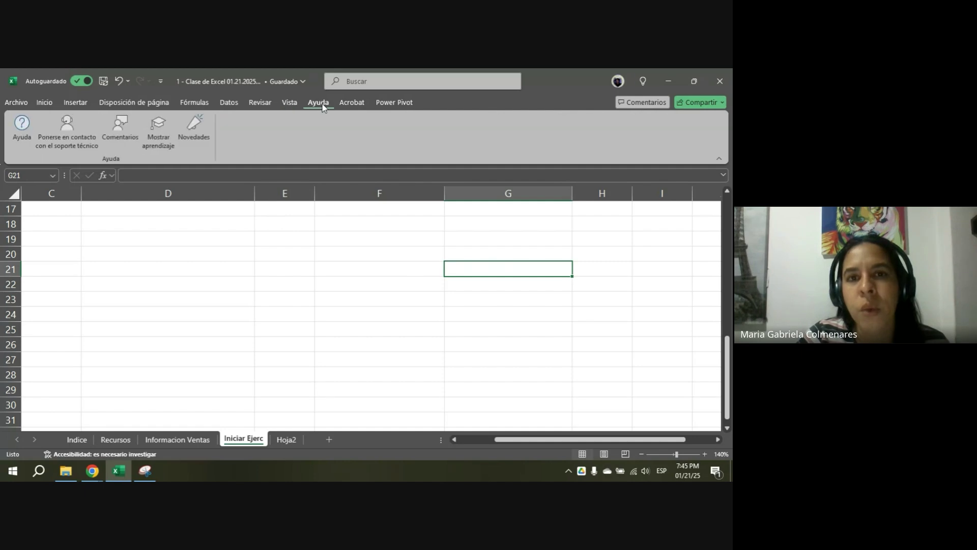
{"action": "left_click", "coordinate": [353, 103]}
{"action": "left_click", "coordinate": [404, 105]}
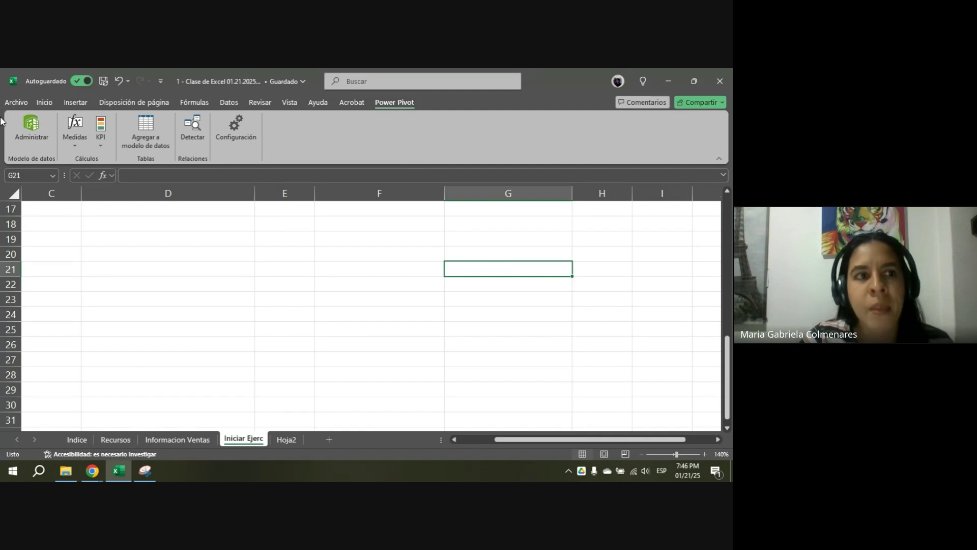
{"action": "left_click", "coordinate": [47, 107]}
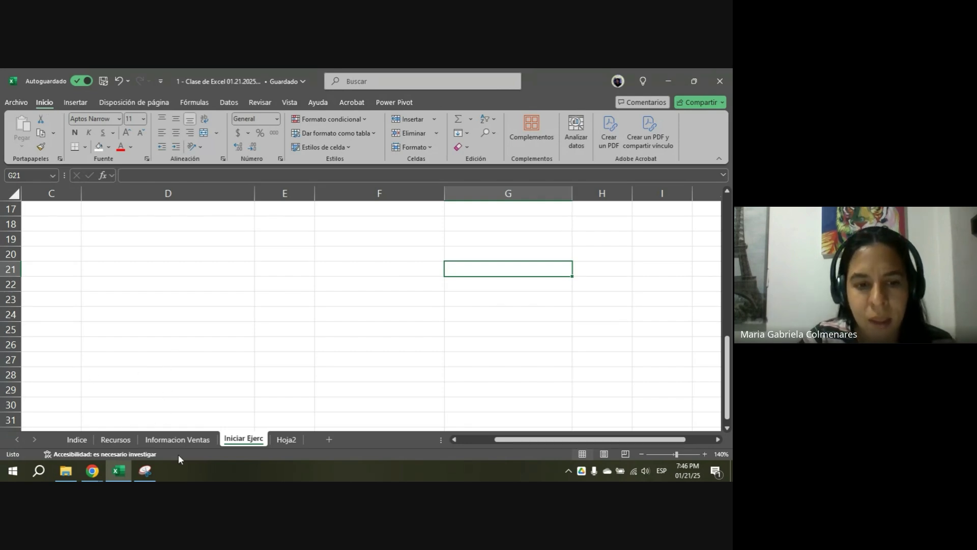
- Open the Informacion Ventas sheet and select the product names in E10 and E7
{"action": "left_click", "coordinate": [189, 444]}
{"action": "left_click", "coordinate": [195, 355]}
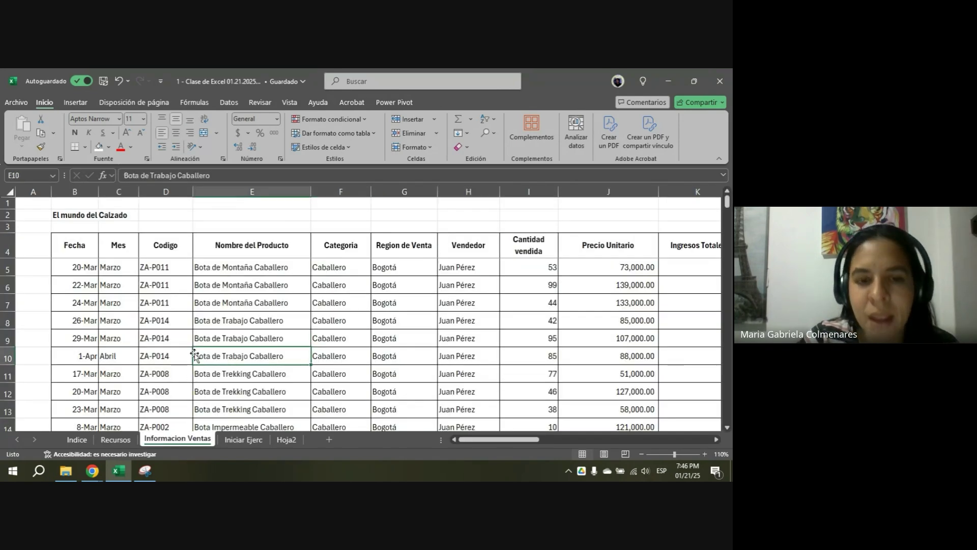
{"action": "left_click", "coordinate": [212, 307]}
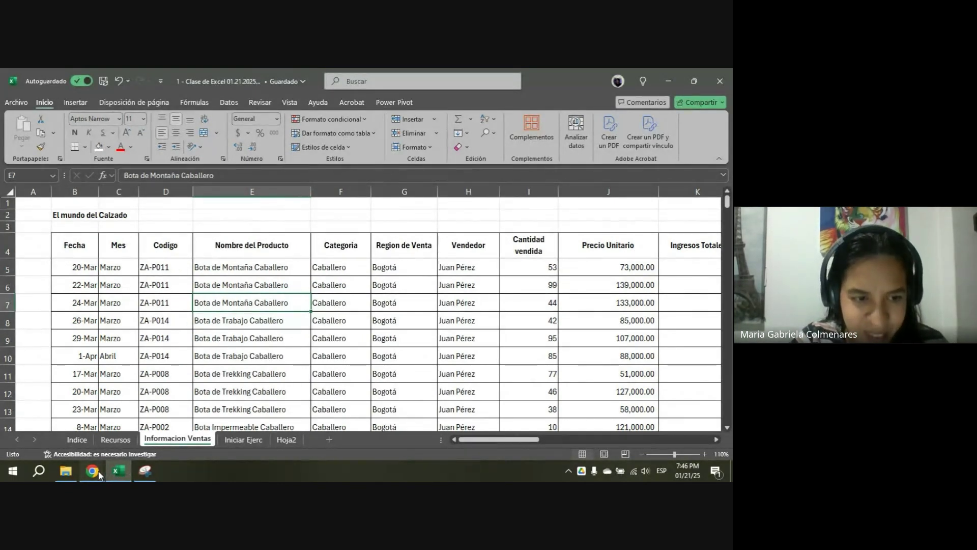
- Check the Google Meet call, return to the Excel workbook and select D4:J8 of the sales table
{"action": "left_click", "coordinate": [99, 456]}
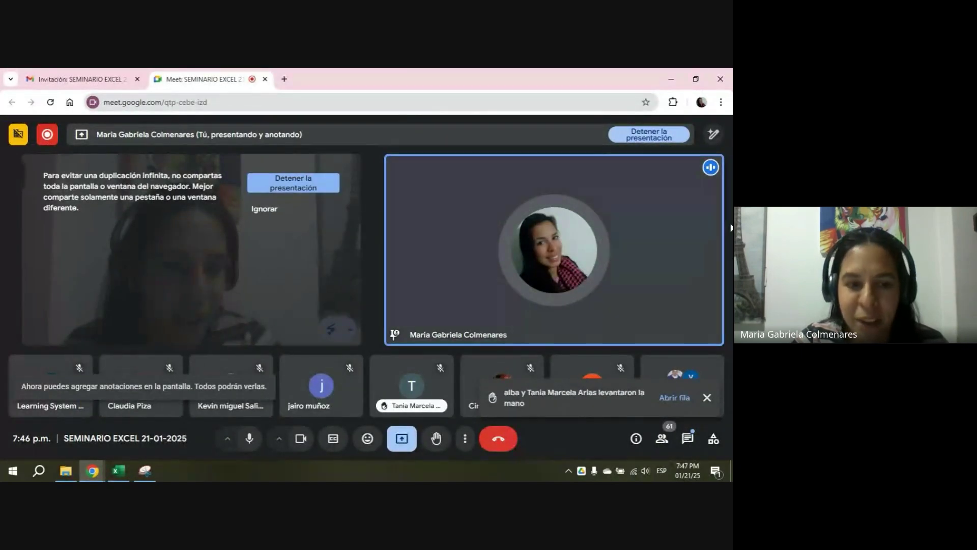
{"action": "key", "text": "alt+Tab"}
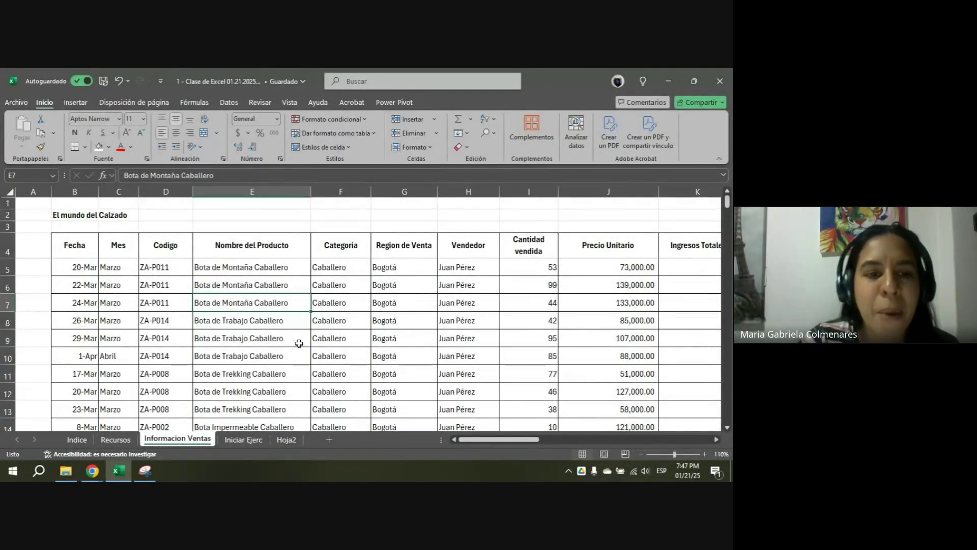
{"action": "left_click", "coordinate": [233, 263]}
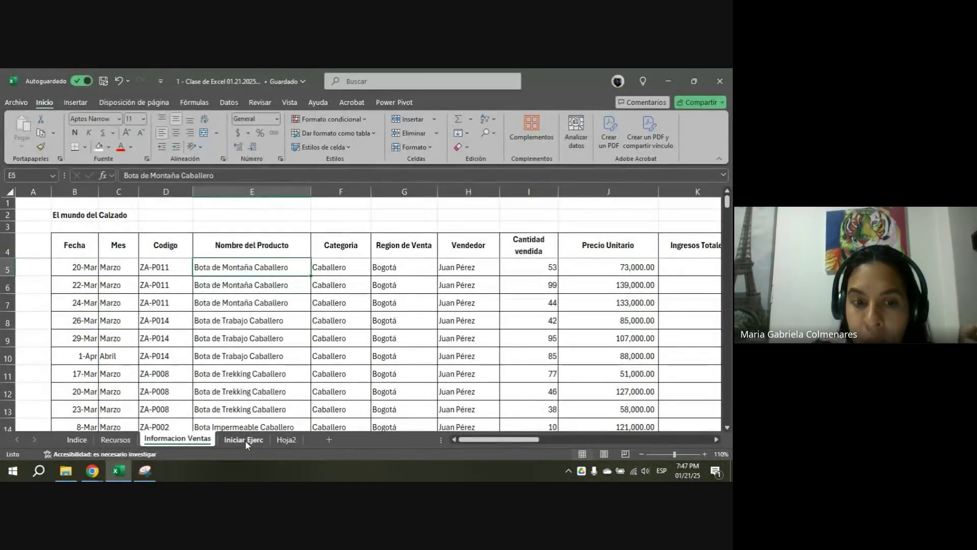
{"action": "left_click_drag", "start_coordinate": [143, 255], "coordinate": [662, 326]}
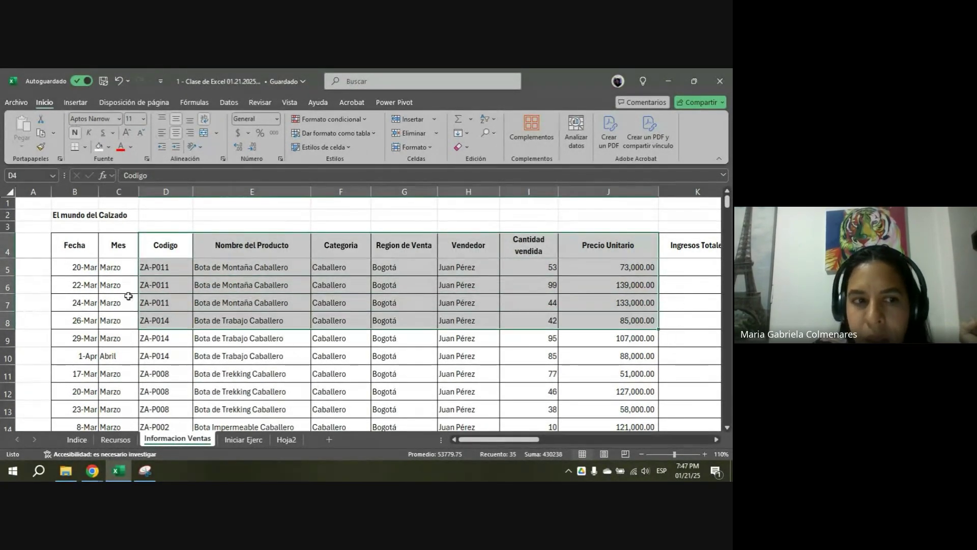
- Enter the heading AÑO 2024 in cell B1, above the El mundo del Calzado title
{"action": "left_click", "coordinate": [91, 204]}
{"action": "type", "text": "AÑO"}
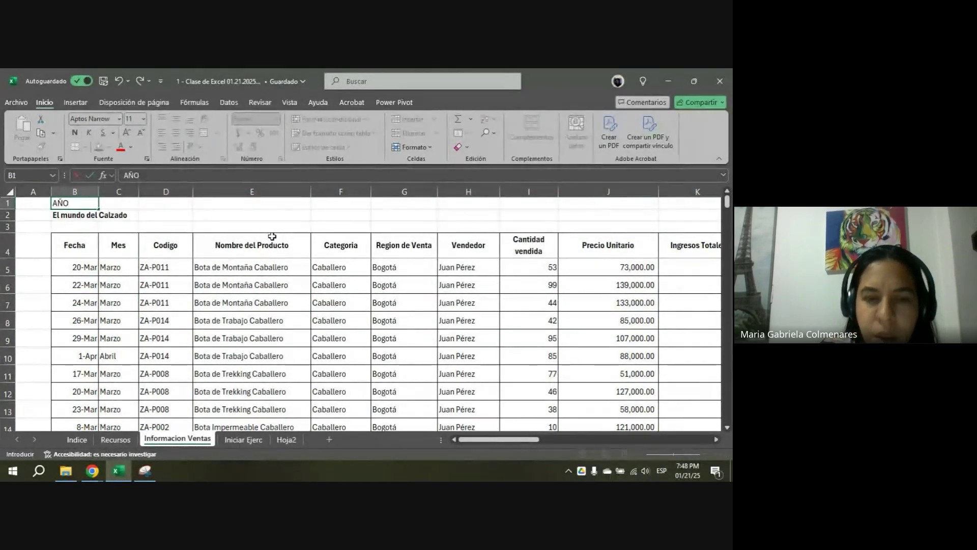
{"action": "type", "text": " 2024"}
{"action": "key", "text": "Return"}
- Make the AÑO 2024 heading in B1 bold and enlarge its font size to 18
{"action": "key", "text": "Up"}
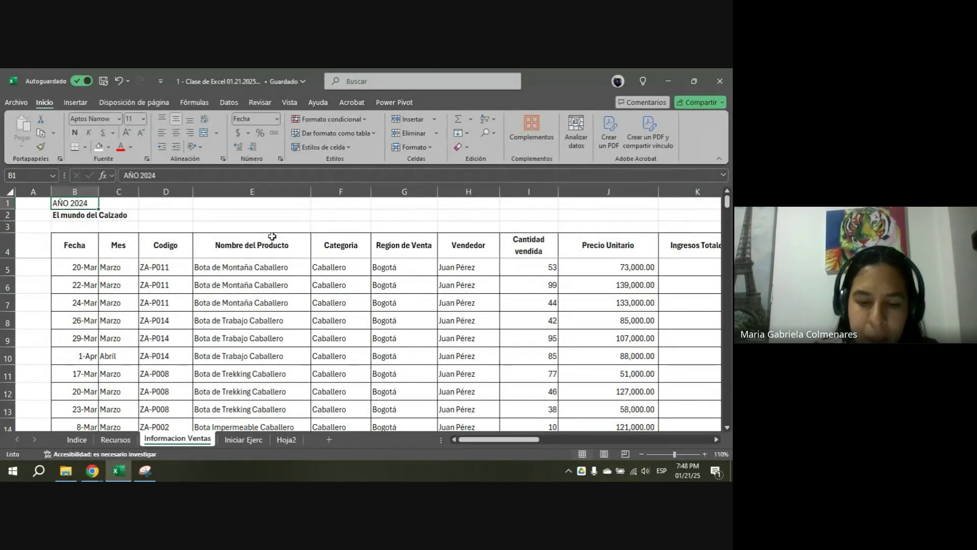
{"action": "key", "text": "ctrl+n"}
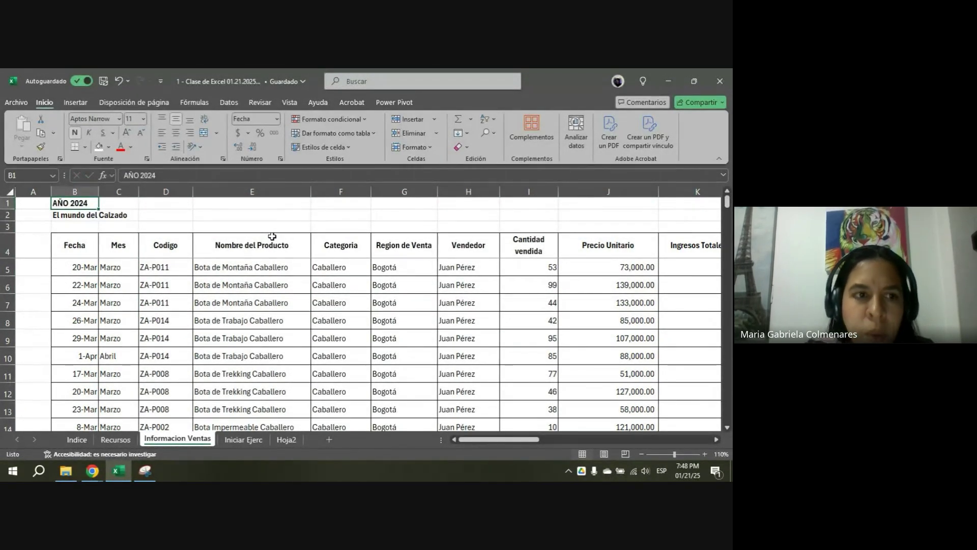
{"action": "left_click", "coordinate": [128, 132]}
{"action": "left_click", "coordinate": [127, 133]}
{"action": "left_click", "coordinate": [127, 132]}
{"action": "left_click", "coordinate": [127, 132]}
{"action": "left_click", "coordinate": [272, 310]}
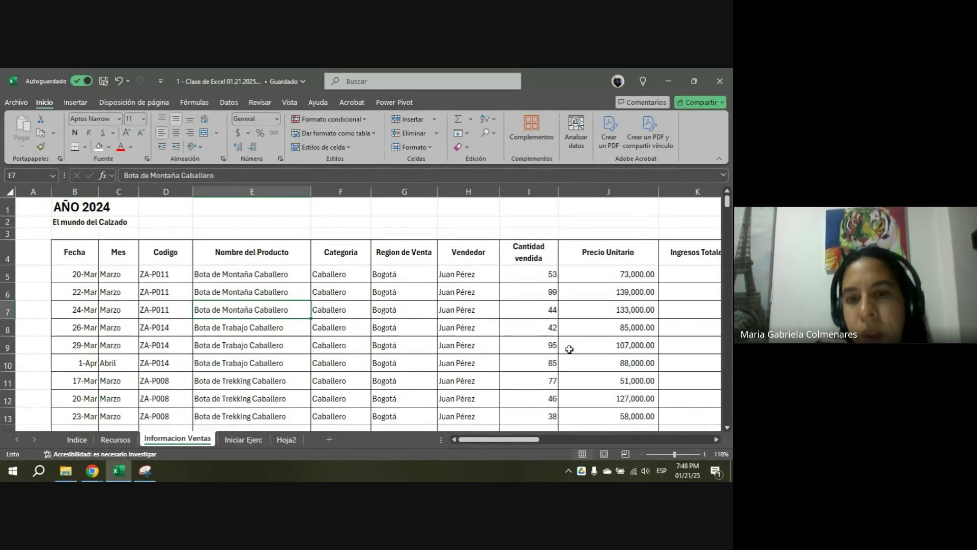
- Add a blank sheet right after Informacion Ventas, select its cell F6 and return to the Informacion Ventas table
{"action": "mouse_move", "coordinate": [512, 439]}
{"action": "left_mouse_down"}
{"action": "mouse_move", "coordinate": [551, 440]}
{"action": "mouse_move", "coordinate": [504, 440]}
{"action": "left_mouse_up"}
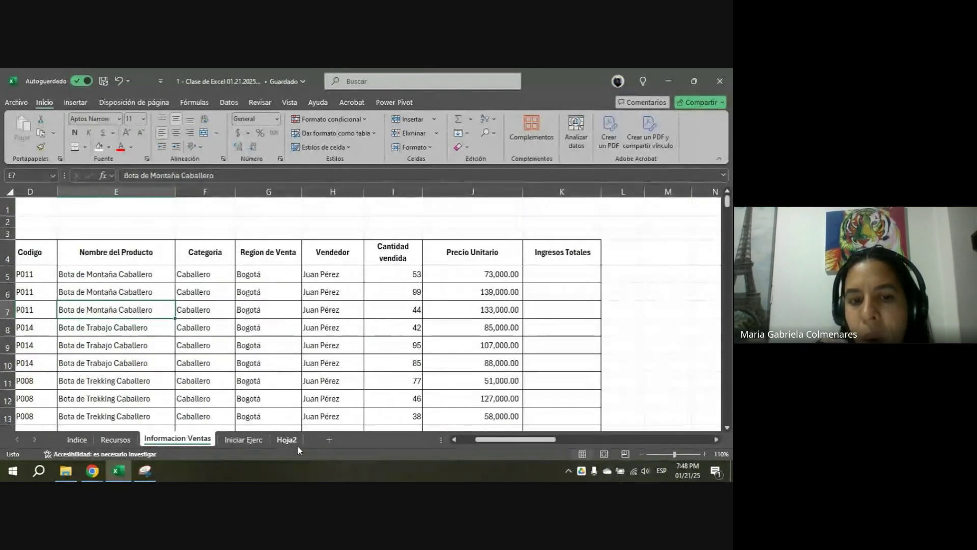
{"action": "left_click", "coordinate": [330, 440]}
{"action": "left_click", "coordinate": [258, 255]}
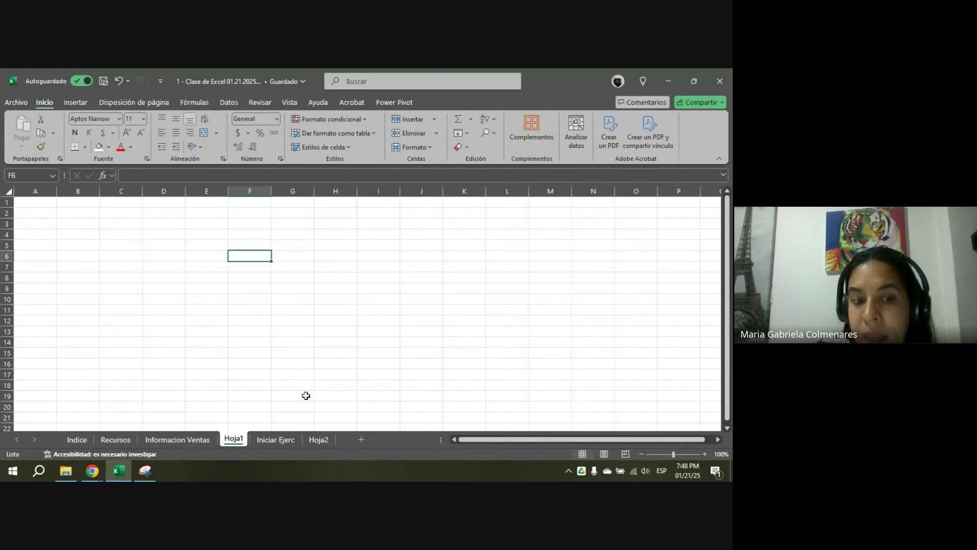
{"action": "left_click", "coordinate": [177, 439]}
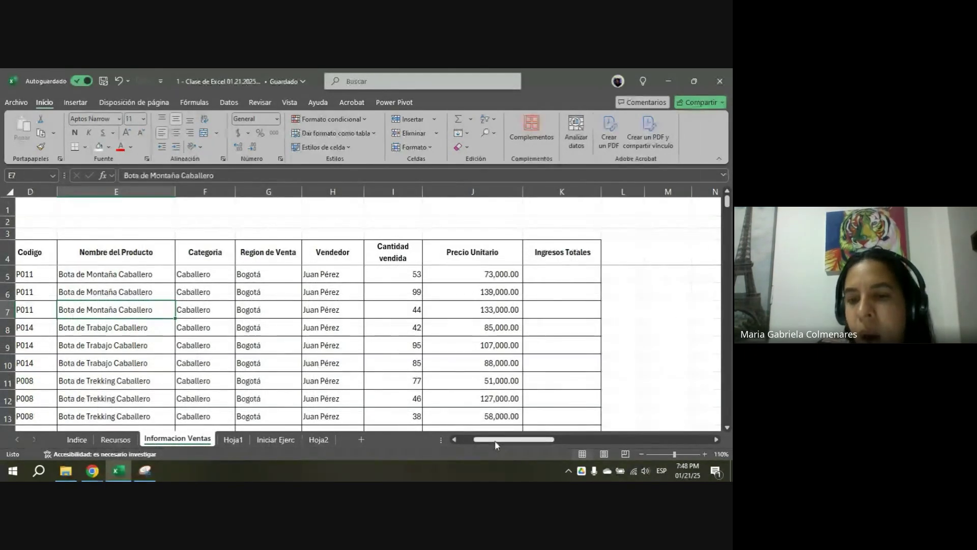
{"action": "left_click_drag", "start_coordinate": [514, 440], "coordinate": [498, 439]}
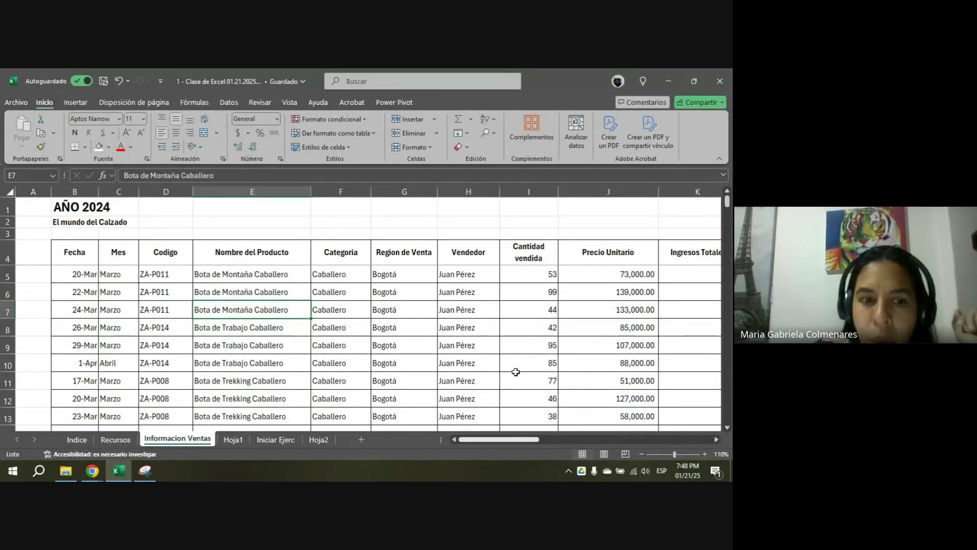
- Create a copy of the Informacion Ventas sheet at the end of the workbook 1 - Clase de Excel 01.21.2025.xlsx
{"action": "right_click", "coordinate": [185, 444]}
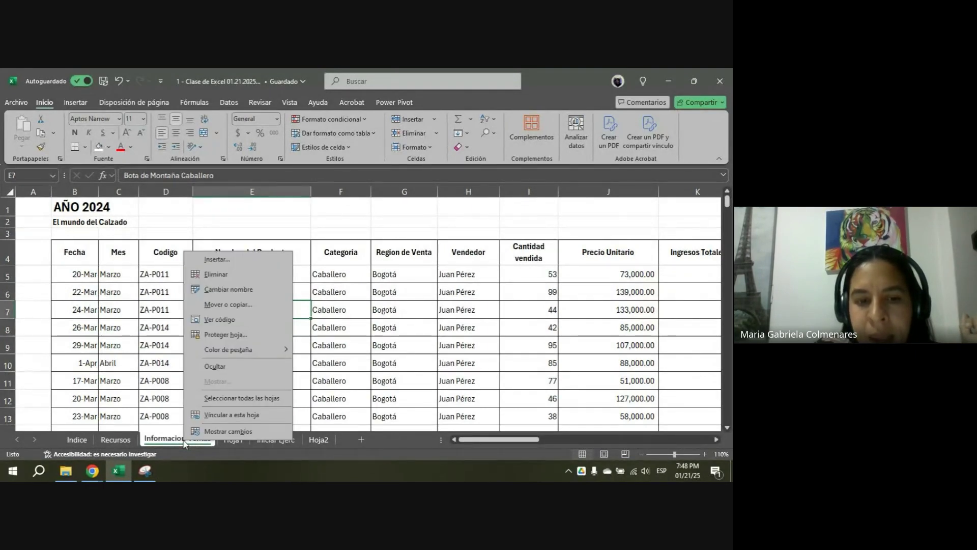
{"action": "left_click", "coordinate": [238, 307]}
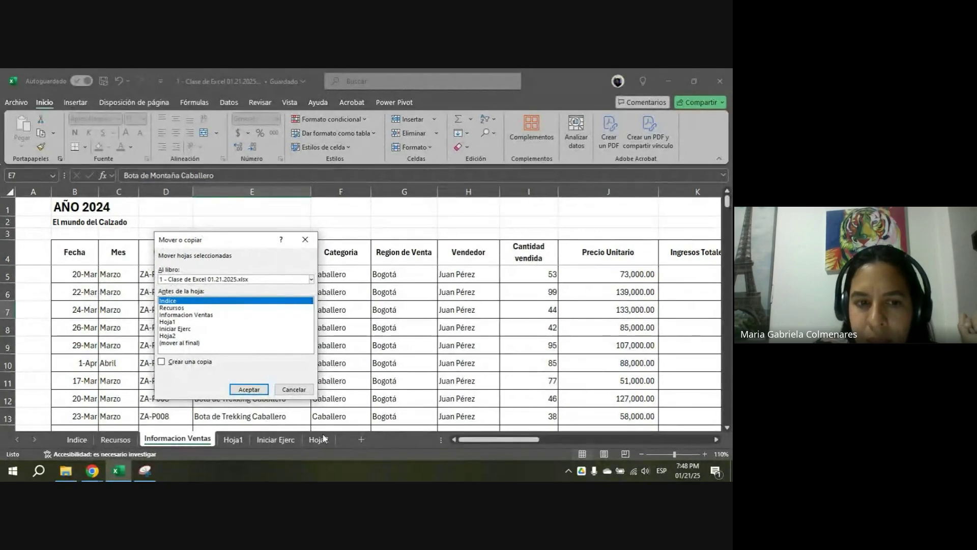
{"action": "left_click", "coordinate": [162, 362]}
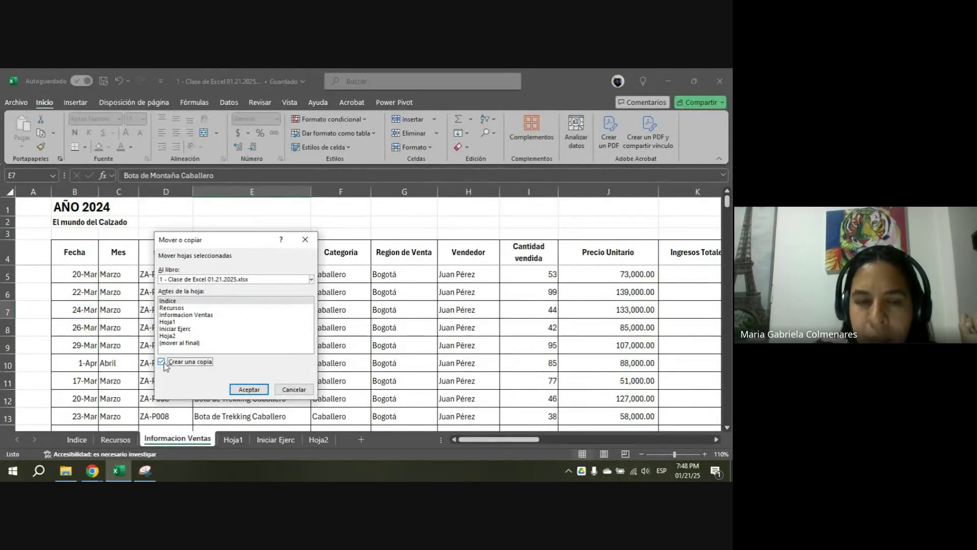
{"action": "left_click", "coordinate": [310, 280]}
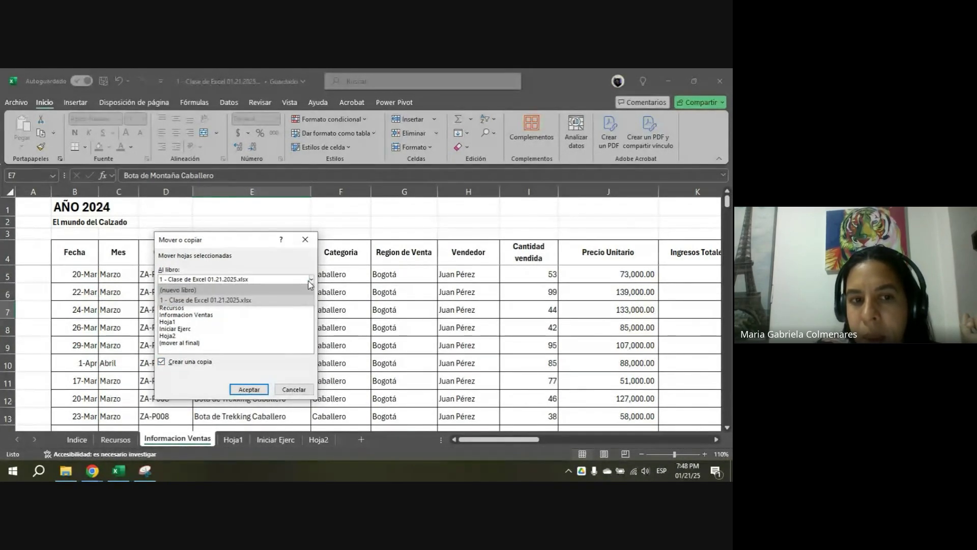
{"action": "left_click", "coordinate": [194, 300]}
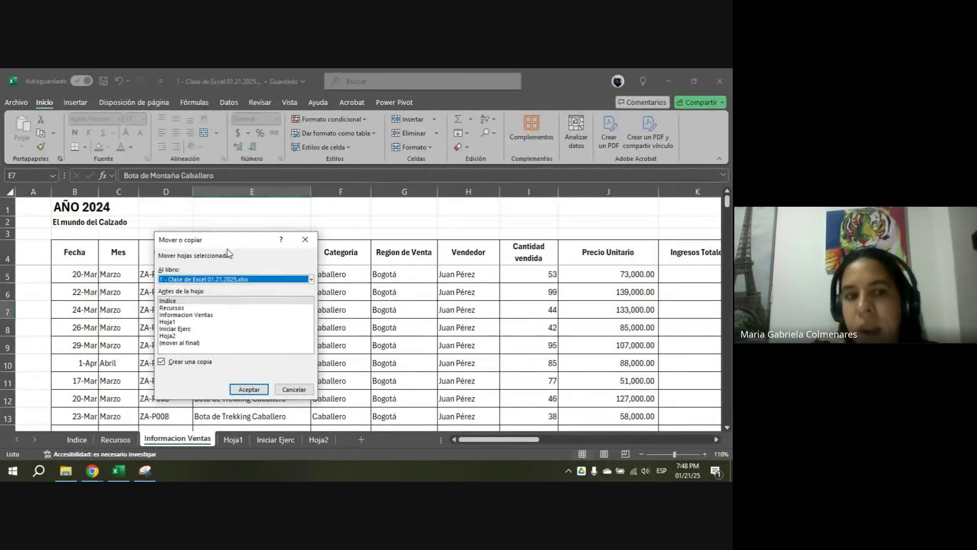
{"action": "left_click", "coordinate": [178, 344]}
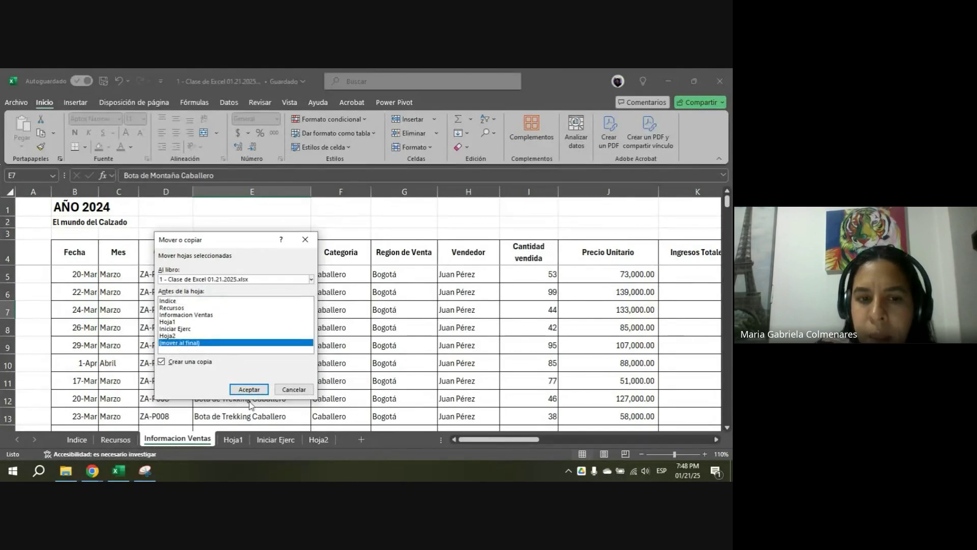
{"action": "left_click", "coordinate": [249, 390]}
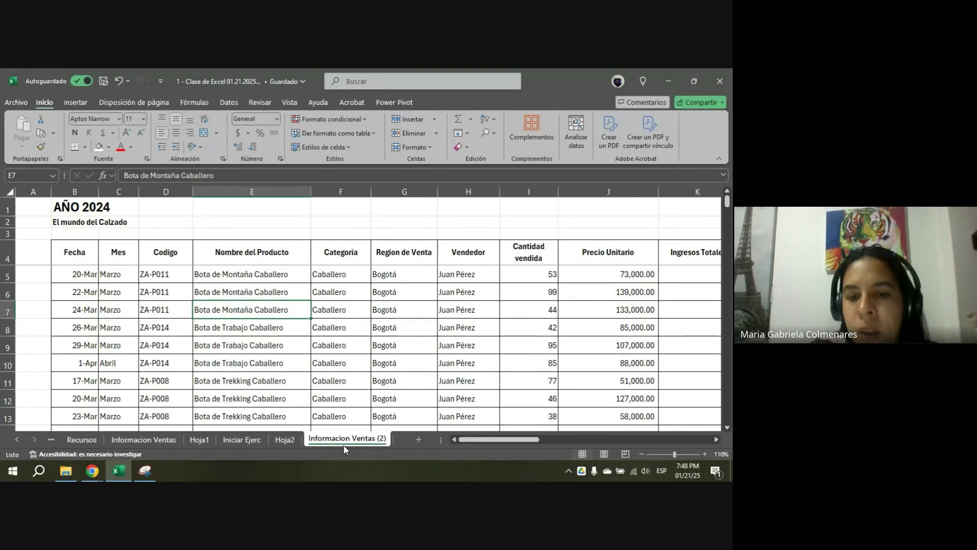
- Rename the copied sheet as Informacion Ventas 2025
{"action": "double_click", "coordinate": [380, 443]}
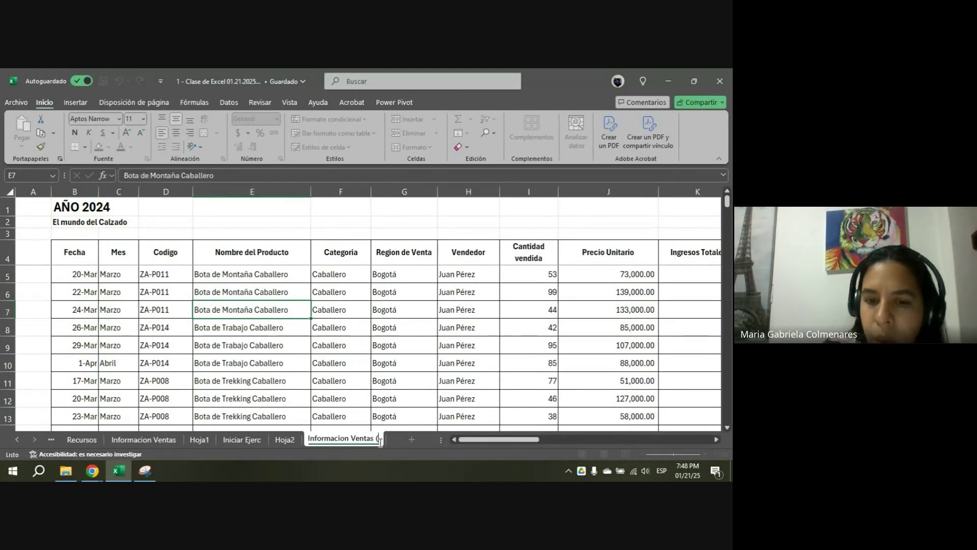
{"action": "key", "text": "BackSpace"}
{"action": "type", "text": "2025"}
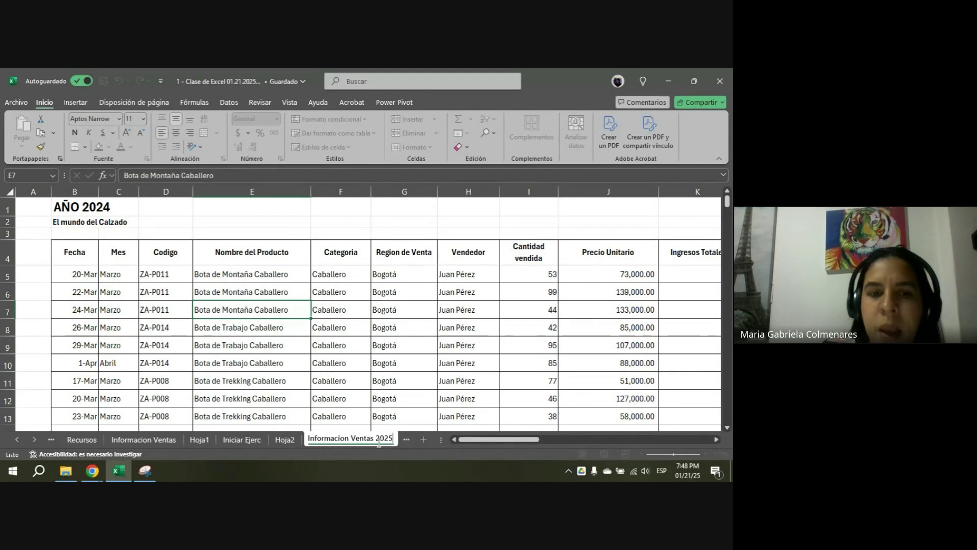
{"action": "key", "text": "Return"}
- Change the heading in B1 of the copied sheet to AÑO 2025
{"action": "left_click", "coordinate": [77, 207]}
{"action": "left_click", "coordinate": [192, 175]}
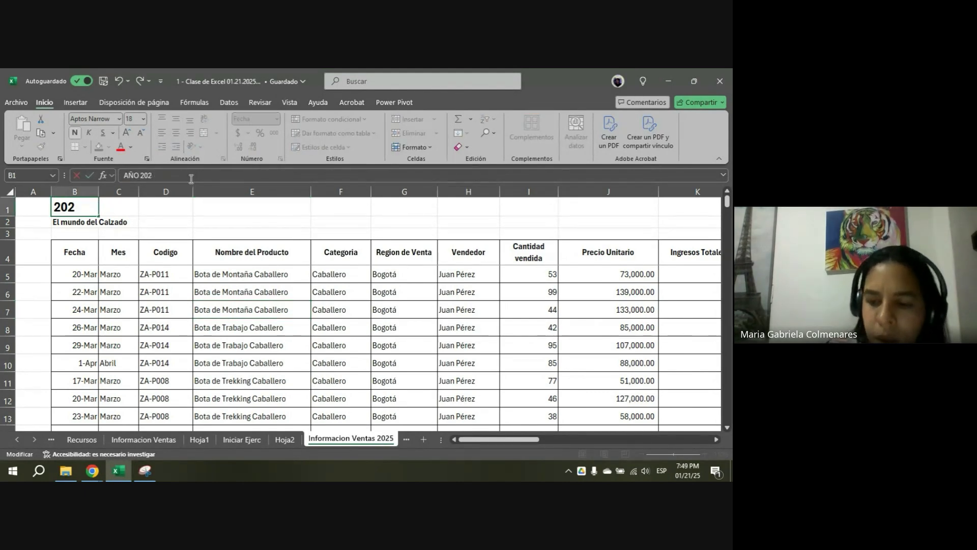
{"action": "type", "text": "5"}
{"action": "key", "text": "Return"}
- Clear the sales records below the headers from Fecha to Precio Unitario, and select the blank rows B5:J6
{"action": "left_click_drag", "start_coordinate": [81, 275], "coordinate": [629, 421]}
{"action": "key", "text": "Delete"}
{"action": "scroll", "coordinate": [526, 370], "scroll_direction": "up", "scroll_amount": 10}
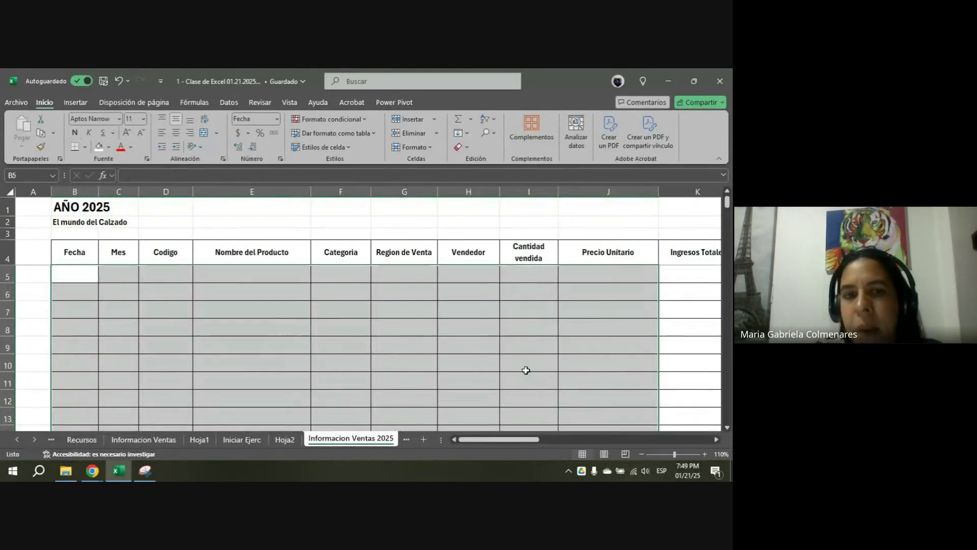
{"action": "left_click_drag", "start_coordinate": [76, 275], "coordinate": [606, 283]}
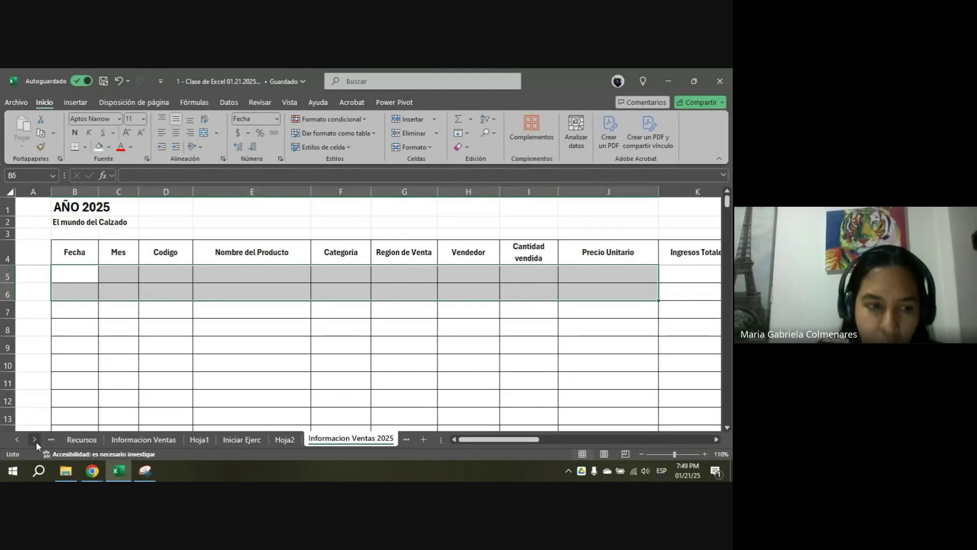
{"action": "left_click", "coordinate": [18, 438]}
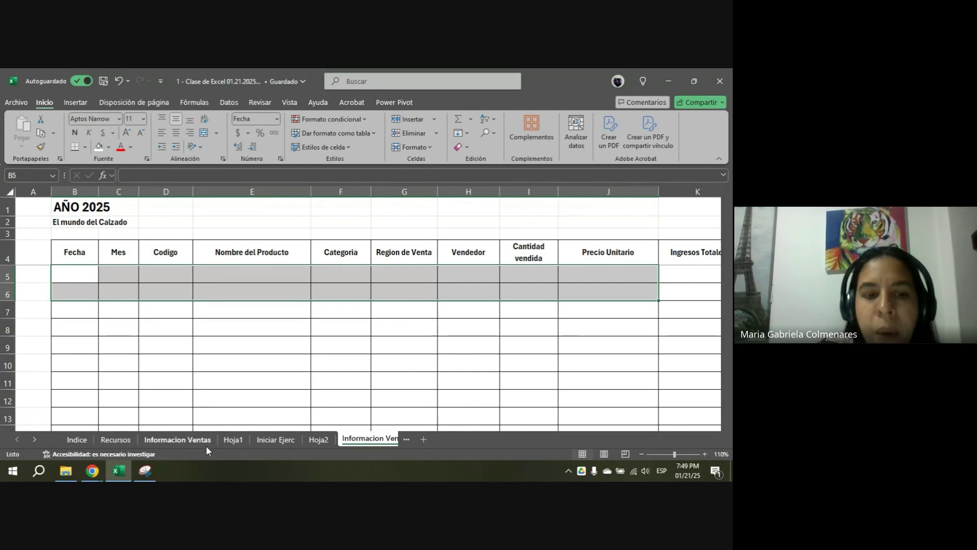
- Enter the note CTRL + CLICK MOUSE in cell E2 of the Informacion Ventas sheet
{"action": "left_click", "coordinate": [178, 440]}
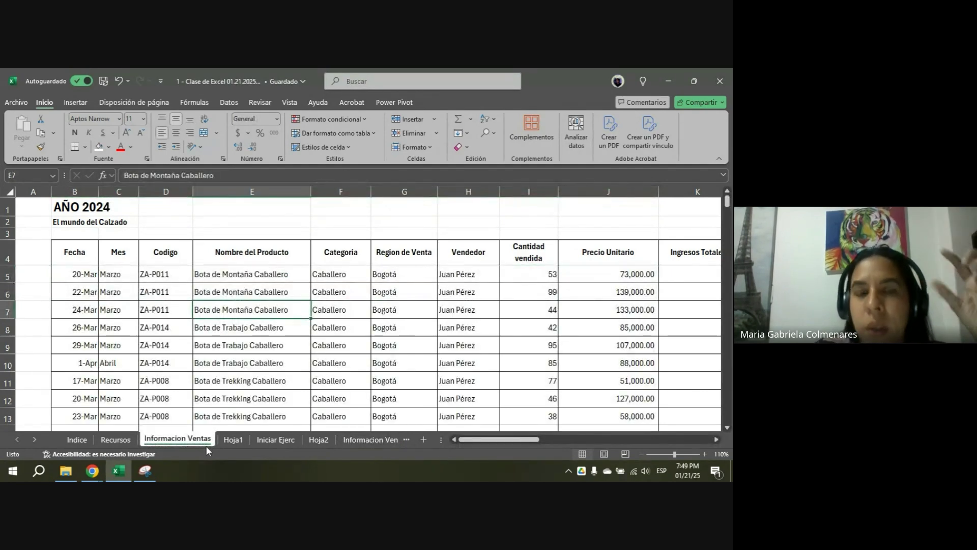
{"action": "left_click", "coordinate": [221, 223]}
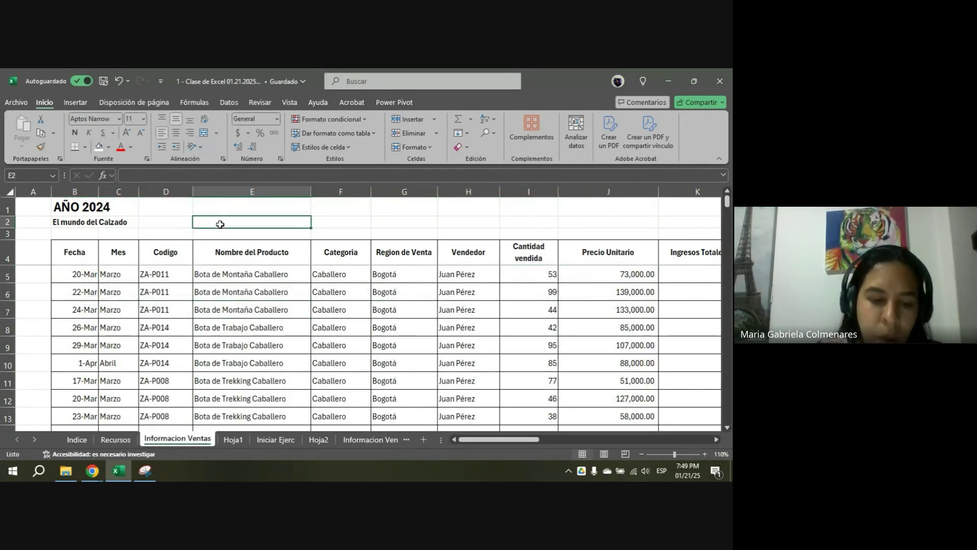
{"action": "type", "text": "CTR"}
{"action": "type", "text": "L "}
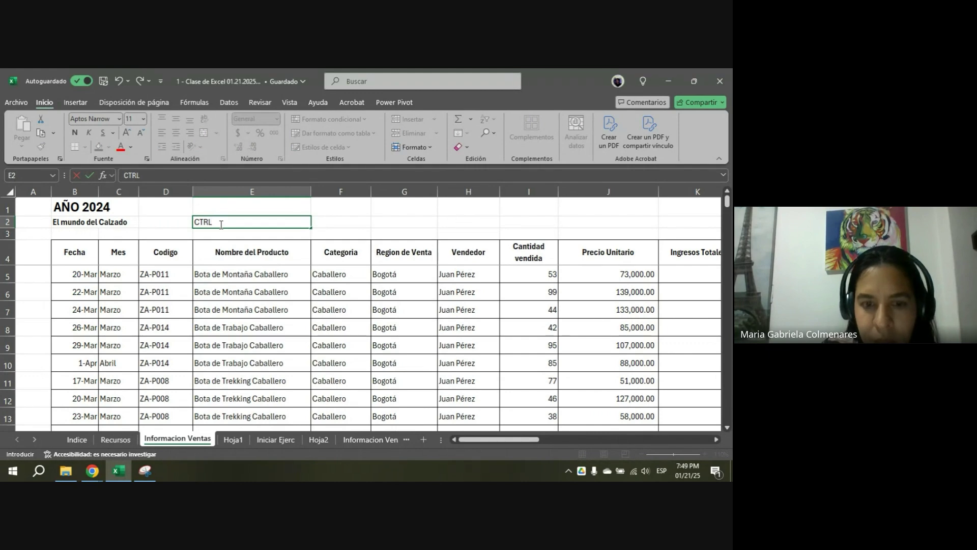
{"action": "type", "text": "+"}
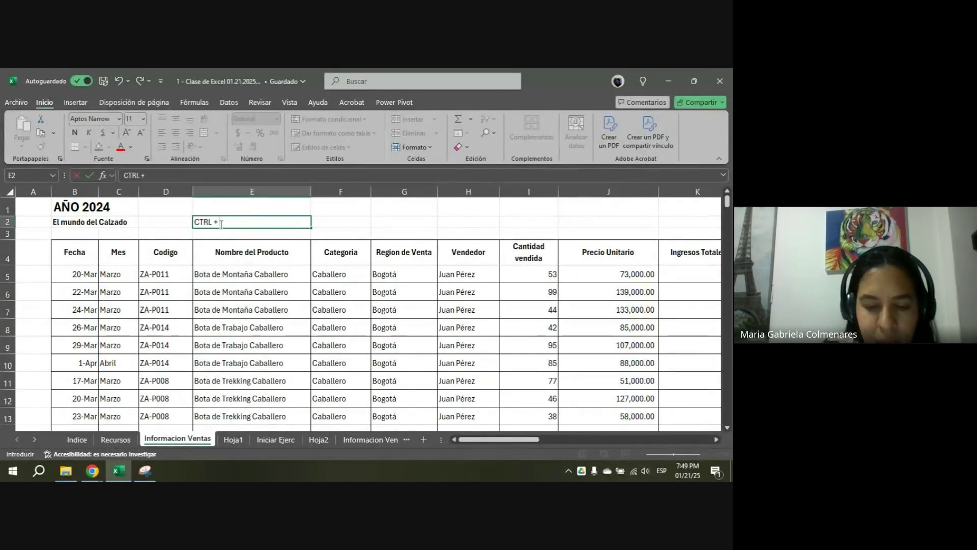
{"action": "type", "text": " CLICK"}
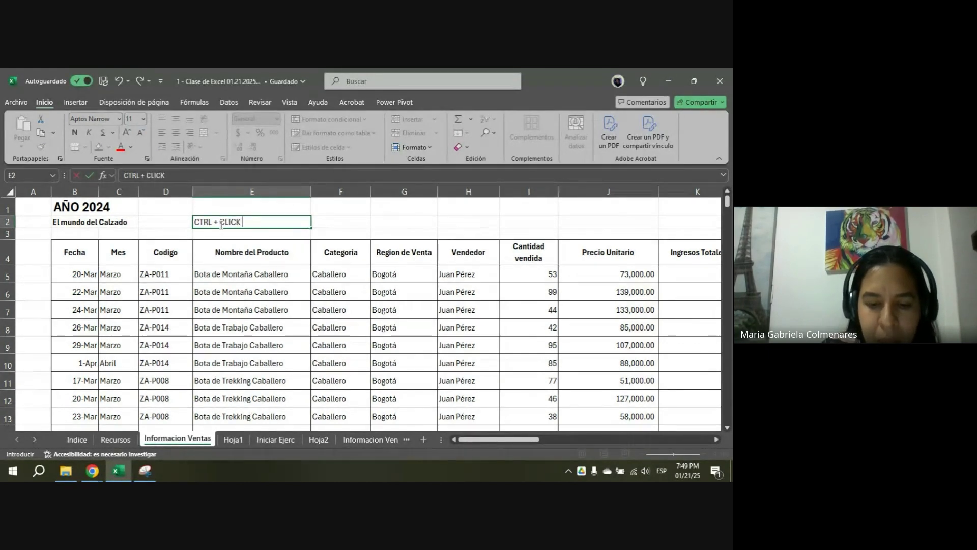
{"action": "type", "text": " MOUSE"}
{"action": "left_click", "coordinate": [289, 304]}
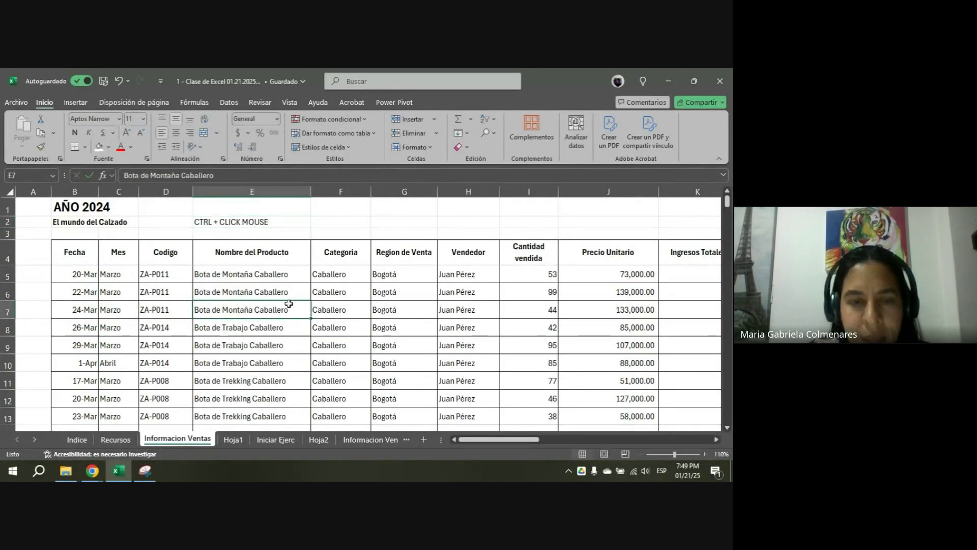
- Duplicate the Informacion Ventas sheet, placing the copy directly after the original
{"action": "left_click", "coordinate": [260, 220]}
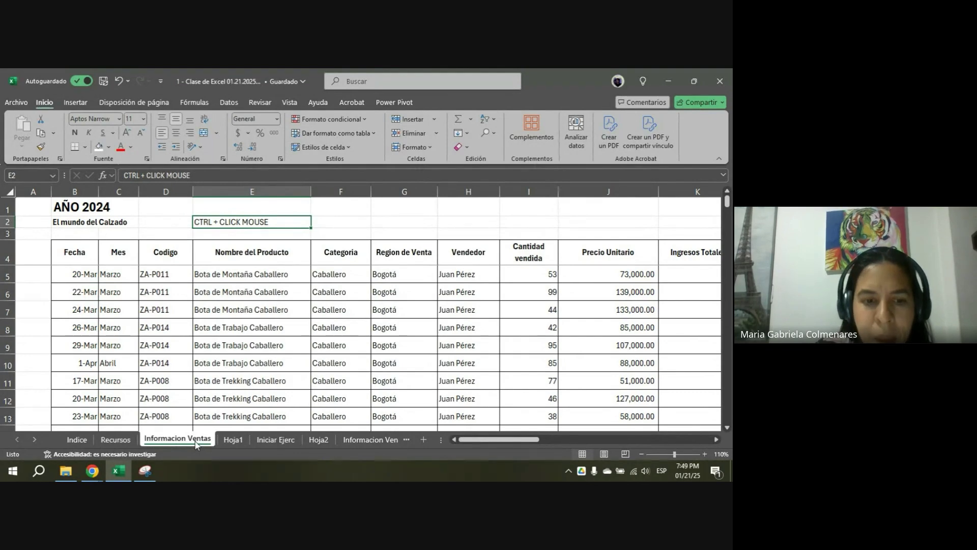
{"action": "left_click_drag", "start_coordinate": [199, 437], "coordinate": [225, 424]}
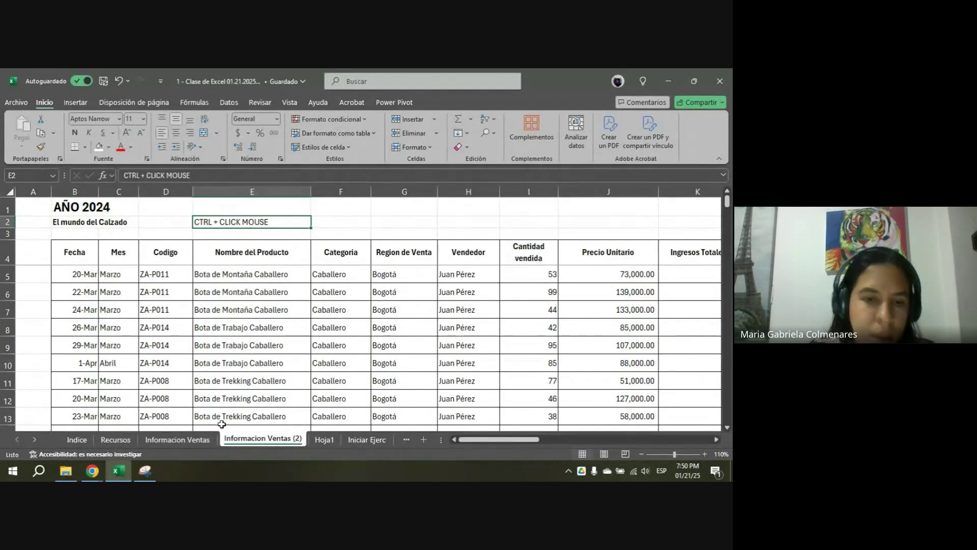
{"action": "right_click", "coordinate": [260, 444]}
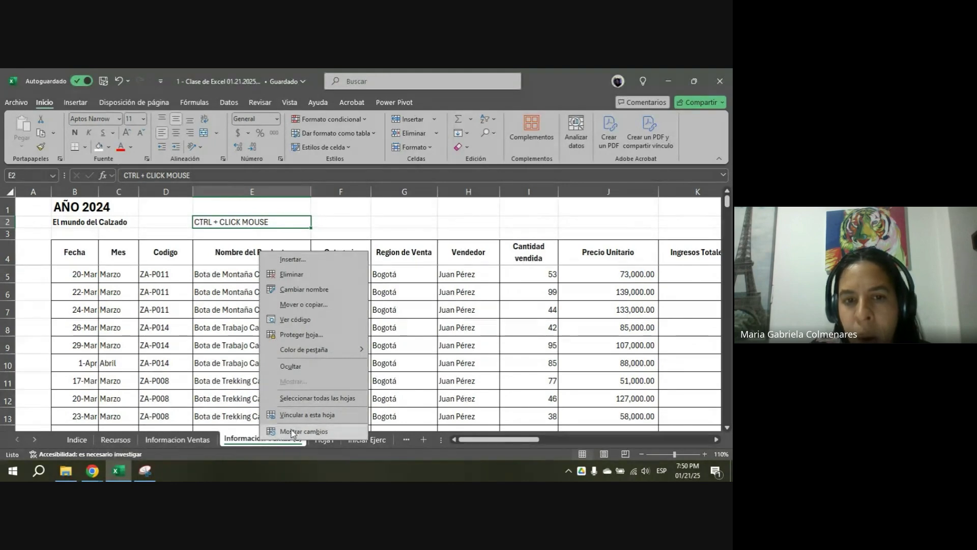
{"action": "left_click", "coordinate": [305, 305]}
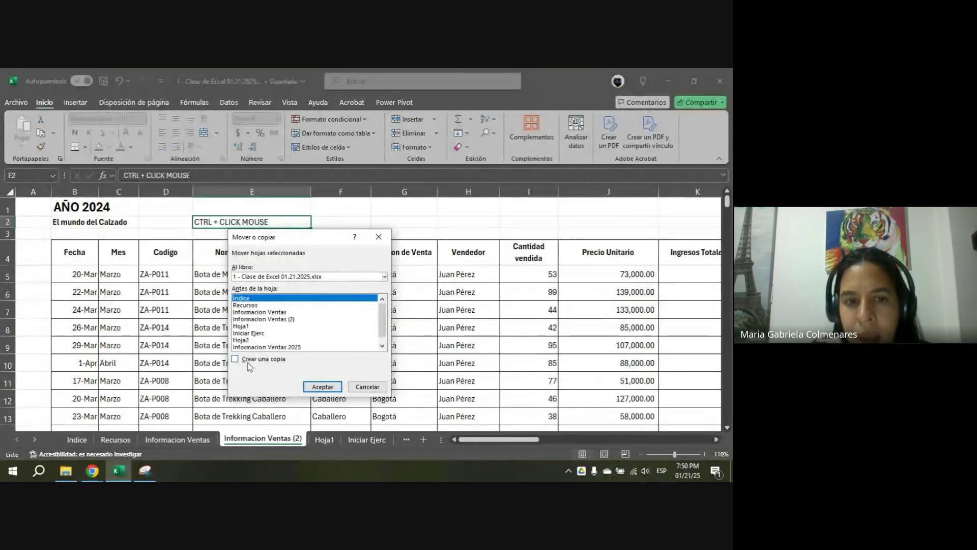
{"action": "left_click", "coordinate": [248, 360]}
{"action": "scroll", "coordinate": [263, 322], "scroll_direction": "down", "scroll_amount": 1}
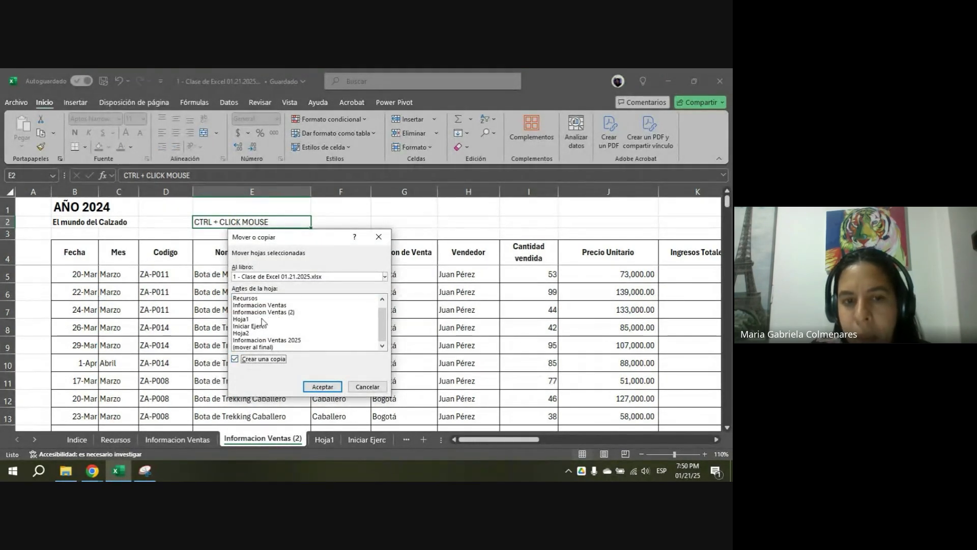
{"action": "left_click", "coordinate": [257, 347]}
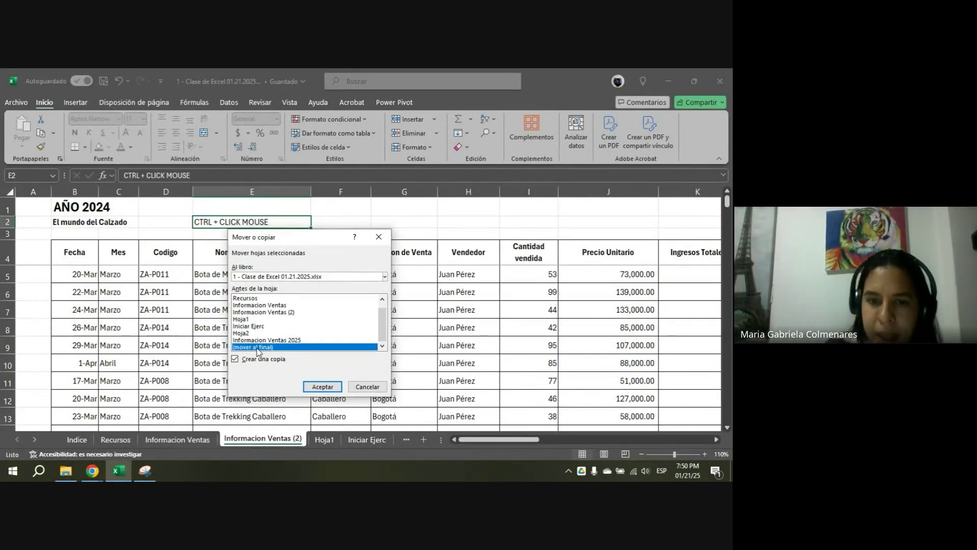
{"action": "left_click", "coordinate": [366, 386]}
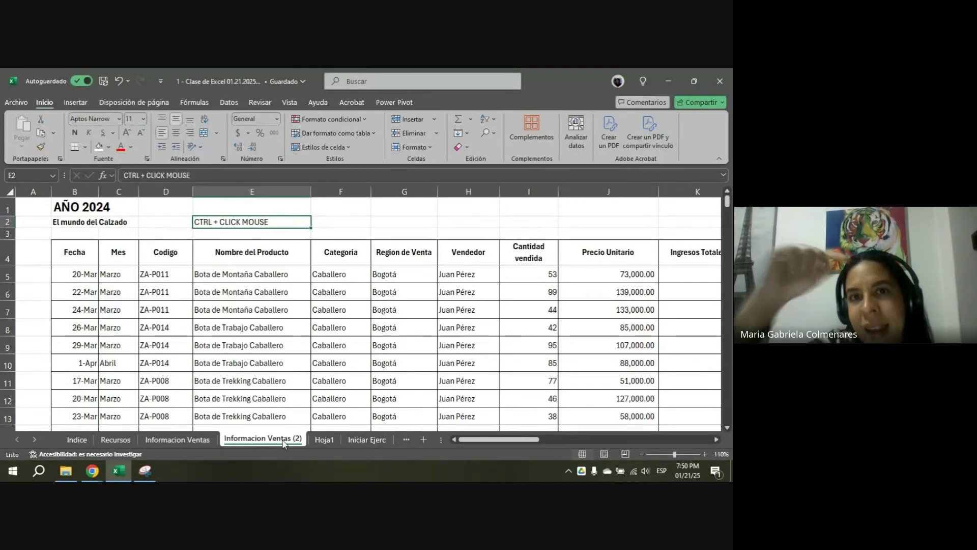
- Duplicate the Informacion Ventas (2) sheet, placing the new copy just before Hoja1
{"action": "left_click_drag", "start_coordinate": [284, 444], "coordinate": [332, 418]}
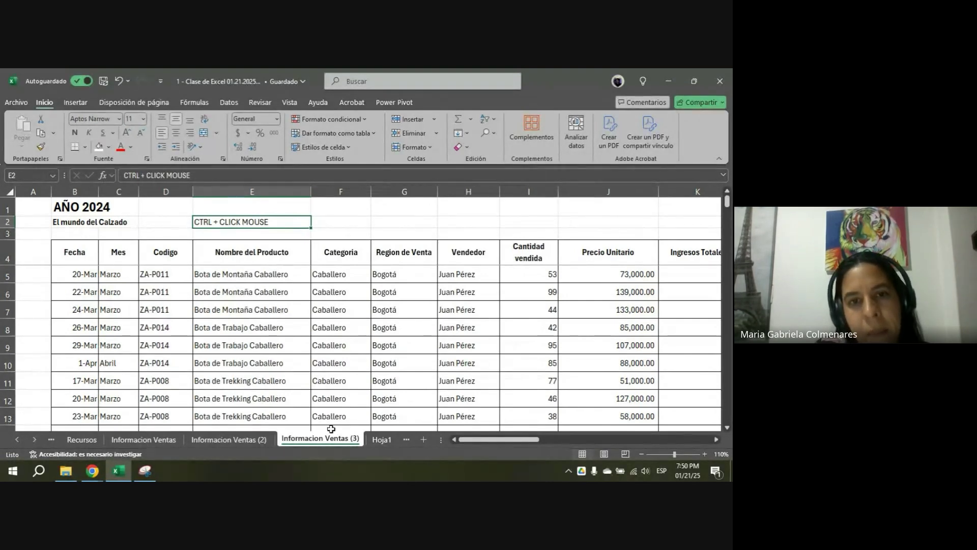
{"action": "left_click", "coordinate": [257, 343]}
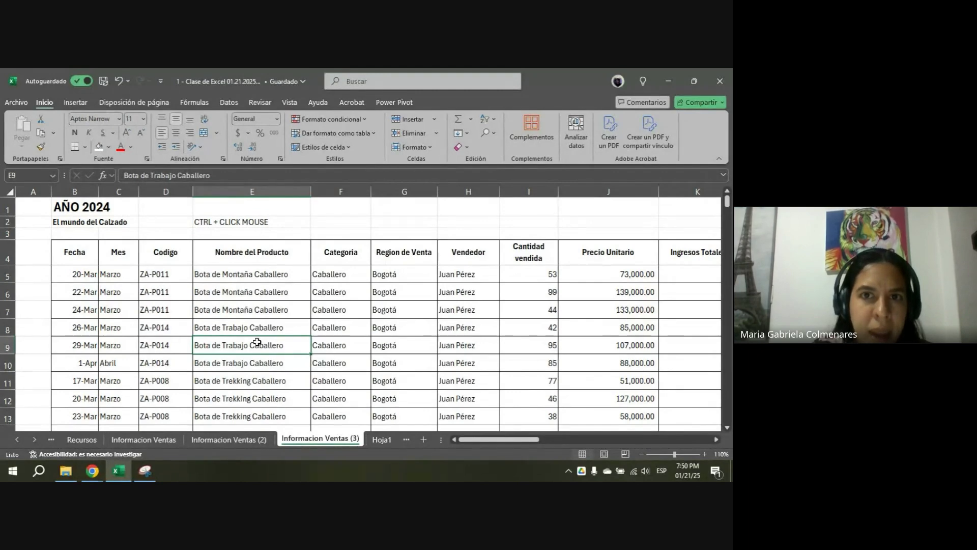
- Delete the practice copies Informacion Ventas (3) and Informacion Ventas (2) from the workbook
{"action": "right_click", "coordinate": [293, 442]}
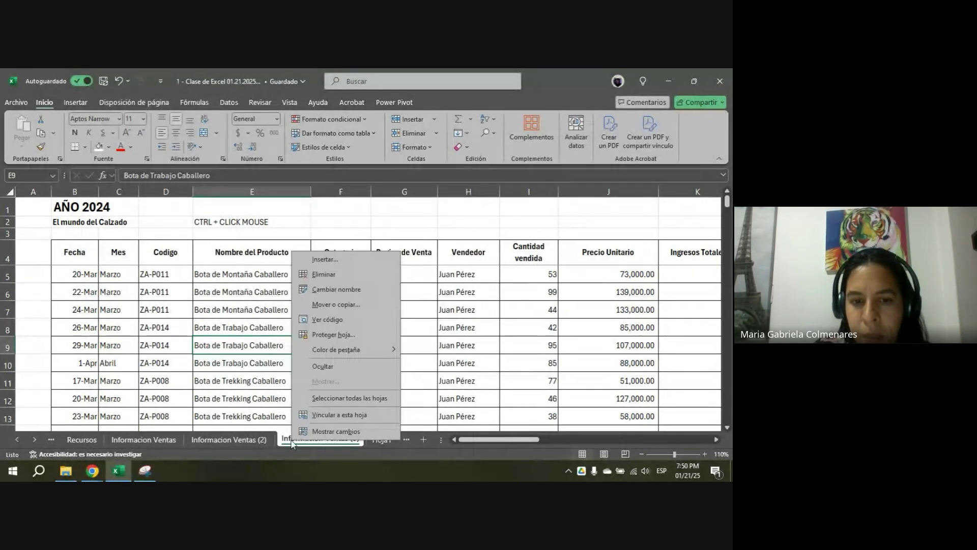
{"action": "left_click", "coordinate": [324, 274]}
{"action": "left_click", "coordinate": [336, 300]}
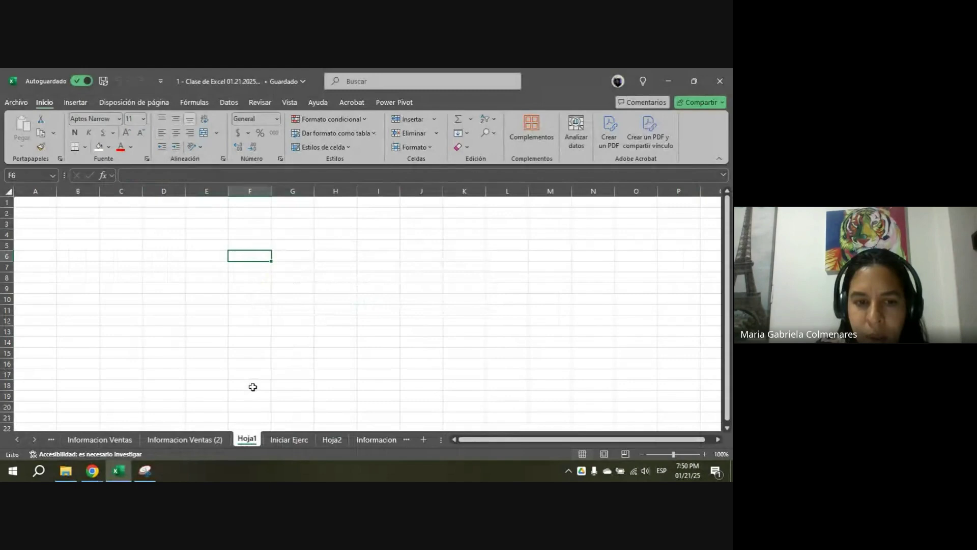
{"action": "left_click", "coordinate": [202, 441]}
{"action": "right_click", "coordinate": [203, 441]}
{"action": "left_click", "coordinate": [241, 275]}
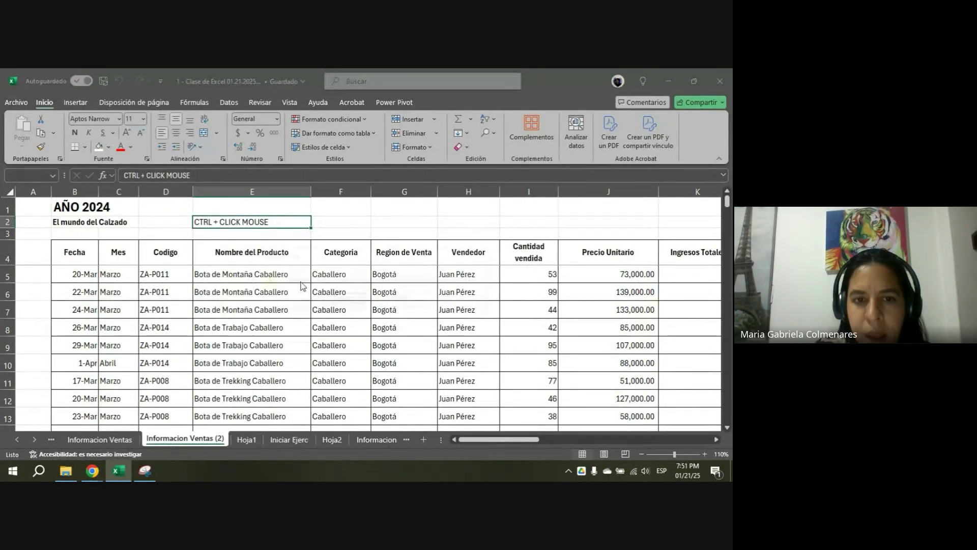
{"action": "left_click", "coordinate": [333, 299]}
- Delete the Informacion Ventas 2025 sheet and return to the Informacion Ventas sheet
{"action": "left_click", "coordinate": [322, 438]}
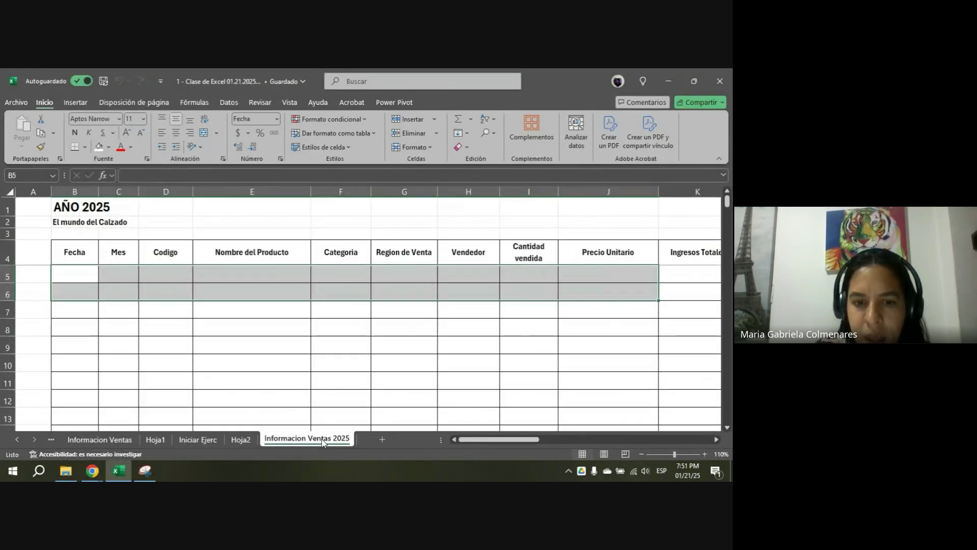
{"action": "right_click", "coordinate": [322, 438]}
{"action": "left_click", "coordinate": [365, 277]}
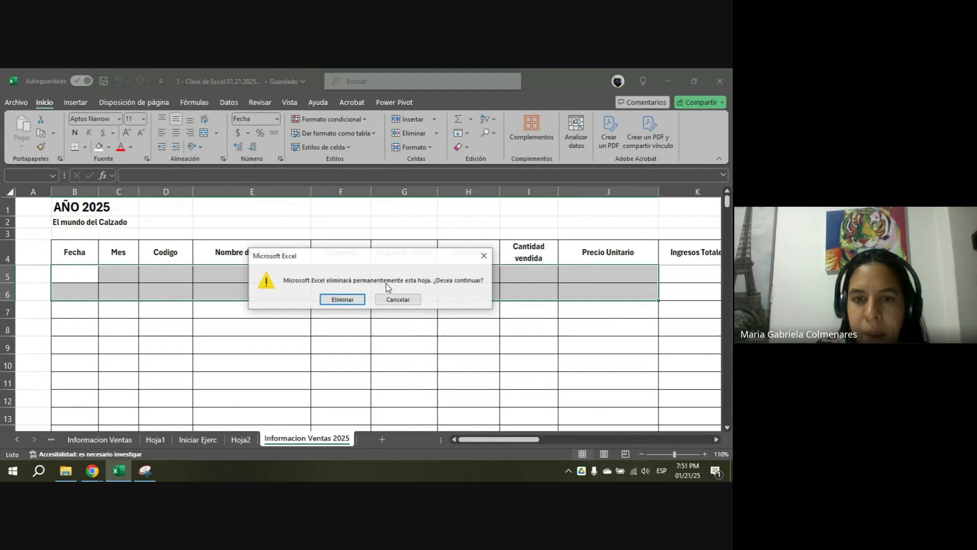
{"action": "left_click", "coordinate": [336, 299]}
{"action": "left_click", "coordinate": [18, 439]}
{"action": "left_click", "coordinate": [20, 439]}
{"action": "left_click", "coordinate": [193, 440]}
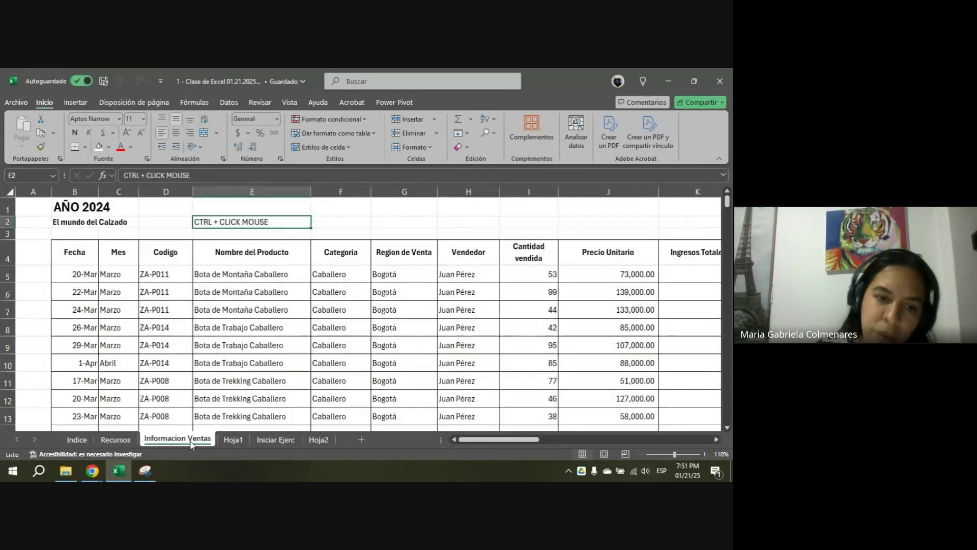
- Narrow the Codigo column slightly on the Informacion Ventas sheet
{"action": "left_click", "coordinate": [197, 347]}
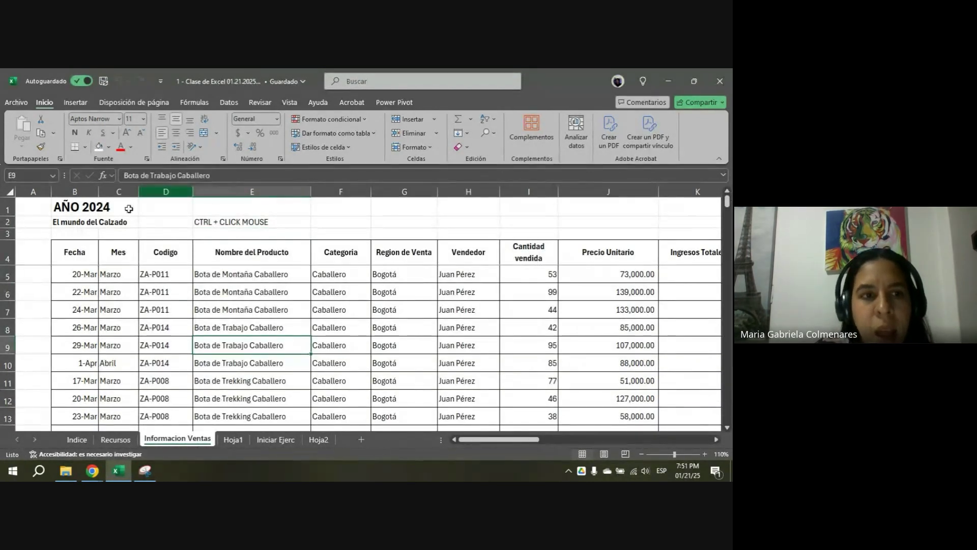
{"action": "left_click", "coordinate": [92, 207]}
{"action": "left_click_drag", "start_coordinate": [190, 191], "coordinate": [186, 191]}
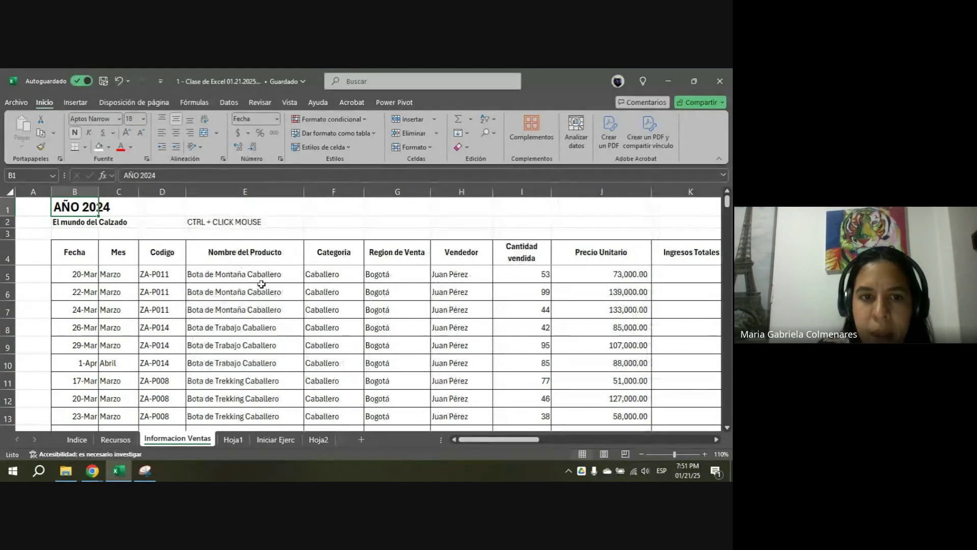
{"action": "left_click", "coordinate": [261, 285]}
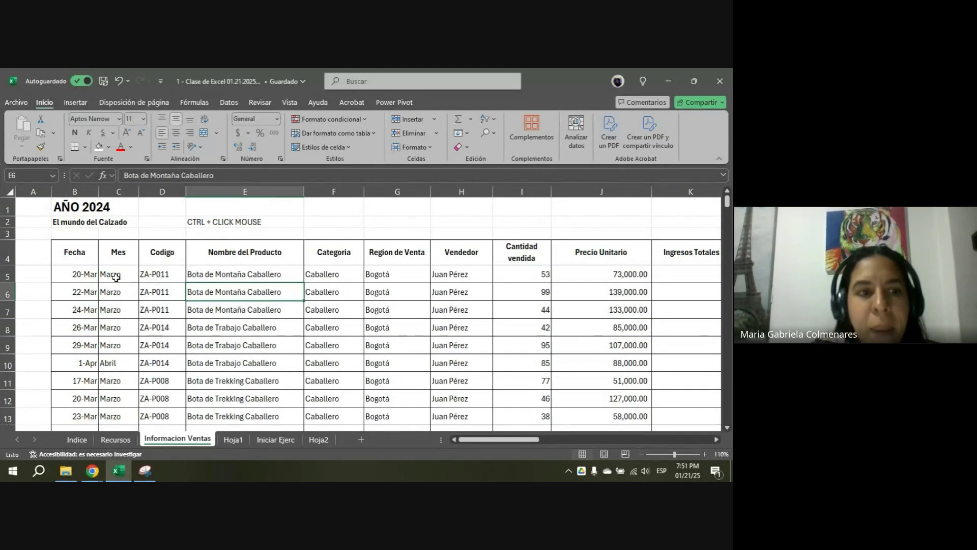
- Review the Mes entries in C5:C15 and the headers in B4:E4, and narrow the Vendedor and Cantidad vendida columns
{"action": "left_click_drag", "start_coordinate": [110, 275], "coordinate": [128, 396]}
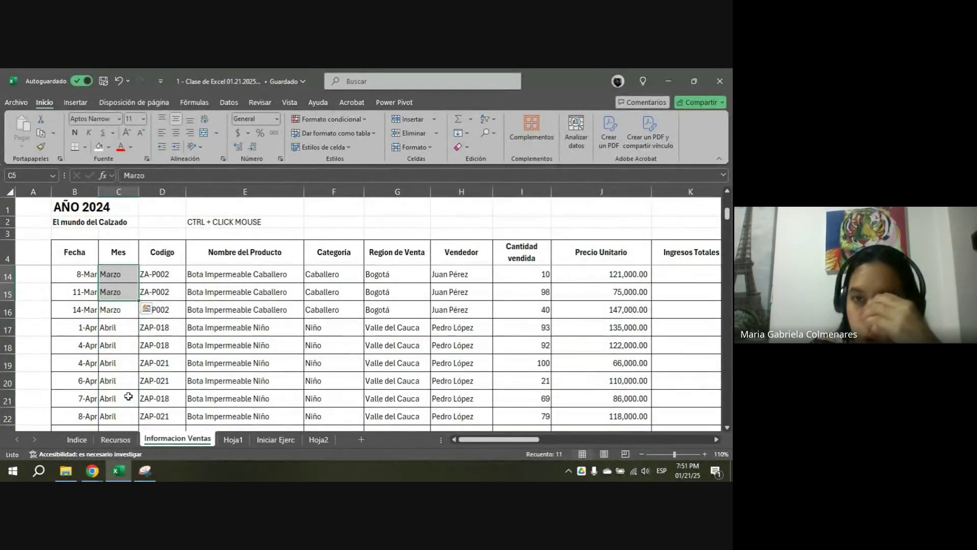
{"action": "scroll", "coordinate": [309, 347], "scroll_direction": "up", "scroll_amount": 3}
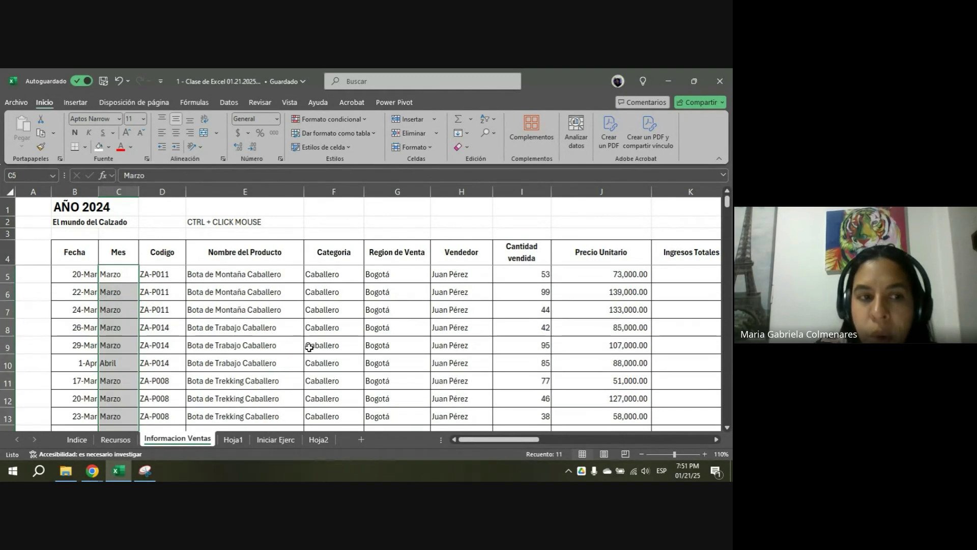
{"action": "left_click_drag", "start_coordinate": [77, 255], "coordinate": [275, 253]}
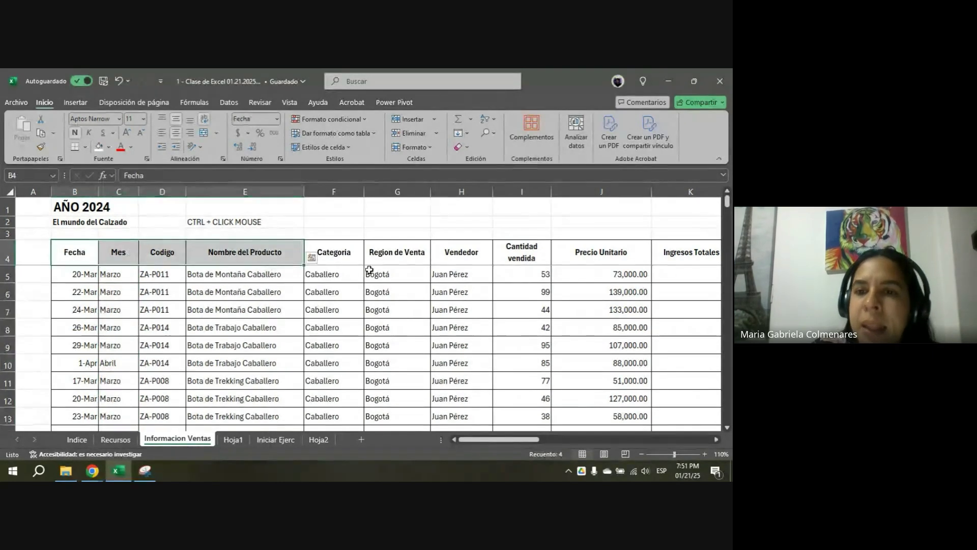
{"action": "left_click_drag", "start_coordinate": [551, 192], "coordinate": [486, 192]}
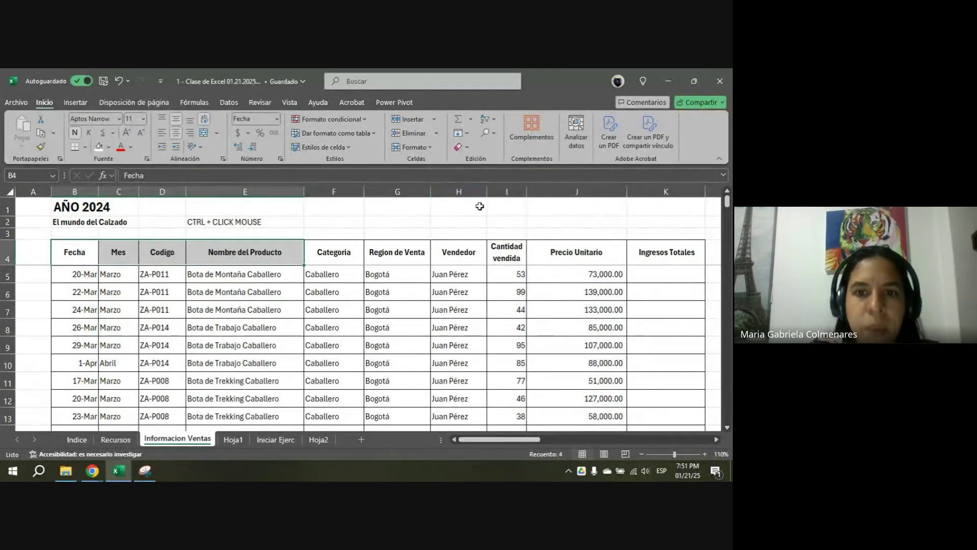
- Go through the table headers in row 4 from Fecha to Cantidad vendida, and examine the sold quantities in I5:I11
{"action": "left_click", "coordinate": [71, 254]}
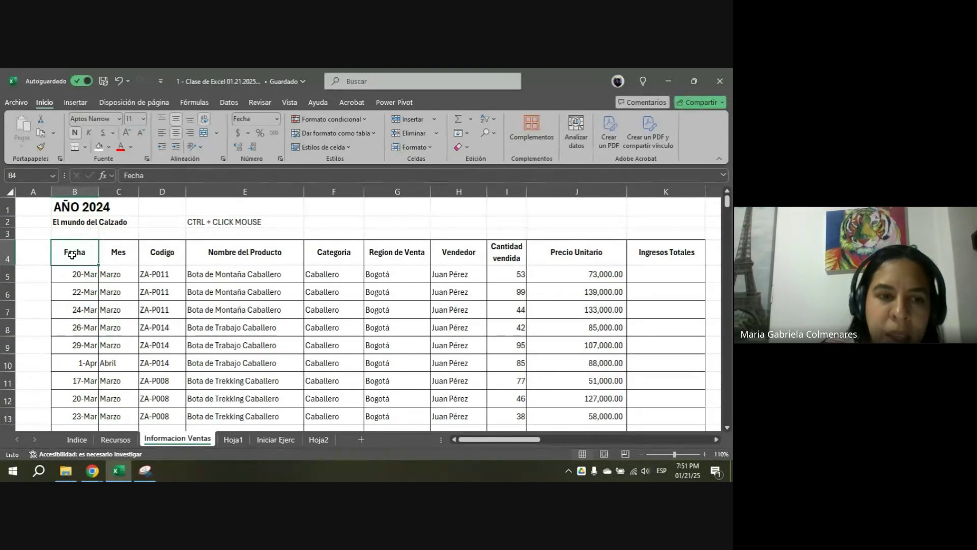
{"action": "key", "text": "Right"}
{"action": "key", "text": "Right"}
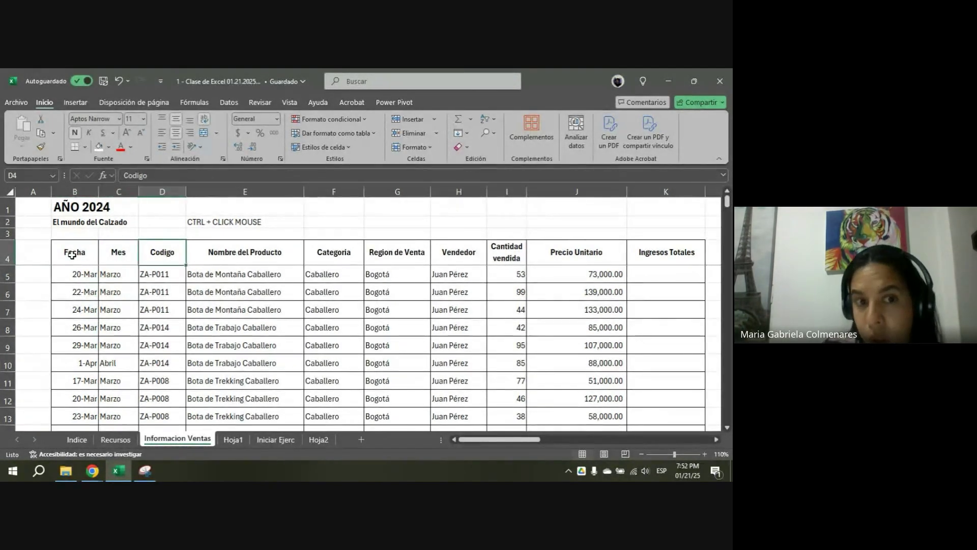
{"action": "key", "text": "Right"}
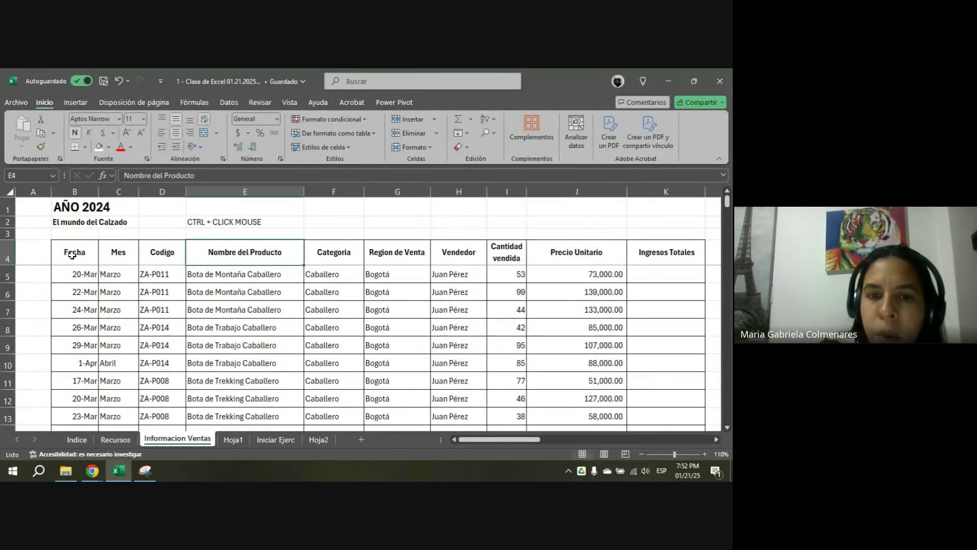
{"action": "key", "text": "Right"}
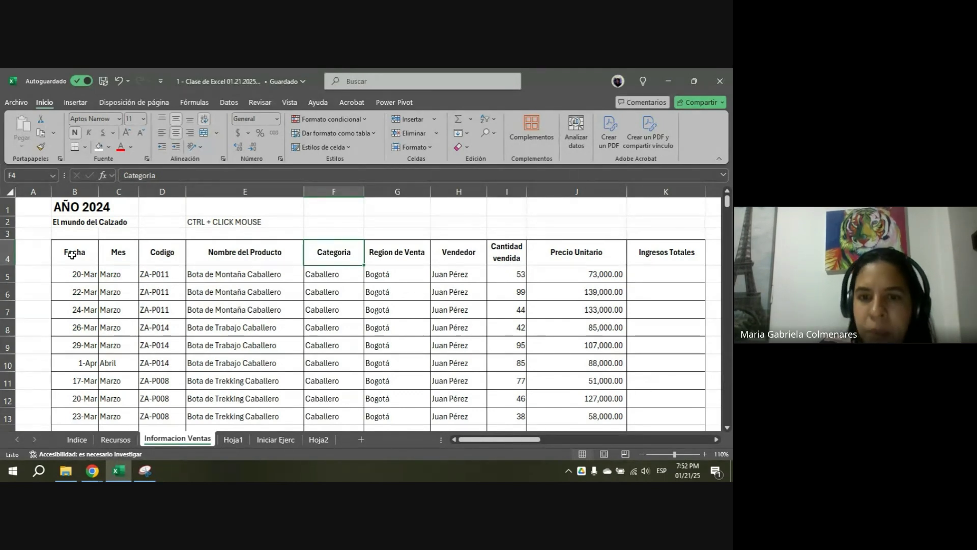
{"action": "key", "text": "Right"}
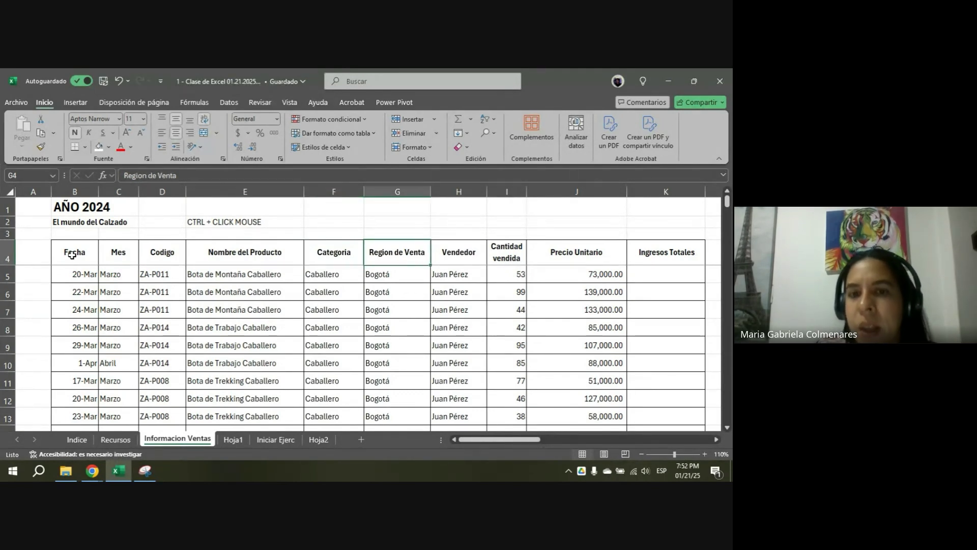
{"action": "left_click", "coordinate": [471, 257]}
{"action": "left_click", "coordinate": [492, 256]}
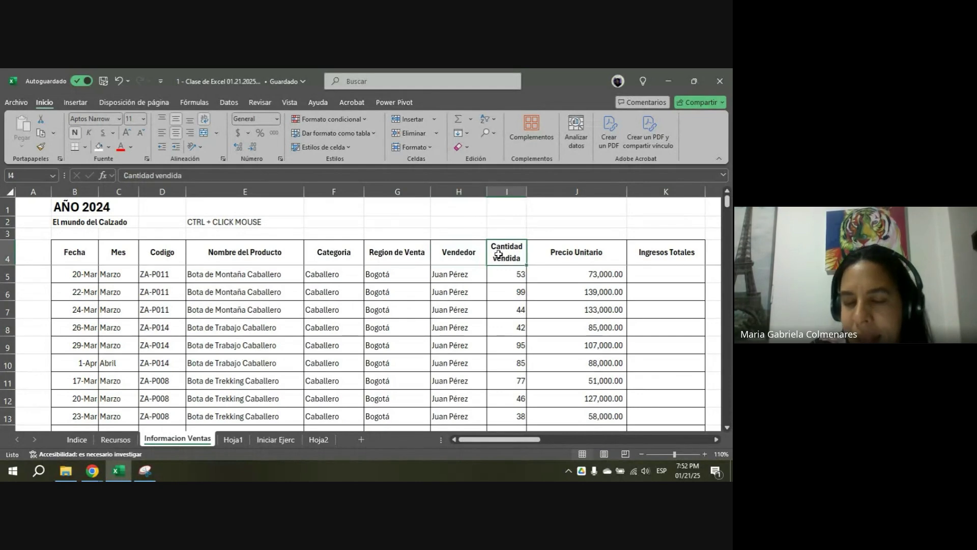
{"action": "left_click_drag", "start_coordinate": [509, 280], "coordinate": [509, 383]}
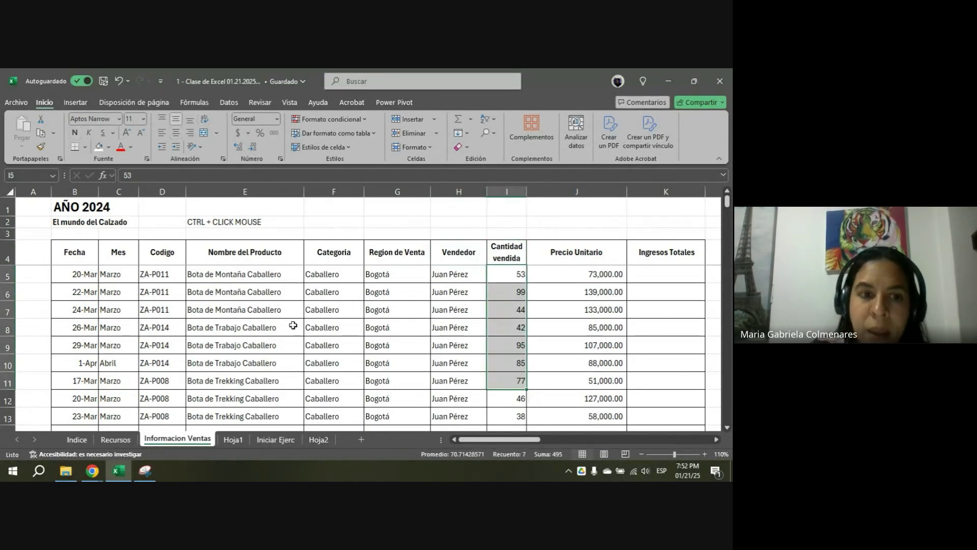
- Go through the row 5 values from Nombre del Producto to Precio Unitario, and narrow the Precio Unitario column
{"action": "left_click", "coordinate": [284, 274]}
{"action": "left_click_drag", "start_coordinate": [284, 274], "coordinate": [377, 273]}
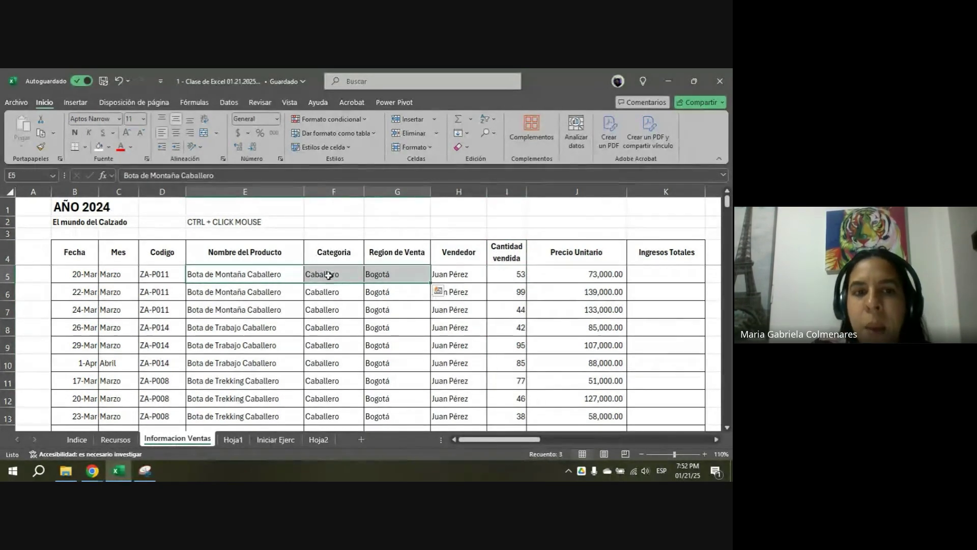
{"action": "left_click_drag", "start_coordinate": [293, 275], "coordinate": [509, 273]}
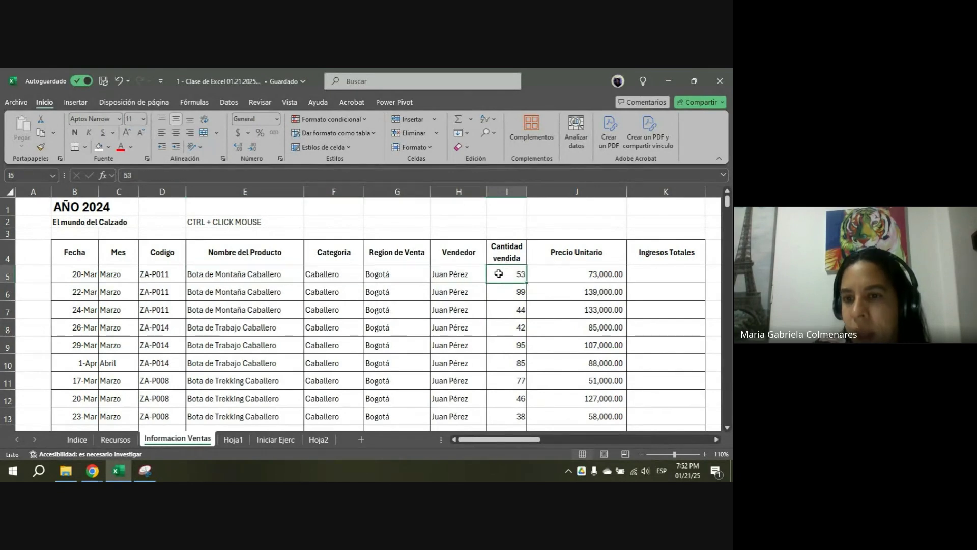
{"action": "left_click", "coordinate": [502, 274]}
{"action": "left_click", "coordinate": [591, 274]}
{"action": "left_click_drag", "start_coordinate": [627, 192], "coordinate": [593, 192]}
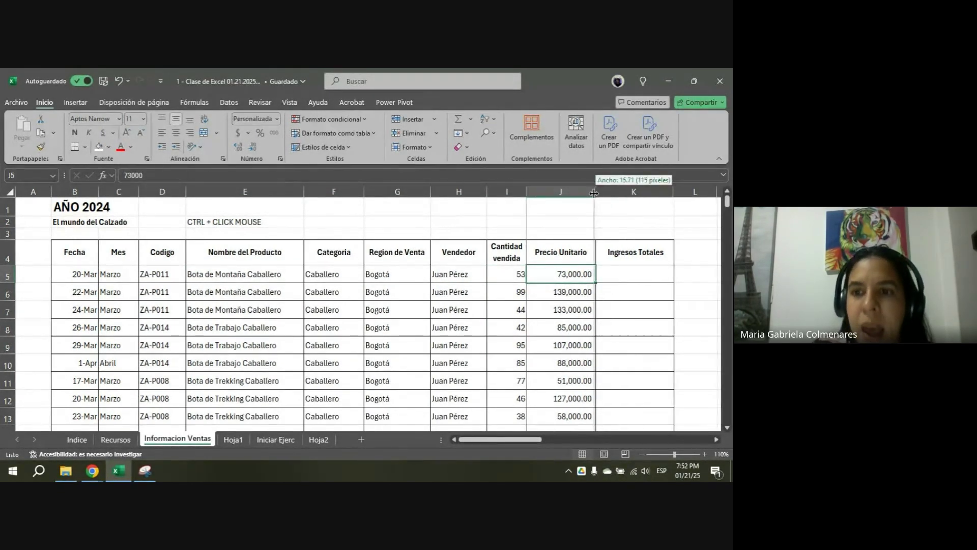
{"action": "left_click", "coordinate": [356, 349]}
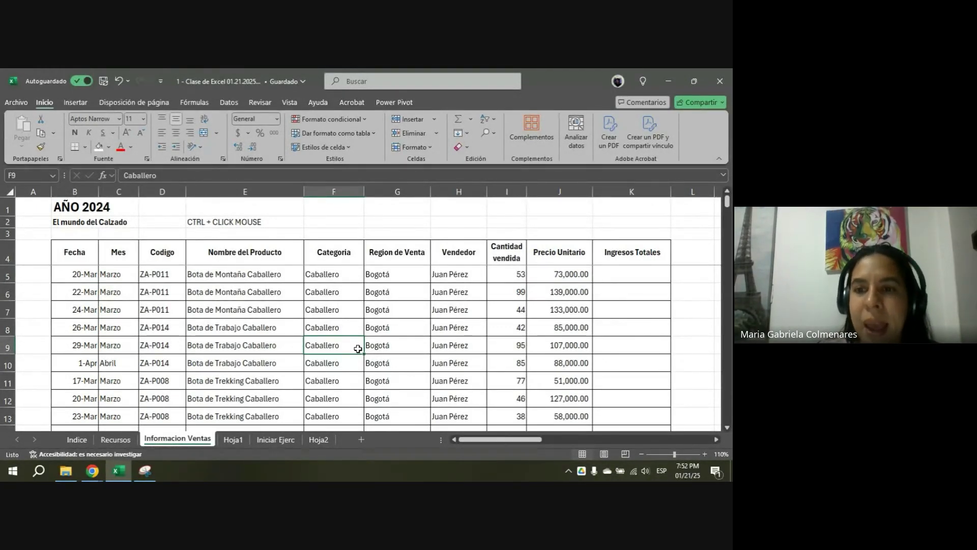
- Calculate the first record's Ingresos Totales in K5 by multiplying Cantidad vendida by Precio Unitario with =I5*J5
{"action": "left_click", "coordinate": [624, 279]}
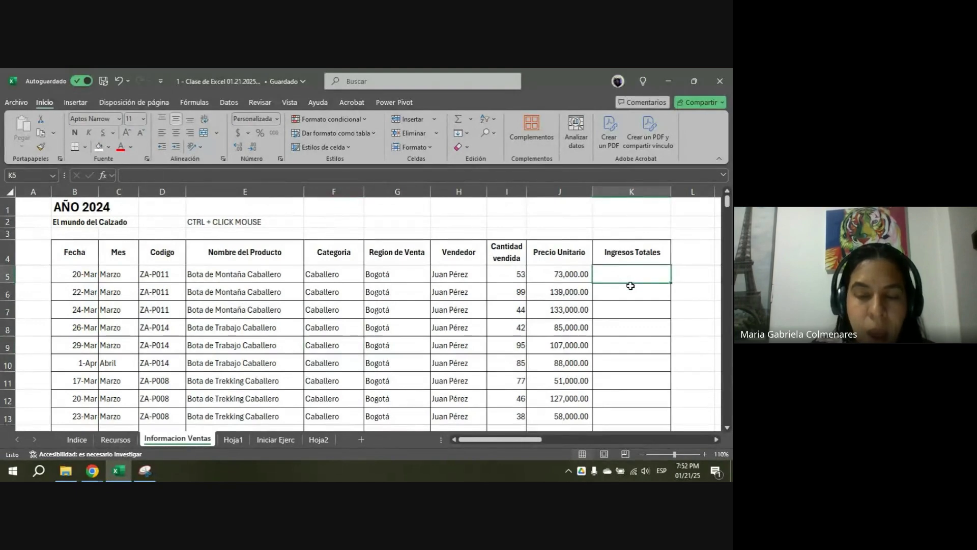
{"action": "left_click", "coordinate": [562, 277]}
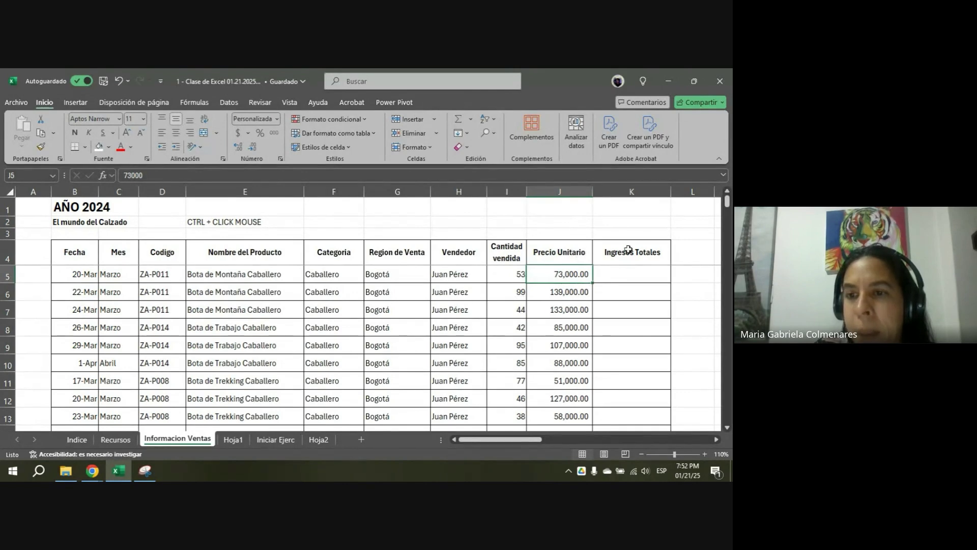
{"action": "left_click", "coordinate": [613, 279]}
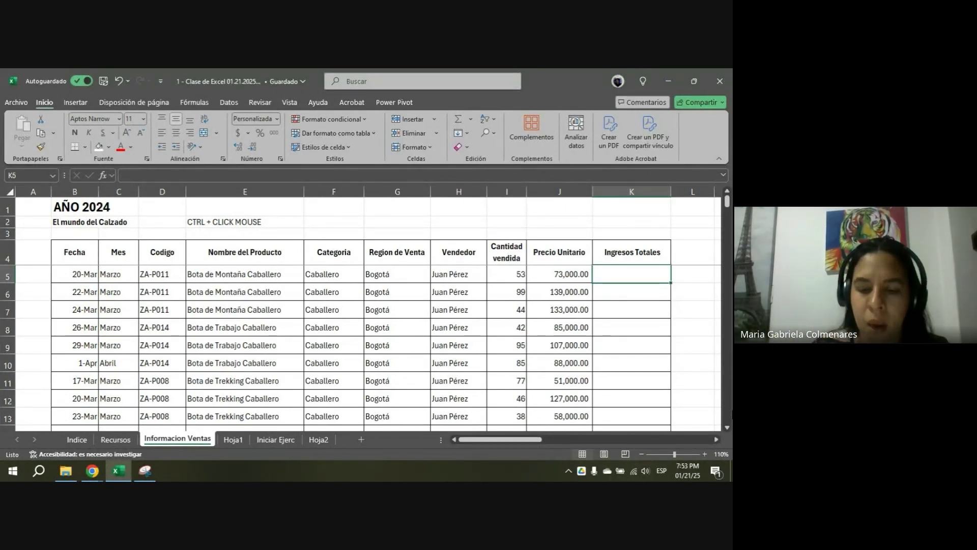
{"action": "type", "text": "="}
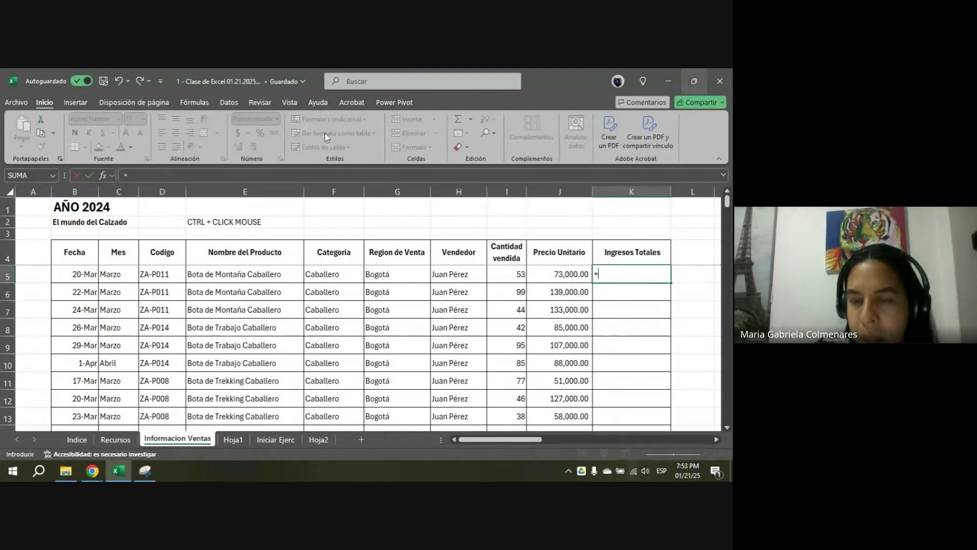
{"action": "left_click", "coordinate": [509, 277]}
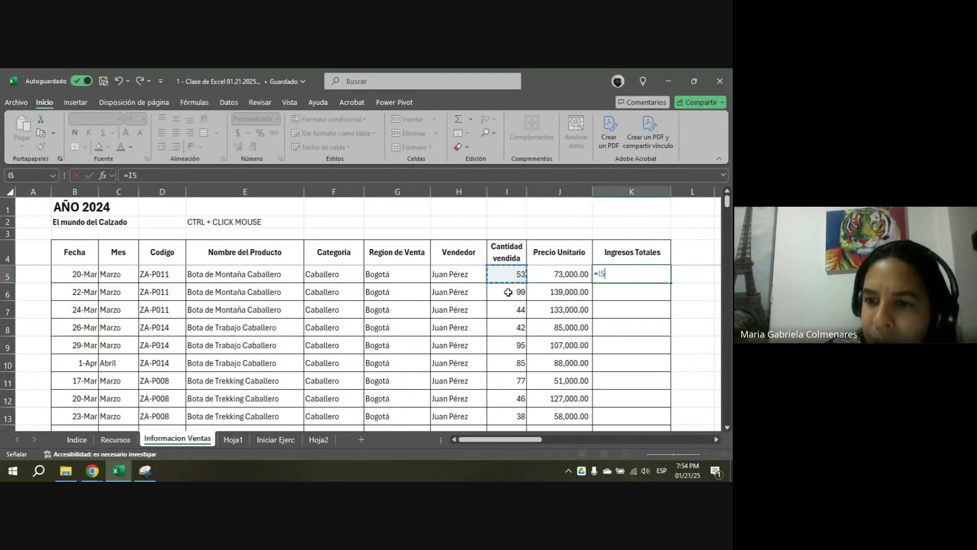
{"action": "type", "text": "*"}
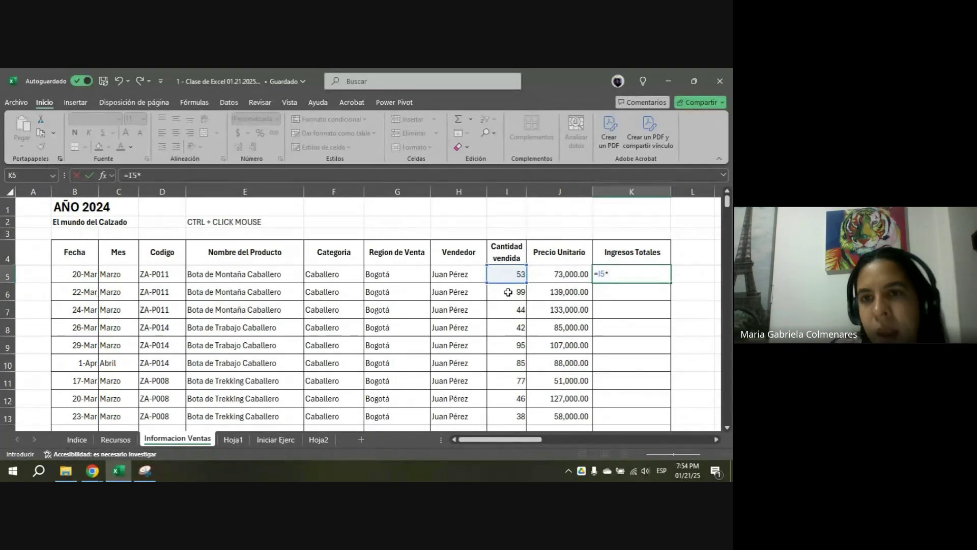
{"action": "key", "text": "BackSpace"}
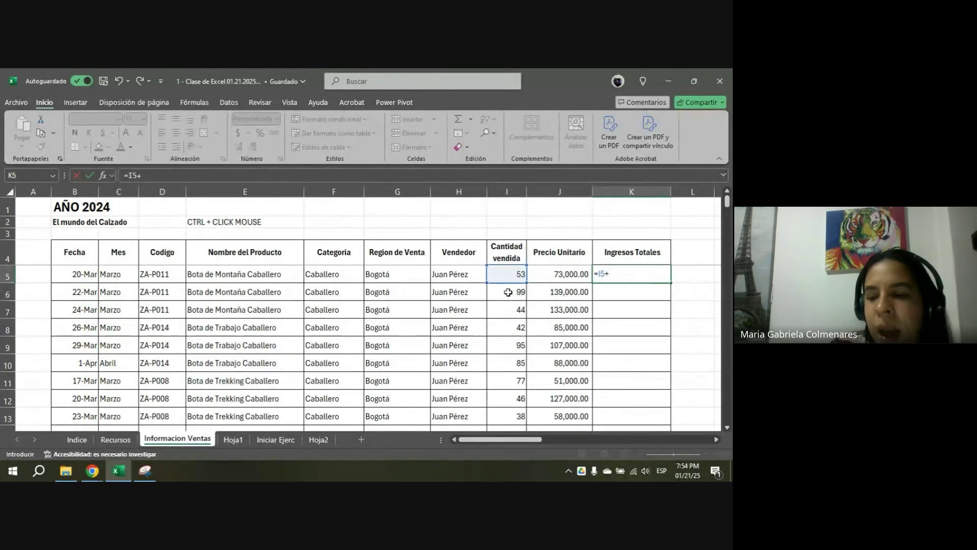
{"action": "type", "text": "/"}
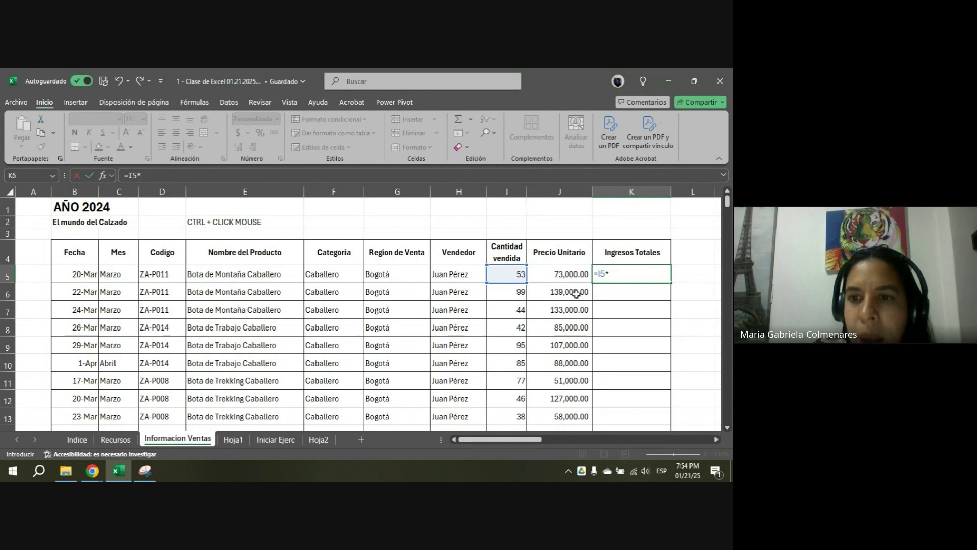
{"action": "left_click", "coordinate": [564, 275]}
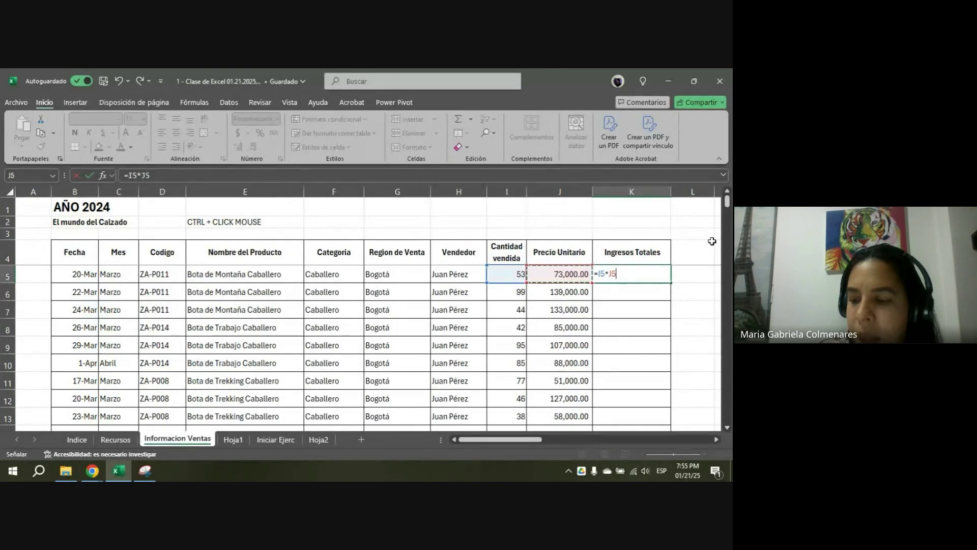
{"action": "key", "text": "Return"}
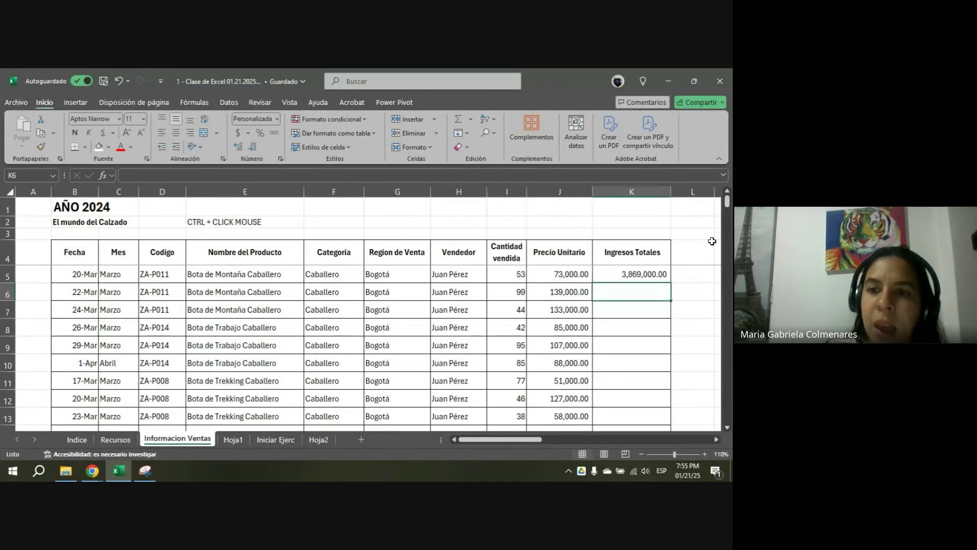
- Move cell by cell along row 5 from Ingresos Totales back through the earlier columns, and return to K5 to examine its formula
{"action": "key", "text": "Up"}
{"action": "key", "text": "Left"}
{"action": "key", "text": "Left"}
{"action": "key", "text": "Left"}
{"action": "key", "text": "Left"}
{"action": "key", "text": "Left"}
{"action": "key", "text": "Left"}
{"action": "key", "text": "Left"}
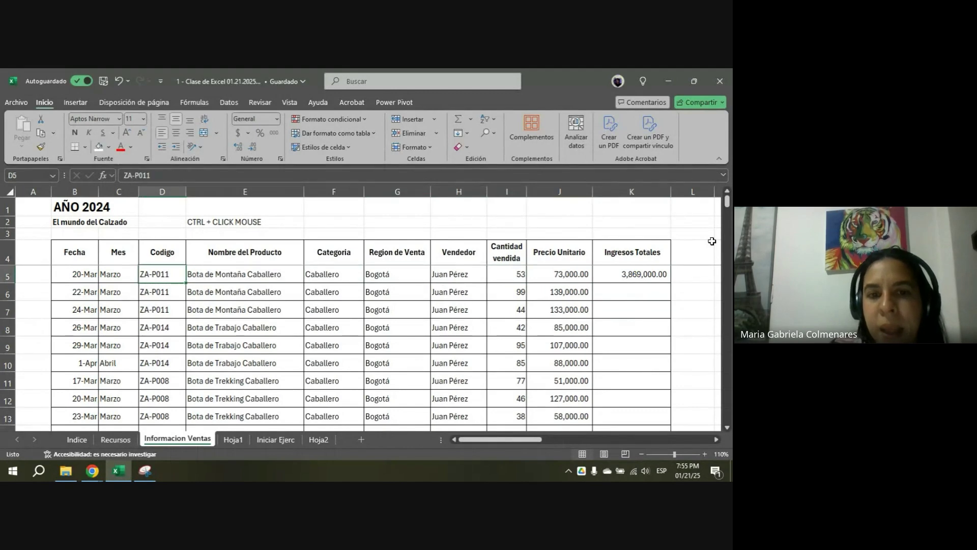
{"action": "key", "text": "Right"}
{"action": "key", "text": "Left"}
{"action": "key", "text": "Left"}
{"action": "key", "text": "Left"}
{"action": "key", "text": "Right"}
{"action": "key", "text": "Right"}
{"action": "key", "text": "Right"}
{"action": "key", "text": "Right"}
{"action": "key", "text": "Right"}
{"action": "key", "text": "Right"}
{"action": "key", "text": "Right"}
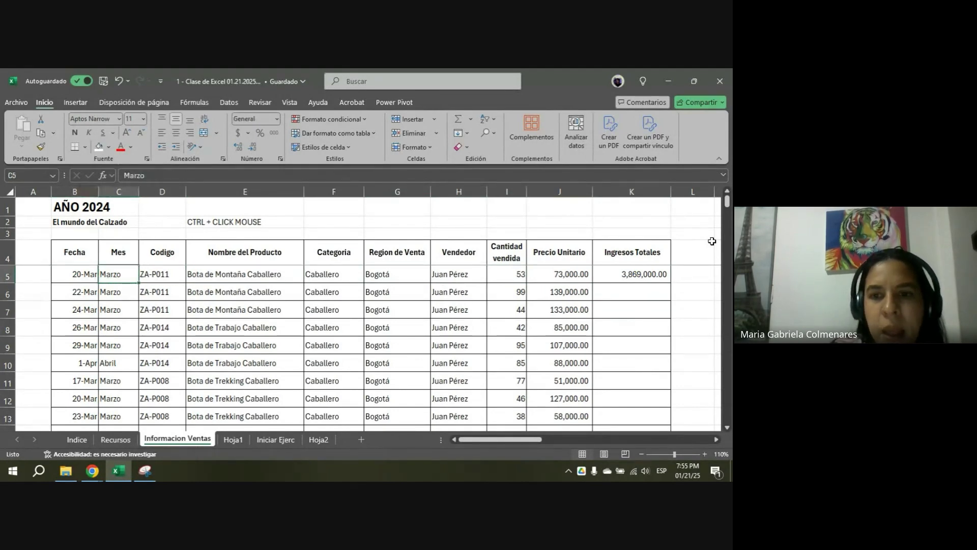
{"action": "key", "text": "Right"}
{"action": "key", "text": "Right"}
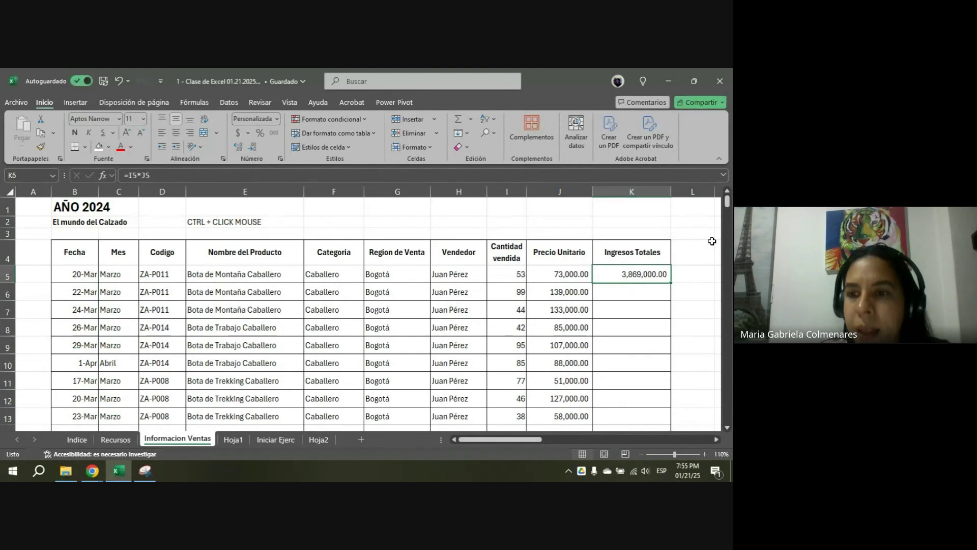
- Re-enter =I5*J5 in K5 and replace it with the plus-sign form +I5*J5, keeping the cell selected
{"action": "type", "text": "=I5*J5"}
{"action": "key", "text": "ctrl+Return"}
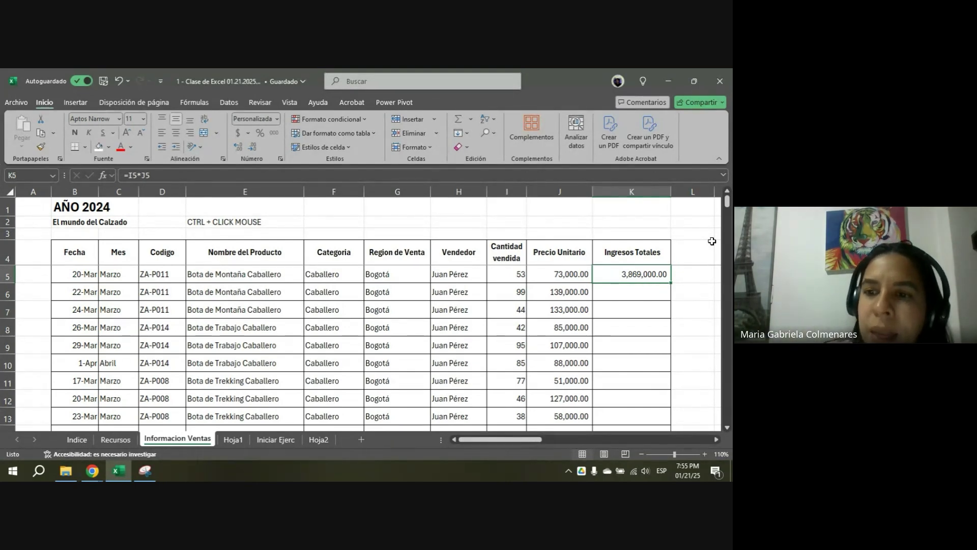
{"action": "type", "text": "+"}
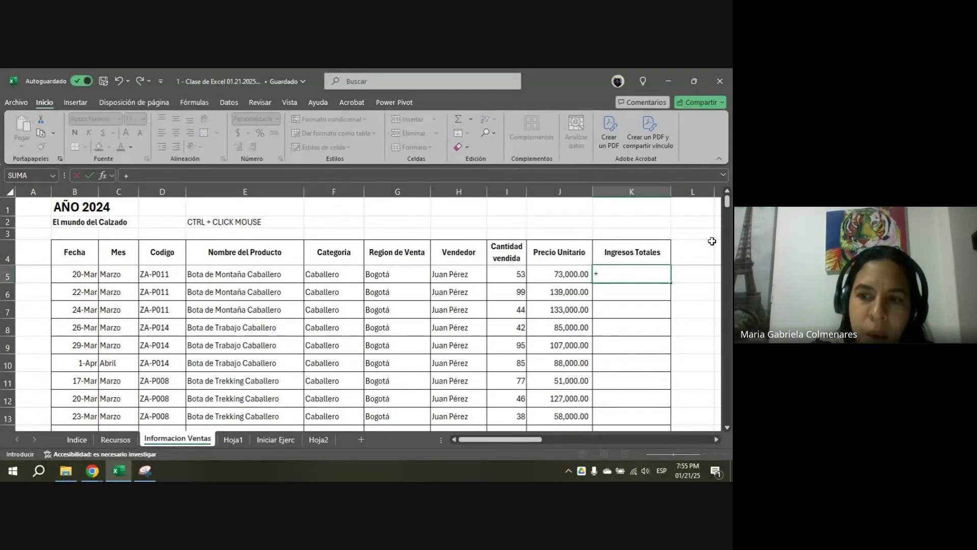
{"action": "left_click", "coordinate": [502, 272]}
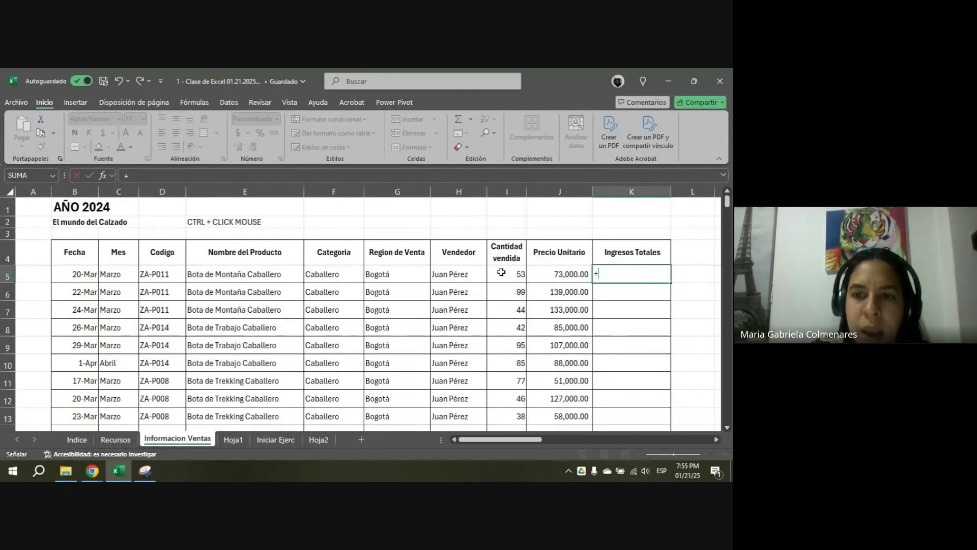
{"action": "type", "text": "*"}
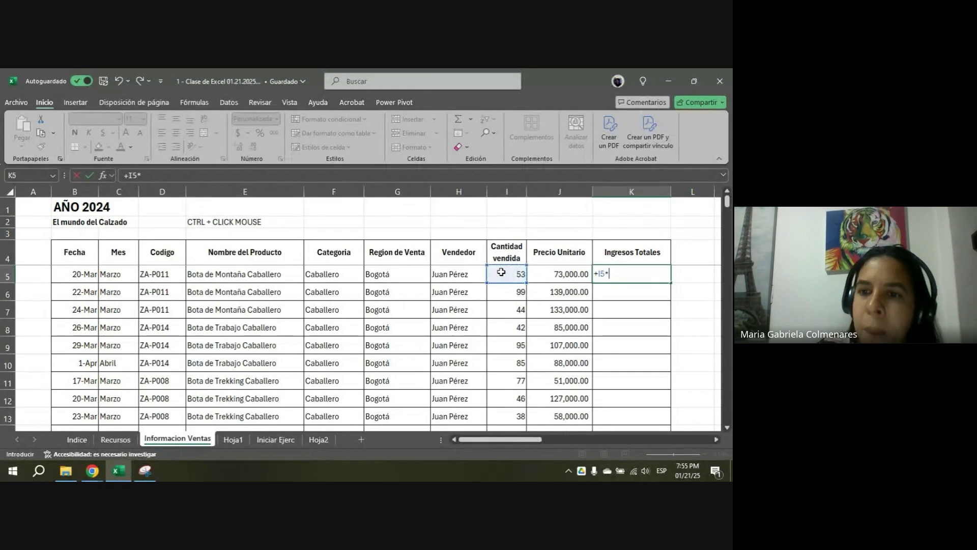
{"action": "left_click", "coordinate": [541, 274]}
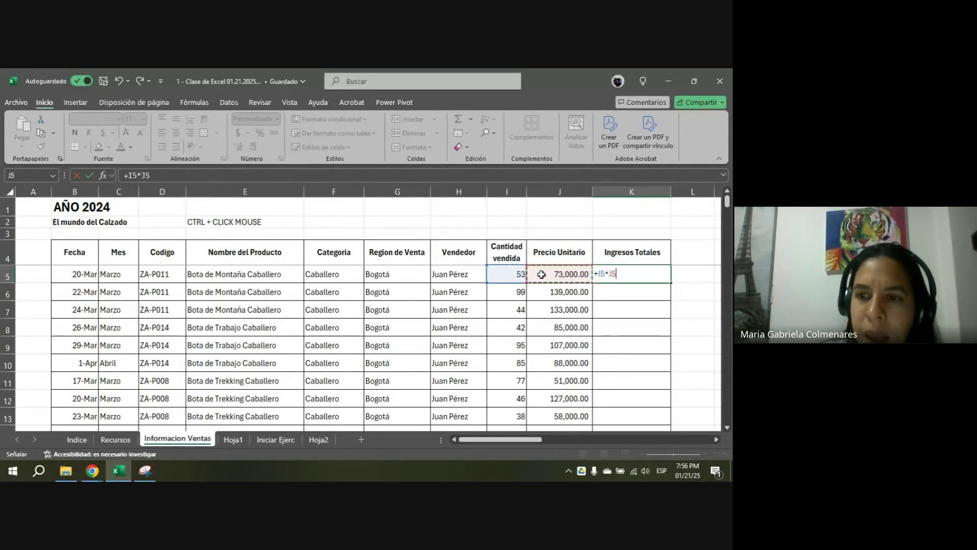
{"action": "key", "text": "ctrl+Return"}
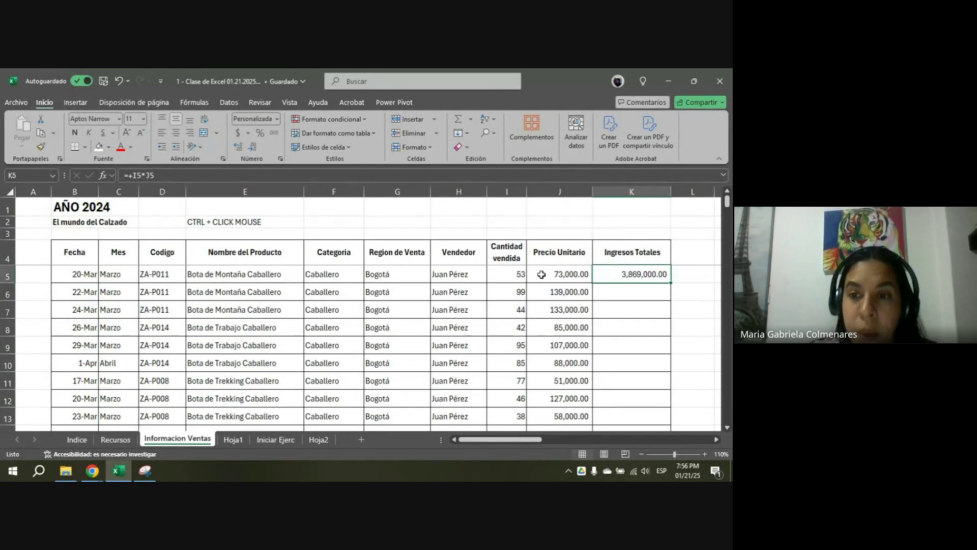
- Examine the empty Ingresos Totales cells down to the table's last record in row 150, and return to the first records
{"action": "scroll", "coordinate": [542, 275], "scroll_direction": "down", "scroll_amount": 1}
{"action": "scroll", "coordinate": [542, 274], "scroll_direction": "down", "scroll_amount": 7}
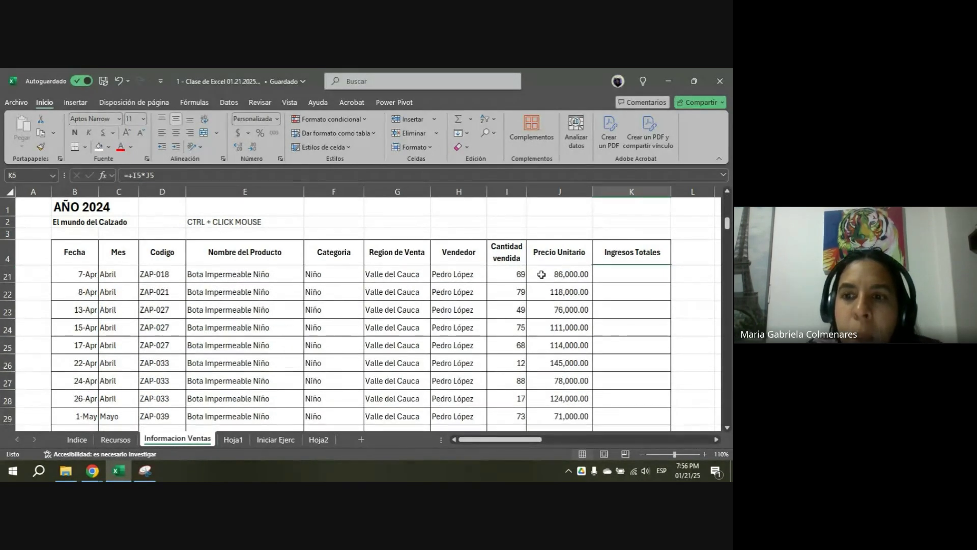
{"action": "scroll", "coordinate": [541, 275], "scroll_direction": "down", "scroll_amount": 17}
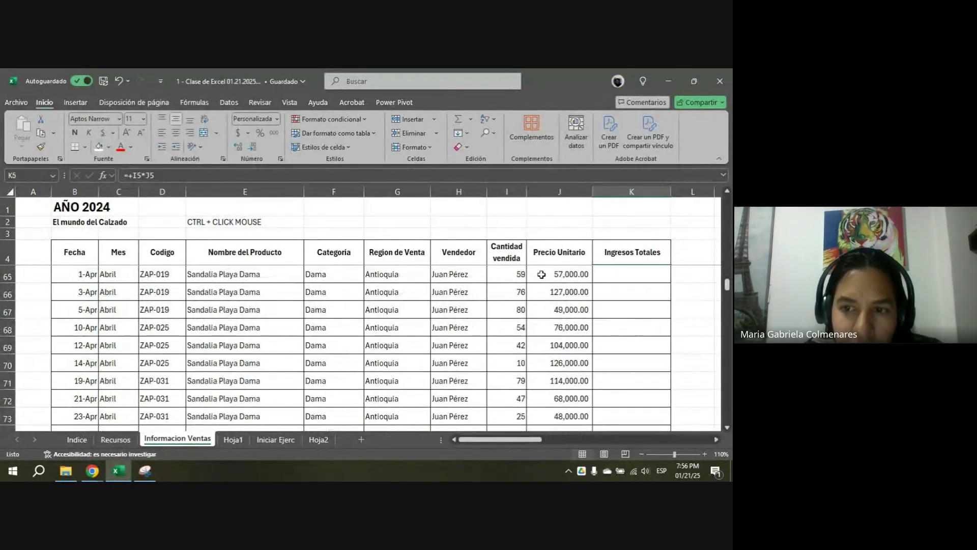
{"action": "scroll", "coordinate": [541, 274], "scroll_direction": "down", "scroll_amount": 18}
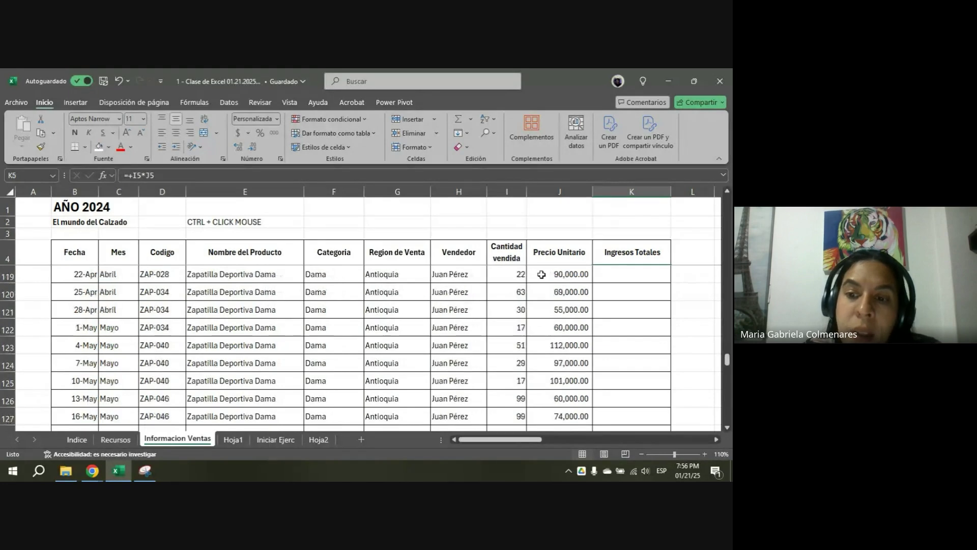
{"action": "left_click_drag", "start_coordinate": [619, 273], "coordinate": [629, 361]}
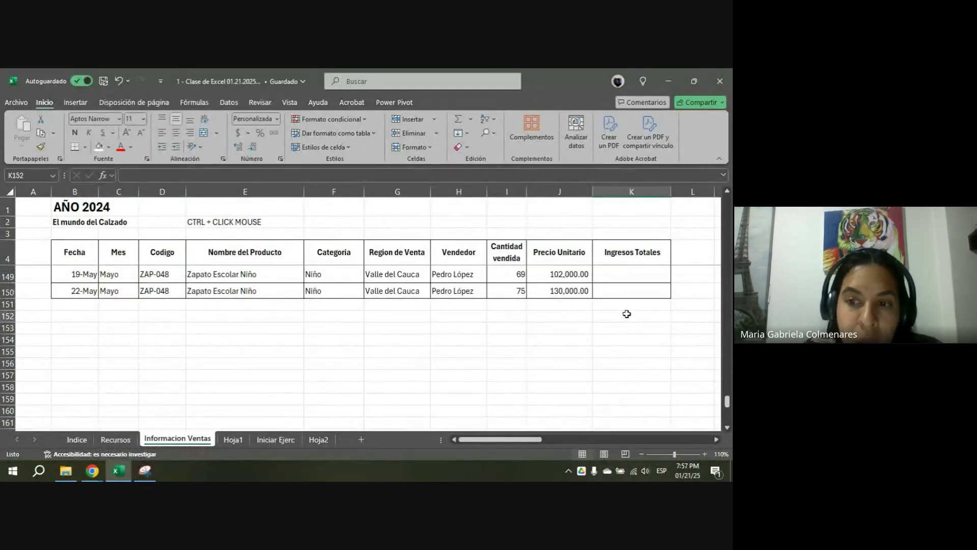
{"action": "left_click", "coordinate": [622, 314]}
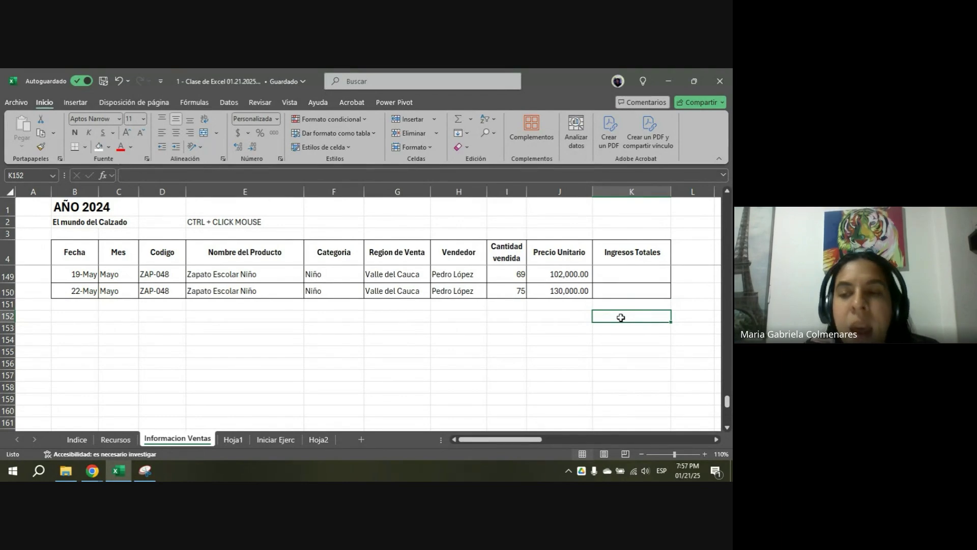
{"action": "scroll", "coordinate": [621, 317], "scroll_direction": "up", "scroll_amount": 20}
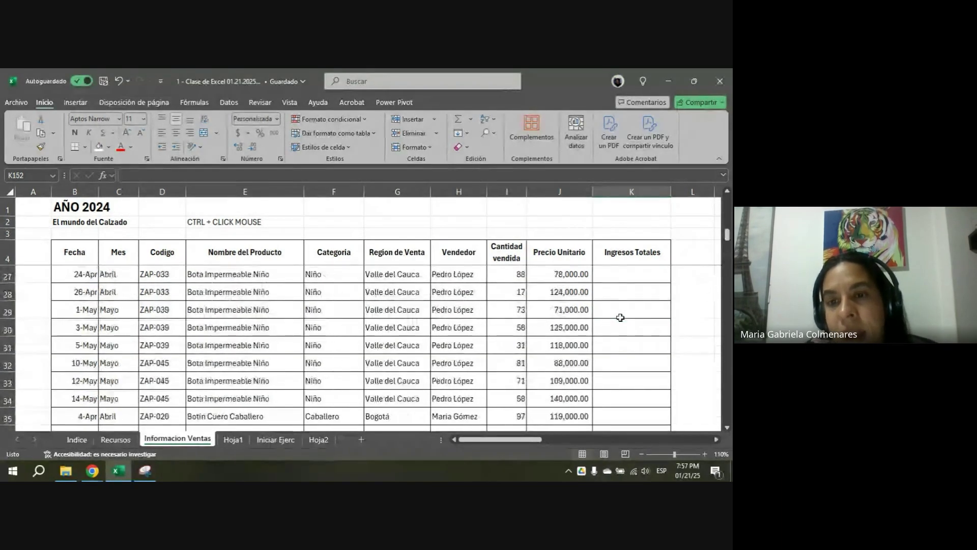
{"action": "scroll", "coordinate": [621, 317], "scroll_direction": "up", "scroll_amount": 7}
- Calculate the second record's Ingresos Totales in K6 with the formula +I6*J6
{"action": "left_click", "coordinate": [608, 297]}
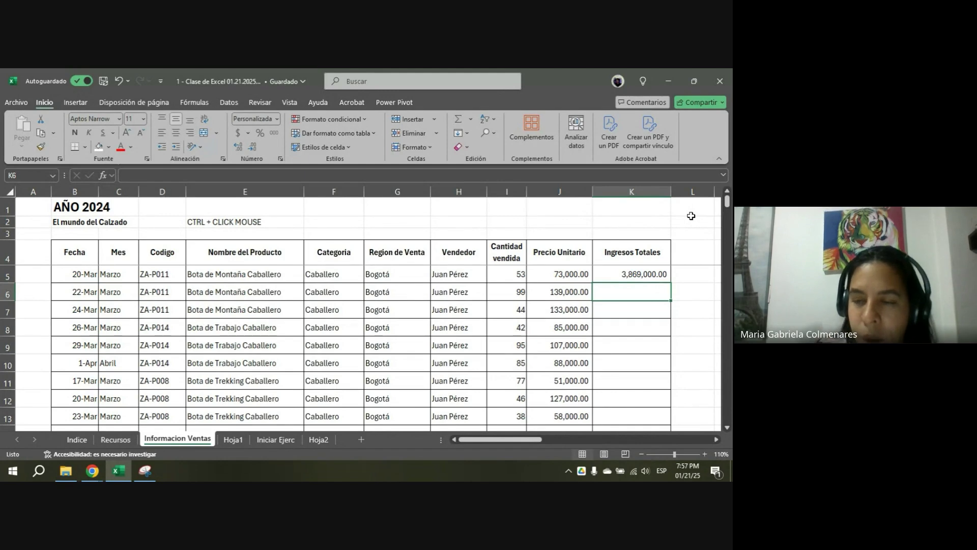
{"action": "type", "text": "+"}
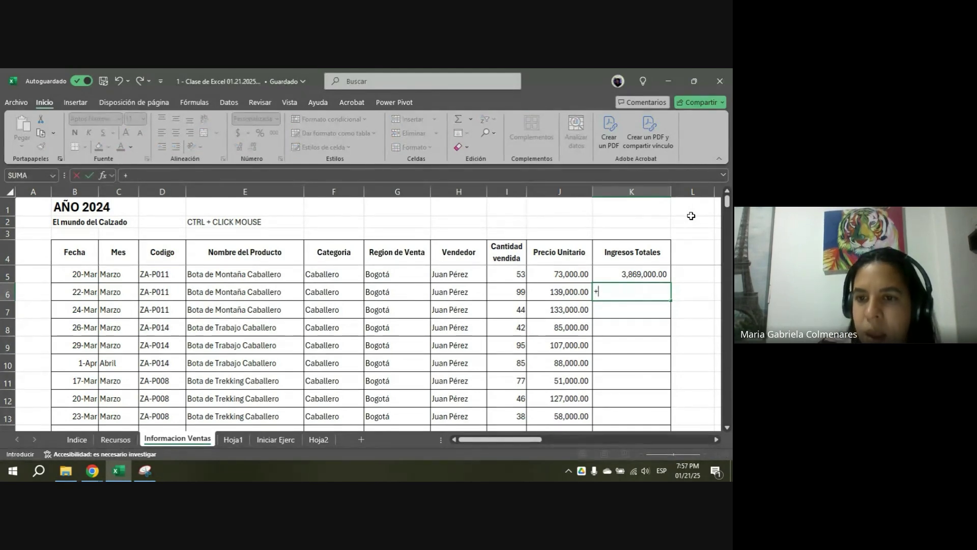
{"action": "left_click", "coordinate": [508, 291]}
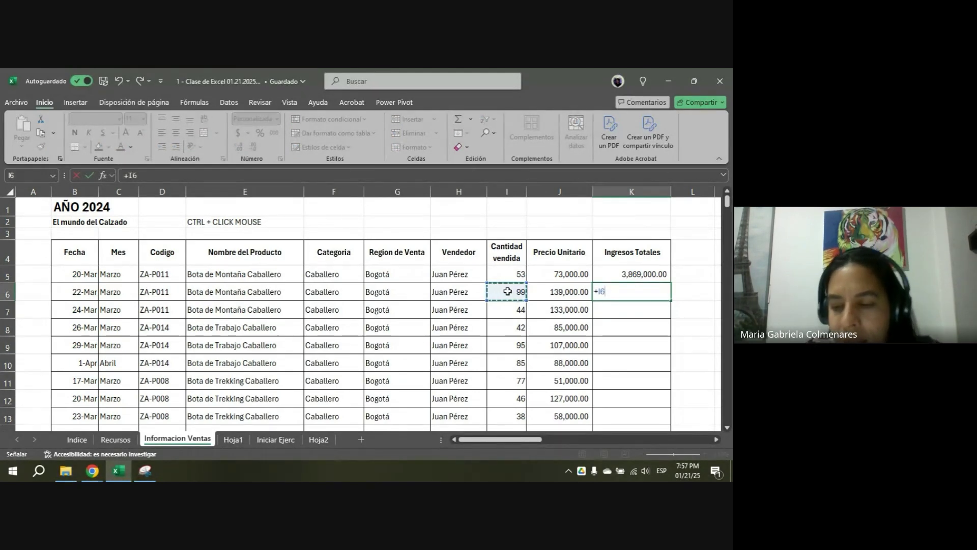
{"action": "type", "text": "*"}
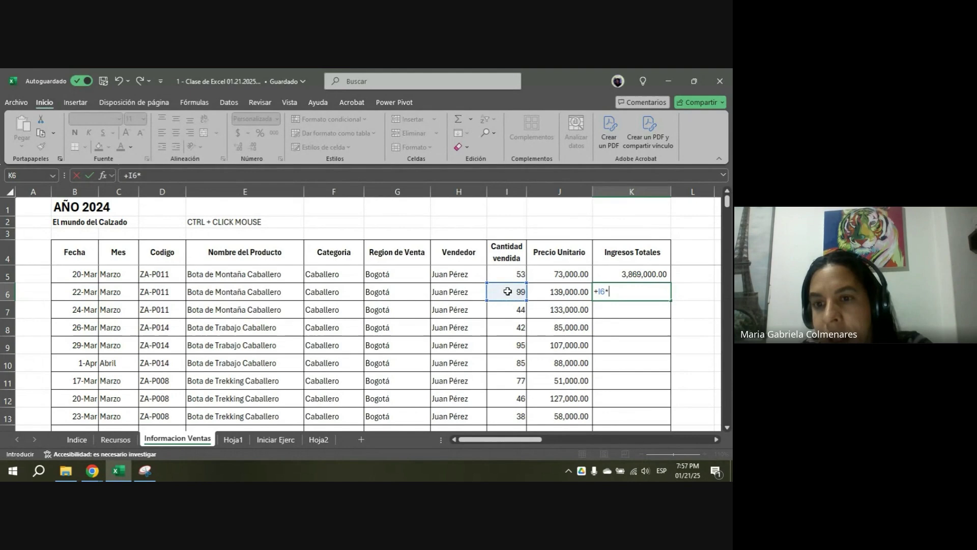
{"action": "left_click", "coordinate": [546, 291]}
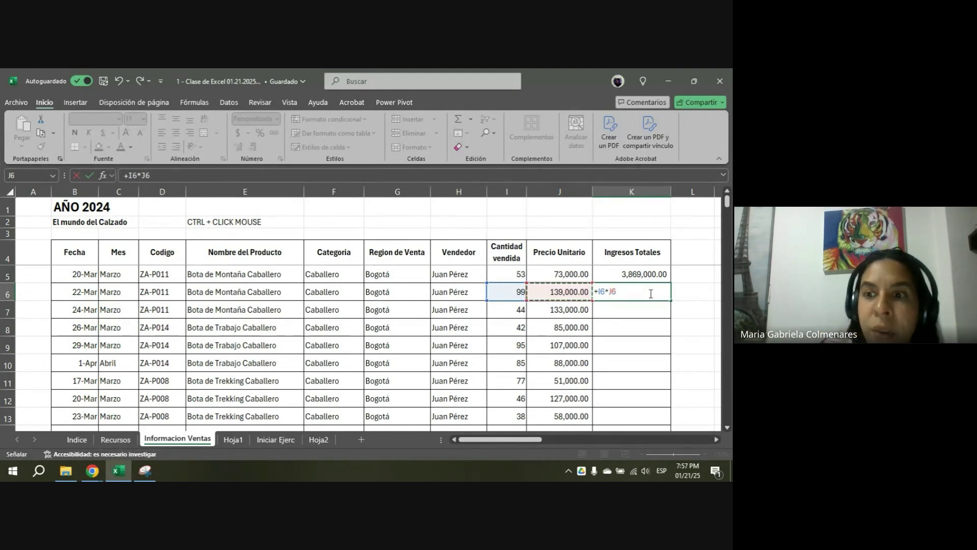
{"action": "key", "text": "Return"}
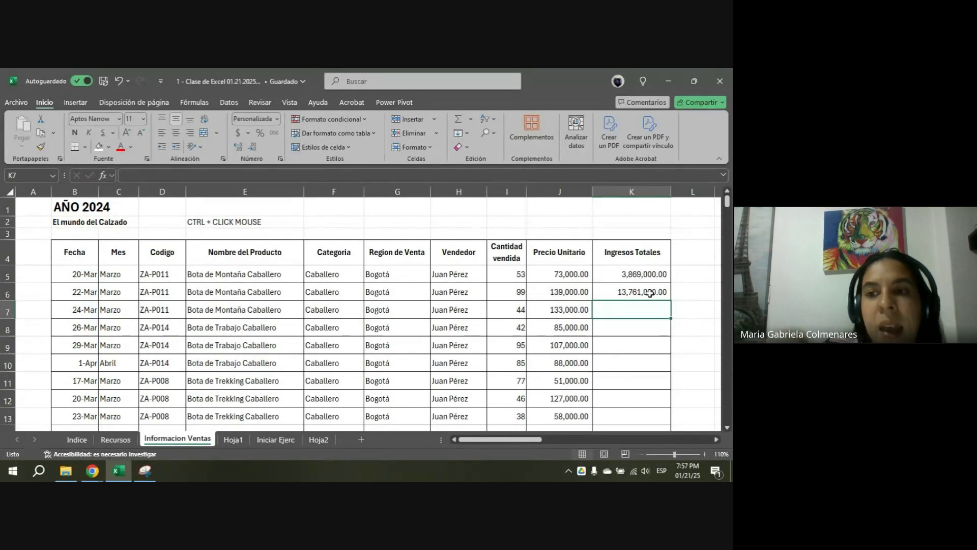
- Calculate the third record's Ingresos Totales in K7 with the formula +I7*J7
{"action": "type", "text": "+"}
{"action": "left_click", "coordinate": [507, 310]}
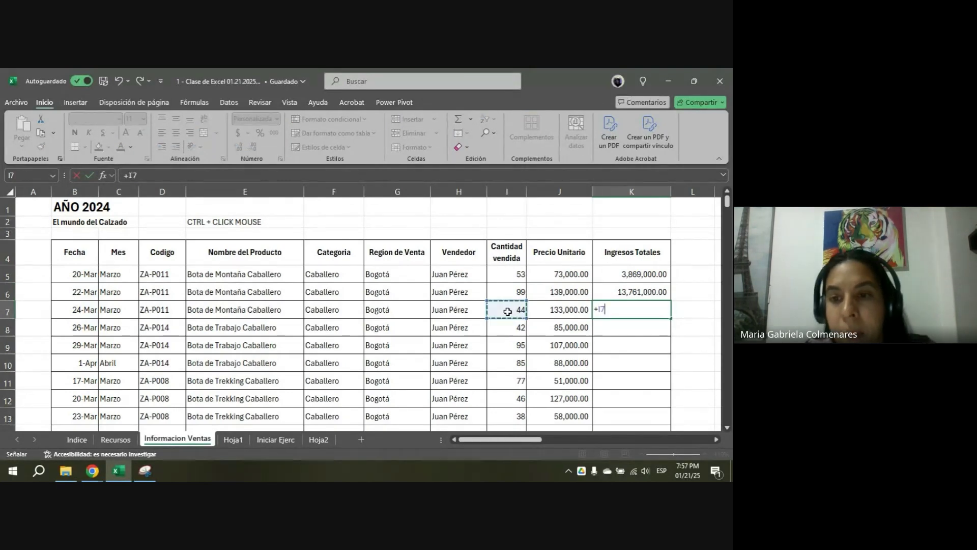
{"action": "type", "text": "*"}
{"action": "left_click", "coordinate": [541, 308]}
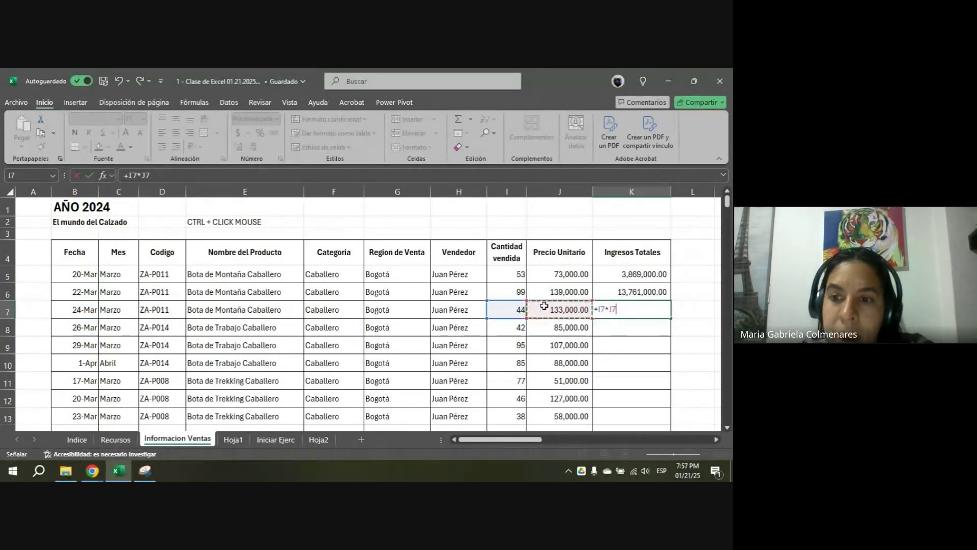
{"action": "key", "text": "Return"}
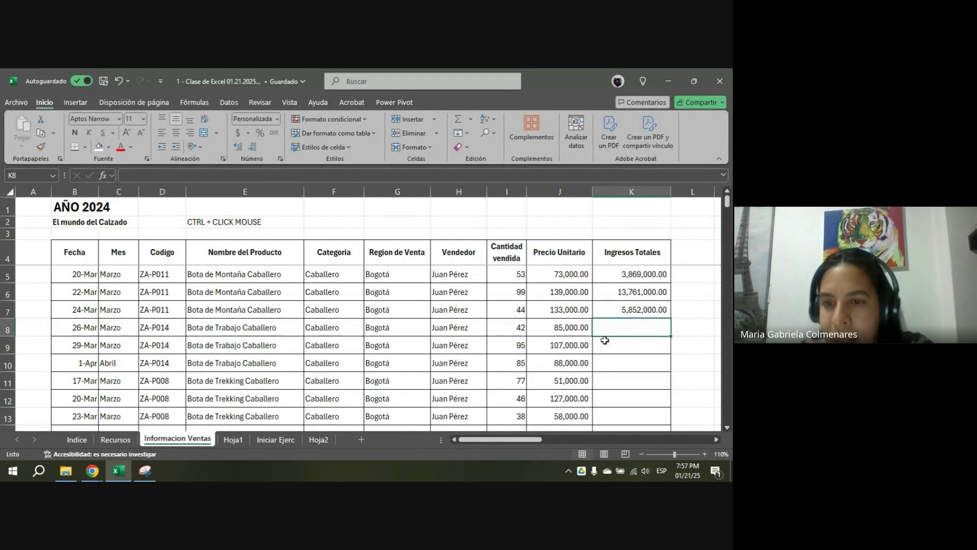
- Calculate the fourth record's Ingresos Totales in K8 with the formula +I8*J8
{"action": "type", "text": "+"}
{"action": "left_click", "coordinate": [507, 328]}
{"action": "type", "text": "*"}
{"action": "left_click", "coordinate": [548, 329]}
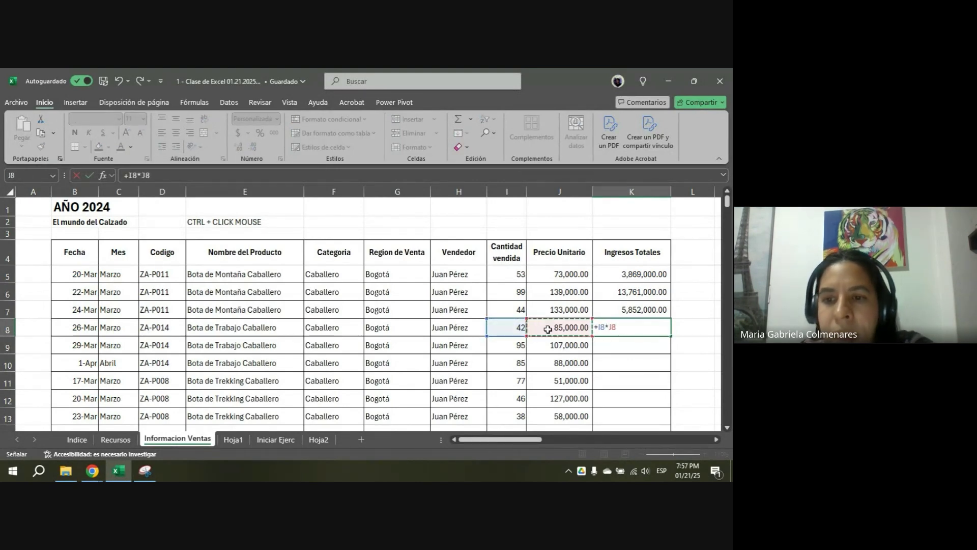
{"action": "key", "text": "Return"}
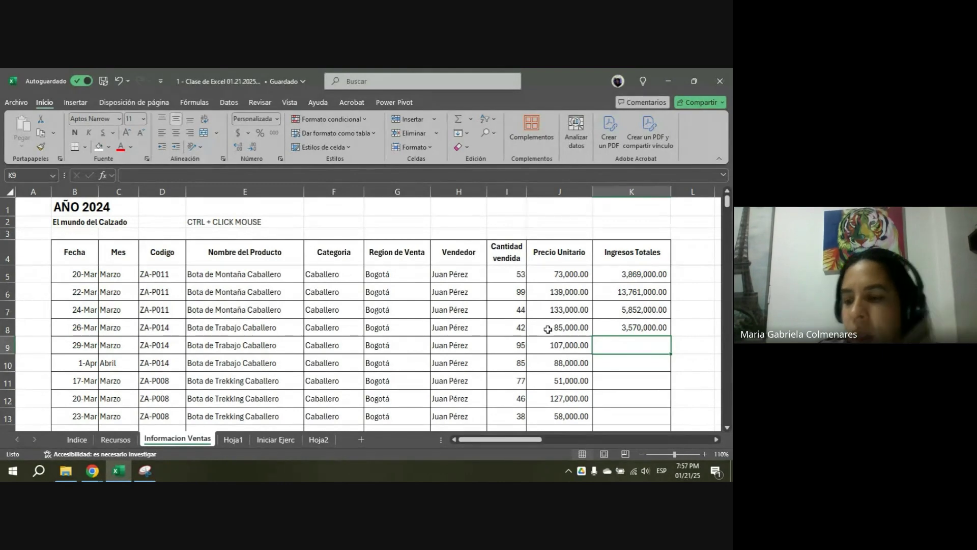
- Calculate the fifth record's Ingresos Totales in K9 by multiplying its Cantidad vendida by its Precio Unitario, +I9*J9
{"action": "type", "text": "+"}
{"action": "left_click", "coordinate": [519, 339]}
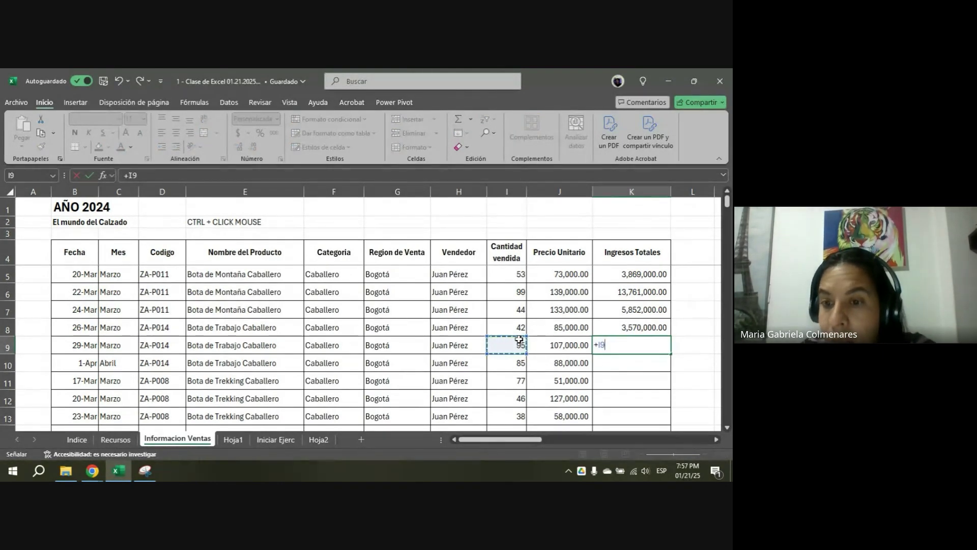
{"action": "type", "text": "*"}
{"action": "left_click", "coordinate": [533, 343]}
{"action": "key", "text": "Return"}
- Calculate the sixth record's Ingresos Totales in K10 with the formula +I10*J10
{"action": "type", "text": "+"}
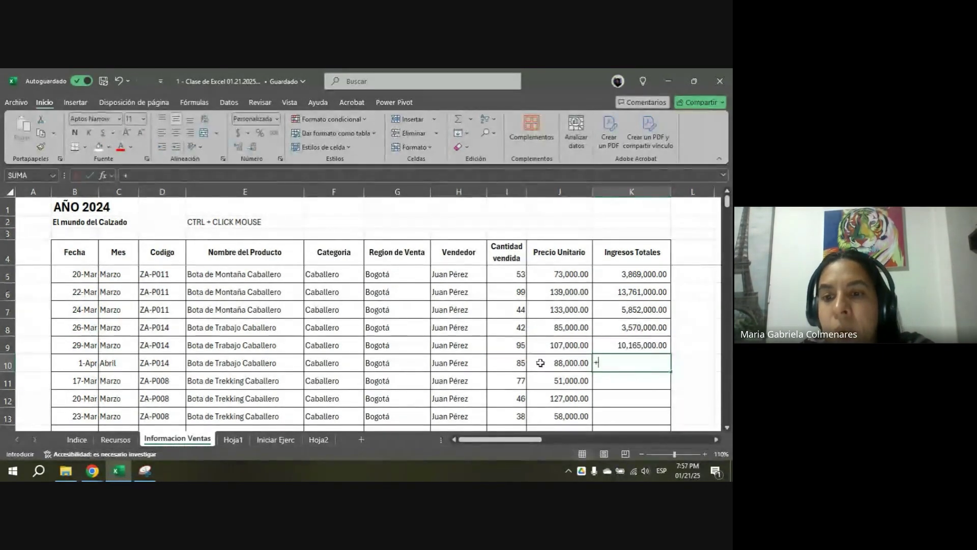
{"action": "left_click", "coordinate": [509, 362]}
{"action": "type", "text": "*"}
{"action": "left_click", "coordinate": [570, 364]}
{"action": "key", "text": "Return"}
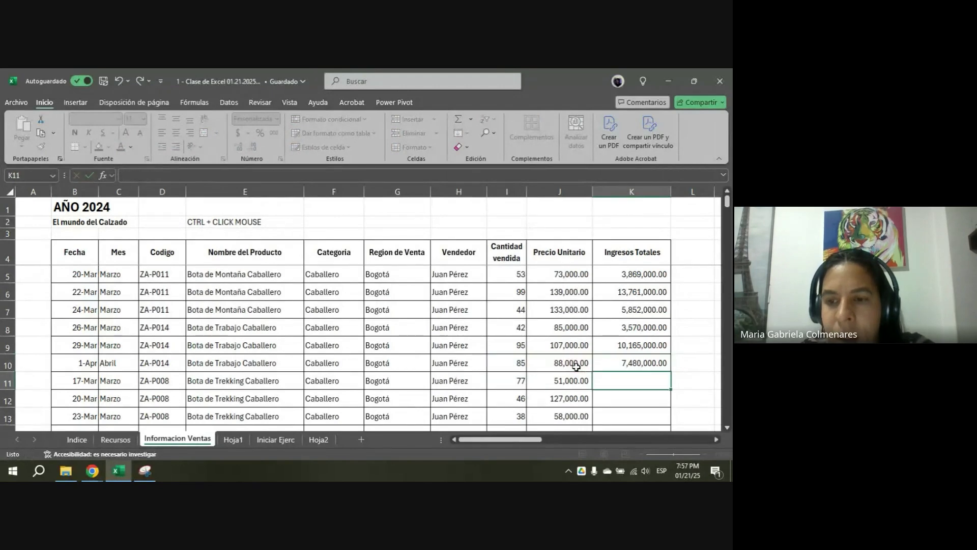
- Re-enter the multiplication formula +I10*J10 in K10, over the existing one
{"action": "scroll", "coordinate": [576, 366], "scroll_direction": "down", "scroll_amount": 1}
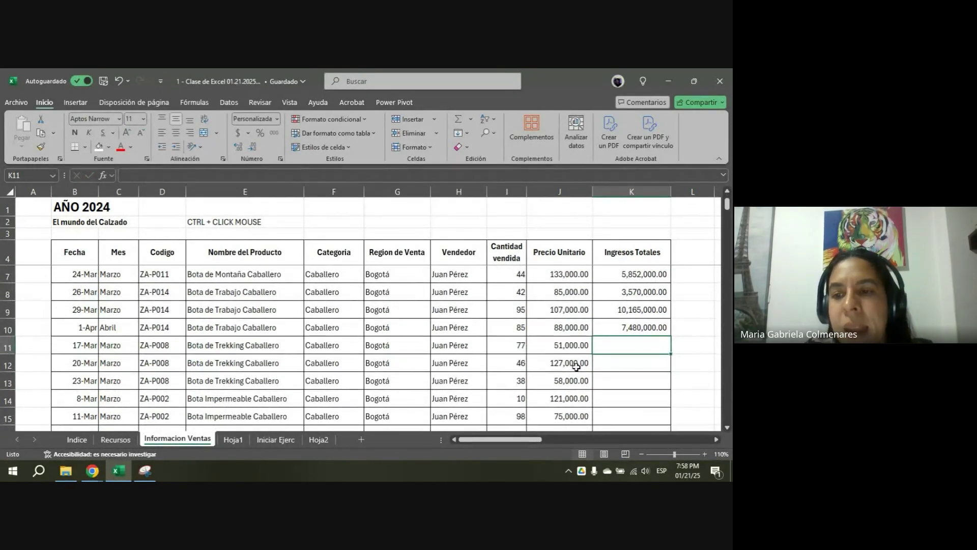
{"action": "left_click", "coordinate": [628, 329]}
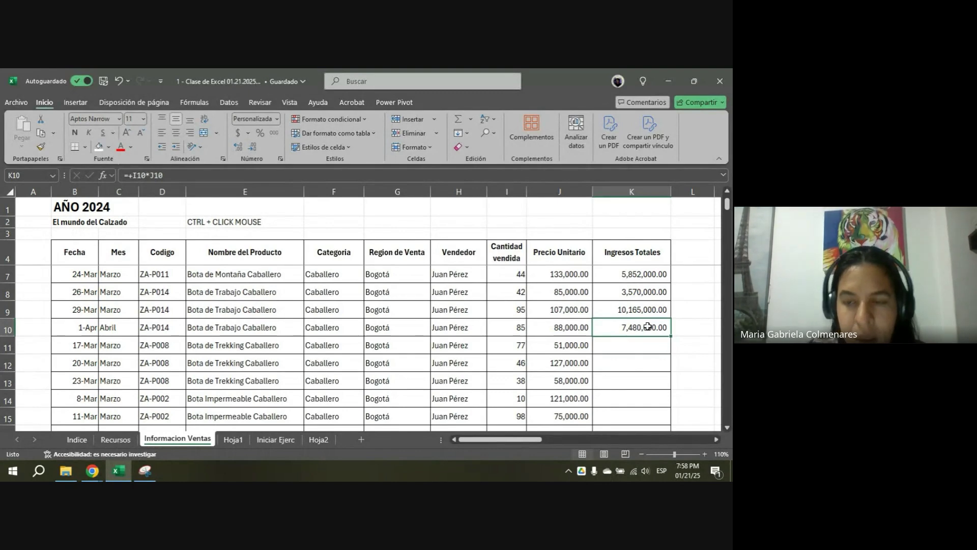
{"action": "type", "text": "+"}
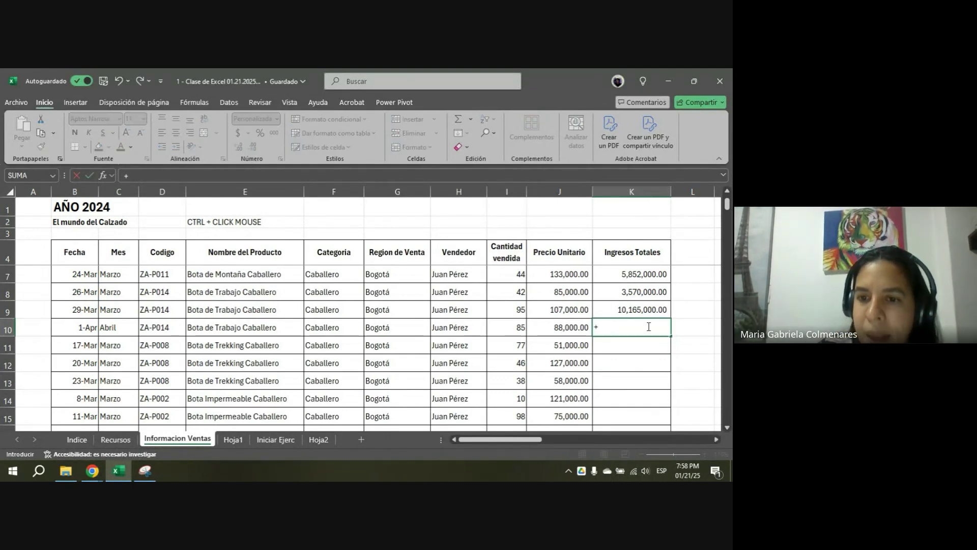
{"action": "left_click", "coordinate": [510, 333]}
{"action": "type", "text": "*"}
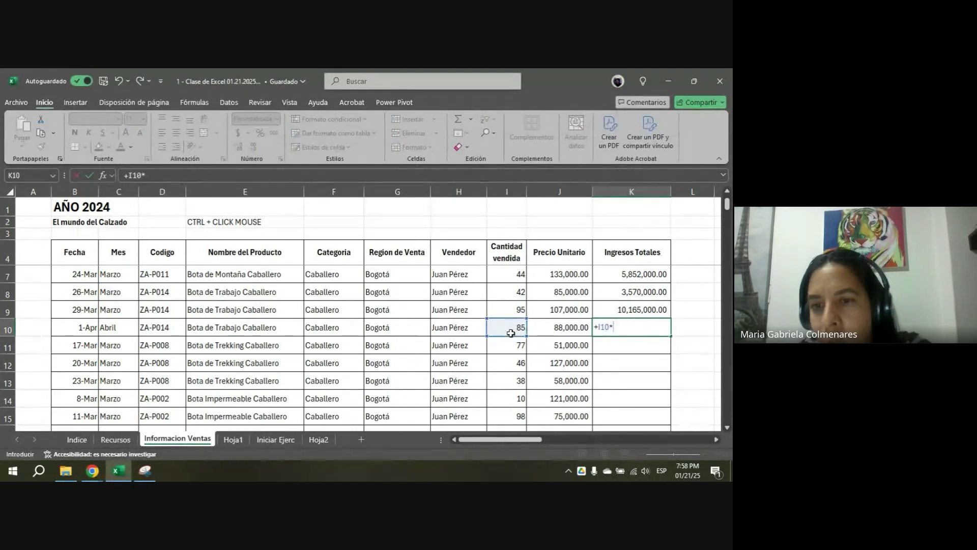
{"action": "left_click", "coordinate": [539, 328]}
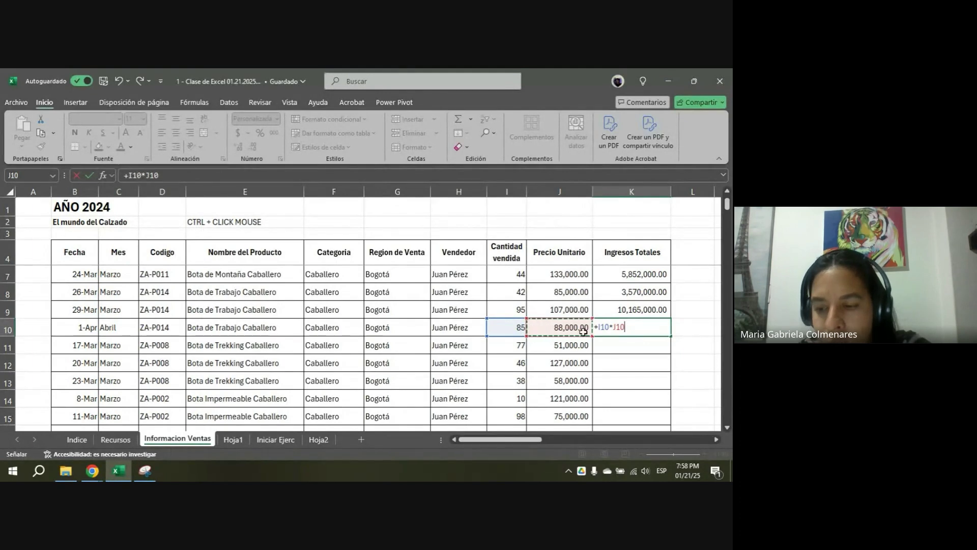
{"action": "key", "text": "Return"}
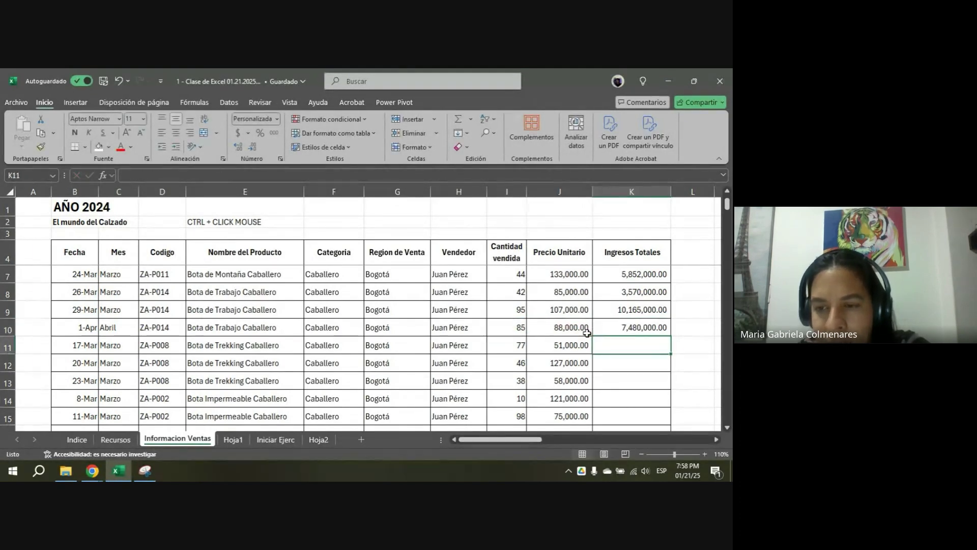
- Auto-fill the K10 formula down the Ingresos Totales column to the table's last record
{"action": "left_click", "coordinate": [620, 330]}
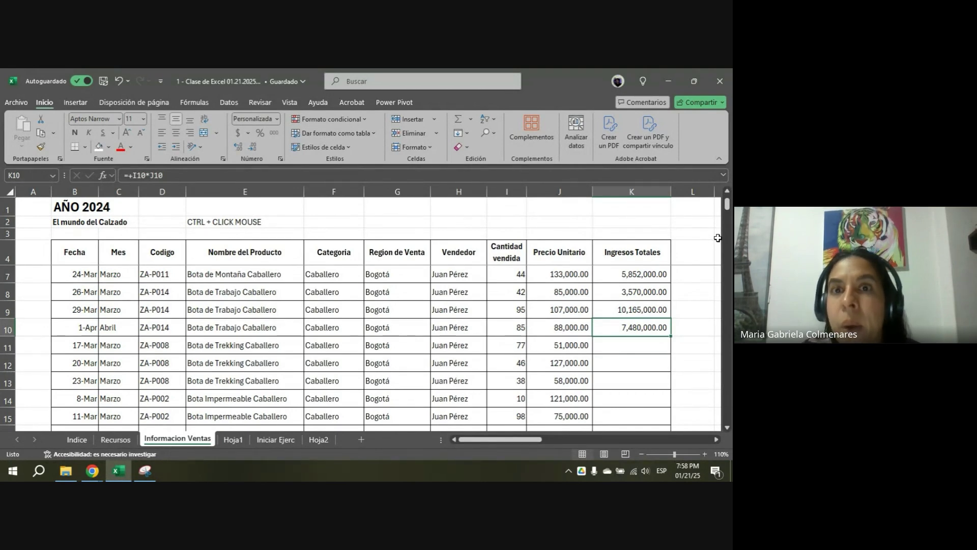
{"action": "scroll", "coordinate": [616, 364], "scroll_direction": "down", "scroll_amount": 13}
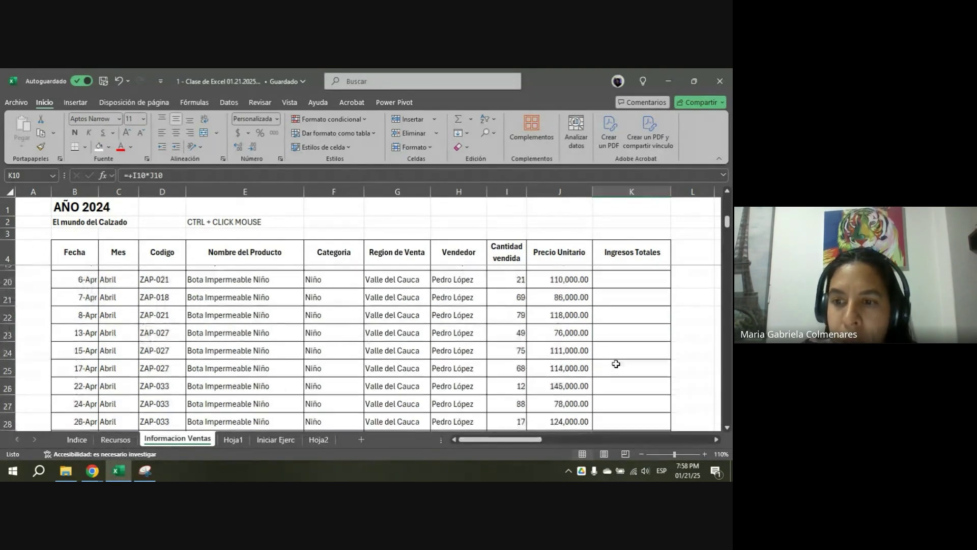
{"action": "scroll", "coordinate": [615, 365], "scroll_direction": "up", "scroll_amount": 7}
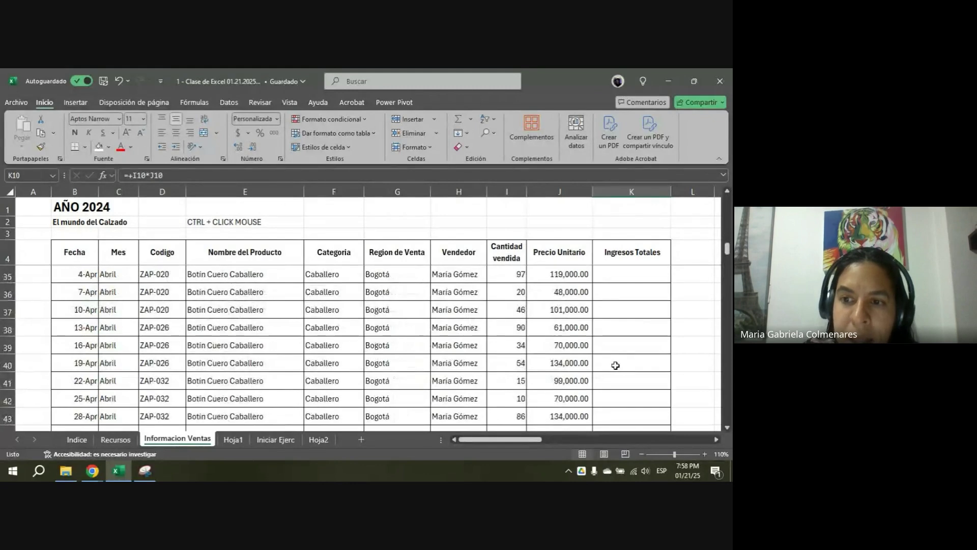
{"action": "scroll", "coordinate": [615, 364], "scroll_direction": "up", "scroll_amount": 7}
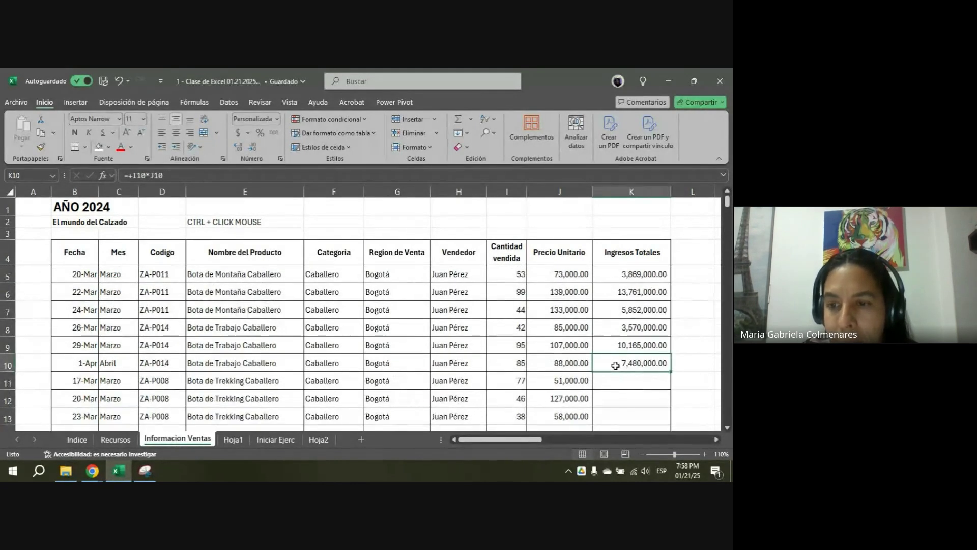
{"action": "left_click", "coordinate": [704, 453]}
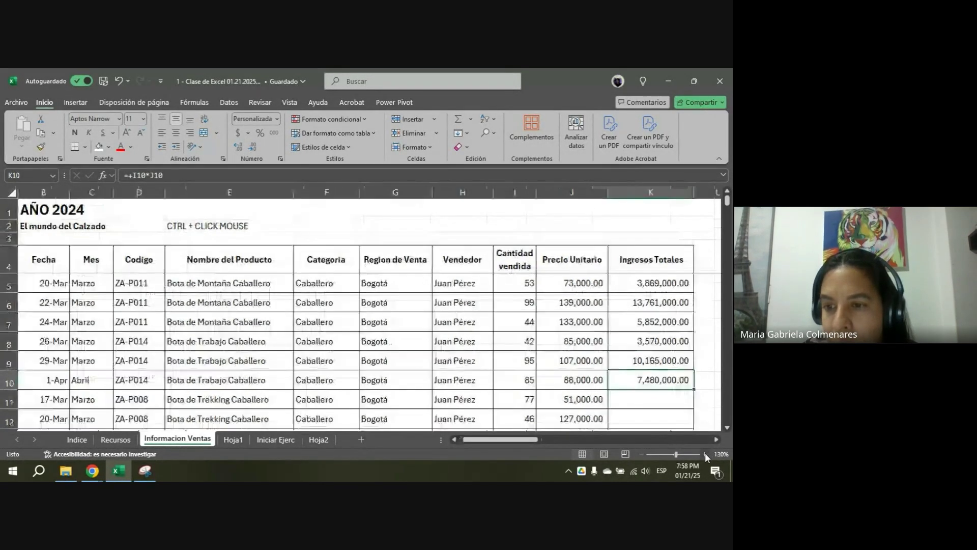
{"action": "left_click", "coordinate": [704, 454]}
{"action": "scroll", "coordinate": [539, 430], "scroll_direction": "right", "scroll_amount": 2}
{"action": "scroll", "coordinate": [611, 347], "scroll_direction": "down", "scroll_amount": 2}
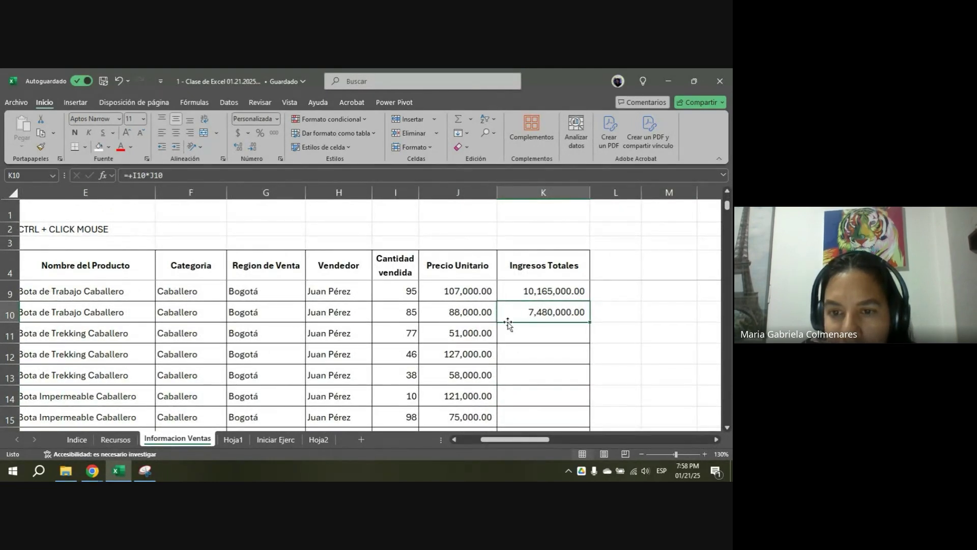
{"action": "double_click", "coordinate": [591, 322]}
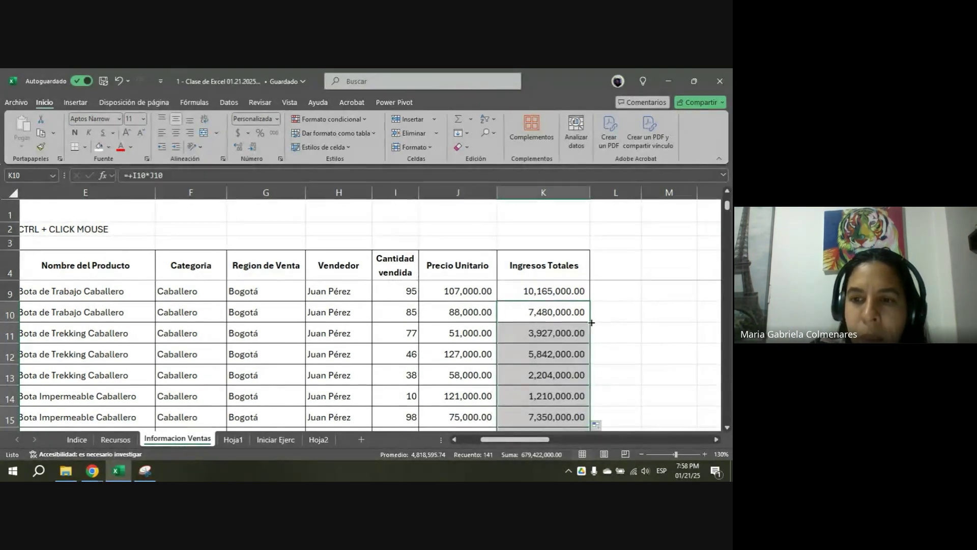
- Examine the filled Ingresos Totales down to row 150 and check which cells the formula in K146 multiplies
{"action": "scroll", "coordinate": [530, 321], "scroll_direction": "down", "scroll_amount": 7}
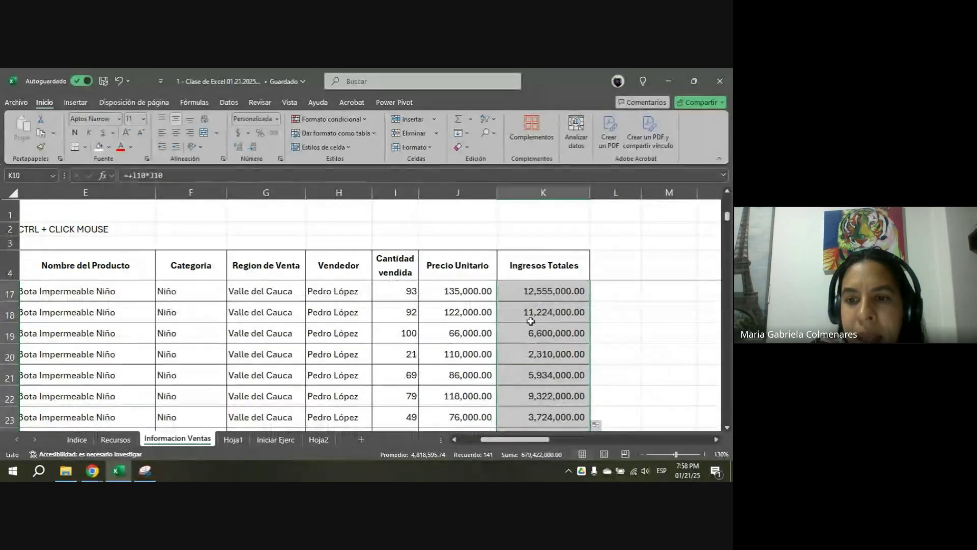
{"action": "scroll", "coordinate": [530, 321], "scroll_direction": "down", "scroll_amount": 9}
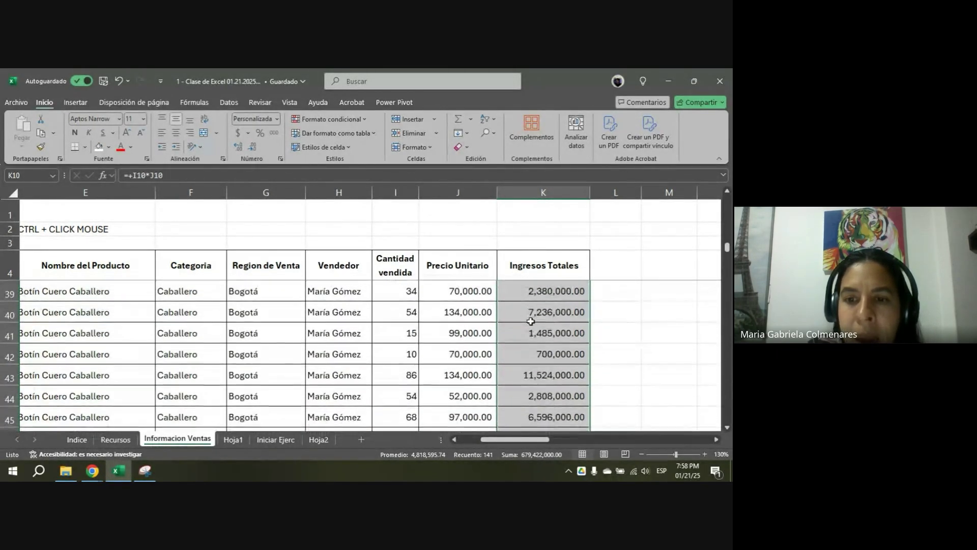
{"action": "scroll", "coordinate": [530, 321], "scroll_direction": "down", "scroll_amount": 14}
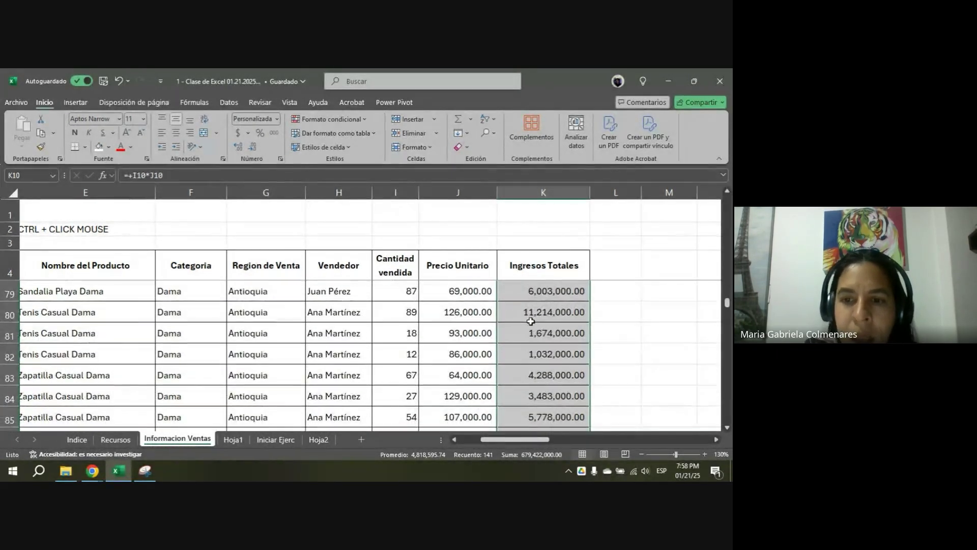
{"action": "scroll", "coordinate": [530, 321], "scroll_direction": "down", "scroll_amount": 11}
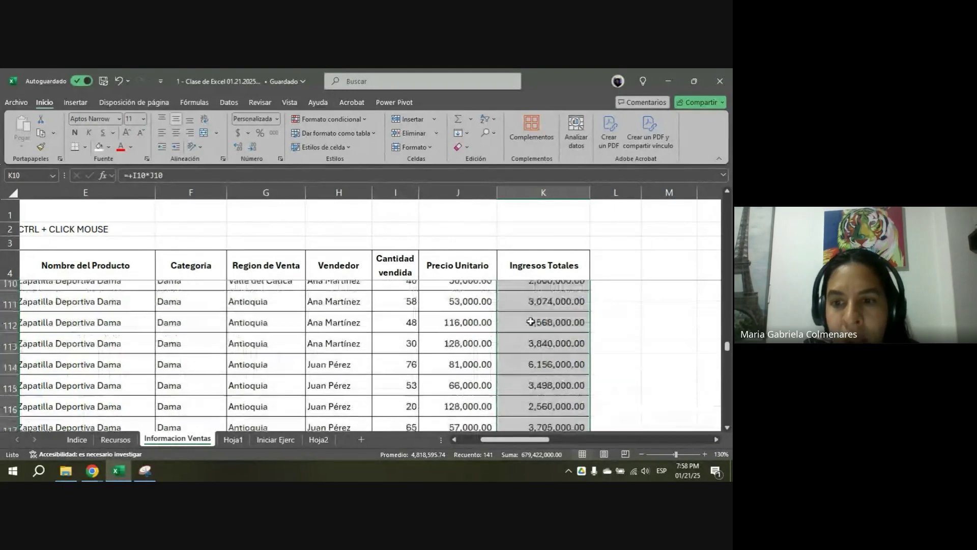
{"action": "scroll", "coordinate": [531, 321], "scroll_direction": "down", "scroll_amount": 5}
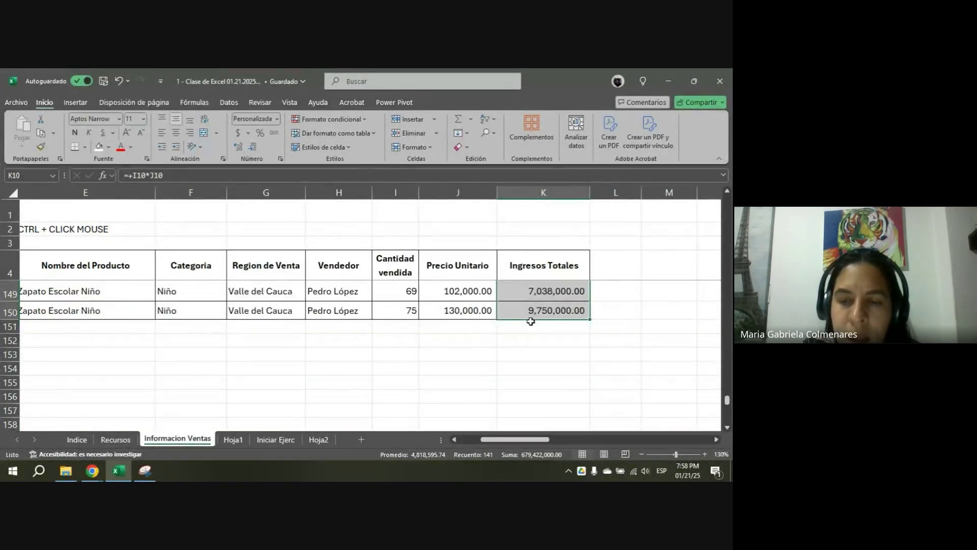
{"action": "scroll", "coordinate": [530, 321], "scroll_direction": "up", "scroll_amount": 1}
{"action": "left_click", "coordinate": [530, 312]}
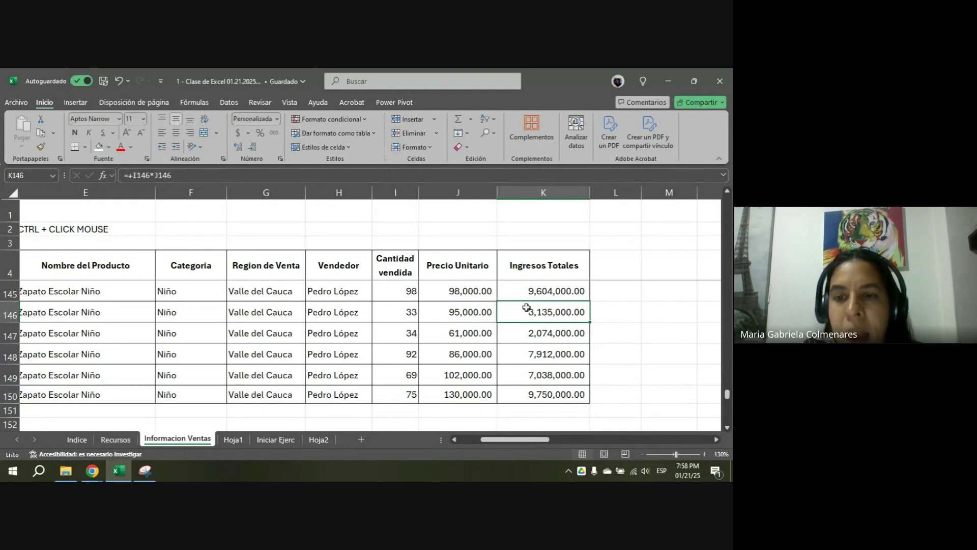
{"action": "double_click", "coordinate": [565, 311]}
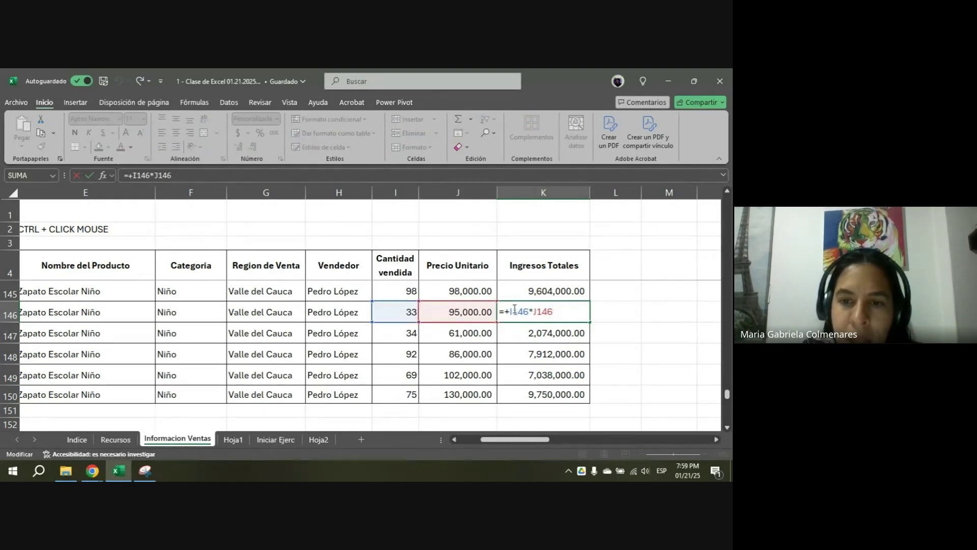
{"action": "key", "text": "ctrl+Return"}
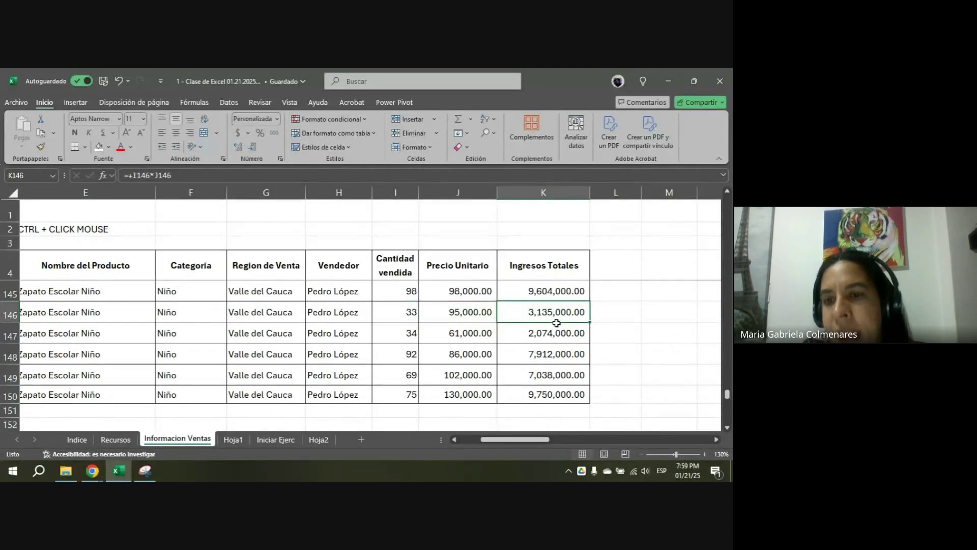
- Check which Cantidad vendida and Precio Unitario cells the formula in K131 references
{"action": "scroll", "coordinate": [559, 322], "scroll_direction": "up", "scroll_amount": 5}
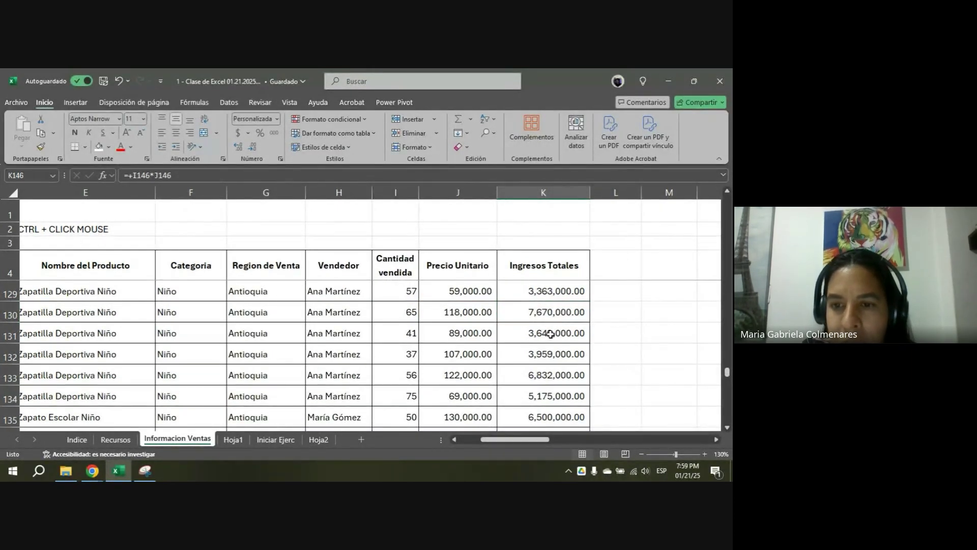
{"action": "left_click", "coordinate": [558, 334]}
{"action": "double_click", "coordinate": [570, 333]}
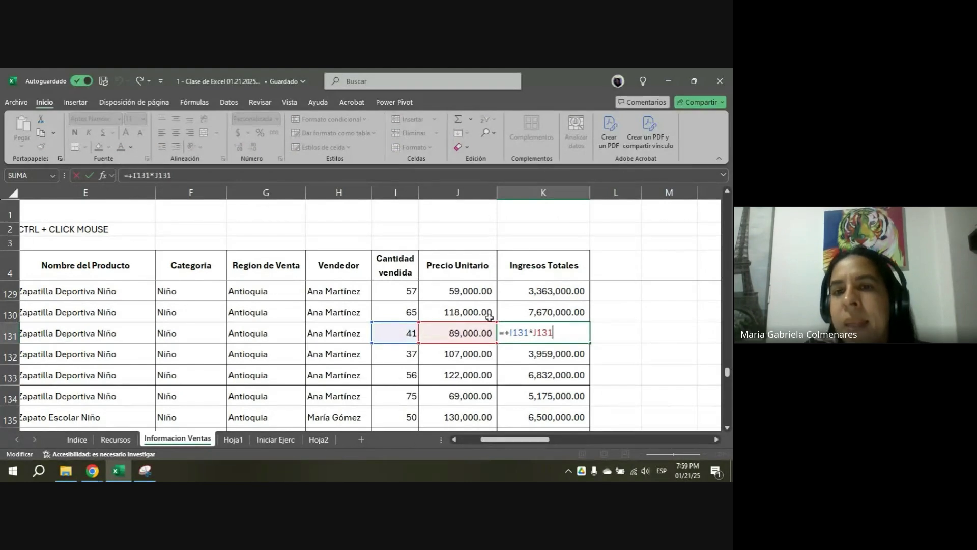
{"action": "key", "text": "ctrl+Return"}
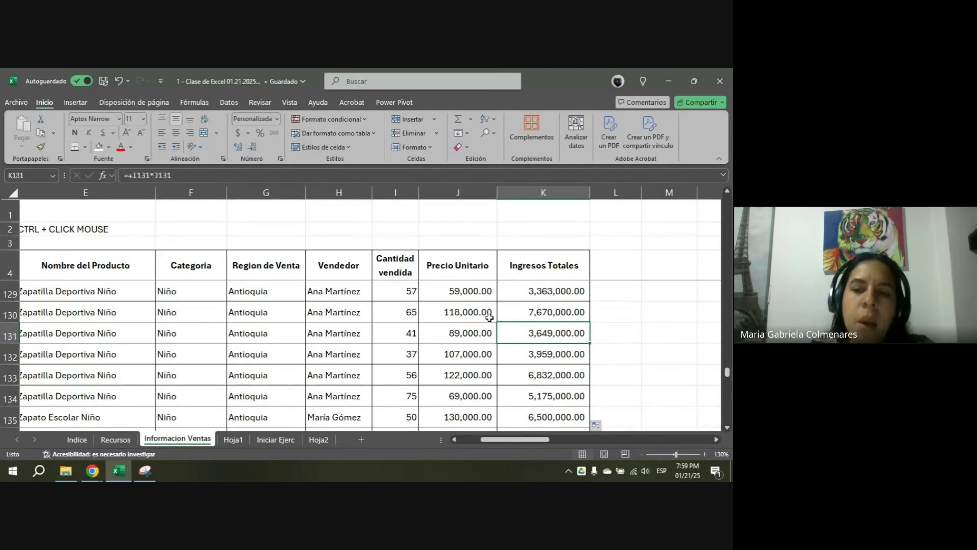
- Copy the Ingresos Totales formula from K130 and paste it into O130, outside the table
{"action": "left_click", "coordinate": [596, 318]}
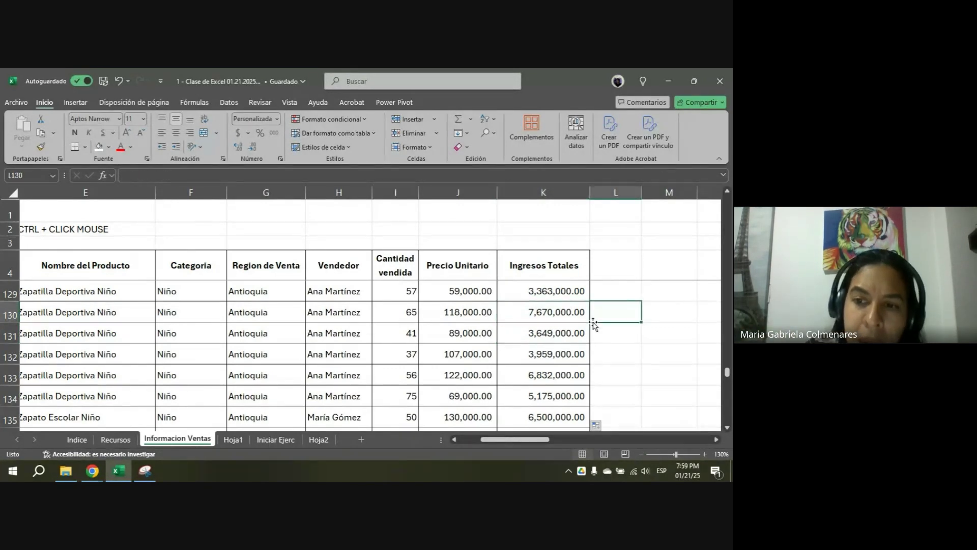
{"action": "left_click", "coordinate": [568, 309]}
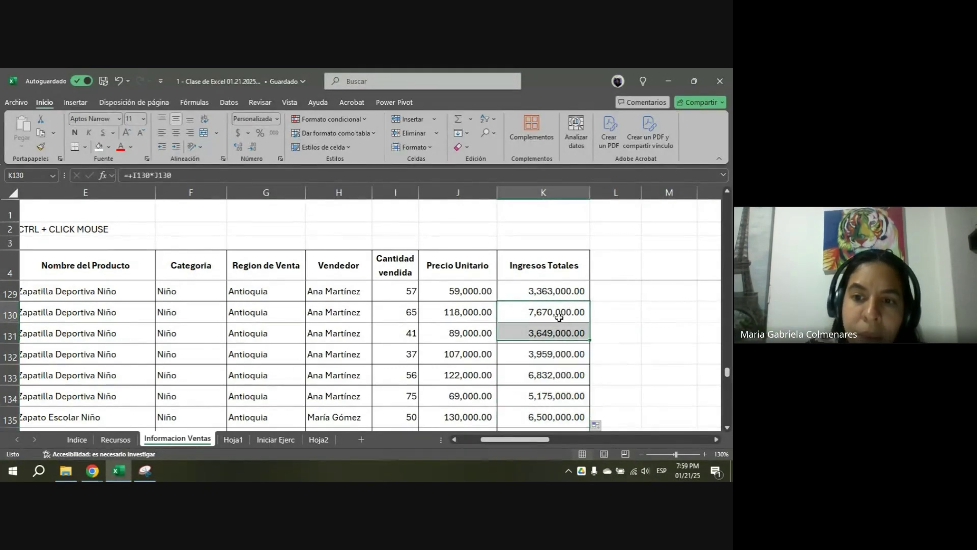
{"action": "double_click", "coordinate": [572, 320]}
{"action": "left_click_drag", "start_coordinate": [517, 441], "coordinate": [545, 441]}
{"action": "key", "text": "ctrl+c"}
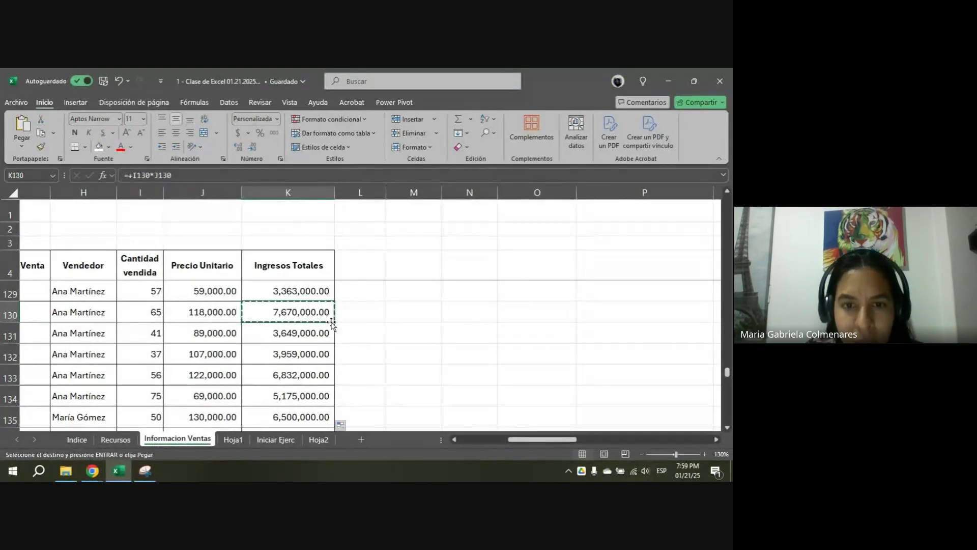
{"action": "key", "text": "Escape"}
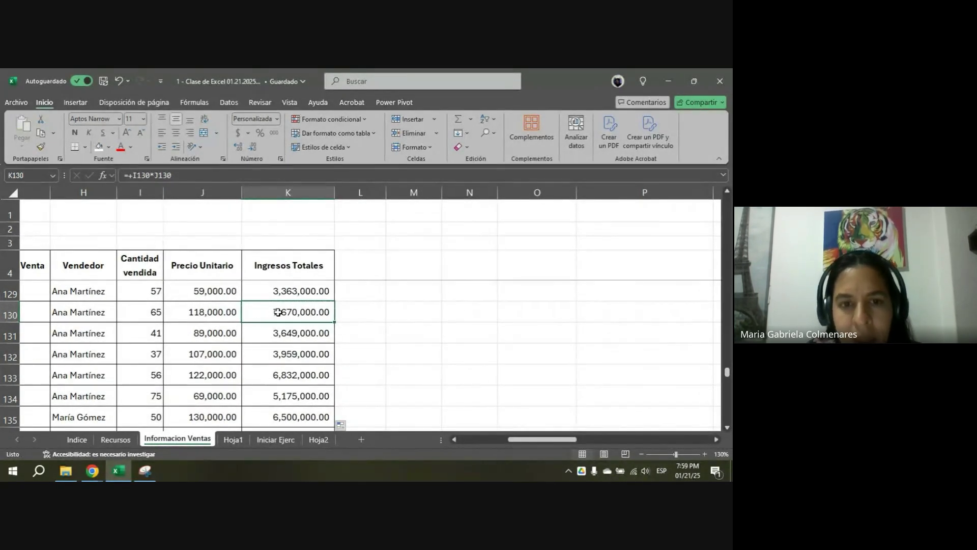
{"action": "right_click", "coordinate": [277, 312]}
{"action": "left_click", "coordinate": [323, 107]}
{"action": "left_click", "coordinate": [568, 324]}
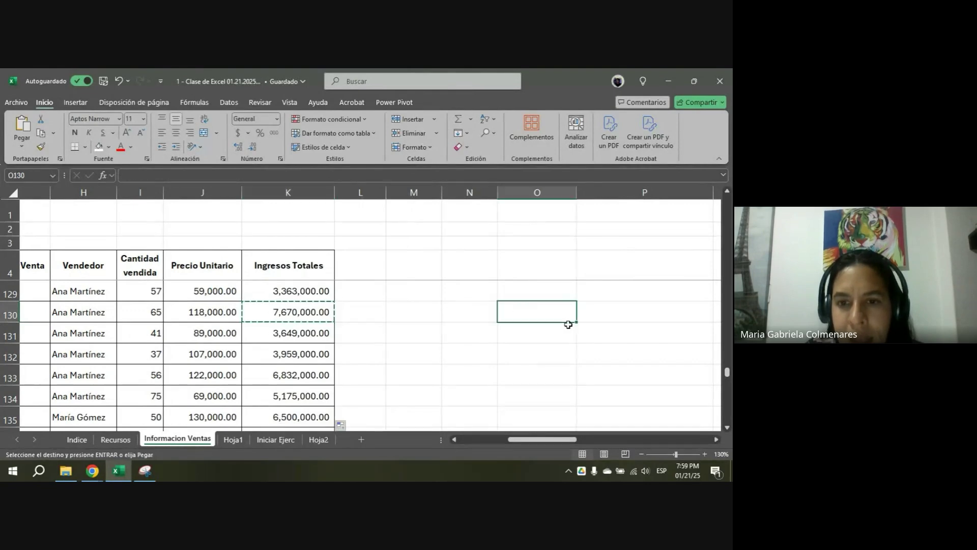
{"action": "key", "text": "ctrl+v"}
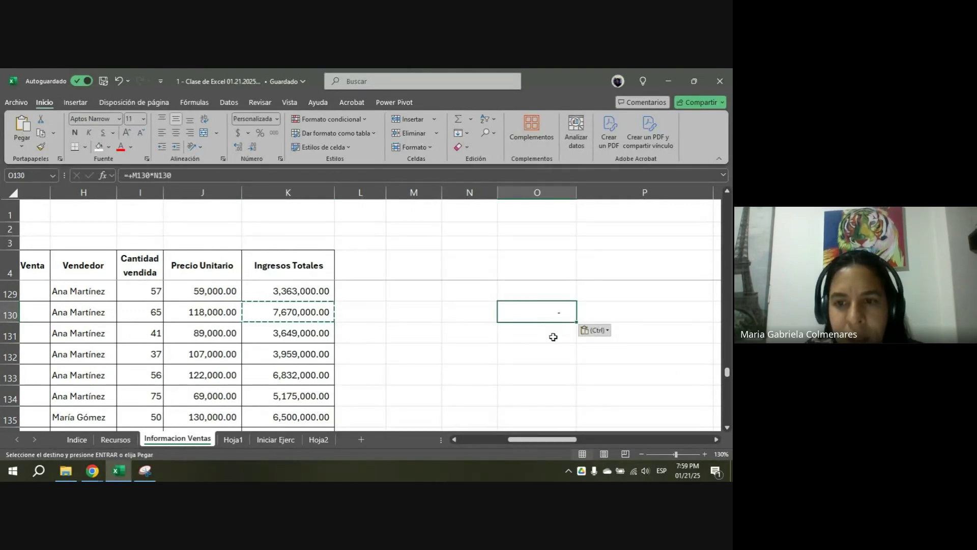
- Check which cells the formula pasted in O130 multiplies
{"action": "key", "text": "F2"}
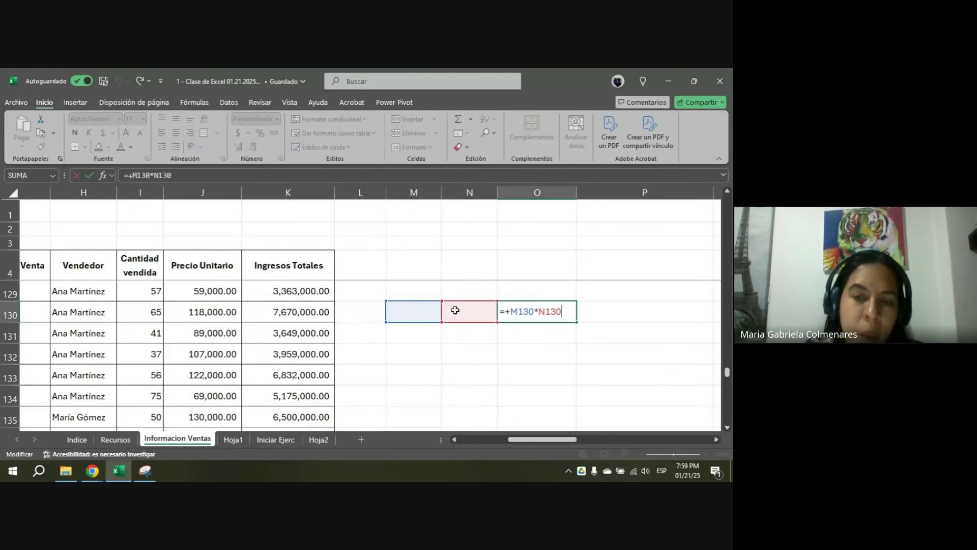
{"action": "key", "text": "Escape"}
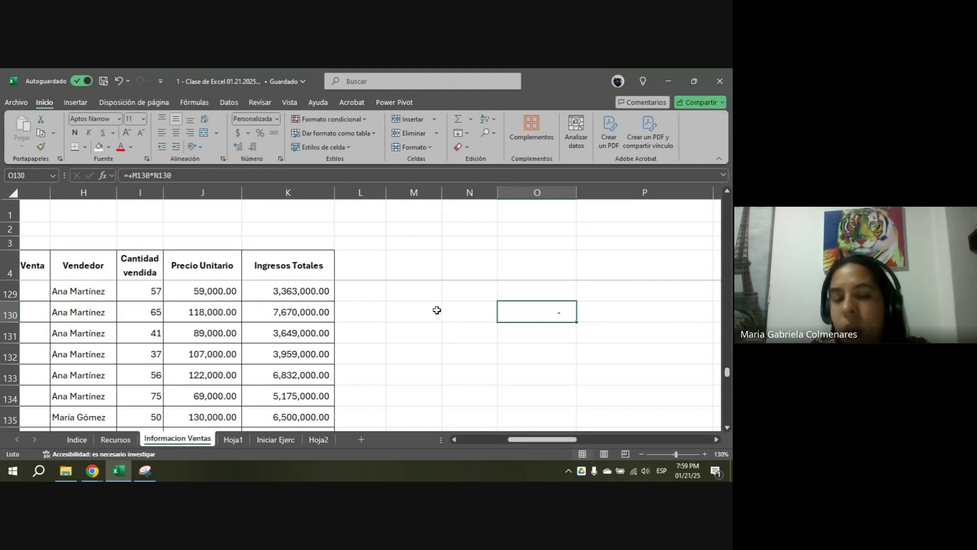
{"action": "key", "text": "F2"}
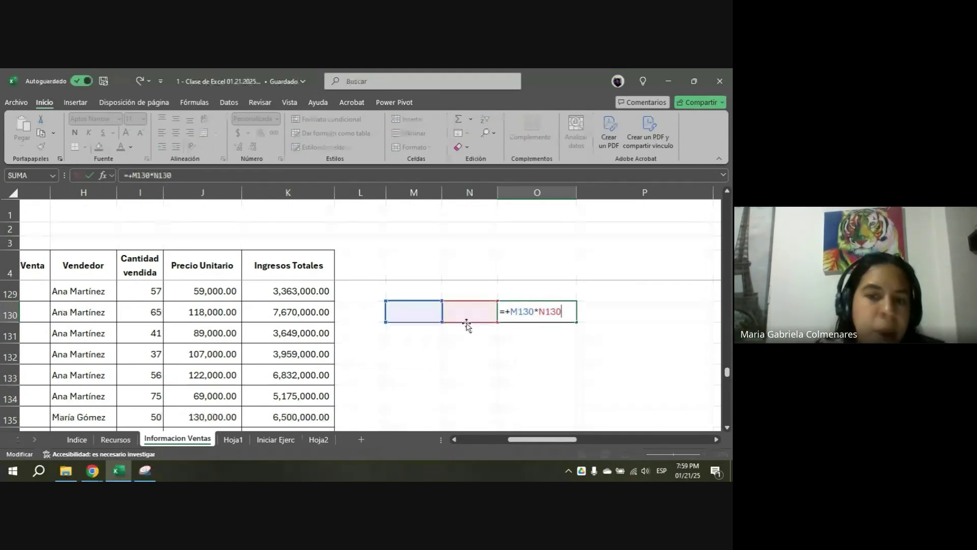
{"action": "key", "text": "Escape"}
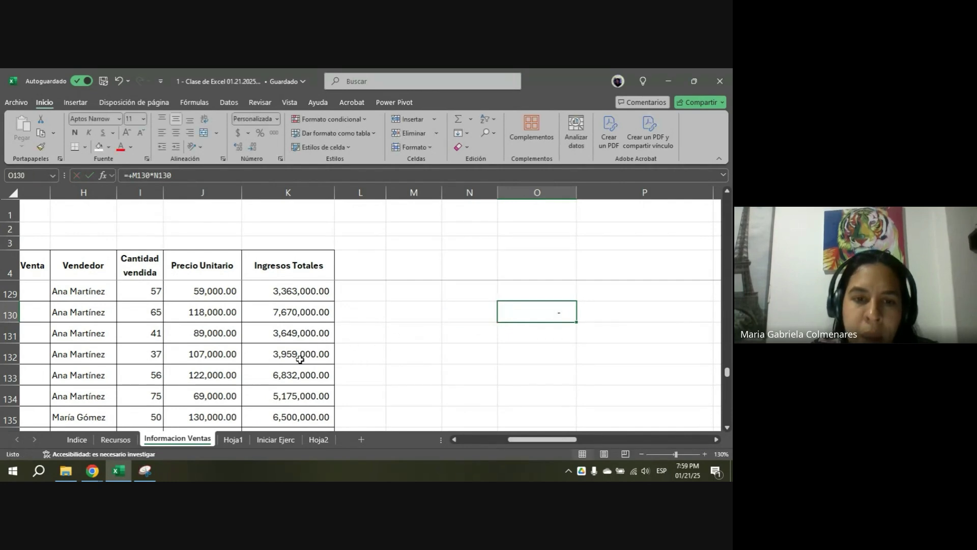
- Copy the K132 formula into O132, outside the table, and check which cells the copy references
{"action": "left_click", "coordinate": [298, 355]}
{"action": "key", "text": "ctrl+c"}
{"action": "key", "text": "Right"}
{"action": "key", "text": "Right"}
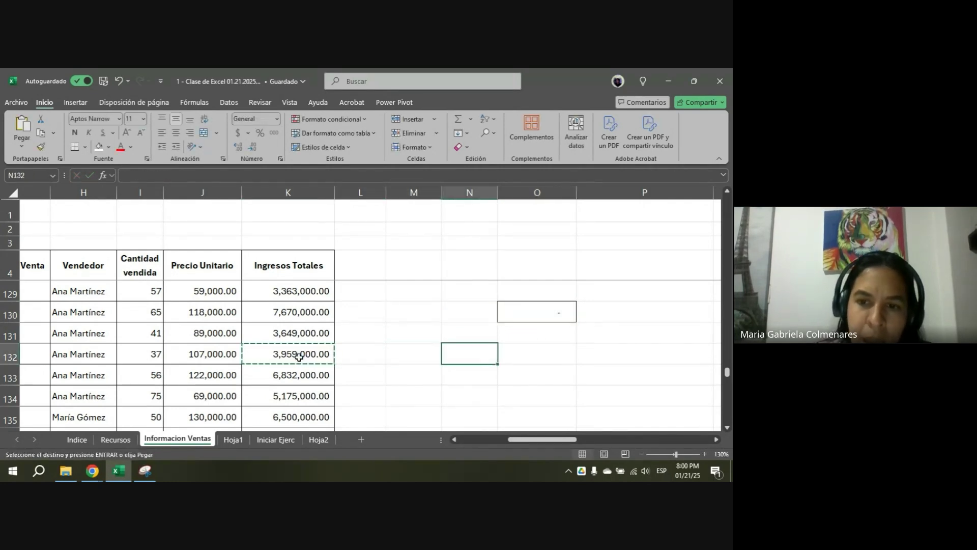
{"action": "key", "text": "Right"}
{"action": "key", "text": "Return"}
{"action": "key", "text": "F2"}
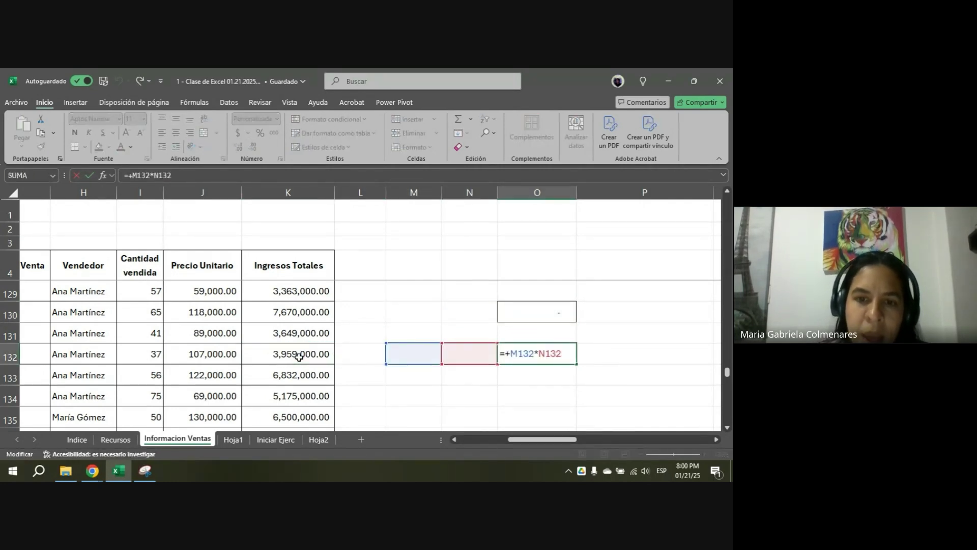
{"action": "key", "text": "Escape"}
- Paste the K132 formula one row below, into K133, and check its Cantidad vendida and Precio Unitario references
{"action": "left_click", "coordinate": [299, 357]}
{"action": "key", "text": "ctrl+c"}
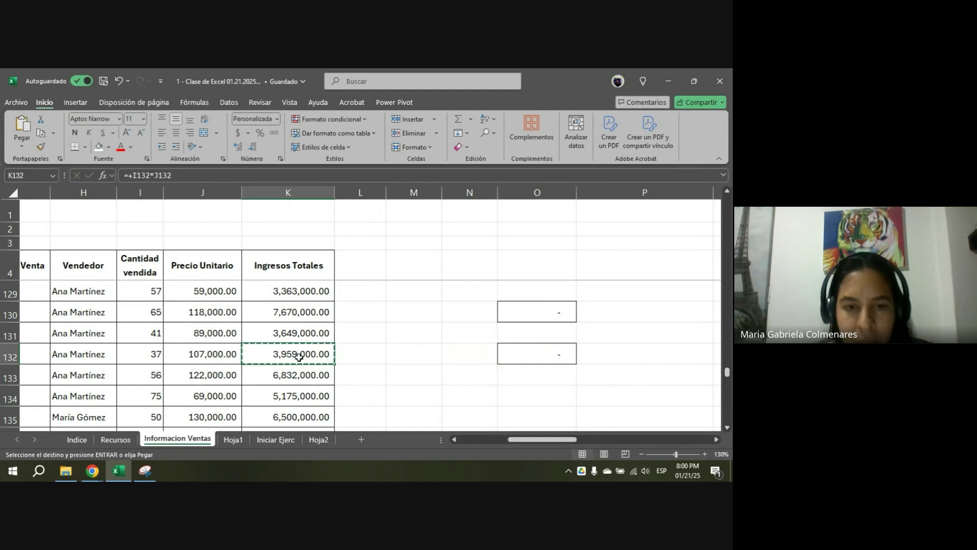
{"action": "key", "text": "Down"}
{"action": "key", "text": "ctrl+v"}
{"action": "key", "text": "Down"}
{"action": "key", "text": "ctrl+z"}
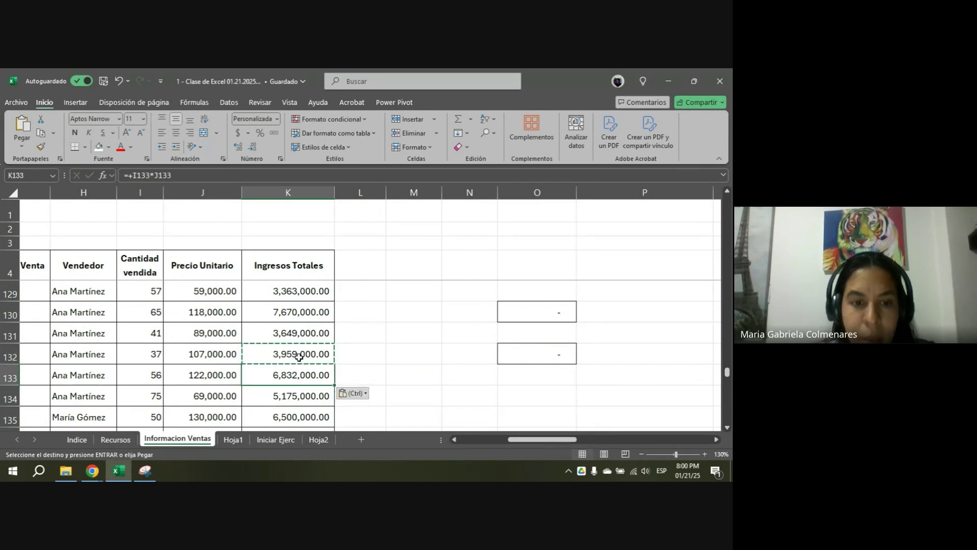
{"action": "key", "text": "F2"}
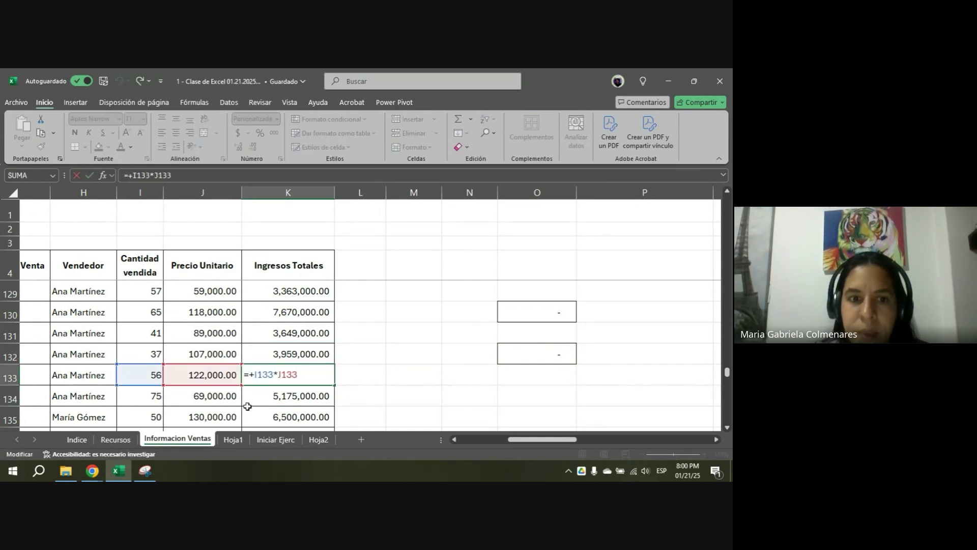
{"action": "key", "text": "ctrl+Return"}
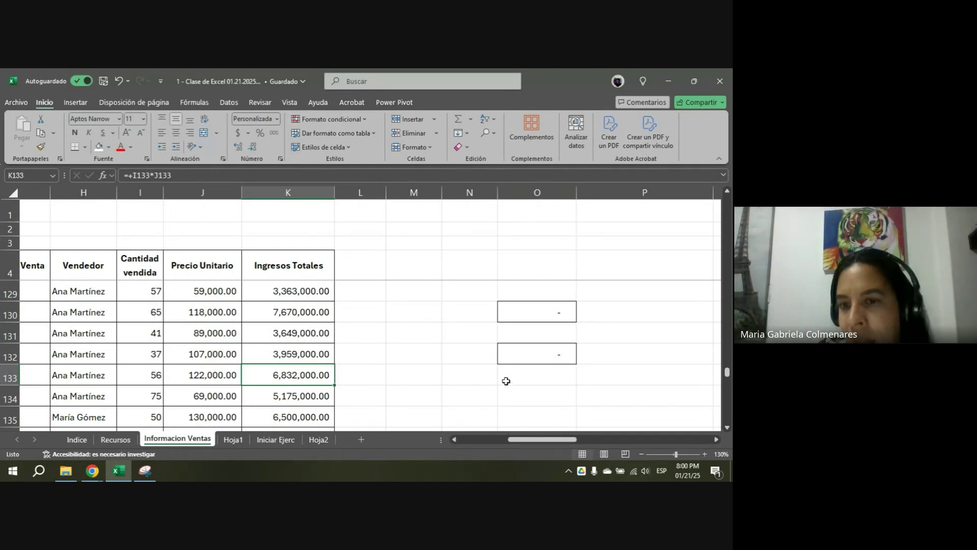
{"action": "left_click", "coordinate": [549, 288]}
{"action": "left_click_drag", "start_coordinate": [577, 303], "coordinate": [580, 410]}
{"action": "left_click_drag", "start_coordinate": [542, 439], "coordinate": [515, 443]}
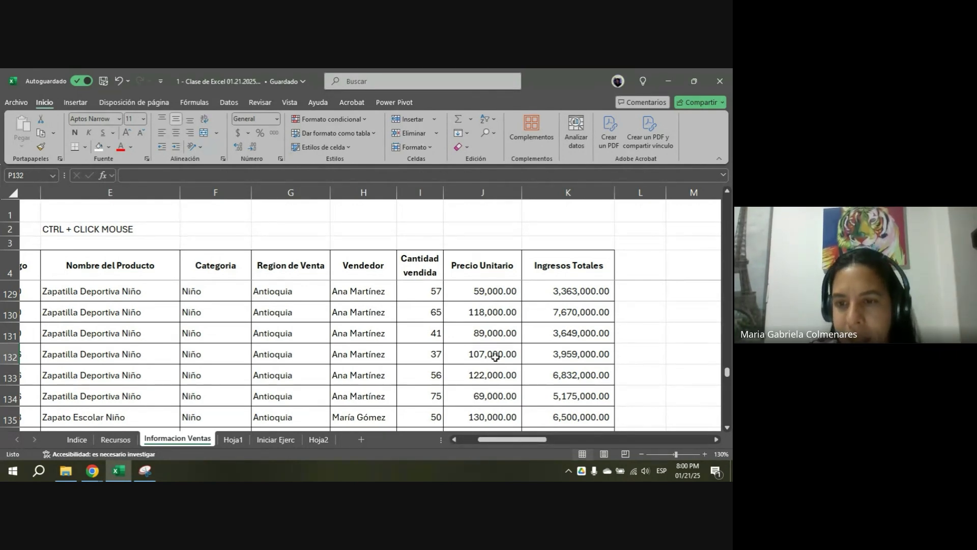
- Switch to the Google Meet window to check the participants' reactions, and return to the Excel workbook
{"action": "left_click", "coordinate": [101, 477]}
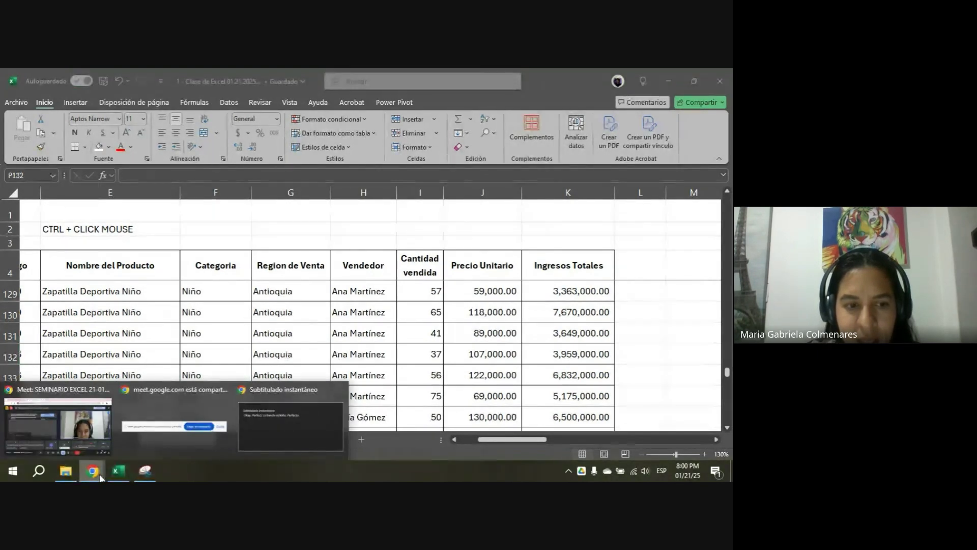
{"action": "left_click", "coordinate": [93, 444]}
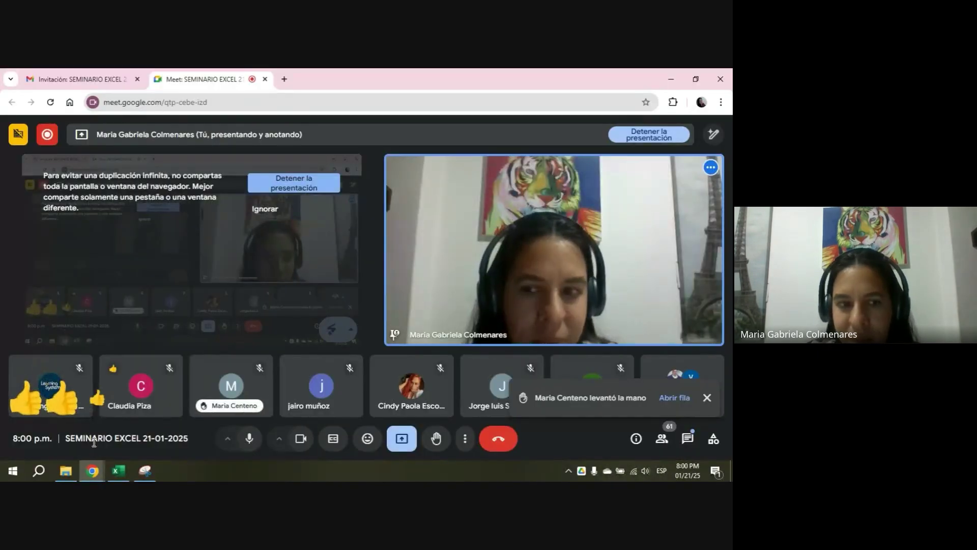
{"action": "left_click", "coordinate": [664, 78]}
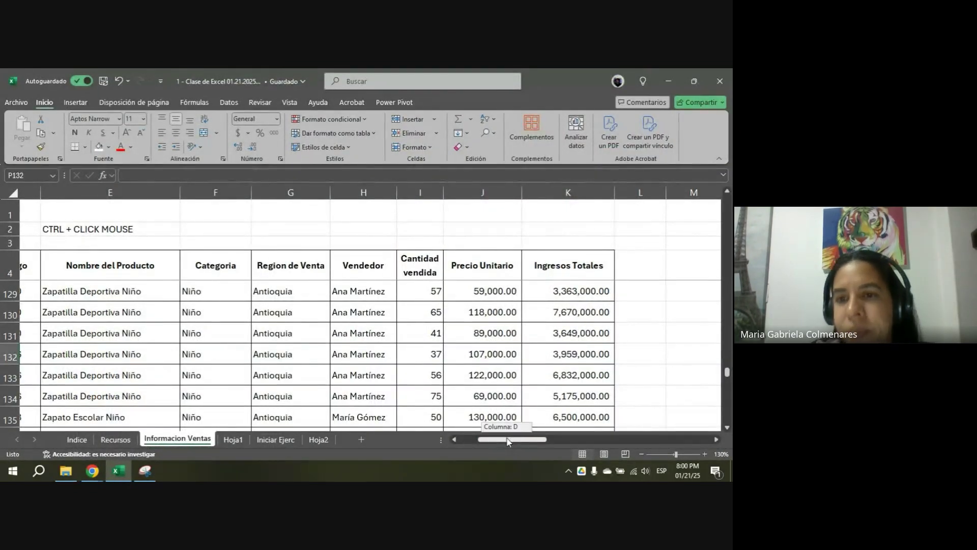
{"action": "mouse_move", "coordinate": [509, 439]}
{"action": "left_mouse_down"}
{"action": "mouse_move", "coordinate": [486, 444]}
{"action": "mouse_move", "coordinate": [506, 444]}
{"action": "left_mouse_up"}
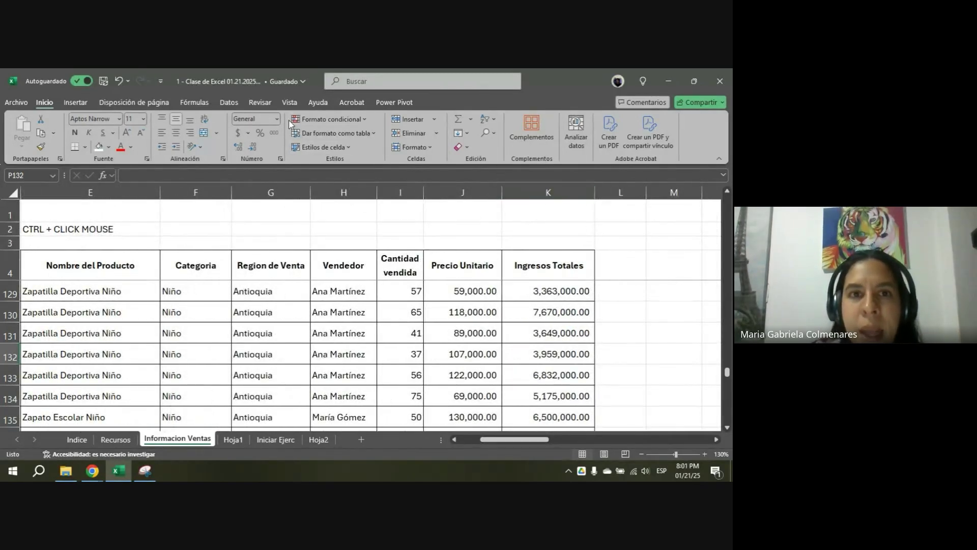
- Unfreeze the panes on the Informacion Ventas sheet and return to the start of the table
{"action": "left_click", "coordinate": [289, 102]}
{"action": "left_click", "coordinate": [520, 147]}
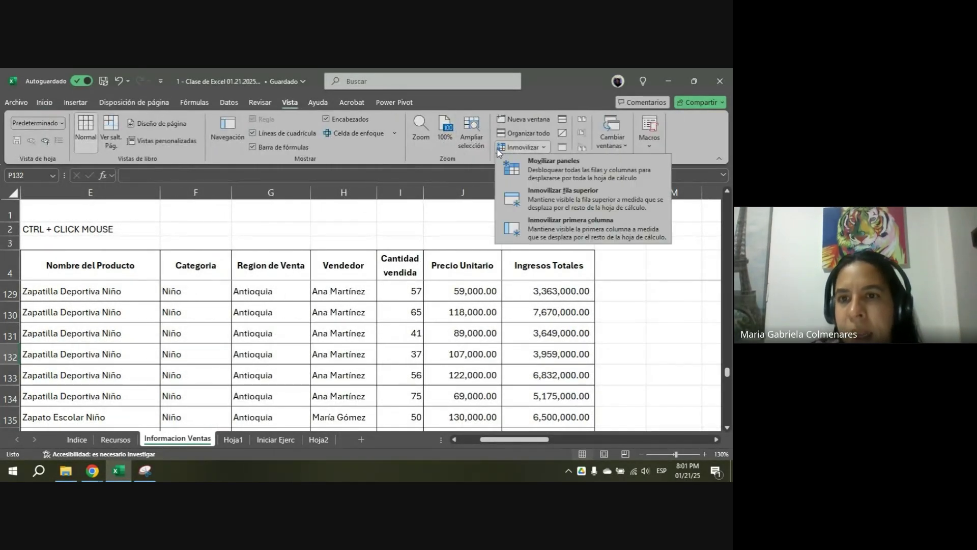
{"action": "left_click", "coordinate": [540, 165]}
{"action": "left_click", "coordinate": [658, 291]}
{"action": "key", "text": "alt"}
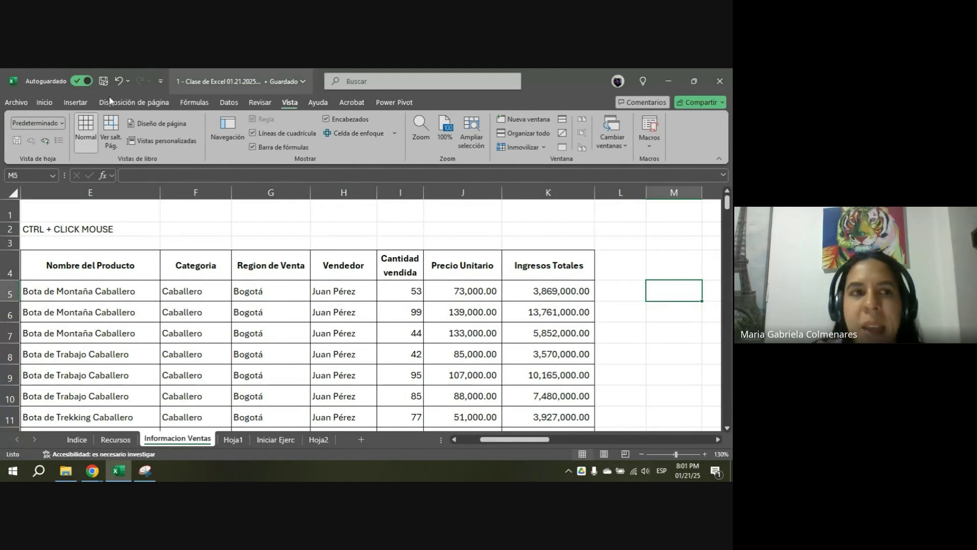
{"action": "key", "text": "o"}
{"action": "left_click_drag", "start_coordinate": [511, 445], "coordinate": [190, 445]}
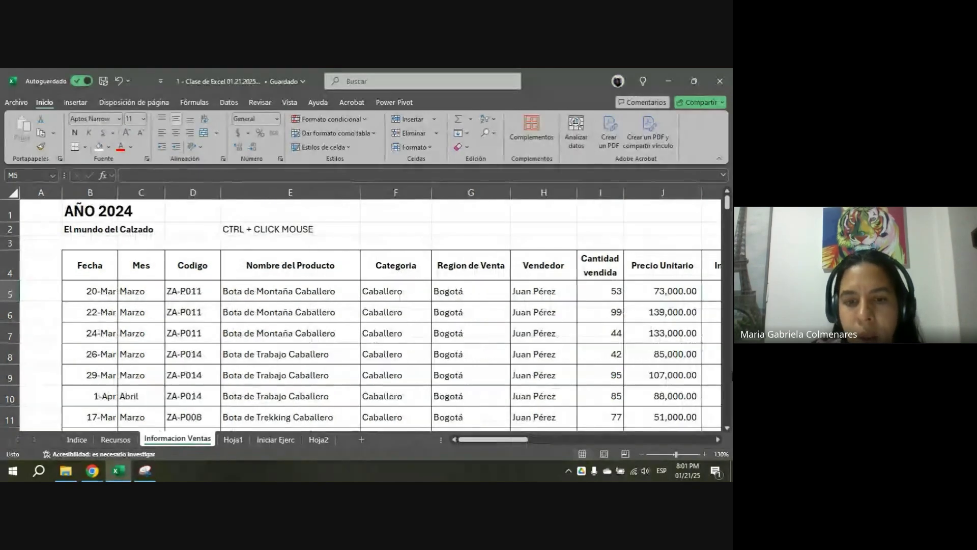
- Examine the Recursos sheet from its logos and keyboard shortcut list down to the shortcut and Excel links
{"action": "left_click", "coordinate": [116, 439]}
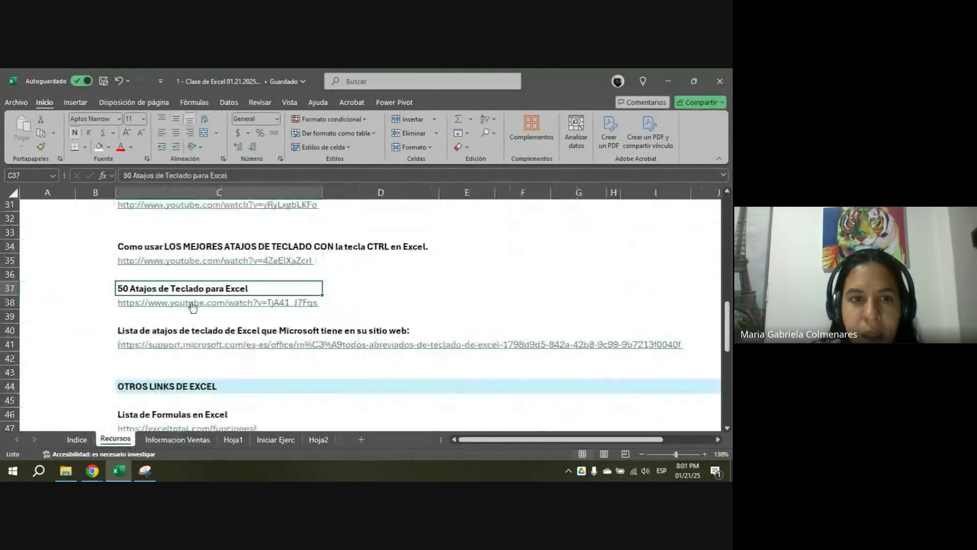
{"action": "scroll", "coordinate": [277, 289], "scroll_direction": "down", "scroll_amount": 4}
{"action": "scroll", "coordinate": [278, 291], "scroll_direction": "up", "scroll_amount": 12}
{"action": "scroll", "coordinate": [192, 286], "scroll_direction": "up", "scroll_amount": 3}
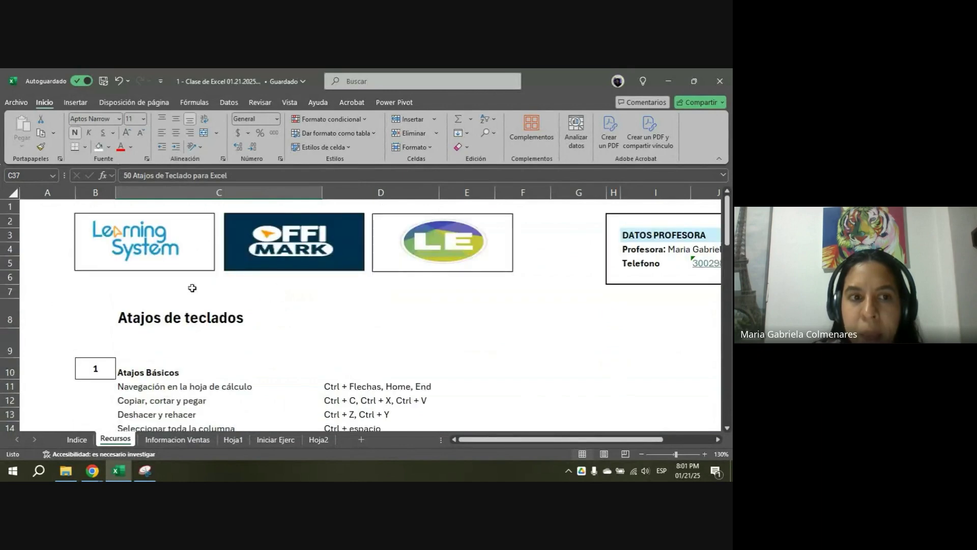
{"action": "scroll", "coordinate": [120, 283], "scroll_direction": "down", "scroll_amount": 6}
{"action": "scroll", "coordinate": [196, 297], "scroll_direction": "up", "scroll_amount": 6}
{"action": "left_click", "coordinate": [79, 242]}
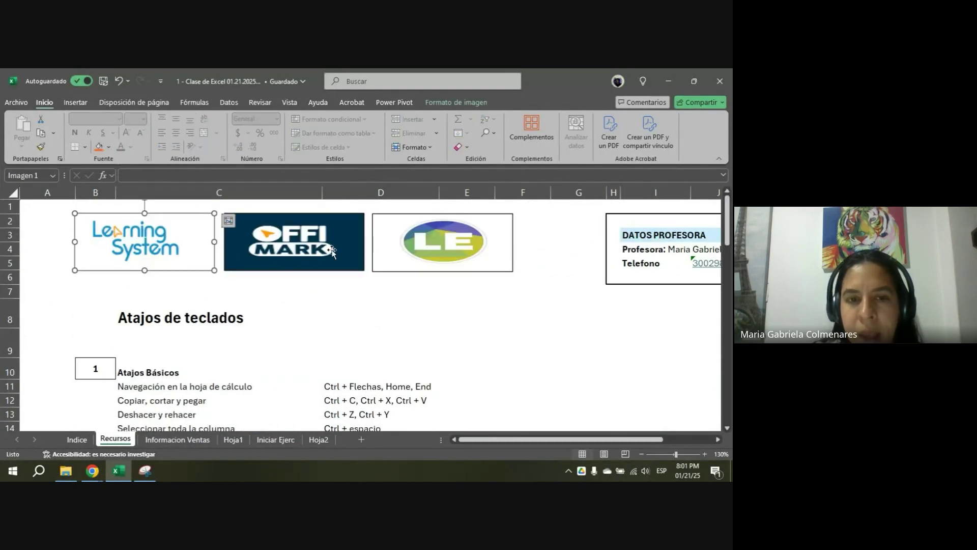
{"action": "left_click", "coordinate": [263, 248]}
{"action": "key", "text": "Tab"}
{"action": "key", "text": "Escape"}
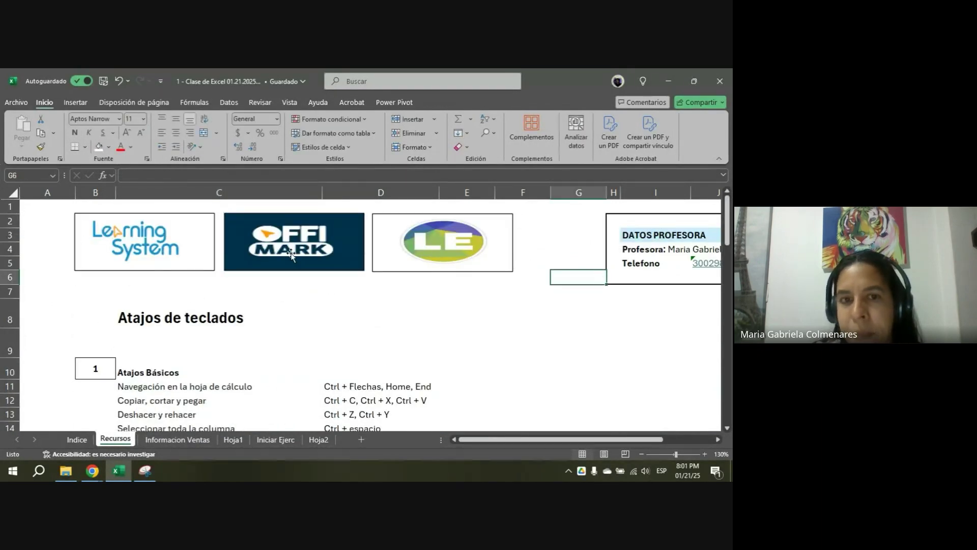
{"action": "scroll", "coordinate": [234, 266], "scroll_direction": "down", "scroll_amount": 1}
{"action": "scroll", "coordinate": [234, 266], "scroll_direction": "down", "scroll_amount": 9}
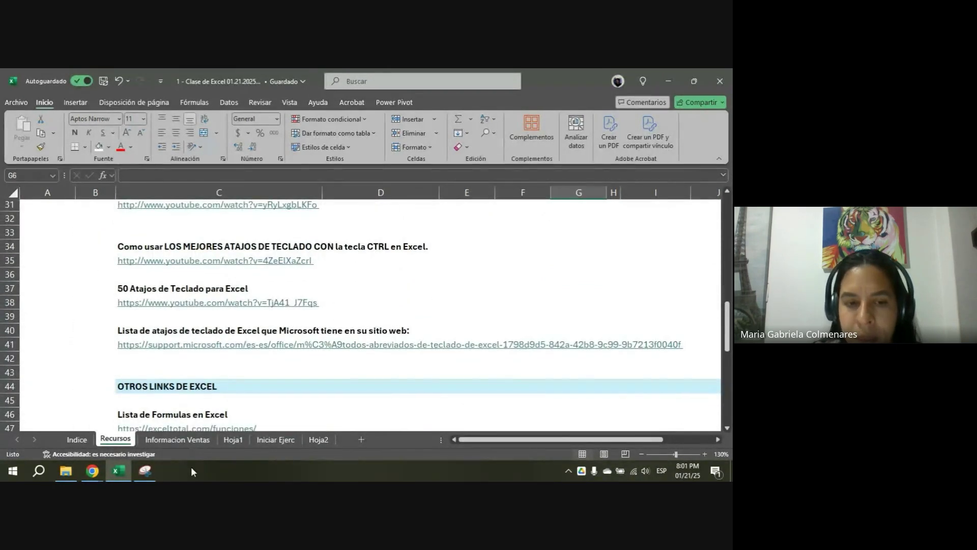
- Look through the Informacion Ventas records down to row 51 without frozen headings, and select the Region de Venta cells G42:G47
{"action": "left_click", "coordinate": [191, 443]}
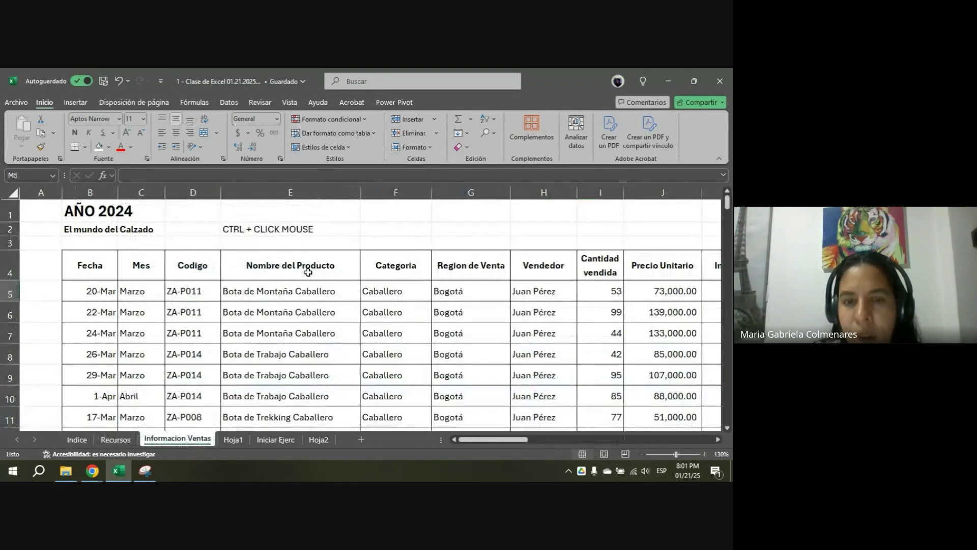
{"action": "scroll", "coordinate": [477, 228], "scroll_direction": "down", "scroll_amount": 6}
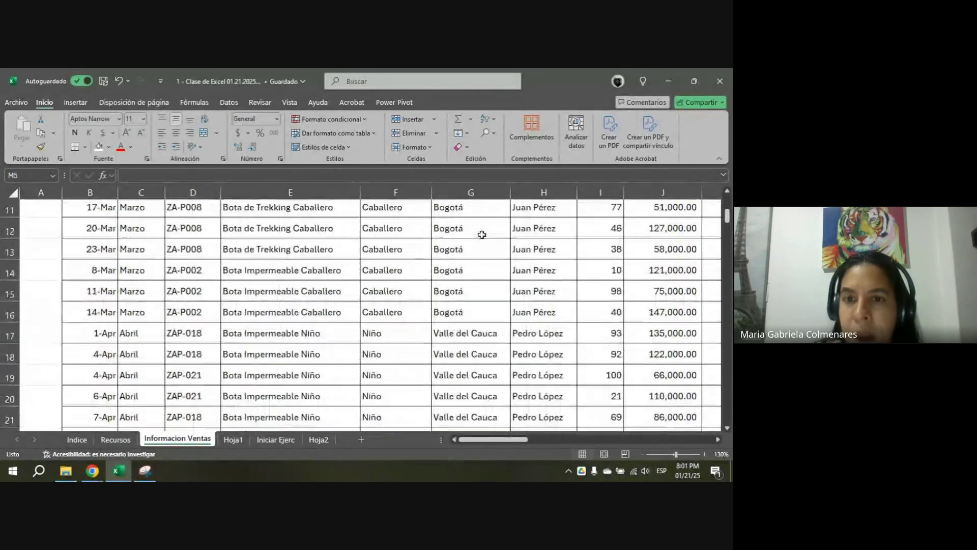
{"action": "scroll", "coordinate": [482, 234], "scroll_direction": "down", "scroll_amount": 7}
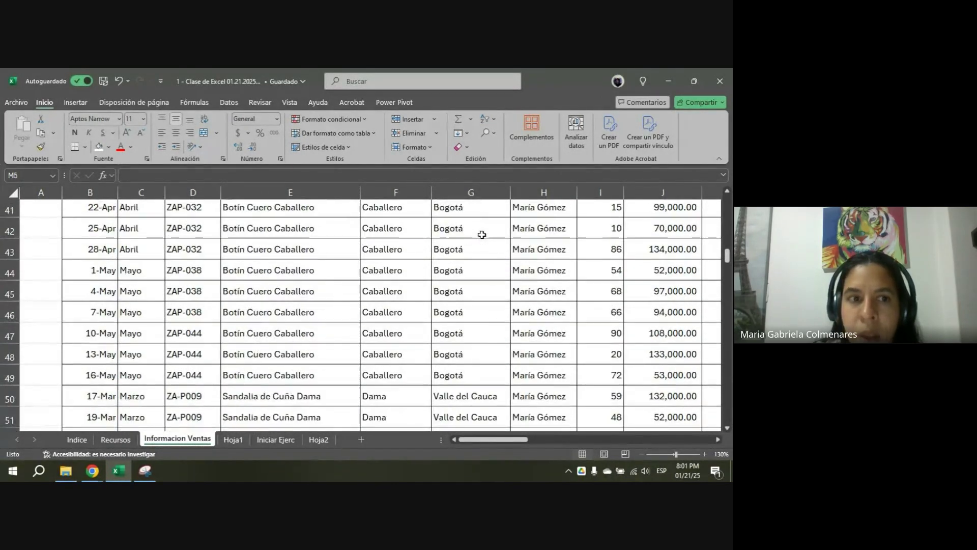
{"action": "scroll", "coordinate": [435, 392], "scroll_direction": "right", "scroll_amount": 3}
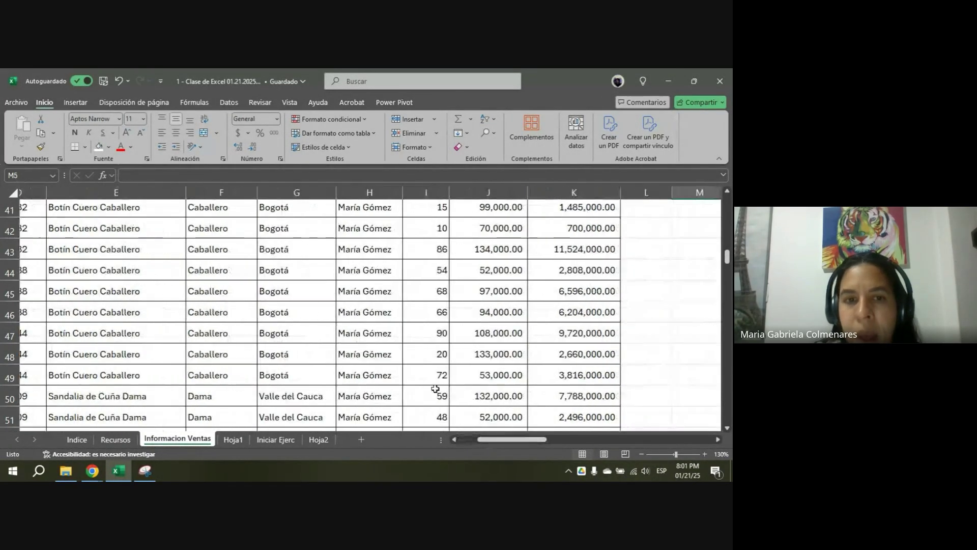
{"action": "left_click", "coordinate": [316, 260]}
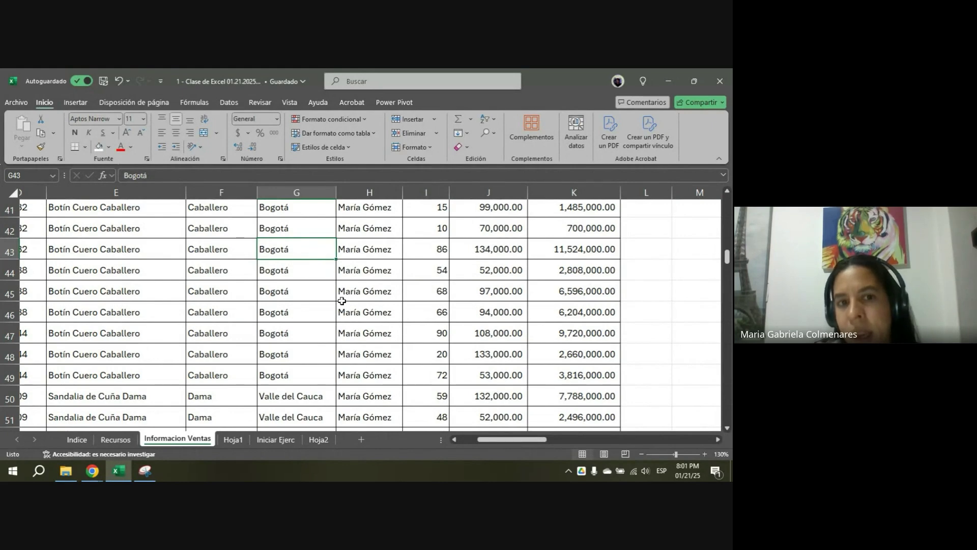
{"action": "left_click_drag", "start_coordinate": [312, 227], "coordinate": [312, 338]}
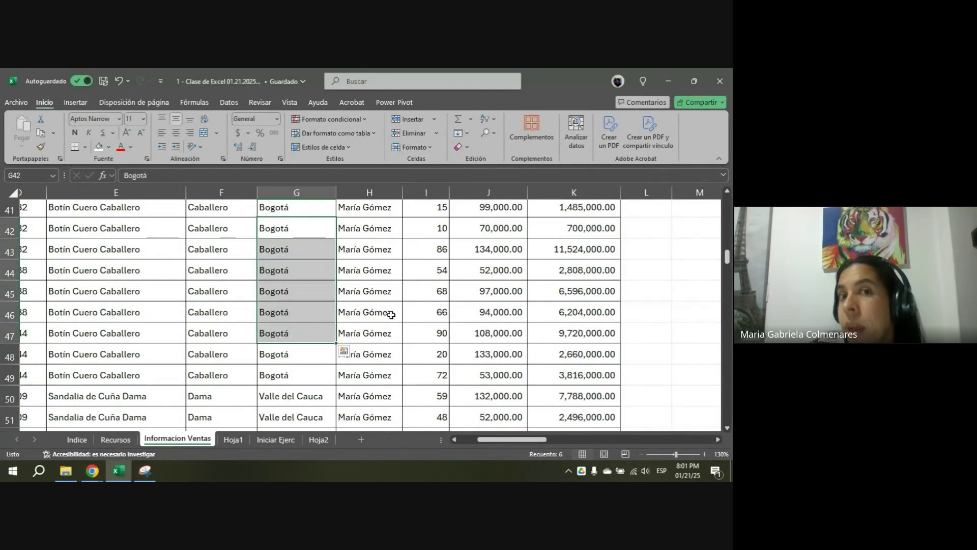
- Look through the Informacion Ventas records without frozen headings and return to the table's heading row
{"action": "scroll", "coordinate": [331, 303], "scroll_direction": "up", "scroll_amount": 3}
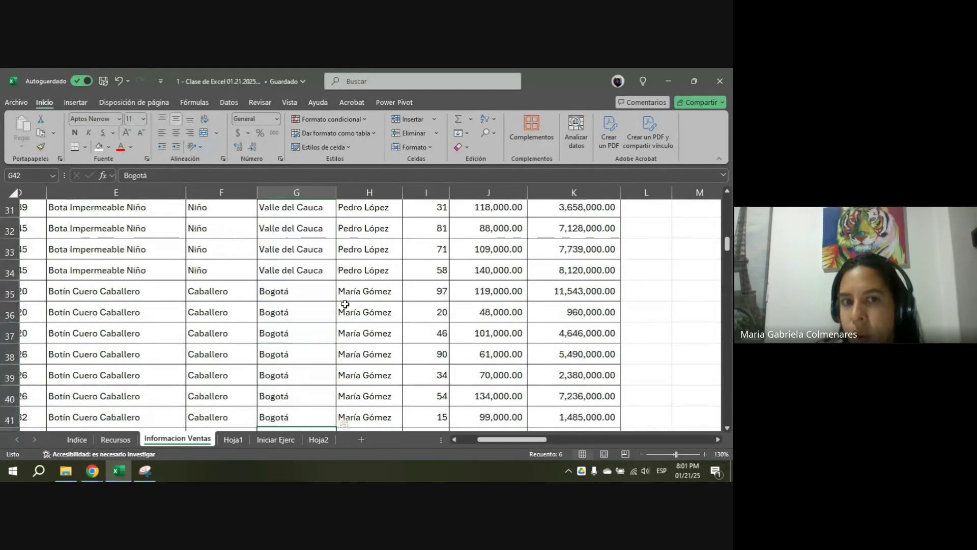
{"action": "scroll", "coordinate": [300, 294], "scroll_direction": "up", "scroll_amount": 2}
{"action": "scroll", "coordinate": [300, 294], "scroll_direction": "up", "scroll_amount": 8}
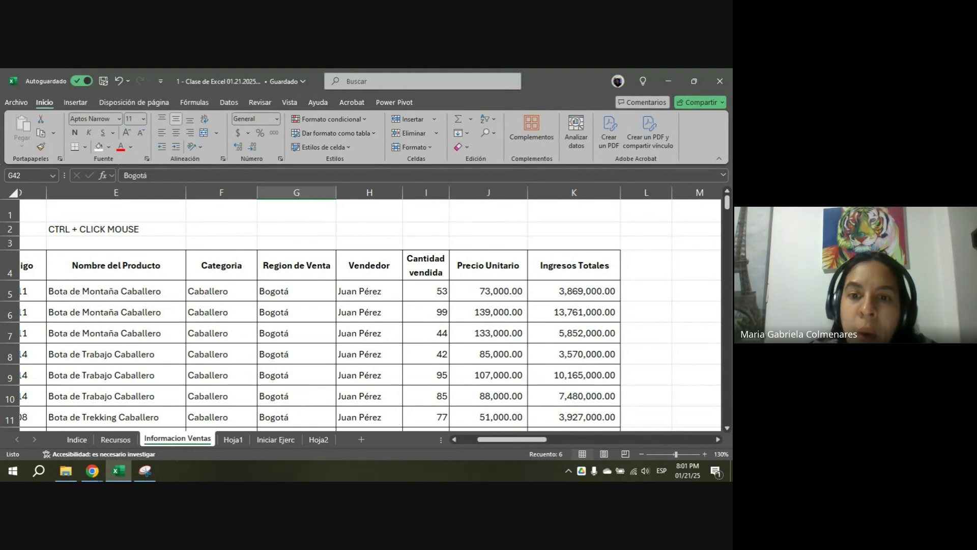
{"action": "scroll", "coordinate": [488, 325], "scroll_direction": "down", "scroll_amount": 3}
{"action": "scroll", "coordinate": [488, 324], "scroll_direction": "up", "scroll_amount": 3}
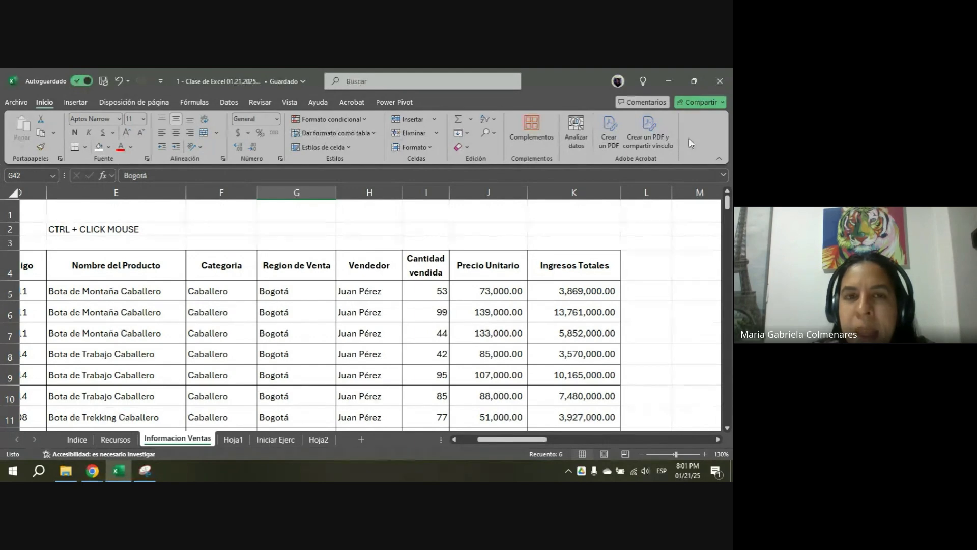
{"action": "left_click", "coordinate": [295, 105]}
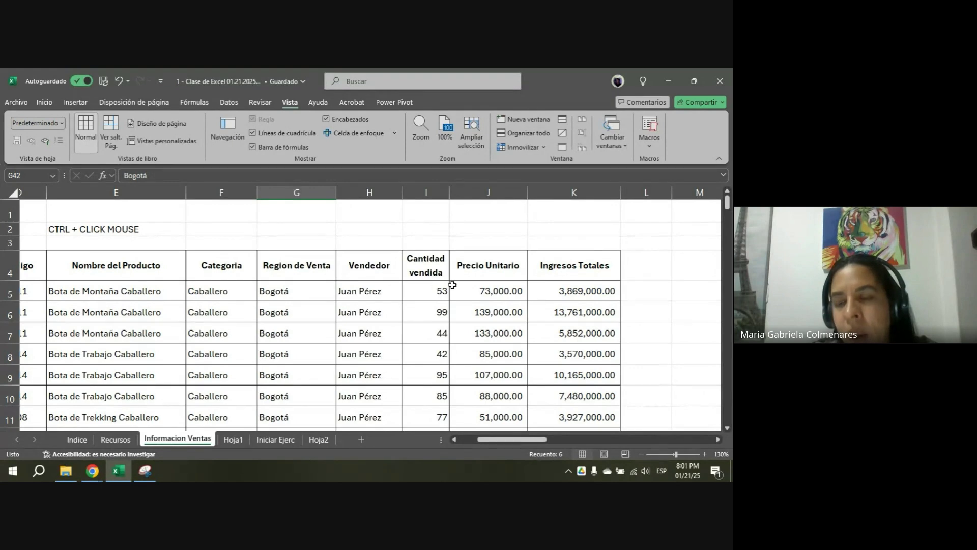
{"action": "scroll", "coordinate": [452, 285], "scroll_direction": "down", "scroll_amount": 6}
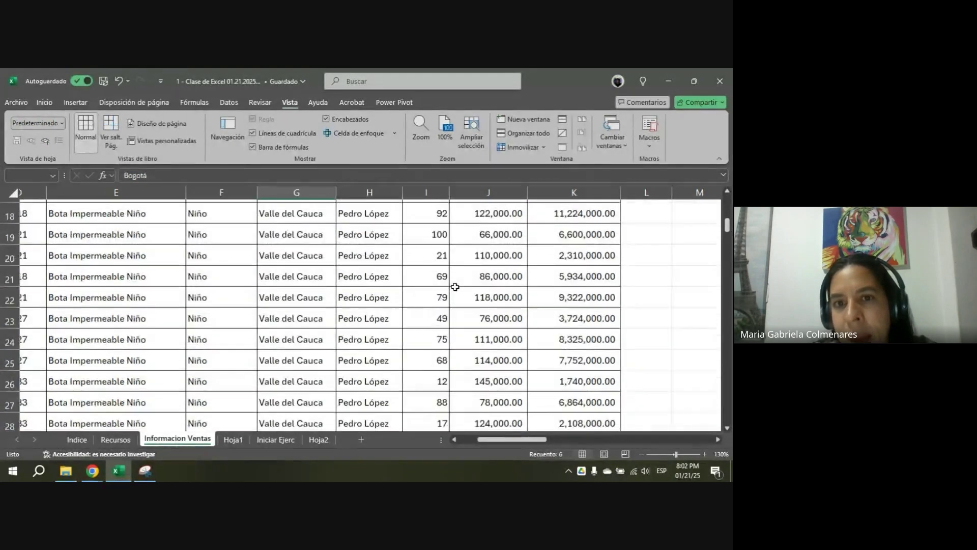
{"action": "scroll", "coordinate": [452, 284], "scroll_direction": "up", "scroll_amount": 6}
- Point out the headings F4:K4 and the Ingresos Totales cells K4:K10 by selecting each range
{"action": "left_click_drag", "start_coordinate": [220, 268], "coordinate": [552, 264]}
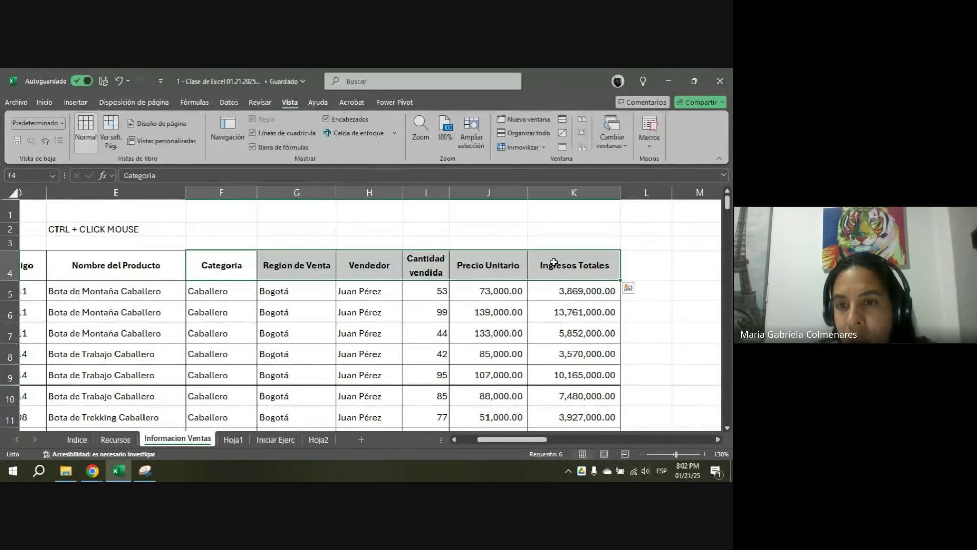
{"action": "scroll", "coordinate": [511, 288], "scroll_direction": "down", "scroll_amount": 1}
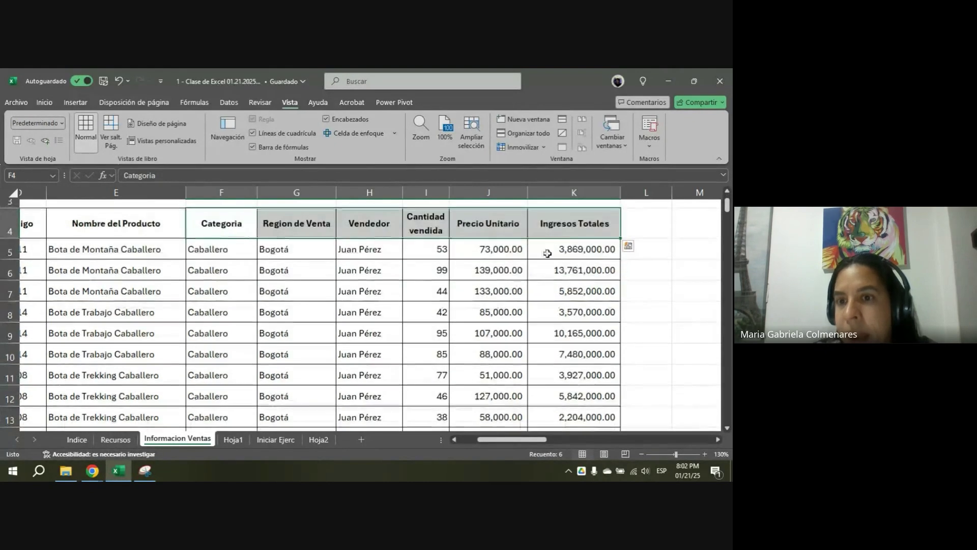
{"action": "left_click_drag", "start_coordinate": [545, 223], "coordinate": [585, 356]}
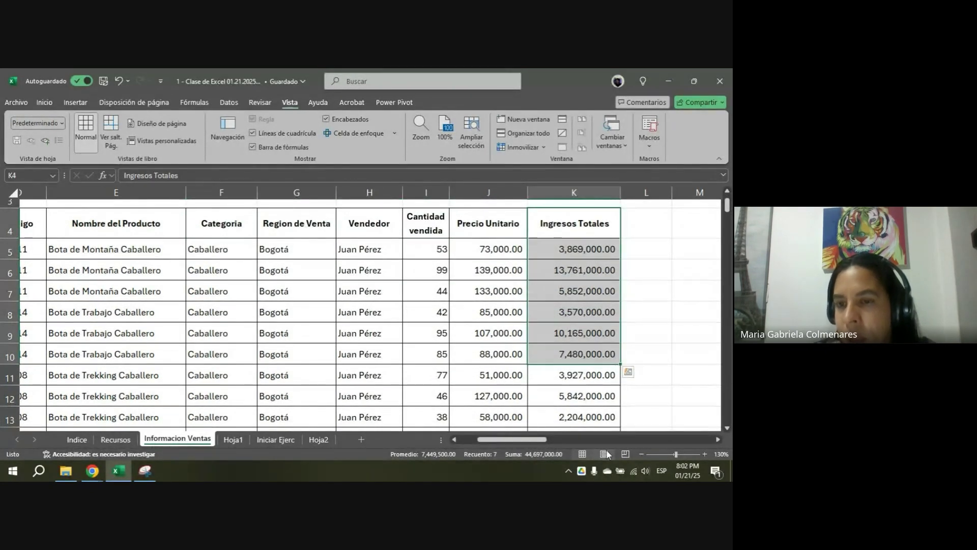
{"action": "scroll", "coordinate": [421, 364], "scroll_direction": "up", "scroll_amount": 1}
{"action": "left_click", "coordinate": [340, 340]}
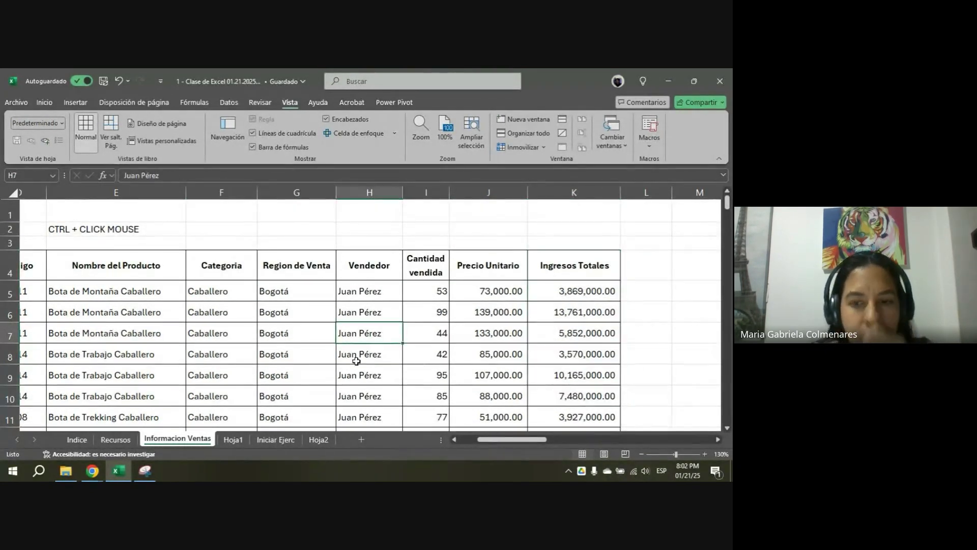
- Narrow the columns from Nombre del Producto to Precio Unitario so the whole sales table fits across the window
{"action": "left_click_drag", "start_coordinate": [489, 439], "coordinate": [462, 439]}
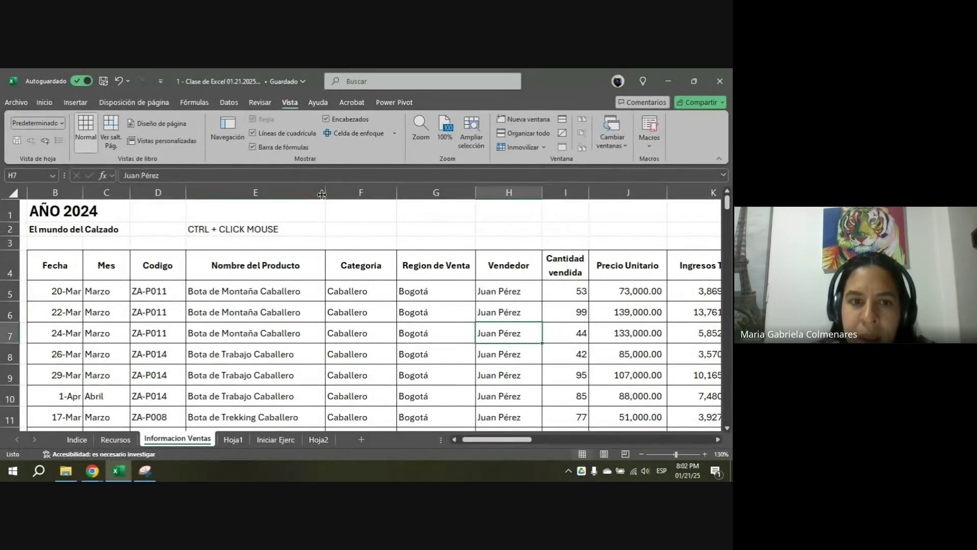
{"action": "left_click_drag", "start_coordinate": [322, 194], "coordinate": [308, 194]}
{"action": "left_click_drag", "start_coordinate": [377, 192], "coordinate": [370, 192]}
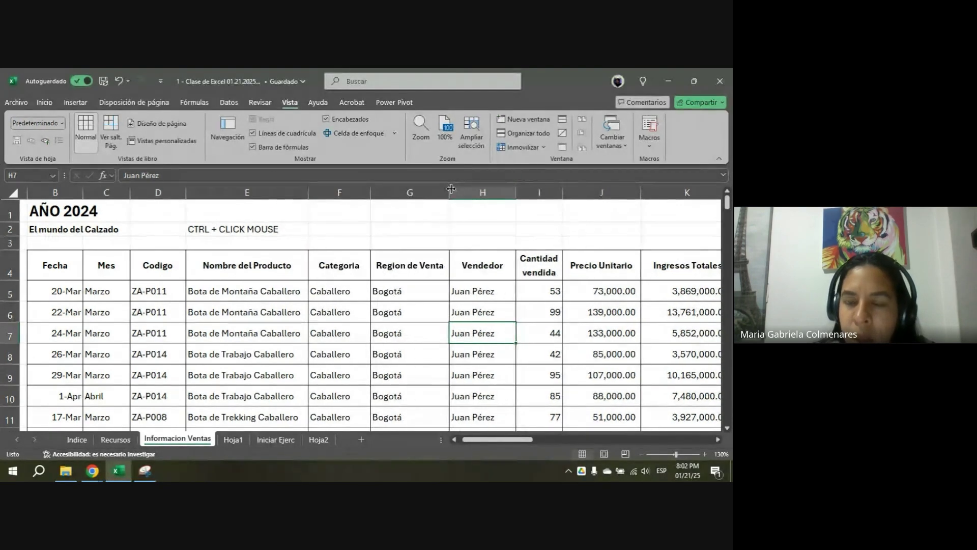
{"action": "left_click_drag", "start_coordinate": [450, 192], "coordinate": [431, 192]}
{"action": "left_click_drag", "start_coordinate": [497, 192], "coordinate": [531, 193]}
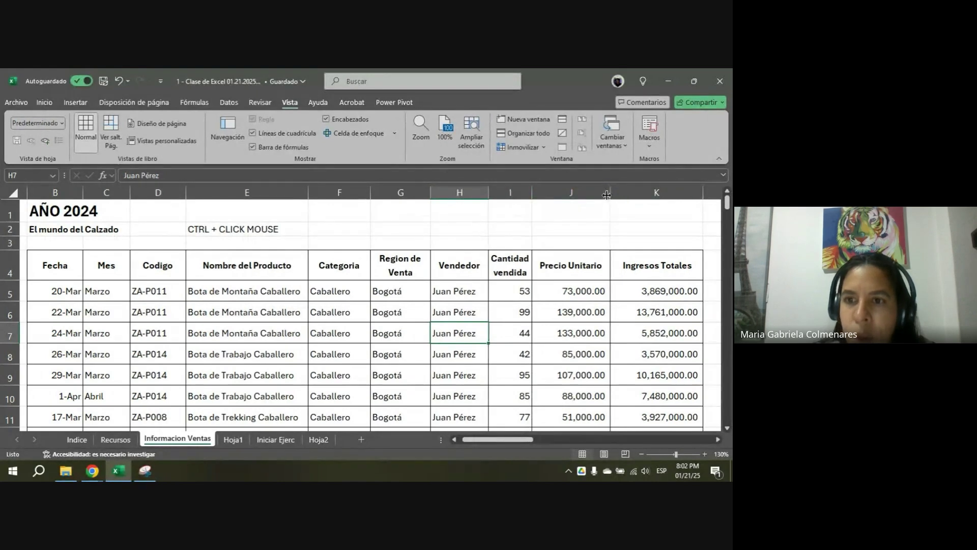
{"action": "left_click_drag", "start_coordinate": [607, 195], "coordinate": [606, 199]}
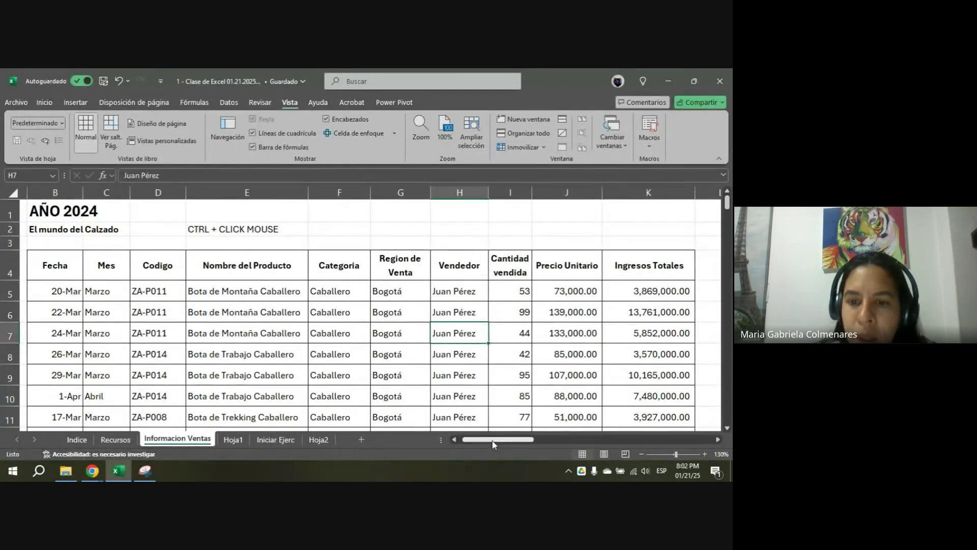
{"action": "mouse_move", "coordinate": [493, 444]}
{"action": "left_mouse_down"}
{"action": "mouse_move", "coordinate": [509, 447]}
{"action": "mouse_move", "coordinate": [474, 460]}
{"action": "mouse_move", "coordinate": [475, 440]}
{"action": "left_mouse_up"}
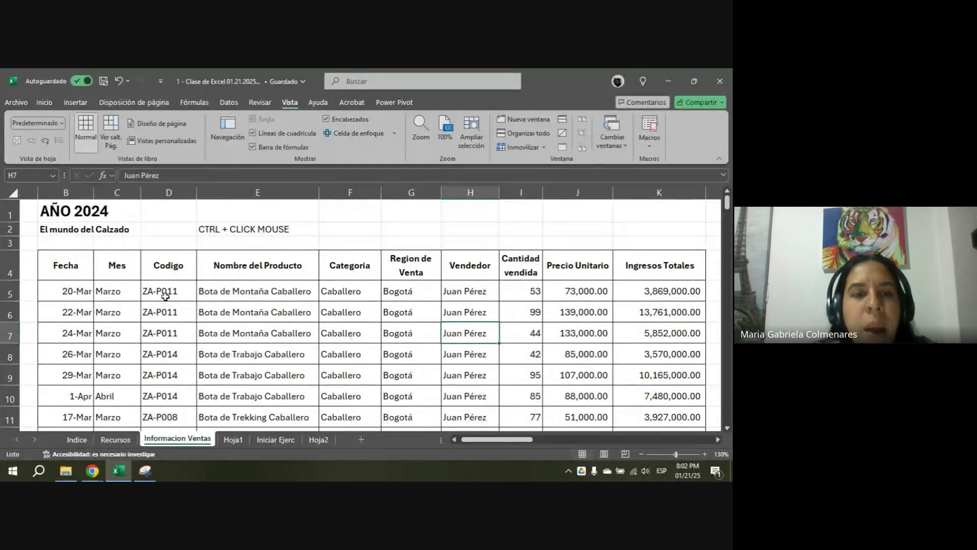
- Freeze the panes above row 5 so the title and heading rows 1 to 4 stay in view
{"action": "scroll", "coordinate": [487, 303], "scroll_direction": "down", "scroll_amount": 4}
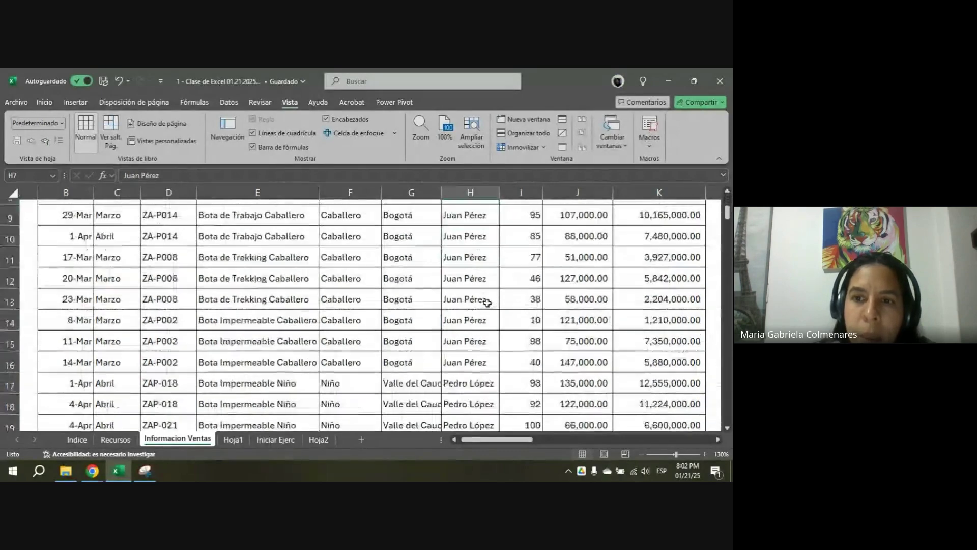
{"action": "scroll", "coordinate": [487, 303], "scroll_direction": "up", "scroll_amount": 4}
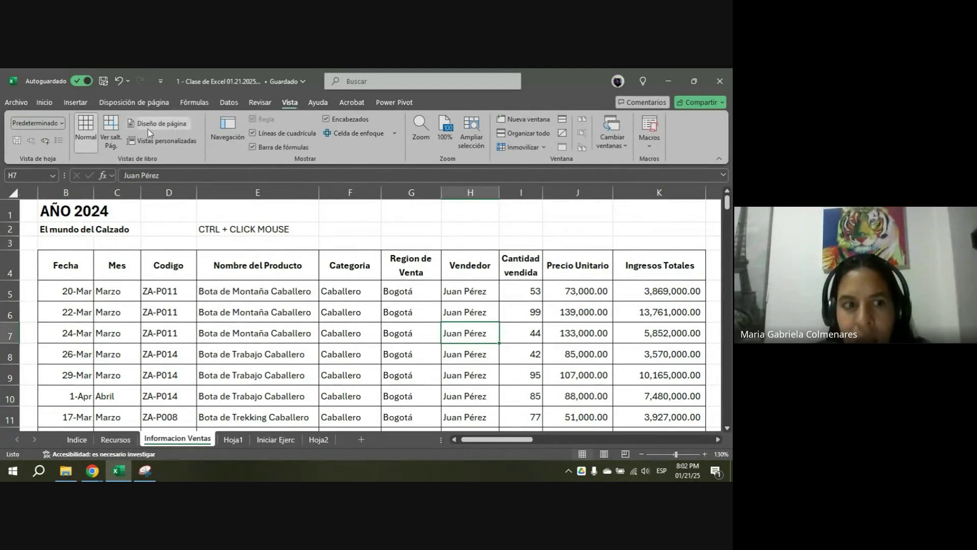
{"action": "left_click", "coordinate": [10, 264]}
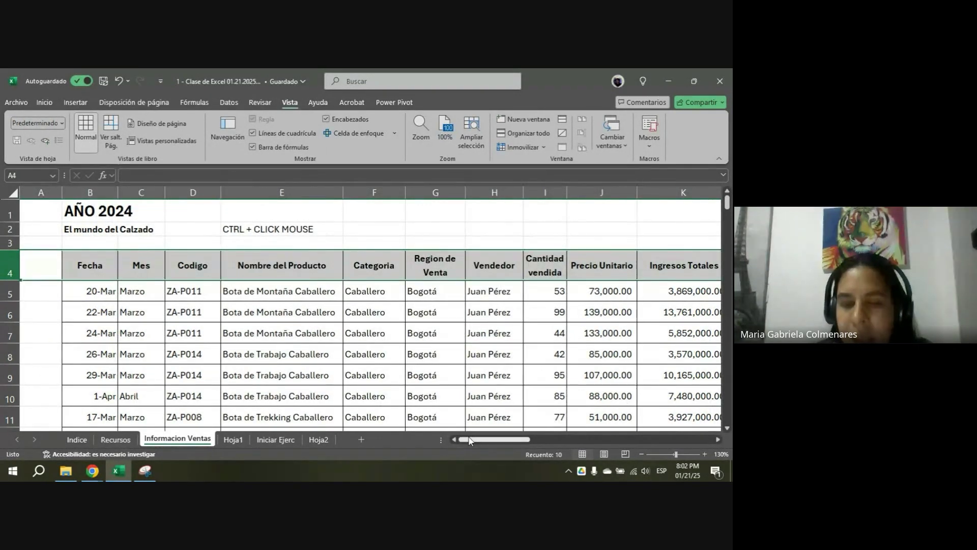
{"action": "left_click", "coordinate": [2, 291]}
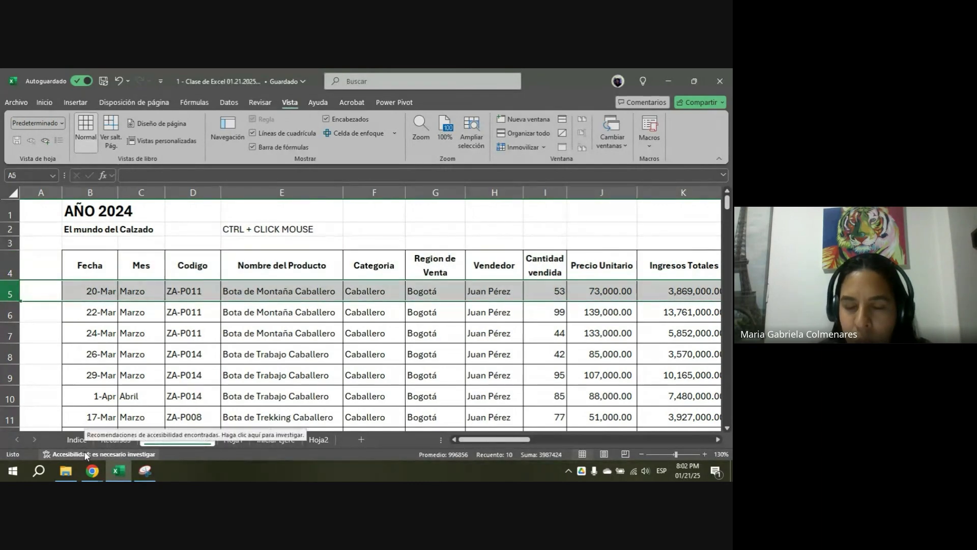
{"action": "left_click", "coordinate": [524, 151]}
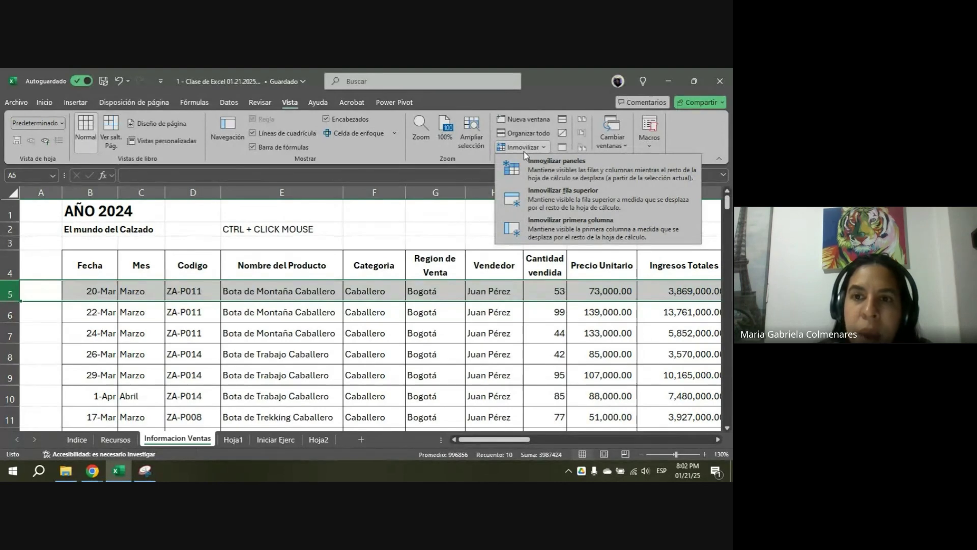
{"action": "left_click", "coordinate": [548, 175]}
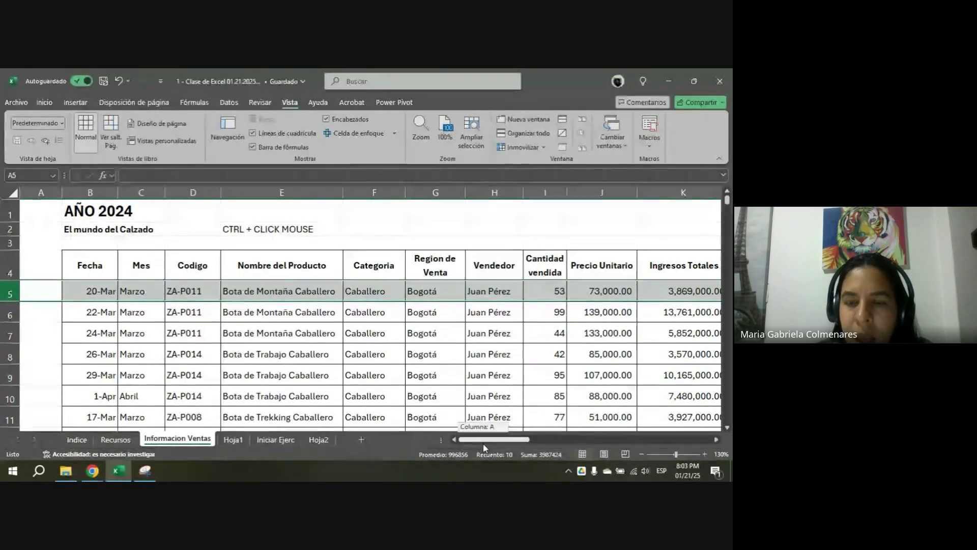
- Check the frozen headings against the lower sales records, selecting B4:K4, and return to the first record
{"action": "left_click_drag", "start_coordinate": [483, 443], "coordinate": [487, 442]}
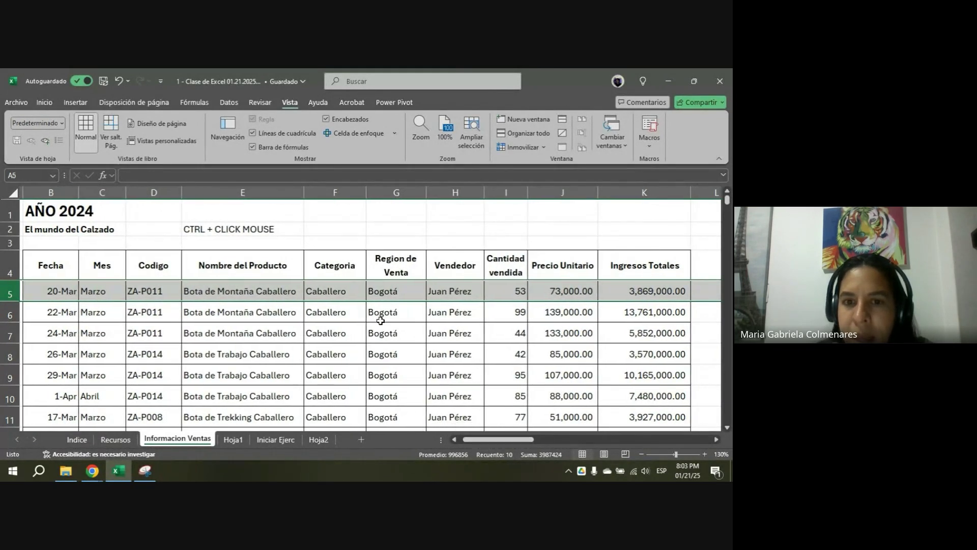
{"action": "scroll", "coordinate": [381, 320], "scroll_direction": "down", "scroll_amount": 4}
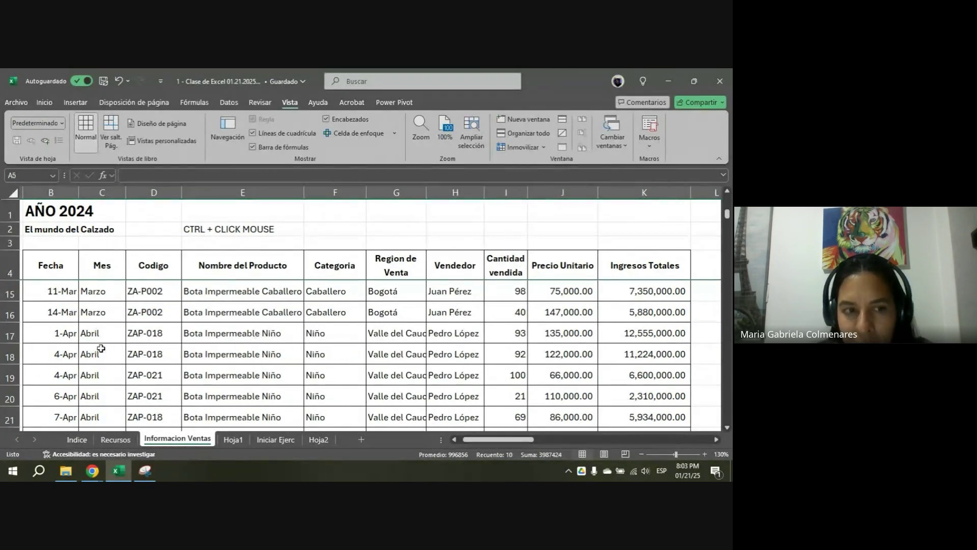
{"action": "scroll", "coordinate": [560, 354], "scroll_direction": "down", "scroll_amount": 3}
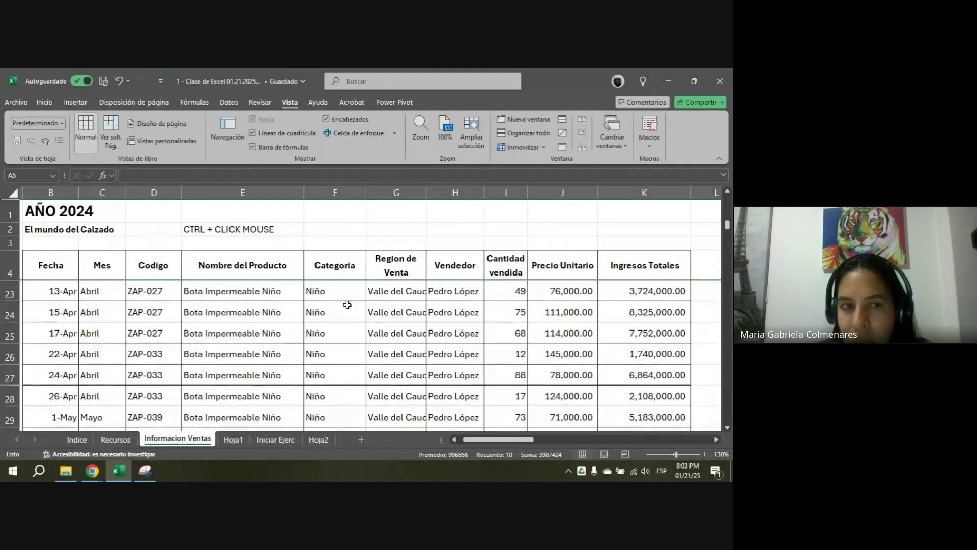
{"action": "left_click_drag", "start_coordinate": [44, 265], "coordinate": [662, 265]}
{"action": "scroll", "coordinate": [400, 315], "scroll_direction": "up", "scroll_amount": 2}
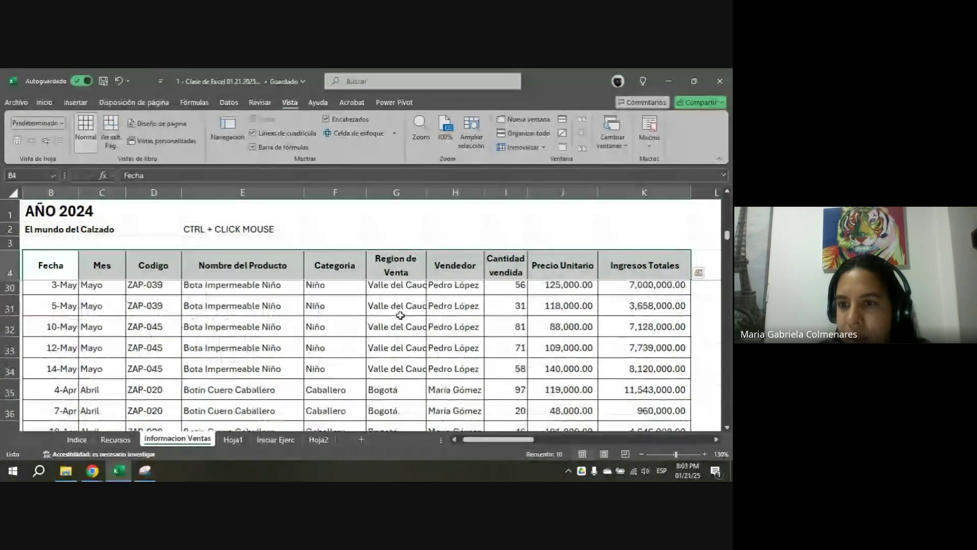
{"action": "scroll", "coordinate": [400, 315], "scroll_direction": "up", "scroll_amount": 4}
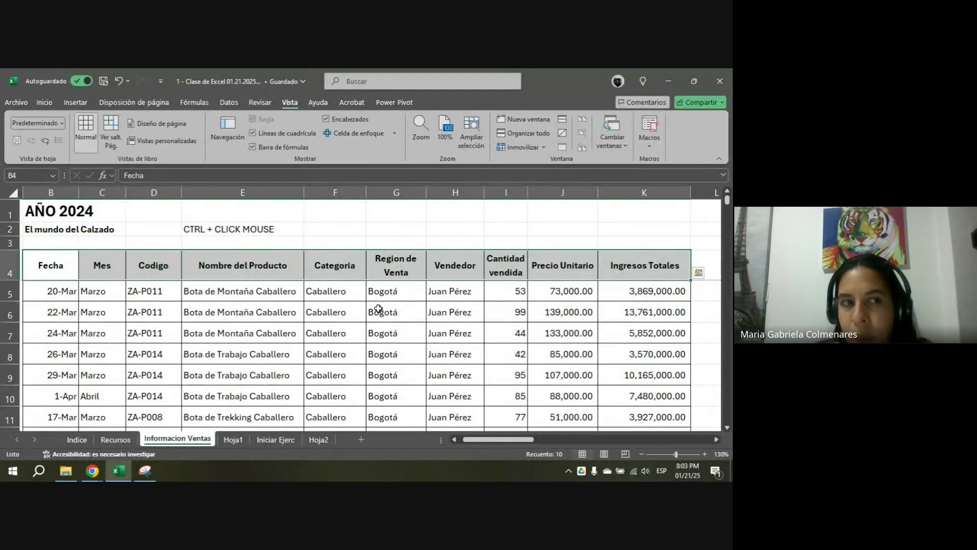
- Undo the narrowing of the Precio Unitario column, unfreeze the sheet's panes, and check how the headings scroll
{"action": "left_click", "coordinate": [297, 230]}
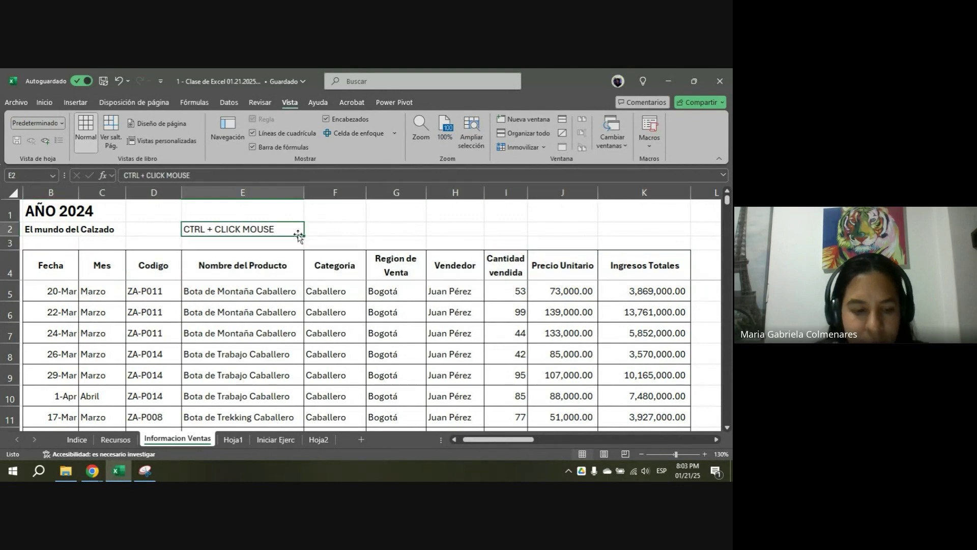
{"action": "left_click", "coordinate": [261, 331]}
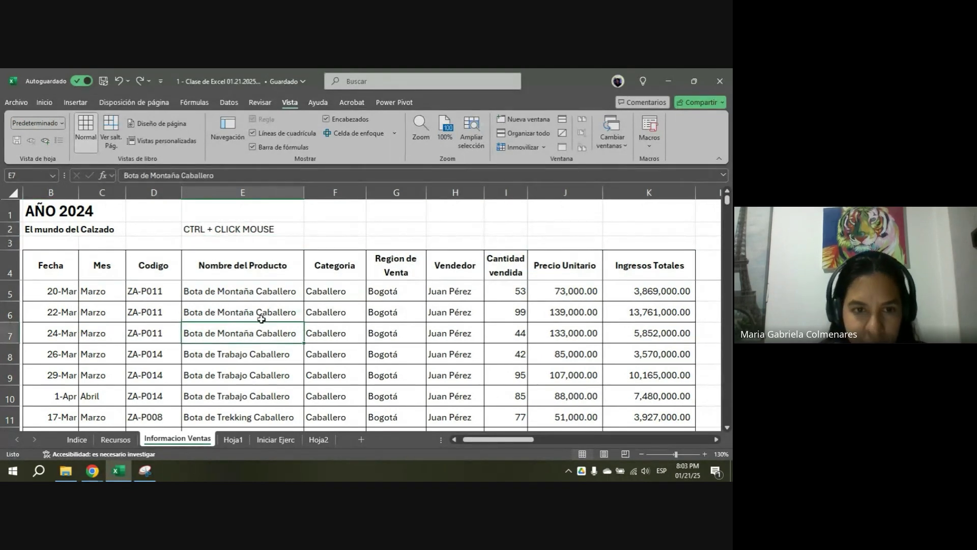
{"action": "scroll", "coordinate": [257, 312], "scroll_direction": "down", "scroll_amount": 2}
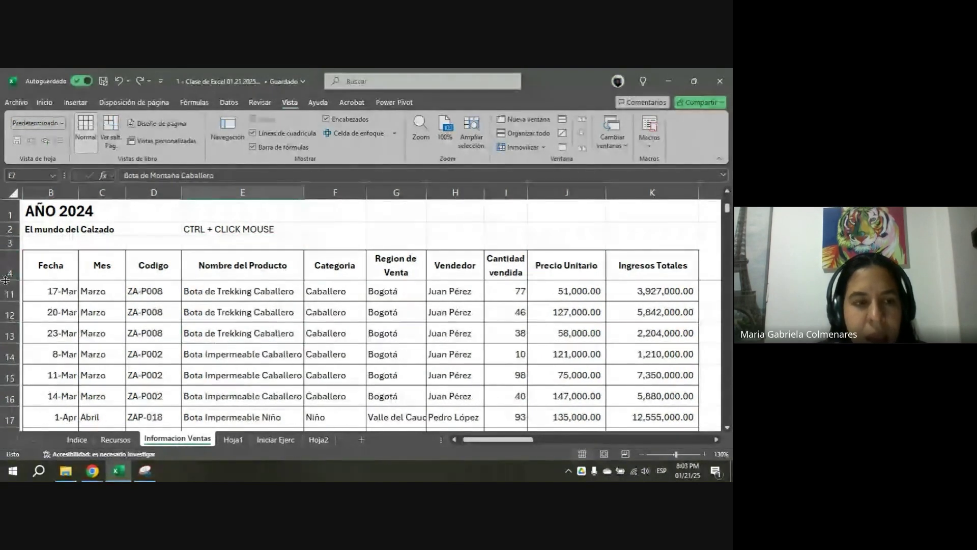
{"action": "scroll", "coordinate": [5, 279], "scroll_direction": "up", "scroll_amount": 2}
{"action": "scroll", "coordinate": [190, 224], "scroll_direction": "left", "scroll_amount": 1}
{"action": "left_click", "coordinate": [13, 192]}
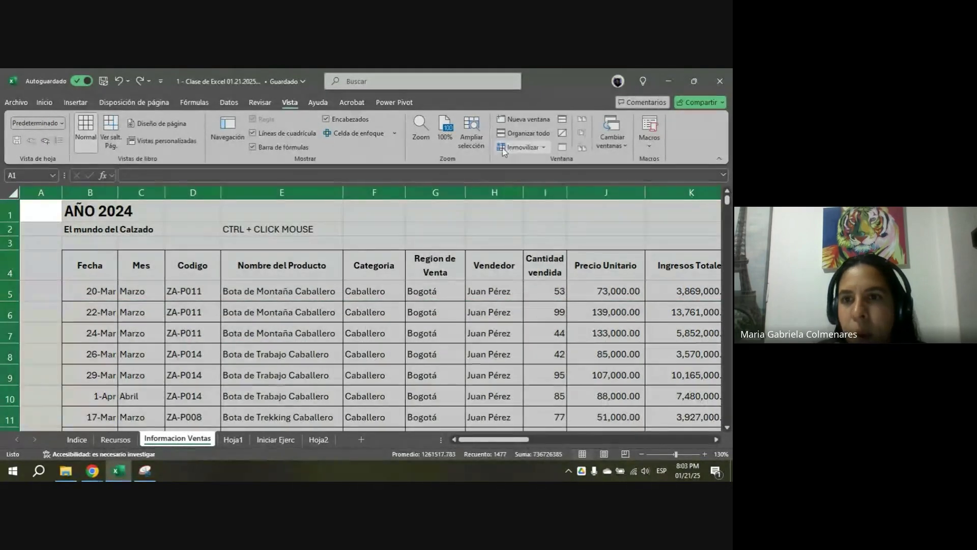
{"action": "left_click", "coordinate": [504, 149]}
{"action": "left_click", "coordinate": [566, 171]}
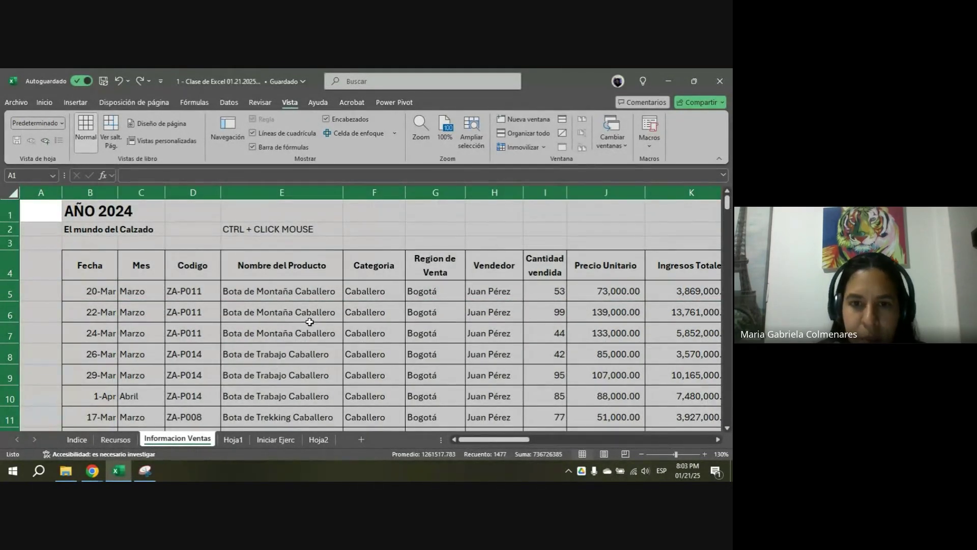
{"action": "scroll", "coordinate": [426, 377], "scroll_direction": "right", "scroll_amount": 1}
{"action": "scroll", "coordinate": [422, 378], "scroll_direction": "down", "scroll_amount": 1}
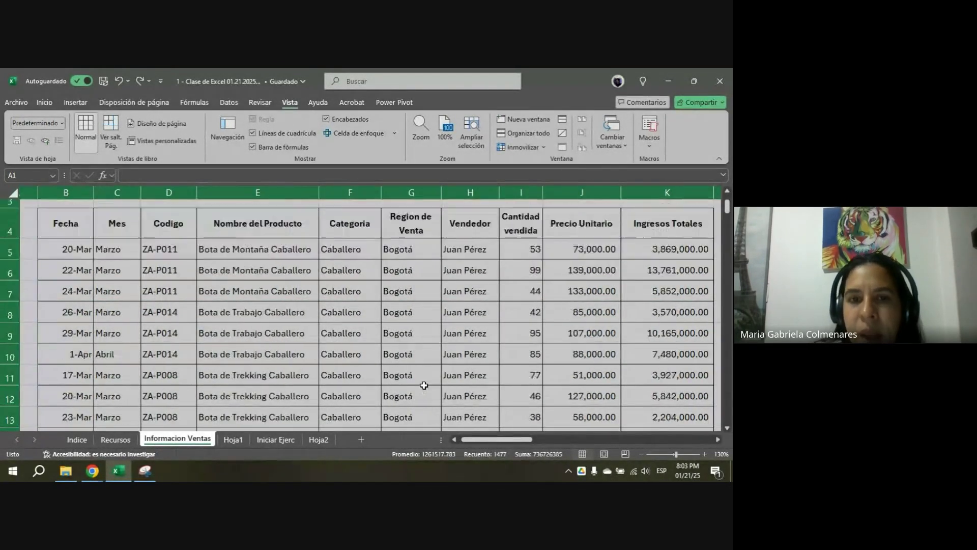
{"action": "scroll", "coordinate": [254, 346], "scroll_direction": "up", "scroll_amount": 1}
- Select row 5, the first sales record, and freeze the panes so rows 1 to 4 stay in view
{"action": "left_click", "coordinate": [10, 265]}
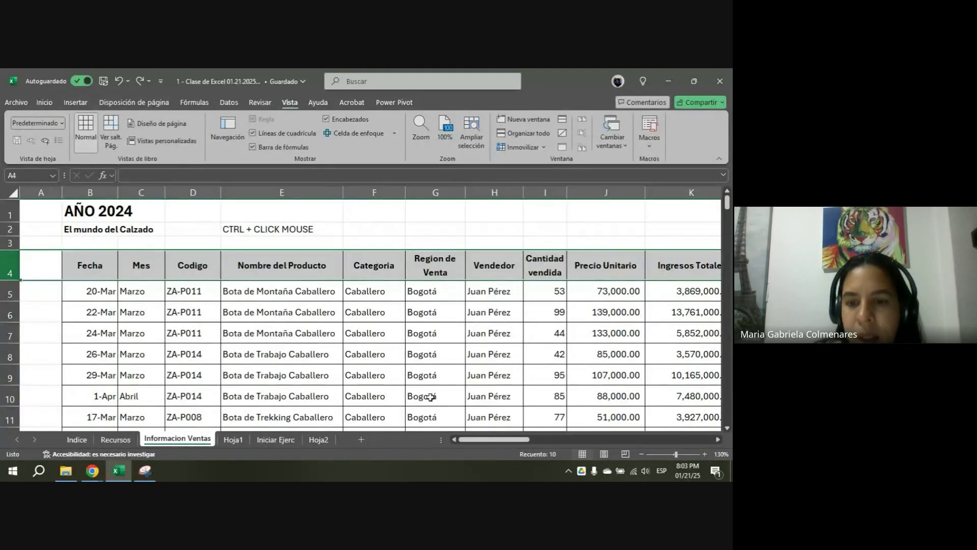
{"action": "left_click_drag", "start_coordinate": [471, 440], "coordinate": [475, 441]}
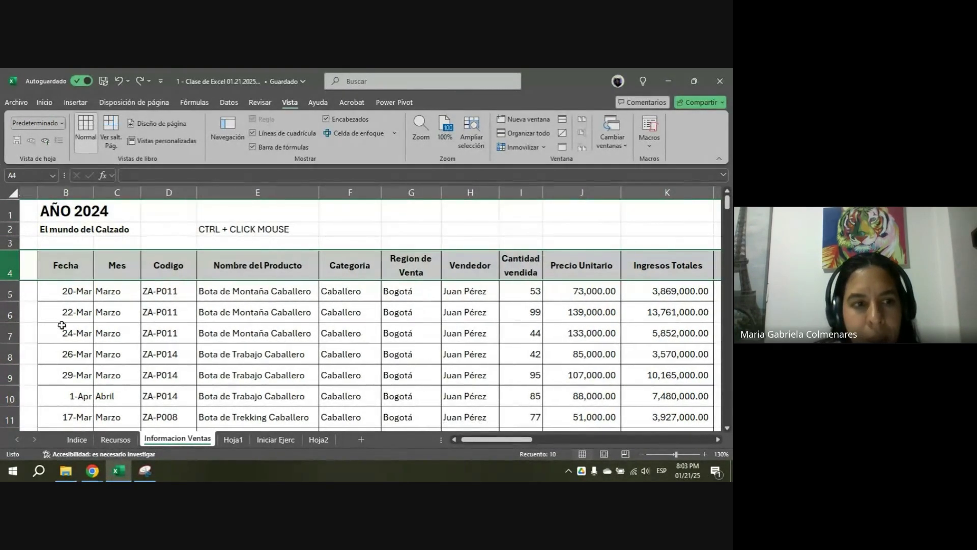
{"action": "left_click", "coordinate": [11, 293]}
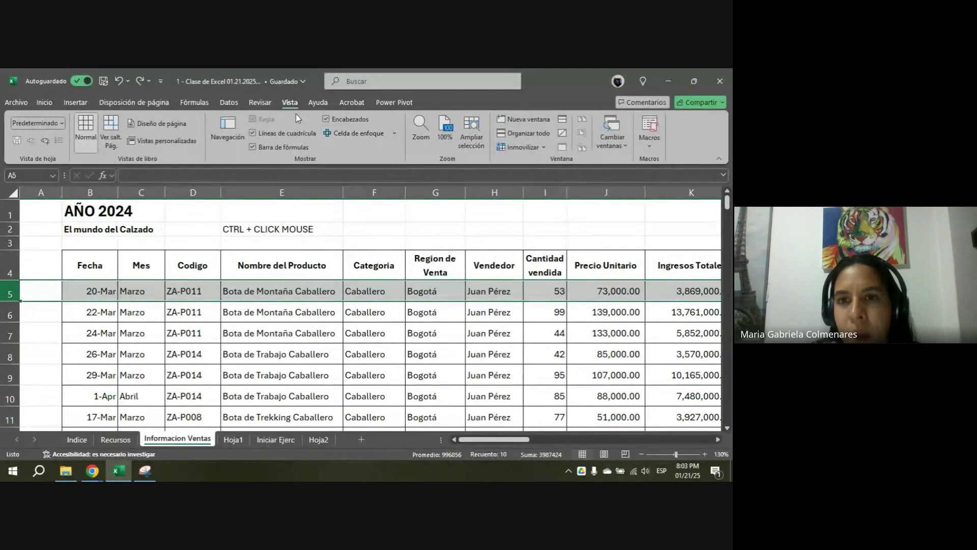
{"action": "left_click", "coordinate": [544, 148]}
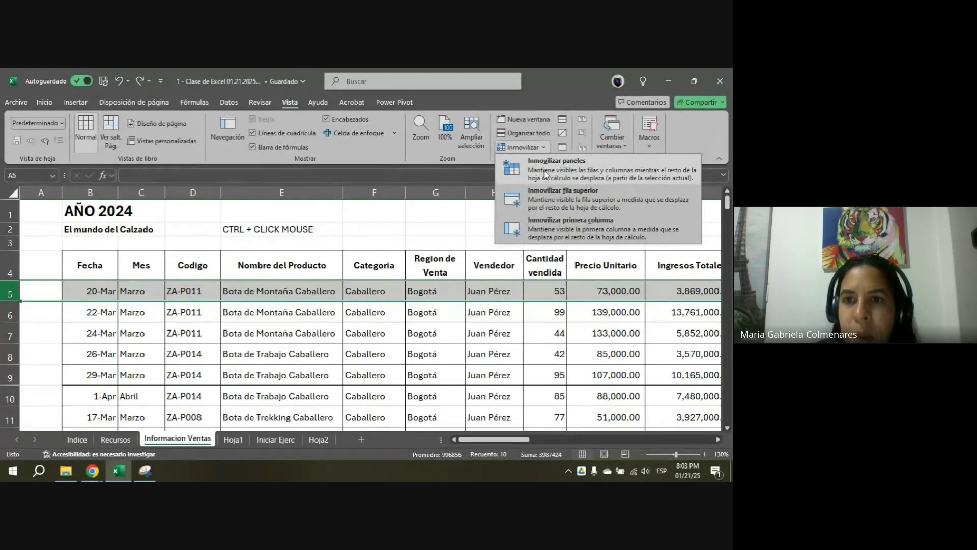
{"action": "left_click", "coordinate": [545, 170]}
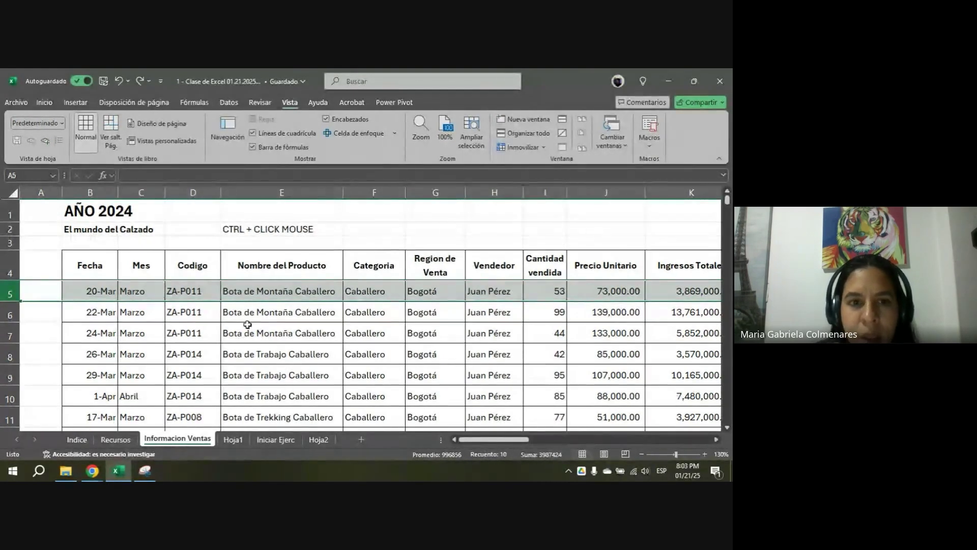
- Check the frozen headings B4:K4 against the lower sales records, including the Region de Venta column and the Vendedor heading
{"action": "scroll", "coordinate": [249, 324], "scroll_direction": "down", "scroll_amount": 1}
{"action": "scroll", "coordinate": [249, 324], "scroll_direction": "down", "scroll_amount": 7}
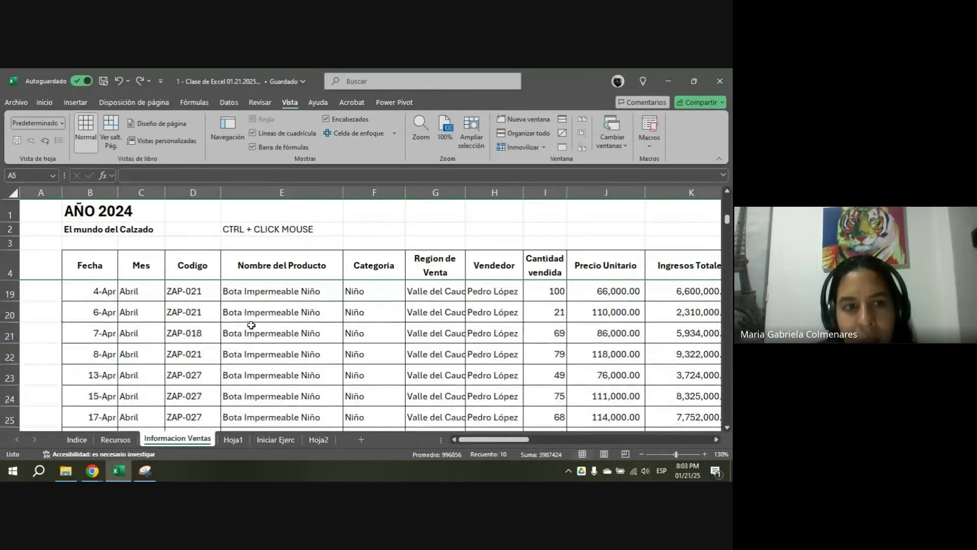
{"action": "left_click_drag", "start_coordinate": [84, 273], "coordinate": [660, 269]}
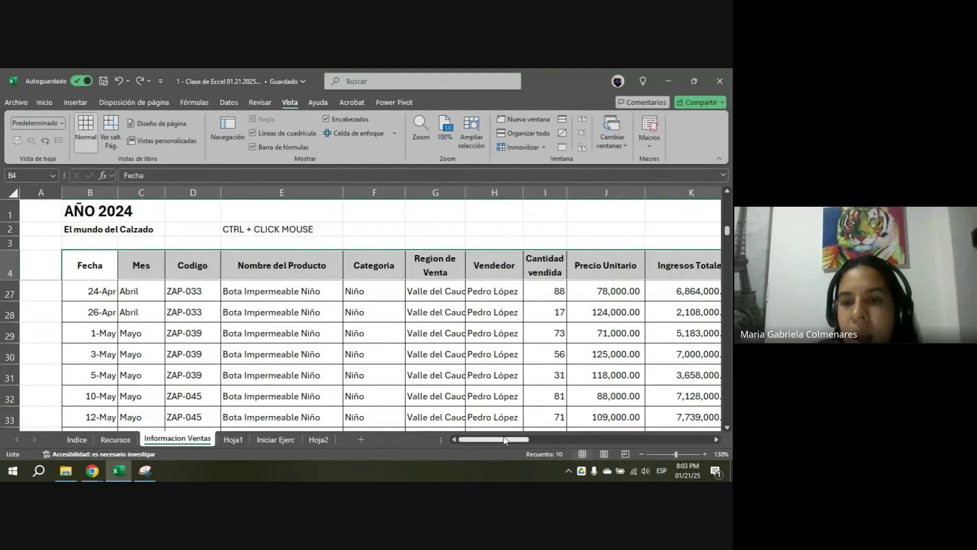
{"action": "mouse_move", "coordinate": [504, 439]}
{"action": "left_mouse_down"}
{"action": "mouse_move", "coordinate": [522, 439]}
{"action": "mouse_move", "coordinate": [513, 438]}
{"action": "left_mouse_up"}
{"action": "scroll", "coordinate": [351, 349], "scroll_direction": "down", "scroll_amount": 4}
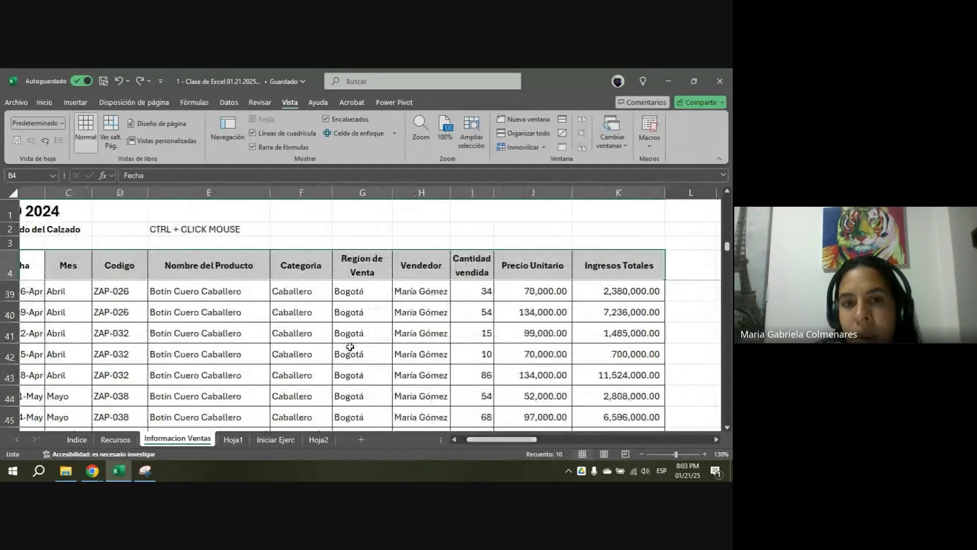
{"action": "left_click", "coordinate": [363, 192]}
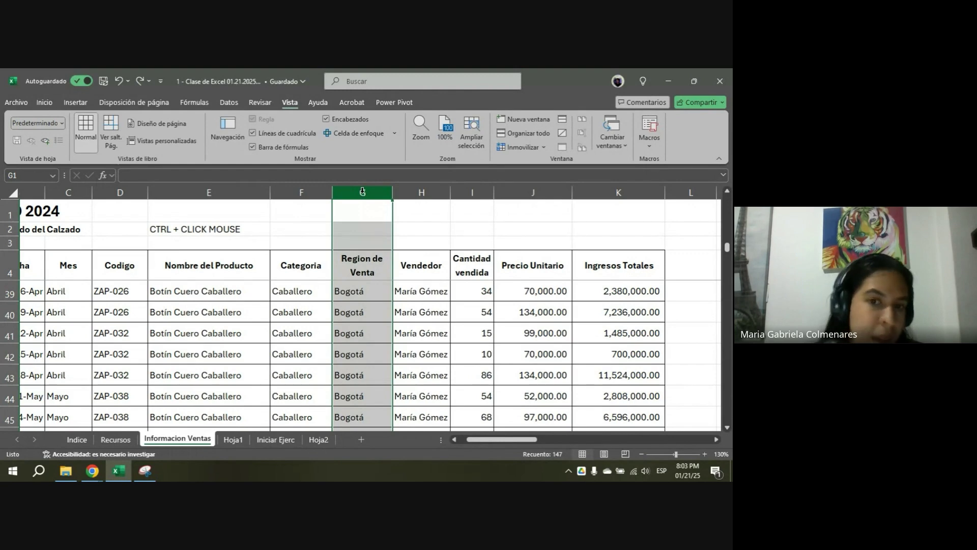
{"action": "scroll", "coordinate": [371, 349], "scroll_direction": "down", "scroll_amount": 2}
{"action": "left_click", "coordinate": [420, 266]}
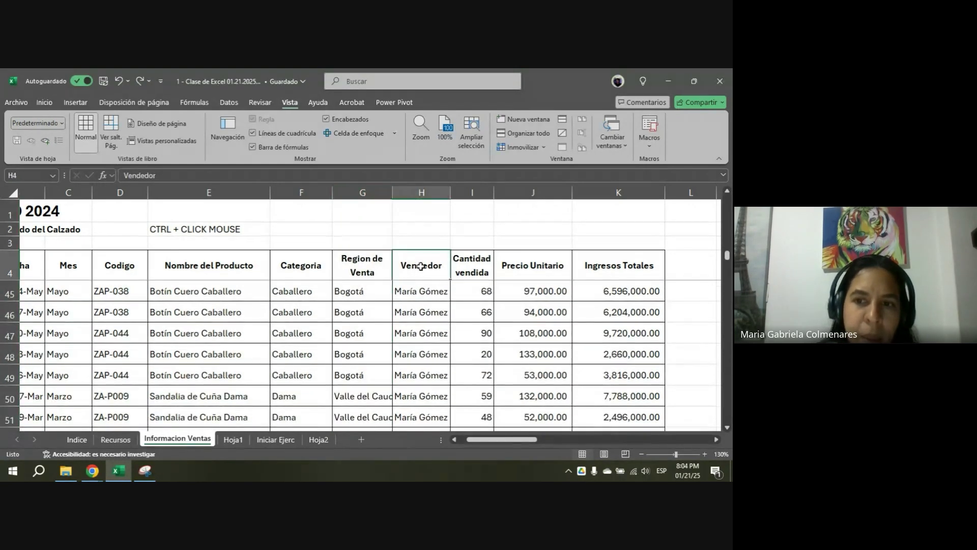
{"action": "scroll", "coordinate": [472, 300], "scroll_direction": "down", "scroll_amount": 1}
{"action": "left_click_drag", "start_coordinate": [496, 441], "coordinate": [491, 442]}
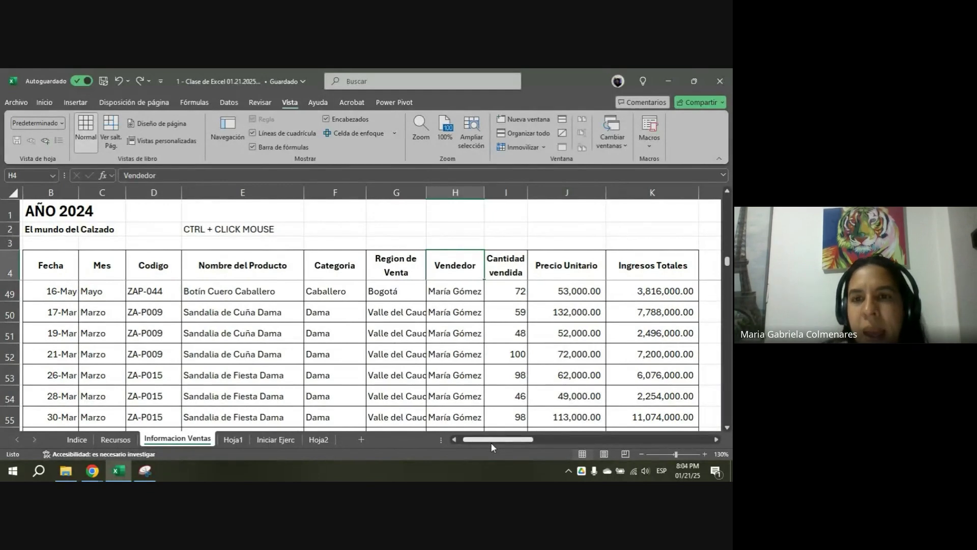
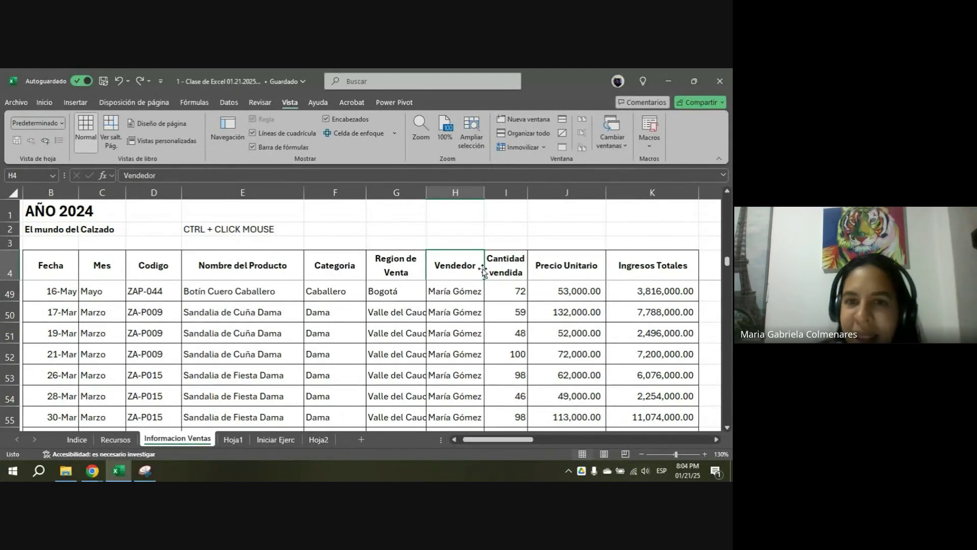
- Select the headings B4:K4, return to the first record, and go through its fields from Fecha to Categoria
{"action": "left_click", "coordinate": [400, 226]}
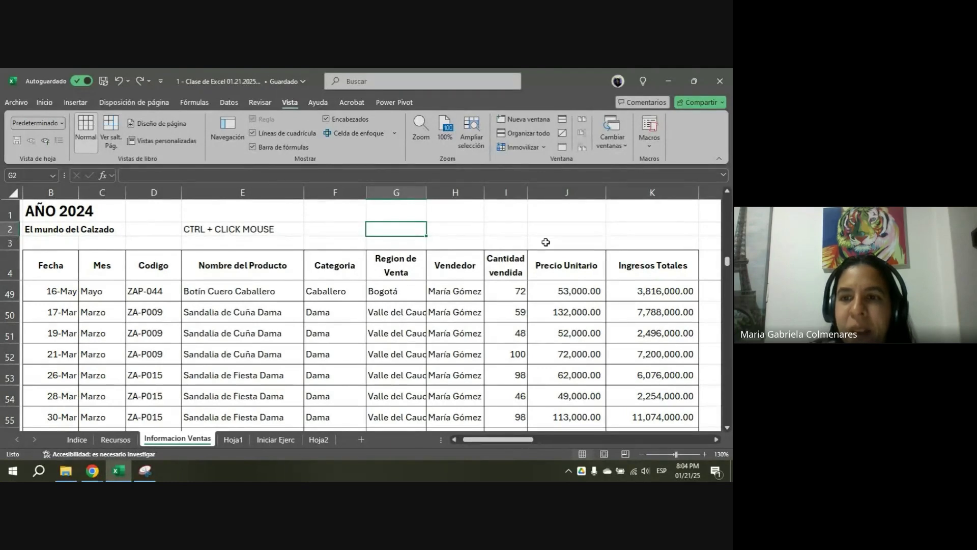
{"action": "left_click", "coordinate": [66, 275]}
{"action": "key", "text": "ctrl+shift+Right"}
{"action": "scroll", "coordinate": [258, 322], "scroll_direction": "up", "scroll_amount": 15}
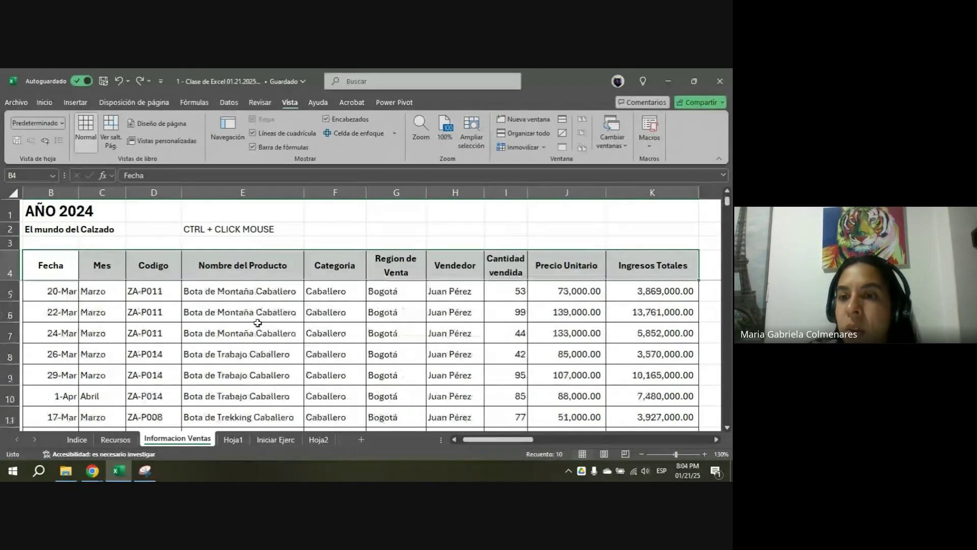
{"action": "left_click", "coordinate": [46, 293]}
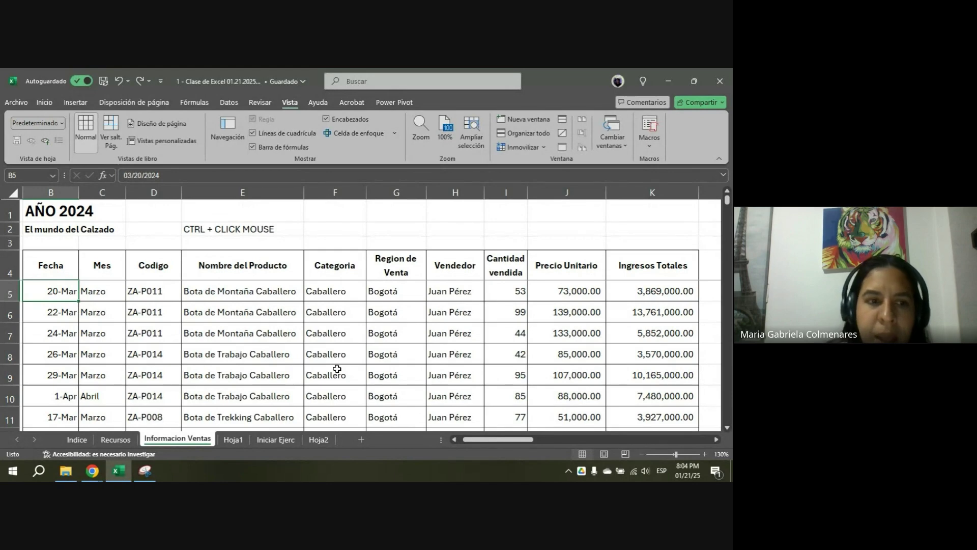
{"action": "key", "text": "Right"}
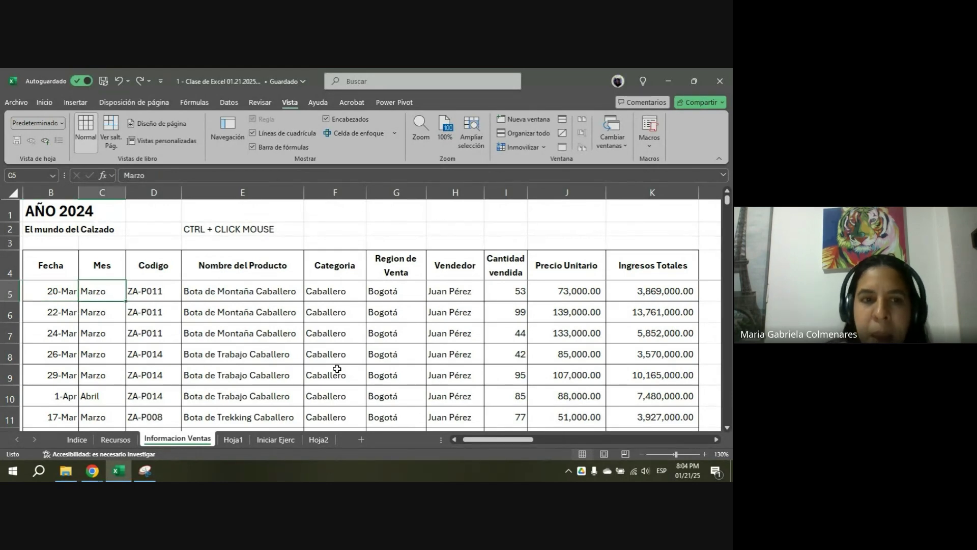
{"action": "key", "text": "Right"}
{"action": "key", "text": "Right"}
{"action": "key", "text": "Right"}
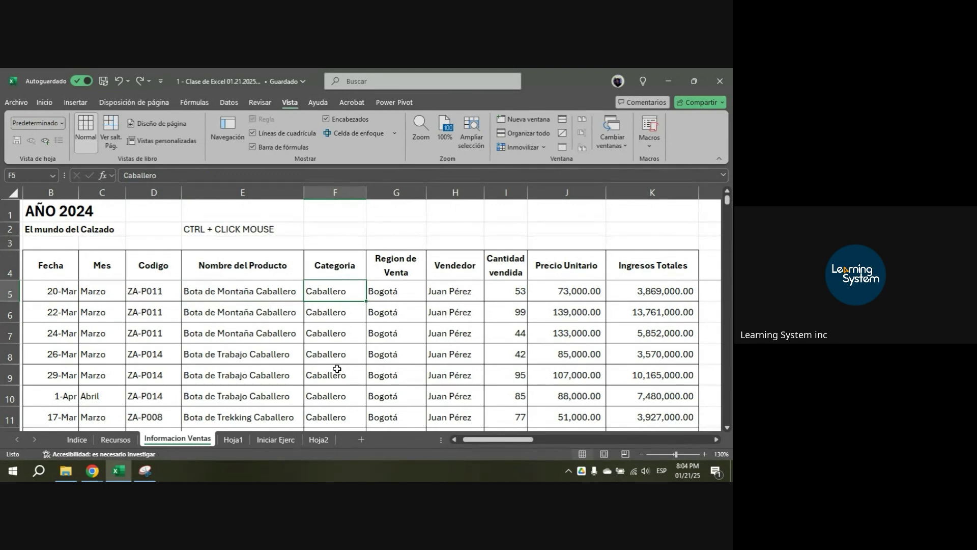
- Unfreeze the sheet's panes and check how the headings behave while going through the sales records
{"action": "left_click", "coordinate": [410, 245]}
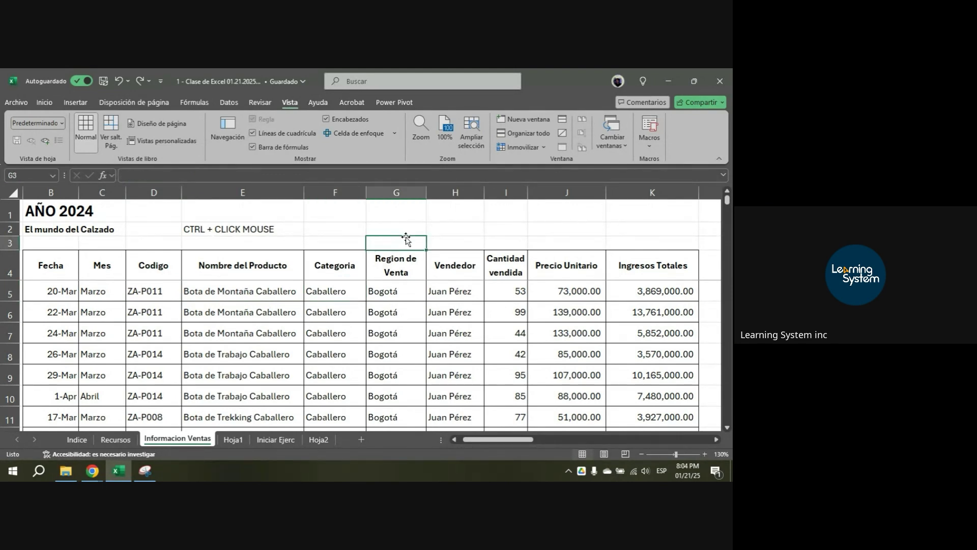
{"action": "left_click", "coordinate": [532, 148]}
{"action": "left_click", "coordinate": [546, 170]}
{"action": "left_click", "coordinate": [452, 336]}
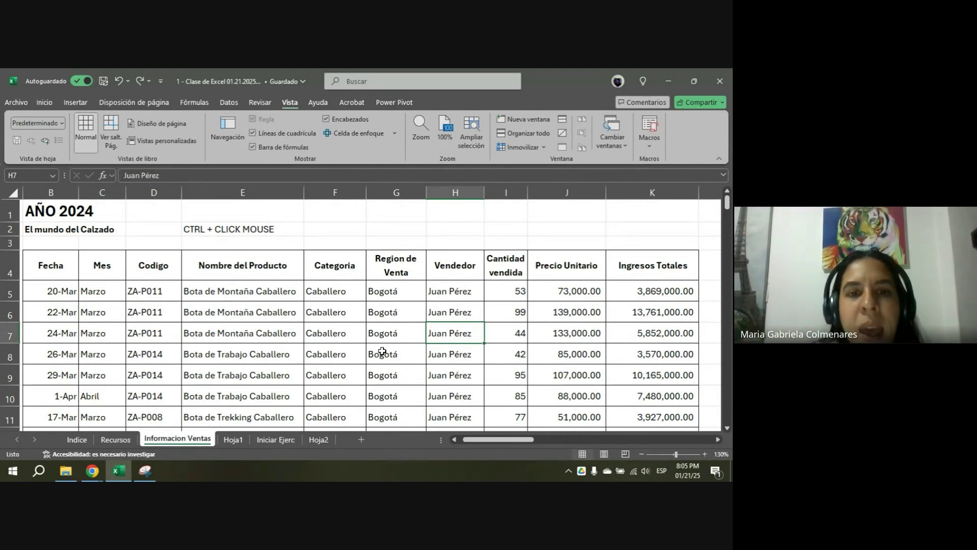
{"action": "scroll", "coordinate": [307, 313], "scroll_direction": "down", "scroll_amount": 3}
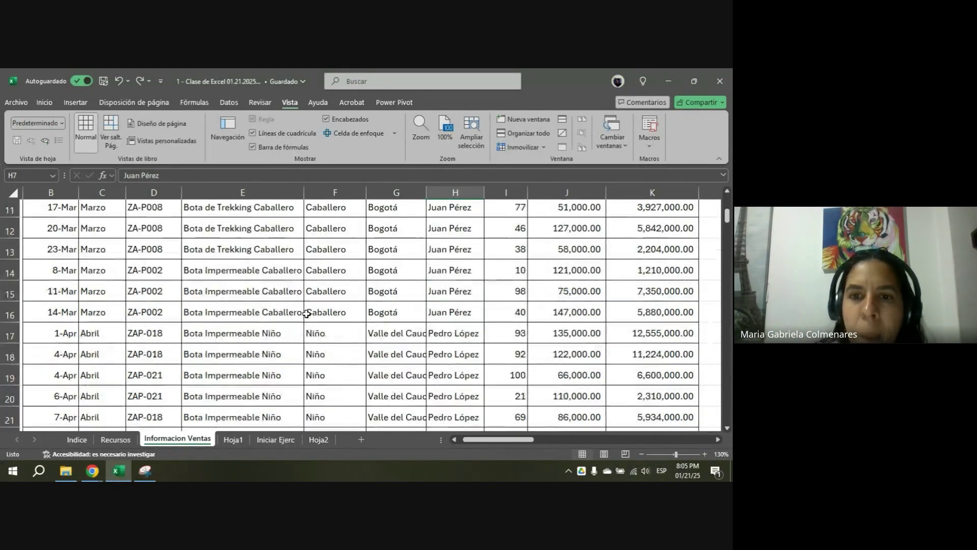
{"action": "scroll", "coordinate": [306, 314], "scroll_direction": "up", "scroll_amount": 3}
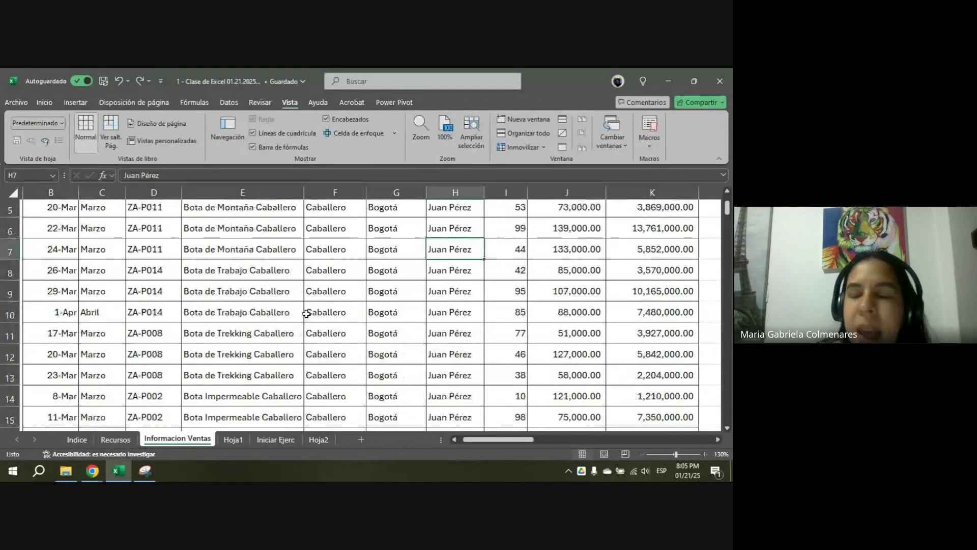
{"action": "scroll", "coordinate": [307, 314], "scroll_direction": "down", "scroll_amount": 3}
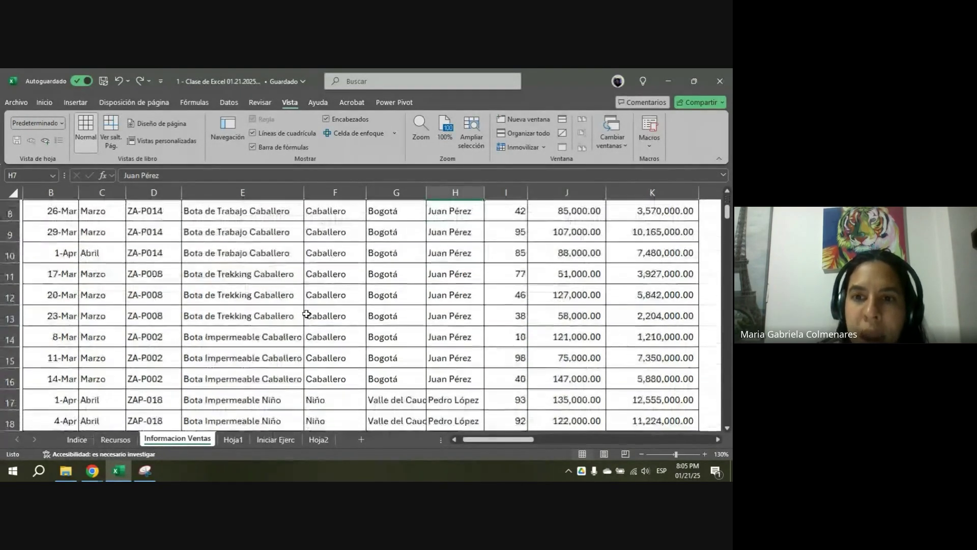
{"action": "scroll", "coordinate": [307, 314], "scroll_direction": "up", "scroll_amount": 3}
{"action": "scroll", "coordinate": [307, 314], "scroll_direction": "down", "scroll_amount": 13}
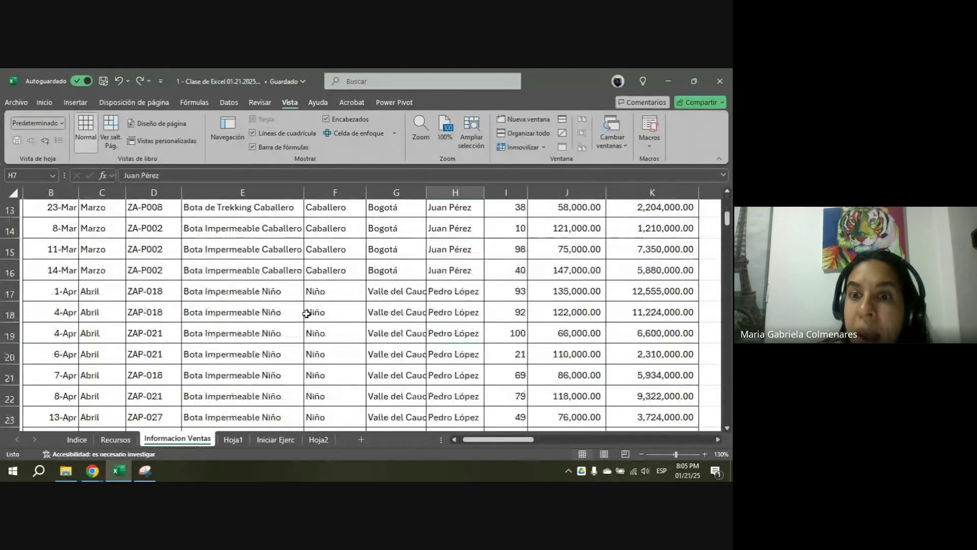
- Select the whole column I from a record in row 39 and go back up to identify its heading
{"action": "left_click", "coordinate": [508, 308]}
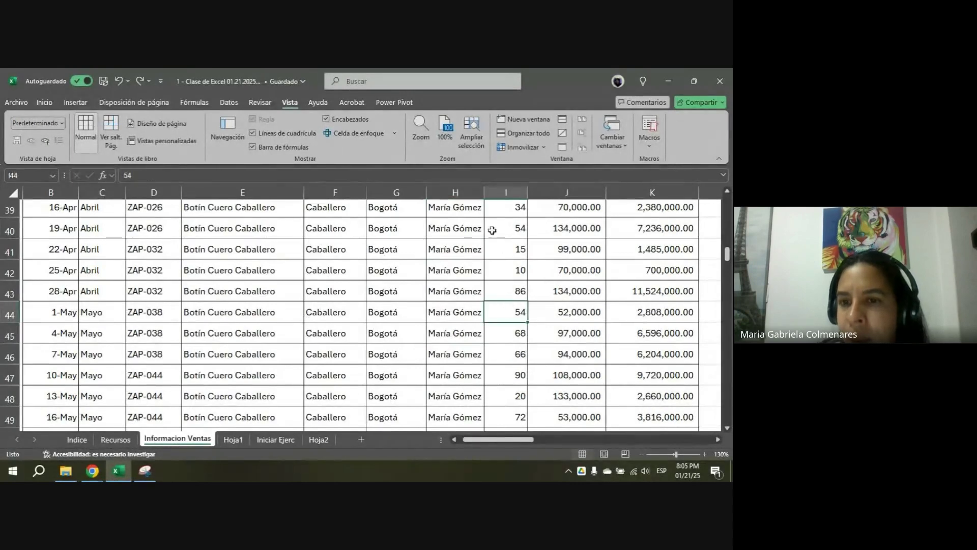
{"action": "left_click", "coordinate": [495, 209]}
{"action": "key", "text": "ctrl+shift+Down"}
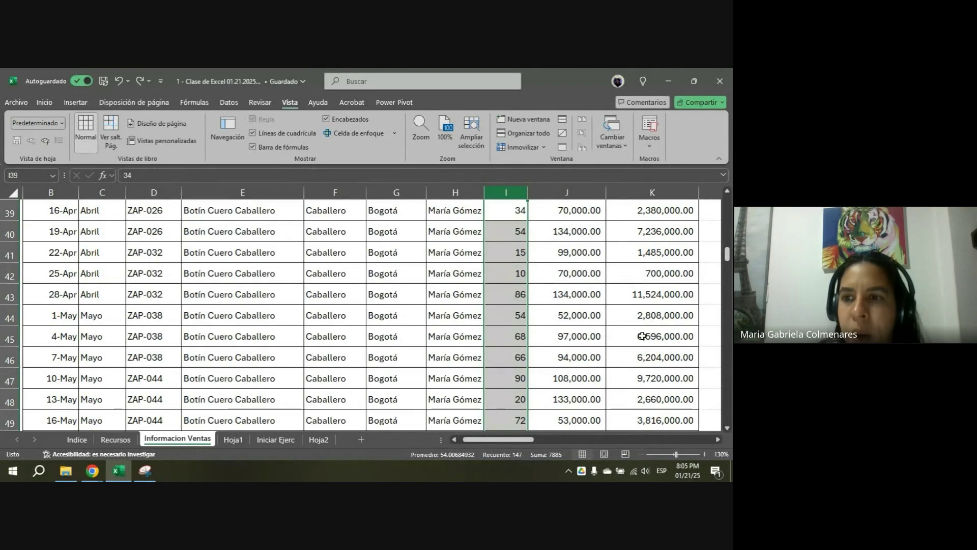
{"action": "scroll", "coordinate": [565, 293], "scroll_direction": "up", "scroll_amount": 3}
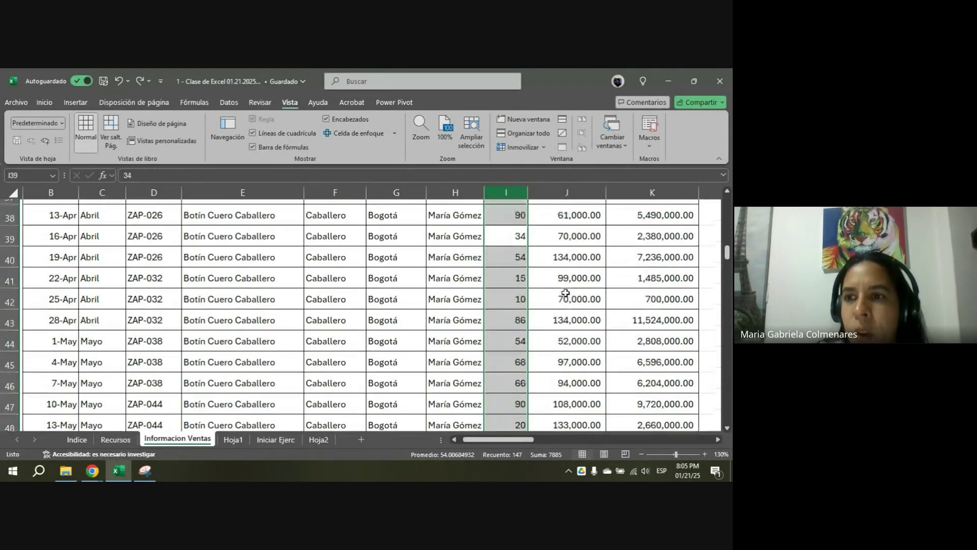
{"action": "scroll", "coordinate": [565, 294], "scroll_direction": "up", "scroll_amount": 9}
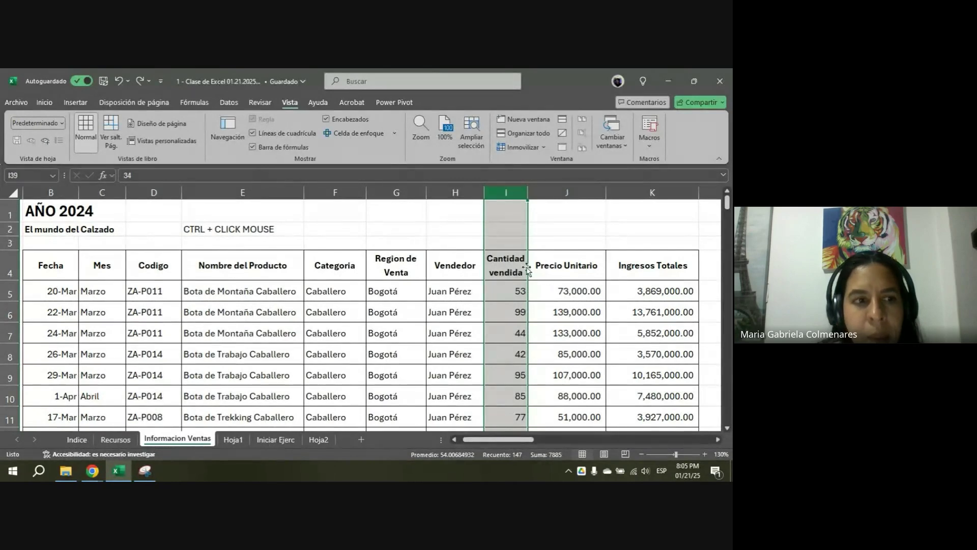
- Freeze the panes above row 5 again so the title and the row 4 headings stay in view
{"action": "left_click", "coordinate": [10, 289]}
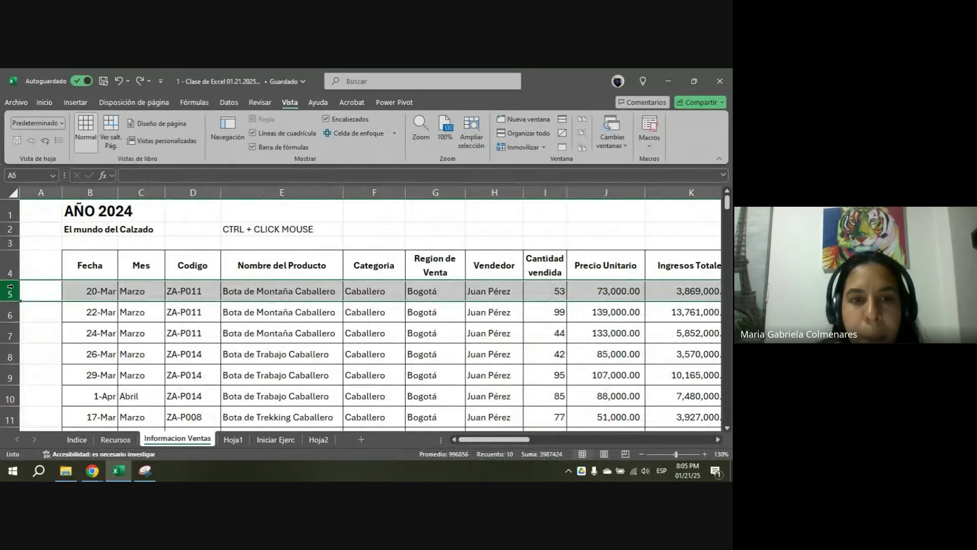
{"action": "left_click_drag", "start_coordinate": [478, 444], "coordinate": [481, 444]}
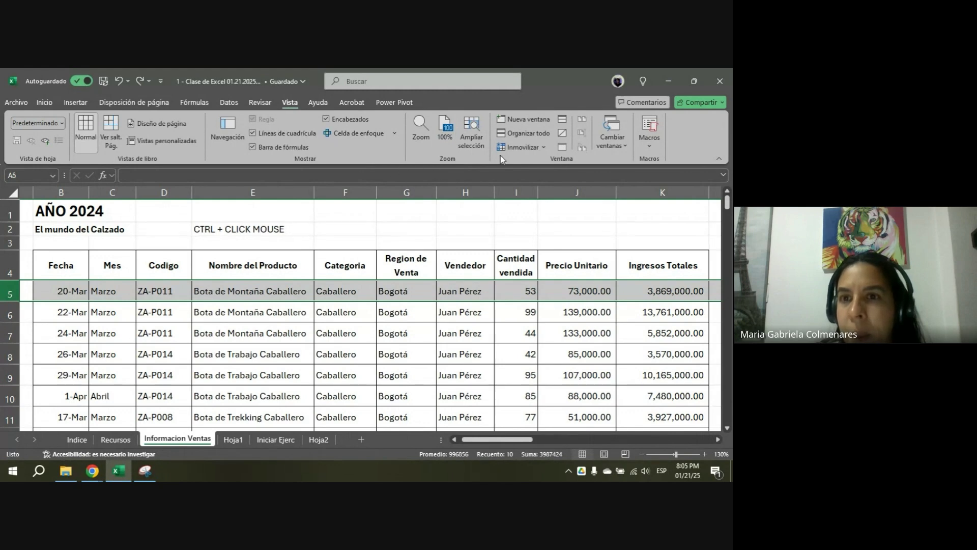
{"action": "left_click", "coordinate": [543, 149]}
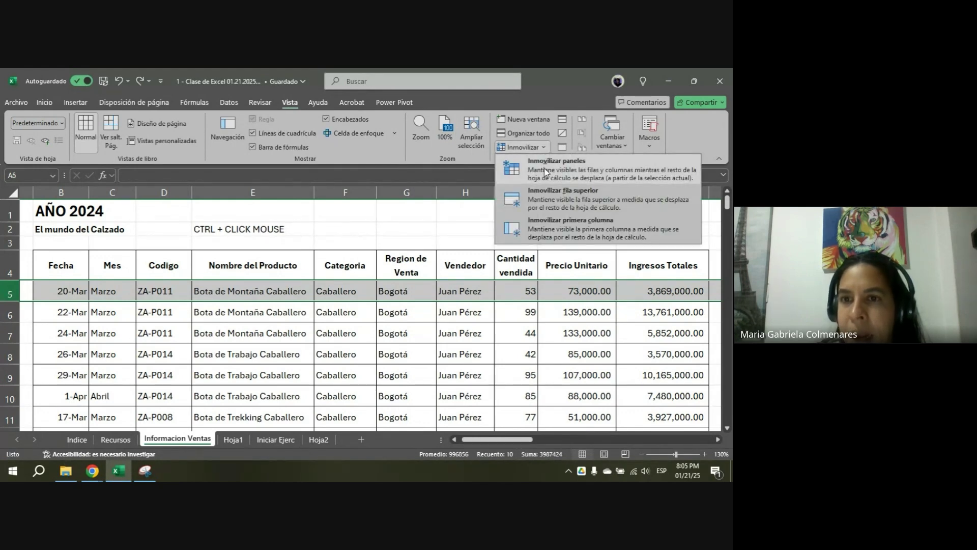
{"action": "left_click", "coordinate": [544, 171]}
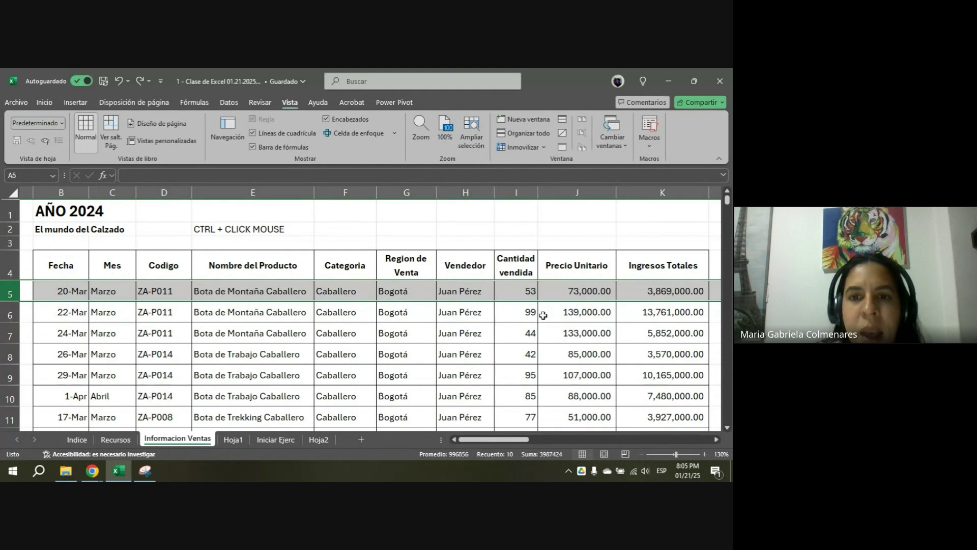
- Check that the frozen headings match the sales records down to about row 89
{"action": "left_click", "coordinate": [254, 330]}
{"action": "scroll", "coordinate": [254, 330], "scroll_direction": "down", "scroll_amount": 5}
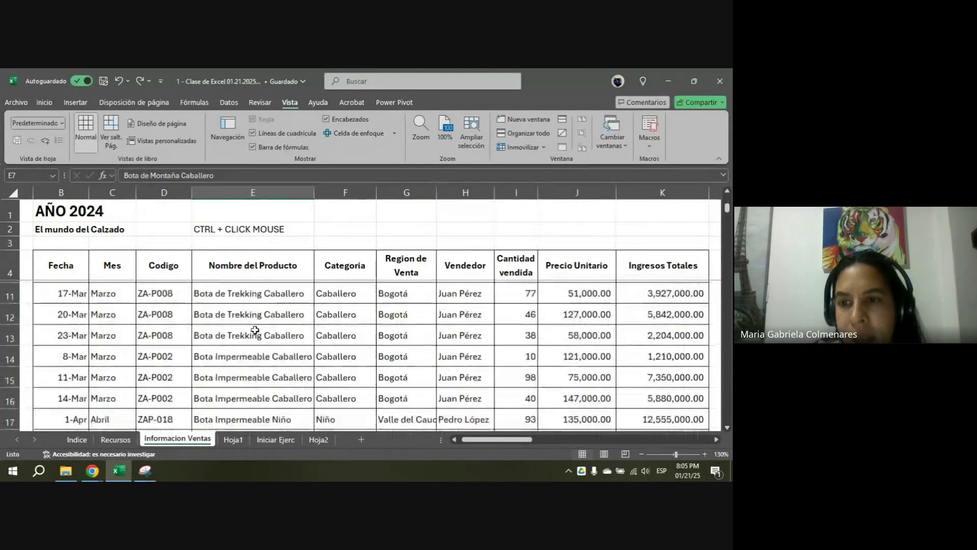
{"action": "scroll", "coordinate": [255, 330], "scroll_direction": "down", "scroll_amount": 7}
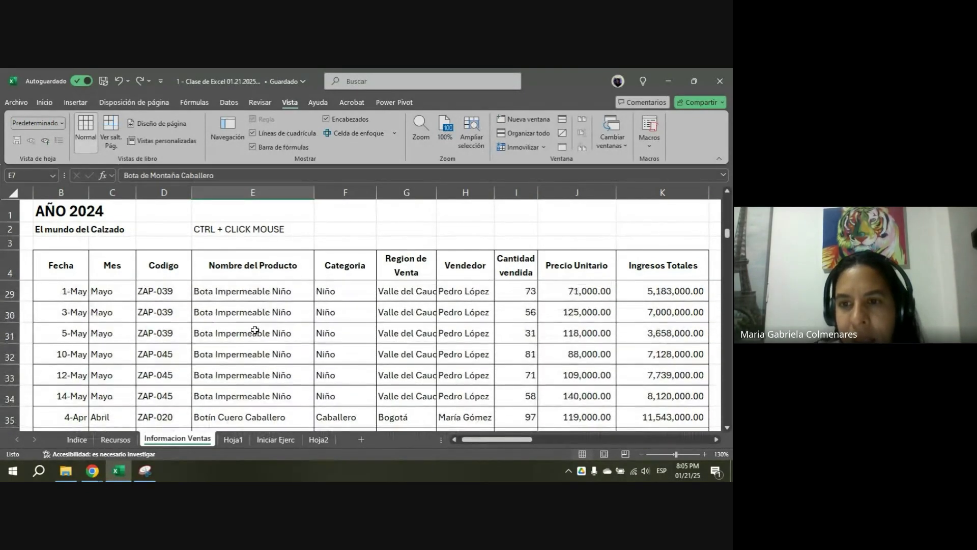
{"action": "scroll", "coordinate": [254, 330], "scroll_direction": "down", "scroll_amount": 10}
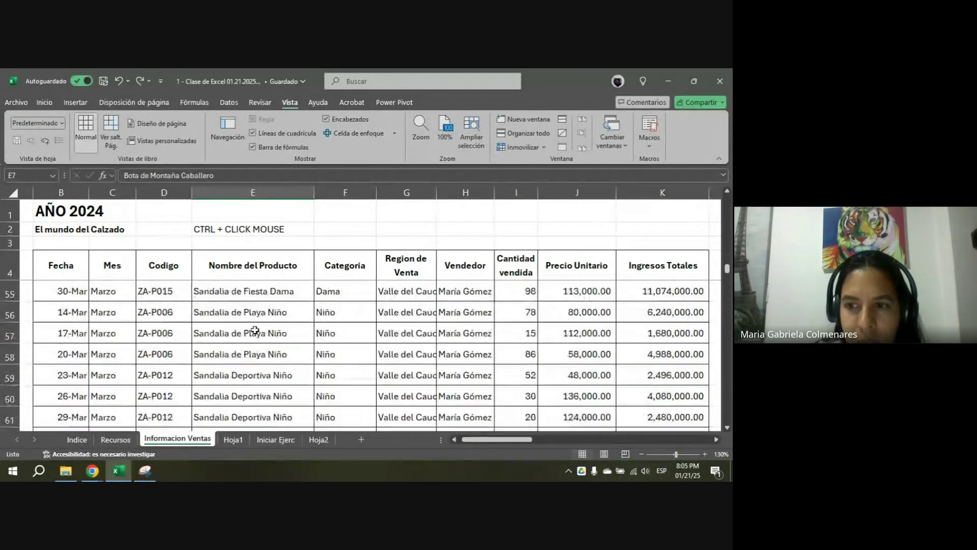
{"action": "scroll", "coordinate": [255, 330], "scroll_direction": "down", "scroll_amount": 10}
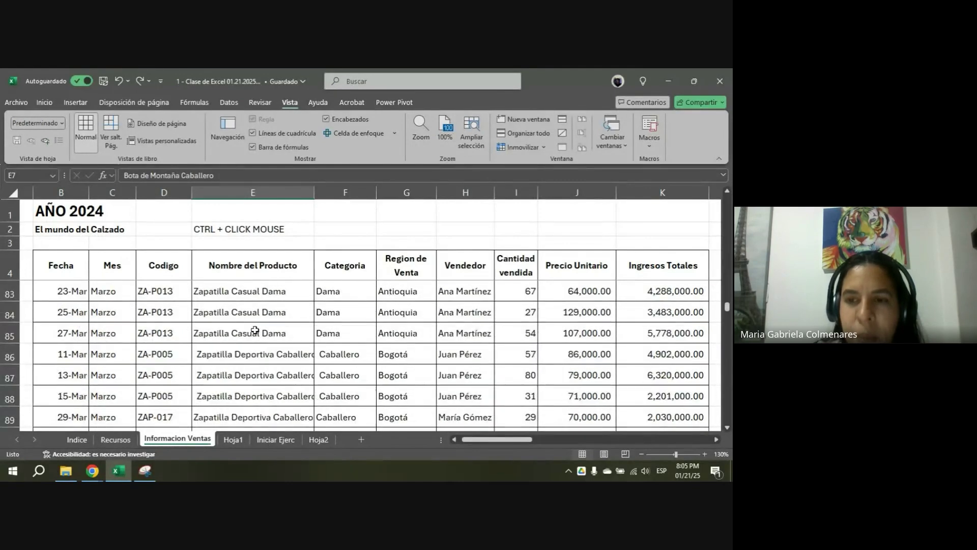
- Widen the Region de Venta column so that Valle del Cauca fits in full in the last sales records
{"action": "scroll", "coordinate": [255, 329], "scroll_direction": "down", "scroll_amount": 13}
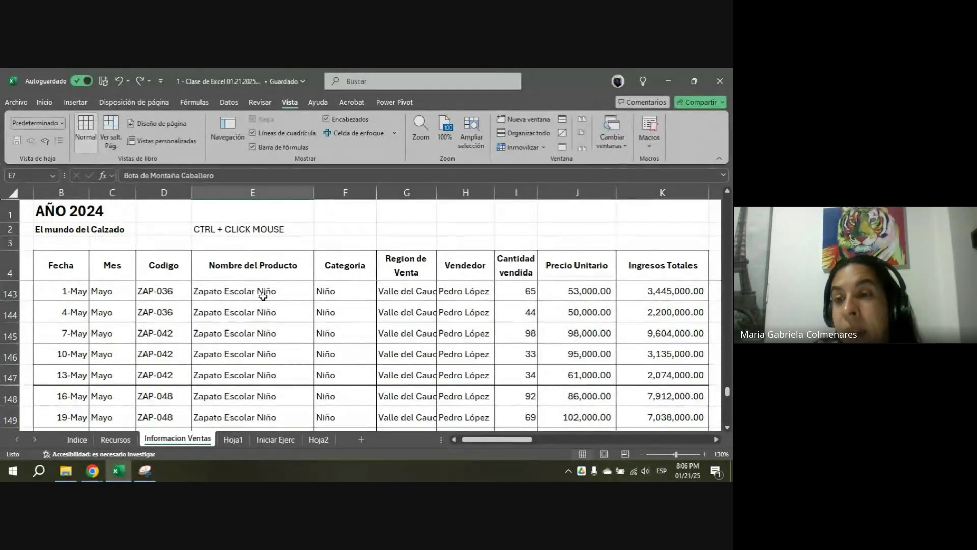
{"action": "scroll", "coordinate": [312, 332], "scroll_direction": "down", "scroll_amount": 2}
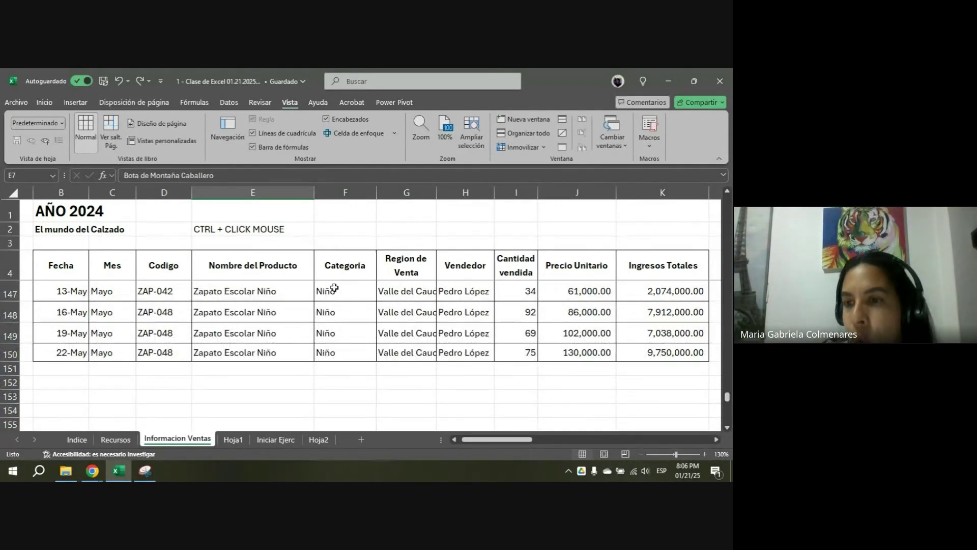
{"action": "scroll", "coordinate": [357, 300], "scroll_direction": "up", "scroll_amount": 3}
{"action": "scroll", "coordinate": [369, 310], "scroll_direction": "down", "scroll_amount": 3}
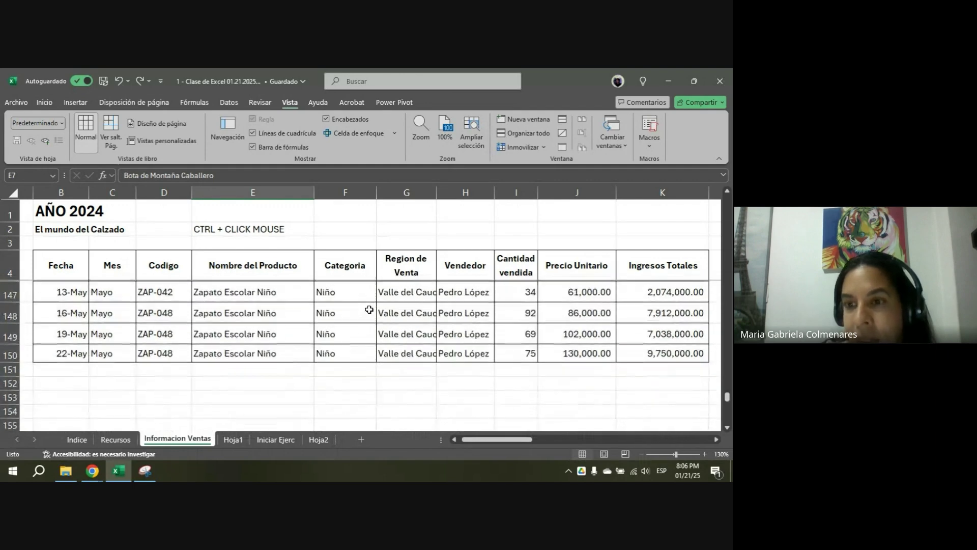
{"action": "scroll", "coordinate": [369, 310], "scroll_direction": "up", "scroll_amount": 1}
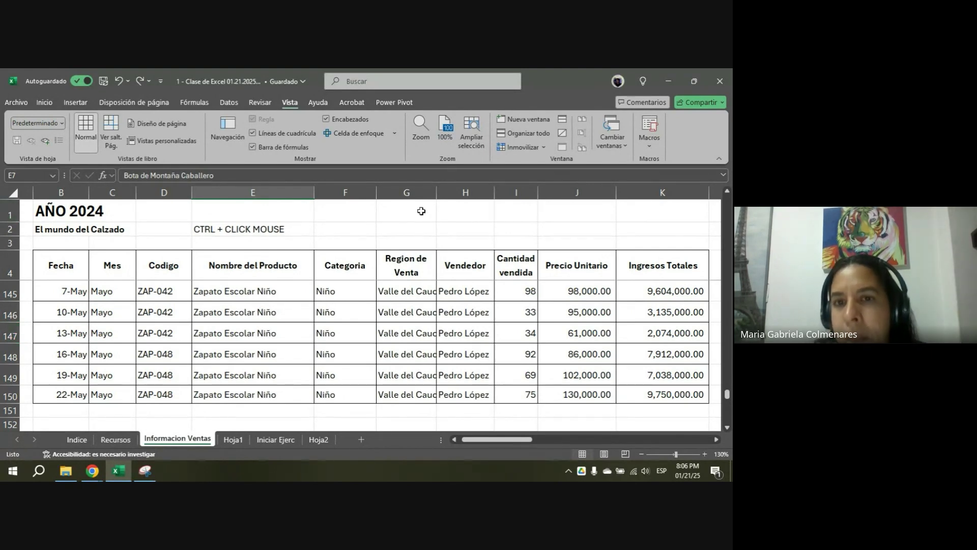
{"action": "left_click_drag", "start_coordinate": [439, 198], "coordinate": [451, 198]}
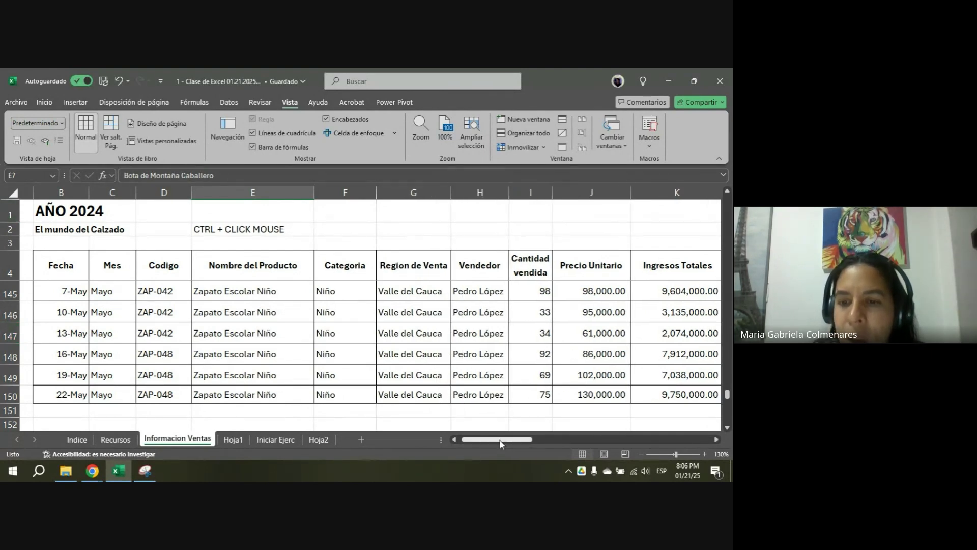
- Check the unit price and the Ingresos Totales formula in row 145, and select the totals in K145:K150
{"action": "left_click_drag", "start_coordinate": [500, 440], "coordinate": [521, 440]}
{"action": "left_click", "coordinate": [412, 291]}
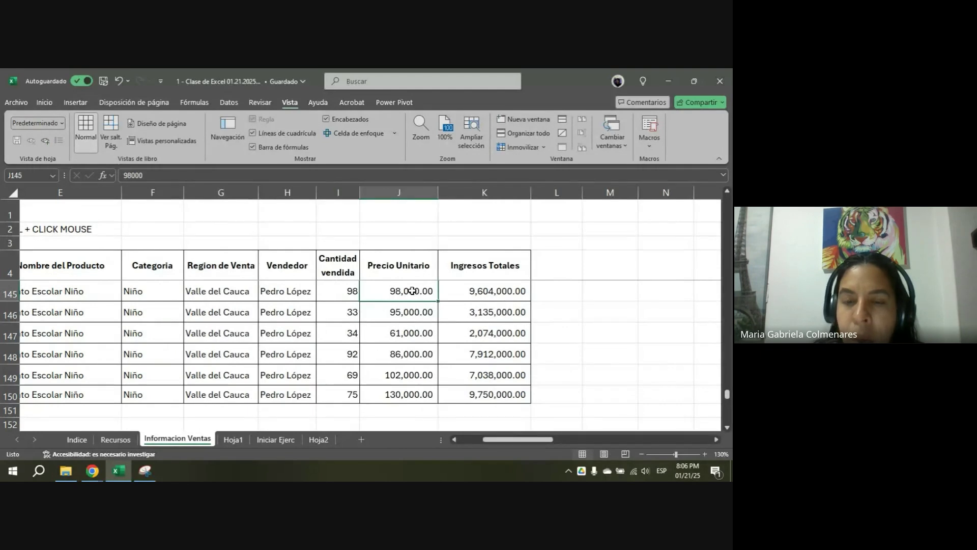
{"action": "left_click", "coordinate": [483, 291]}
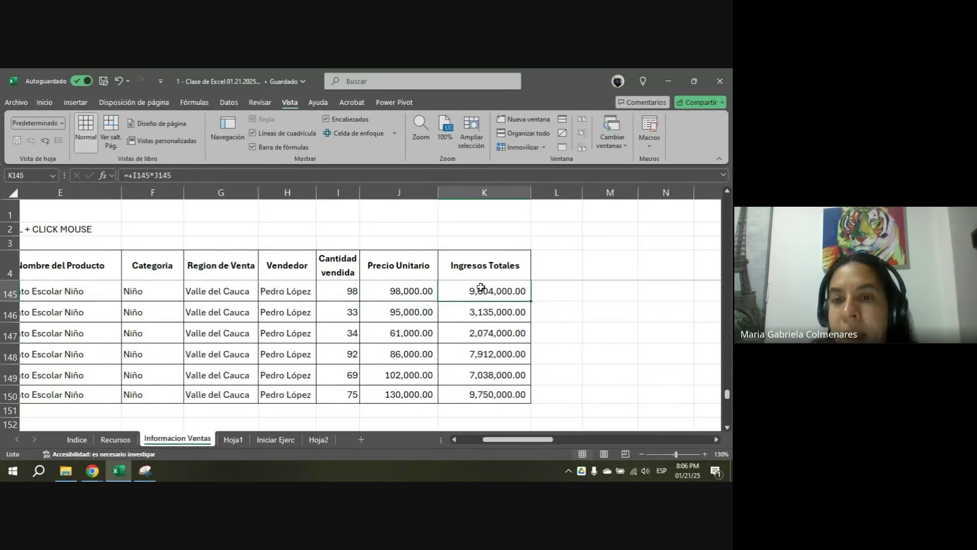
{"action": "left_click_drag", "start_coordinate": [474, 291], "coordinate": [477, 388]}
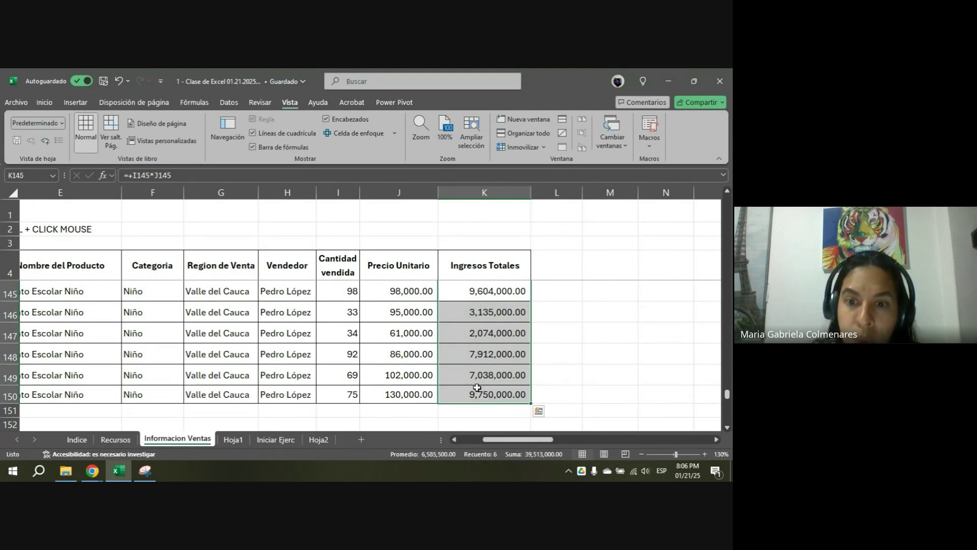
- Select the whole Ingresos Totales column and look at its sum in the status bar
{"action": "scroll", "coordinate": [305, 330], "scroll_direction": "left", "scroll_amount": 3}
{"action": "left_click", "coordinate": [94, 332]}
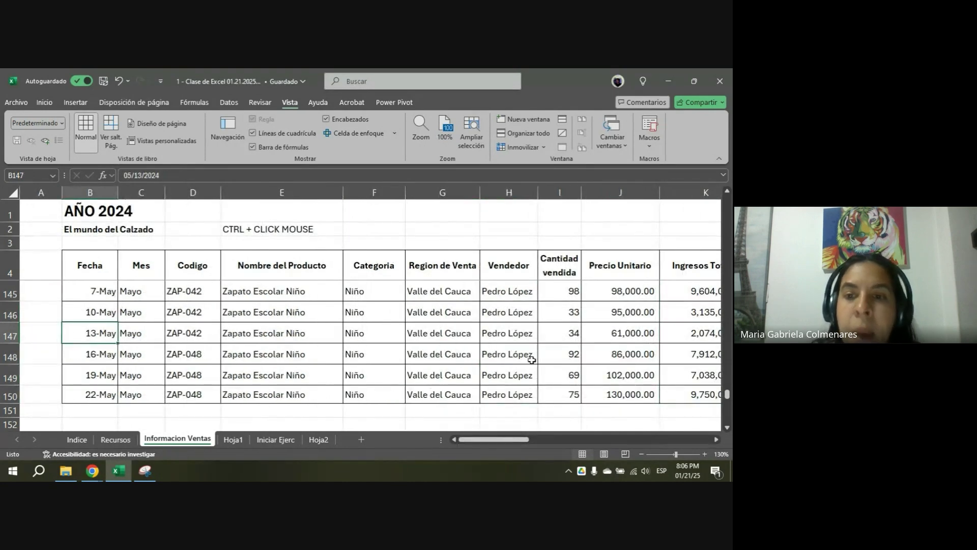
{"action": "scroll", "coordinate": [487, 447], "scroll_direction": "right", "scroll_amount": 5}
{"action": "left_click", "coordinate": [440, 354]}
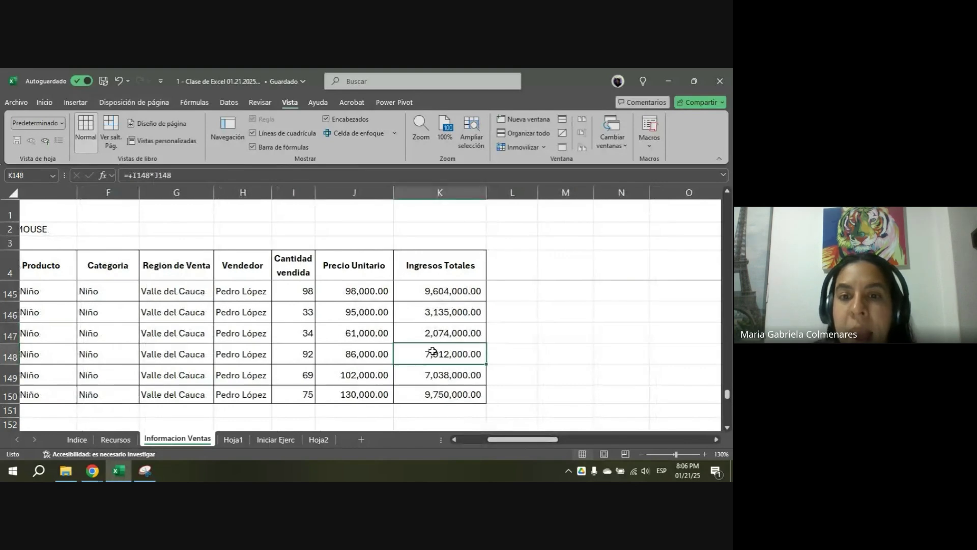
{"action": "left_click", "coordinate": [437, 192]}
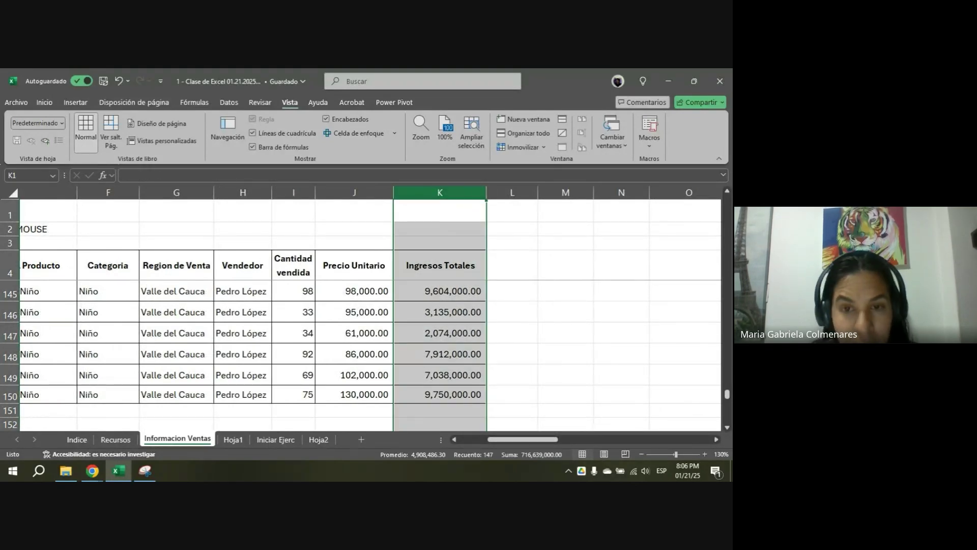
{"action": "left_click", "coordinate": [347, 351]}
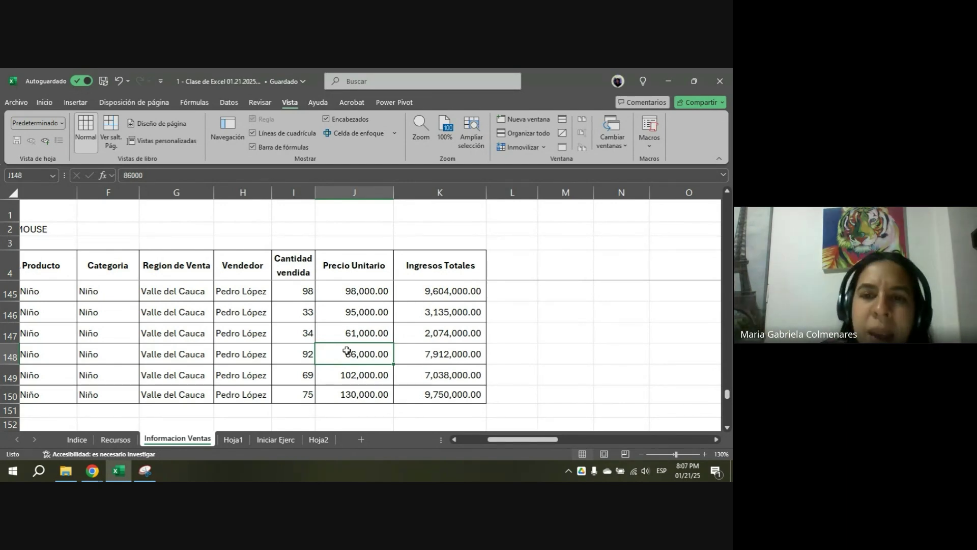
{"action": "left_click", "coordinate": [454, 198]}
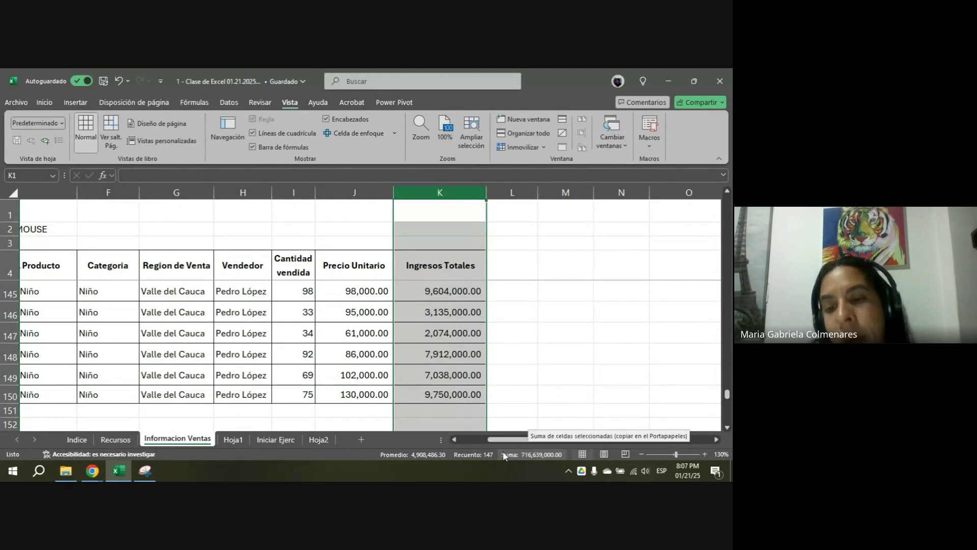
- Add the Máxima calculation to the status bar for the selected Ingresos Totales column
{"action": "right_click", "coordinate": [341, 453]}
{"action": "left_click", "coordinate": [332, 453]}
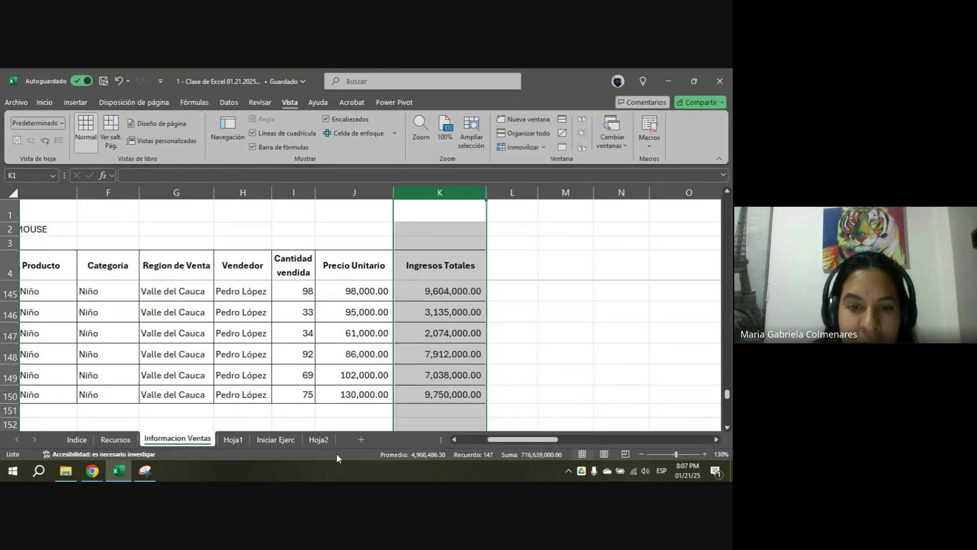
{"action": "right_click", "coordinate": [337, 453]}
{"action": "scroll", "coordinate": [425, 429], "scroll_direction": "down", "scroll_amount": 2}
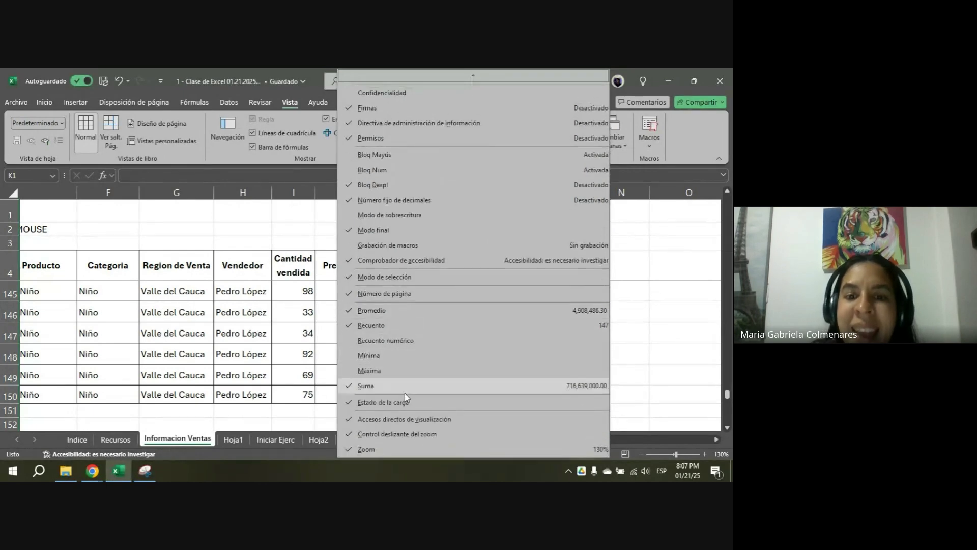
{"action": "scroll", "coordinate": [408, 407], "scroll_direction": "up", "scroll_amount": 2}
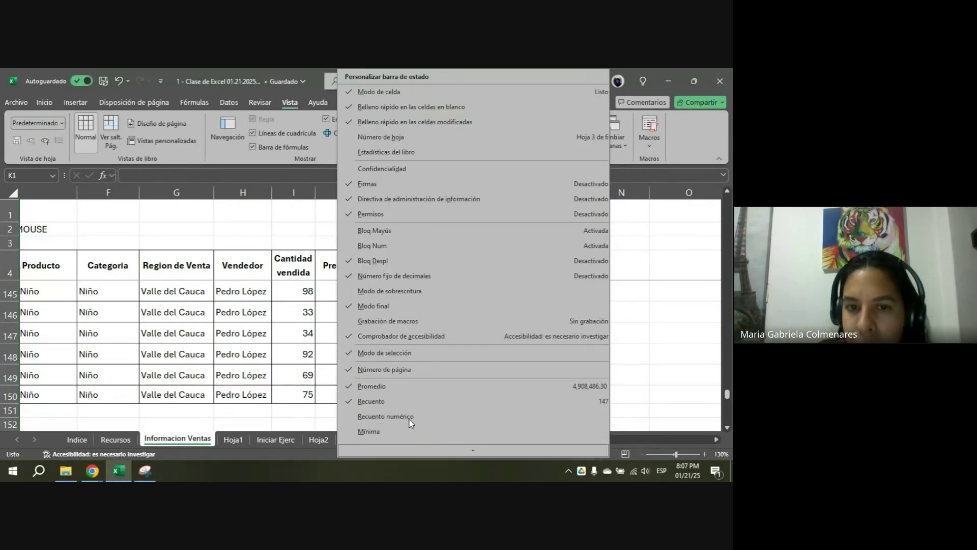
{"action": "scroll", "coordinate": [411, 421], "scroll_direction": "down", "scroll_amount": 2}
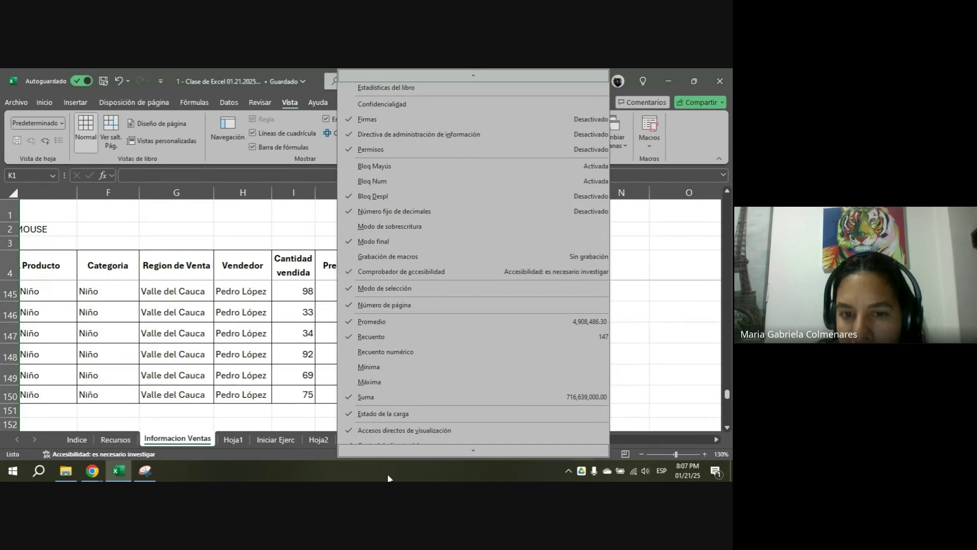
{"action": "left_click", "coordinate": [374, 382]}
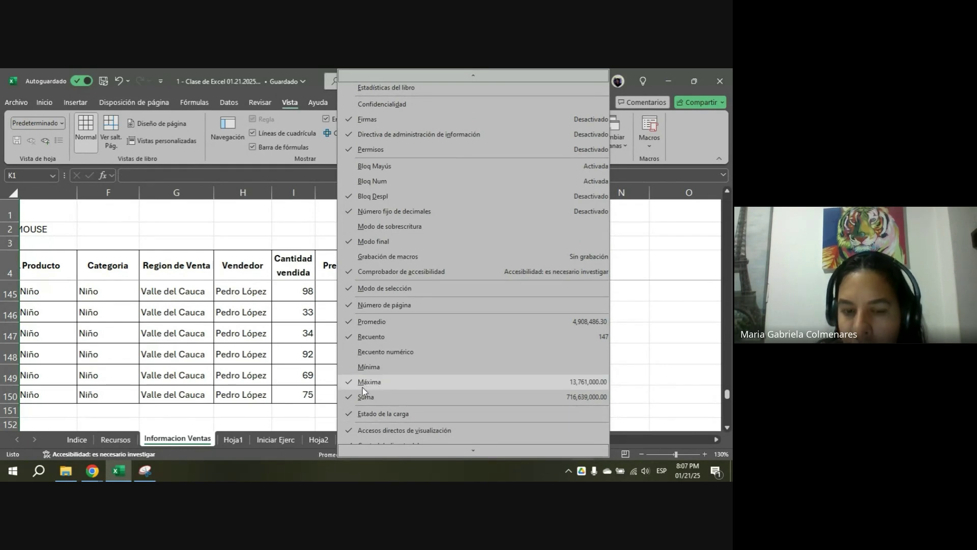
{"action": "left_click", "coordinate": [293, 453]}
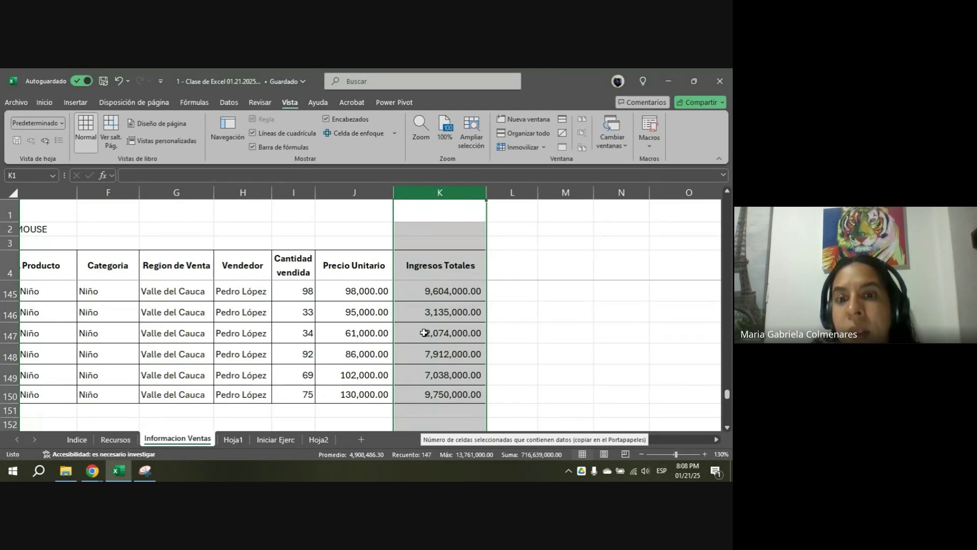
- Reselect the Ingresos Totales column and remove the Máxima calculation from the status bar
{"action": "left_click", "coordinate": [419, 259]}
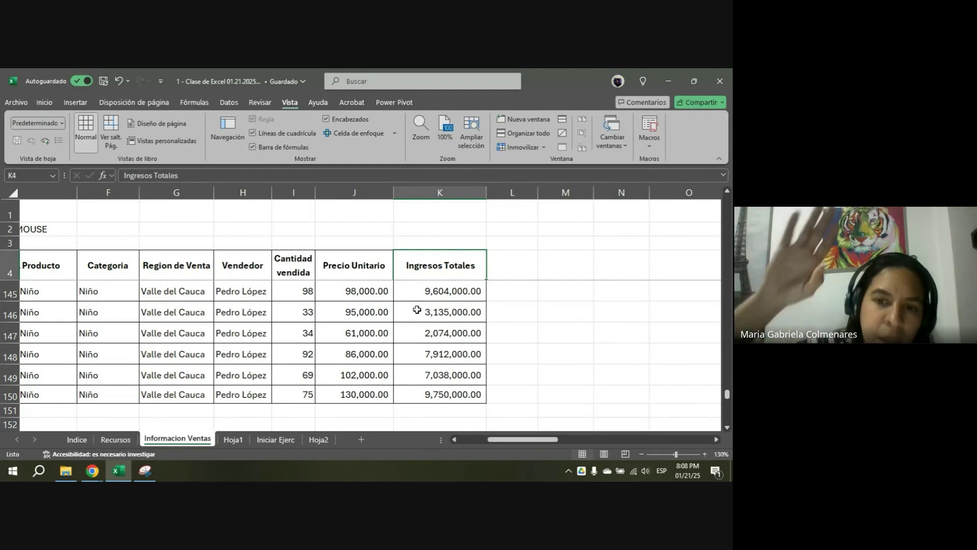
{"action": "left_click", "coordinate": [429, 192]}
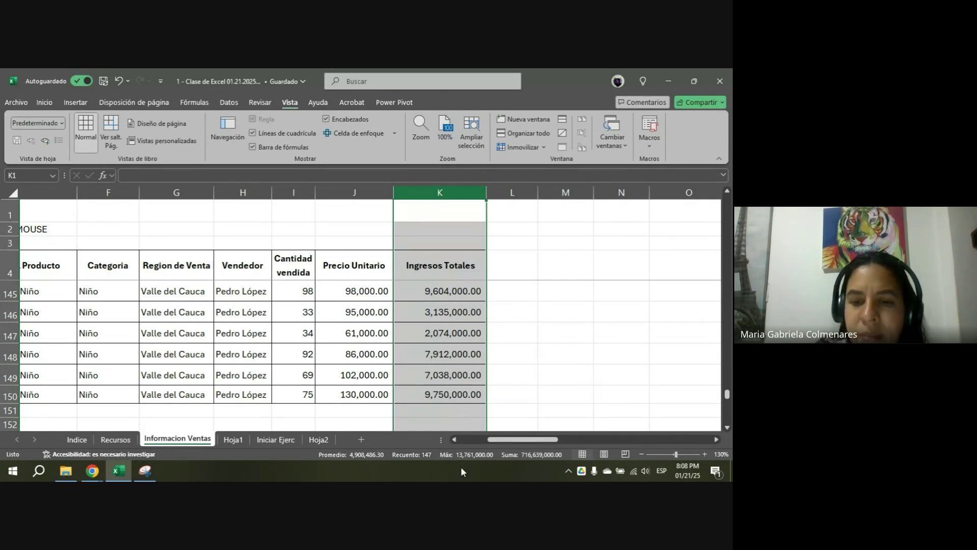
{"action": "right_click", "coordinate": [285, 456]}
{"action": "scroll", "coordinate": [434, 305], "scroll_direction": "down", "scroll_amount": 3}
{"action": "left_click", "coordinate": [615, 345]}
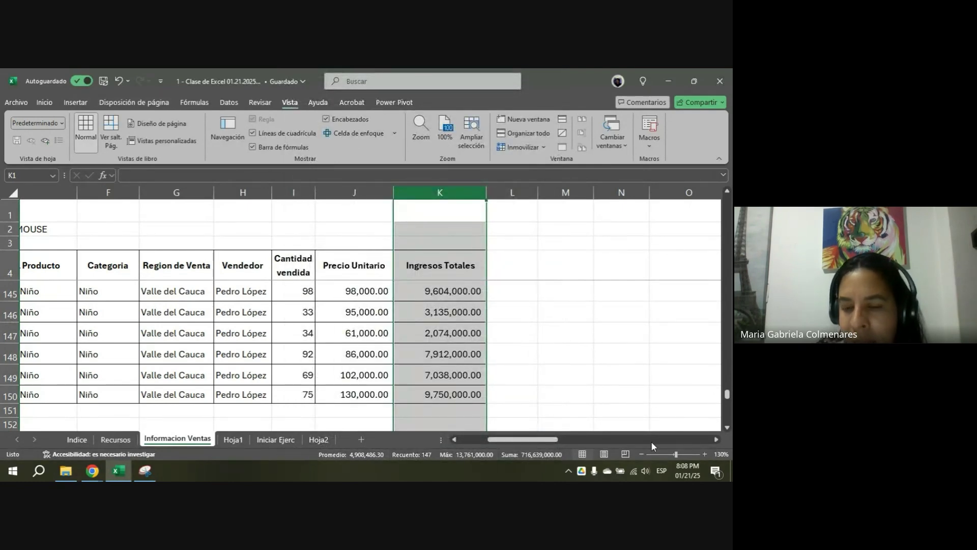
{"action": "right_click", "coordinate": [292, 455]}
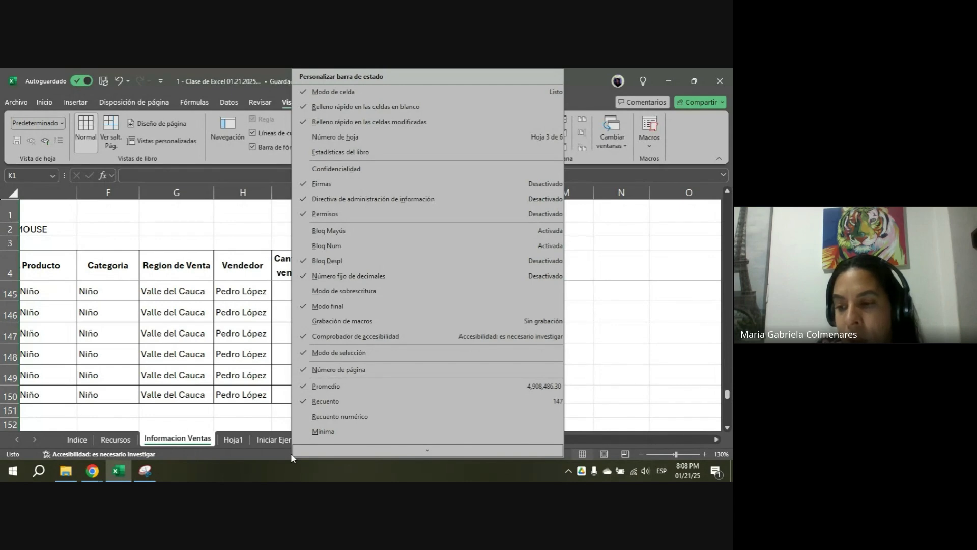
{"action": "mouse_move", "coordinate": [336, 450]}
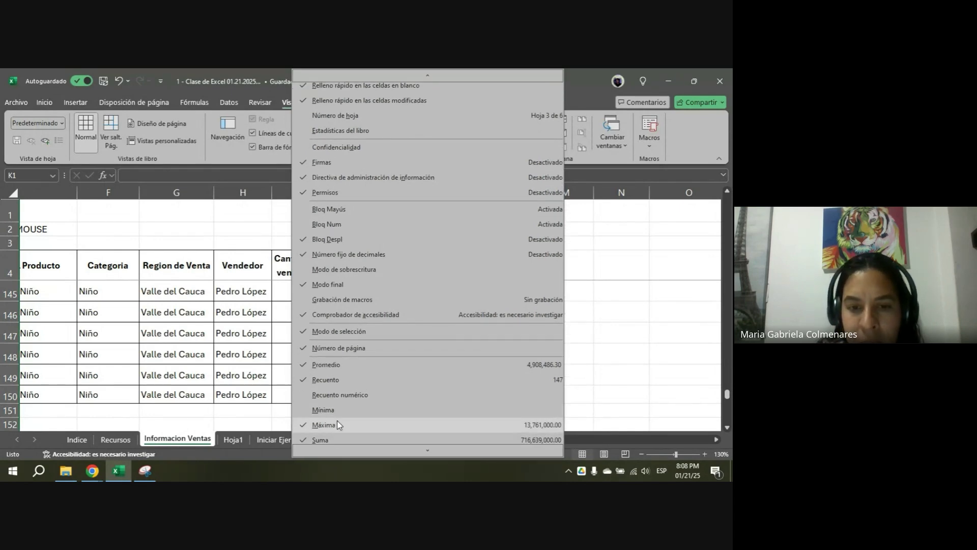
{"action": "left_click", "coordinate": [615, 352]}
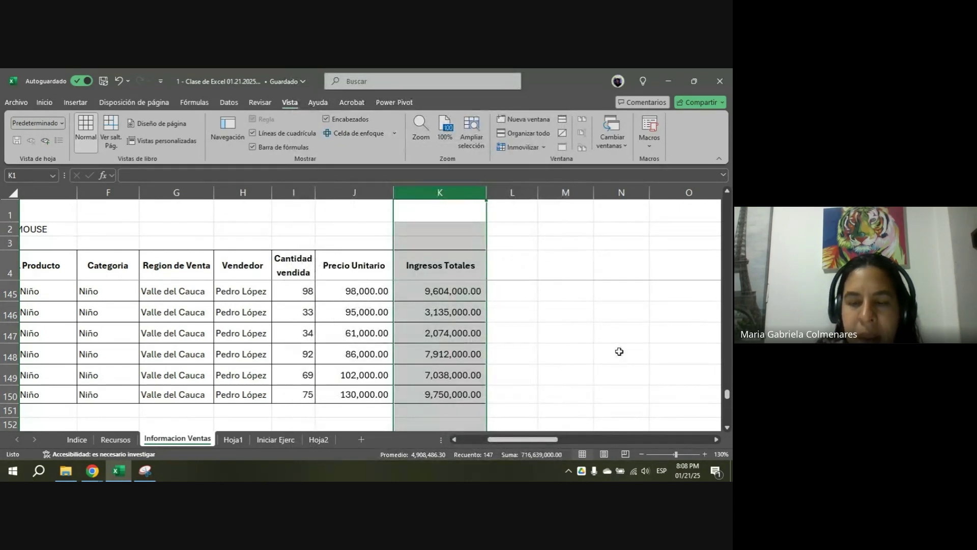
- Reselect column K and compare its status bar calculations with the end of the sales records
{"action": "left_click", "coordinate": [452, 316]}
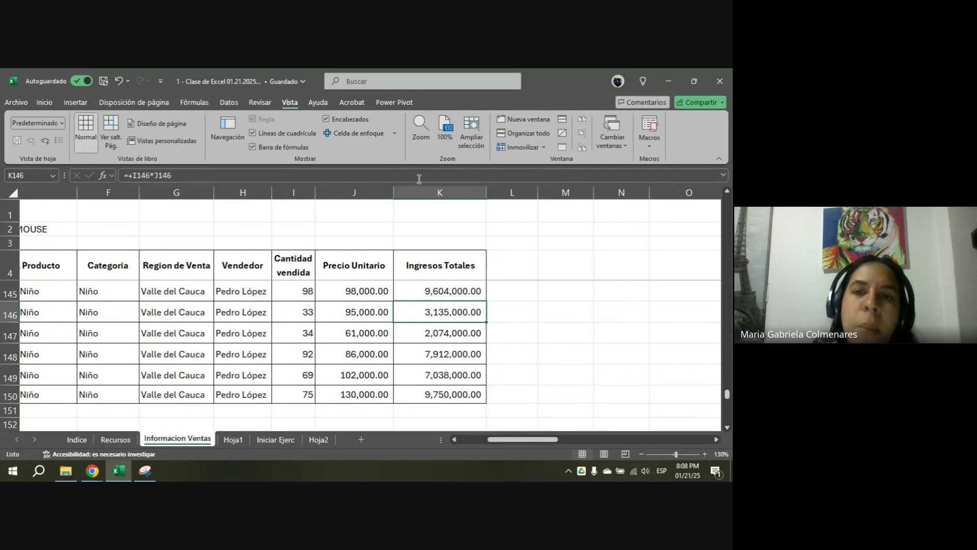
{"action": "left_click", "coordinate": [441, 192]}
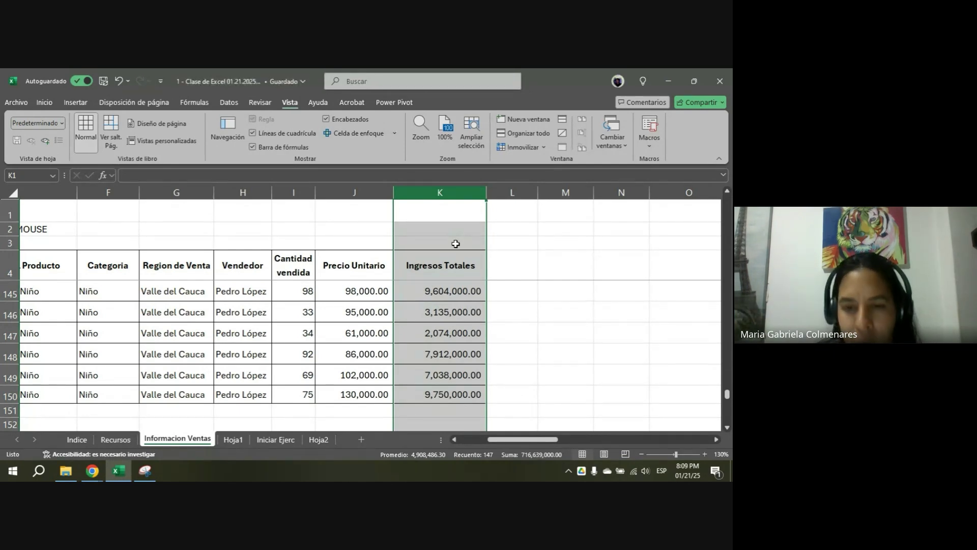
{"action": "scroll", "coordinate": [451, 264], "scroll_direction": "down", "scroll_amount": 1}
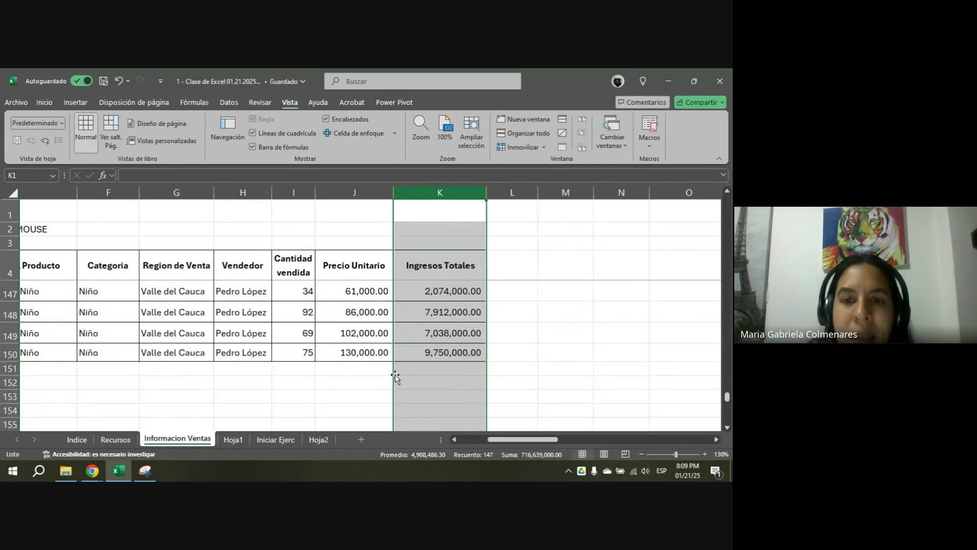
- Fill cell K151, directly below the last Ingresos Totales value, with light green
{"action": "left_click", "coordinate": [422, 371]}
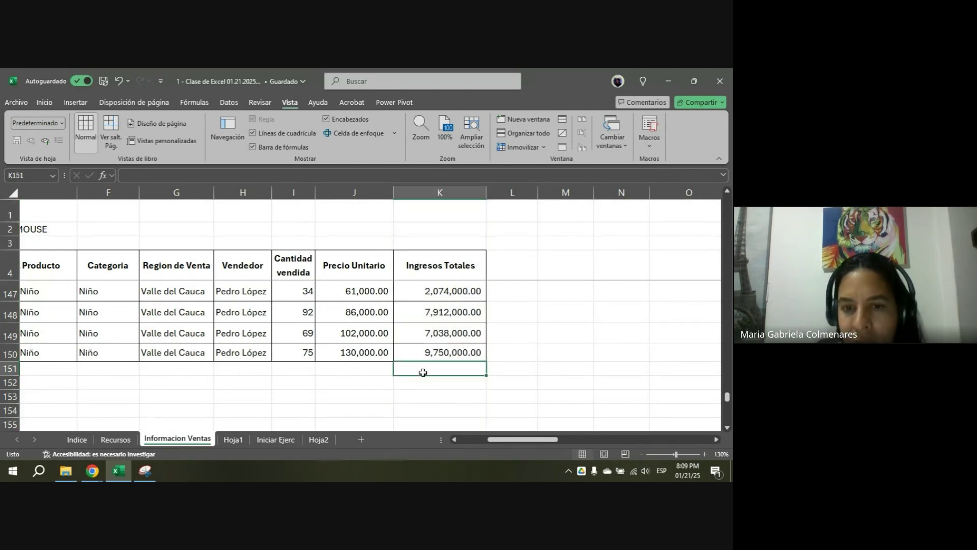
{"action": "left_click", "coordinate": [45, 105]}
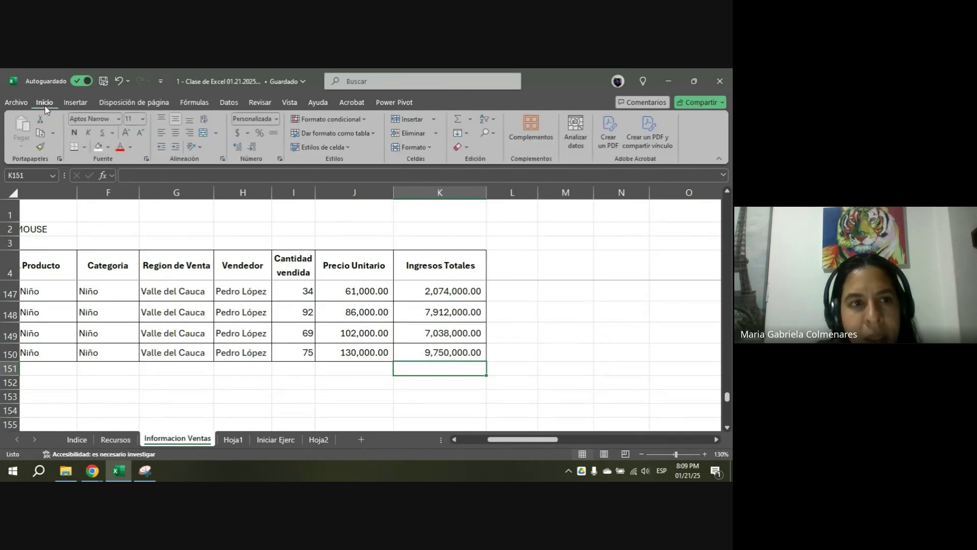
{"action": "left_click", "coordinate": [110, 148]}
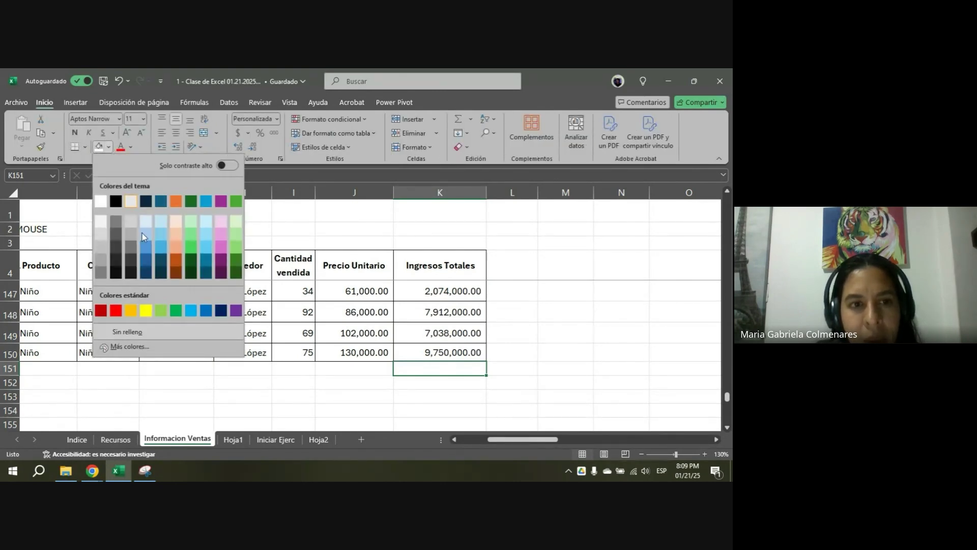
{"action": "left_click", "coordinate": [191, 234]}
- Enter the label "Total Ventas" in cell J151 and keep that cell selected
{"action": "left_click", "coordinate": [618, 335]}
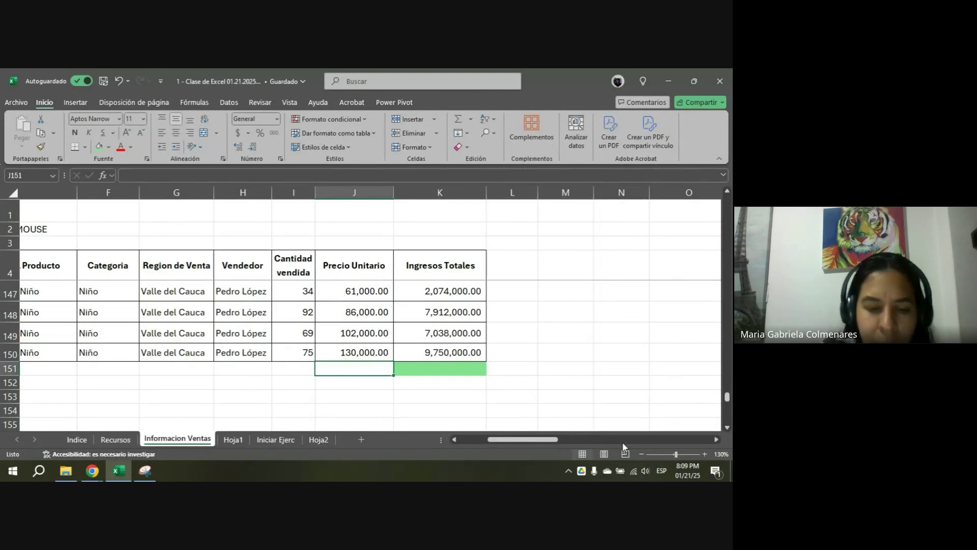
{"action": "type", "text": "Total"}
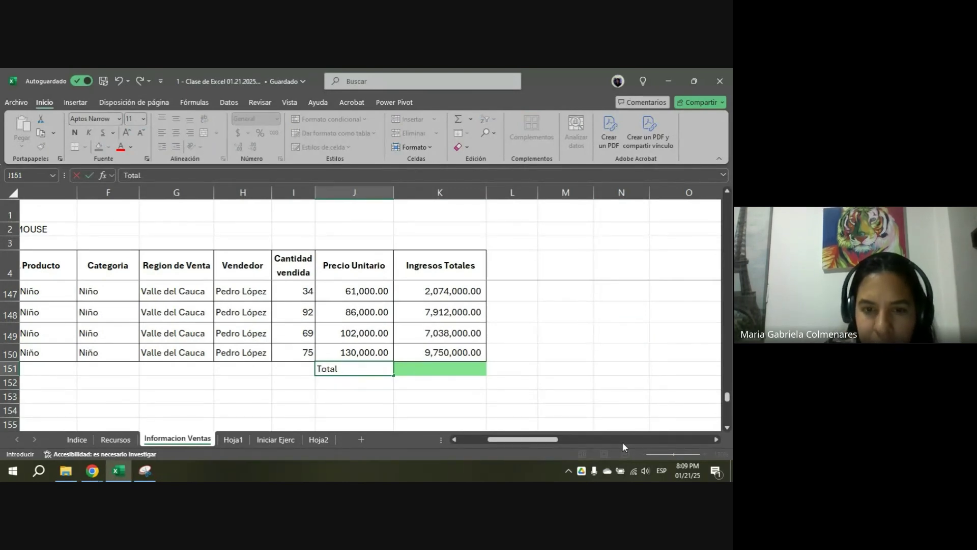
{"action": "type", "text": " Ventas"}
{"action": "key", "text": "Return"}
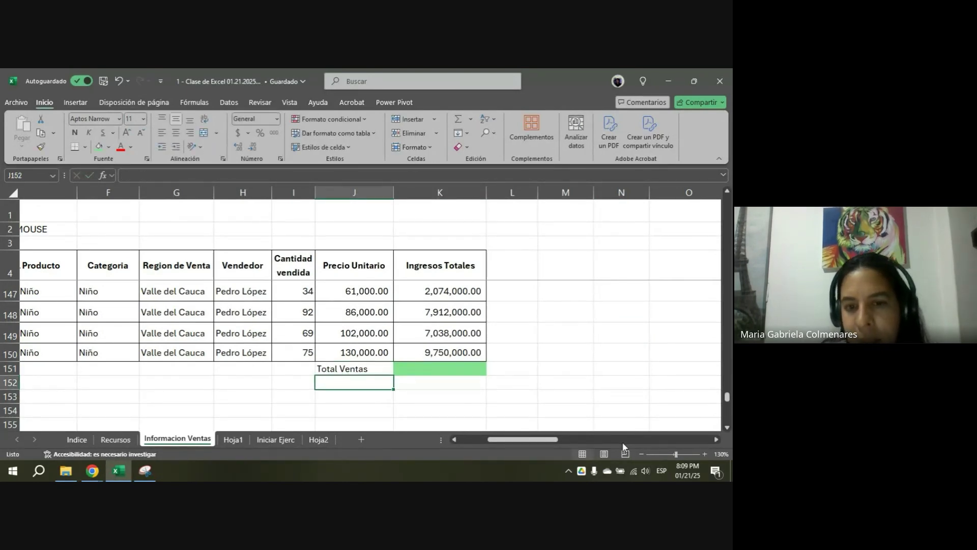
{"action": "key", "text": "Up"}
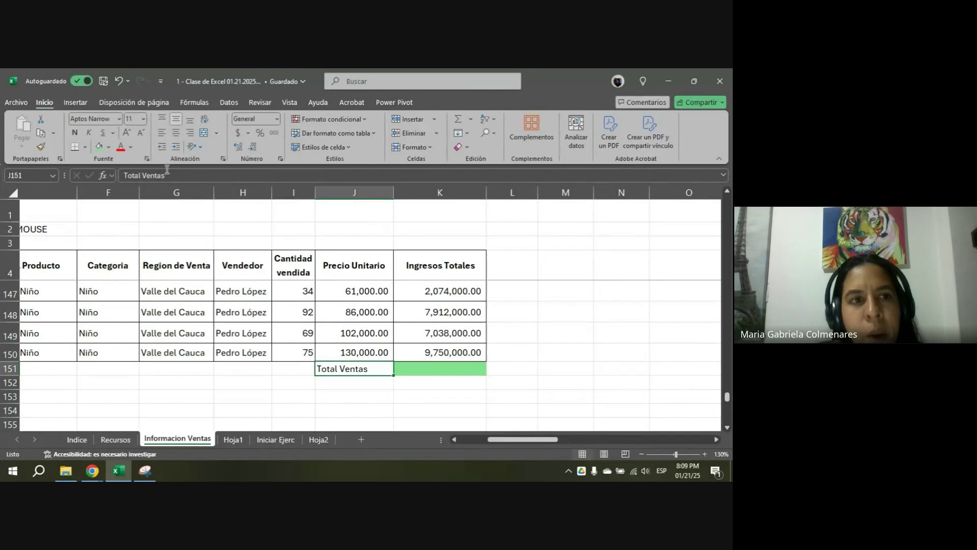
- Fill the "Total Ventas" label cell J151 with light green and view the AutoSum functions available for K151
{"action": "left_click", "coordinate": [99, 146]}
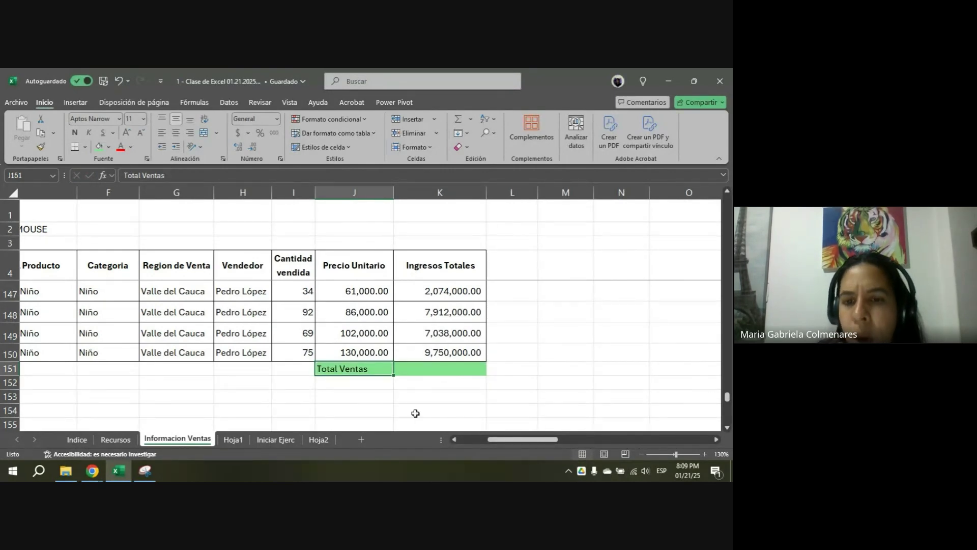
{"action": "left_click", "coordinate": [408, 369]}
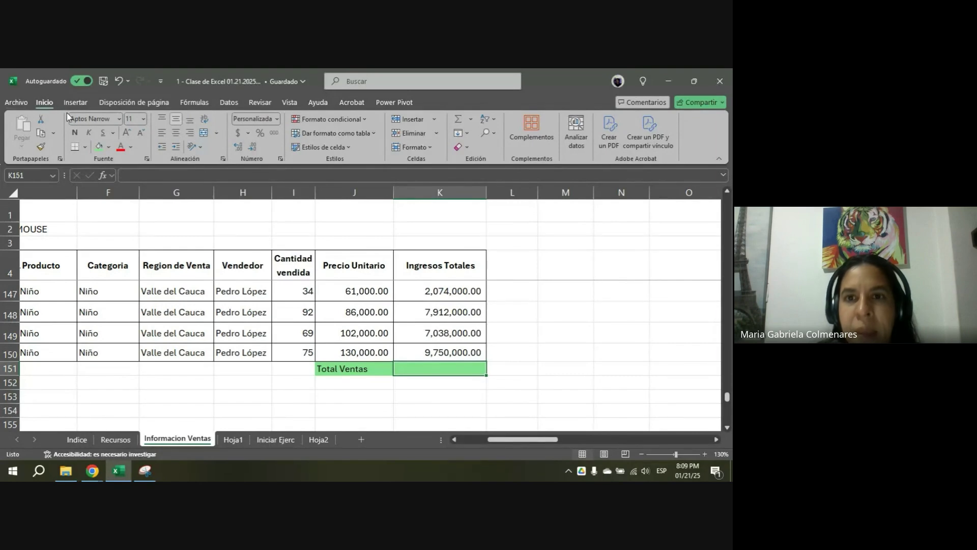
{"action": "left_click", "coordinate": [471, 120]}
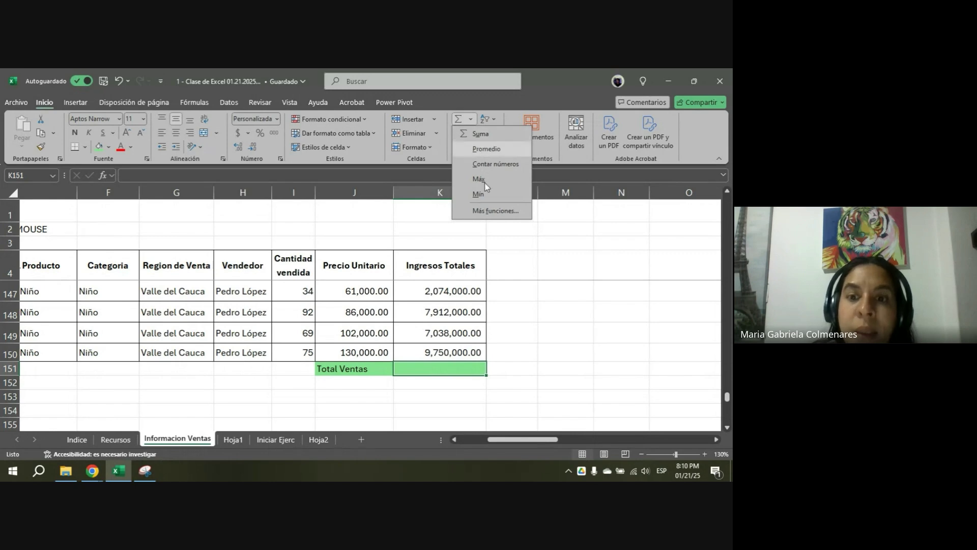
{"action": "left_click", "coordinate": [423, 410]}
{"action": "left_click", "coordinate": [554, 262]}
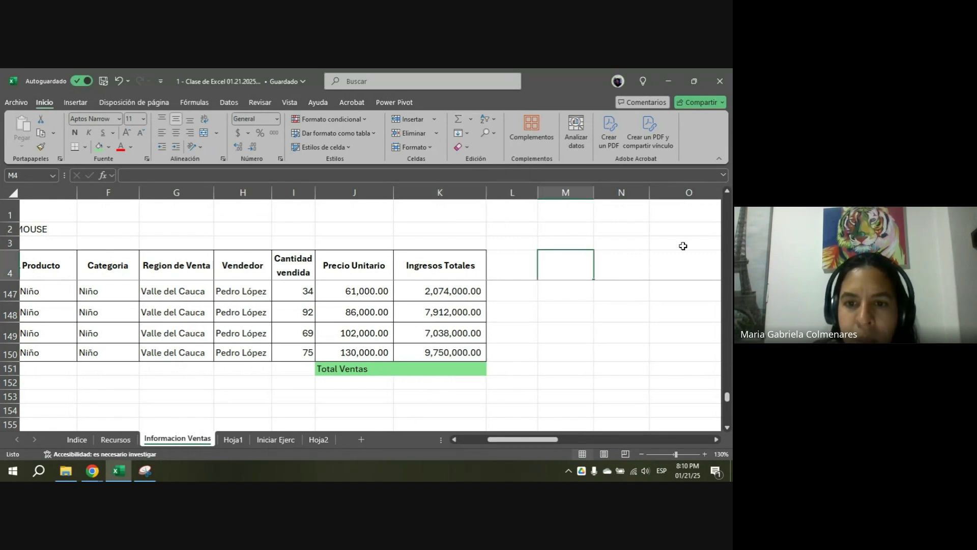
- Insert the Suma AutoSum function in K151 and review the proposed range K5:K150 along the Ingresos Totales column
{"action": "left_click", "coordinate": [423, 370]}
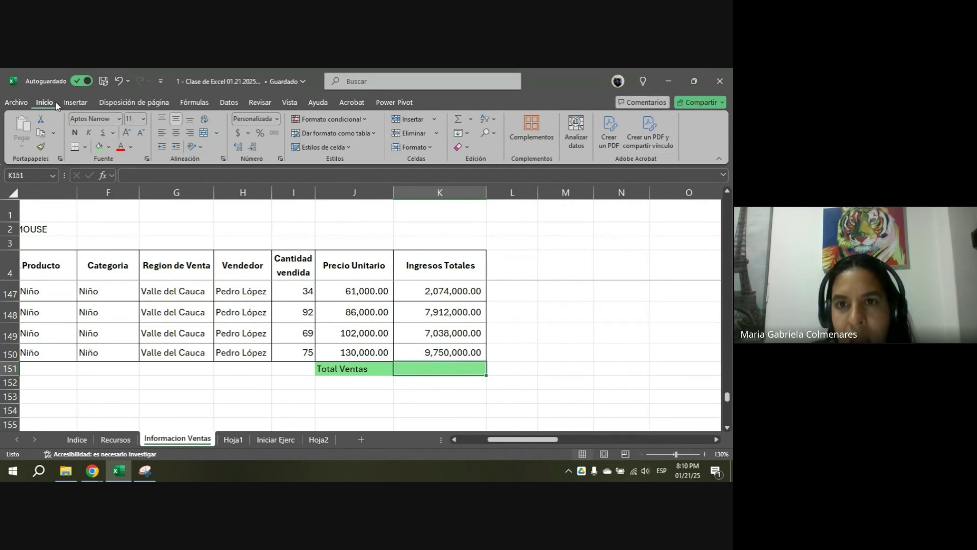
{"action": "left_click", "coordinate": [471, 120]}
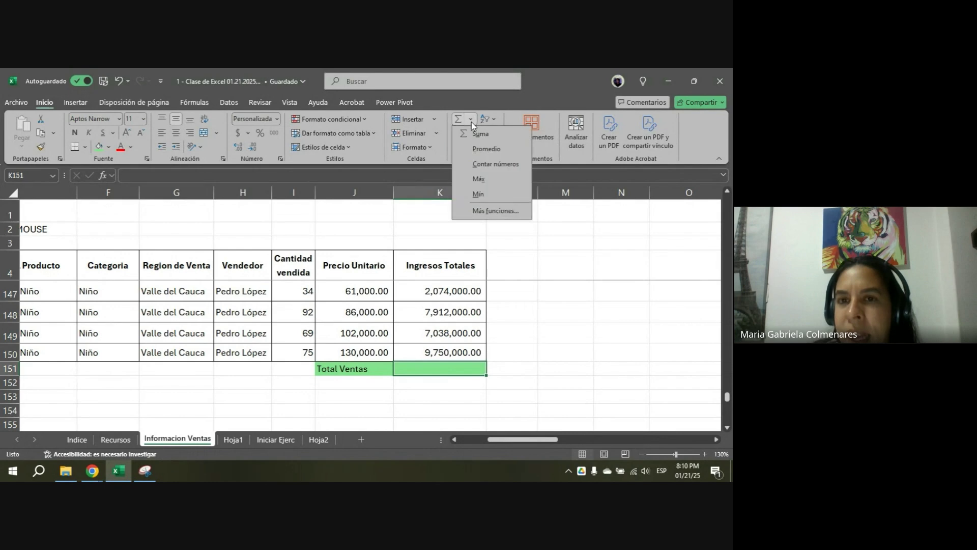
{"action": "left_click", "coordinate": [479, 132]}
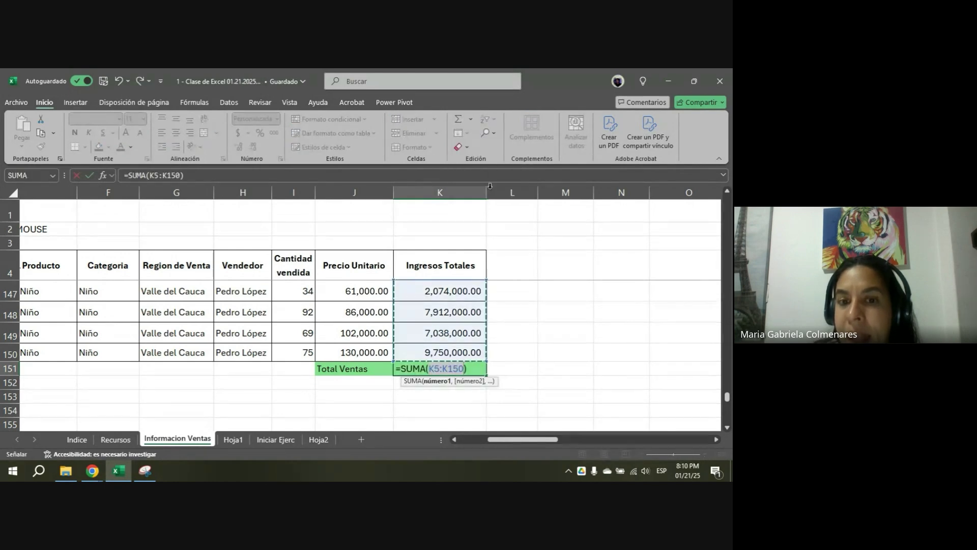
{"action": "scroll", "coordinate": [460, 344], "scroll_direction": "up", "scroll_amount": 5}
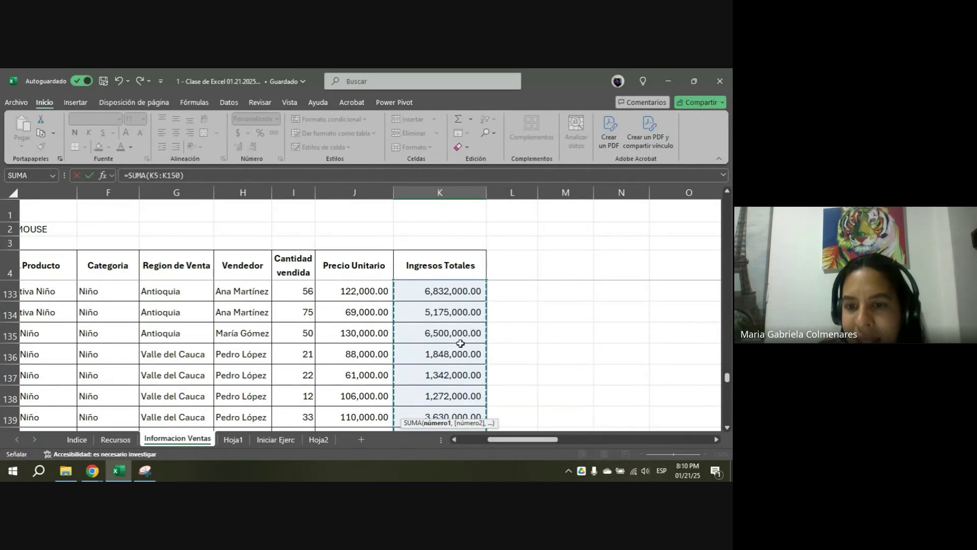
{"action": "scroll", "coordinate": [461, 344], "scroll_direction": "down", "scroll_amount": 5}
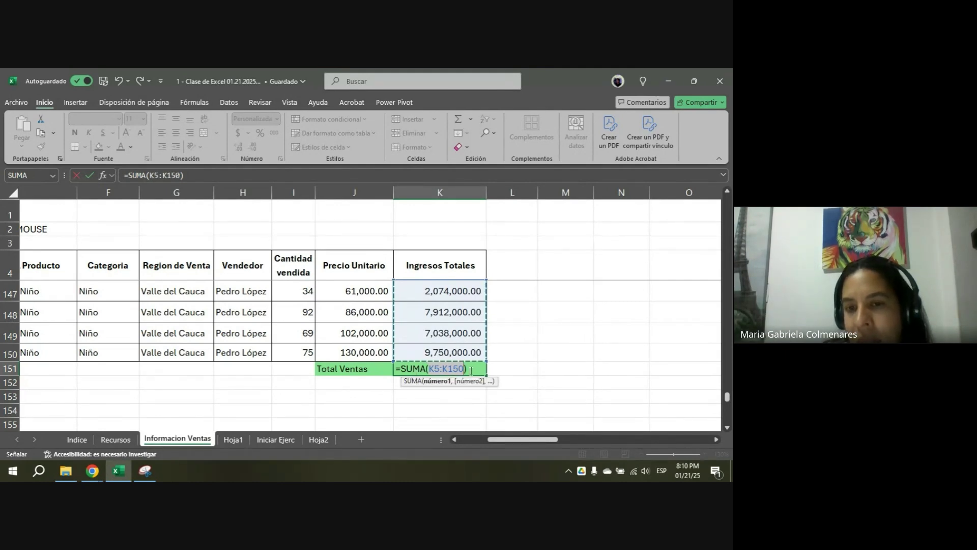
{"action": "scroll", "coordinate": [438, 322], "scroll_direction": "up", "scroll_amount": 20}
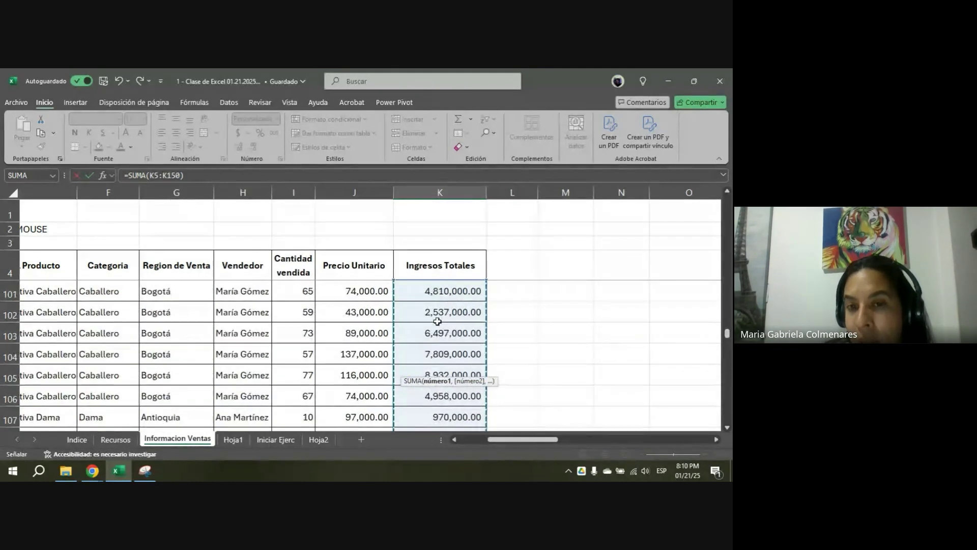
{"action": "scroll", "coordinate": [437, 321], "scroll_direction": "up", "scroll_amount": 1}
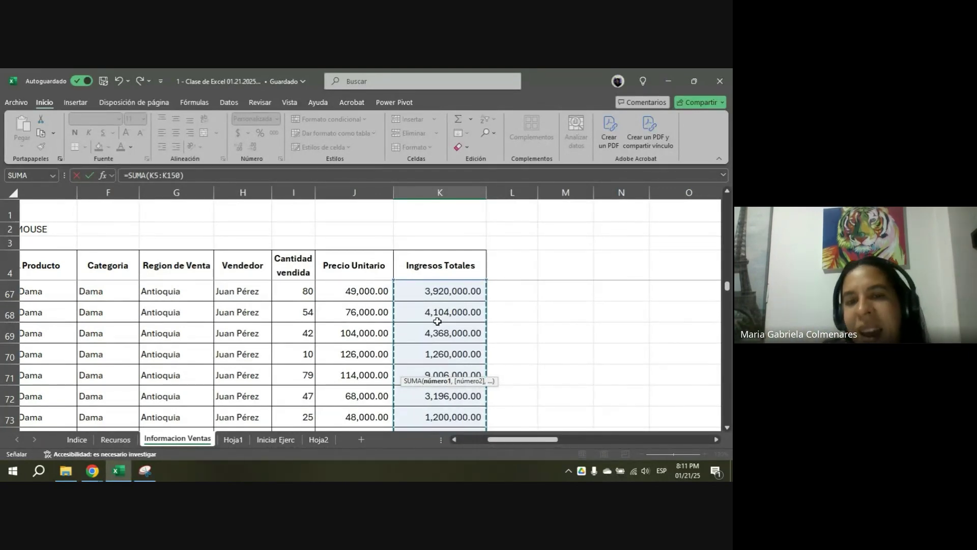
{"action": "scroll", "coordinate": [438, 321], "scroll_direction": "down", "scroll_amount": 3}
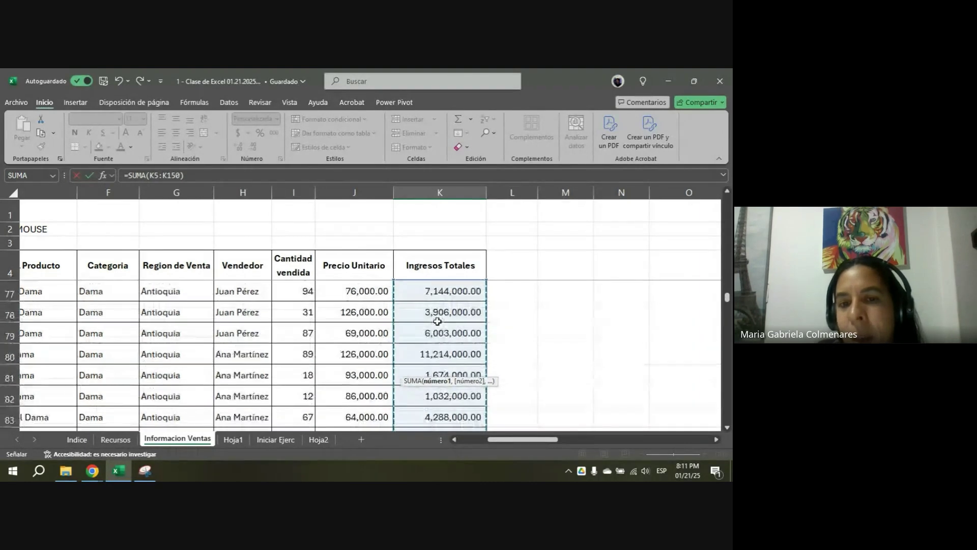
{"action": "scroll", "coordinate": [438, 321], "scroll_direction": "down", "scroll_amount": 20}
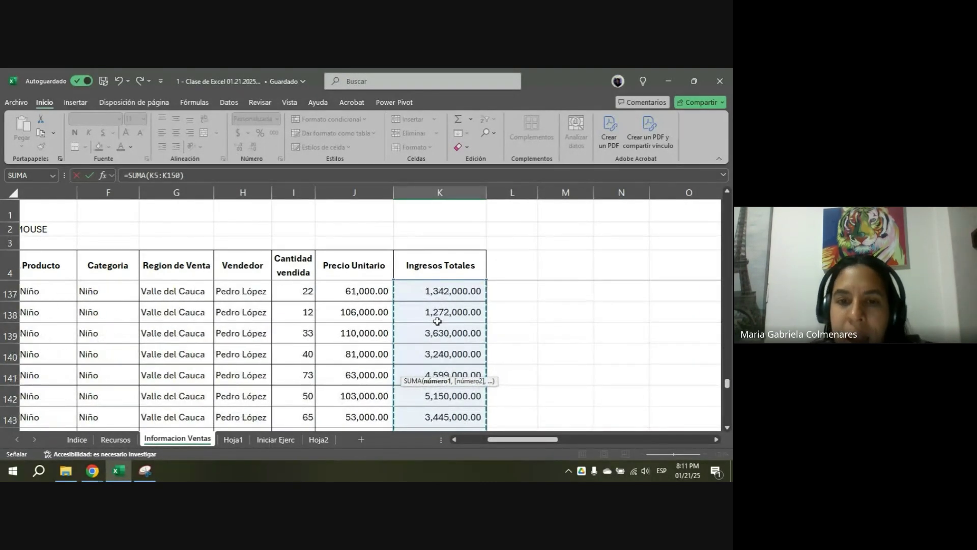
{"action": "scroll", "coordinate": [438, 322], "scroll_direction": "down", "scroll_amount": 4}
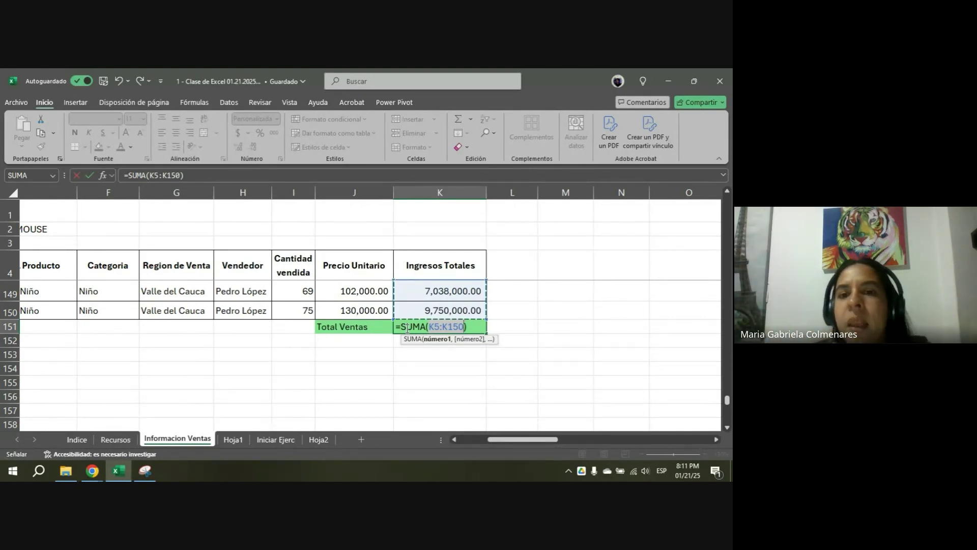
- Try E151:J151 as the sum range in K151 and reselect K5:K150 in its place
{"action": "left_click_drag", "start_coordinate": [363, 329], "coordinate": [29, 335]}
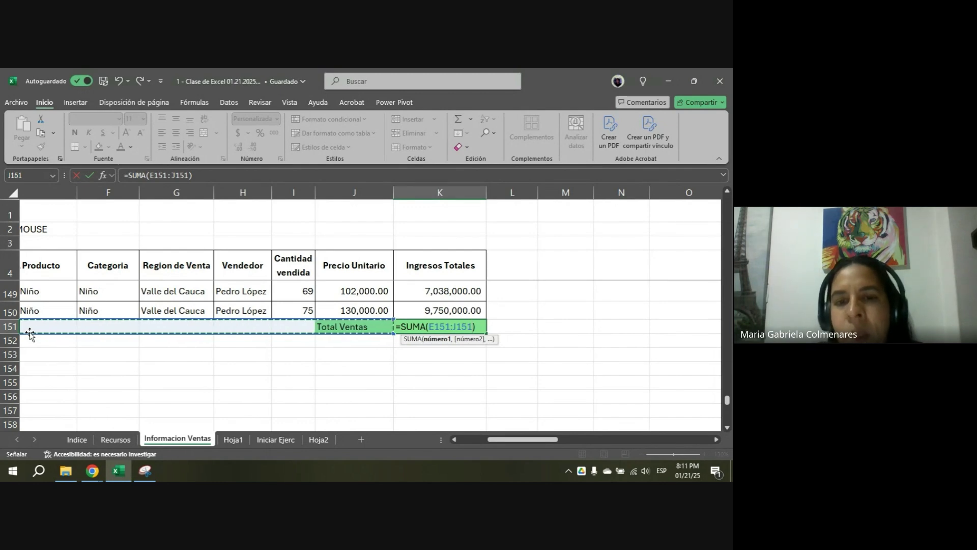
{"action": "left_click", "coordinate": [418, 306]}
{"action": "left_click_drag", "start_coordinate": [417, 306], "coordinate": [460, 302]}
- Check the K5:K150 range down to the last record, accept the sum formula and select K151
{"action": "scroll", "coordinate": [460, 302], "scroll_direction": "down", "scroll_amount": 20}
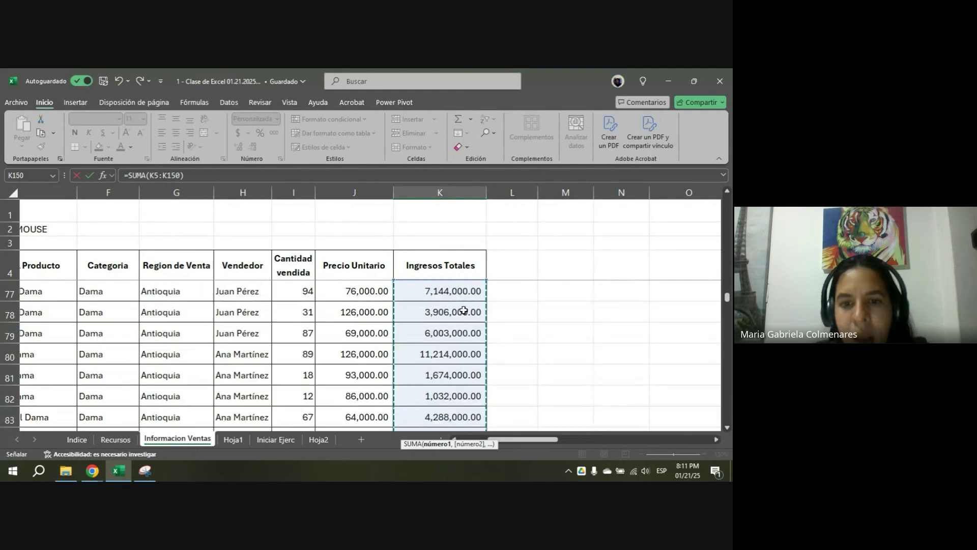
{"action": "scroll", "coordinate": [464, 309], "scroll_direction": "down", "scroll_amount": 20}
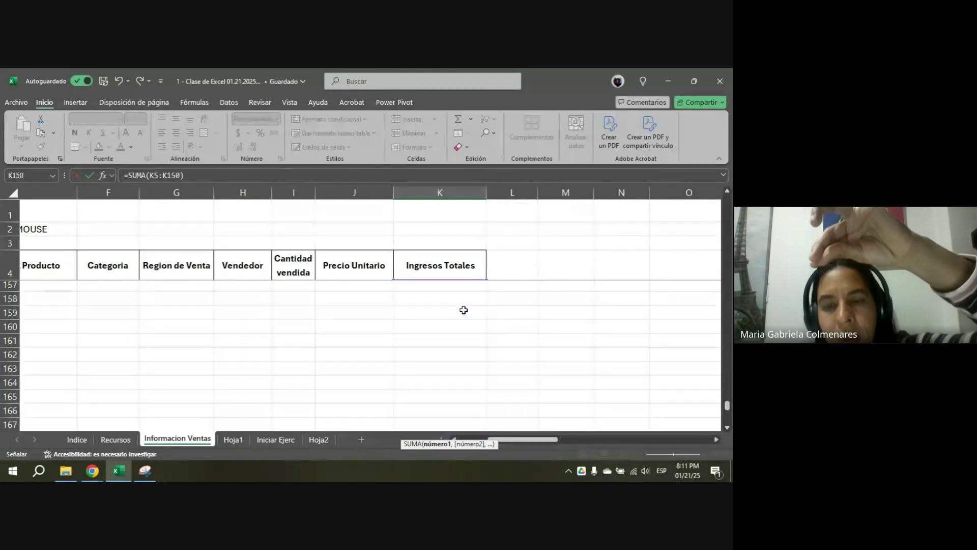
{"action": "scroll", "coordinate": [464, 310], "scroll_direction": "up", "scroll_amount": 2}
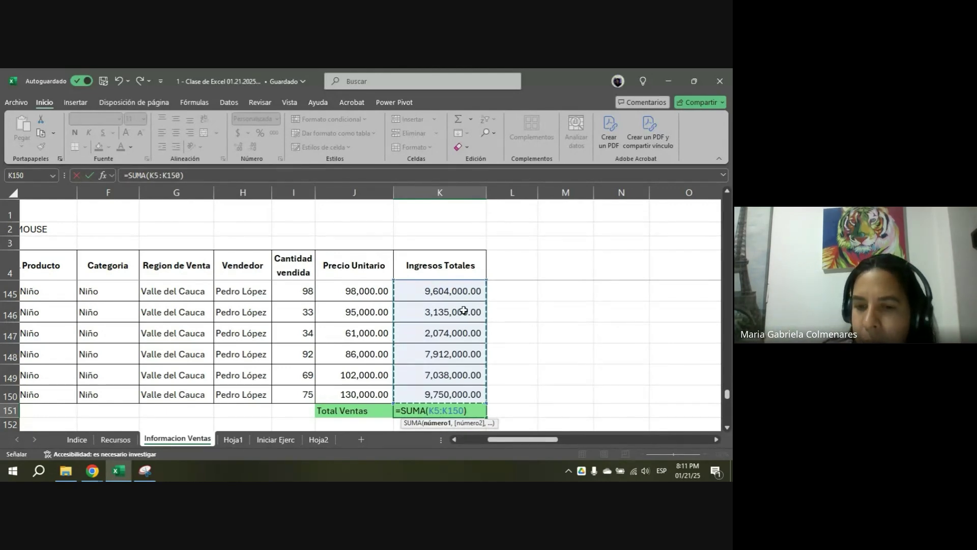
{"action": "scroll", "coordinate": [464, 310], "scroll_direction": "down", "scroll_amount": 1}
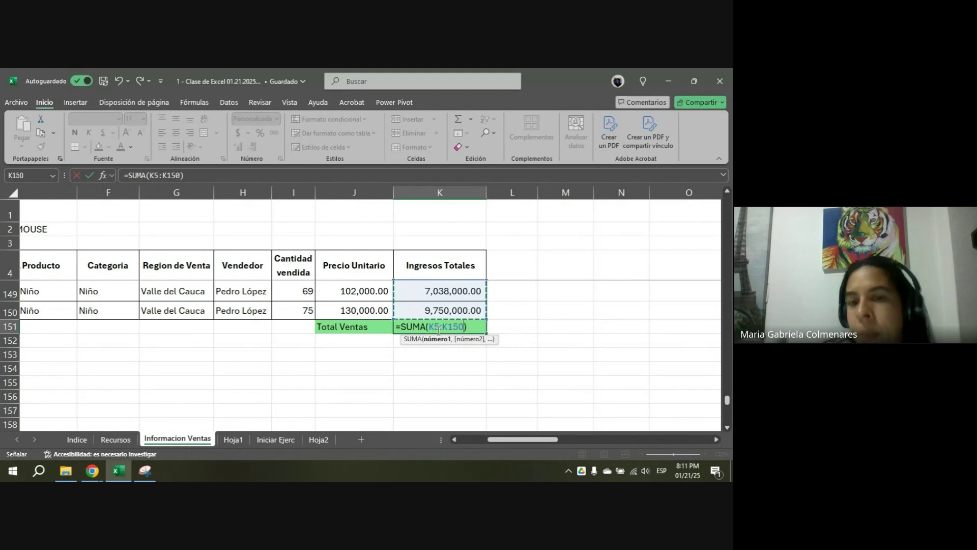
{"action": "key", "text": "Return"}
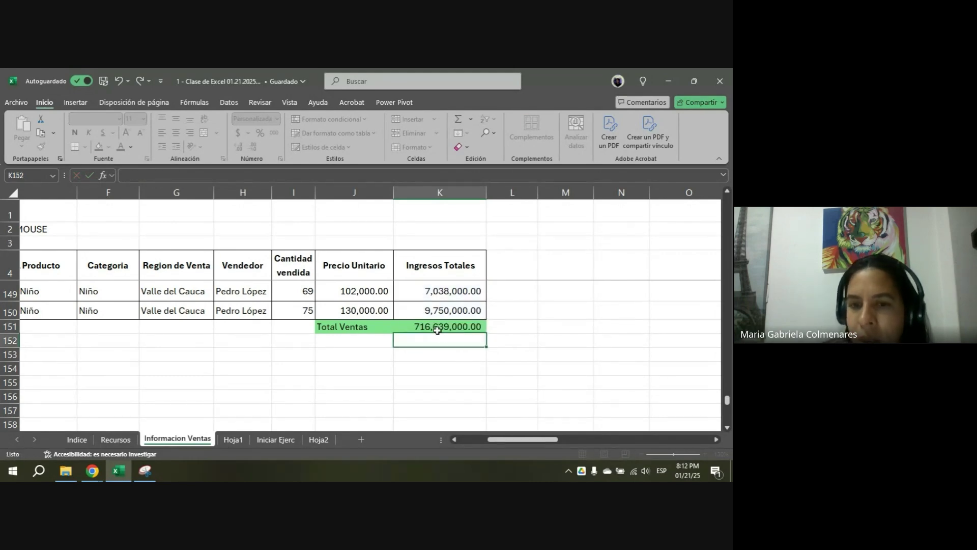
{"action": "left_click", "coordinate": [438, 330]}
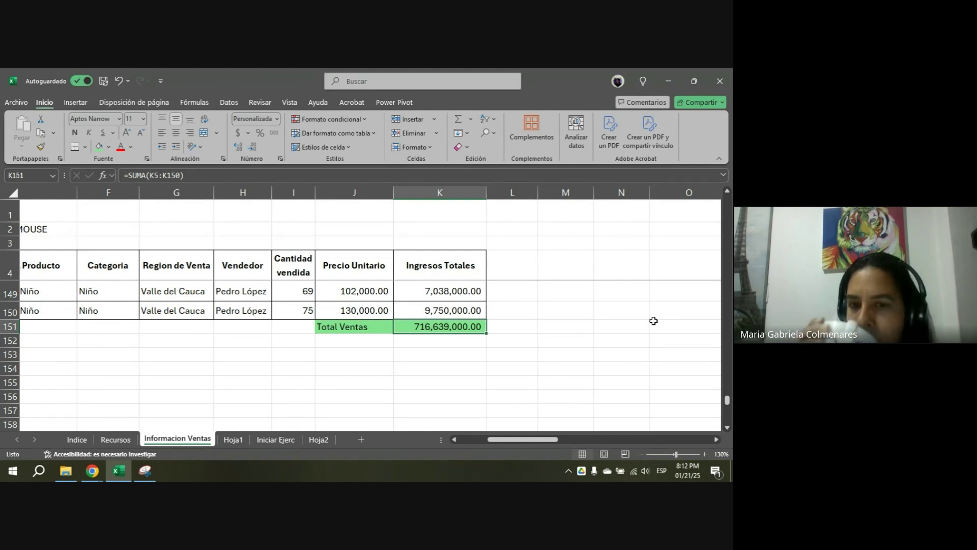
- Clear the sum from K151, look across the last sales records from Fecha to Ingresos Totales, and return to K151
{"action": "left_click", "coordinate": [93, 469]}
{"action": "left_click", "coordinate": [465, 344]}
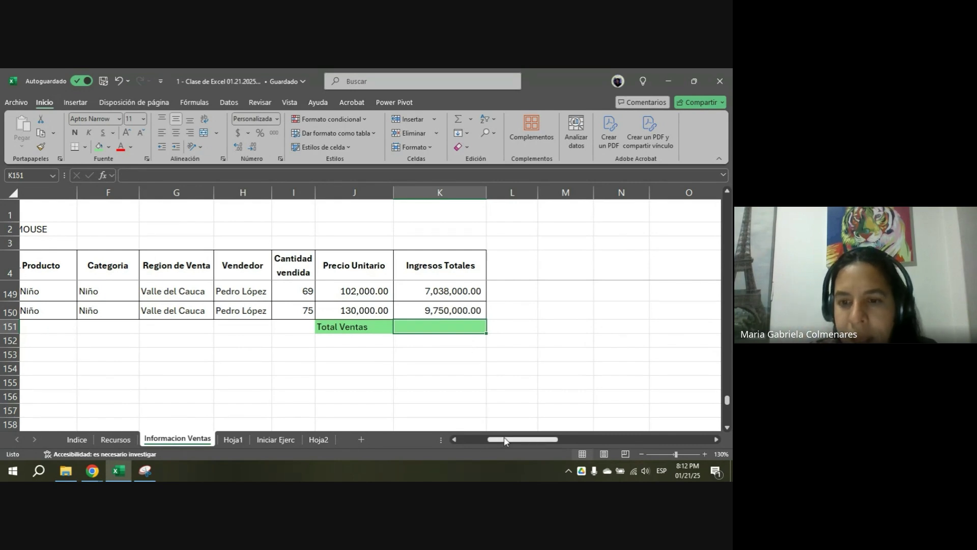
{"action": "scroll", "coordinate": [478, 442], "scroll_direction": "left", "scroll_amount": 5}
{"action": "left_click", "coordinate": [270, 308]}
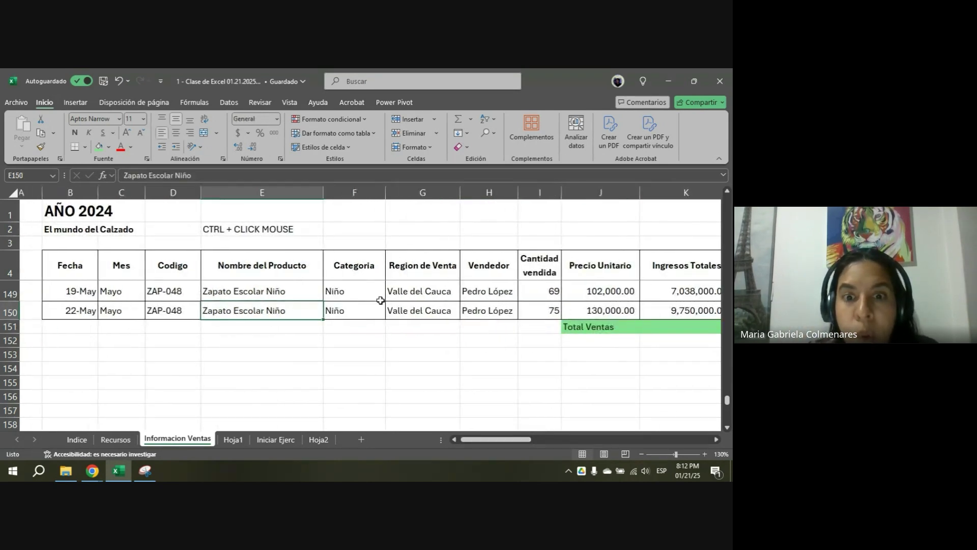
{"action": "left_click", "coordinate": [369, 297]}
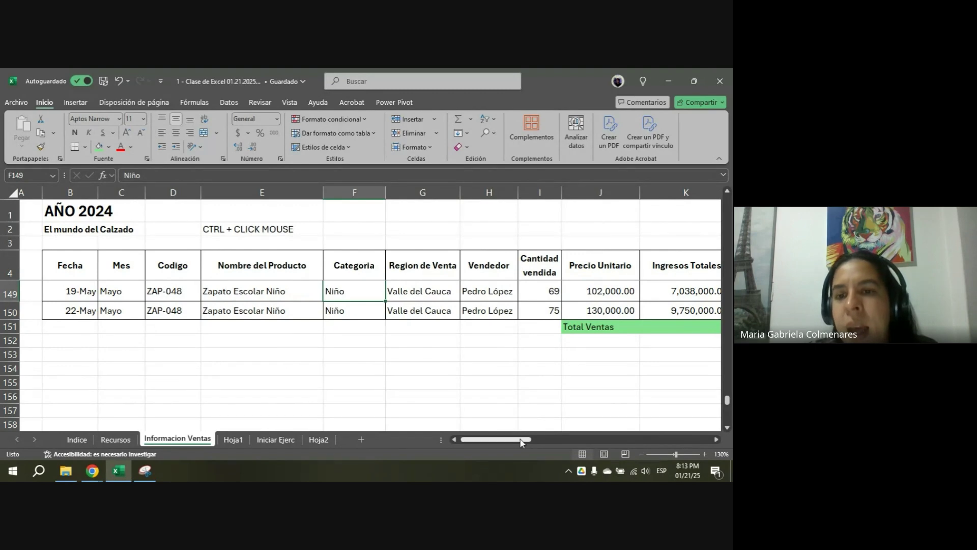
{"action": "left_click_drag", "start_coordinate": [518, 439], "coordinate": [113, 338]}
{"action": "left_click", "coordinate": [97, 311]}
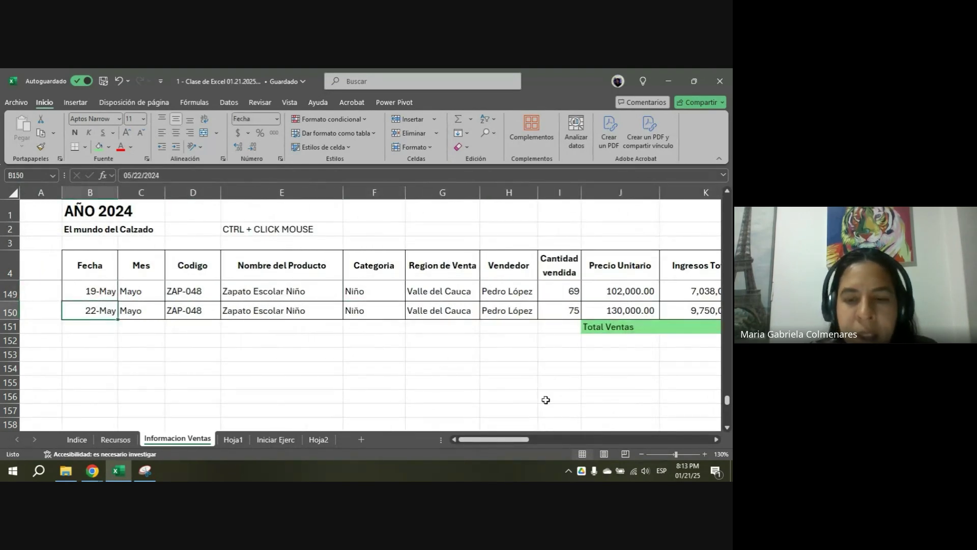
{"action": "left_click_drag", "start_coordinate": [486, 439], "coordinate": [517, 439]}
{"action": "left_click", "coordinate": [418, 326]}
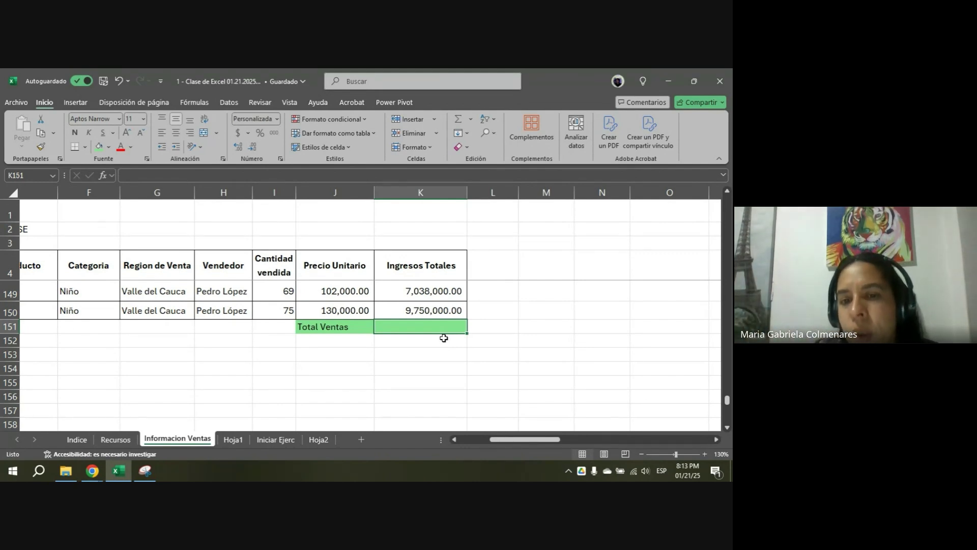
- Select the last Ingresos Totales values upward from K150, look over the records above, and return to K151
{"action": "left_click_drag", "start_coordinate": [422, 310], "coordinate": [420, 224]}
{"action": "scroll", "coordinate": [419, 224], "scroll_direction": "up", "scroll_amount": 20}
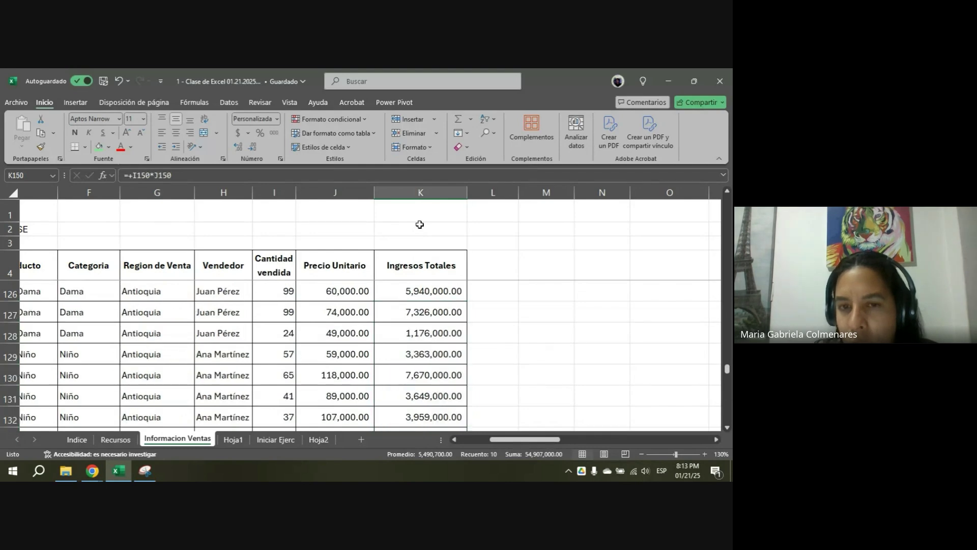
{"action": "left_click_drag", "start_coordinate": [728, 269], "coordinate": [729, 397]}
{"action": "left_click", "coordinate": [400, 365]}
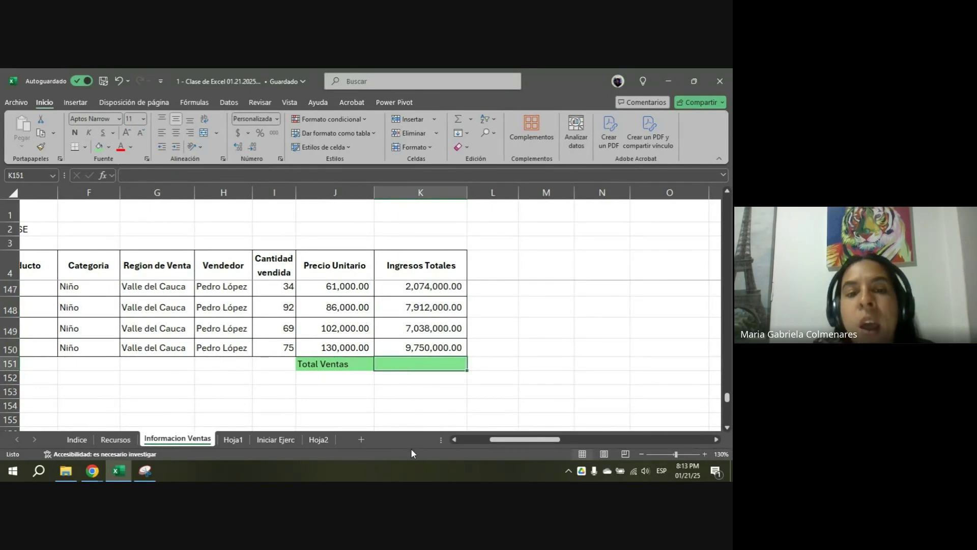
- Make the "Total Ventas" label in J151 bold
{"action": "left_click", "coordinate": [362, 363]}
{"action": "key", "text": "ctrl+n"}
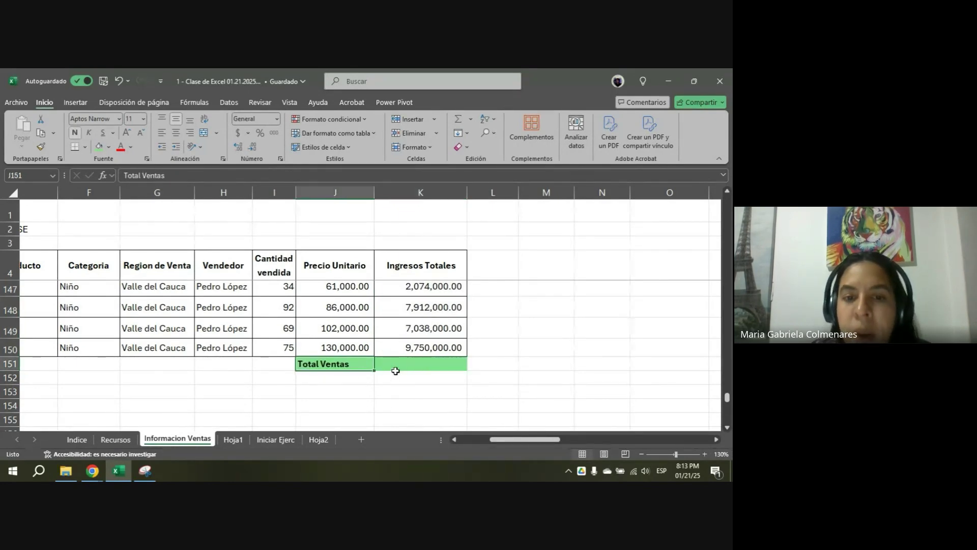
{"action": "left_click", "coordinate": [400, 367]}
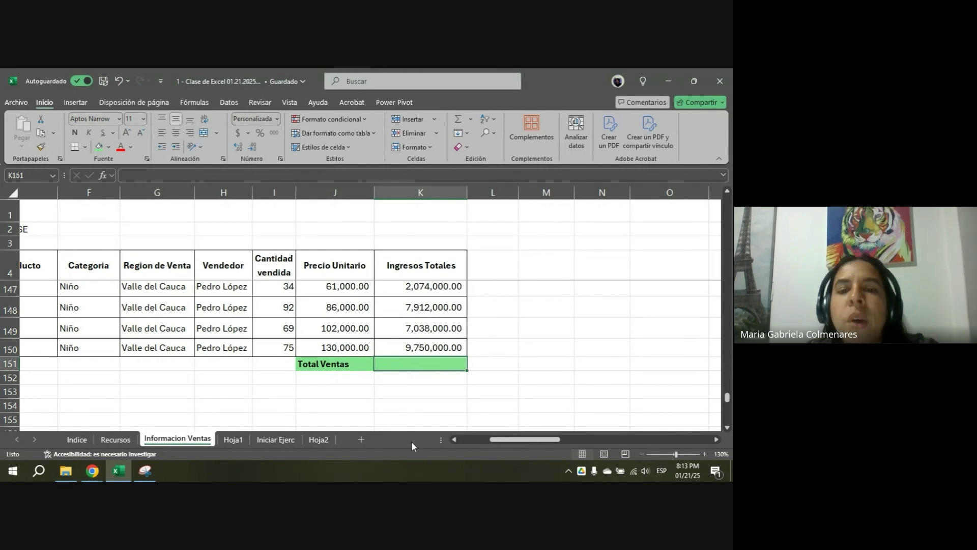
{"action": "left_click", "coordinate": [528, 370]}
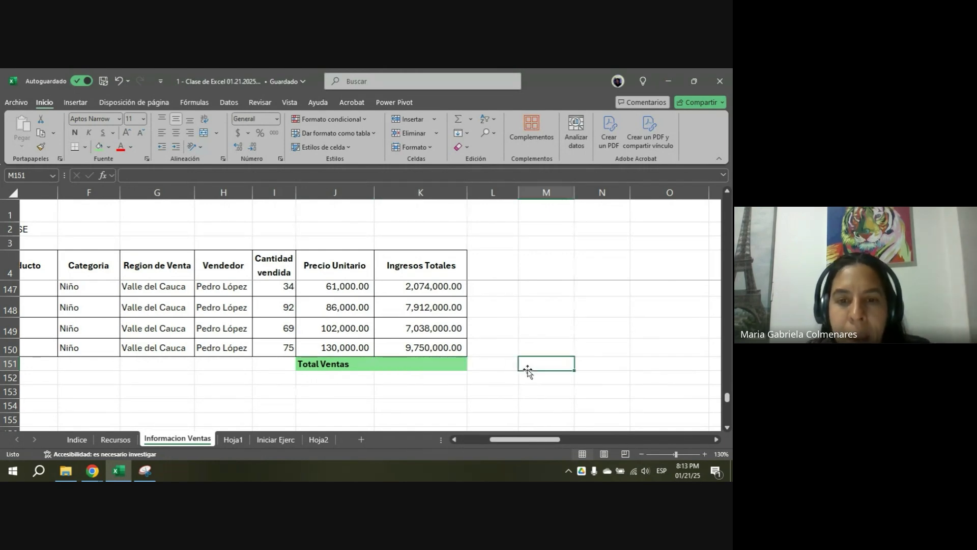
- Insert the Suma AutoSum function in K151 with range K5:K150 and check the range up to its first record
{"action": "left_click", "coordinate": [388, 365]}
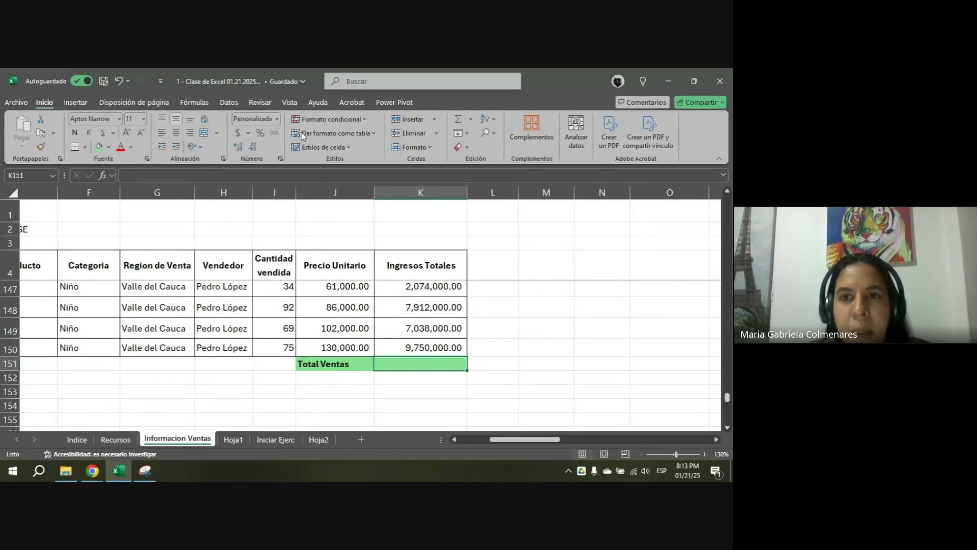
{"action": "left_click", "coordinate": [469, 121]}
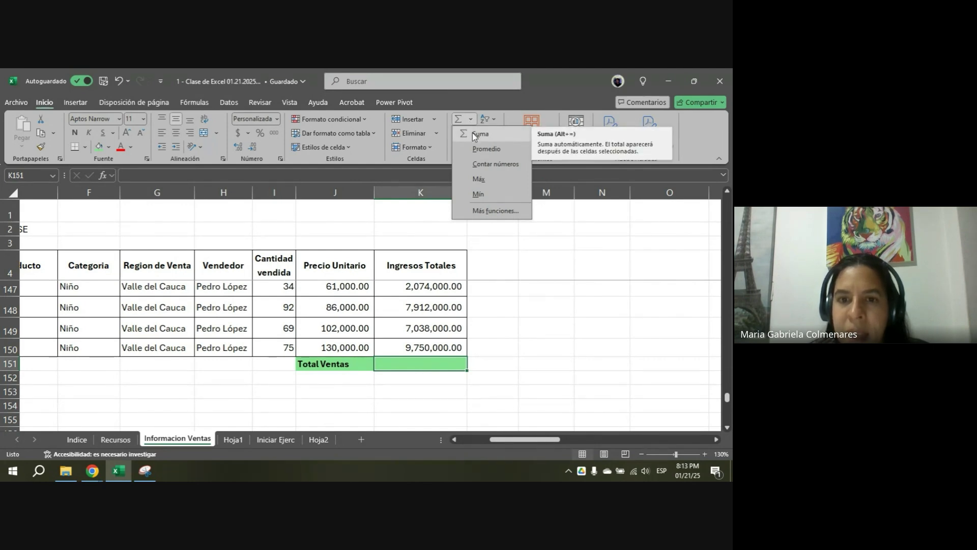
{"action": "left_click", "coordinate": [473, 134]}
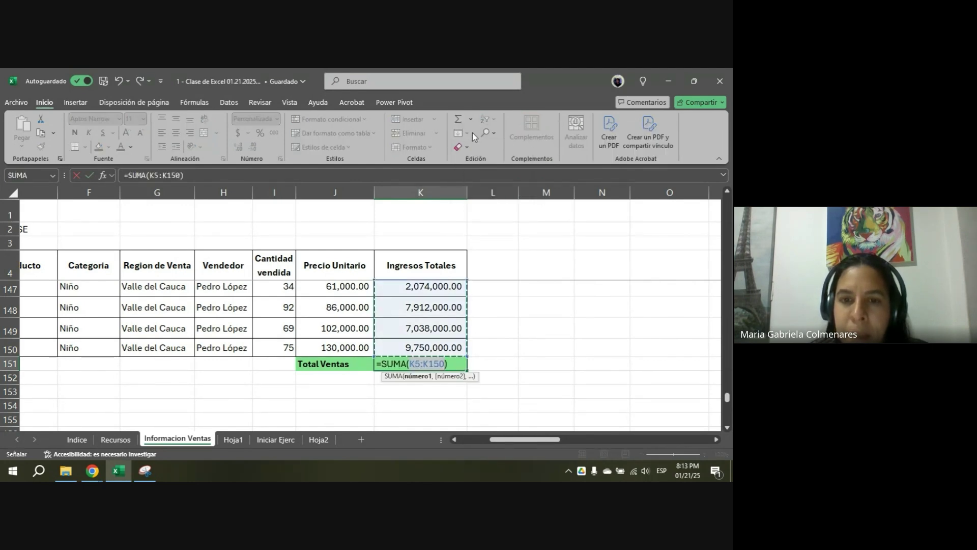
{"action": "scroll", "coordinate": [472, 341], "scroll_direction": "up", "scroll_amount": 20}
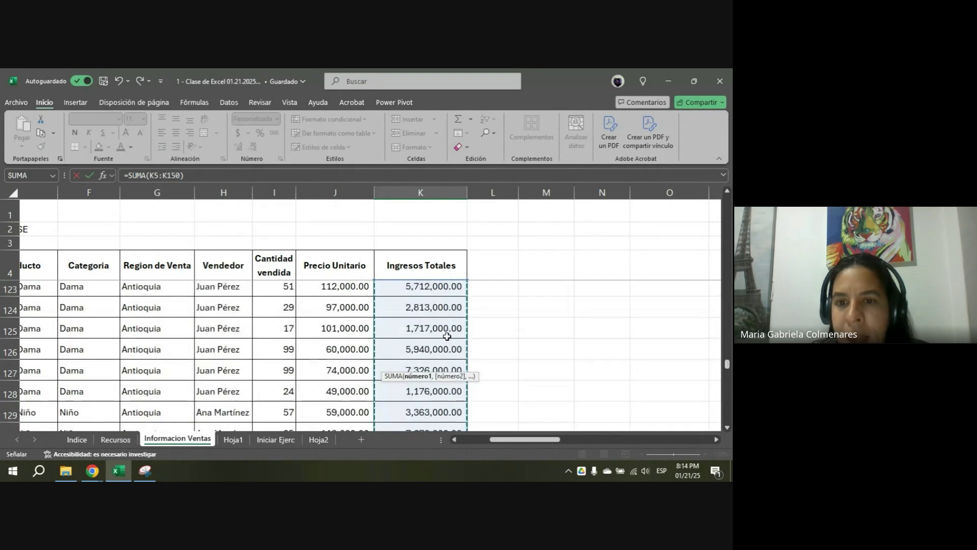
{"action": "scroll", "coordinate": [446, 336], "scroll_direction": "up", "scroll_amount": 19}
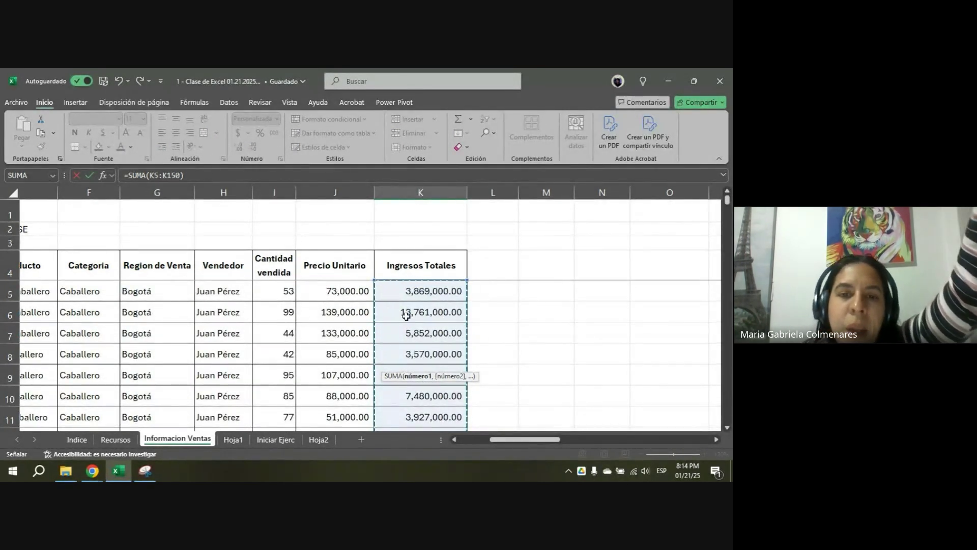
- Check the K5:K150 range and complete the =SUMA(K5:K150) formula in cell K151 beside Total Ventas
{"action": "scroll", "coordinate": [405, 316], "scroll_direction": "down", "scroll_amount": 17}
{"action": "scroll", "coordinate": [406, 319], "scroll_direction": "down", "scroll_amount": 17}
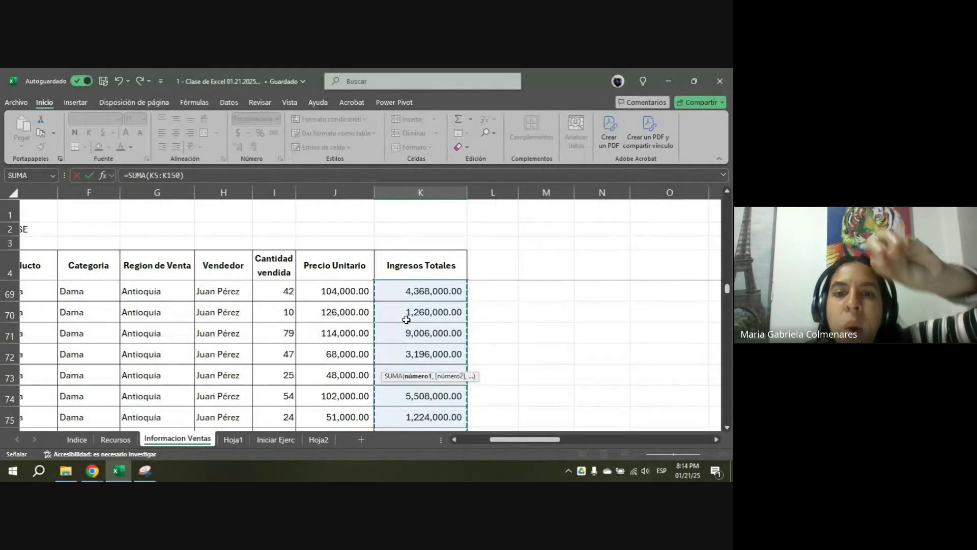
{"action": "scroll", "coordinate": [407, 319], "scroll_direction": "down", "scroll_amount": 15}
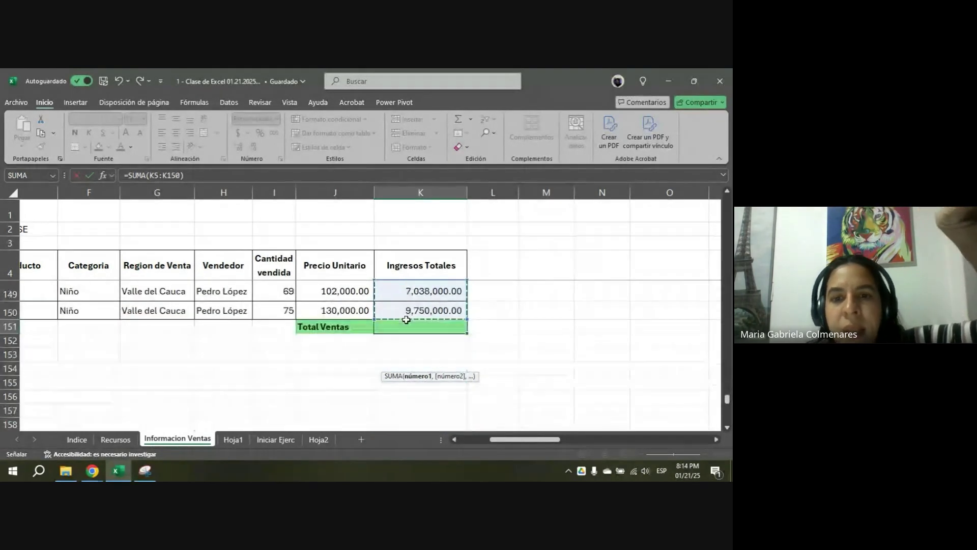
{"action": "scroll", "coordinate": [406, 319], "scroll_direction": "up", "scroll_amount": 4}
{"action": "scroll", "coordinate": [407, 319], "scroll_direction": "down", "scroll_amount": 2}
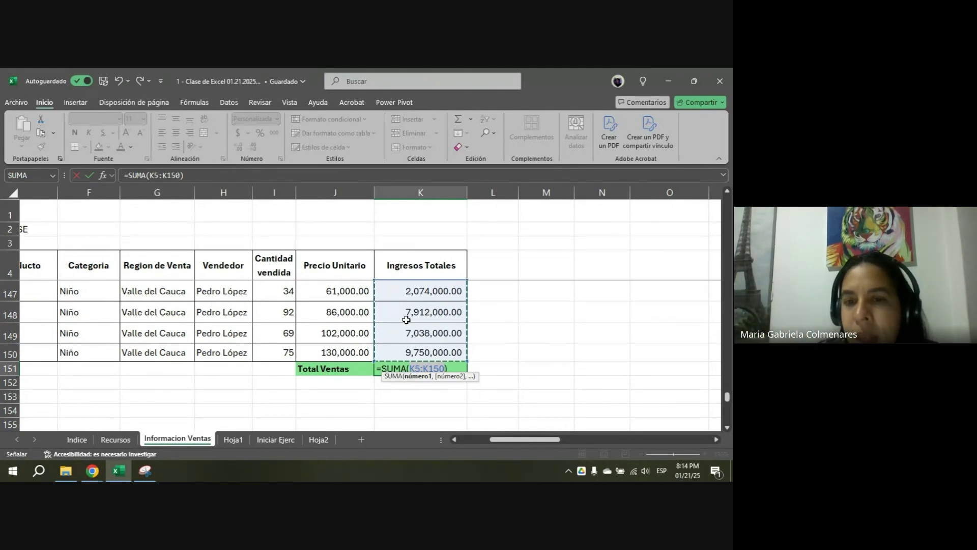
{"action": "scroll", "coordinate": [406, 319], "scroll_direction": "up", "scroll_amount": 20}
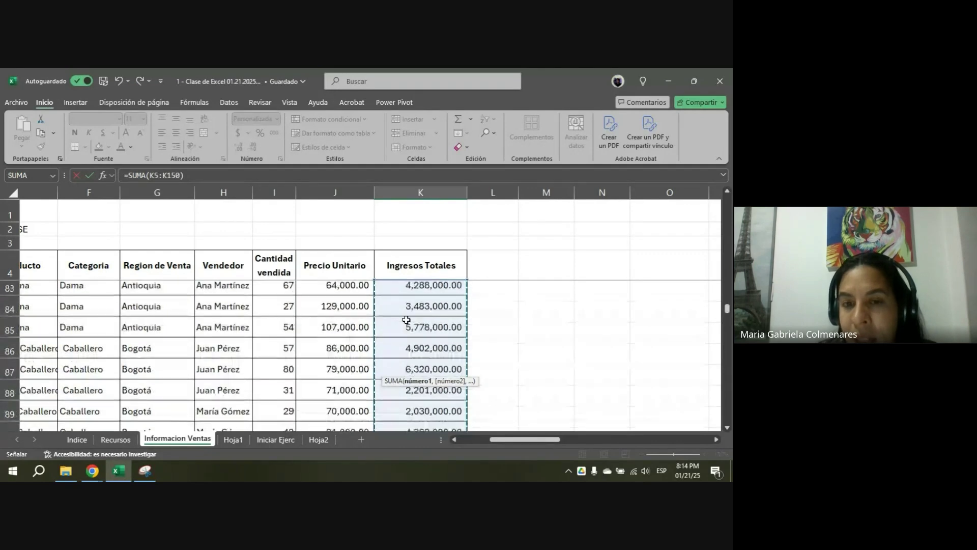
{"action": "scroll", "coordinate": [406, 319], "scroll_direction": "up", "scroll_amount": 10}
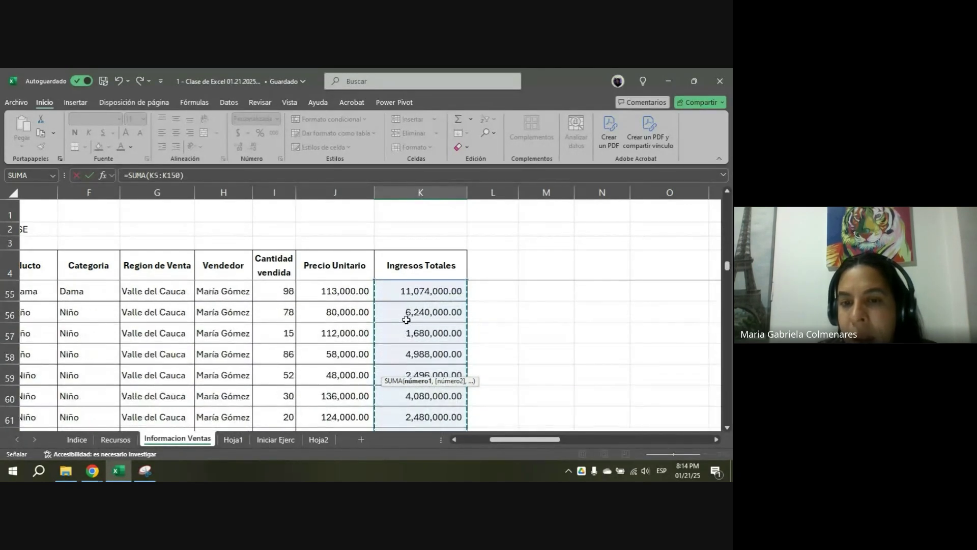
{"action": "scroll", "coordinate": [406, 319], "scroll_direction": "down", "scroll_amount": 20}
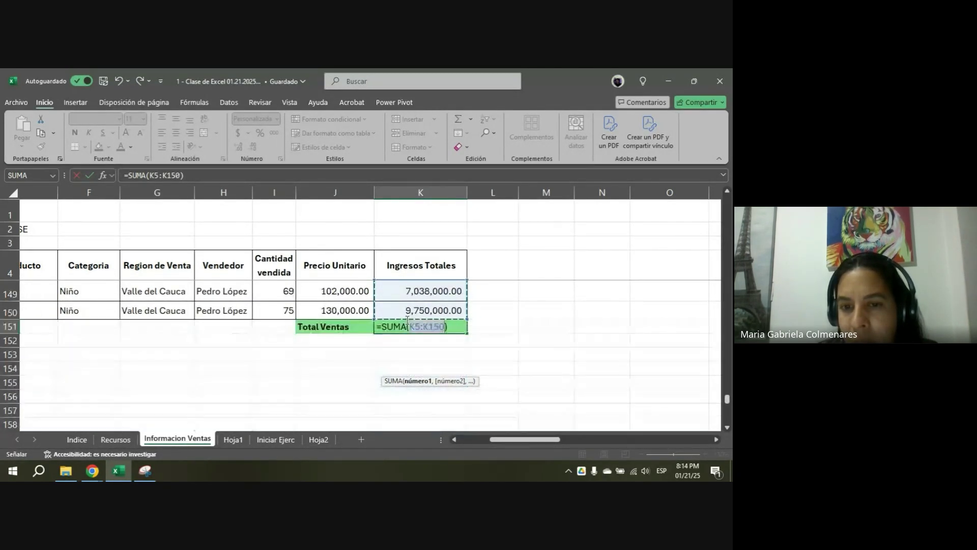
{"action": "key", "text": "Return"}
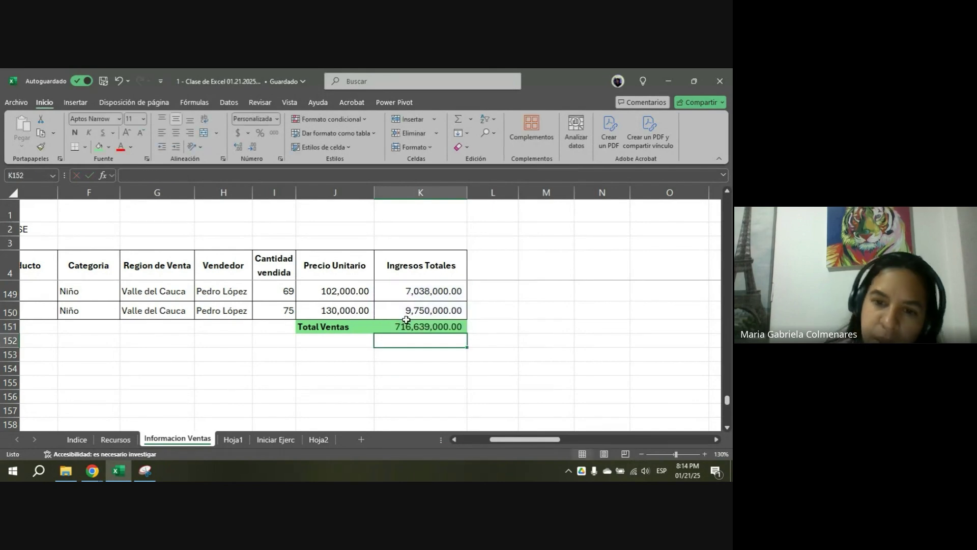
{"action": "left_click", "coordinate": [407, 320]}
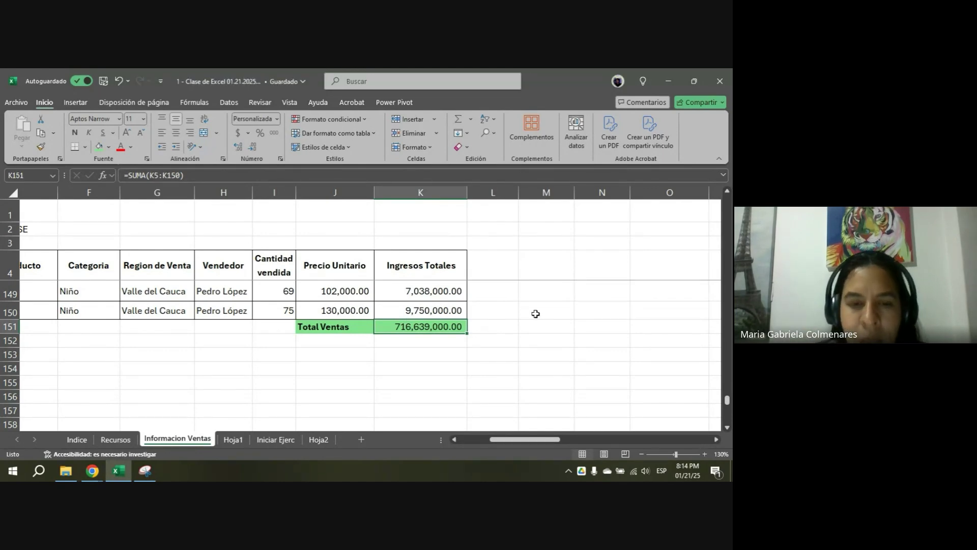
- Add the bold note "Ventas totales de todos los meses" in cell G15 of the Indice sheet, beside the quarterly sales objective
{"action": "left_click", "coordinate": [76, 440]}
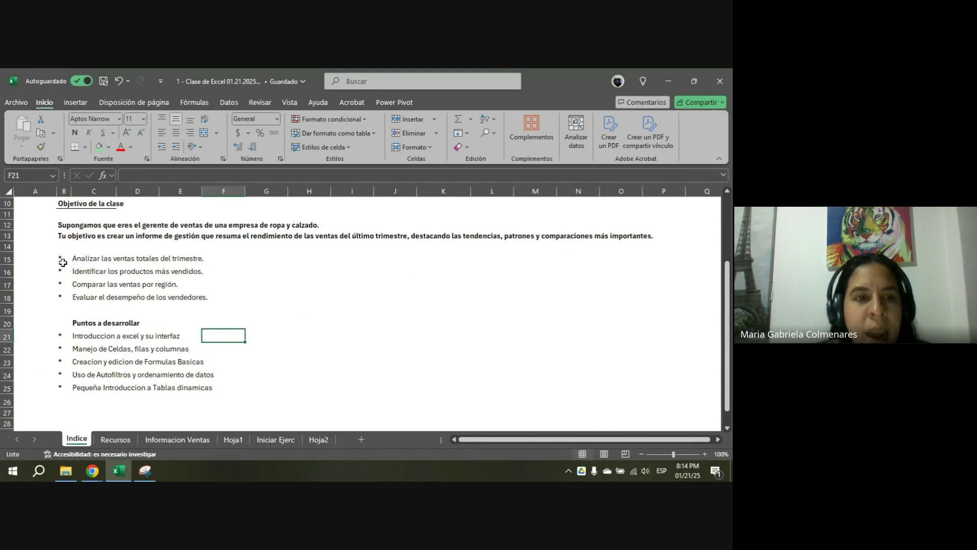
{"action": "left_click_drag", "start_coordinate": [61, 261], "coordinate": [249, 258]}
{"action": "left_click", "coordinate": [271, 260]}
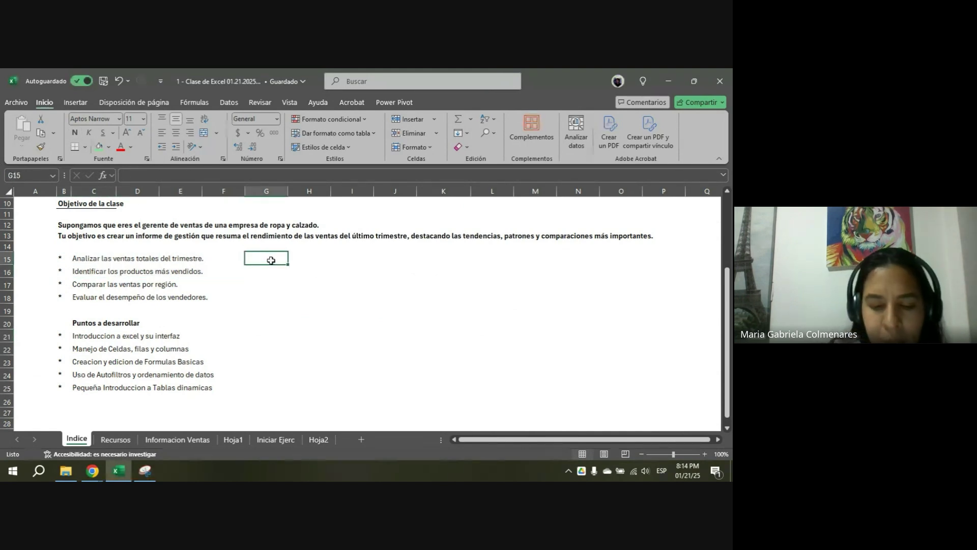
{"action": "type", "text": "Ventas total"}
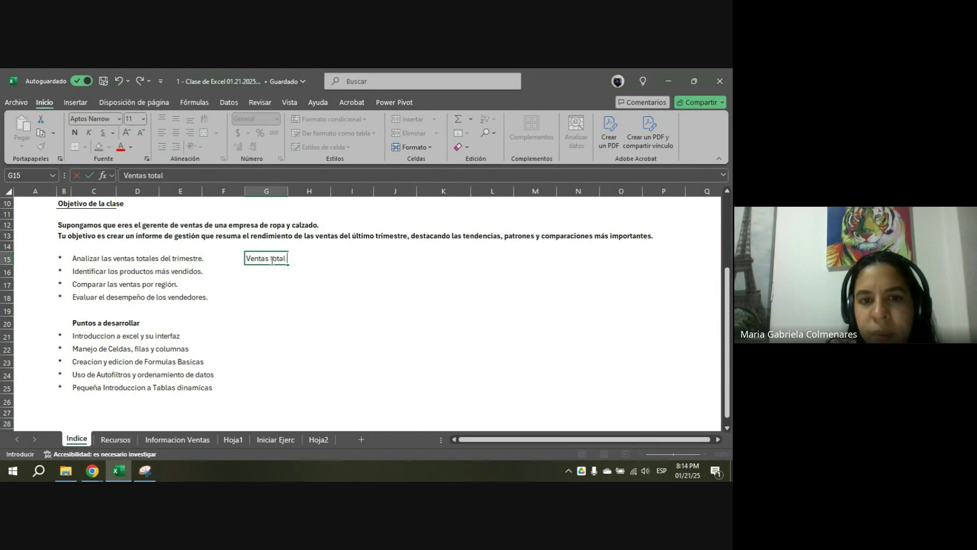
{"action": "type", "text": "es de todos los"}
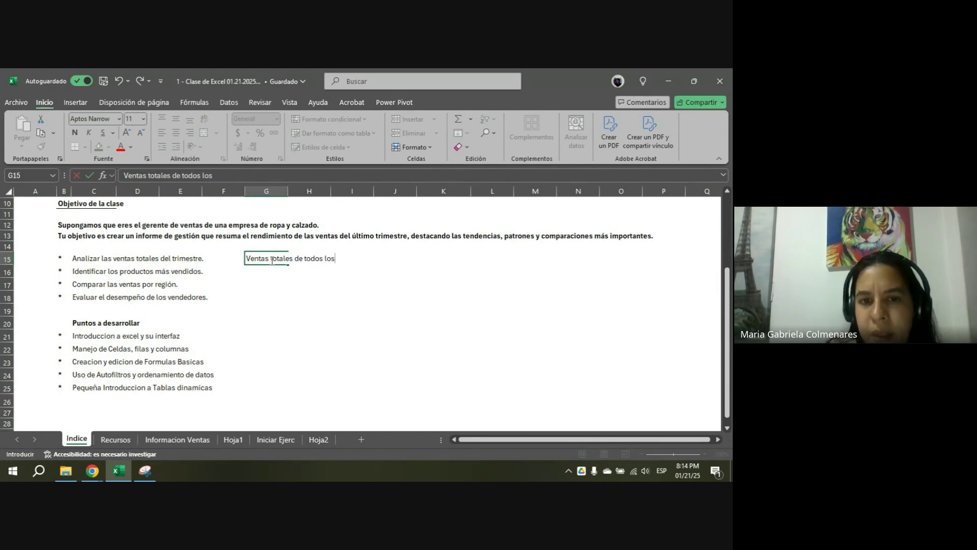
{"action": "type", "text": " meses"}
{"action": "key", "text": "Return"}
{"action": "left_click", "coordinate": [271, 260]}
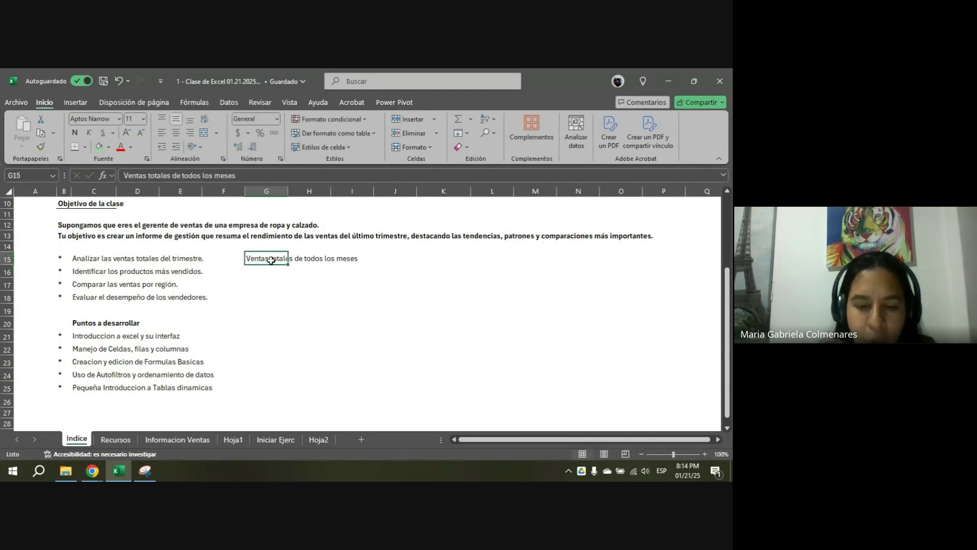
{"action": "key", "text": "ctrl+n"}
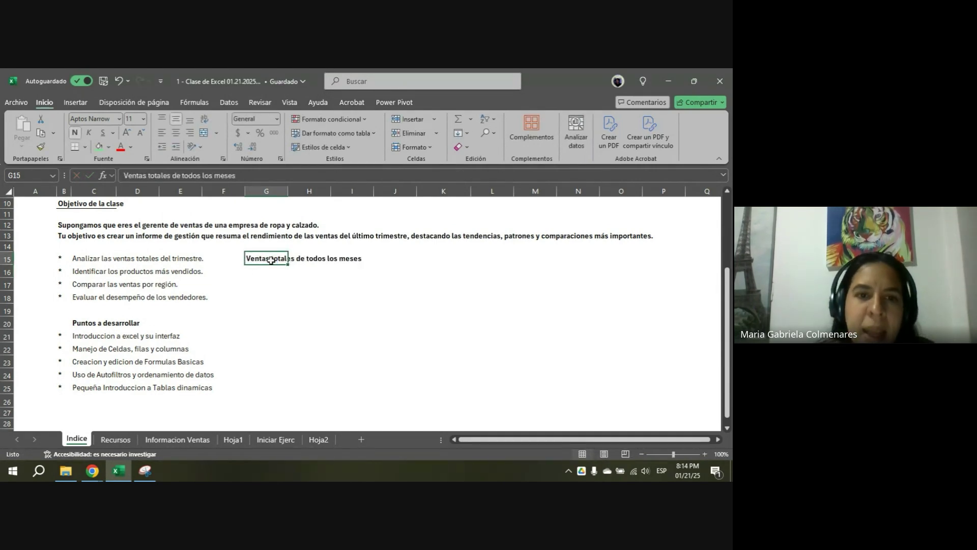
- Move the Total Ventas label and its total on the Informacion Ventas sheet one row down to J152:K152
{"action": "left_click", "coordinate": [192, 440]}
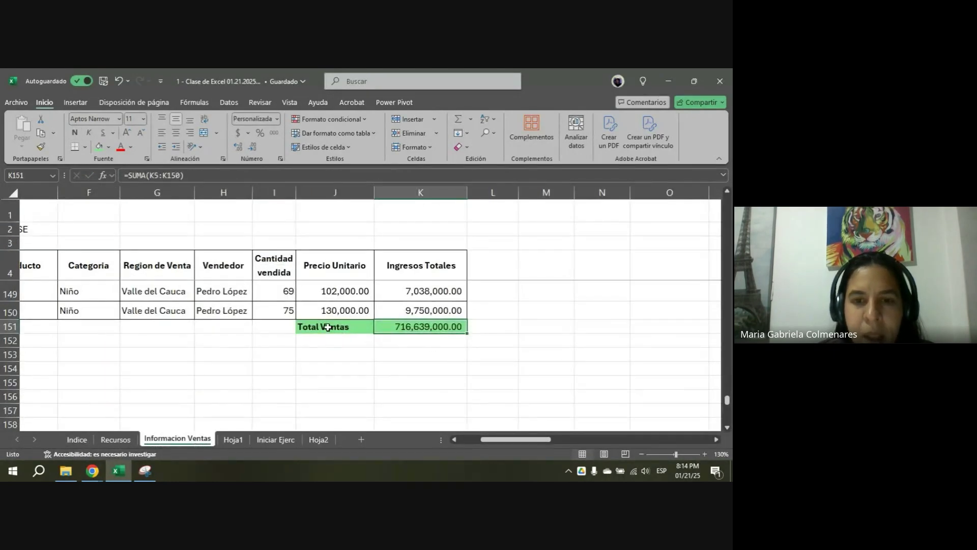
{"action": "left_click_drag", "start_coordinate": [329, 327], "coordinate": [416, 326]}
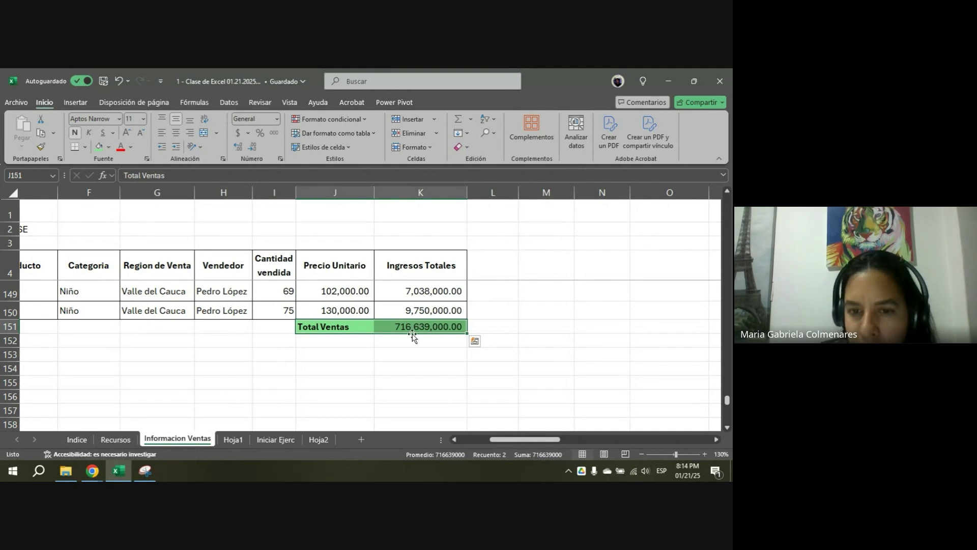
{"action": "left_click_drag", "start_coordinate": [410, 333], "coordinate": [412, 348]}
{"action": "left_click", "coordinate": [547, 327]}
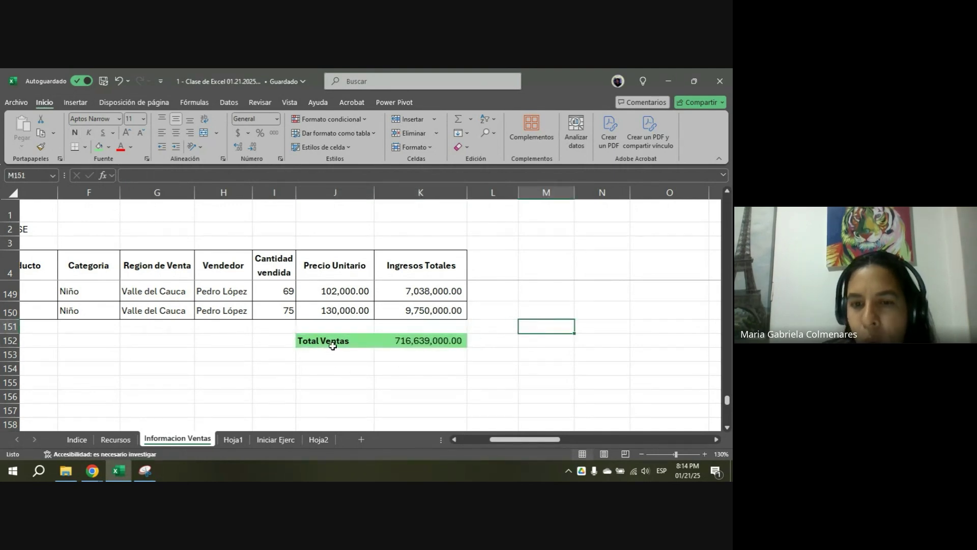
- Put an outside border around the Total Ventas label and amount in J152:K152
{"action": "left_click_drag", "start_coordinate": [333, 346], "coordinate": [427, 342]}
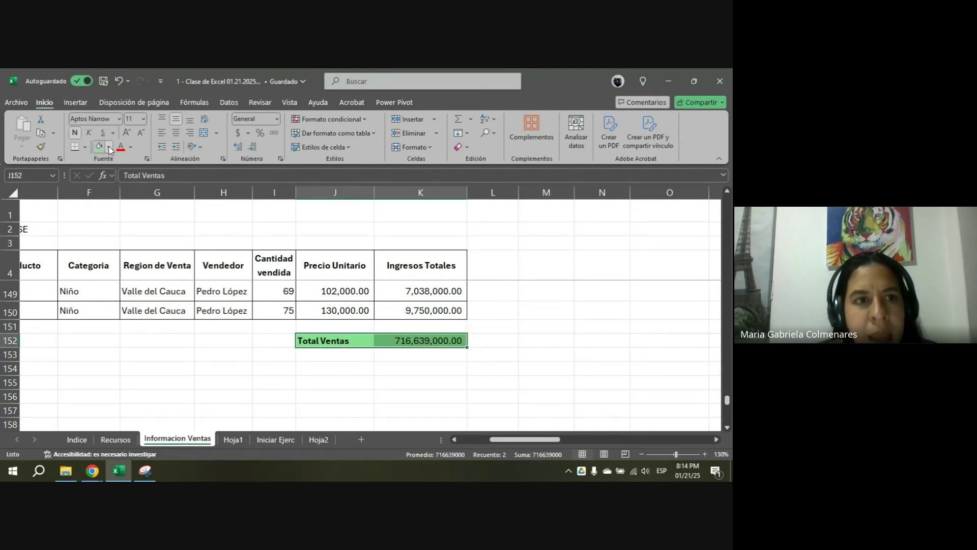
{"action": "left_click", "coordinate": [85, 148]}
{"action": "left_click", "coordinate": [96, 270]}
{"action": "left_click", "coordinate": [539, 331]}
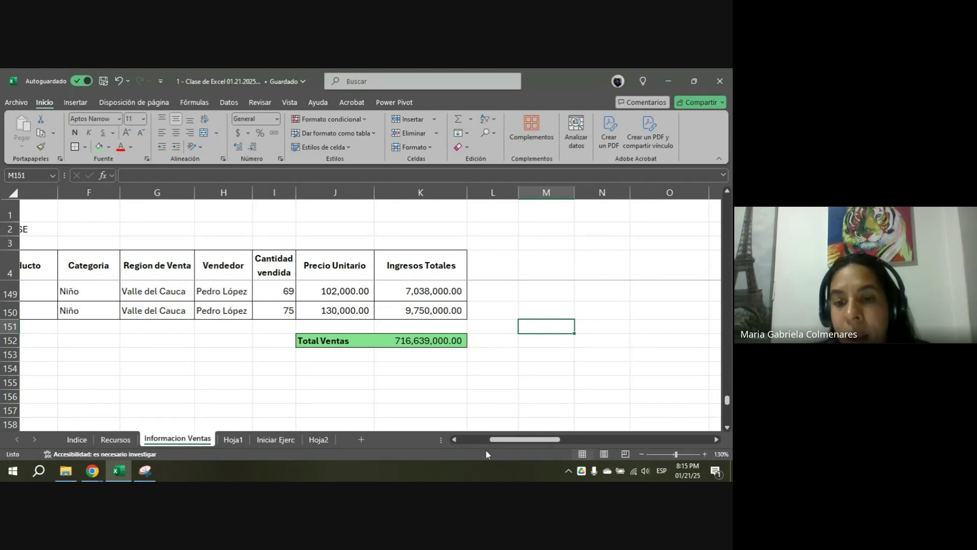
- Examine the sales table from its first column, checking the headings and the order of the records by date and month
{"action": "left_click_drag", "start_coordinate": [525, 439], "coordinate": [493, 439]}
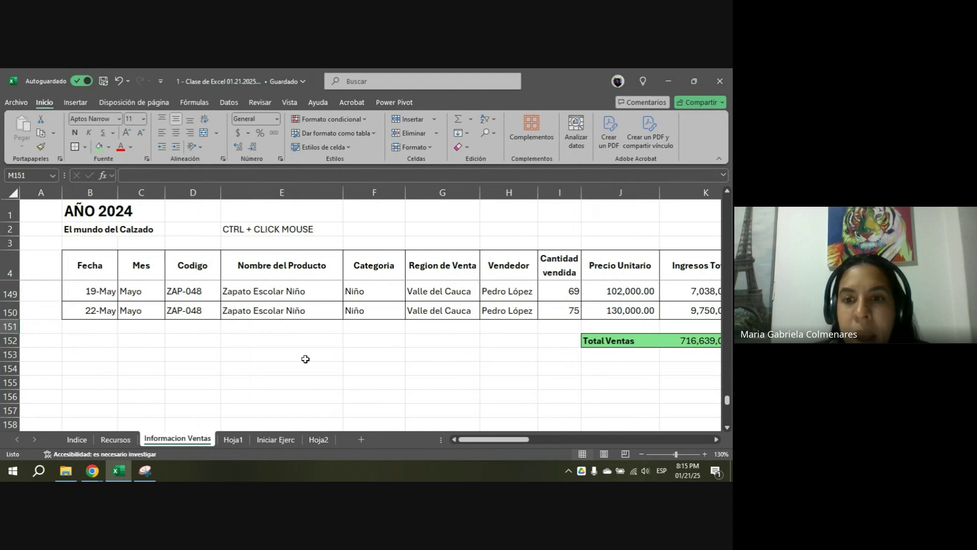
{"action": "scroll", "coordinate": [306, 359], "scroll_direction": "up", "scroll_amount": 9}
{"action": "scroll", "coordinate": [306, 359], "scroll_direction": "up", "scroll_amount": 10}
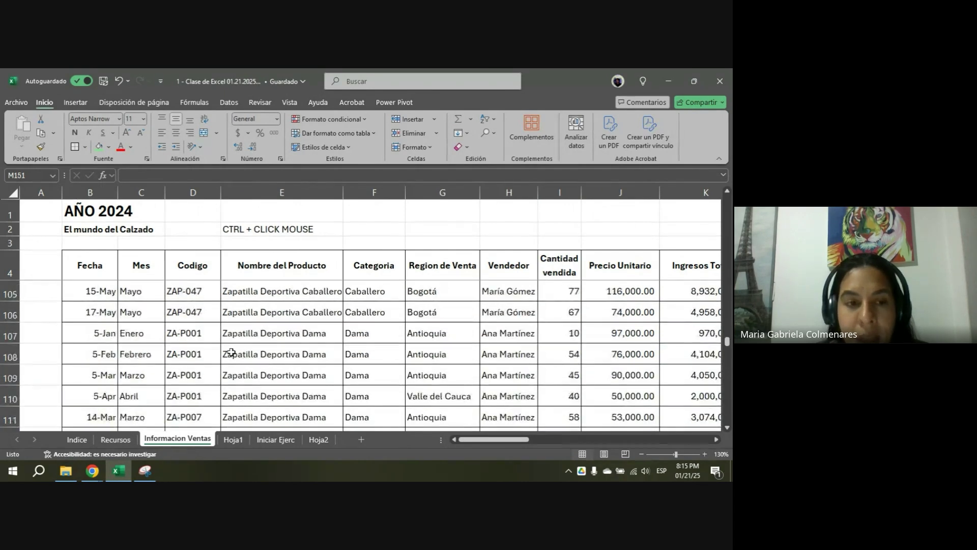
{"action": "left_click", "coordinate": [97, 265]}
{"action": "key", "text": "ctrl+shift+Right"}
{"action": "key", "text": "shift+Down"}
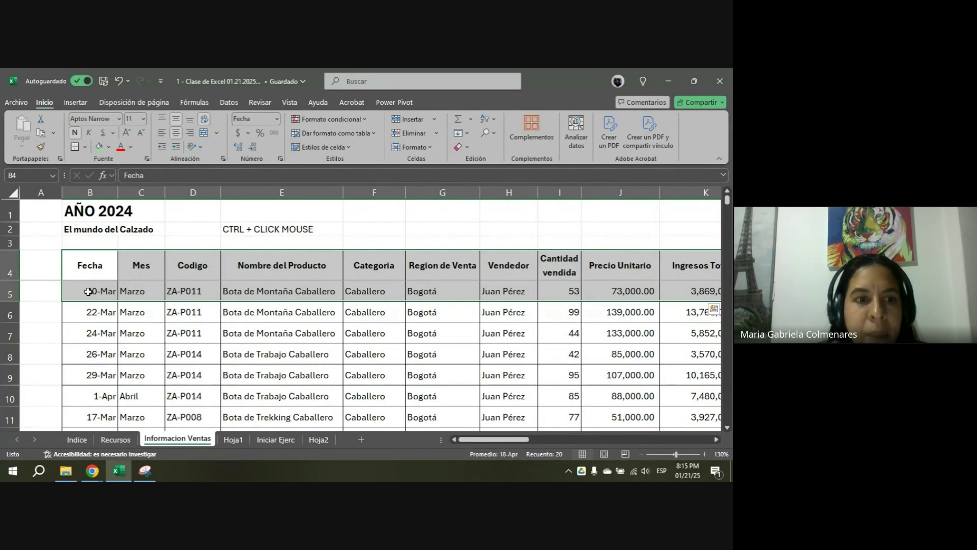
{"action": "left_click_drag", "start_coordinate": [83, 294], "coordinate": [77, 334]}
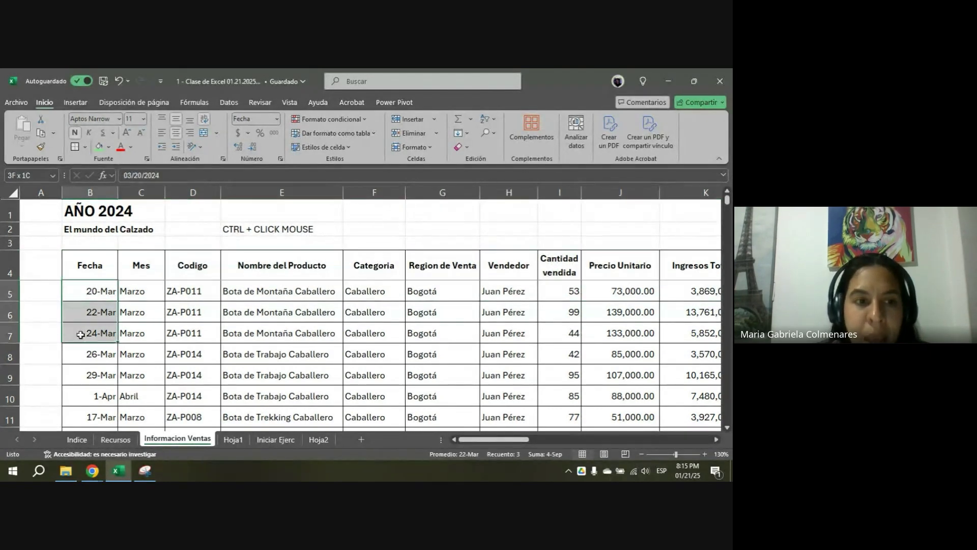
{"action": "left_click", "coordinate": [99, 294]}
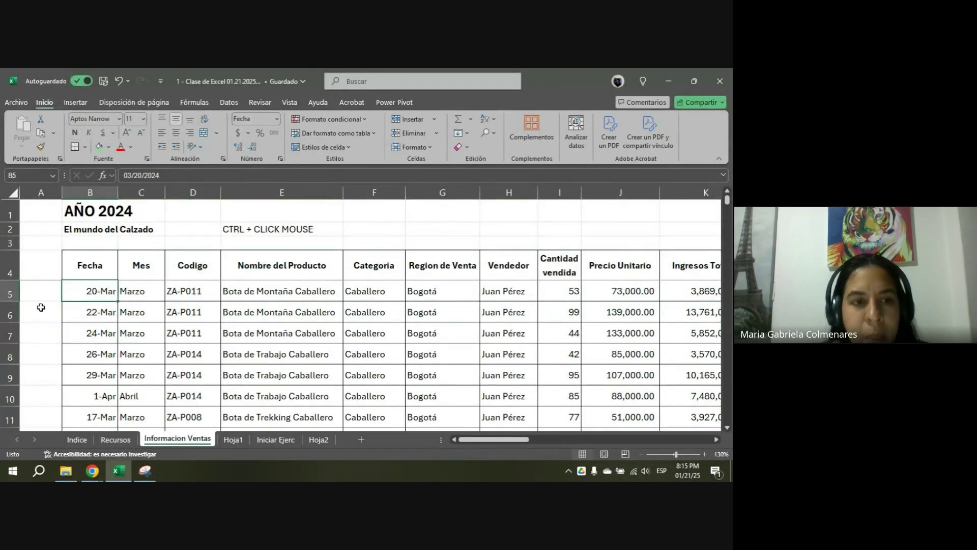
{"action": "scroll", "coordinate": [80, 341], "scroll_direction": "down", "scroll_amount": 1}
{"action": "left_click", "coordinate": [81, 372]}
{"action": "scroll", "coordinate": [83, 371], "scroll_direction": "down", "scroll_amount": 1}
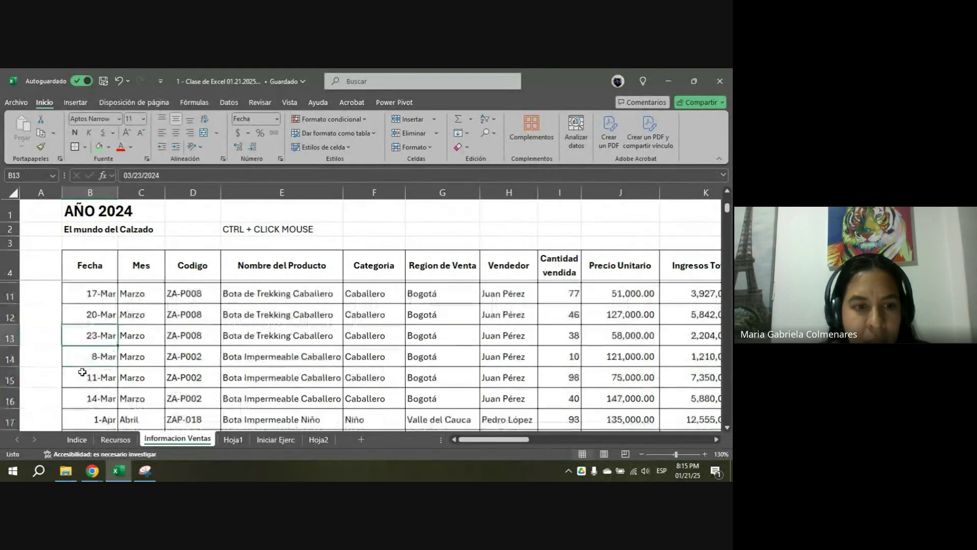
{"action": "scroll", "coordinate": [84, 356], "scroll_direction": "up", "scroll_amount": 1}
{"action": "left_click", "coordinate": [88, 351]}
{"action": "scroll", "coordinate": [132, 360], "scroll_direction": "up", "scroll_amount": 1}
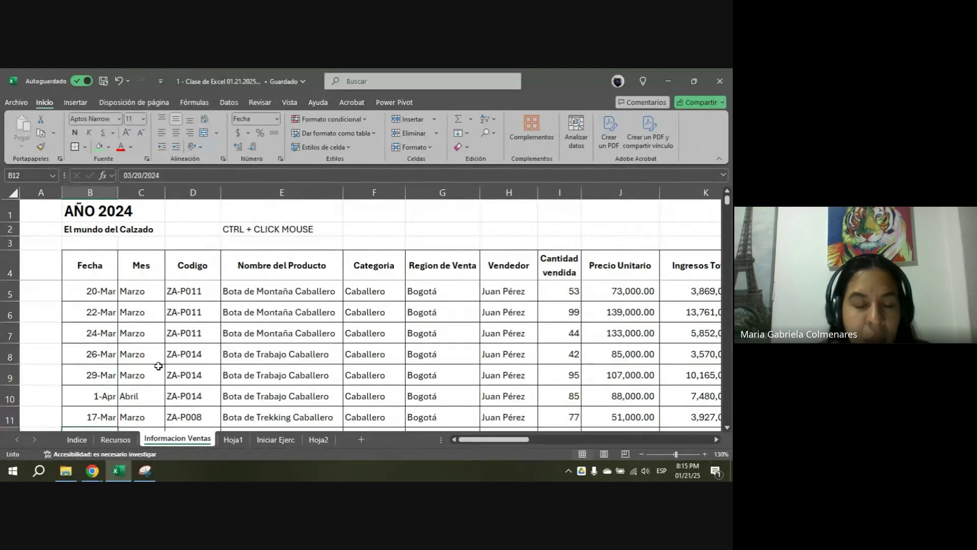
{"action": "left_click_drag", "start_coordinate": [98, 269], "coordinate": [732, 294]}
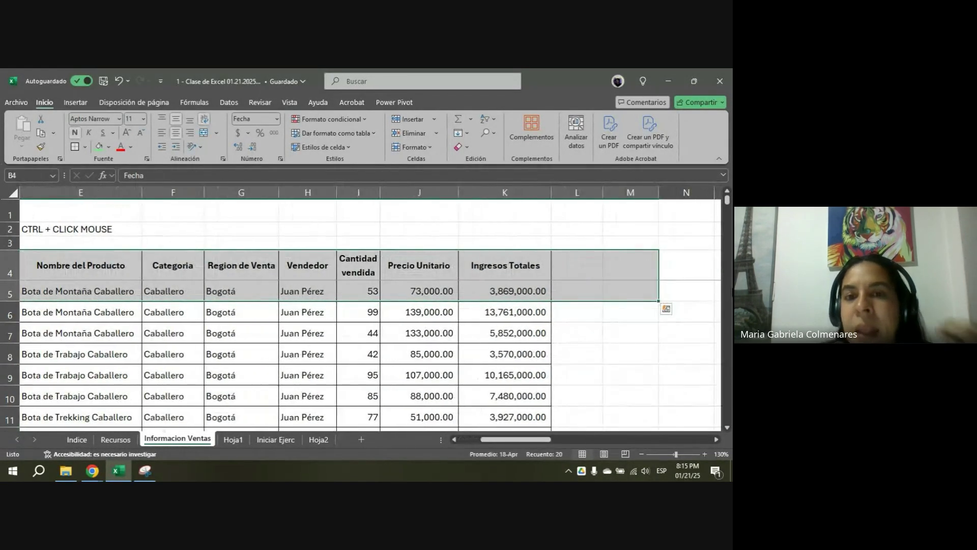
{"action": "left_click_drag", "start_coordinate": [514, 439], "coordinate": [436, 450]}
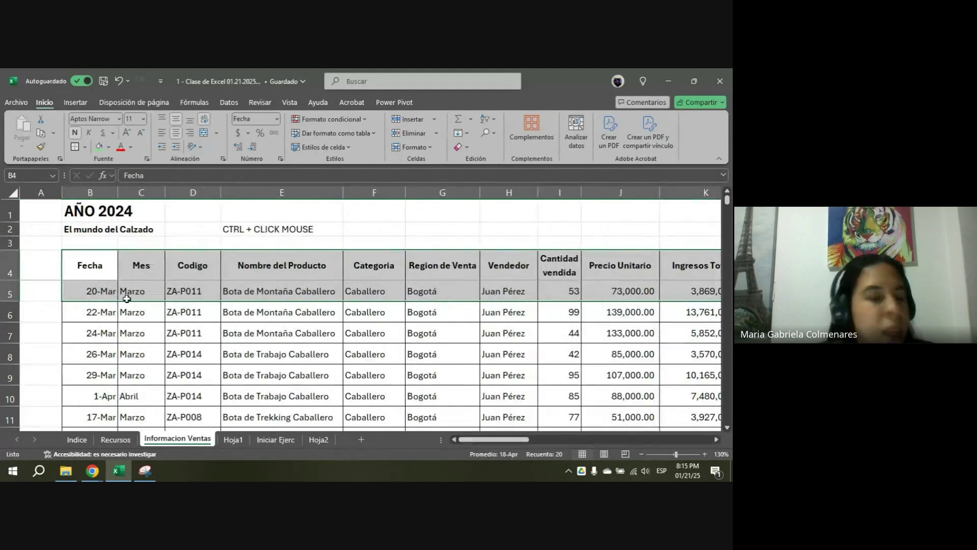
{"action": "scroll", "coordinate": [163, 388], "scroll_direction": "down", "scroll_amount": 1}
{"action": "scroll", "coordinate": [162, 377], "scroll_direction": "down", "scroll_amount": 1}
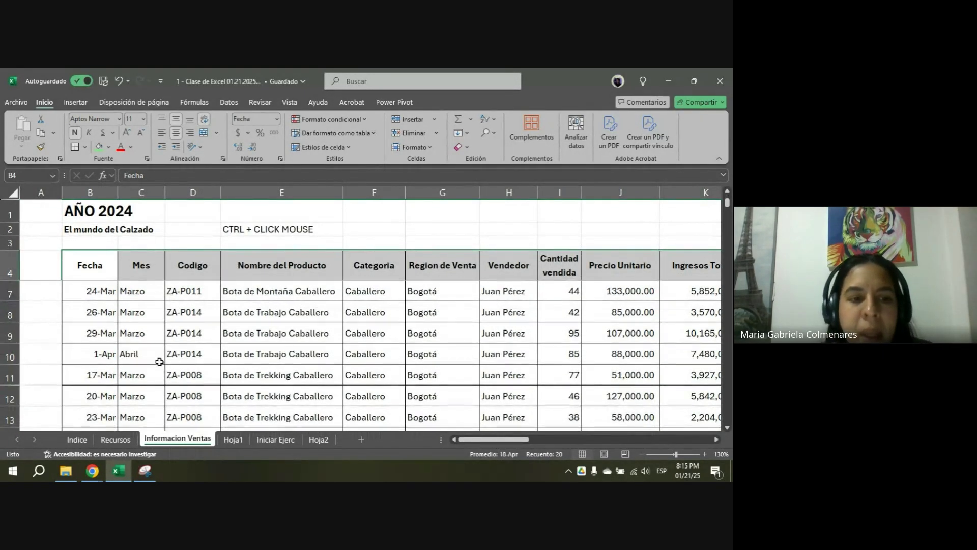
{"action": "scroll", "coordinate": [159, 362], "scroll_direction": "down", "scroll_amount": 4}
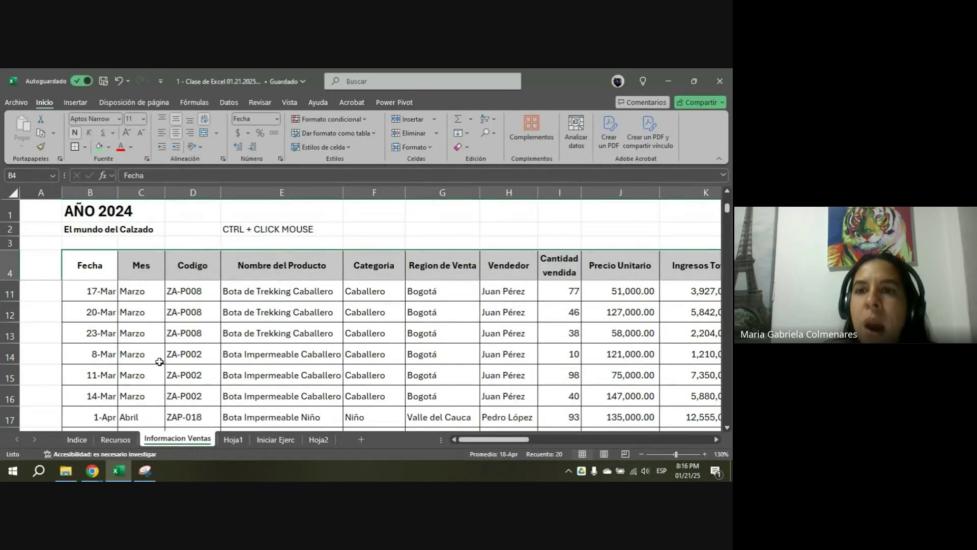
{"action": "left_click", "coordinate": [176, 333]}
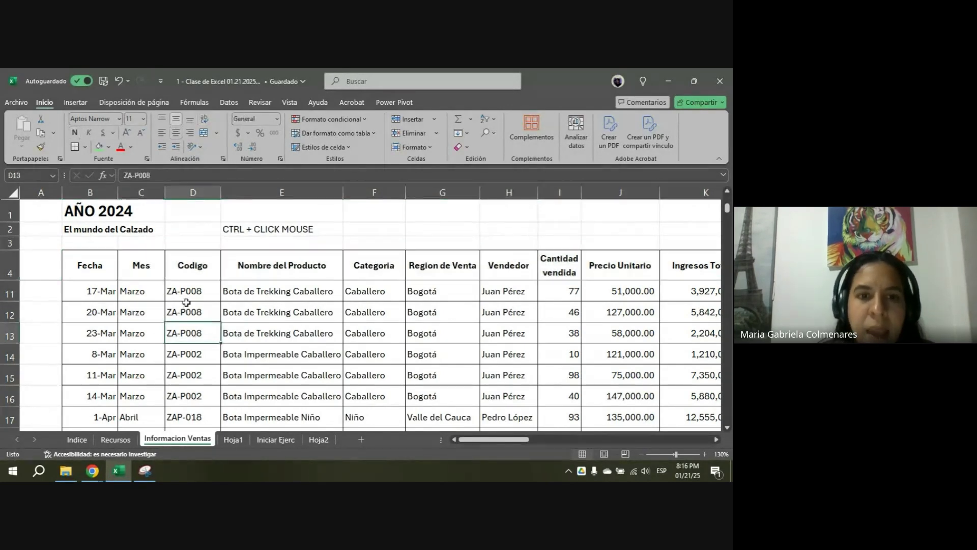
- Apply a filter to the sales table's header row, from Fecha to Ingresos Totales (B4:K4)
{"action": "left_click_drag", "start_coordinate": [94, 268], "coordinate": [701, 351]}
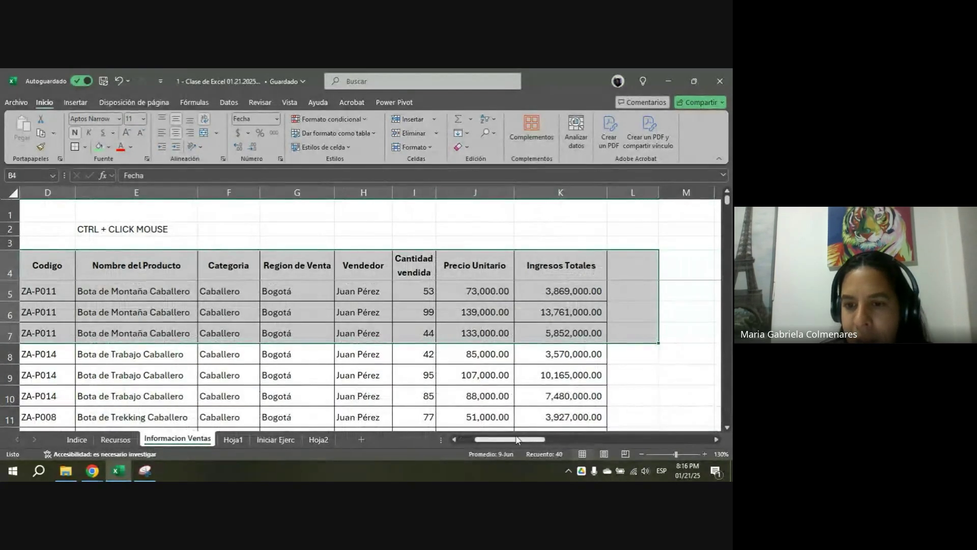
{"action": "left_click_drag", "start_coordinate": [475, 440], "coordinate": [459, 457]}
{"action": "left_click_drag", "start_coordinate": [87, 264], "coordinate": [631, 267]}
{"action": "left_click_drag", "start_coordinate": [509, 439], "coordinate": [472, 447]}
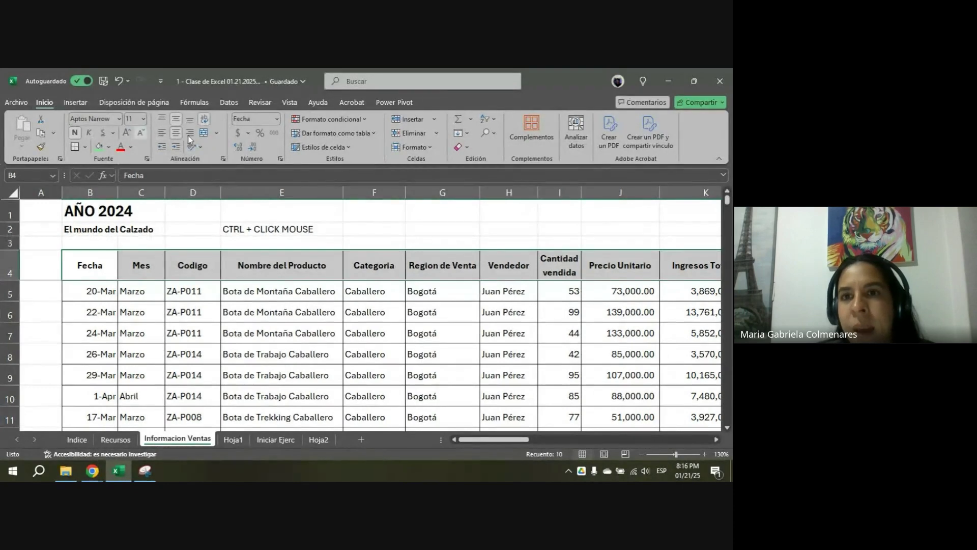
{"action": "left_click", "coordinate": [486, 122]}
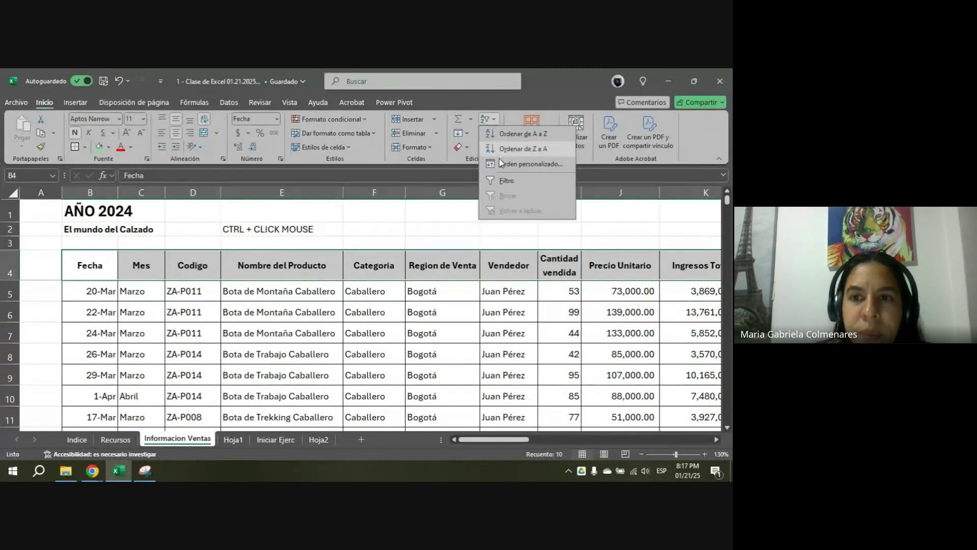
{"action": "left_click", "coordinate": [507, 184]}
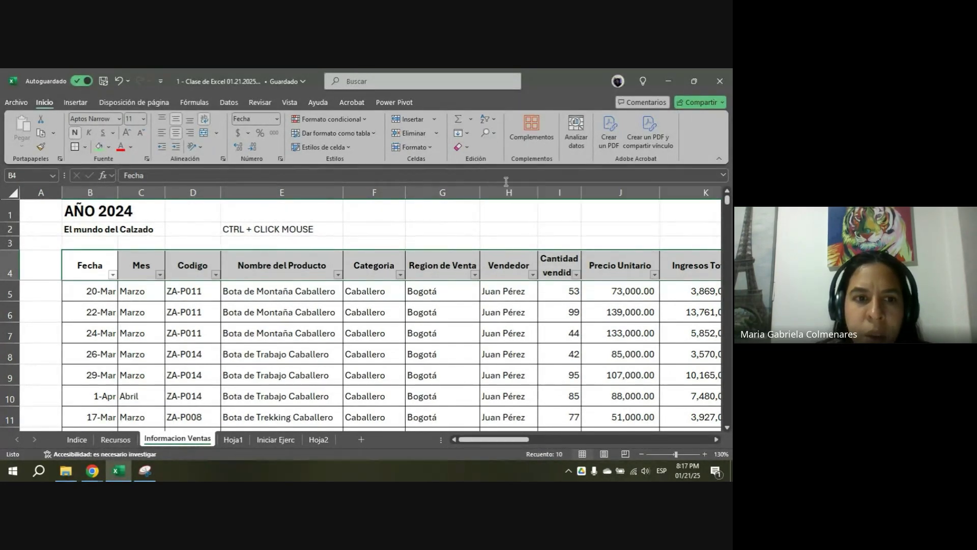
- Examine the filter arrows on the sales table's header row, starting from the Fecha column
{"action": "left_click", "coordinate": [705, 454]}
{"action": "left_click", "coordinate": [705, 453]}
{"action": "left_click", "coordinate": [705, 453]}
{"action": "left_click", "coordinate": [705, 454]}
{"action": "left_click", "coordinate": [705, 453]}
{"action": "left_click_drag", "start_coordinate": [515, 439], "coordinate": [467, 440]}
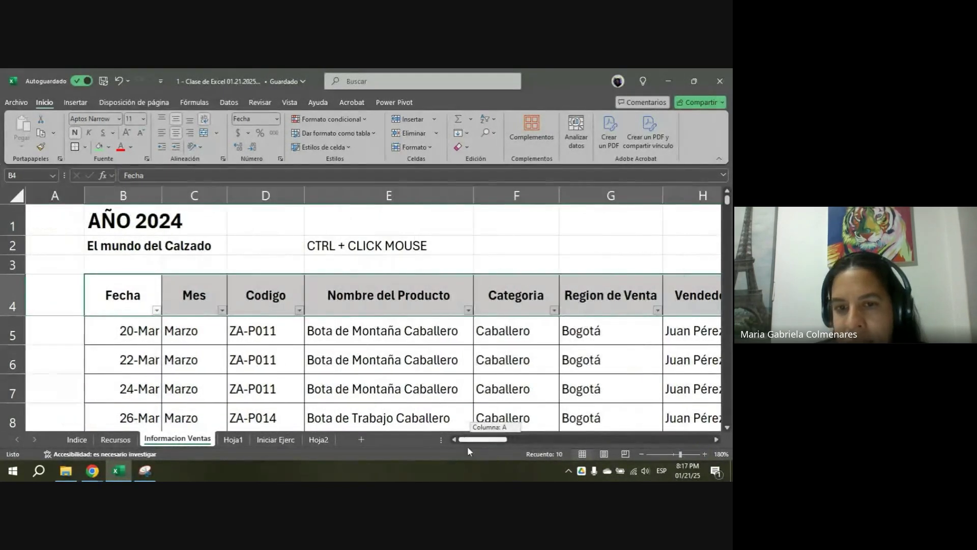
{"action": "left_click", "coordinate": [361, 395]}
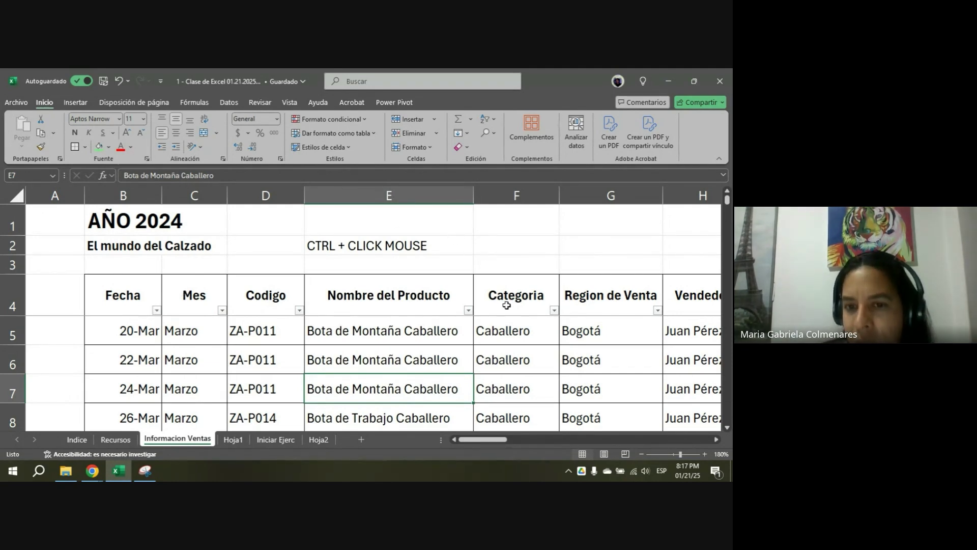
{"action": "scroll", "coordinate": [506, 305], "scroll_direction": "down", "scroll_amount": 2}
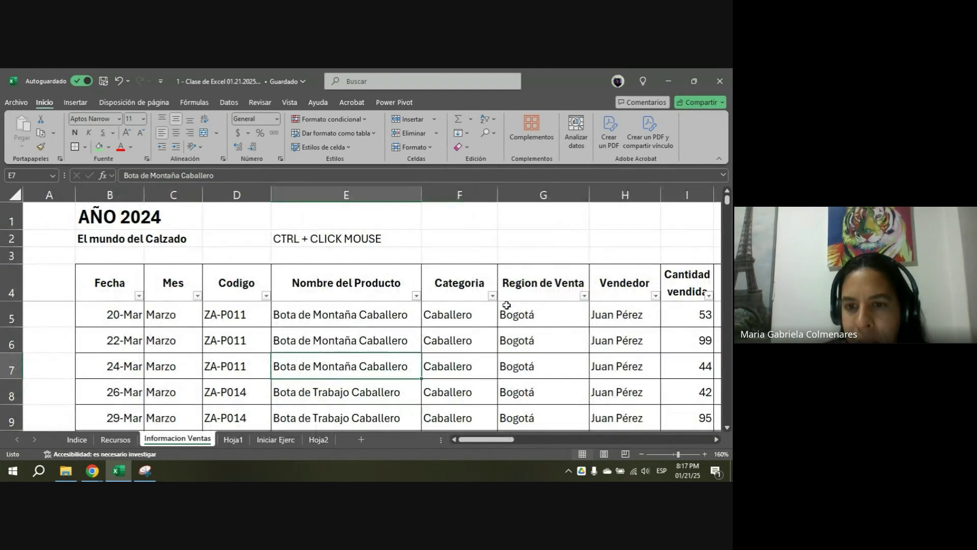
{"action": "scroll", "coordinate": [507, 306], "scroll_direction": "down", "scroll_amount": 1}
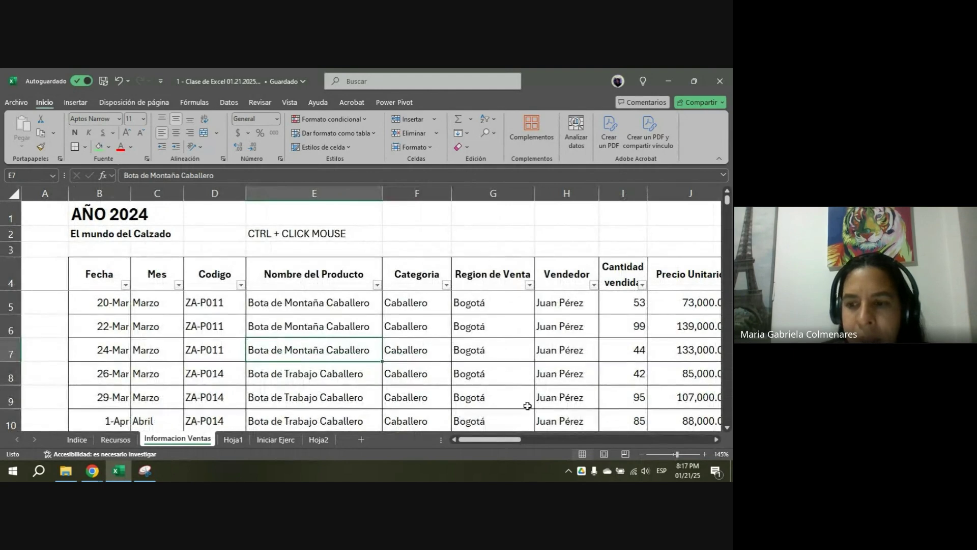
{"action": "left_click", "coordinate": [485, 441]}
{"action": "left_click_drag", "start_coordinate": [485, 441], "coordinate": [419, 469]}
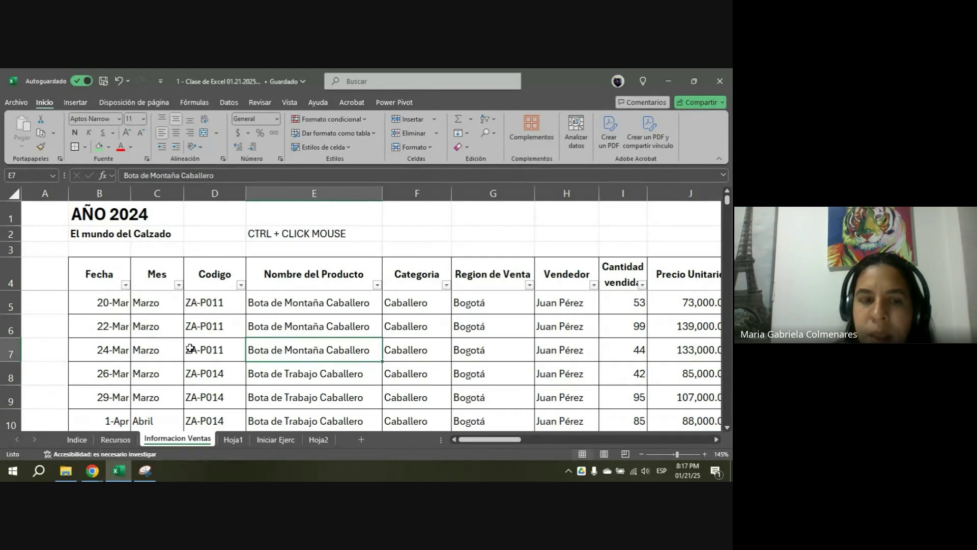
- Check the sorting and date filter options offered for the Fecha column, leaving them unapplied
{"action": "left_click", "coordinate": [125, 286]}
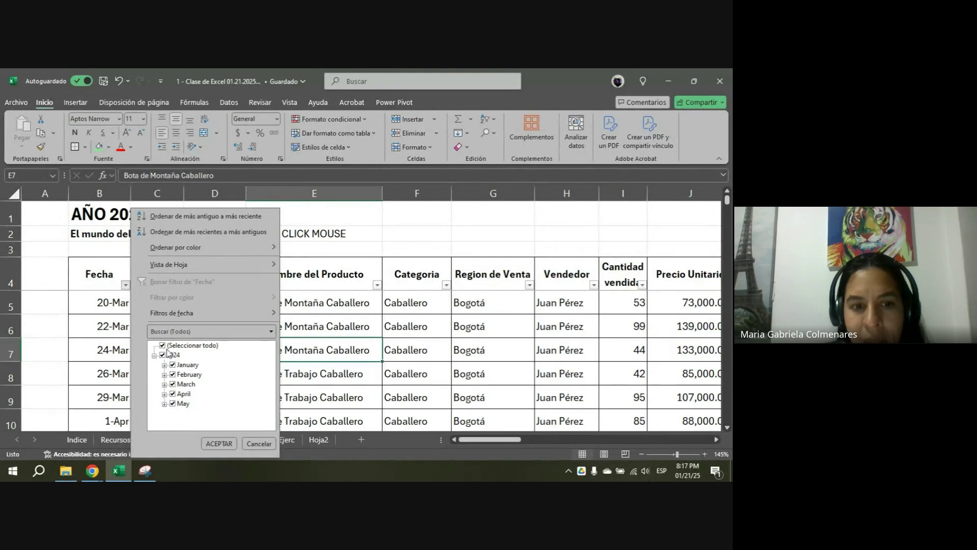
{"action": "left_click", "coordinate": [119, 334]}
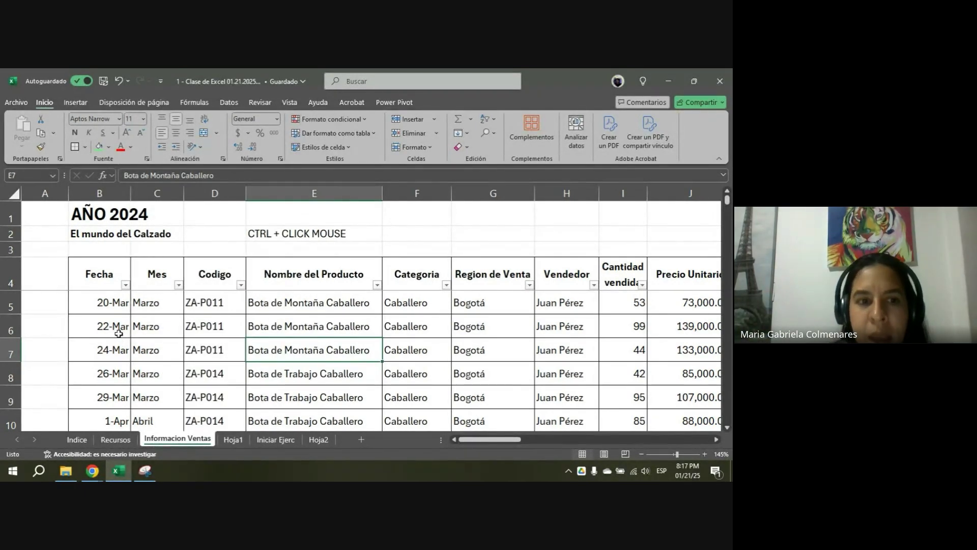
{"action": "left_click", "coordinate": [125, 286]}
{"action": "left_click", "coordinate": [650, 370]}
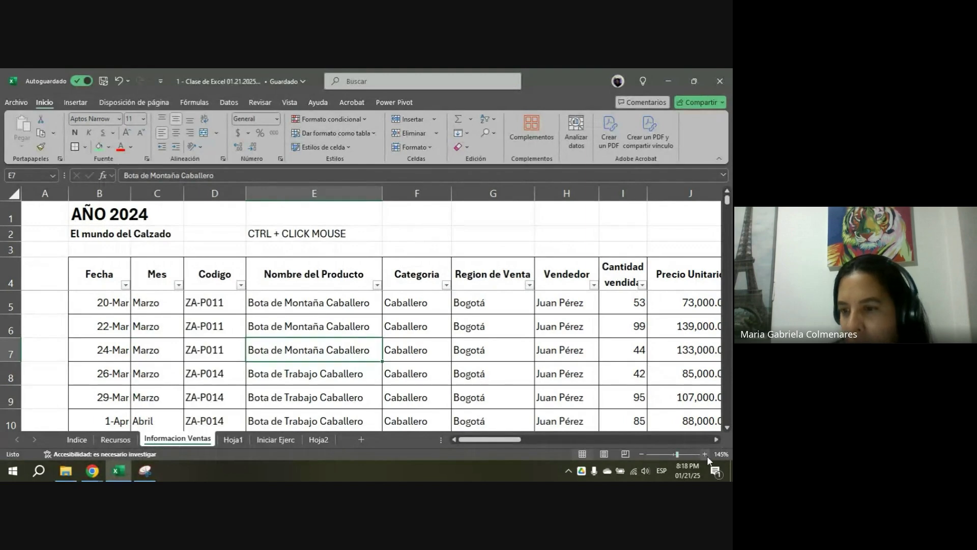
- Filter the Fecha column to show only the sales of March 20, 2024
{"action": "left_click", "coordinate": [704, 454]}
{"action": "left_click", "coordinate": [704, 454]}
{"action": "left_click", "coordinate": [705, 454]}
{"action": "left_click", "coordinate": [705, 454]}
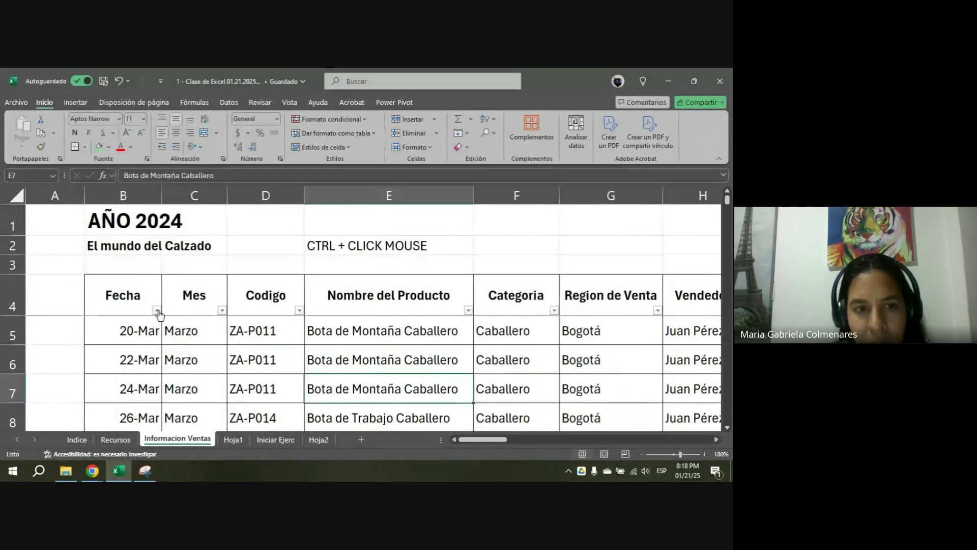
{"action": "left_click", "coordinate": [157, 311]}
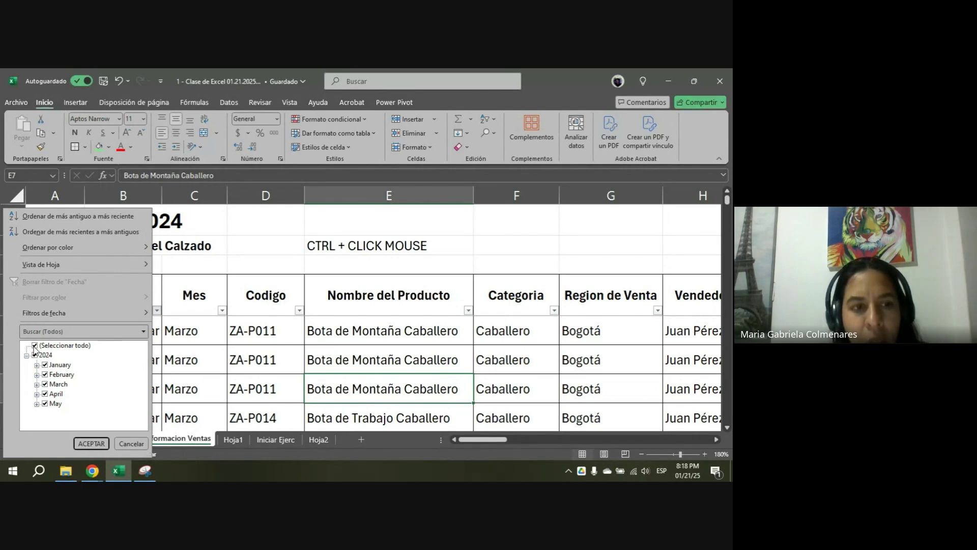
{"action": "left_click", "coordinate": [35, 345]}
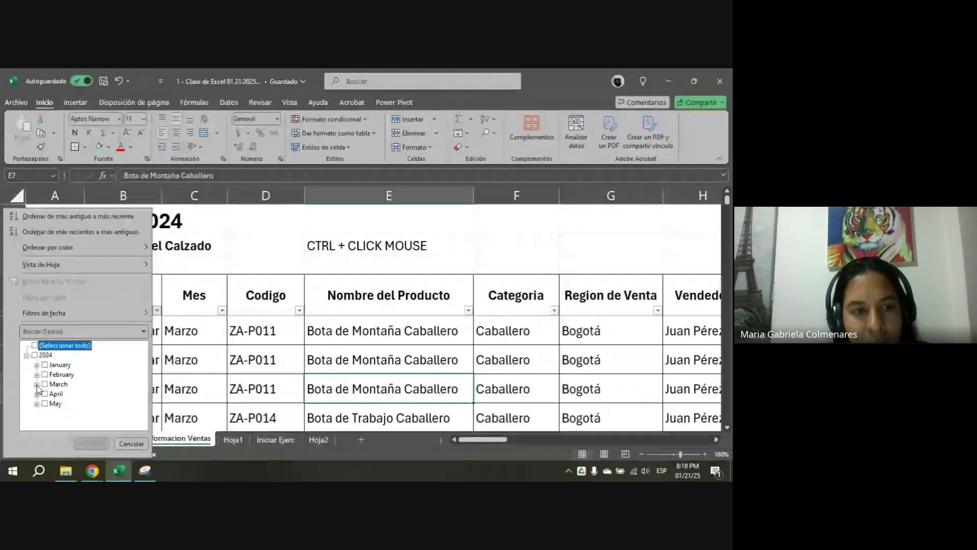
{"action": "left_click", "coordinate": [36, 385]}
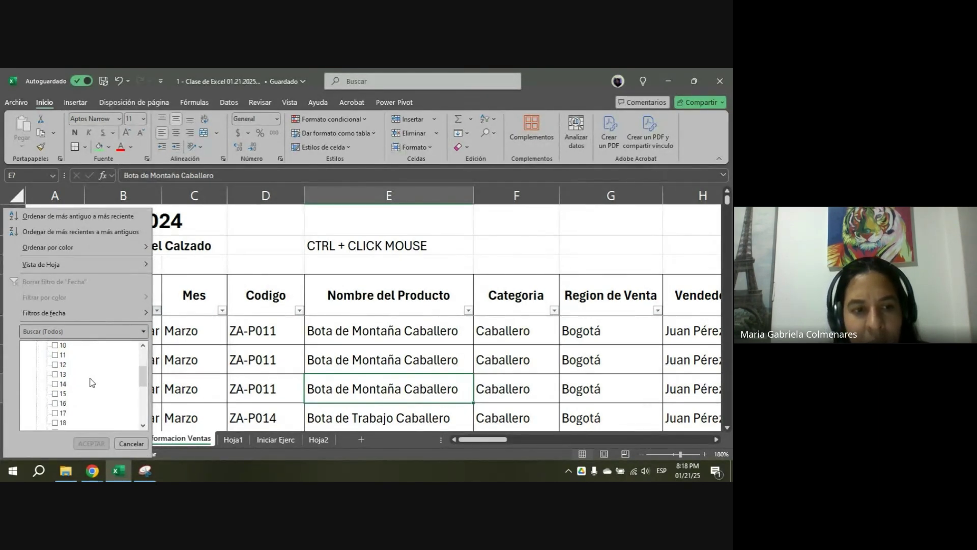
{"action": "scroll", "coordinate": [91, 382], "scroll_direction": "up", "scroll_amount": 1}
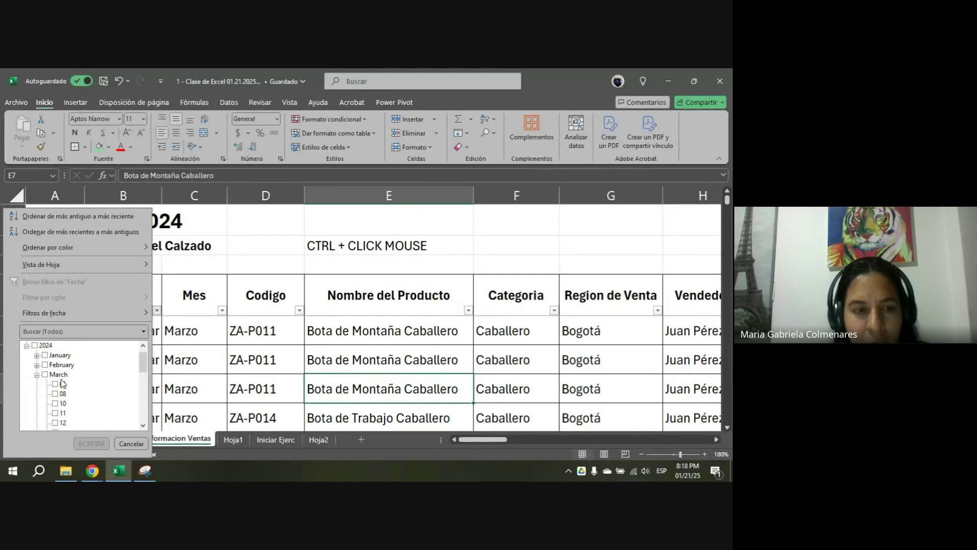
{"action": "scroll", "coordinate": [72, 390], "scroll_direction": "down", "scroll_amount": 3}
{"action": "left_click", "coordinate": [56, 413]}
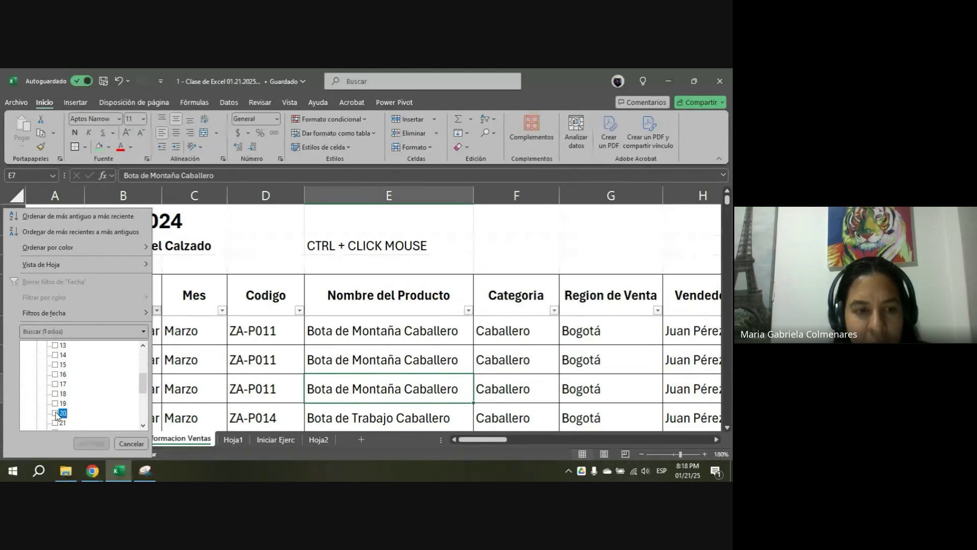
{"action": "left_click", "coordinate": [85, 443]}
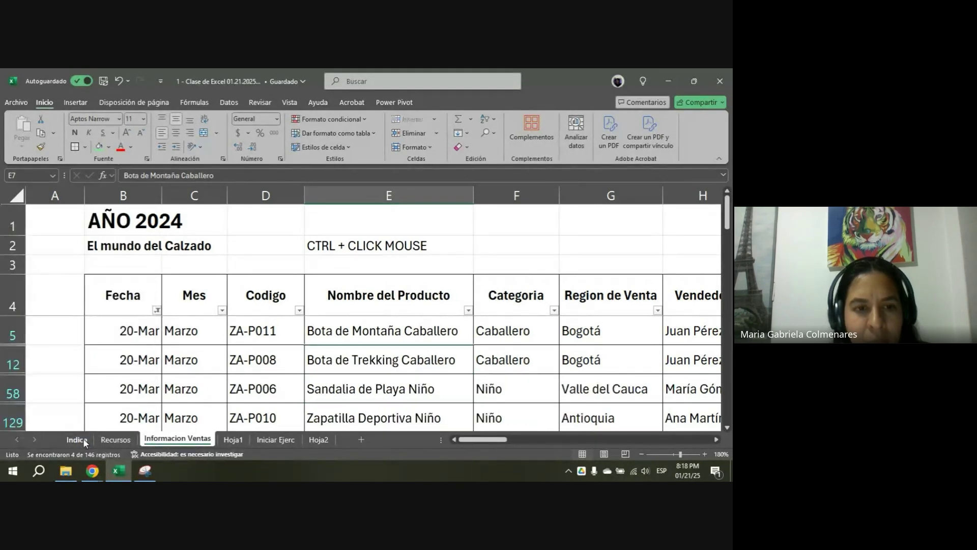
- Review the filtered sales records, checking their dates in the Fecha column and the first record's product
{"action": "left_click", "coordinate": [642, 454]}
{"action": "left_click", "coordinate": [642, 455]}
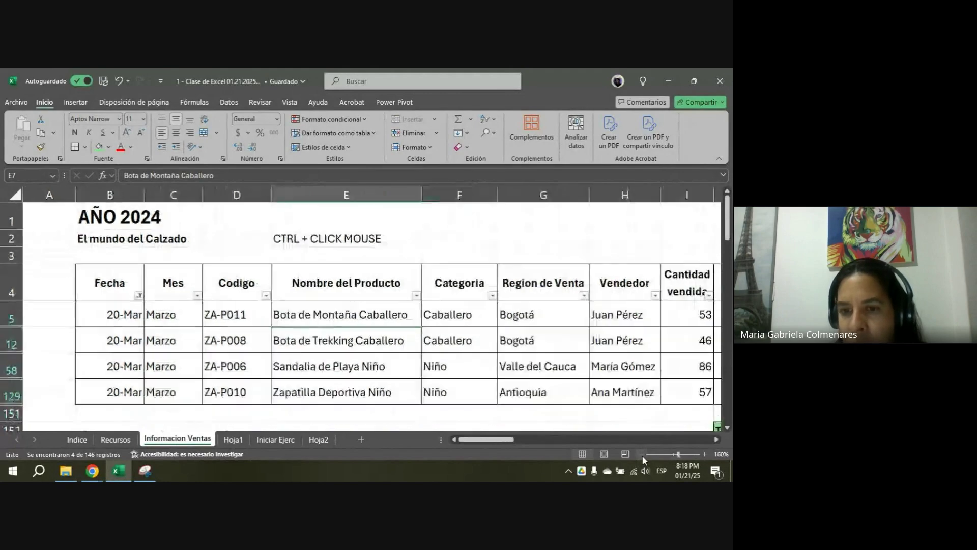
{"action": "left_click", "coordinate": [642, 454]}
{"action": "left_click_drag", "start_coordinate": [518, 439], "coordinate": [495, 441]}
{"action": "left_click_drag", "start_coordinate": [73, 284], "coordinate": [633, 389]}
{"action": "left_click_drag", "start_coordinate": [528, 442], "coordinate": [506, 441]}
{"action": "left_click", "coordinate": [108, 306]}
{"action": "left_click_drag", "start_coordinate": [107, 305], "coordinate": [105, 380]}
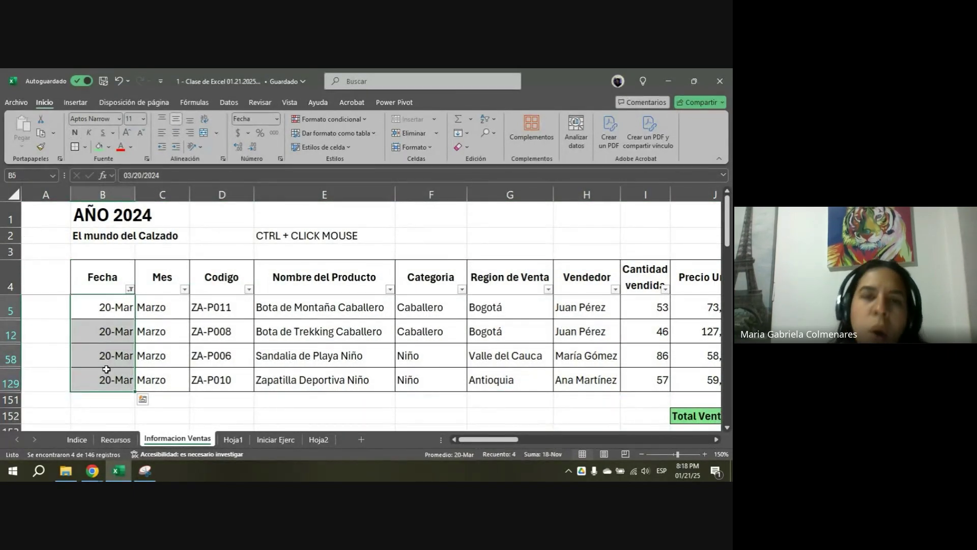
{"action": "left_click_drag", "start_coordinate": [122, 312], "coordinate": [327, 310]}
{"action": "left_click", "coordinate": [348, 305]}
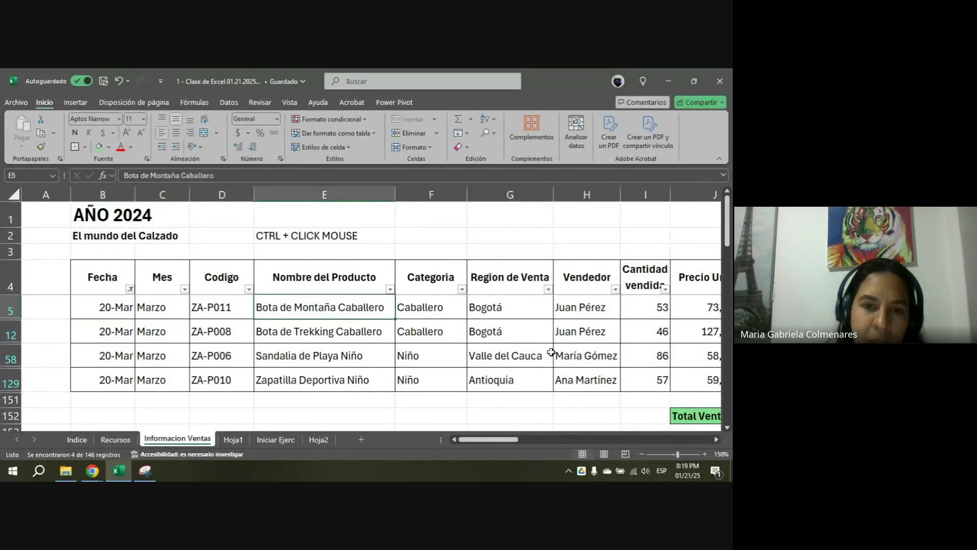
- Go through the product names of the filtered records and across the row to the Ingresos Totales column
{"action": "key", "text": "Down"}
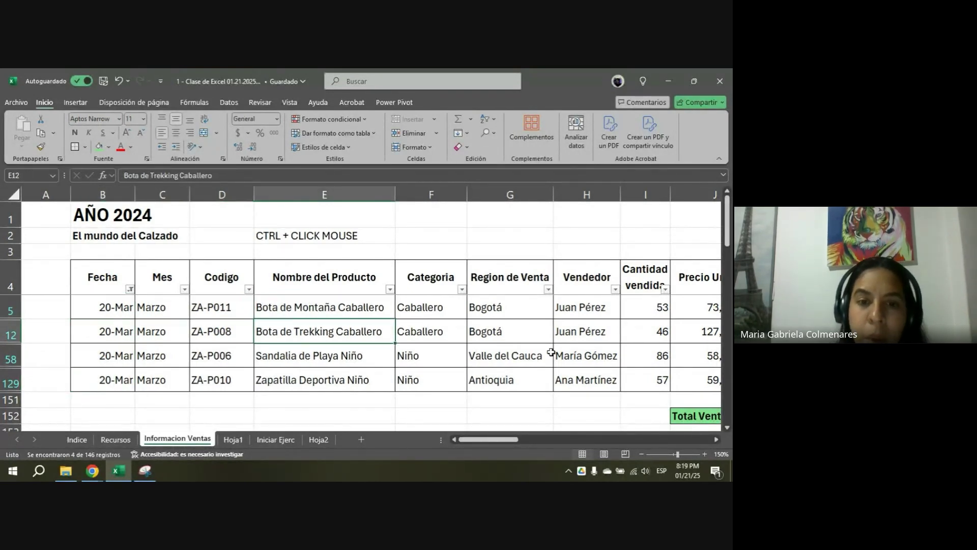
{"action": "key", "text": "Down"}
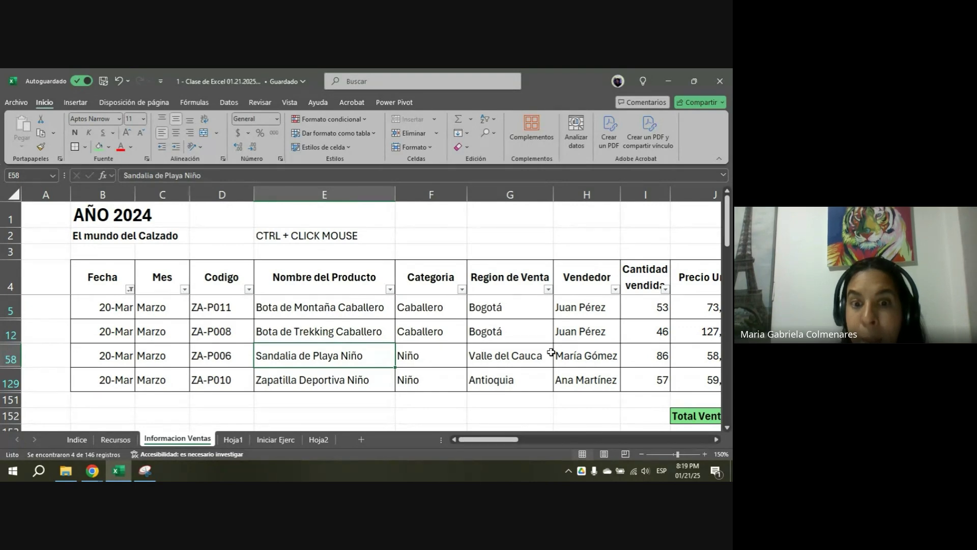
{"action": "key", "text": "Down"}
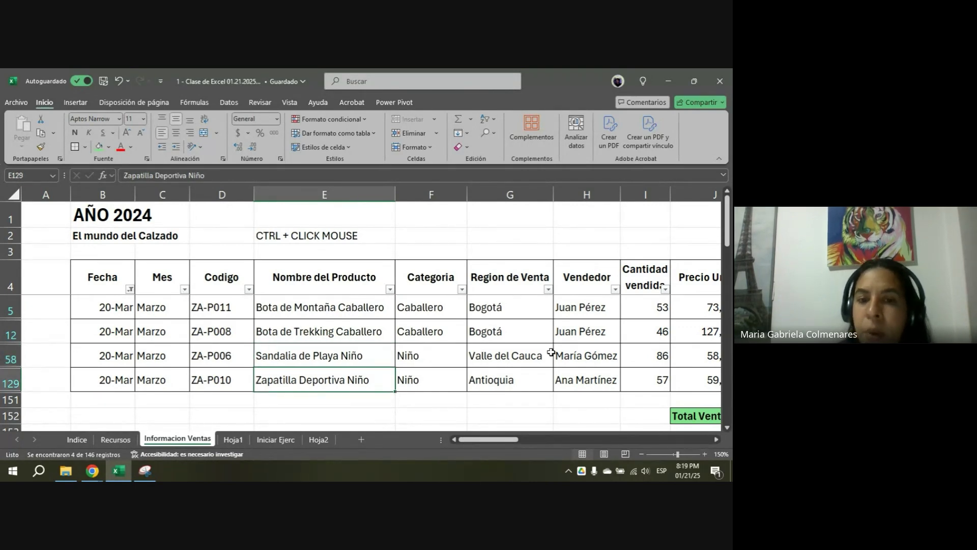
{"action": "key", "text": "Up"}
{"action": "key", "text": "Right"}
{"action": "key", "text": "Right"}
{"action": "key", "text": "Left"}
{"action": "key", "text": "Left"}
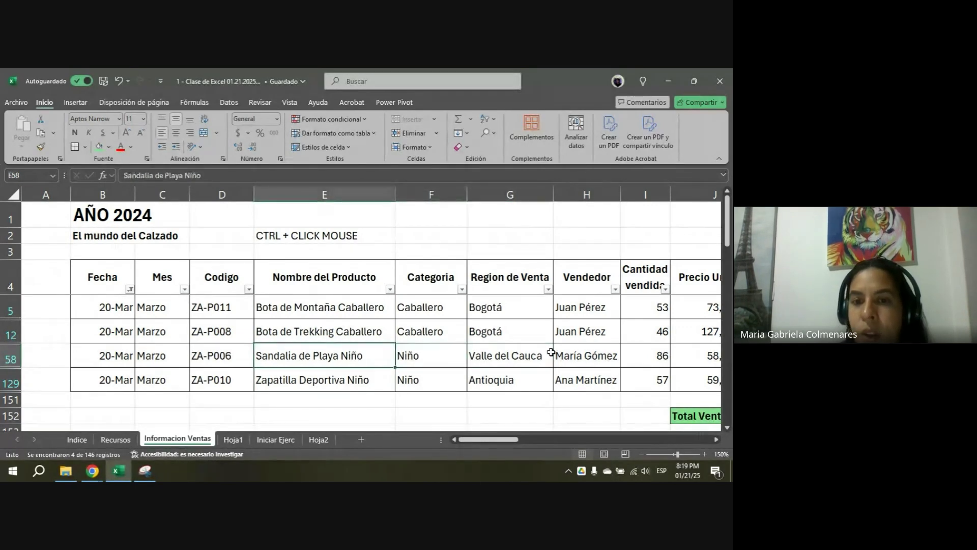
{"action": "key", "text": "Up"}
{"action": "key", "text": "Right"}
{"action": "key", "text": "Right"}
{"action": "key", "text": "Right"}
{"action": "key", "text": "Right"}
{"action": "key", "text": "Right"}
{"action": "key", "text": "Right"}
{"action": "key", "text": "Right"}
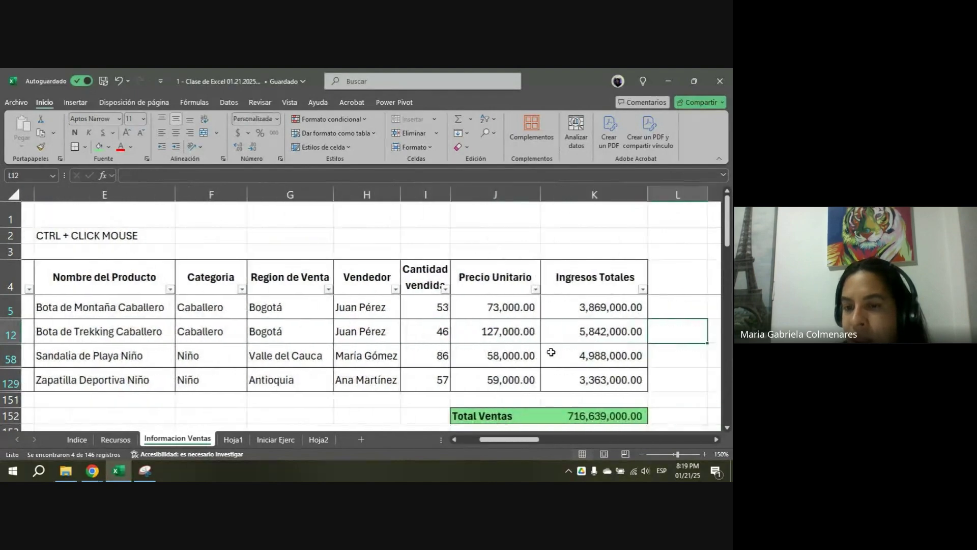
{"action": "key", "text": "Right"}
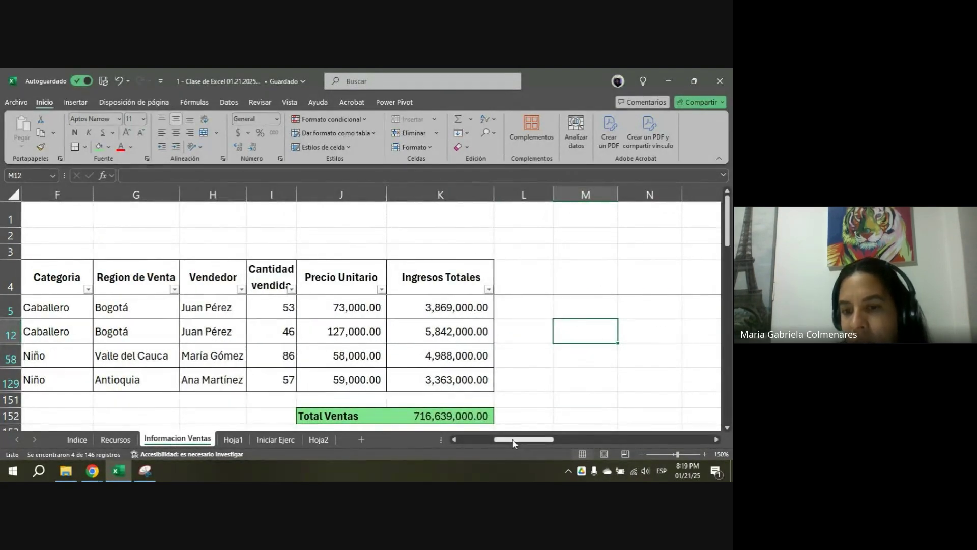
- Check the filtered records' dates and select their Ingresos Totales amounts, K5 to K129, to read the sum
{"action": "left_click_drag", "start_coordinate": [513, 442], "coordinate": [454, 443]}
{"action": "left_click_drag", "start_coordinate": [122, 311], "coordinate": [163, 356]}
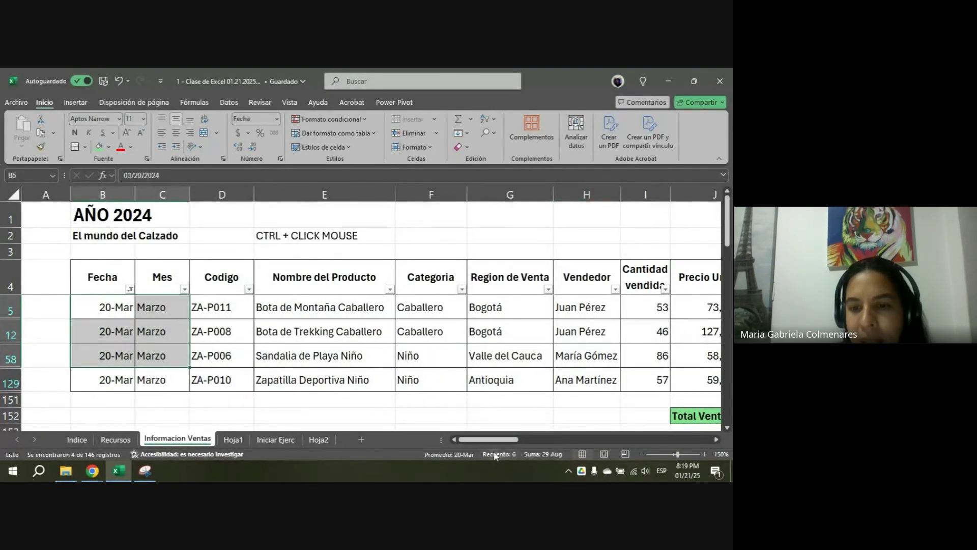
{"action": "left_click_drag", "start_coordinate": [487, 440], "coordinate": [515, 441]}
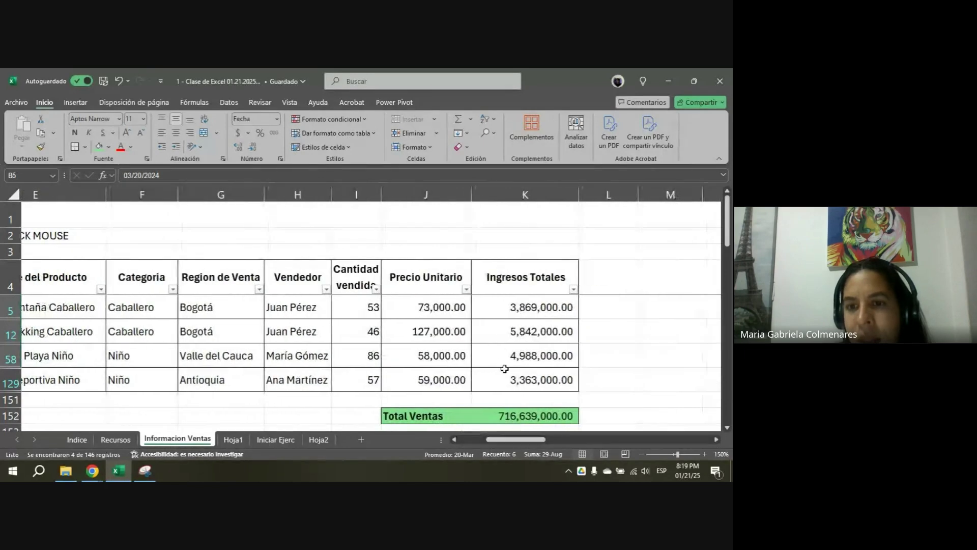
{"action": "left_click_drag", "start_coordinate": [491, 307], "coordinate": [503, 357]}
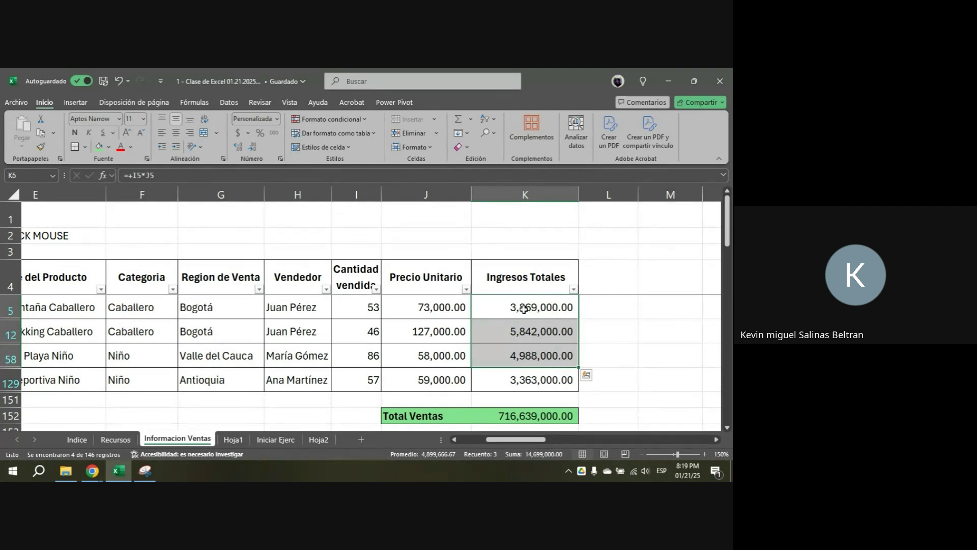
{"action": "left_click", "coordinate": [525, 309]}
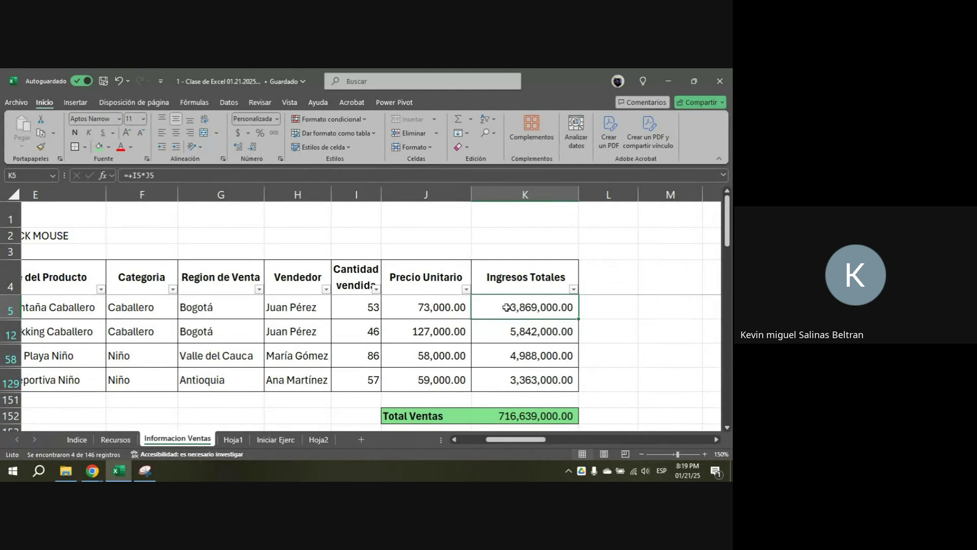
{"action": "left_click_drag", "start_coordinate": [509, 306], "coordinate": [492, 377]}
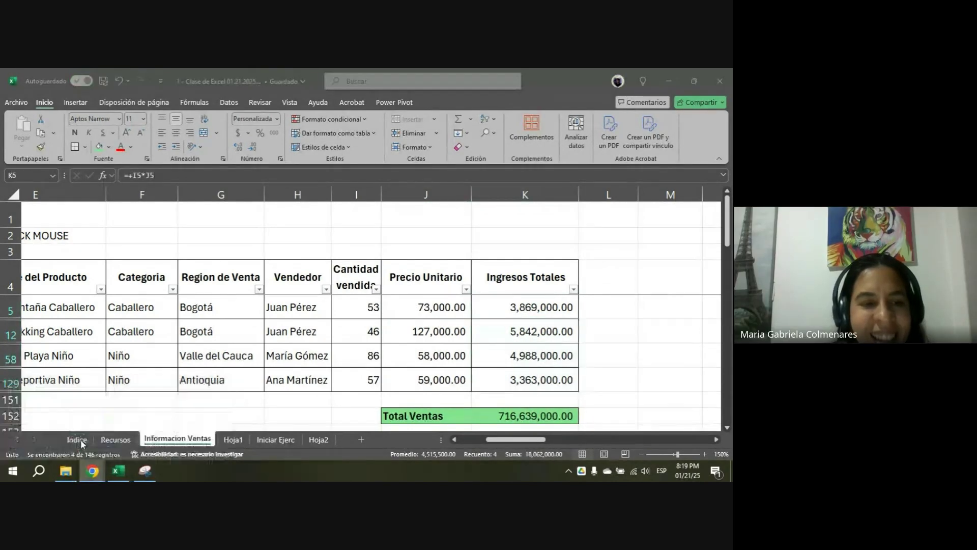
- Switch to the Google Meet call in Chrome to check on the participants, and return to the Excel workbook
{"action": "left_click", "coordinate": [92, 470]}
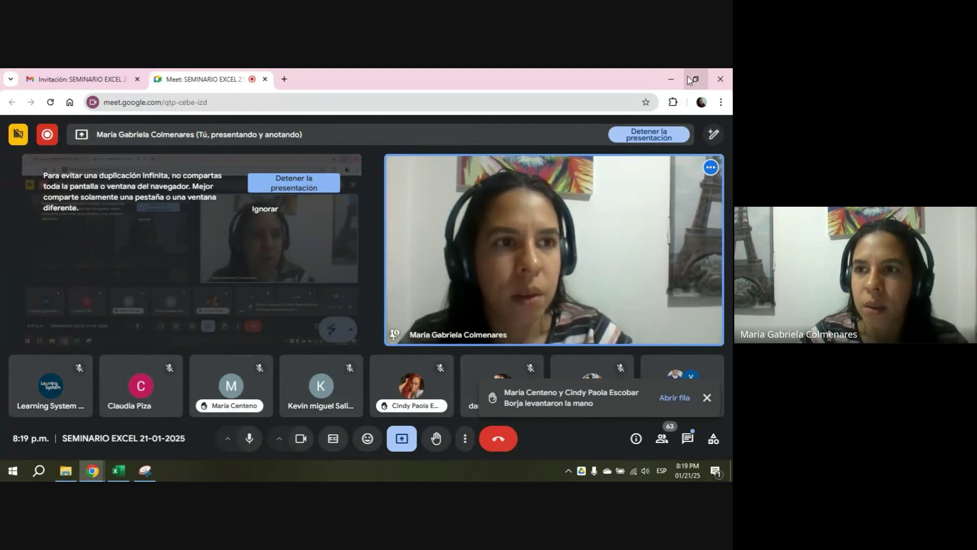
{"action": "left_click", "coordinate": [671, 79]}
{"action": "left_click", "coordinate": [635, 286]}
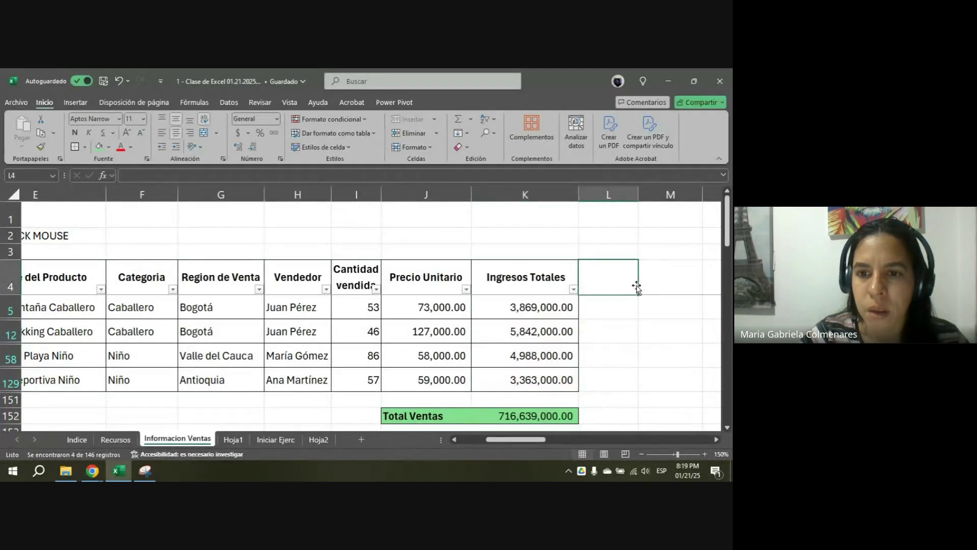
- Recheck the sum of the filtered Ingresos Totales, and inspect the filtered dates in B5:B129 and the original row numbers
{"action": "left_click", "coordinate": [528, 312]}
{"action": "left_click_drag", "start_coordinate": [527, 377], "coordinate": [527, 377]}
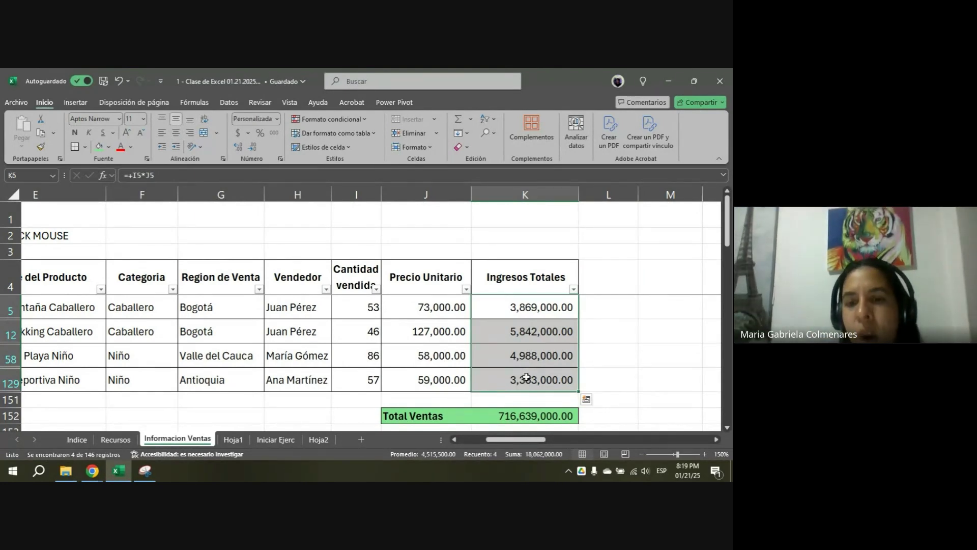
{"action": "scroll", "coordinate": [417, 449], "scroll_direction": "left", "scroll_amount": 1}
{"action": "scroll", "coordinate": [384, 424], "scroll_direction": "left", "scroll_amount": 3}
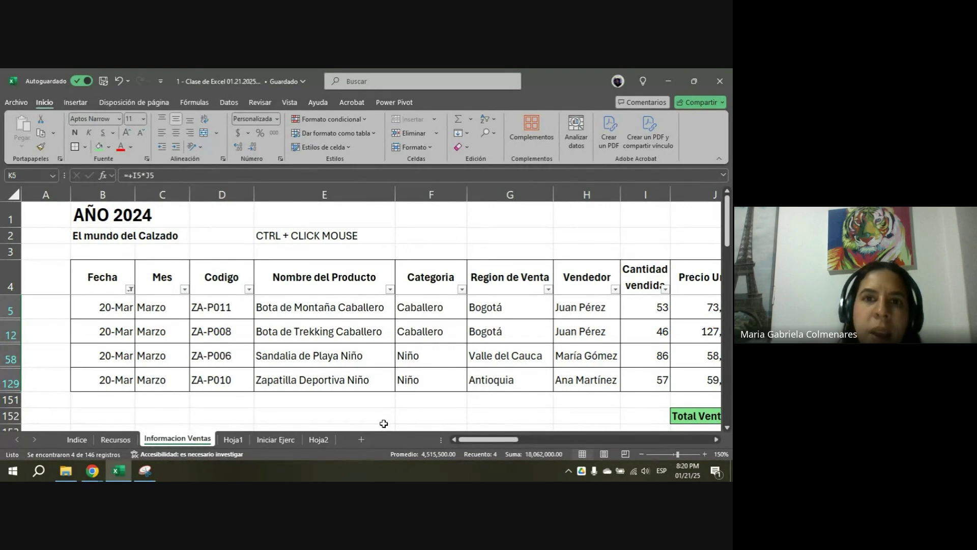
{"action": "left_click_drag", "start_coordinate": [109, 307], "coordinate": [109, 380]}
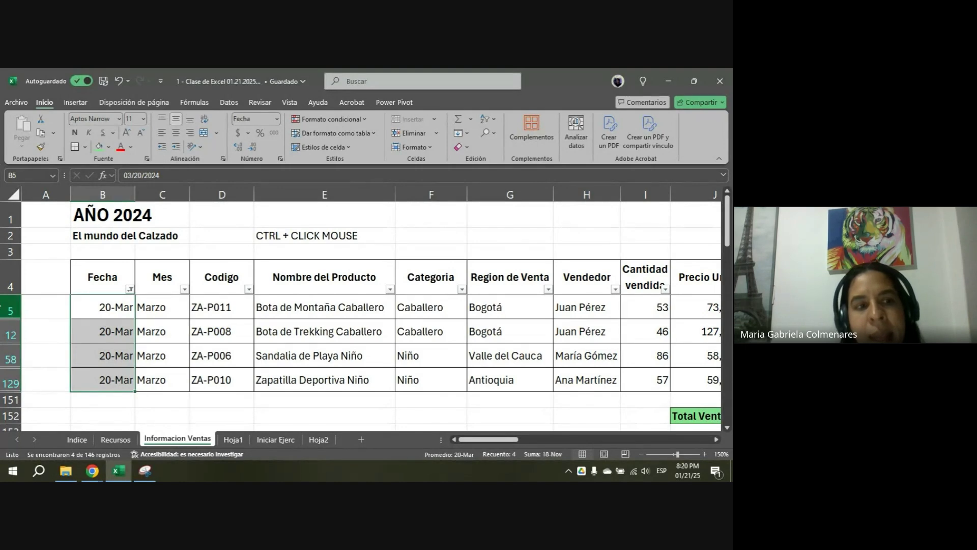
{"action": "left_click", "coordinate": [4, 307]}
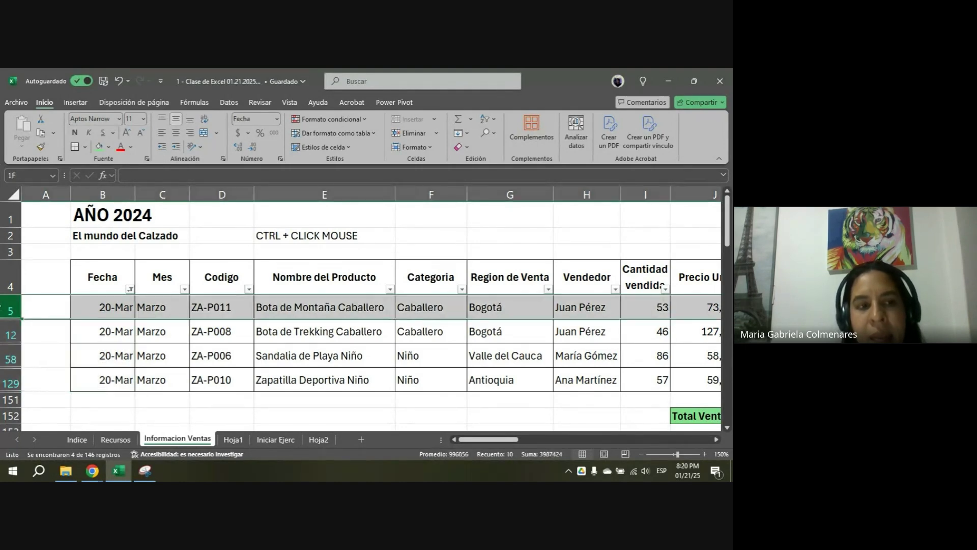
- Inspect the remaining filtered 20 March records one by one, in rows 12, 58 and 129
{"action": "left_click", "coordinate": [10, 331]}
{"action": "left_click", "coordinate": [13, 359]}
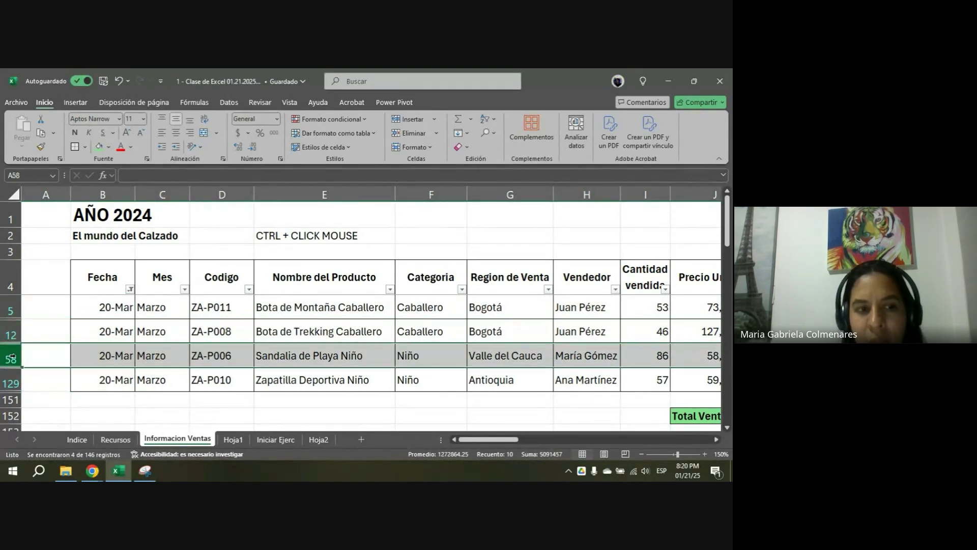
{"action": "left_click", "coordinate": [11, 383]}
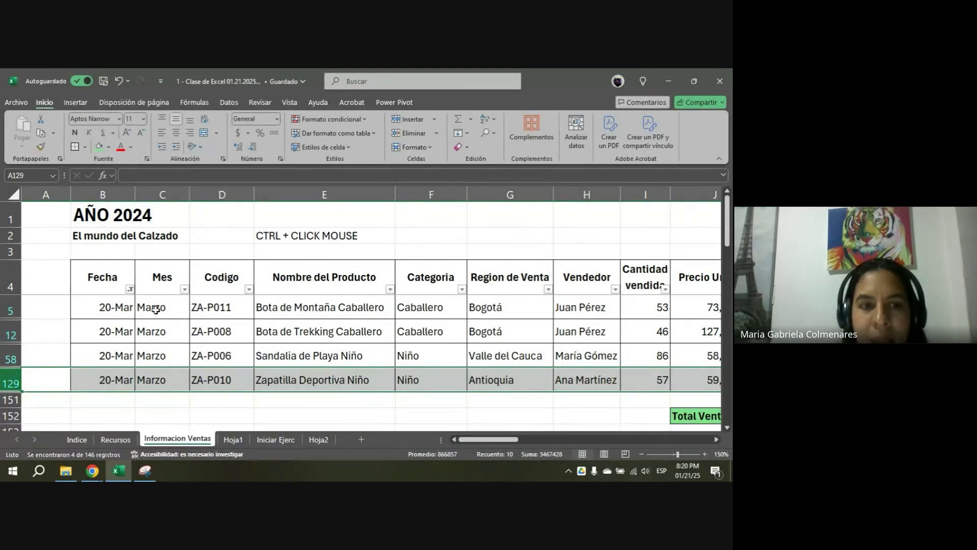
- Change the Fecha filter from 20 March to show only the sales of 15 April 2024
{"action": "left_click", "coordinate": [131, 290]}
{"action": "left_click", "coordinate": [170, 392]}
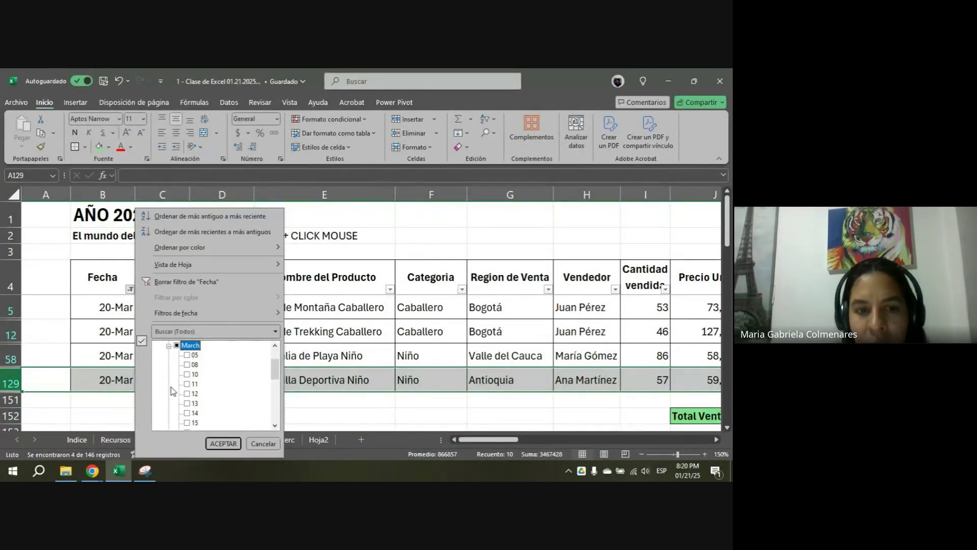
{"action": "scroll", "coordinate": [189, 397], "scroll_direction": "down", "scroll_amount": 2}
{"action": "left_click", "coordinate": [188, 384]}
{"action": "scroll", "coordinate": [190, 387], "scroll_direction": "up", "scroll_amount": 4}
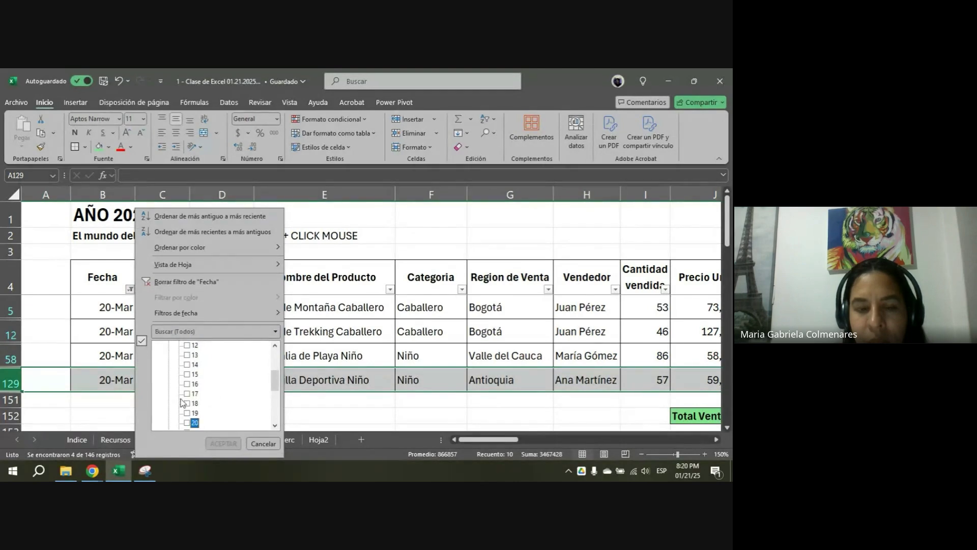
{"action": "left_click", "coordinate": [169, 385]}
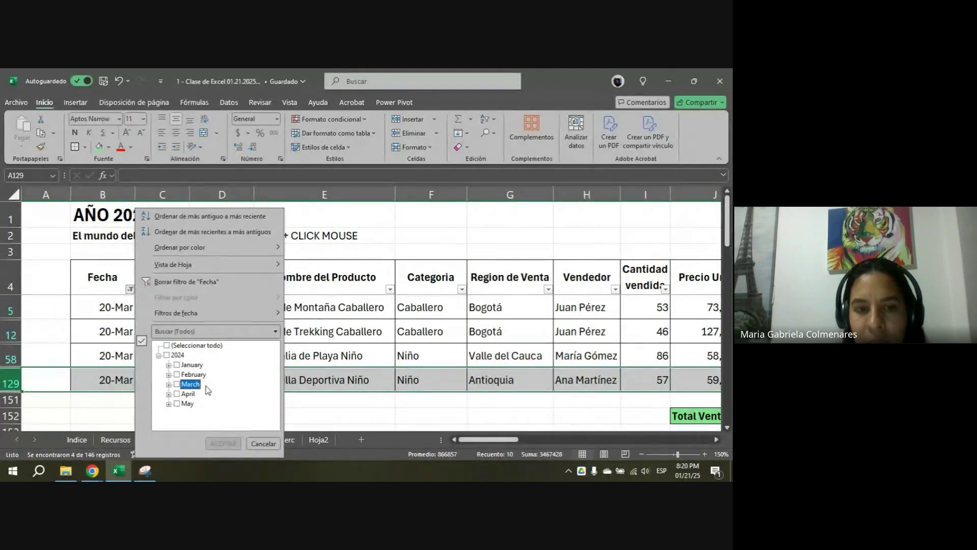
{"action": "left_click", "coordinate": [169, 394]}
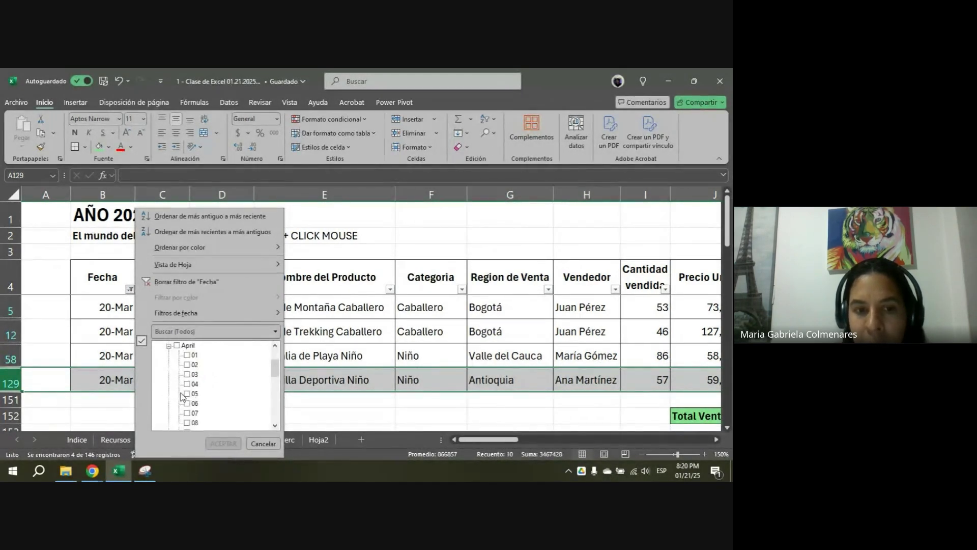
{"action": "scroll", "coordinate": [184, 397], "scroll_direction": "down", "scroll_amount": 3}
{"action": "left_click", "coordinate": [189, 407]}
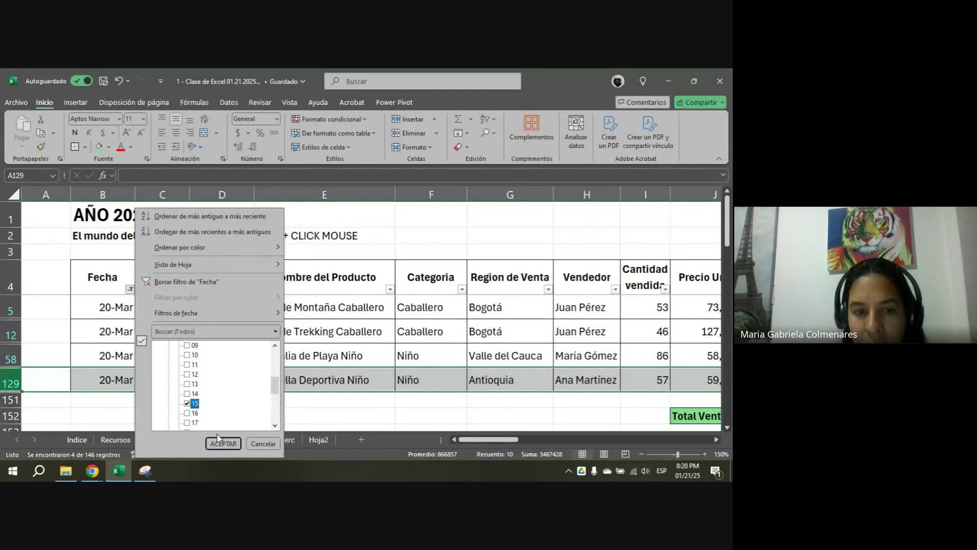
{"action": "left_click", "coordinate": [223, 444]}
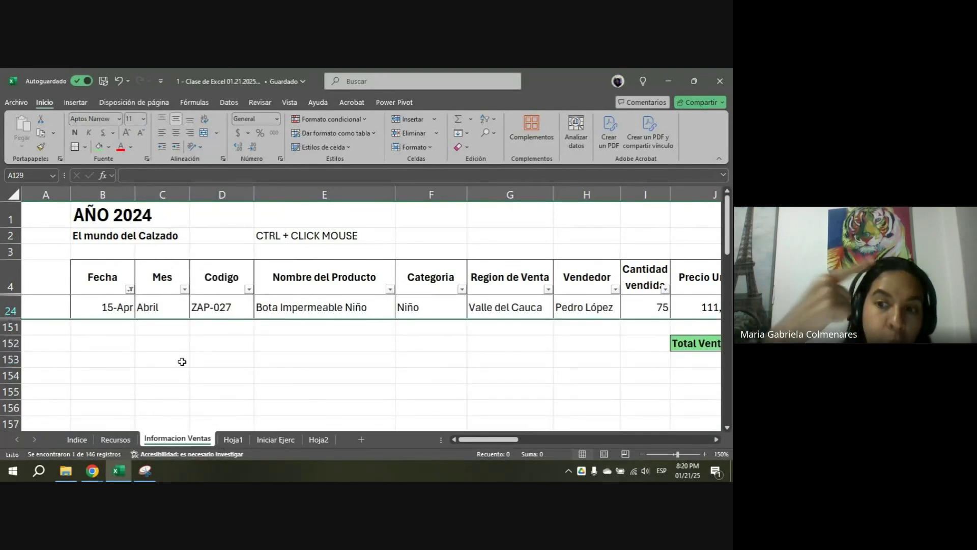
- Go across the filtered 15 April record in row 24, from the product name to its Ingresos Totales amount
{"action": "left_click", "coordinate": [265, 311]}
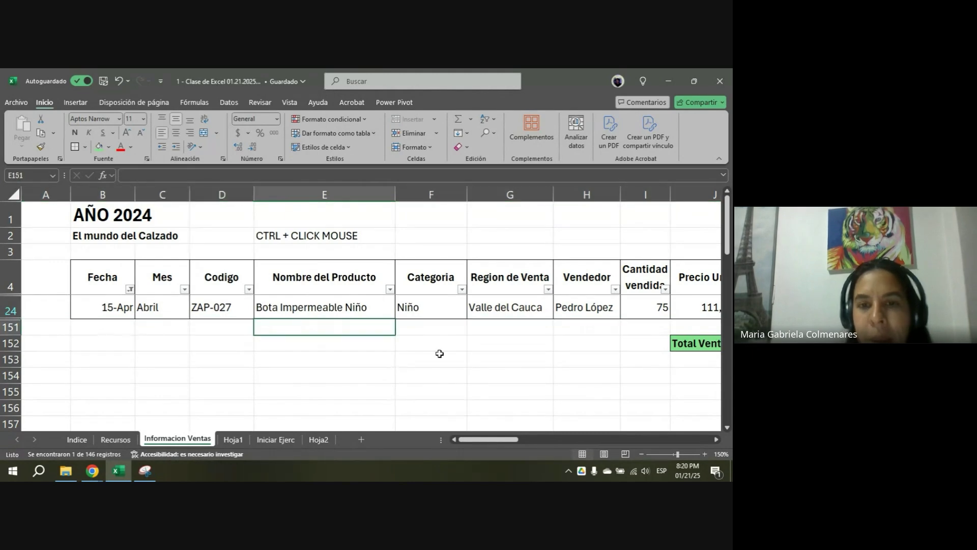
{"action": "key", "text": "Right"}
{"action": "key", "text": "Right"}
{"action": "key", "text": "Right"}
{"action": "key", "text": "Right"}
{"action": "key", "text": "Right"}
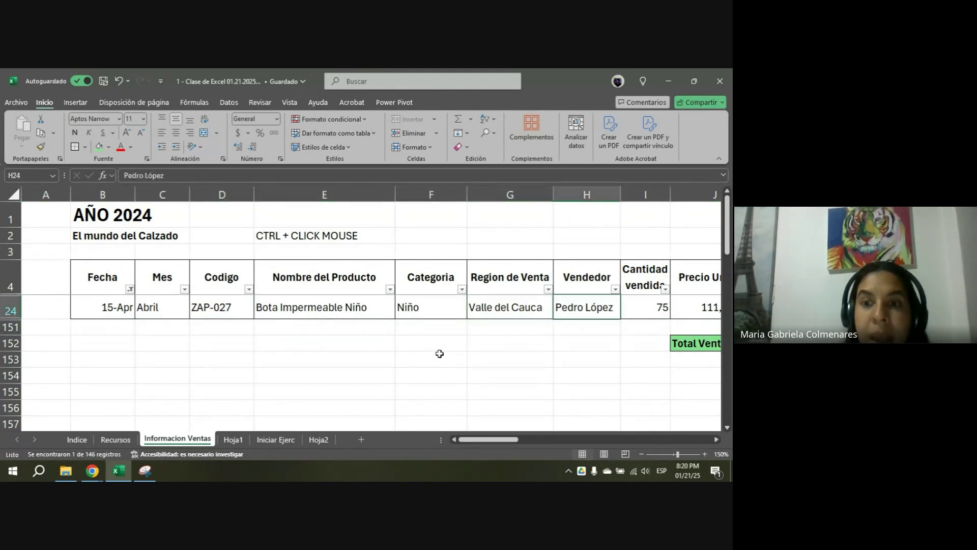
{"action": "key", "text": "Right"}
{"action": "key", "text": "Left"}
{"action": "key", "text": "Left"}
{"action": "key", "text": "Left"}
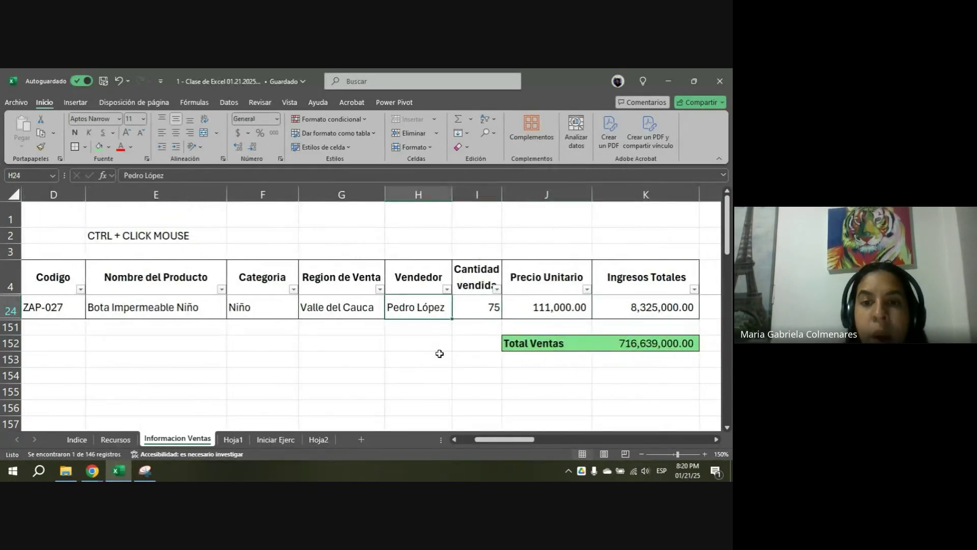
{"action": "key", "text": "Right"}
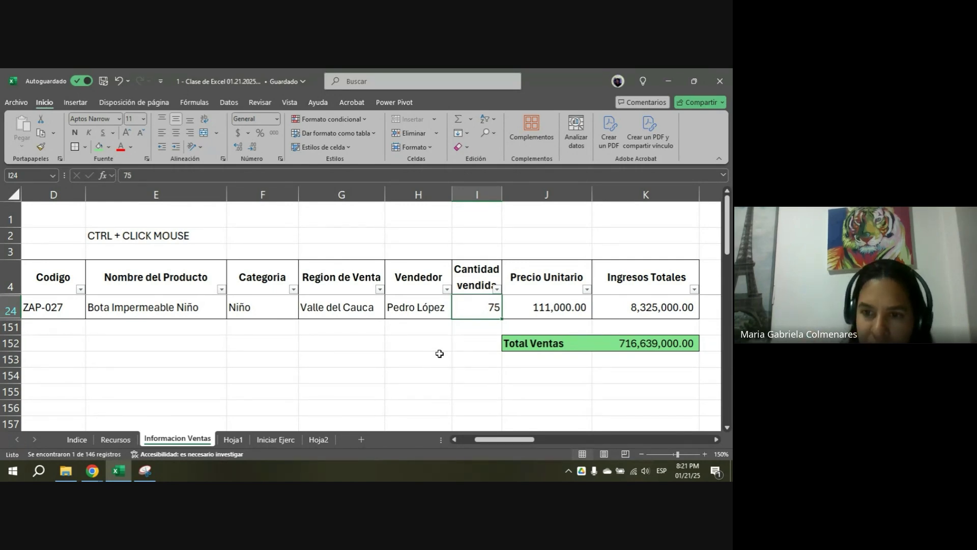
{"action": "key", "text": "Right"}
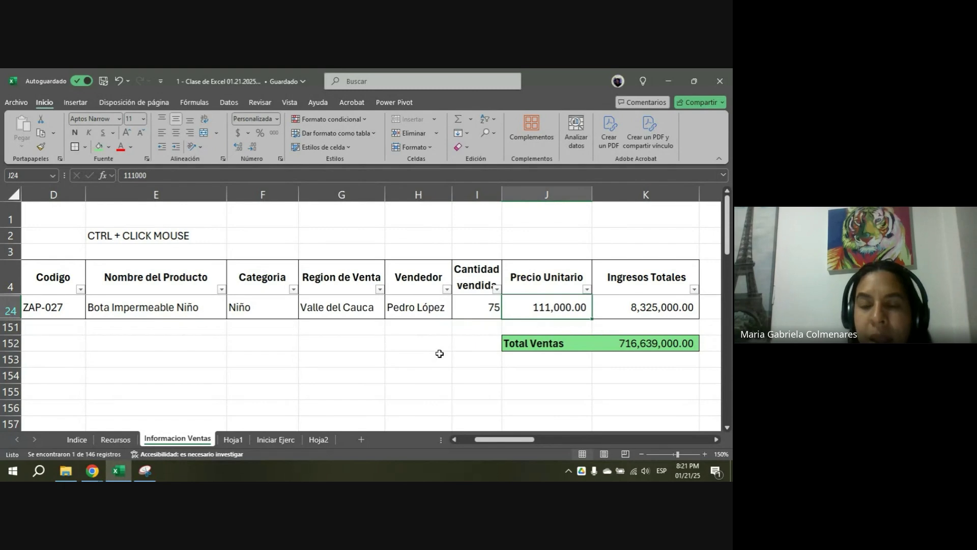
{"action": "key", "text": "Right"}
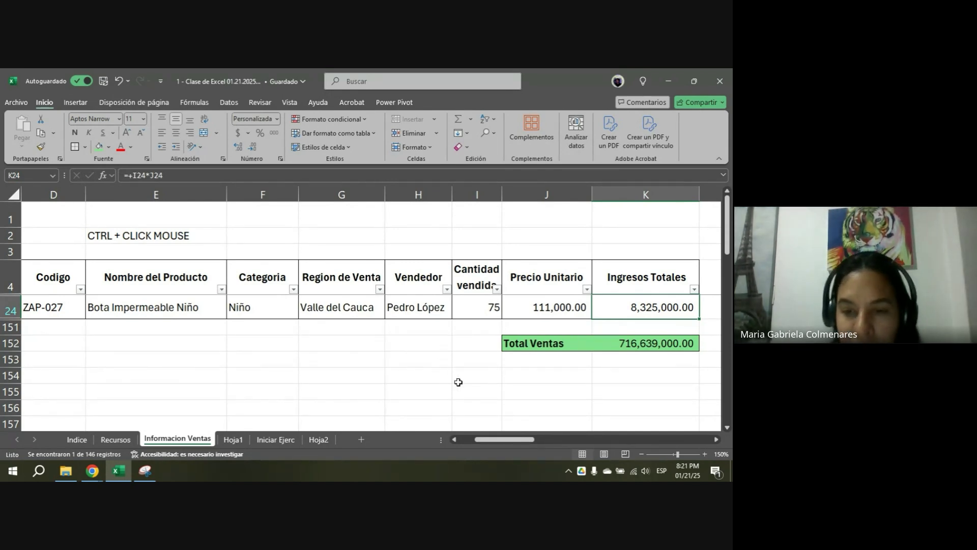
- Restore all dates in the Fecha filter so the table lists every sales record
{"action": "left_click_drag", "start_coordinate": [482, 439], "coordinate": [464, 439]}
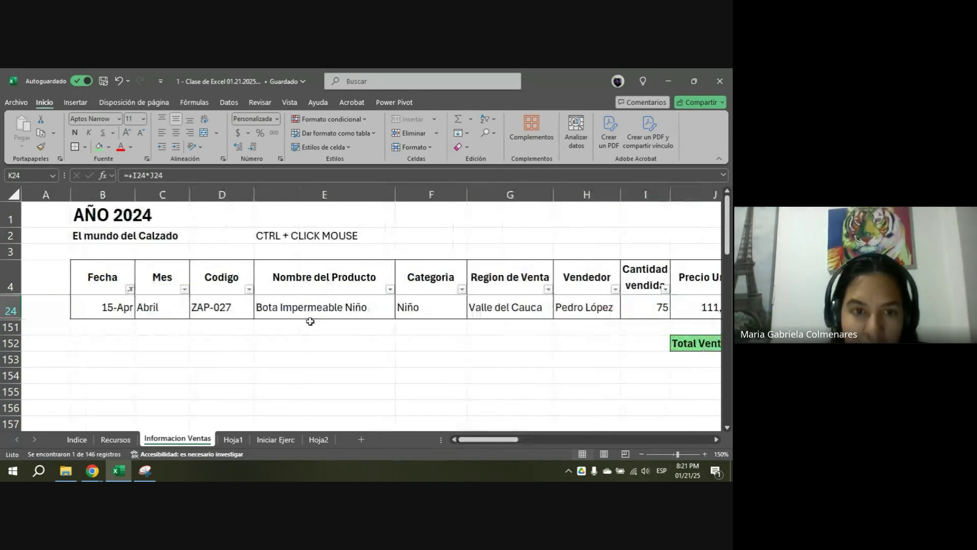
{"action": "left_click", "coordinate": [137, 290]}
{"action": "left_click", "coordinate": [130, 289]}
{"action": "left_click", "coordinate": [167, 345]}
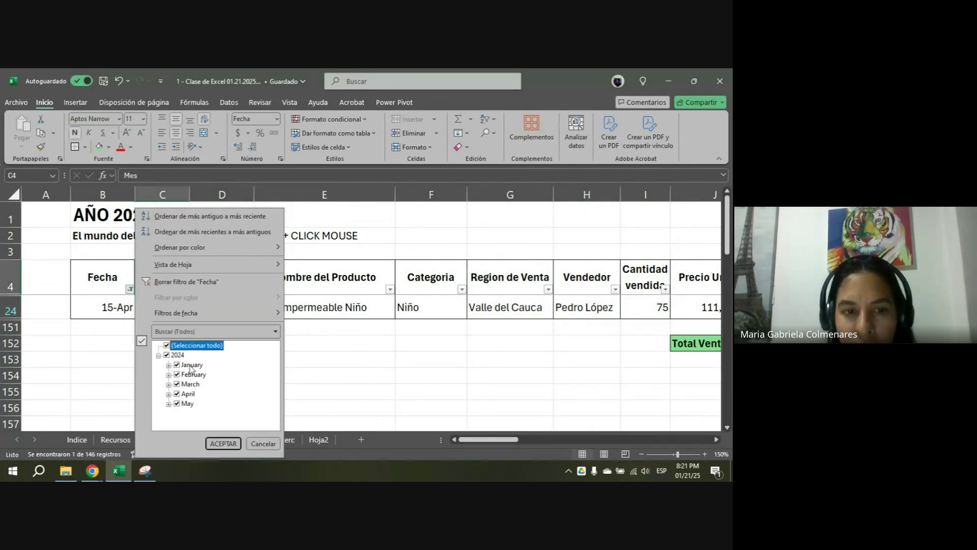
{"action": "left_click", "coordinate": [224, 444]}
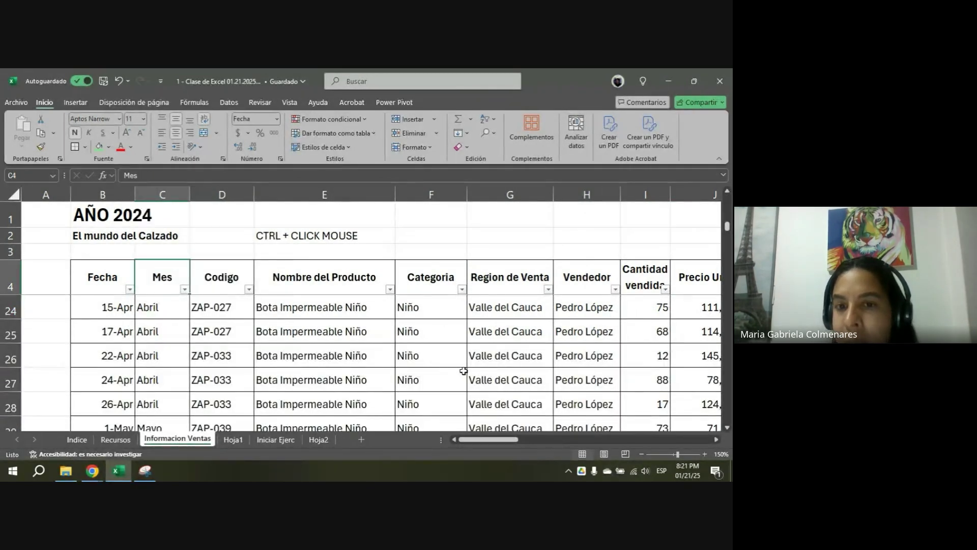
- Look through the dates and product names of the unfiltered March, April and May records
{"action": "scroll", "coordinate": [292, 312], "scroll_direction": "up", "scroll_amount": 4}
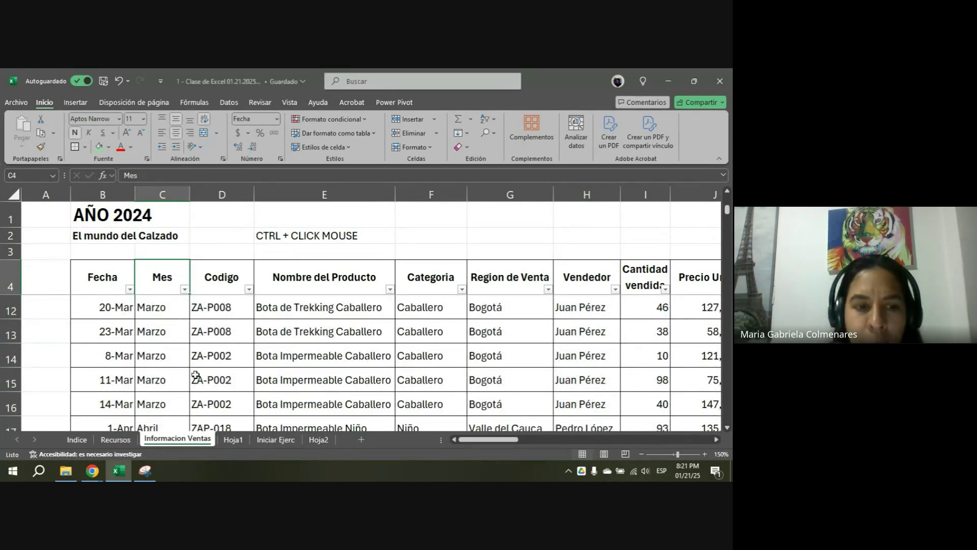
{"action": "scroll", "coordinate": [145, 385], "scroll_direction": "down", "scroll_amount": 1}
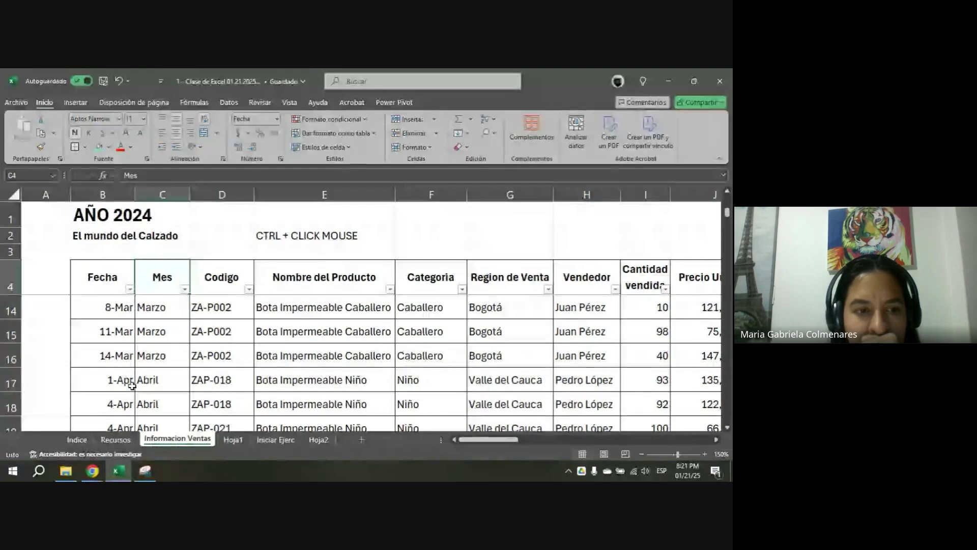
{"action": "left_click", "coordinate": [4, 359]}
{"action": "scroll", "coordinate": [53, 355], "scroll_direction": "down", "scroll_amount": 2}
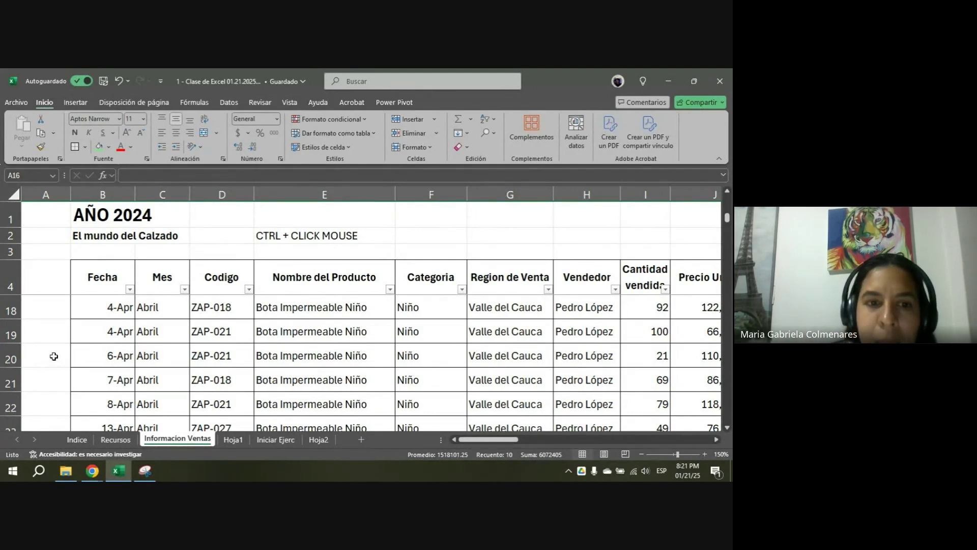
{"action": "scroll", "coordinate": [53, 356], "scroll_direction": "down", "scroll_amount": 4}
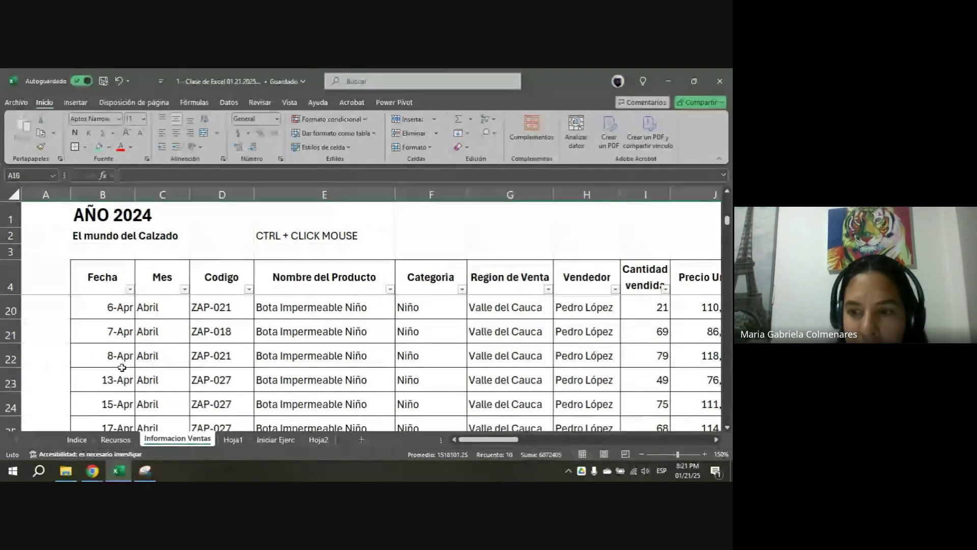
{"action": "scroll", "coordinate": [114, 369], "scroll_direction": "down", "scroll_amount": 1}
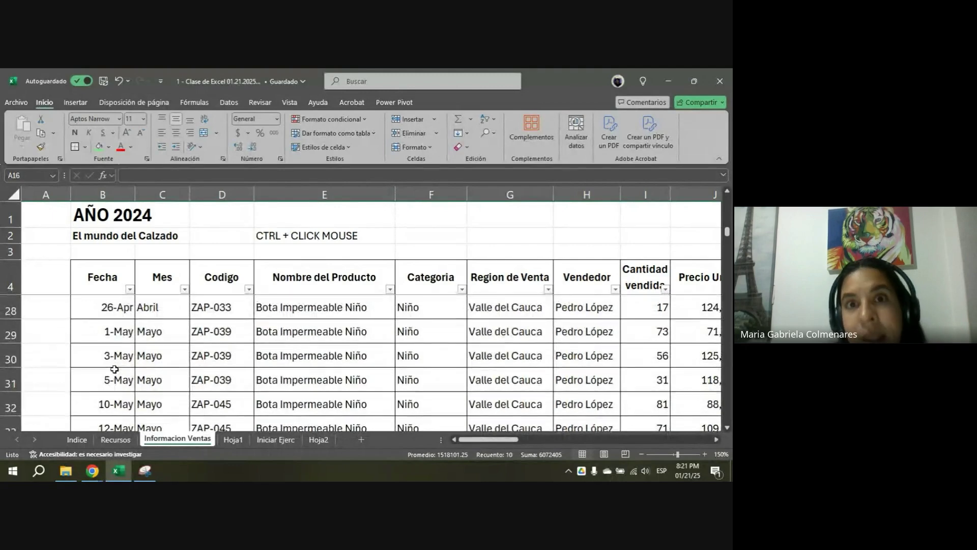
{"action": "left_click", "coordinate": [331, 336]}
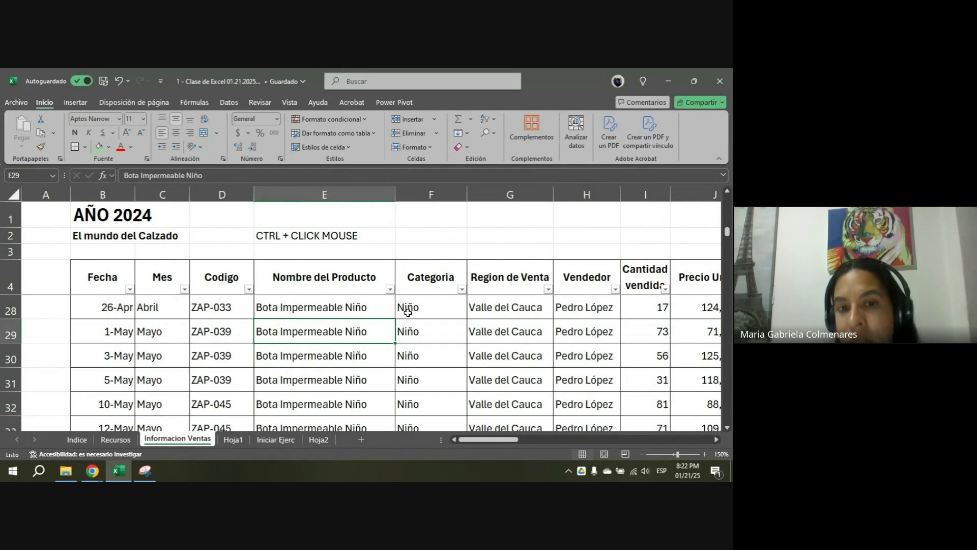
{"action": "left_click", "coordinate": [504, 304]}
{"action": "left_click", "coordinate": [548, 289]}
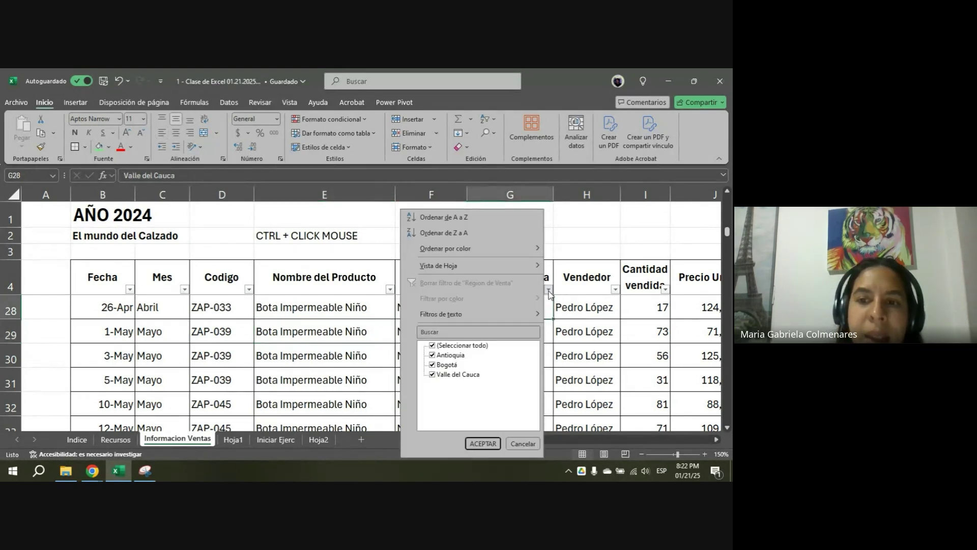
{"action": "left_click", "coordinate": [463, 346]}
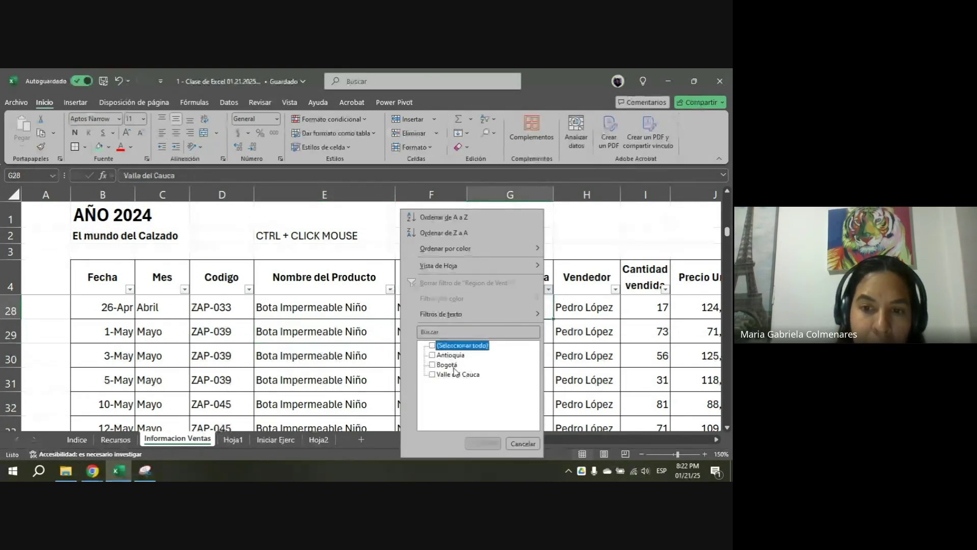
{"action": "left_click", "coordinate": [451, 365]}
{"action": "key", "text": "Escape"}
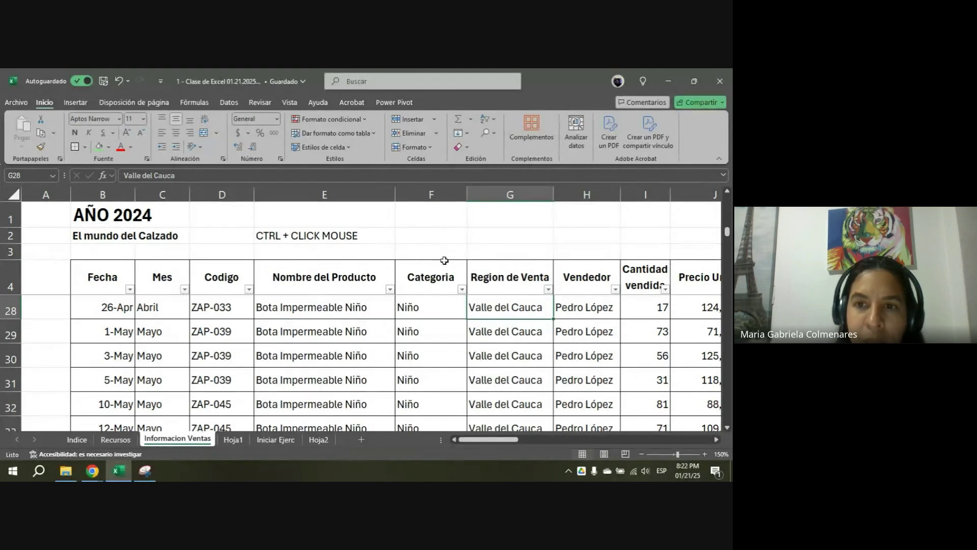
- Filter the Region de Venta column to show only the sales made in Bogotá
{"action": "left_click", "coordinate": [509, 195]}
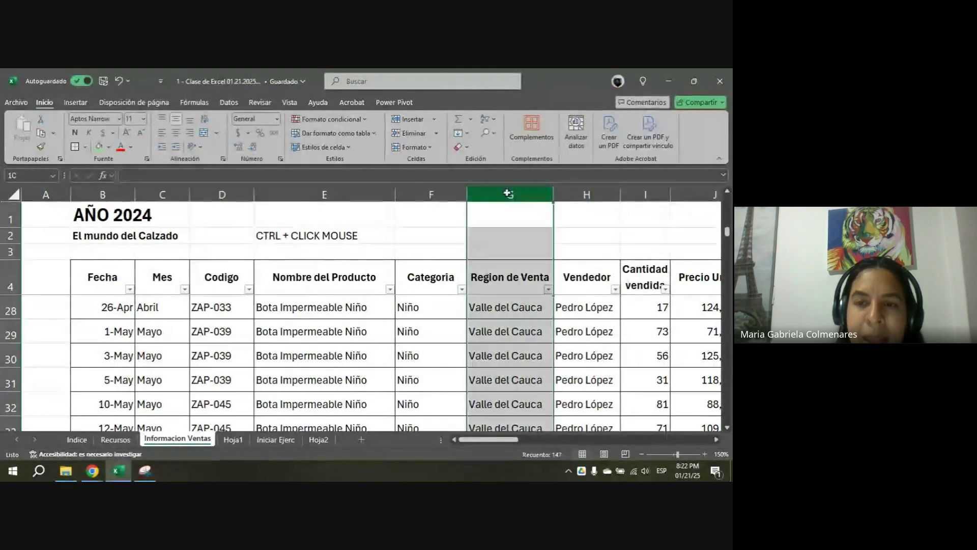
{"action": "left_click", "coordinate": [549, 290]}
{"action": "left_click", "coordinate": [462, 352]}
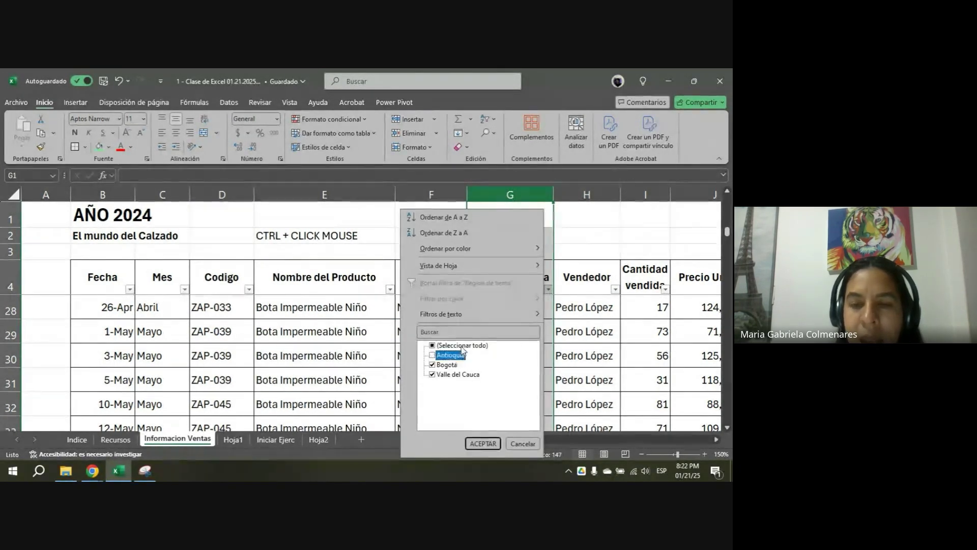
{"action": "left_click", "coordinate": [450, 345]}
{"action": "left_click", "coordinate": [450, 345]}
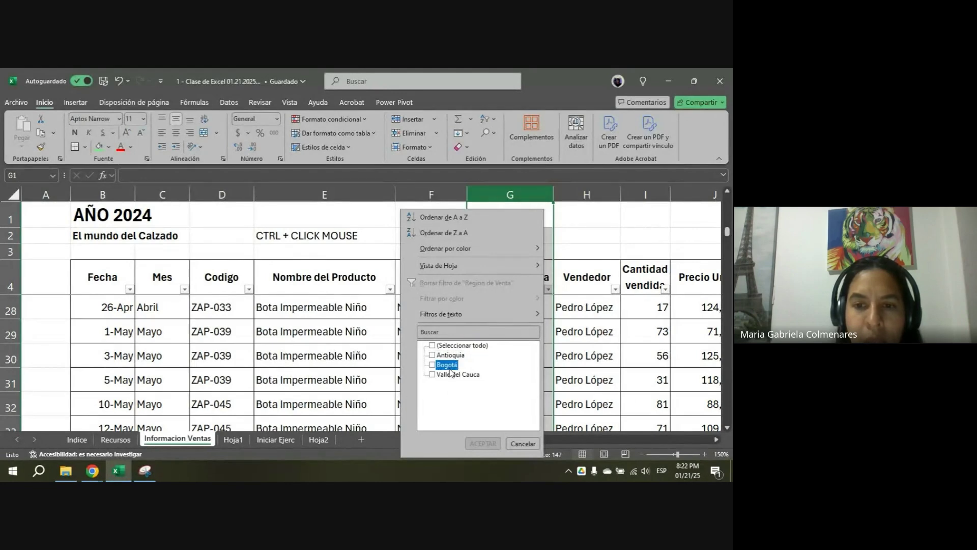
{"action": "left_click", "coordinate": [448, 366]}
{"action": "left_click", "coordinate": [482, 443]}
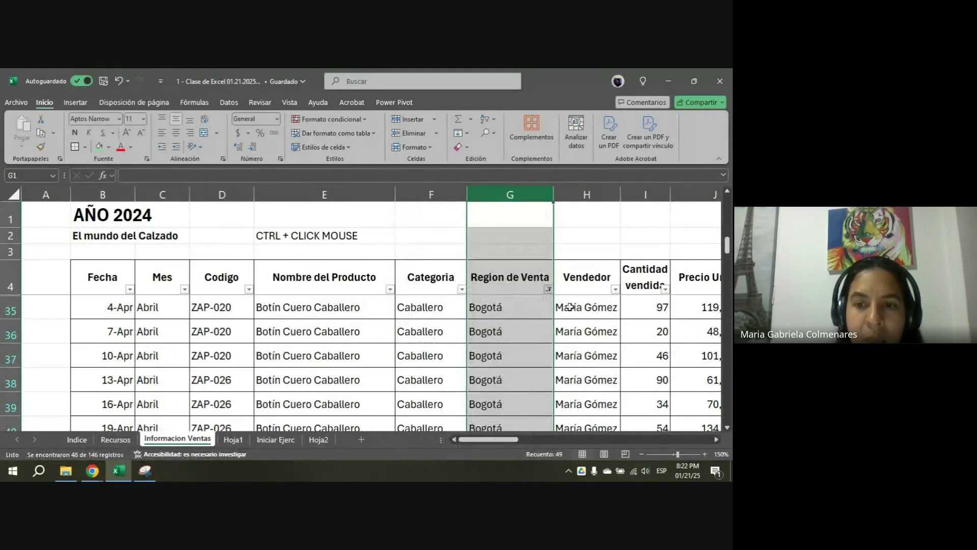
- Go through the filtered Bogotá records with all columns up to Ingresos Totales in view
{"action": "left_click", "coordinate": [642, 454]}
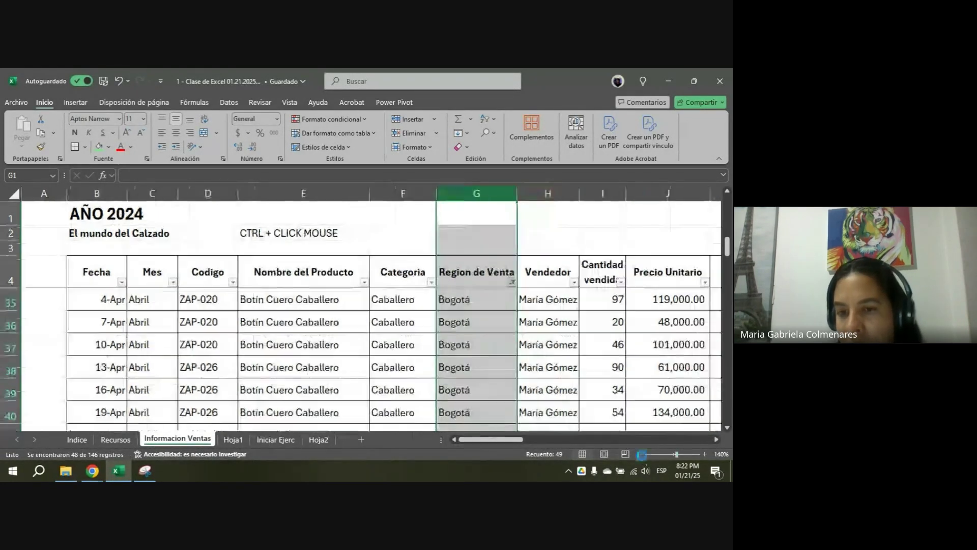
{"action": "left_click", "coordinate": [642, 454]}
{"action": "left_click", "coordinate": [642, 454]}
{"action": "left_click", "coordinate": [642, 454]}
{"action": "scroll", "coordinate": [371, 356], "scroll_direction": "down", "scroll_amount": 9}
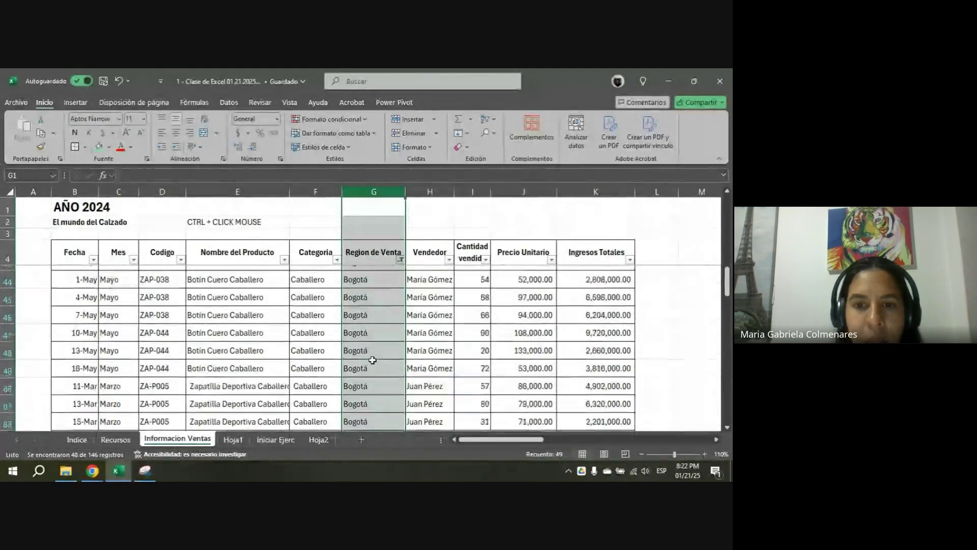
{"action": "scroll", "coordinate": [373, 360], "scroll_direction": "up", "scroll_amount": 10}
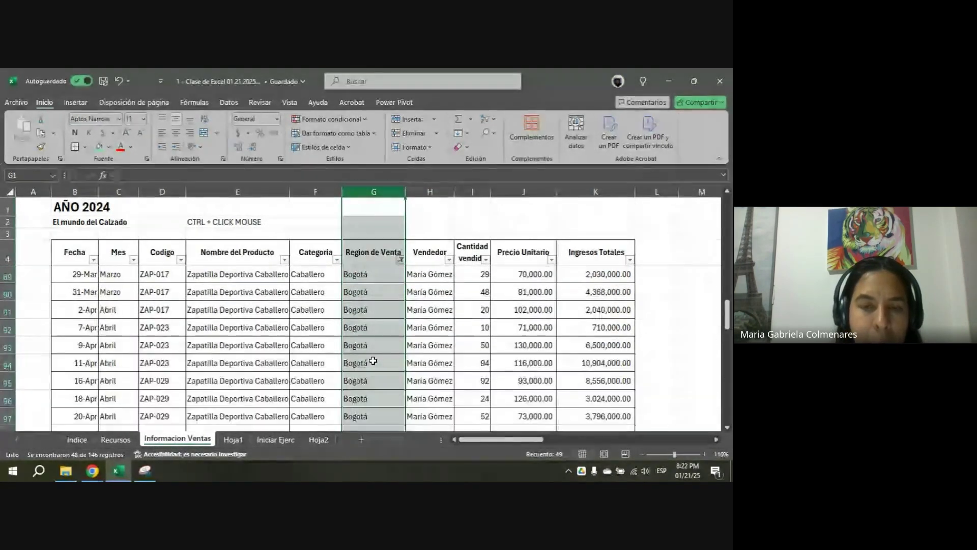
- Filter the Region de Venta column to show only the sales made in Antioquia
{"action": "left_click", "coordinate": [401, 260]}
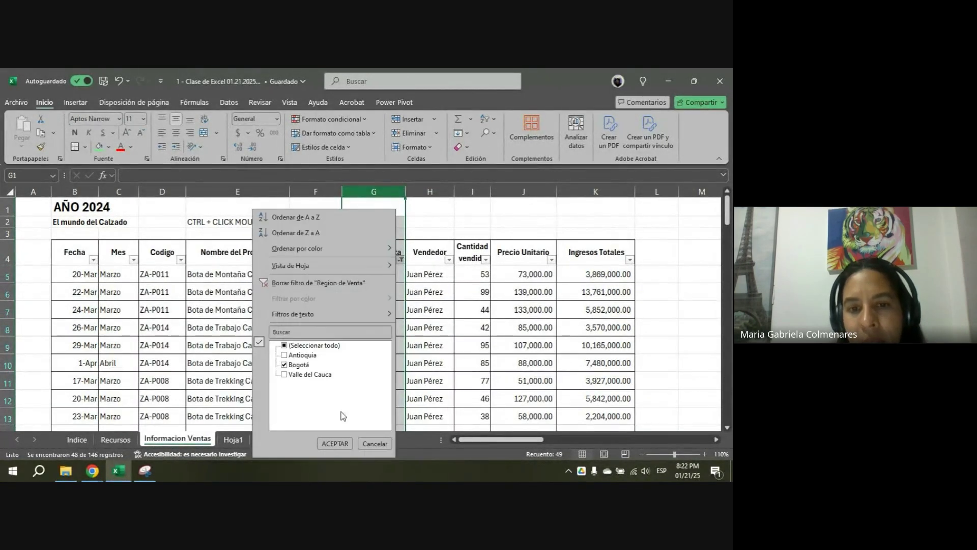
{"action": "left_click", "coordinate": [298, 364]}
{"action": "left_click", "coordinate": [302, 355]}
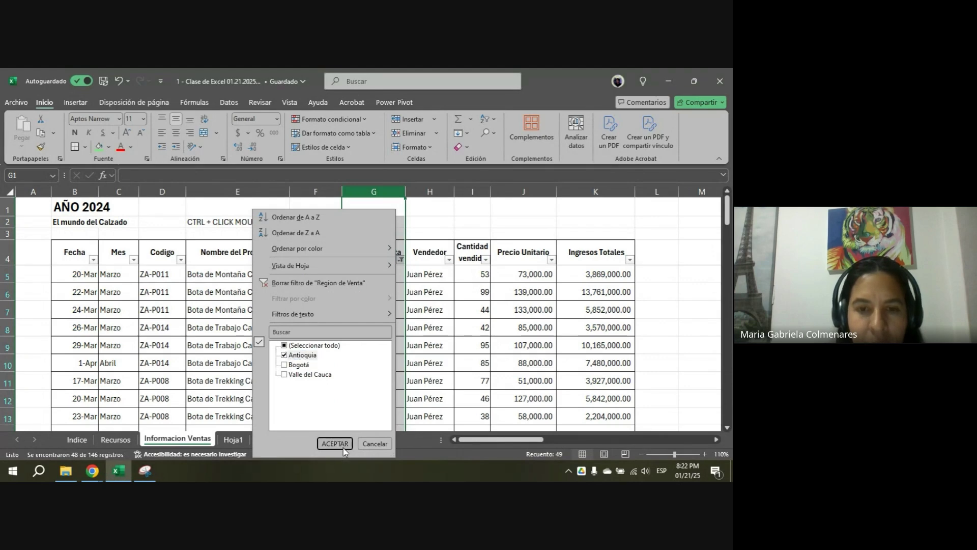
{"action": "left_click", "coordinate": [335, 443]}
- Select the Ingresos Totales values of all the filtered Antioquia records to check their sum
{"action": "scroll", "coordinate": [372, 335], "scroll_direction": "down", "scroll_amount": 5}
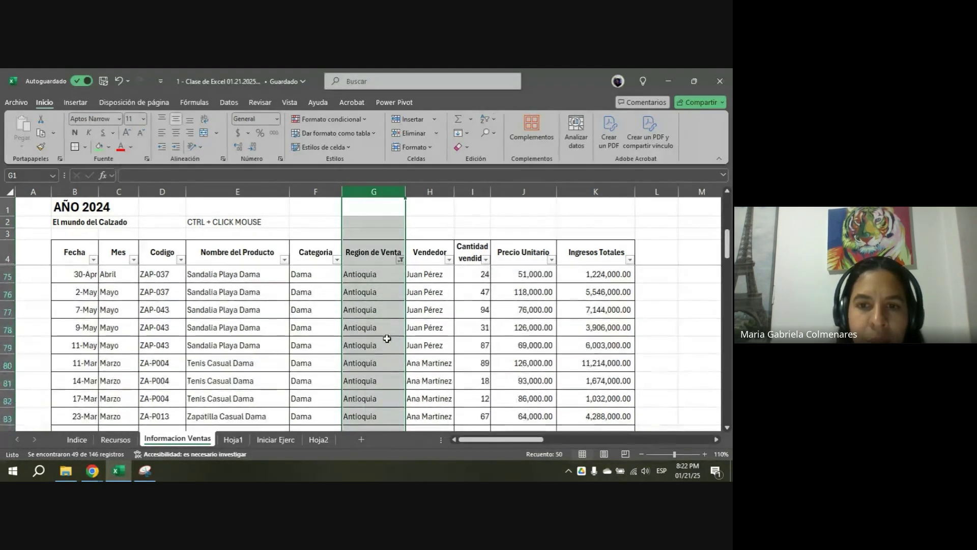
{"action": "scroll", "coordinate": [392, 350], "scroll_direction": "down", "scroll_amount": 5}
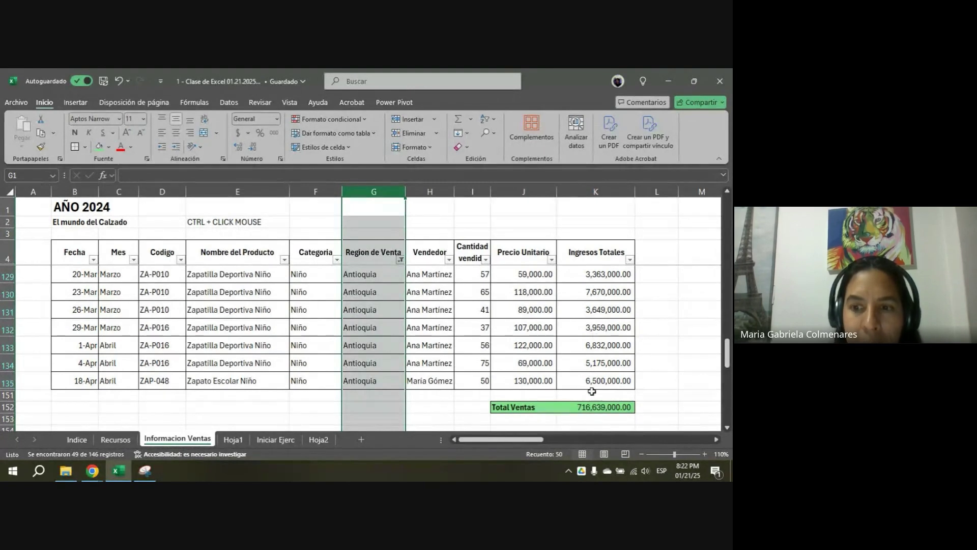
{"action": "left_click_drag", "start_coordinate": [587, 380], "coordinate": [583, 281]}
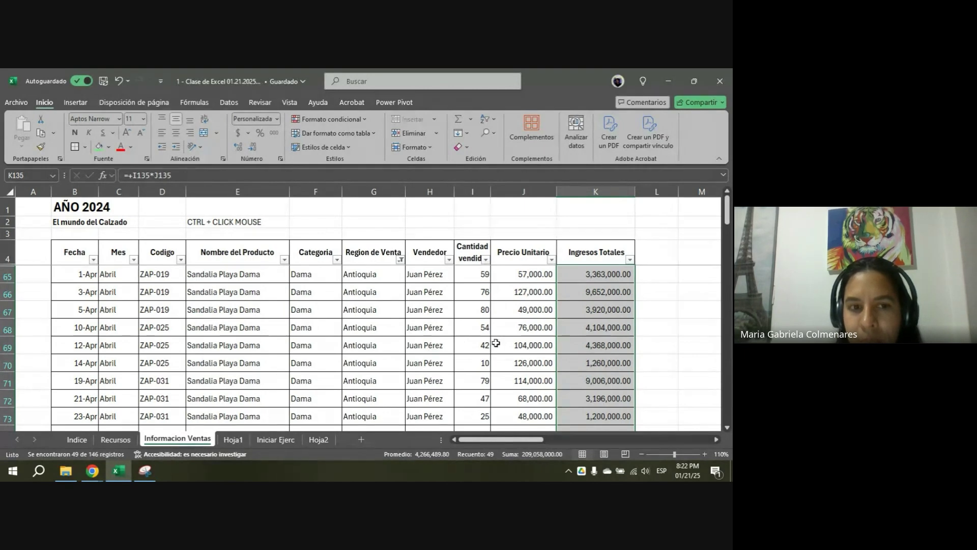
- Restore all regions in the Region de Venta filter so every sales record is listed
{"action": "left_click", "coordinate": [401, 261]}
{"action": "left_click", "coordinate": [306, 339]}
{"action": "left_click", "coordinate": [308, 350]}
{"action": "left_click", "coordinate": [327, 443]}
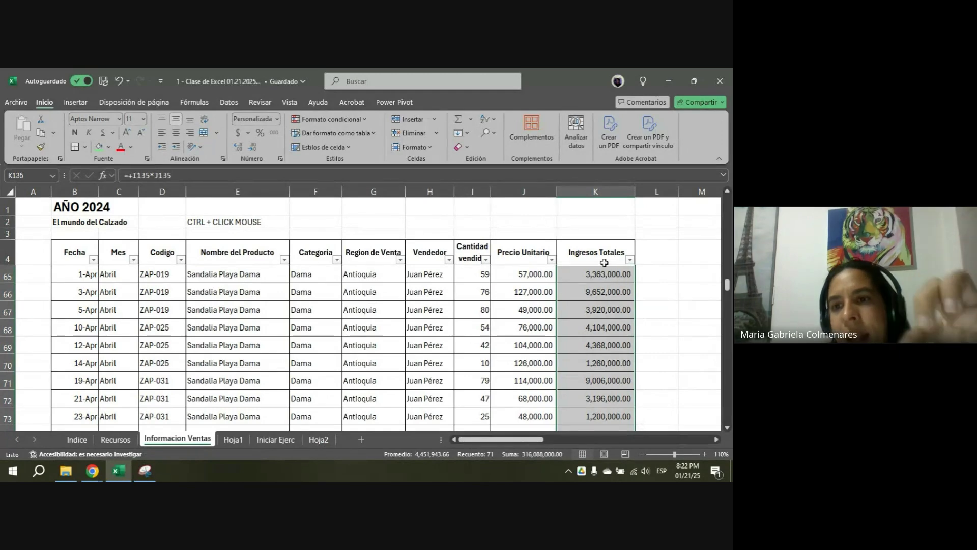
- Filter the Cantidad vendida column to show only the sales of 10 units
{"action": "left_click_drag", "start_coordinate": [604, 262], "coordinate": [77, 254]}
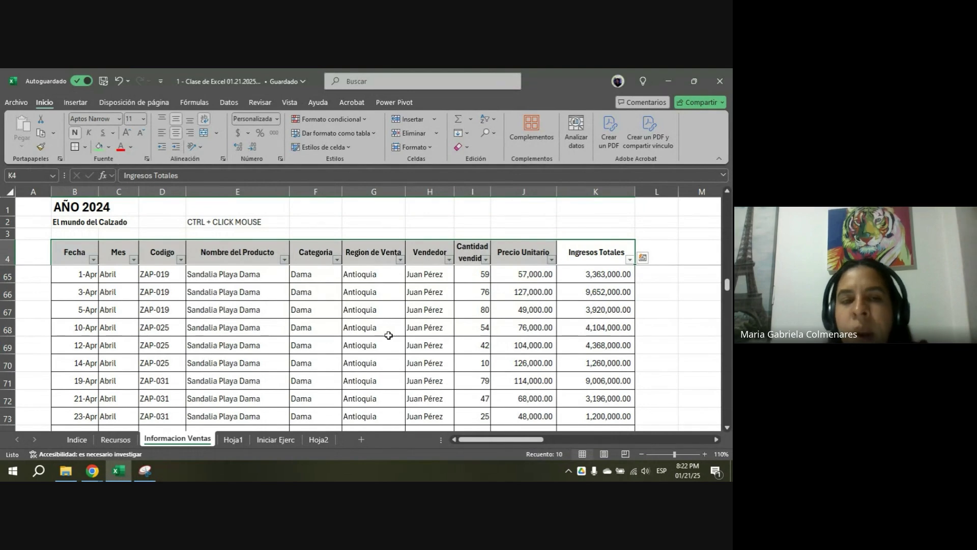
{"action": "left_click", "coordinate": [486, 259]}
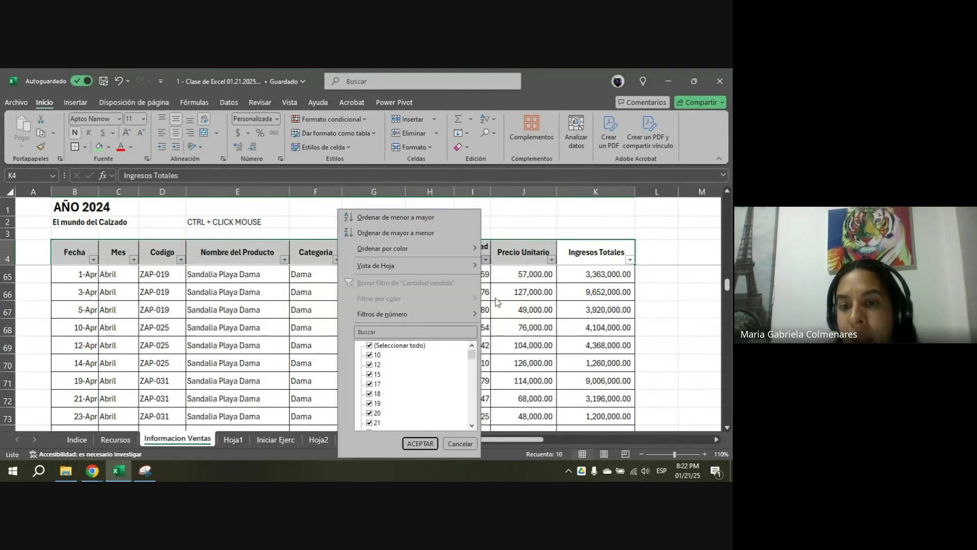
{"action": "left_click", "coordinate": [410, 346]}
{"action": "left_click", "coordinate": [376, 355]}
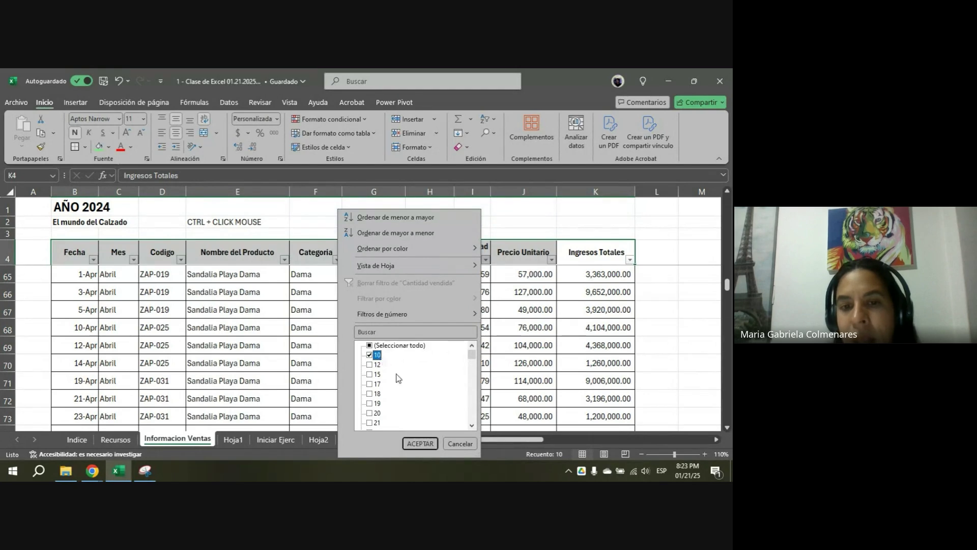
{"action": "left_click", "coordinate": [422, 444]}
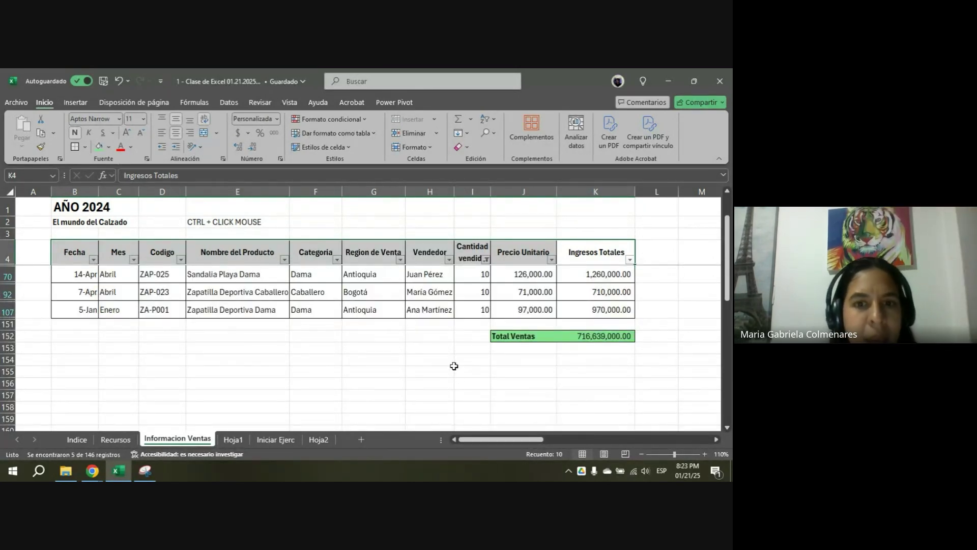
- Go through the filtered 10-unit sales row by row, from Fecha to Ingresos Totales
{"action": "left_click", "coordinate": [278, 279]}
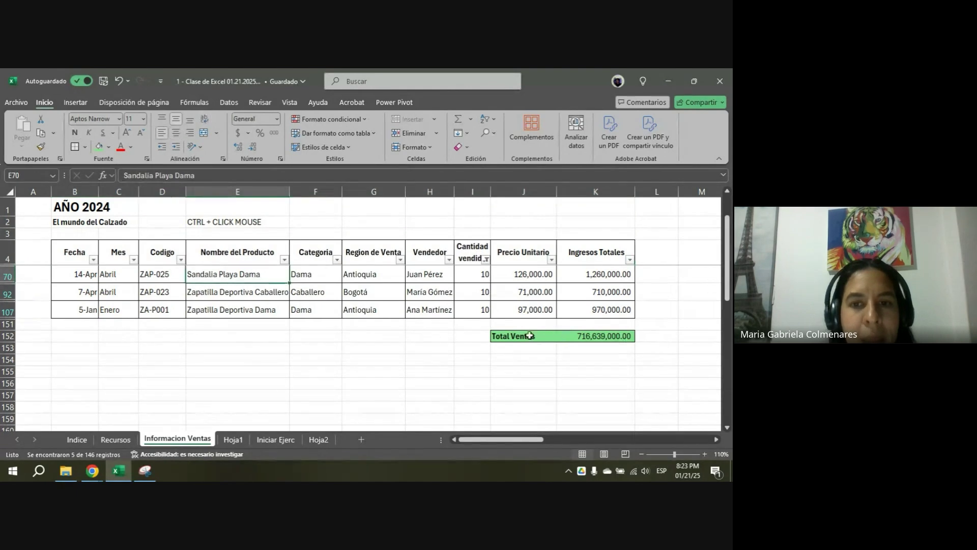
{"action": "left_click_drag", "start_coordinate": [84, 274], "coordinate": [616, 274]}
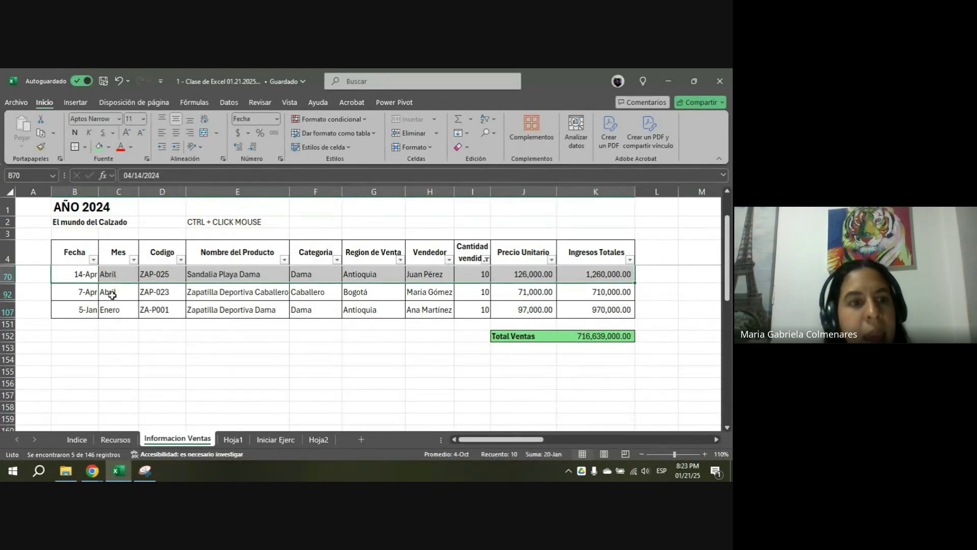
{"action": "left_click_drag", "start_coordinate": [85, 294], "coordinate": [593, 296]}
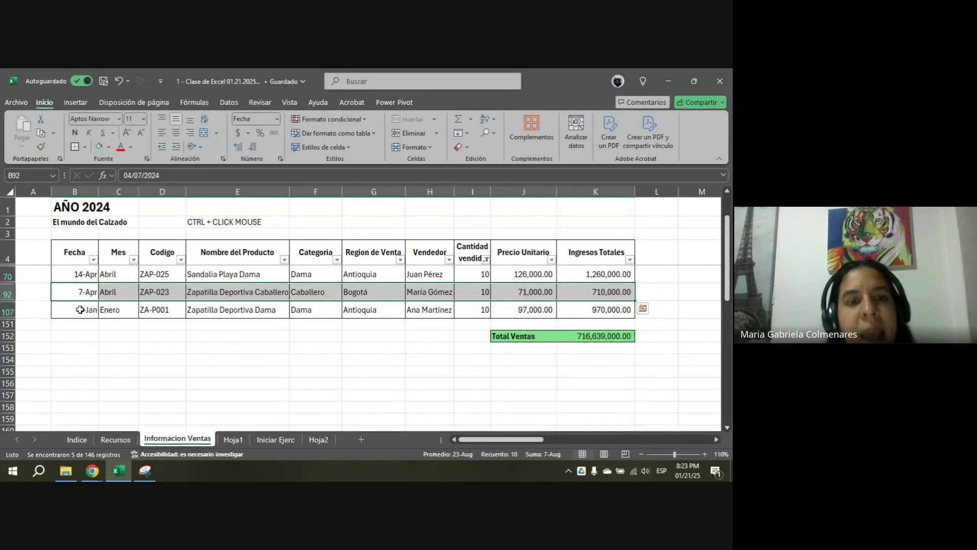
{"action": "left_click_drag", "start_coordinate": [81, 310], "coordinate": [629, 312]}
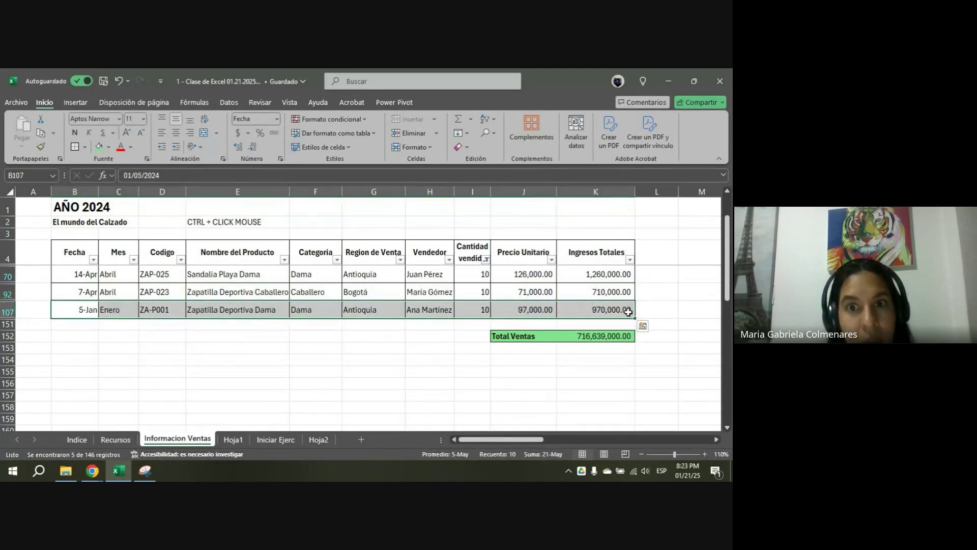
- Restore all quantities in the Cantidad vendida filter so the table lists every sales record
{"action": "left_click", "coordinate": [486, 260]}
{"action": "left_click", "coordinate": [392, 345]}
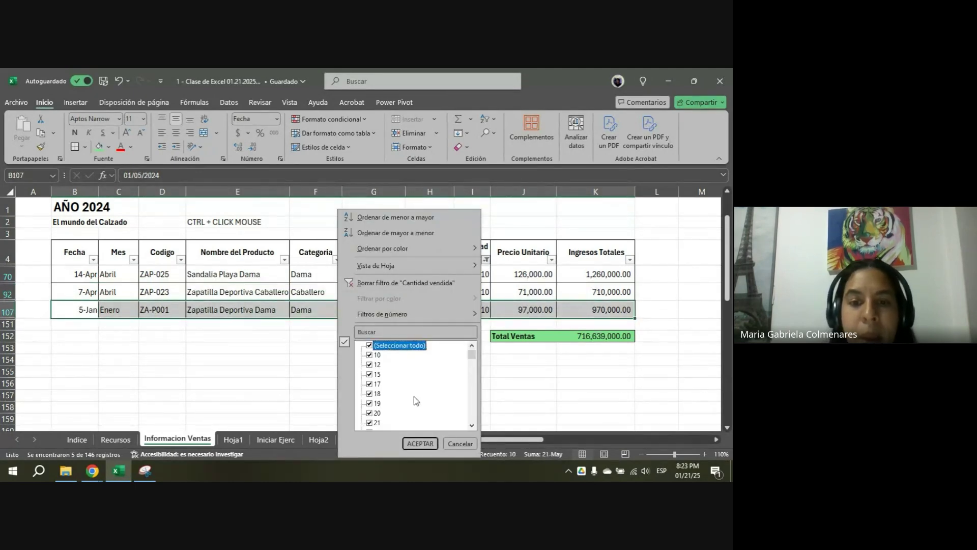
{"action": "left_click", "coordinate": [423, 445]}
{"action": "left_click", "coordinate": [283, 310]}
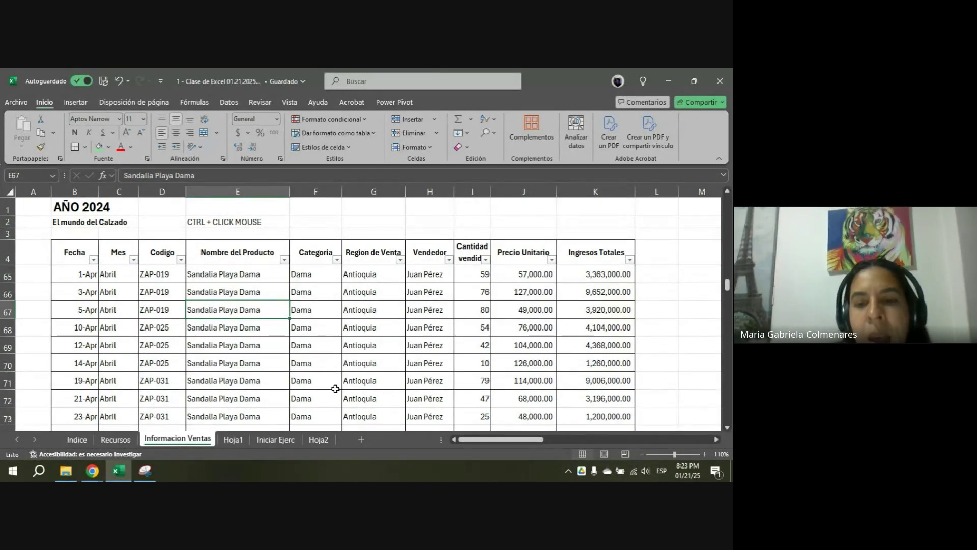
- Look down the Fecha column through the April dates of the Sandalia Playa Dama records
{"action": "left_click", "coordinate": [8, 276]}
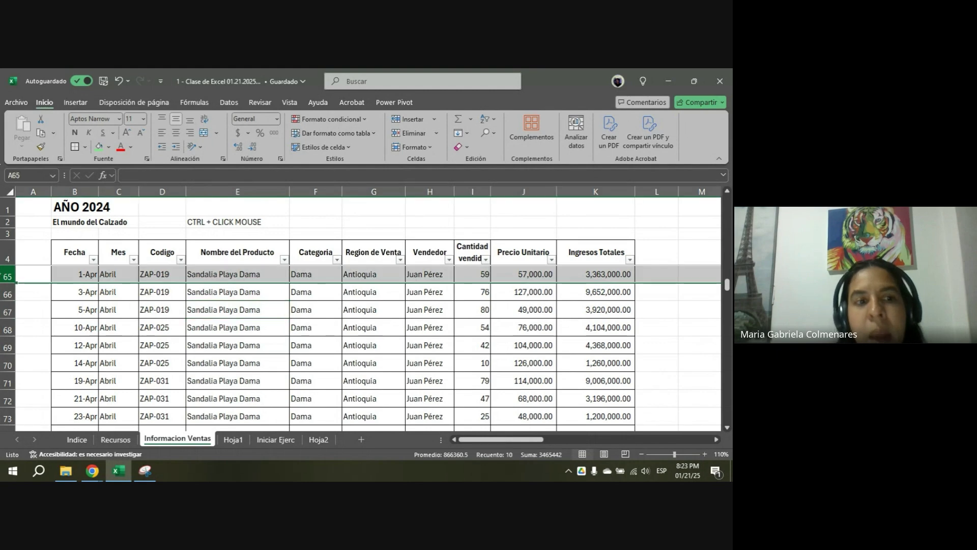
{"action": "left_click", "coordinate": [71, 280]}
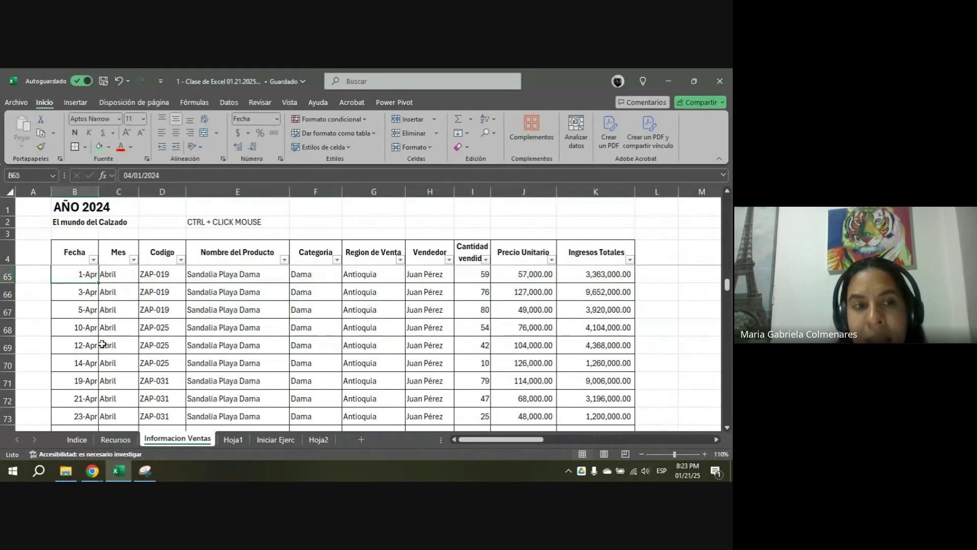
{"action": "key", "text": "Down"}
{"action": "key", "text": "Down"}
{"action": "key", "text": "Down"}
{"action": "key", "text": "Down"}
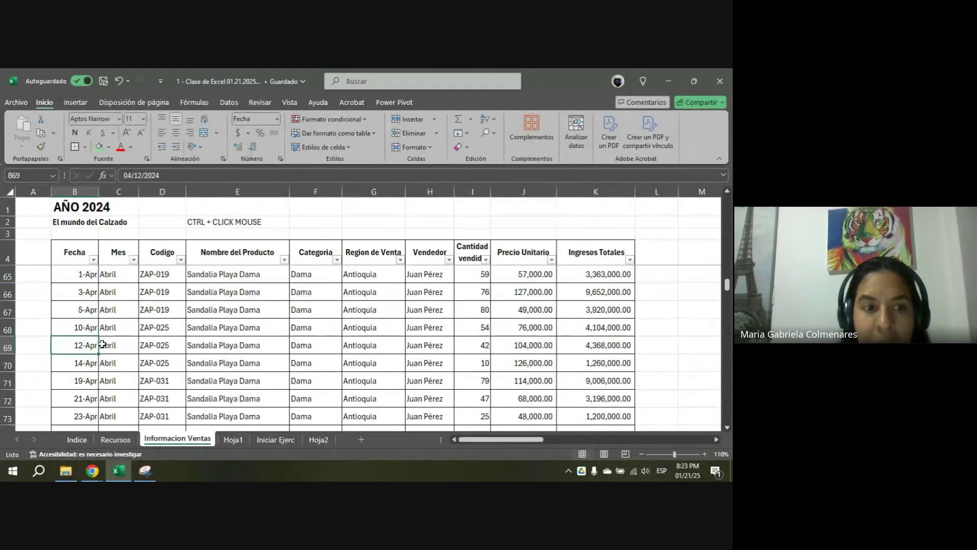
{"action": "key", "text": "Down"}
{"action": "key", "text": "Down"}
{"action": "key", "text": "Down"}
{"action": "key", "text": "Down"}
{"action": "key", "text": "Down"}
{"action": "key", "text": "Down"}
{"action": "key", "text": "Down"}
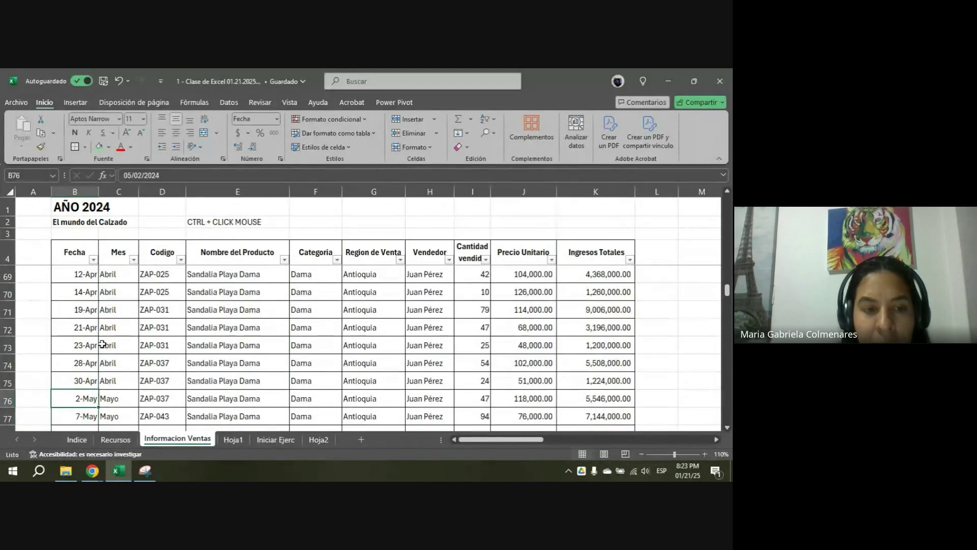
{"action": "key", "text": "Up"}
- Check the order of the Fecha values in the first records of the table
{"action": "scroll", "coordinate": [127, 338], "scroll_direction": "up", "scroll_amount": 20}
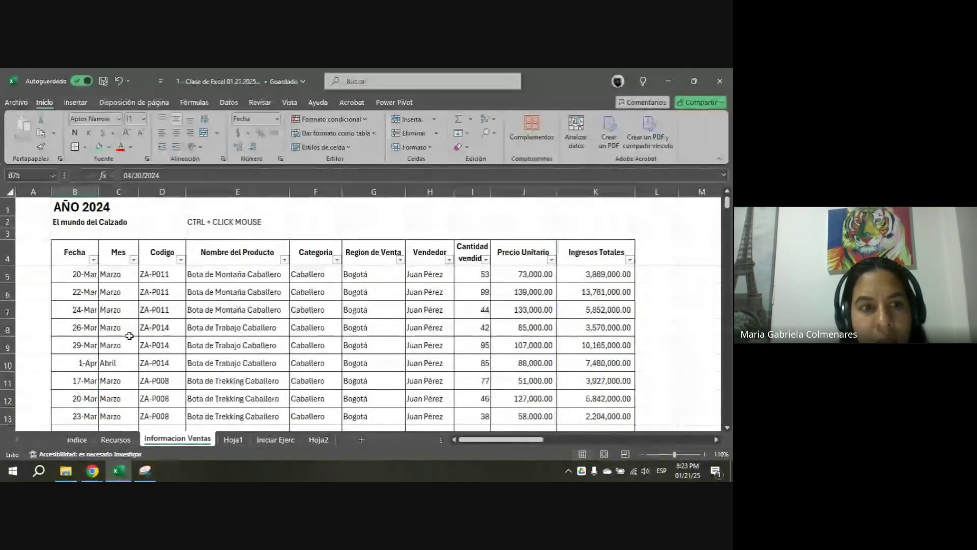
{"action": "left_click", "coordinate": [72, 276]}
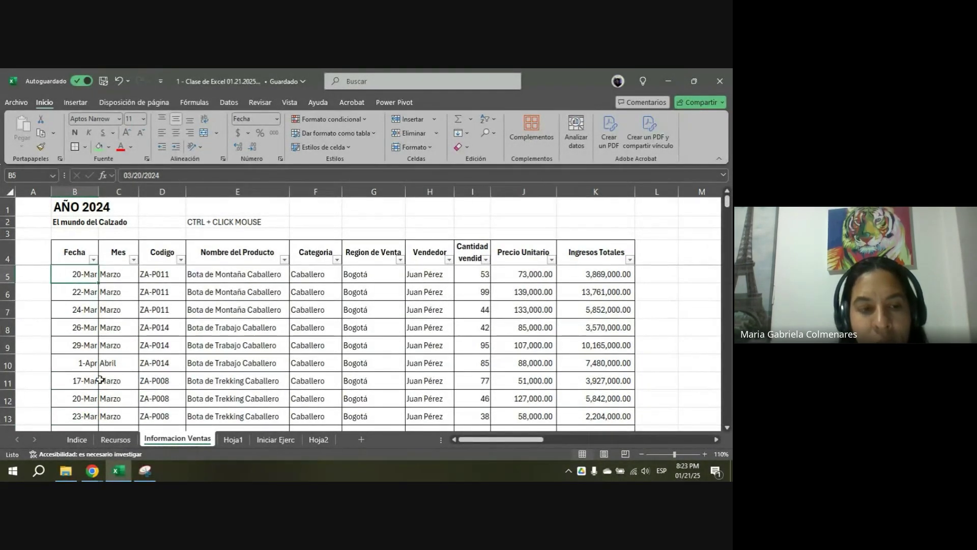
{"action": "scroll", "coordinate": [100, 379], "scroll_direction": "down", "scroll_amount": 2}
{"action": "left_click", "coordinate": [76, 362]}
{"action": "scroll", "coordinate": [122, 351], "scroll_direction": "down", "scroll_amount": 1}
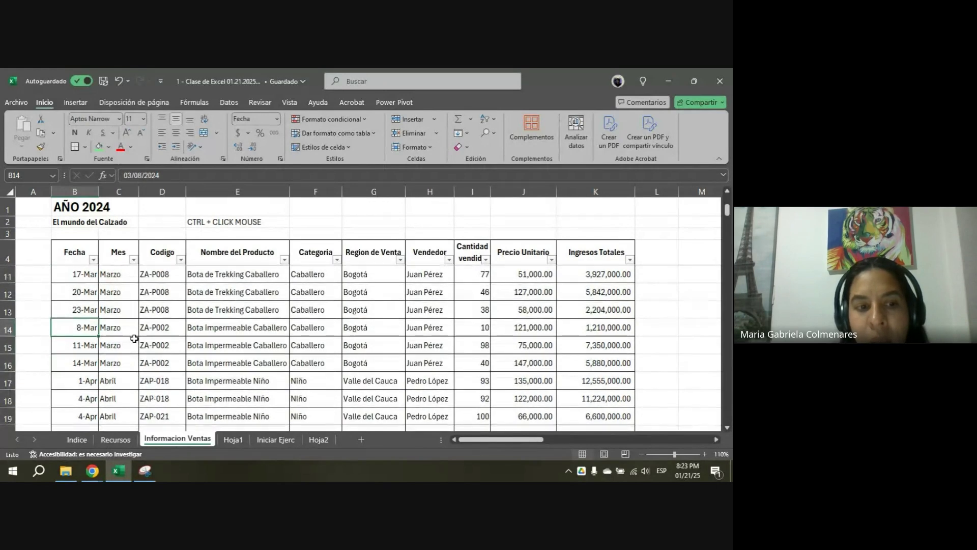
{"action": "scroll", "coordinate": [135, 341], "scroll_direction": "down", "scroll_amount": 1}
{"action": "scroll", "coordinate": [144, 372], "scroll_direction": "up", "scroll_amount": 1}
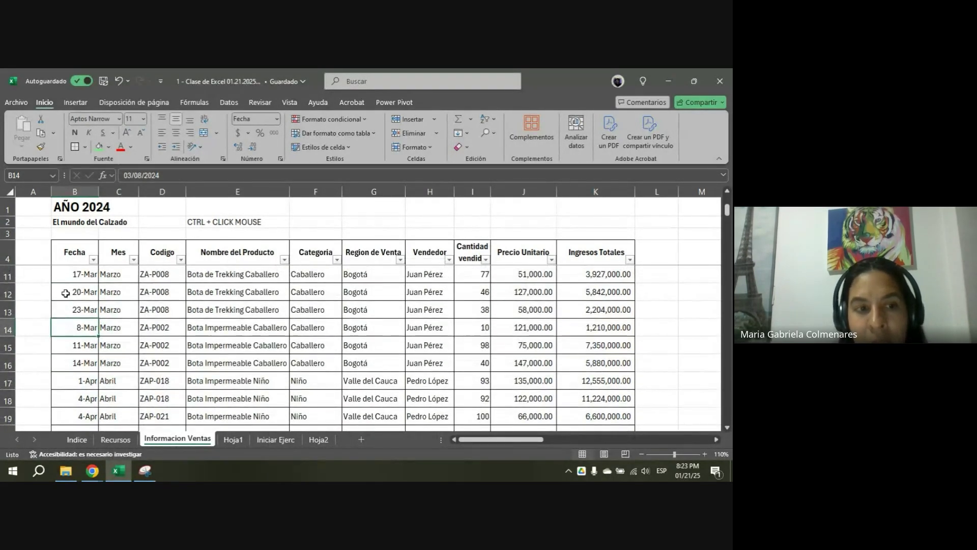
- Remove the column filters from the sales table's header row
{"action": "left_click", "coordinate": [66, 294]}
{"action": "left_click", "coordinate": [704, 453]}
{"action": "left_click", "coordinate": [705, 453]}
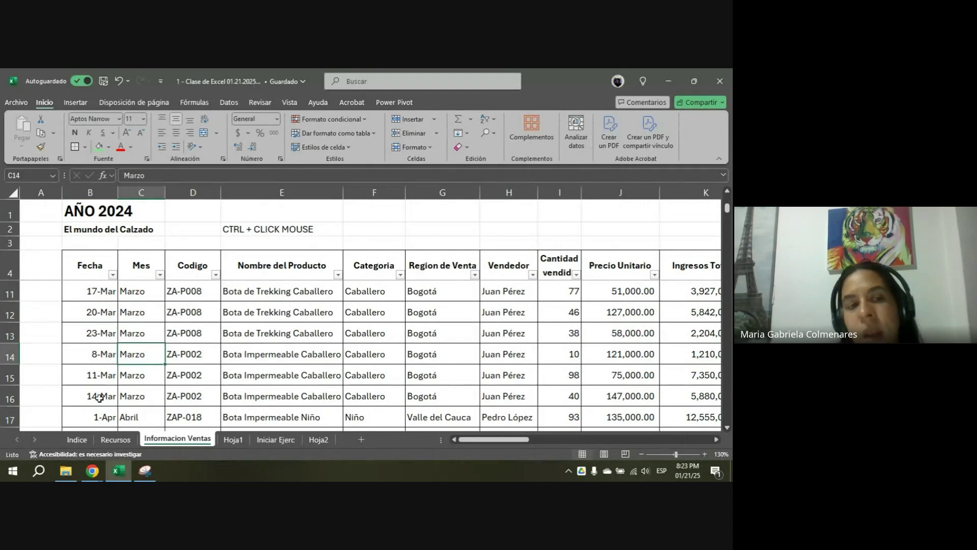
{"action": "left_click", "coordinate": [104, 353]}
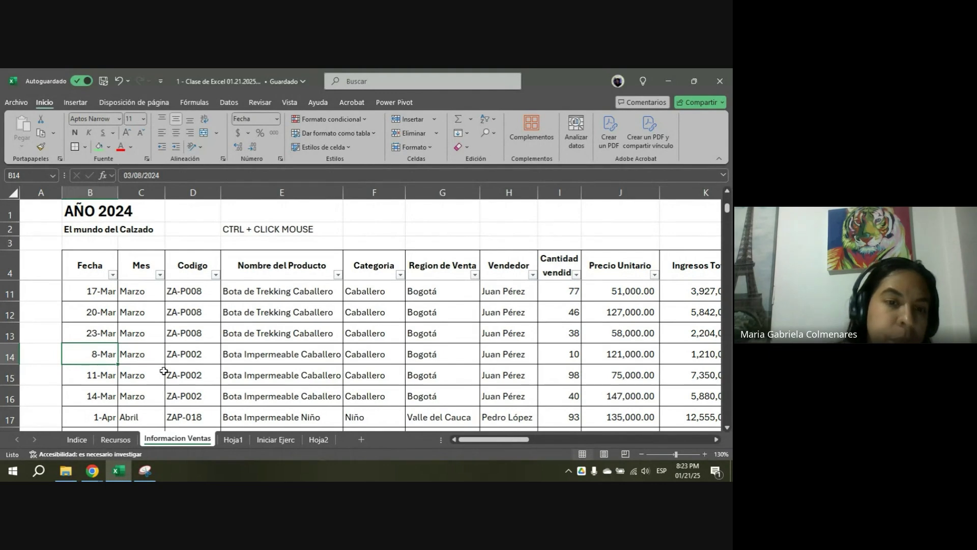
{"action": "left_click", "coordinate": [215, 347]}
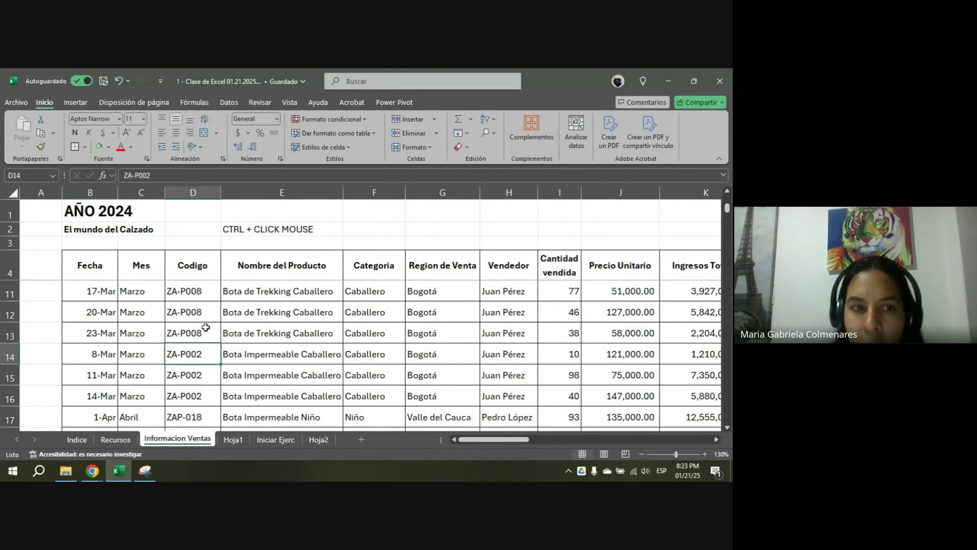
- Apply Filter to the whole header row of the sales table, from Fecha to Ingresos Totales
{"action": "scroll", "coordinate": [448, 356], "scroll_direction": "up", "scroll_amount": 2}
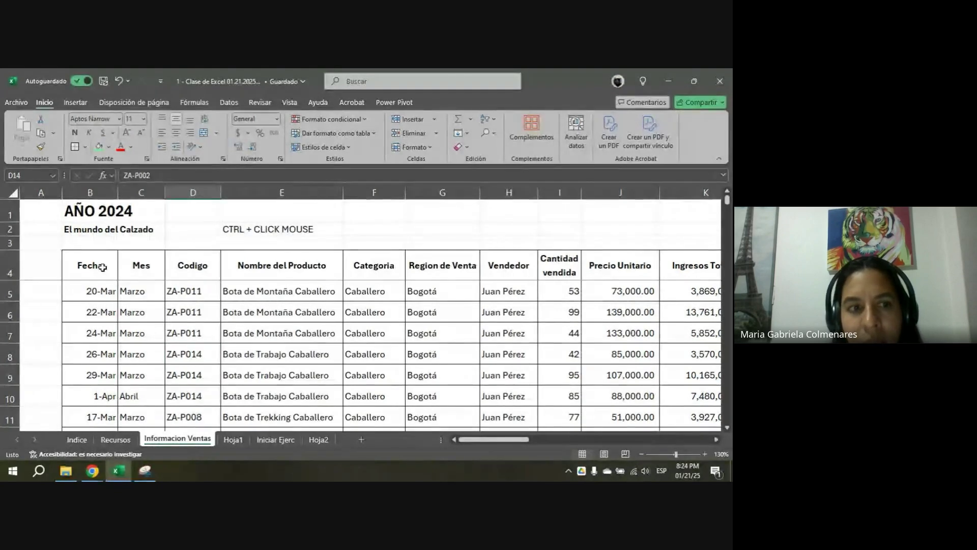
{"action": "left_click_drag", "start_coordinate": [103, 267], "coordinate": [606, 266]}
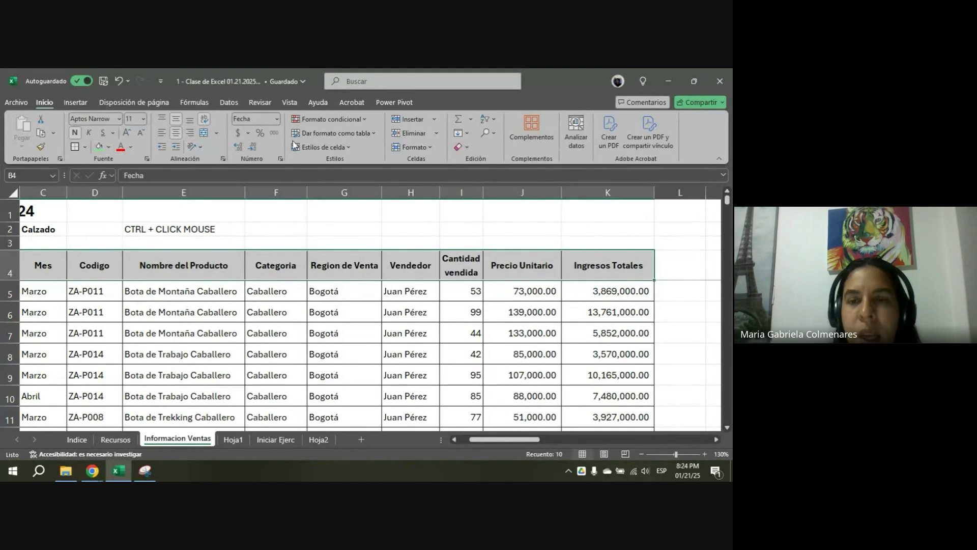
{"action": "left_click", "coordinate": [495, 121]}
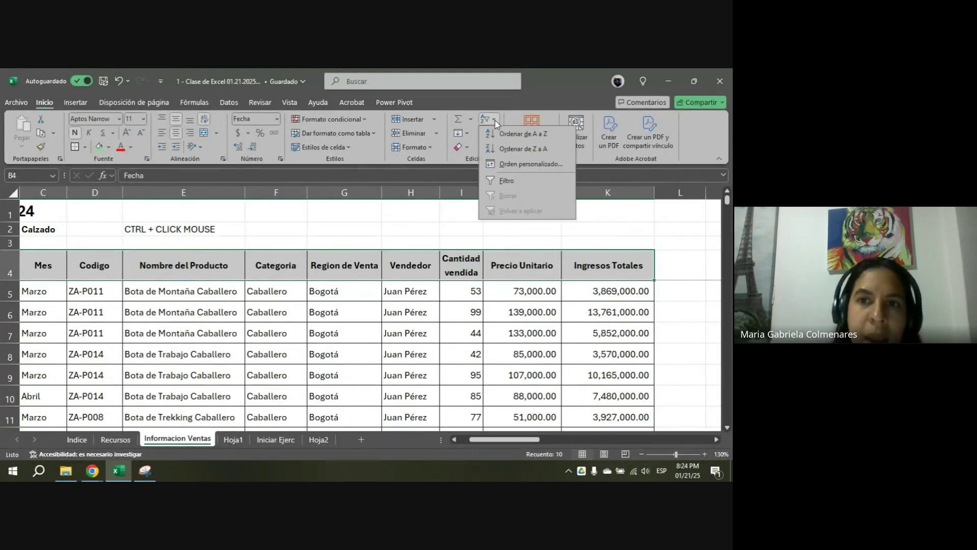
{"action": "left_click", "coordinate": [504, 181]}
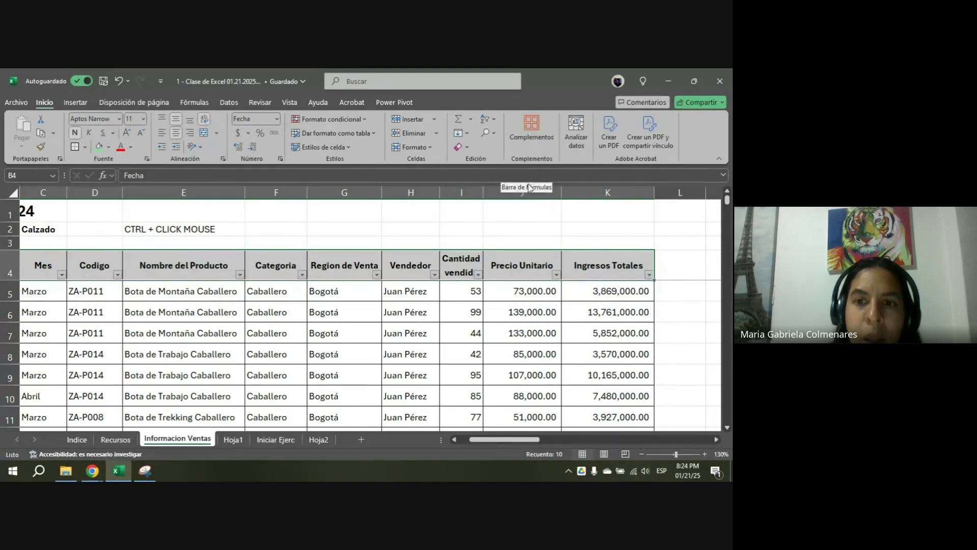
- Sort the sales table by Fecha from oldest to most recent
{"action": "scroll", "coordinate": [496, 438], "scroll_direction": "left", "scroll_amount": 2}
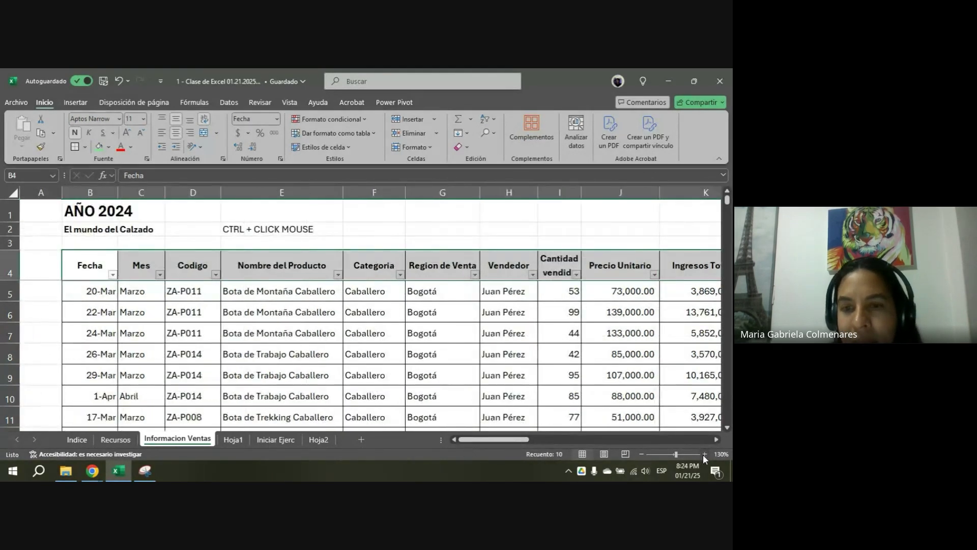
{"action": "left_click", "coordinate": [704, 453]}
{"action": "left_click", "coordinate": [705, 453]}
{"action": "left_click", "coordinate": [704, 454]}
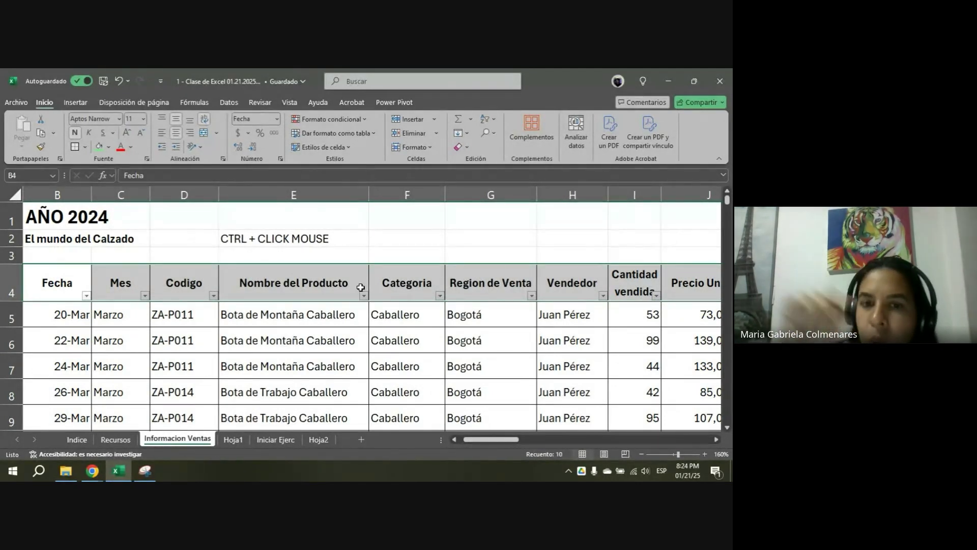
{"action": "left_click", "coordinate": [640, 454]}
{"action": "left_click", "coordinate": [640, 453]}
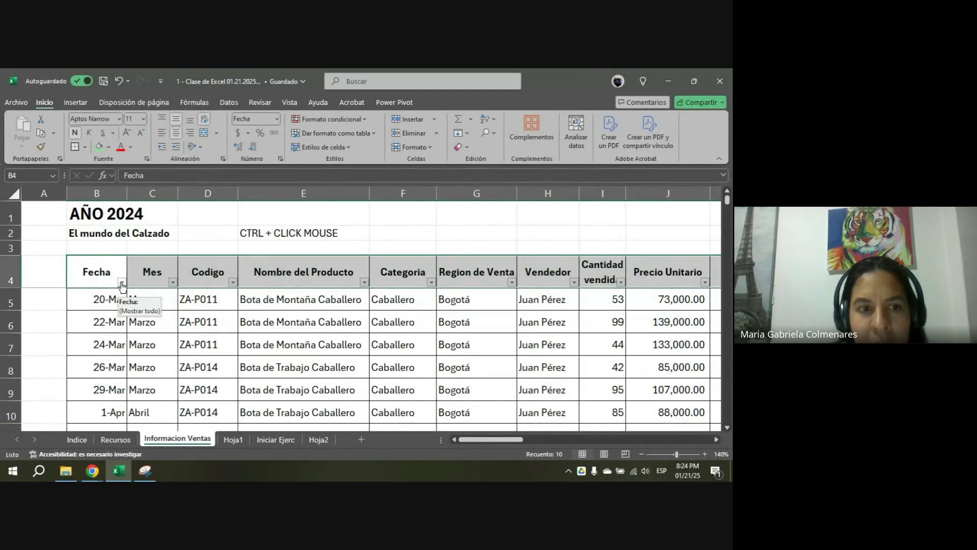
{"action": "left_click", "coordinate": [122, 283]}
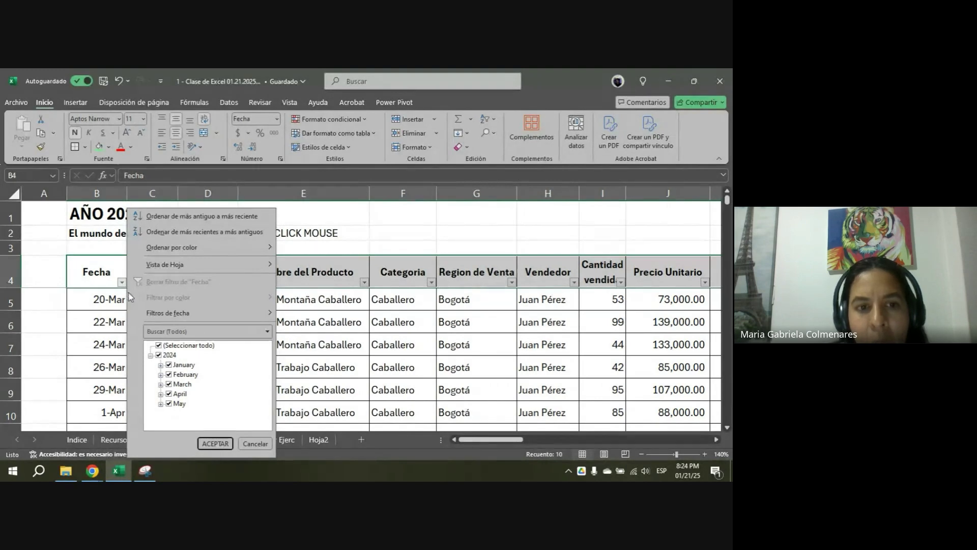
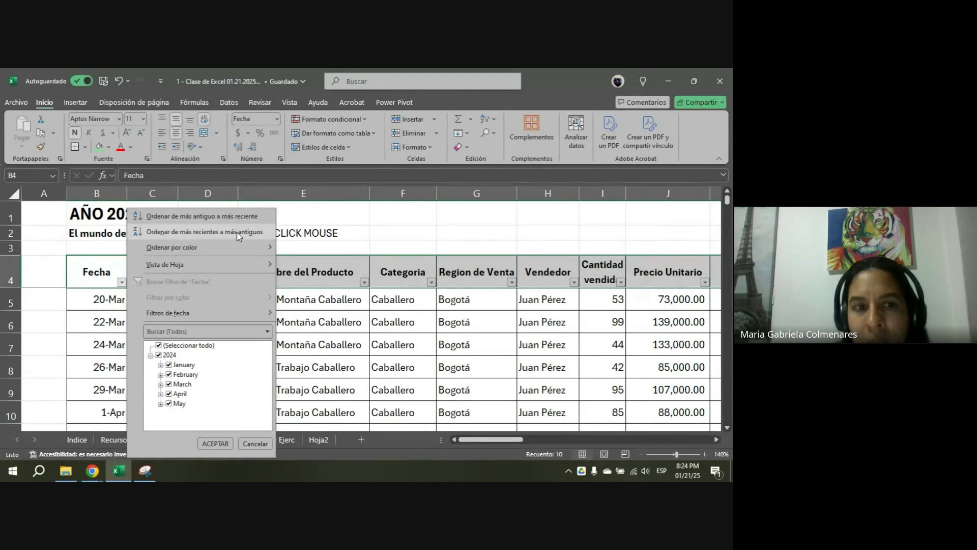
{"action": "left_click", "coordinate": [238, 217]}
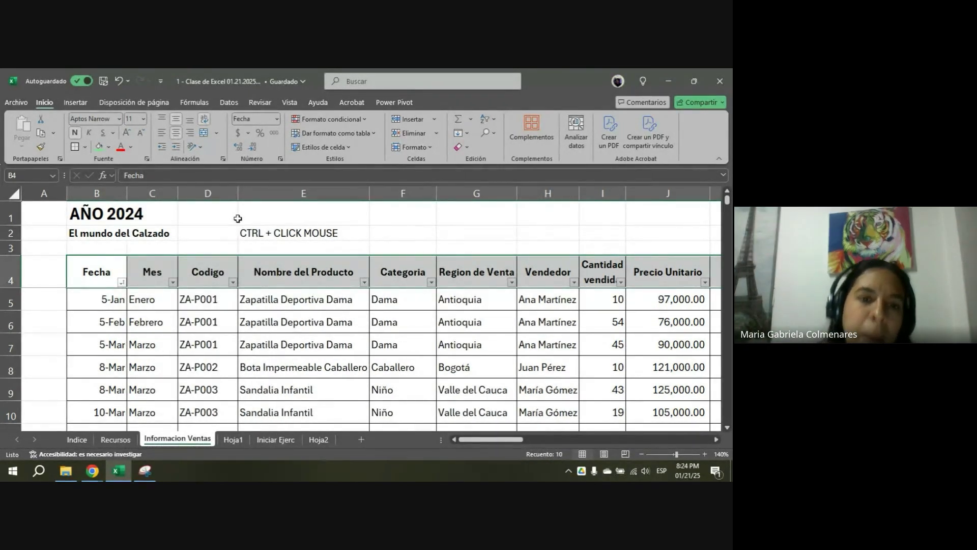
- Check the order of the first Fecha values and highlight the records in rows 5 and 6
{"action": "left_click", "coordinate": [102, 299]}
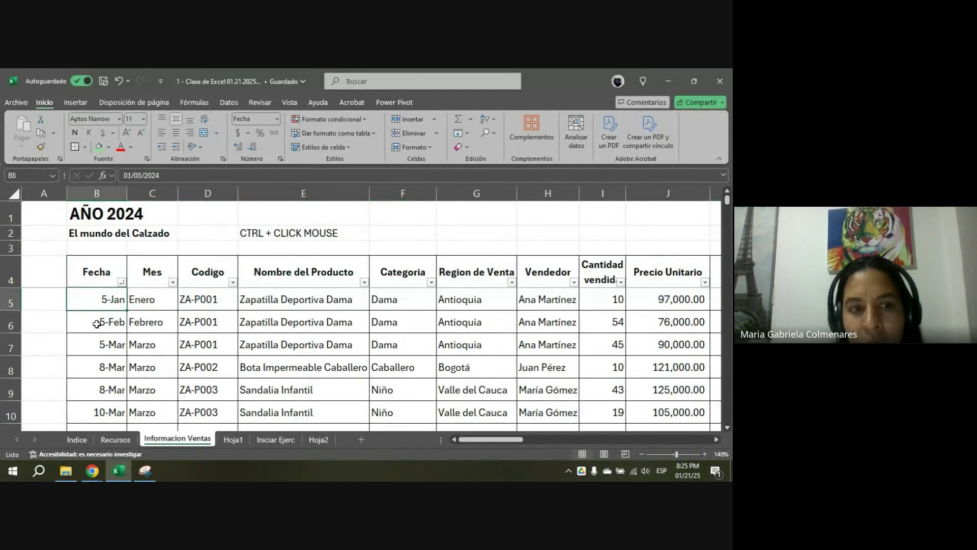
{"action": "left_click", "coordinate": [97, 324]}
{"action": "left_click_drag", "start_coordinate": [100, 348], "coordinate": [105, 414]}
{"action": "left_click_drag", "start_coordinate": [4, 301], "coordinate": [3, 315]}
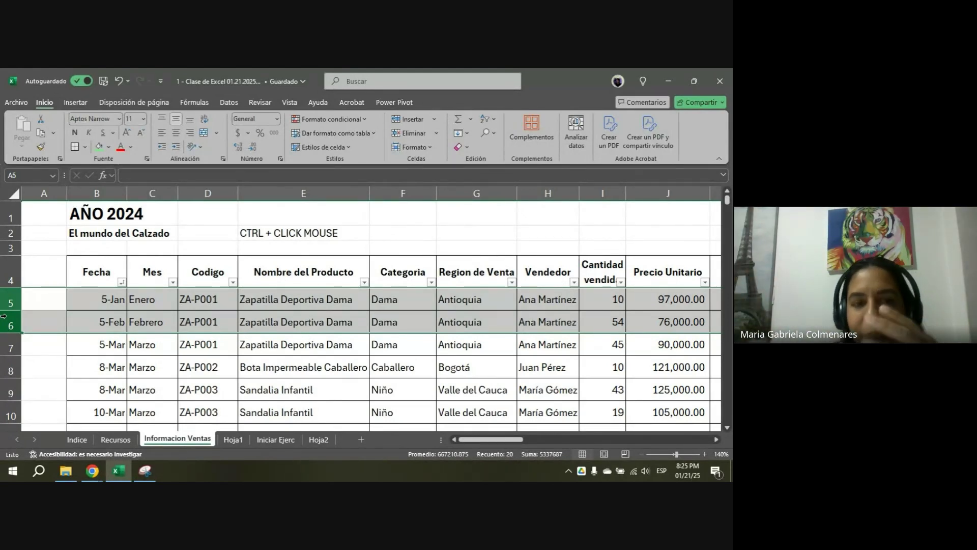
- Sort the sales table by Fecha from most recent to oldest and check the first record's date
{"action": "left_click", "coordinate": [122, 283]}
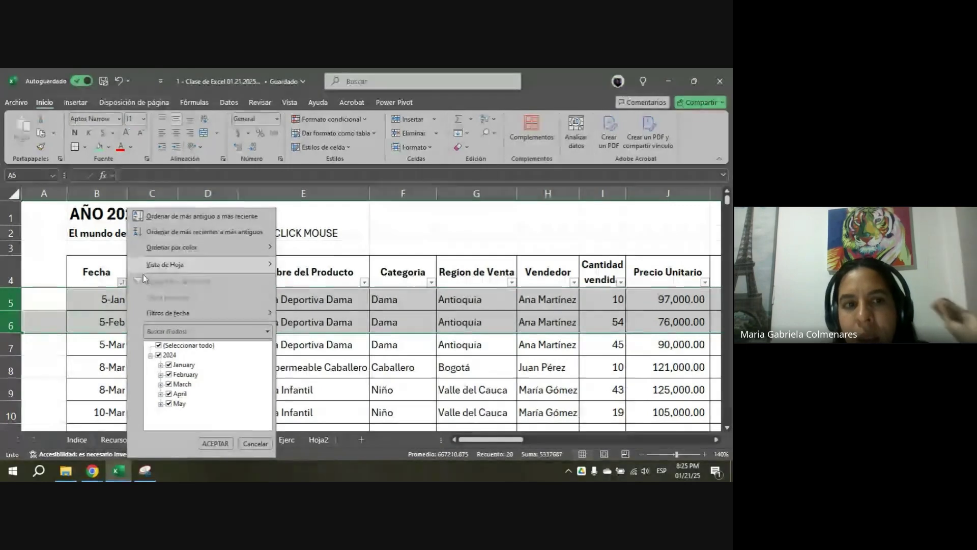
{"action": "key", "text": "Escape"}
{"action": "left_click", "coordinate": [122, 283]}
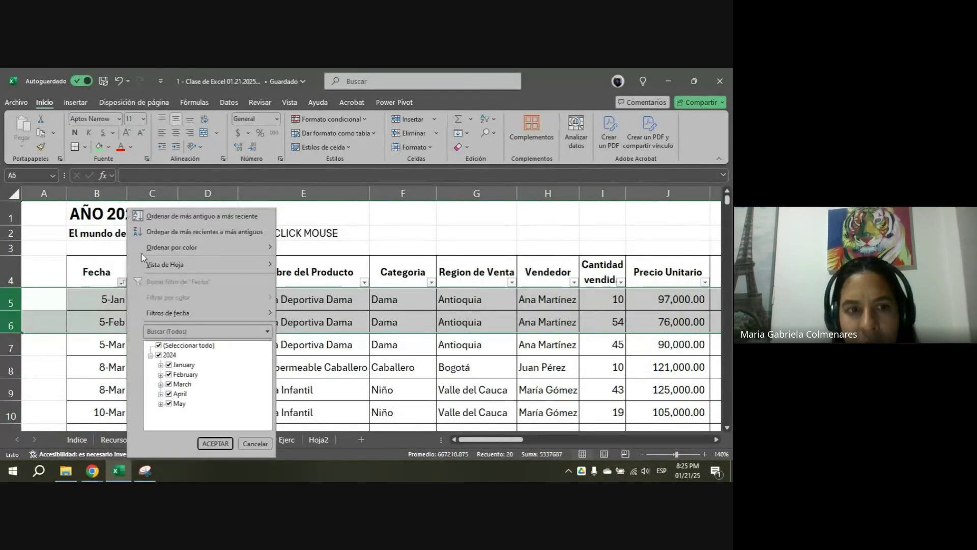
{"action": "left_click", "coordinate": [157, 231]}
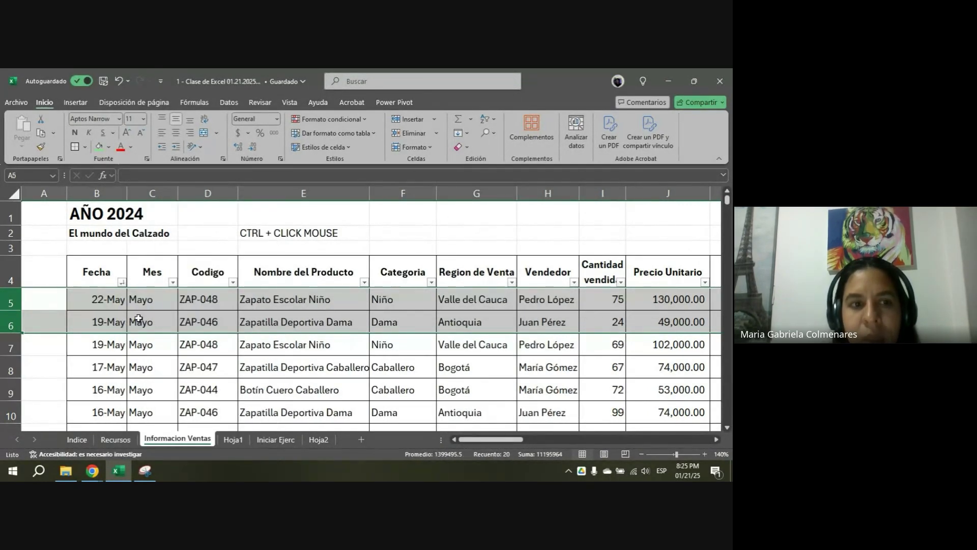
{"action": "left_click", "coordinate": [116, 306]}
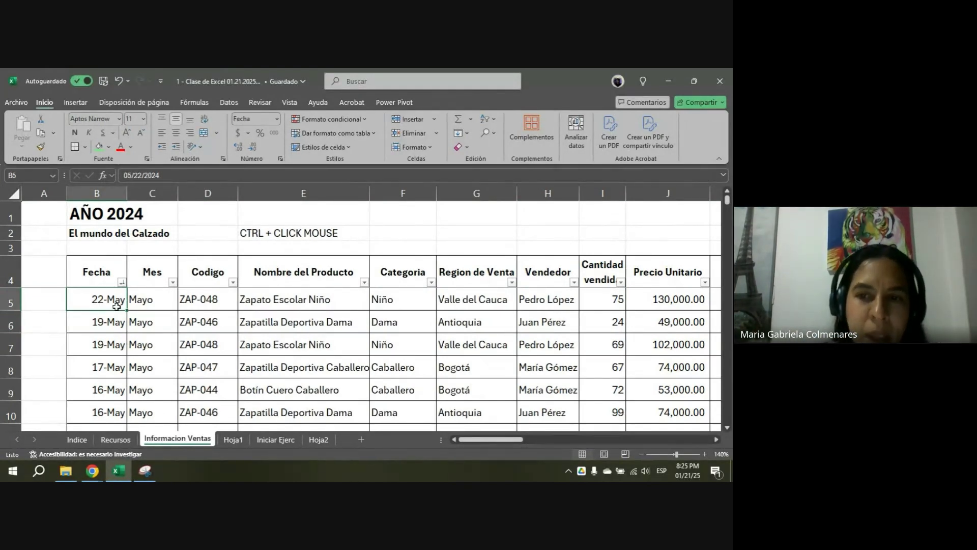
{"action": "left_click", "coordinate": [210, 314]}
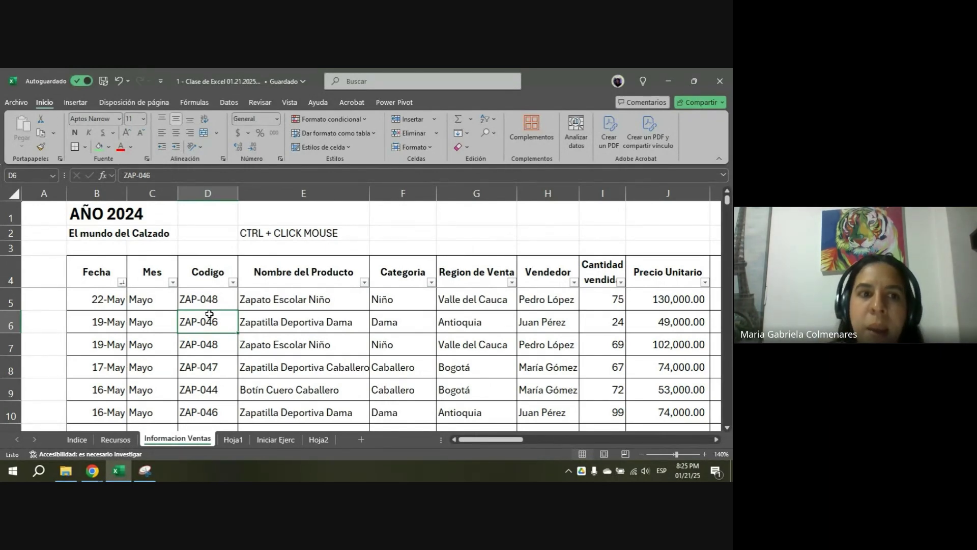
- Switch to the Google Meet call in Chrome to view the participants' reactions, and return to the Excel workbook
{"action": "left_click", "coordinate": [92, 470]}
{"action": "left_click", "coordinate": [95, 435]}
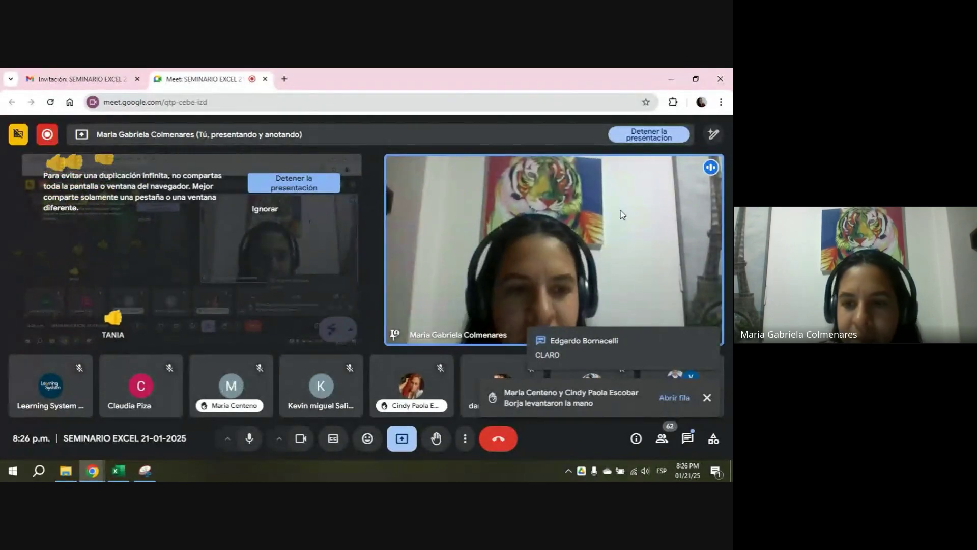
{"action": "key", "text": "alt+Tab"}
{"action": "left_click", "coordinate": [325, 362]}
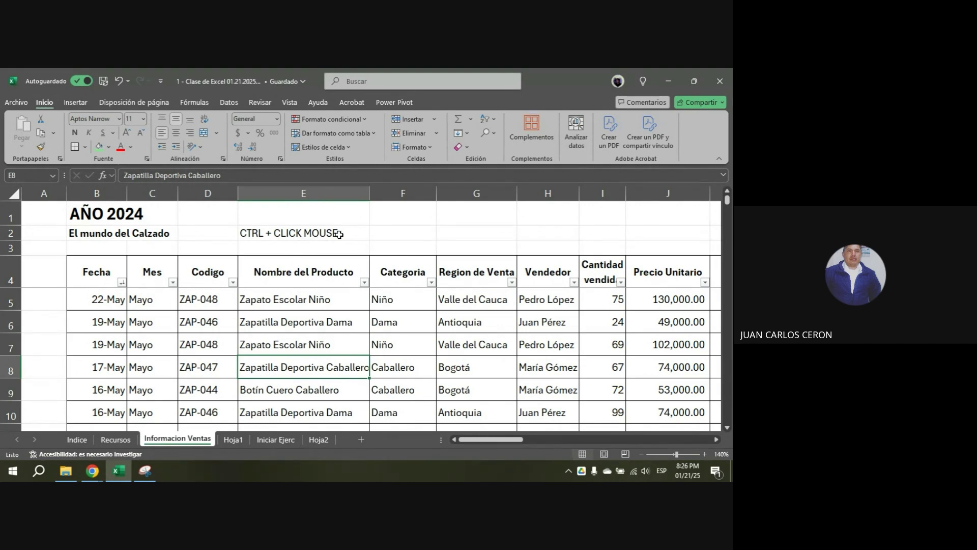
- From the first product record, toggle the sales table's filters off and on twice
{"action": "left_click", "coordinate": [315, 308]}
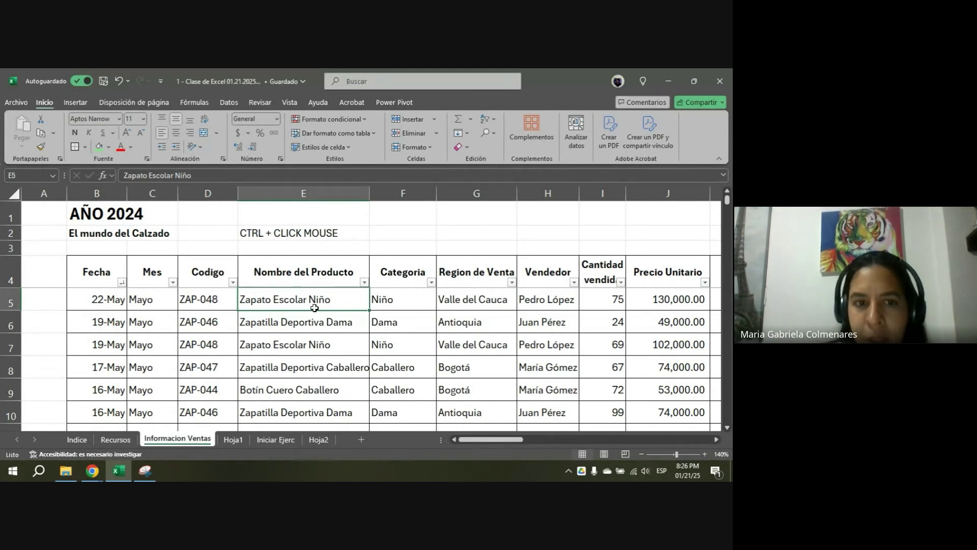
{"action": "left_click", "coordinate": [705, 454]}
{"action": "left_click", "coordinate": [705, 453]}
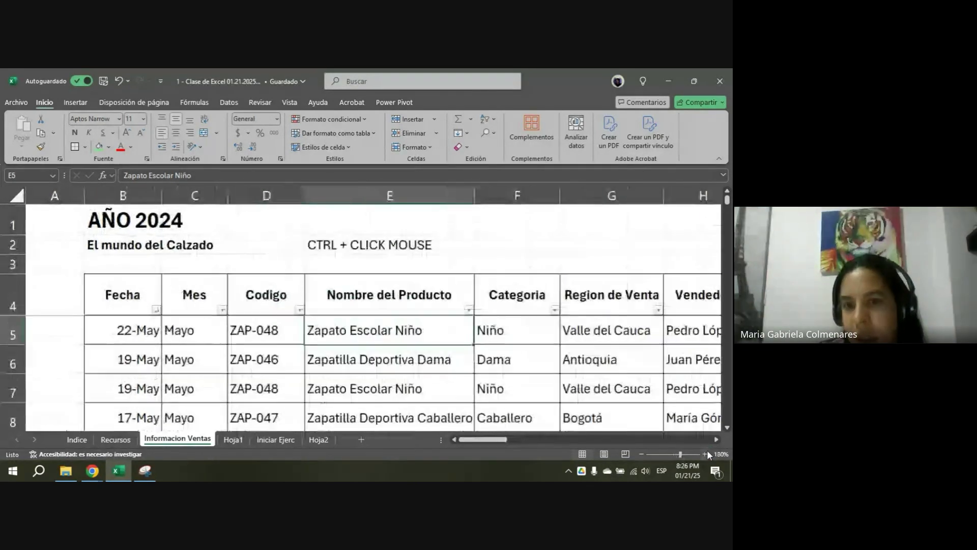
{"action": "left_click", "coordinate": [704, 454]}
{"action": "left_click", "coordinate": [704, 454]}
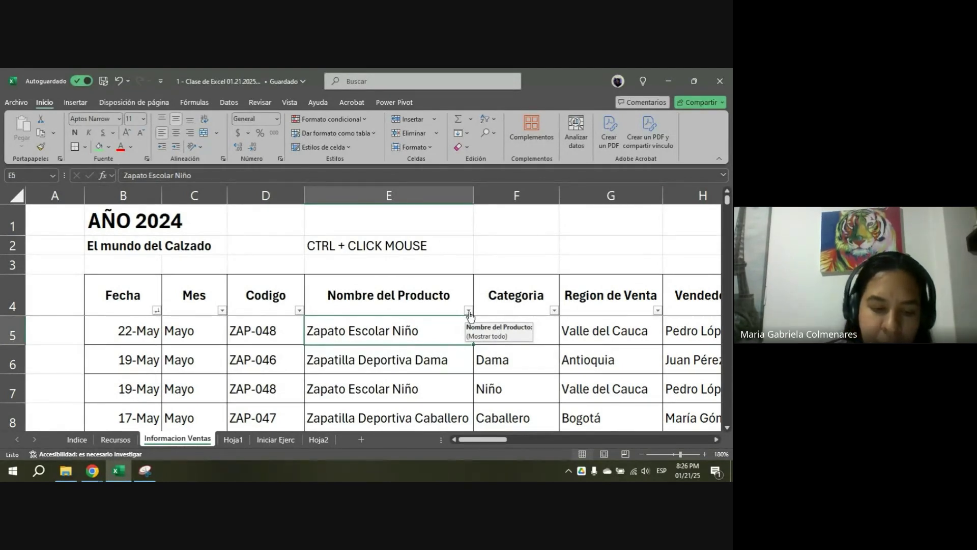
{"action": "key", "text": "ctrl+shift+l"}
{"action": "key", "text": "ctrl+shift+l"}
{"action": "key", "text": "ctrl+shift+l"}
{"action": "key", "text": "ctrl+shift+l"}
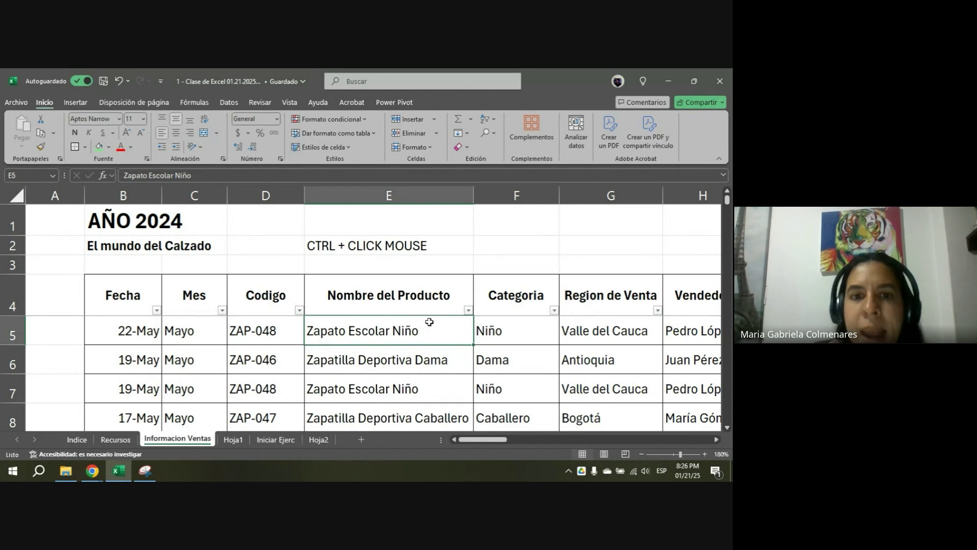
- Enter the filter shortcut note "ctrl + chift+L" in cell E1
{"action": "left_click", "coordinate": [357, 216]}
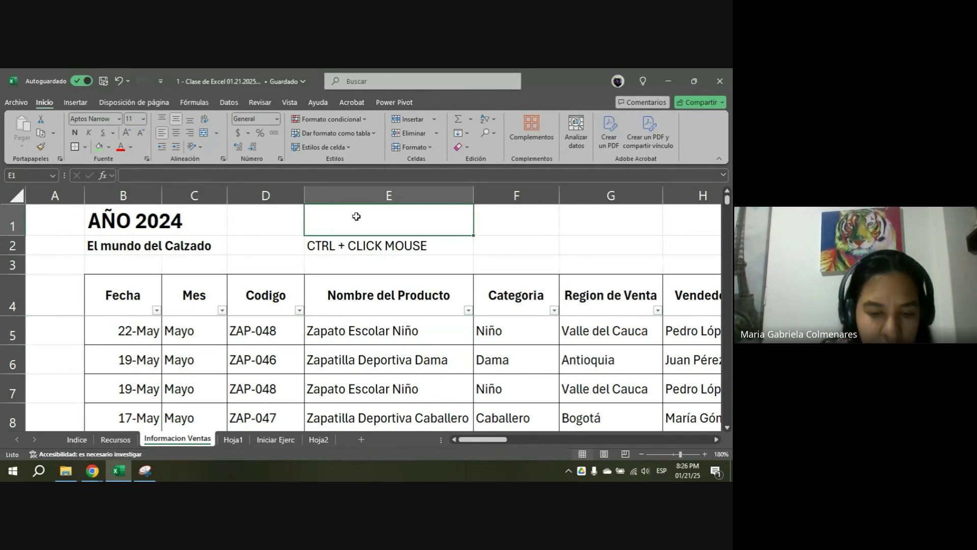
{"action": "type", "text": "ctr"}
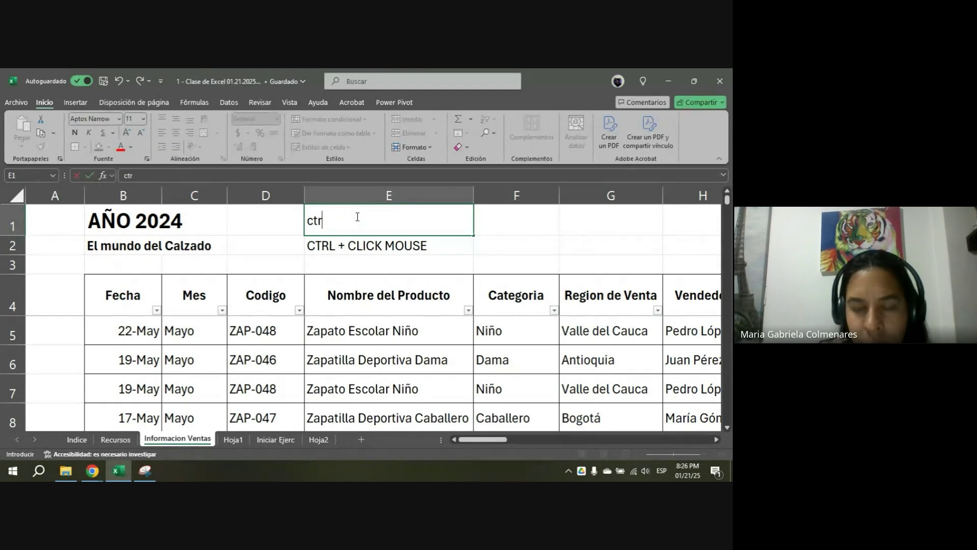
{"action": "type", "text": "ltl + chi"}
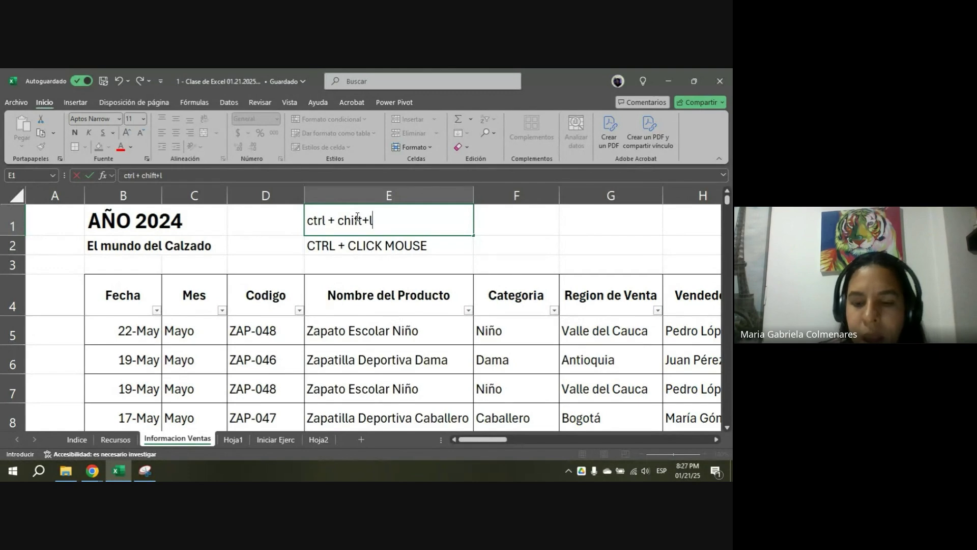
{"action": "type", "text": "ft+L"}
{"action": "key", "text": "Return"}
{"action": "key", "text": "Return"}
{"action": "key", "text": "Return"}
{"action": "key", "text": "Return"}
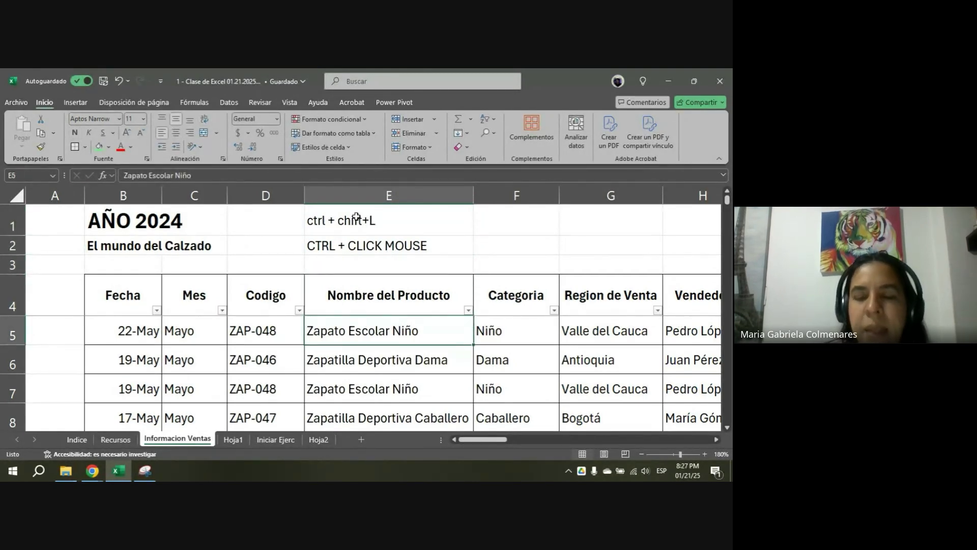
- Remove the filters from the sales table, starting from the first product record
{"action": "left_click", "coordinate": [356, 217]}
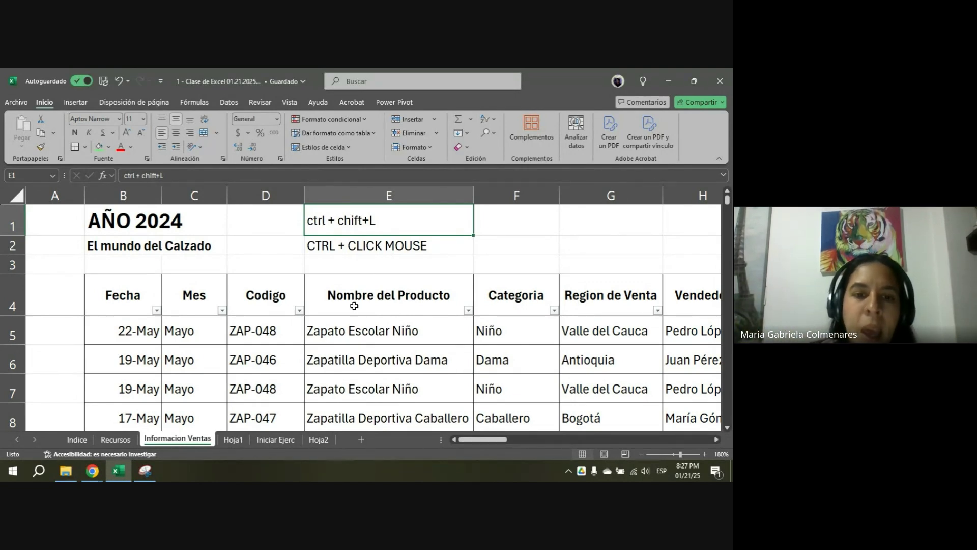
{"action": "left_click", "coordinate": [356, 326]}
{"action": "key", "text": "ctrl+shift+l"}
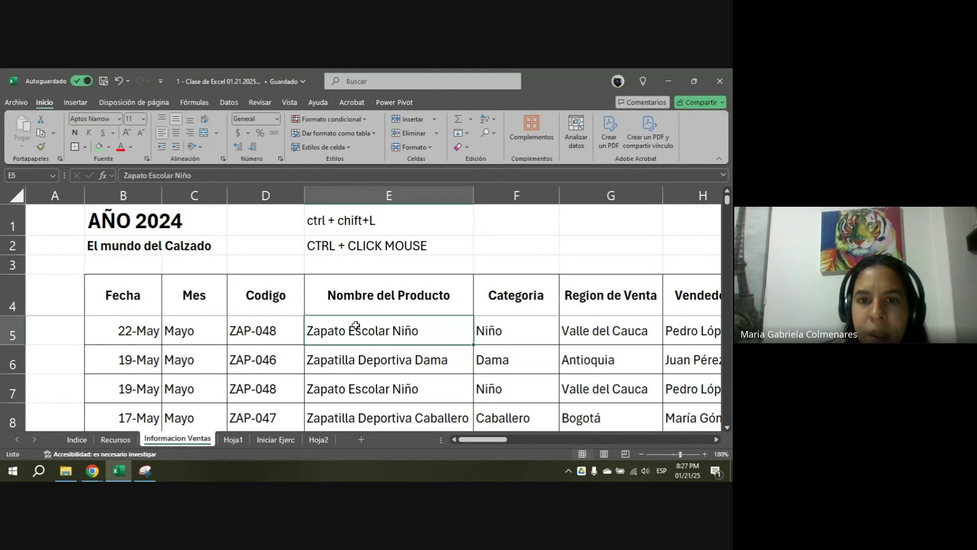
{"action": "left_click", "coordinate": [387, 239]}
{"action": "left_click", "coordinate": [414, 221]}
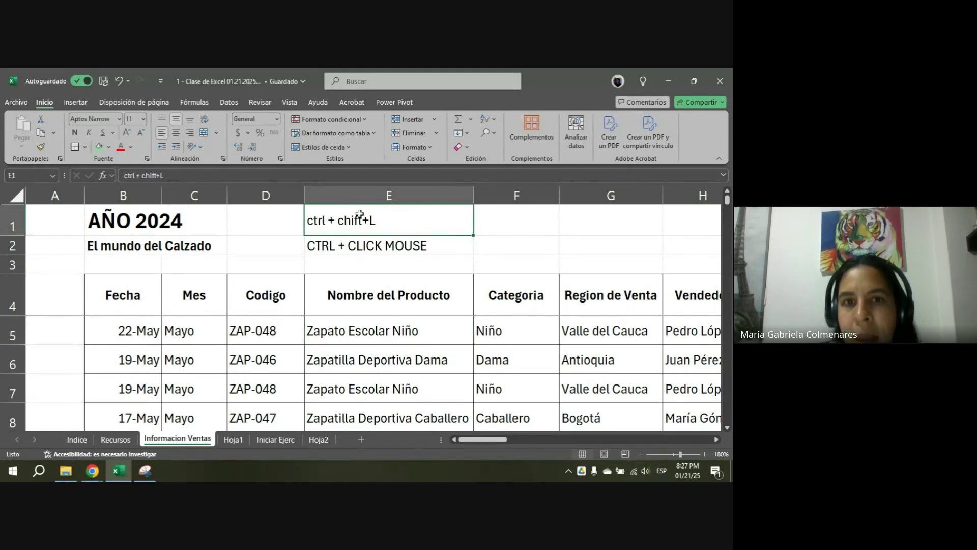
{"action": "left_click", "coordinate": [316, 173]}
{"action": "type", "text": "="}
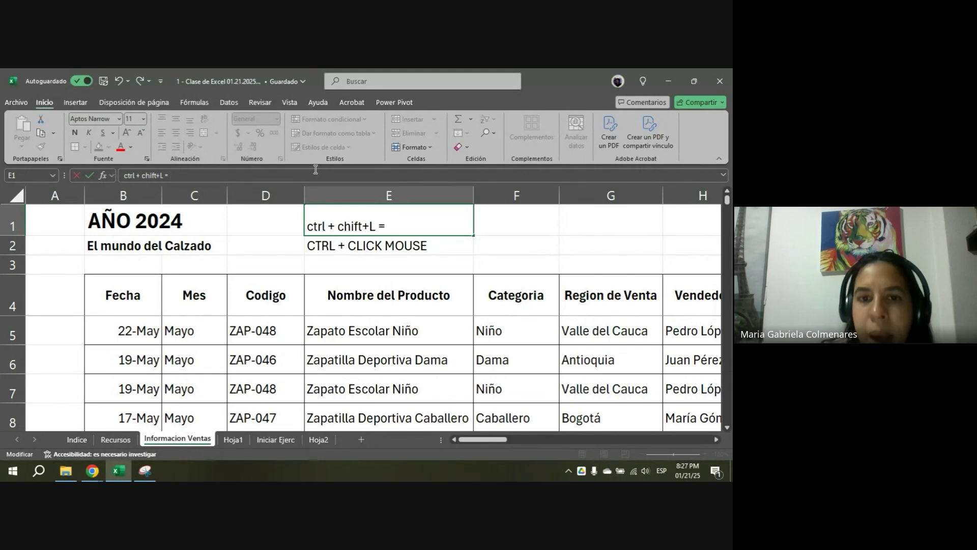
{"action": "key", "text": "Escape"}
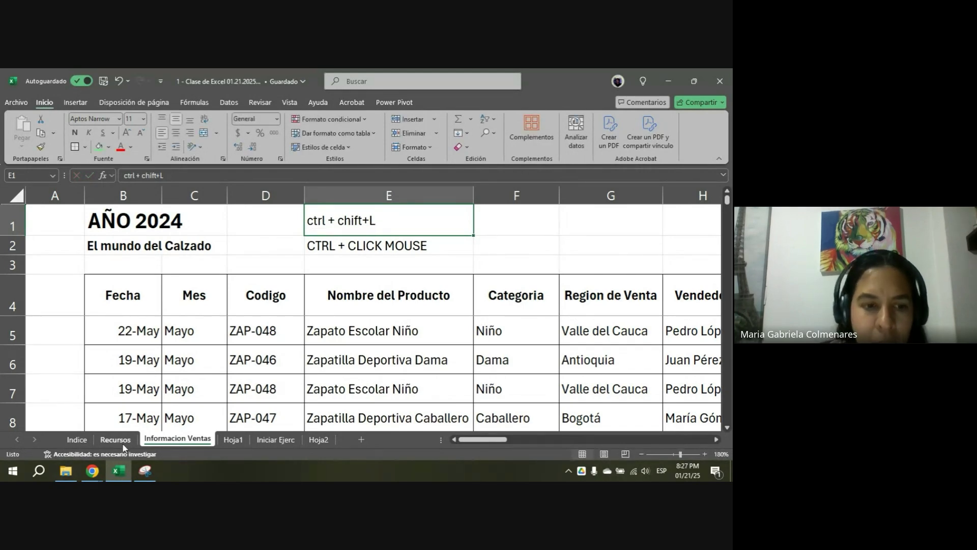
- Look through the basic, formula and navigation shortcut lists on the Recursos sheet
{"action": "left_click", "coordinate": [116, 439]}
{"action": "scroll", "coordinate": [346, 279], "scroll_direction": "up", "scroll_amount": 6}
{"action": "scroll", "coordinate": [348, 279], "scroll_direction": "up", "scroll_amount": 2}
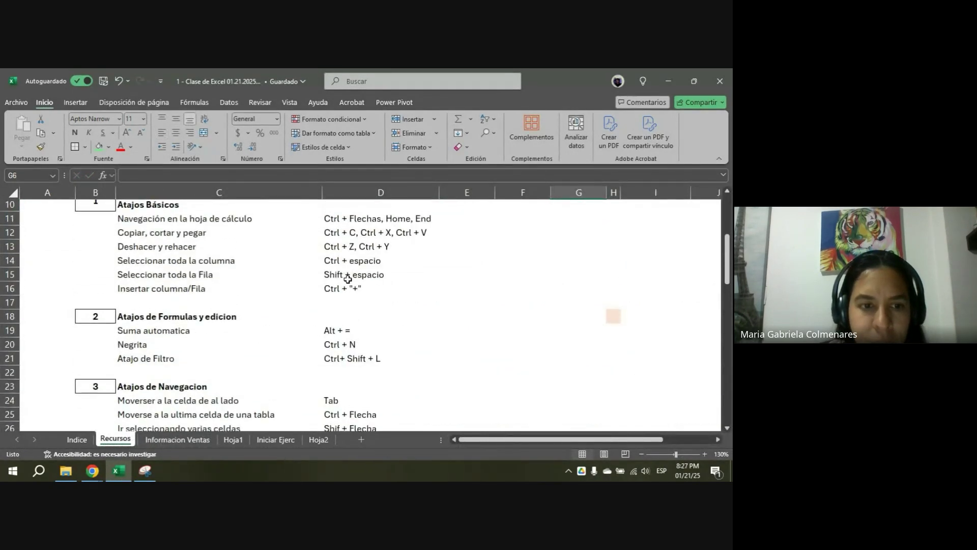
{"action": "scroll", "coordinate": [348, 279], "scroll_direction": "down", "scroll_amount": 1}
{"action": "scroll", "coordinate": [347, 279], "scroll_direction": "down", "scroll_amount": 1}
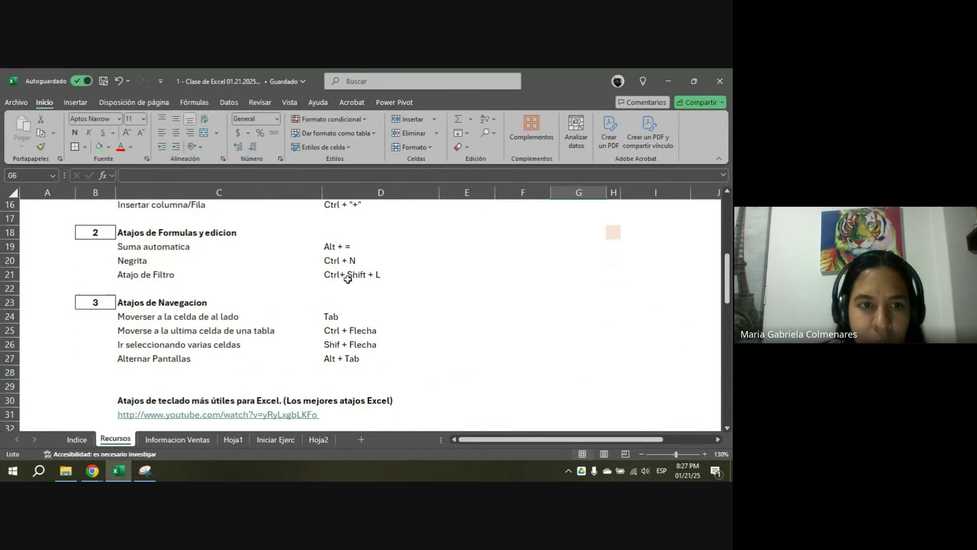
{"action": "left_click", "coordinate": [149, 328]}
{"action": "scroll", "coordinate": [159, 300], "scroll_direction": "up", "scroll_amount": 1}
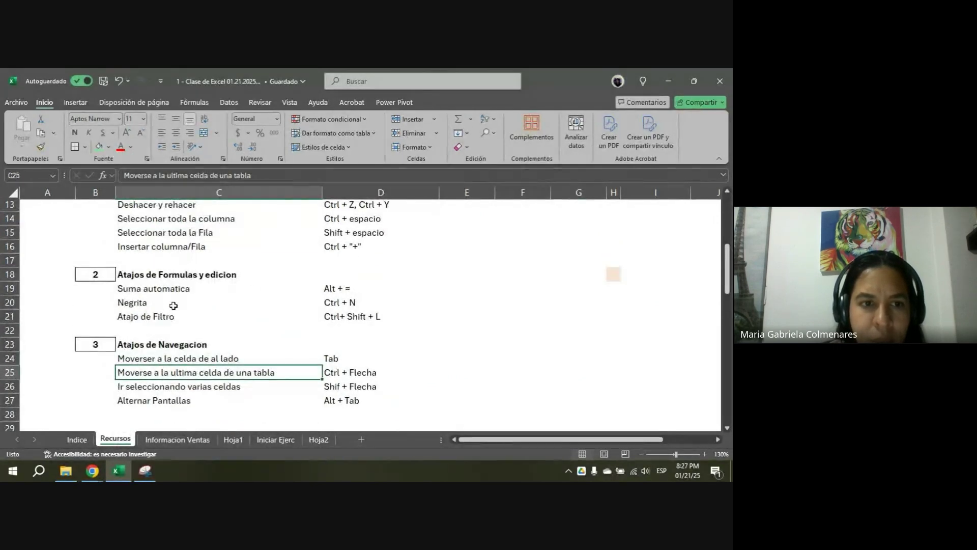
{"action": "left_click", "coordinate": [174, 304]}
{"action": "scroll", "coordinate": [176, 306], "scroll_direction": "up", "scroll_amount": 2}
{"action": "left_click", "coordinate": [178, 280]}
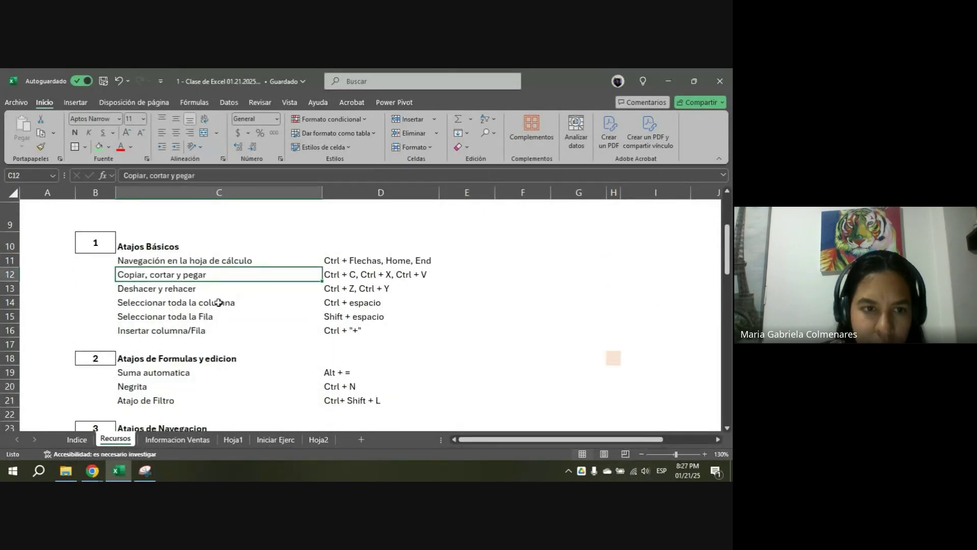
{"action": "scroll", "coordinate": [219, 302], "scroll_direction": "up", "scroll_amount": 3}
{"action": "scroll", "coordinate": [216, 306], "scroll_direction": "down", "scroll_amount": 6}
- Insert a blank row 28 below the Alternar Pantallas shortcut on the Recursos sheet
{"action": "left_click", "coordinate": [194, 331]}
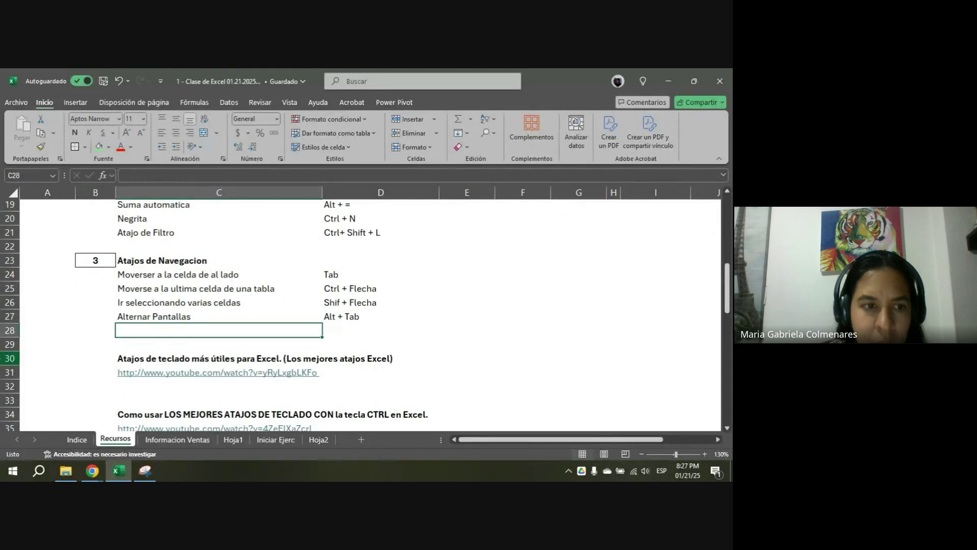
{"action": "left_click", "coordinate": [9, 330]}
{"action": "key", "text": "ctrl+plus"}
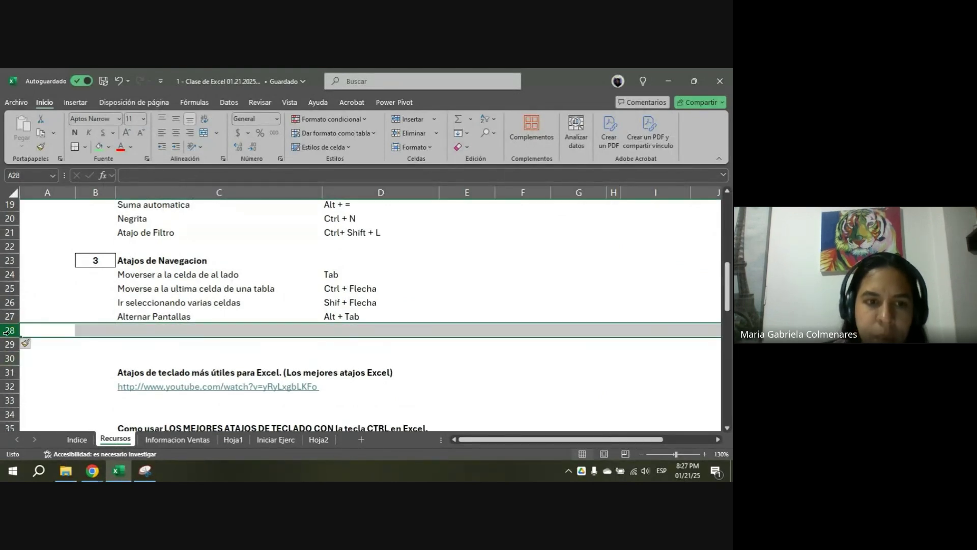
- Enter the description "Poner y quitar Autofiltro" in cell C28, below Alternar Pantallas on the Recursos sheet
{"action": "left_click", "coordinate": [149, 317]}
{"action": "left_click", "coordinate": [145, 332]}
{"action": "type", "text": "pONE"}
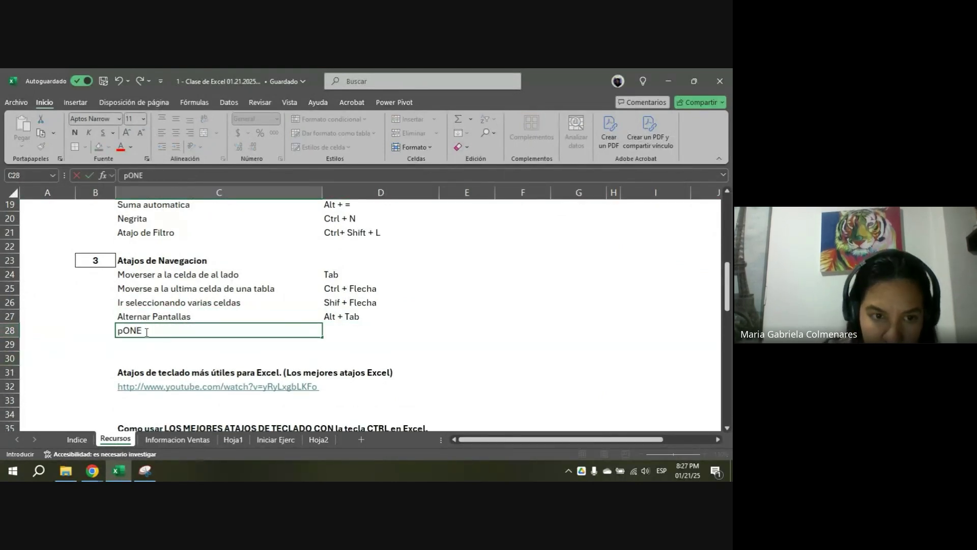
{"action": "key", "text": "BackSpace"}
{"action": "type", "text": "r y quitar "}
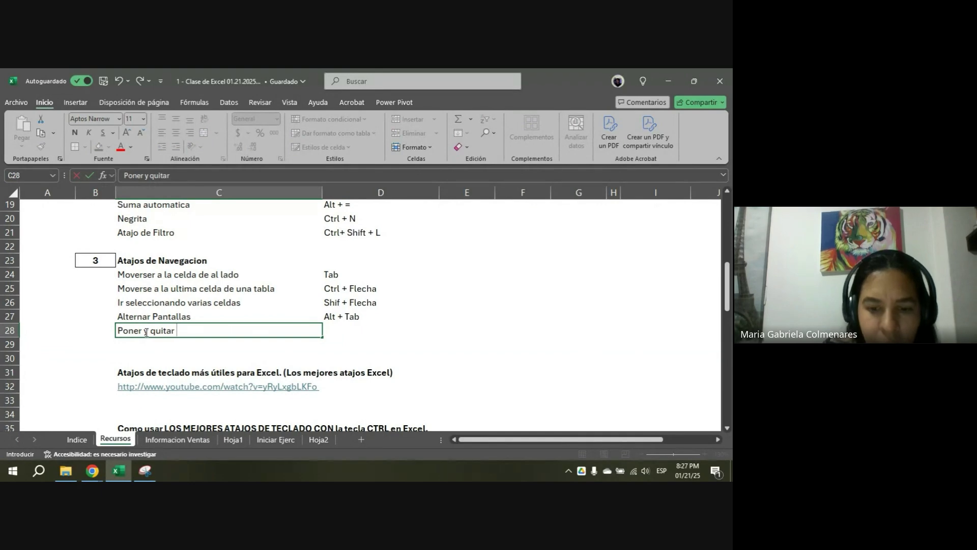
{"action": "type", "text": "Autof"}
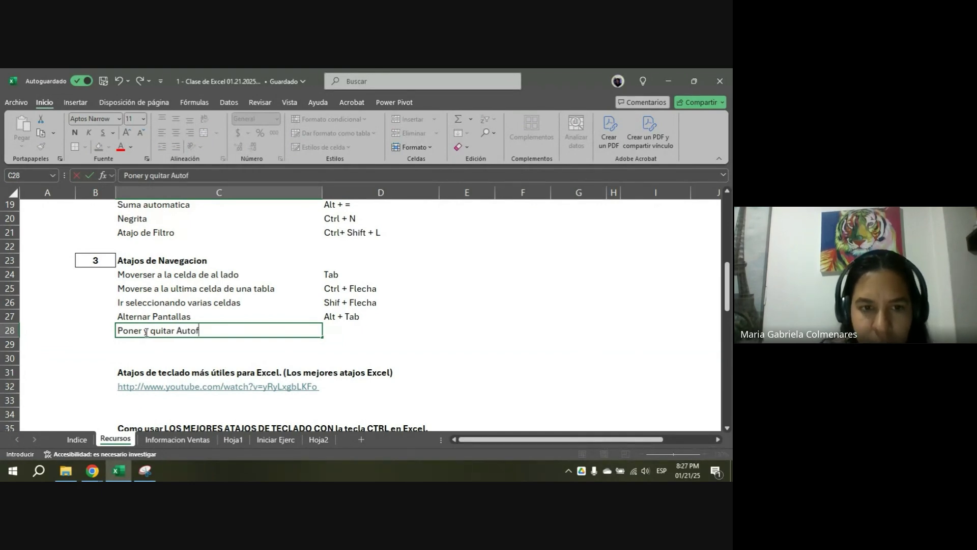
{"action": "type", "text": "iltro"}
{"action": "key", "text": "Return"}
- Record the shortcut "Ctrl + Chift + L" in D28 beside the Poner y quitar Autofiltro description
{"action": "left_click", "coordinate": [145, 332]}
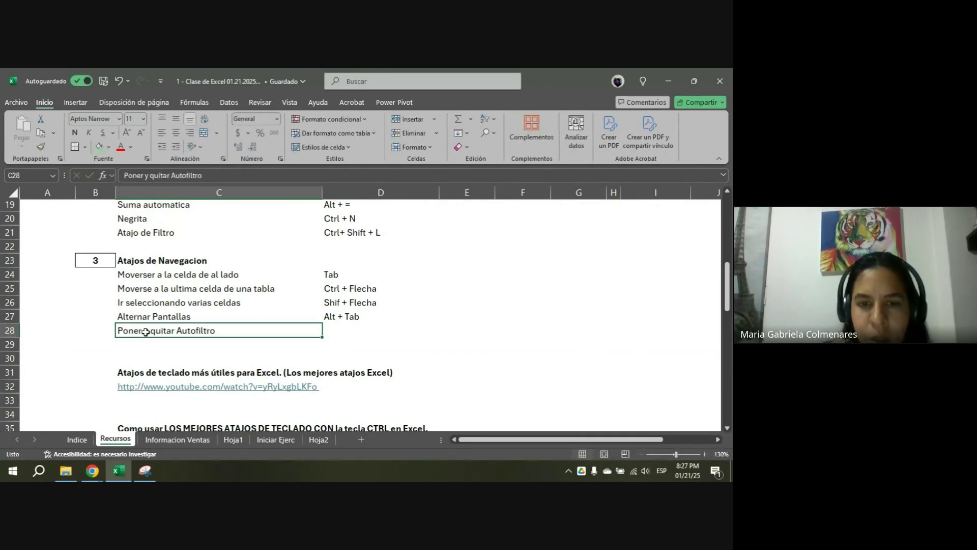
{"action": "key", "text": "Tab"}
{"action": "type", "text": "Ctrl"}
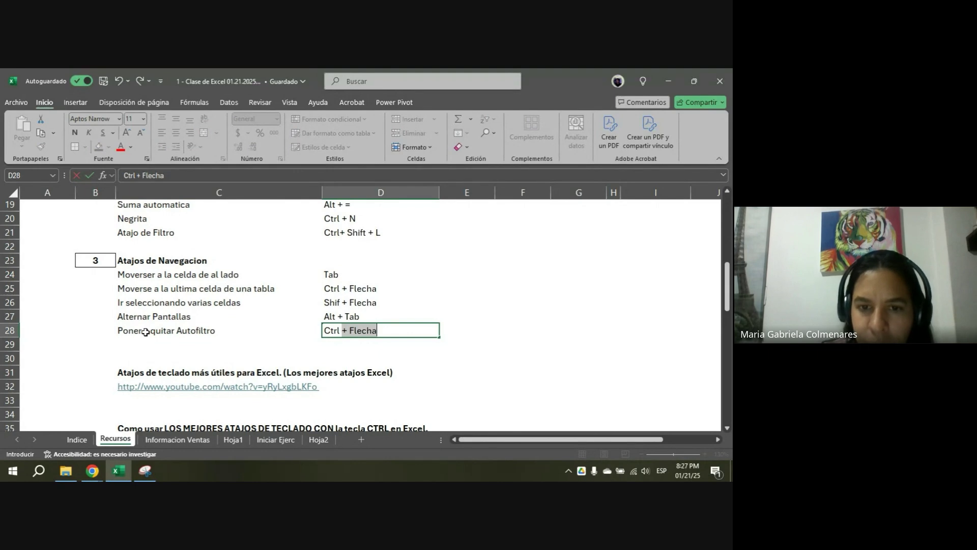
{"action": "type", "text": " + Chift + L"}
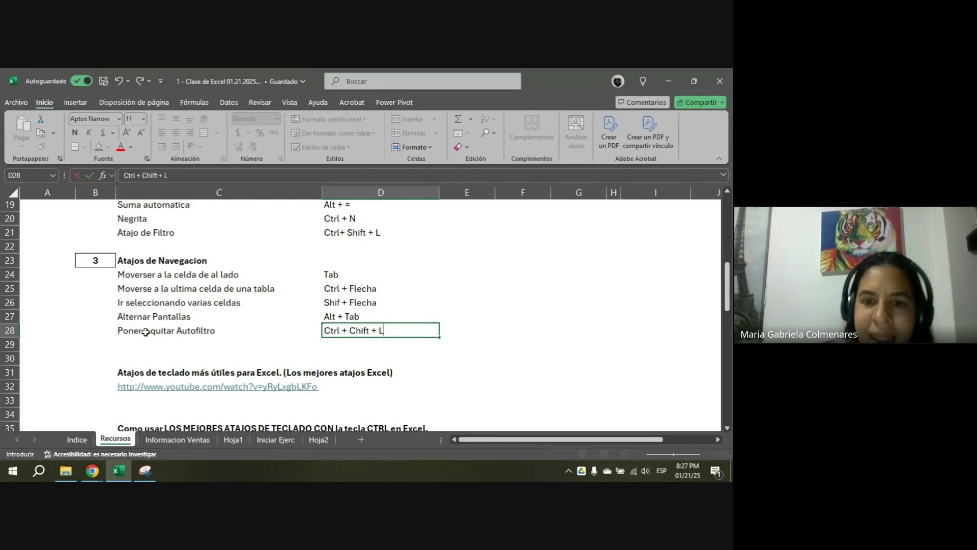
{"action": "key", "text": "Return"}
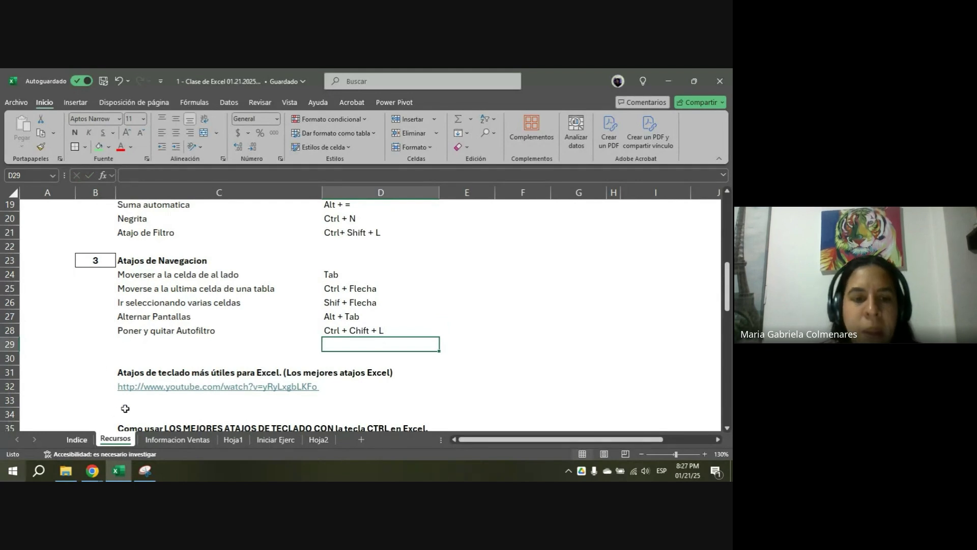
- Switch the filters on and back off in the sales table on the Informacion Ventas sheet
{"action": "left_click", "coordinate": [164, 443]}
{"action": "left_click", "coordinate": [266, 339]}
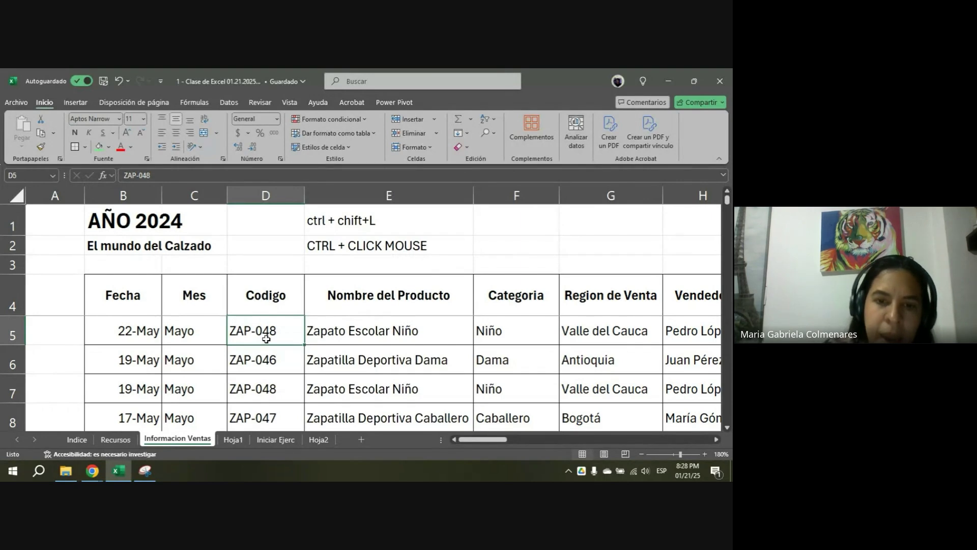
{"action": "key", "text": "ctrl+shift+l"}
{"action": "key", "text": "ctrl+shift+l"}
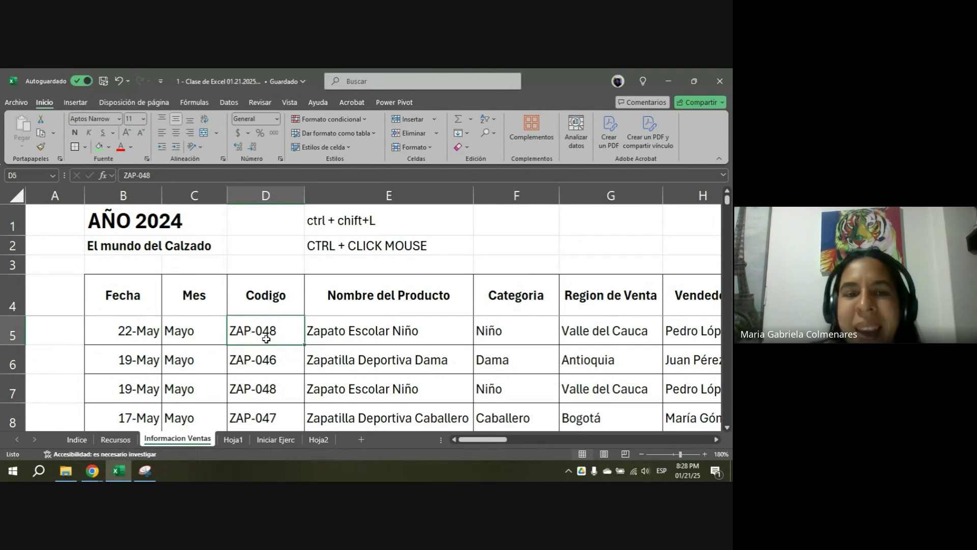
{"action": "left_click", "coordinate": [244, 303]}
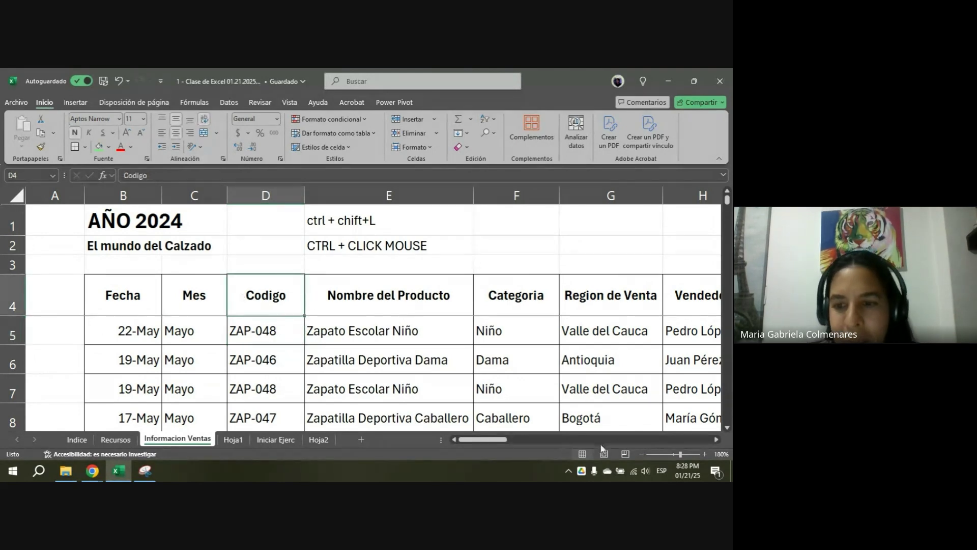
{"action": "left_click", "coordinate": [642, 453]}
{"action": "left_click", "coordinate": [642, 453]}
{"action": "left_click", "coordinate": [641, 453]}
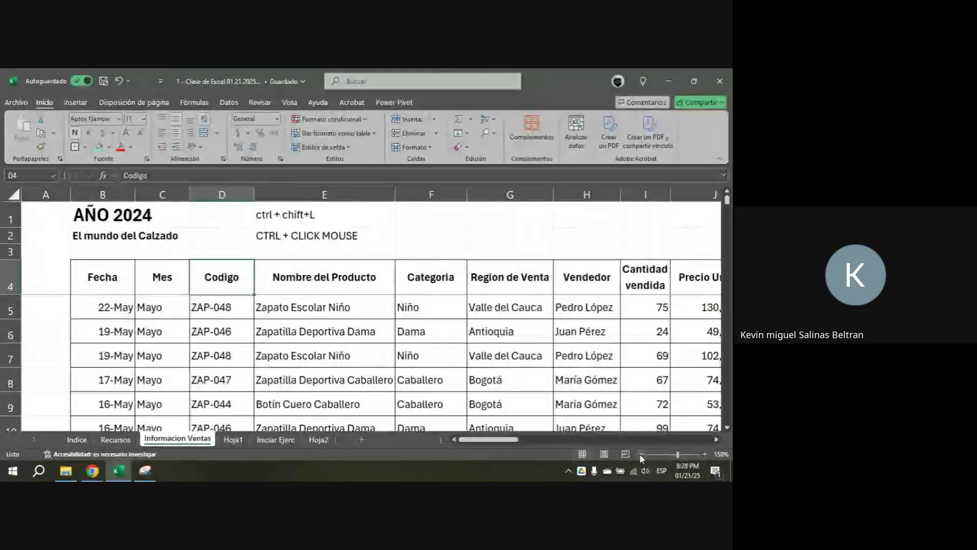
{"action": "left_click", "coordinate": [311, 330]}
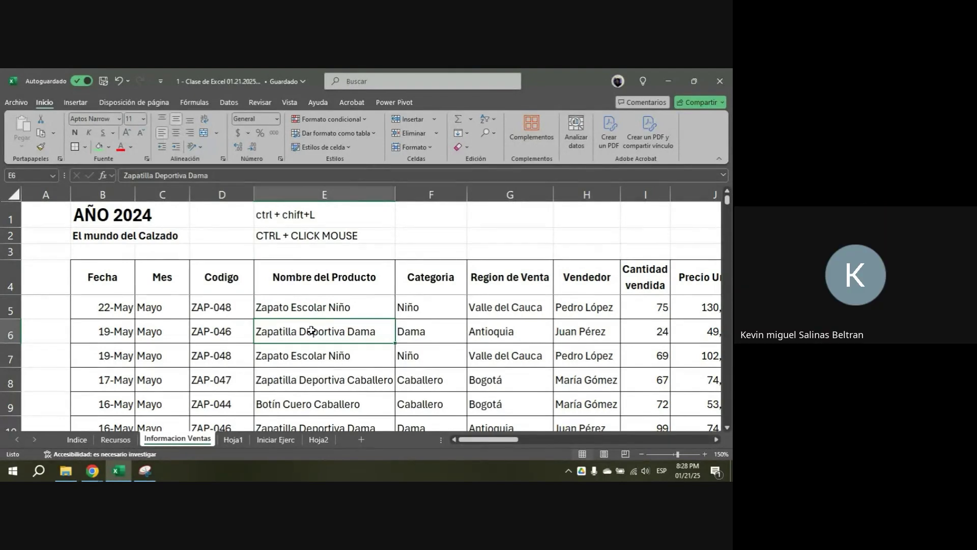
{"action": "left_click", "coordinate": [317, 308]}
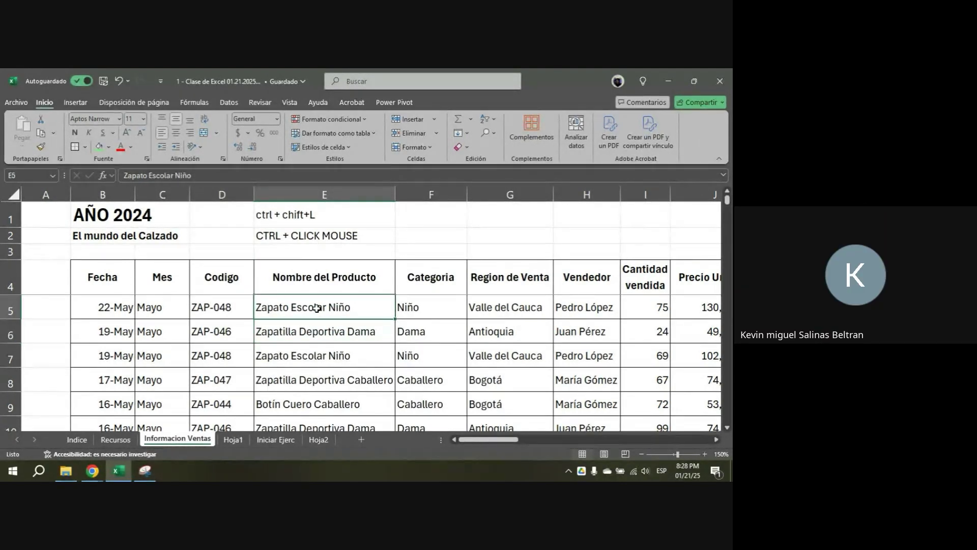
- Compare the two filter shortcut entries on the Recursos sheet and clear the duplicate Poner y quitar Autofiltro entry in C28:D28
{"action": "left_click", "coordinate": [116, 439]}
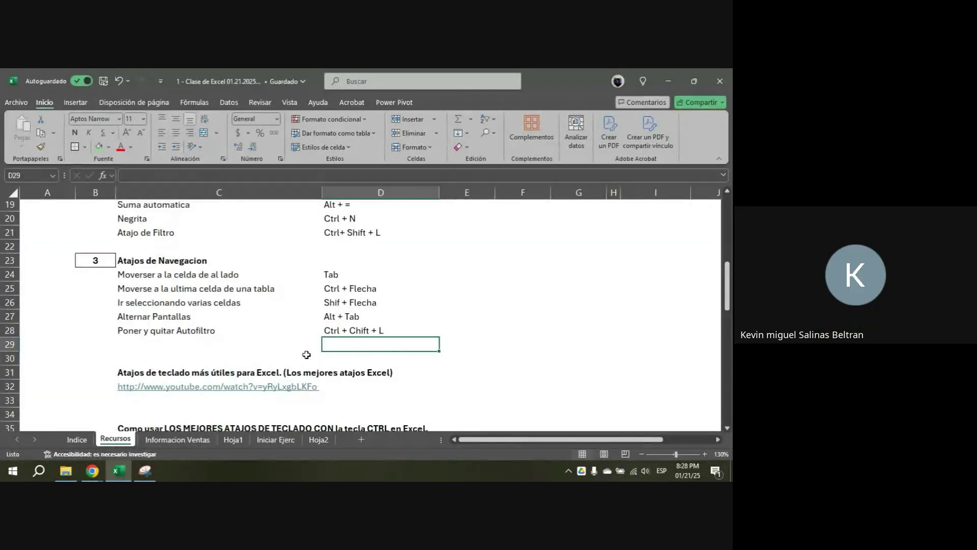
{"action": "scroll", "coordinate": [305, 338], "scroll_direction": "up", "scroll_amount": 1}
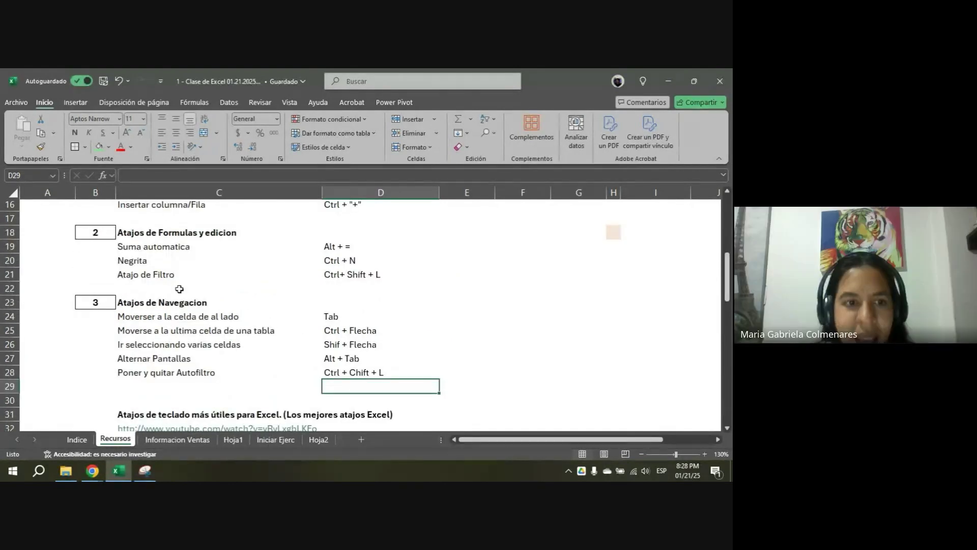
{"action": "left_click_drag", "start_coordinate": [167, 278], "coordinate": [355, 276]}
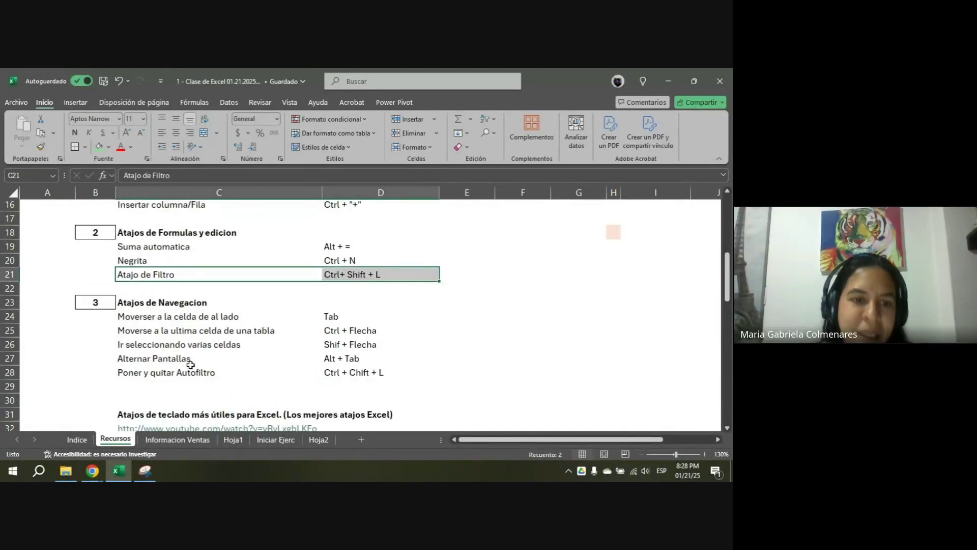
{"action": "left_click_drag", "start_coordinate": [231, 372], "coordinate": [358, 375]}
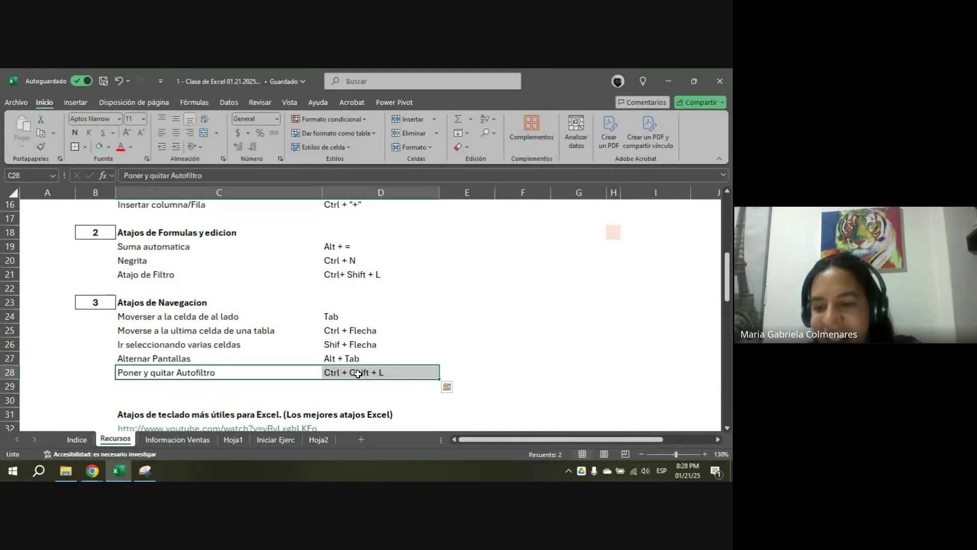
{"action": "key", "text": "Delete"}
{"action": "left_click_drag", "start_coordinate": [150, 278], "coordinate": [327, 273]}
{"action": "left_click", "coordinate": [358, 275]}
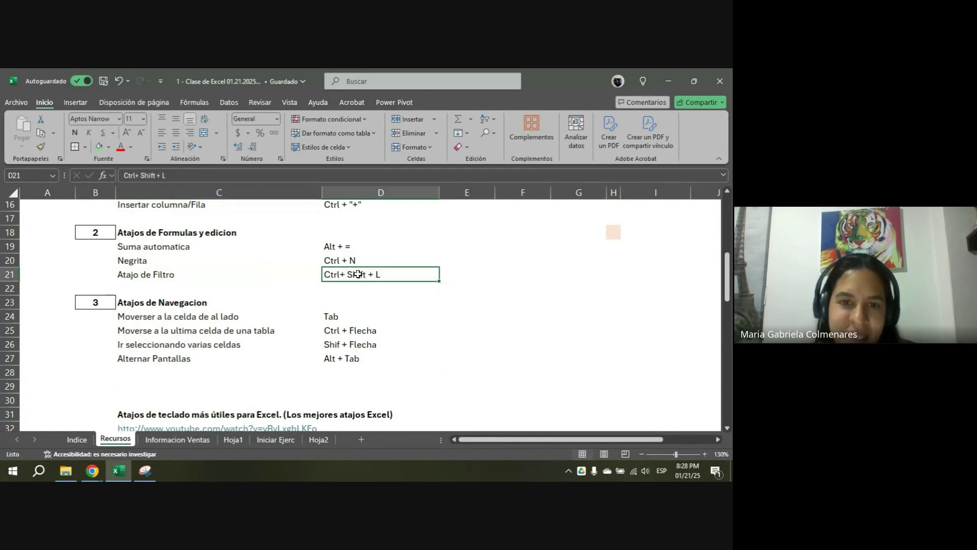
{"action": "left_click_drag", "start_coordinate": [177, 273], "coordinate": [347, 277]}
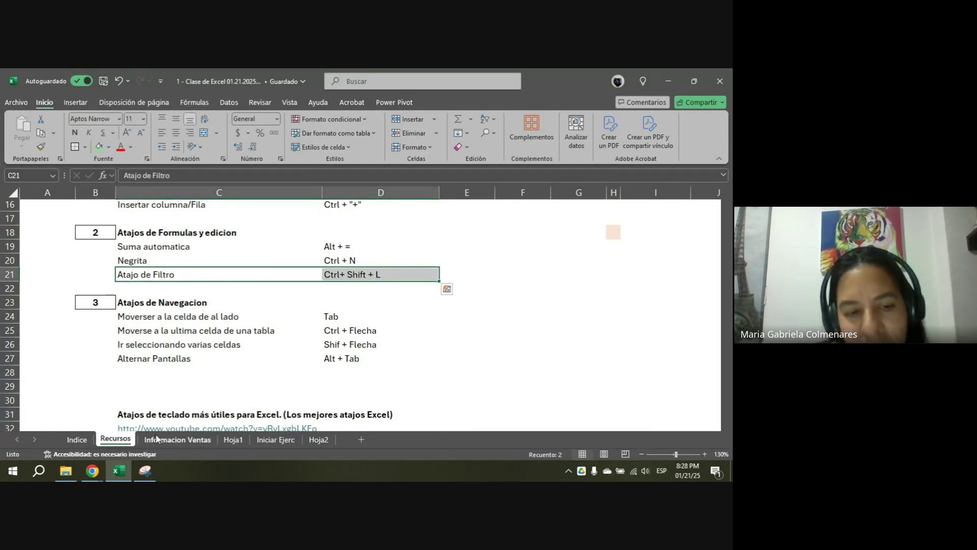
- Look at the sort and filter options, and turn on filters for the sales table on the Informacion Ventas sheet
{"action": "left_click", "coordinate": [177, 439]}
{"action": "left_click", "coordinate": [316, 355]}
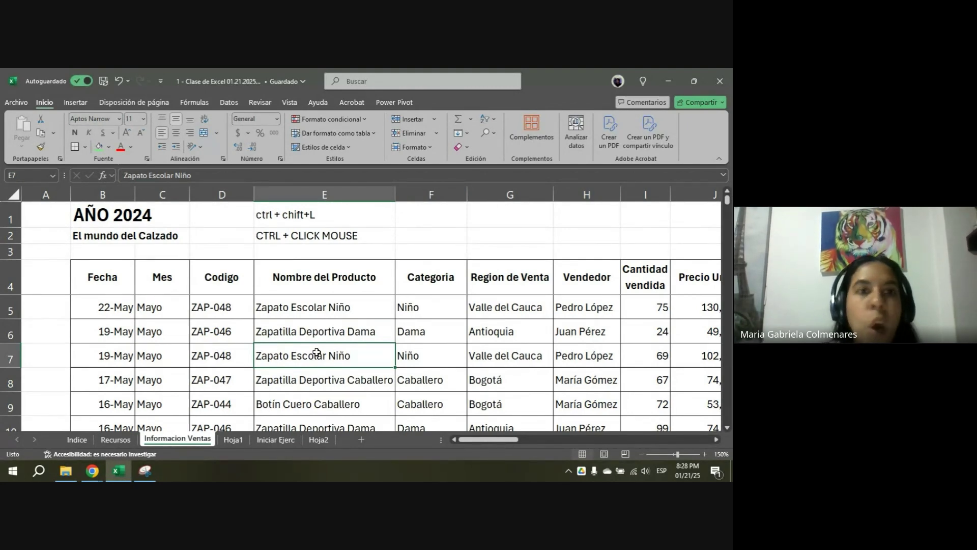
{"action": "left_click", "coordinate": [76, 102]}
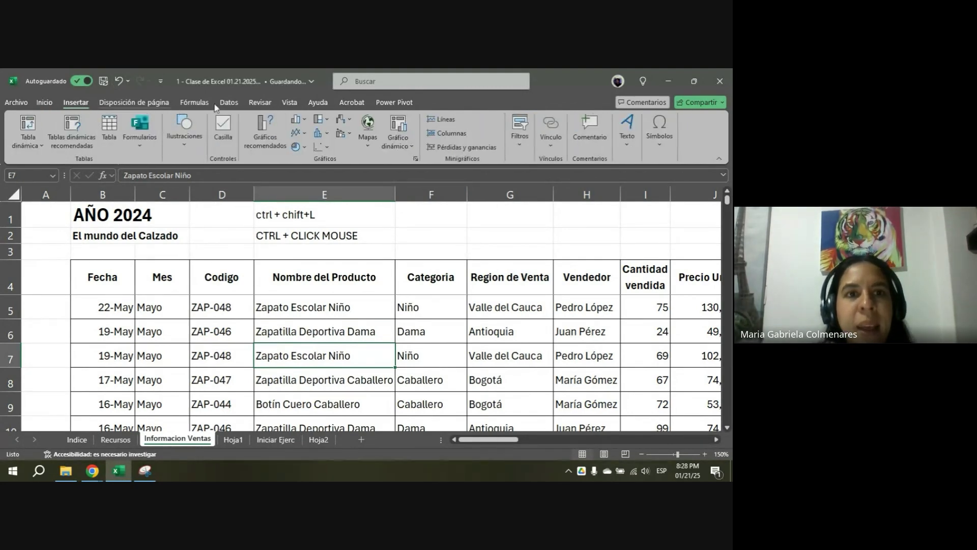
{"action": "left_click", "coordinate": [44, 102]}
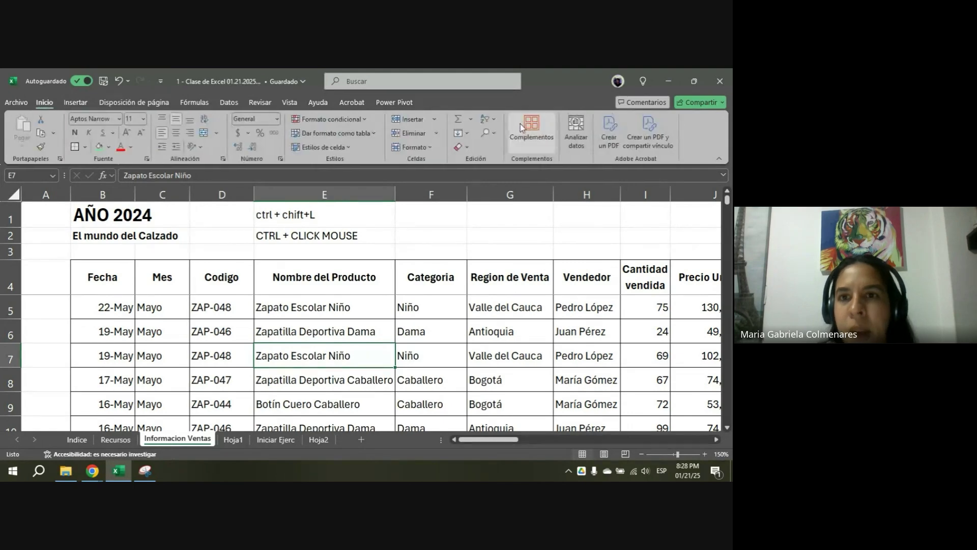
{"action": "left_click", "coordinate": [490, 121]}
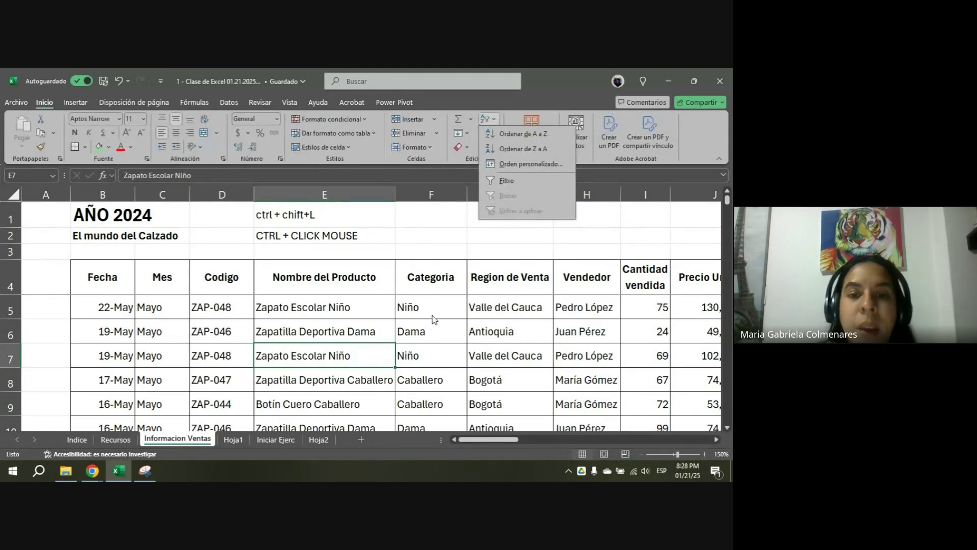
{"action": "left_click", "coordinate": [430, 320]}
{"action": "left_click", "coordinate": [431, 321]}
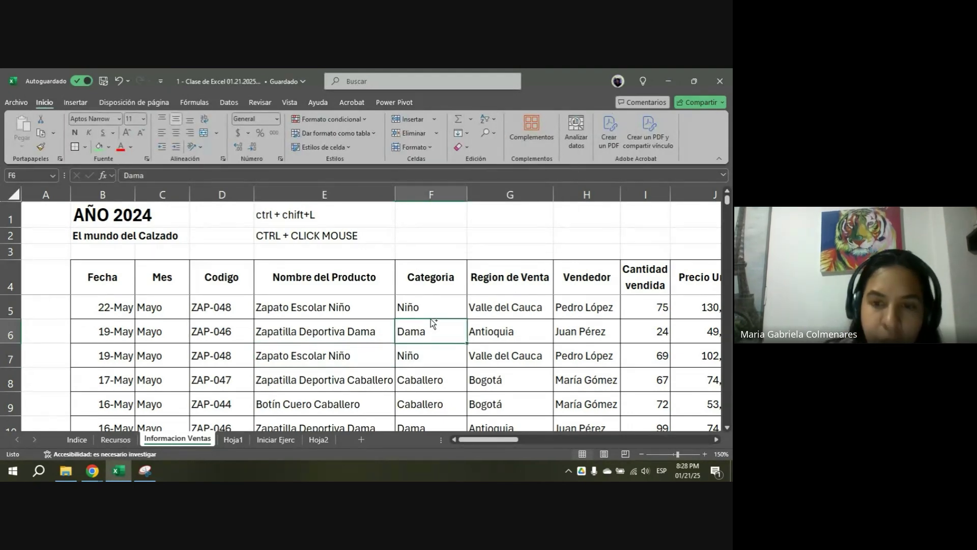
{"action": "key", "text": "ctrl+shift+l"}
- Highlight the two shortcut notes in cells E1:E2 with a yellow fill
{"action": "left_click", "coordinate": [305, 305]}
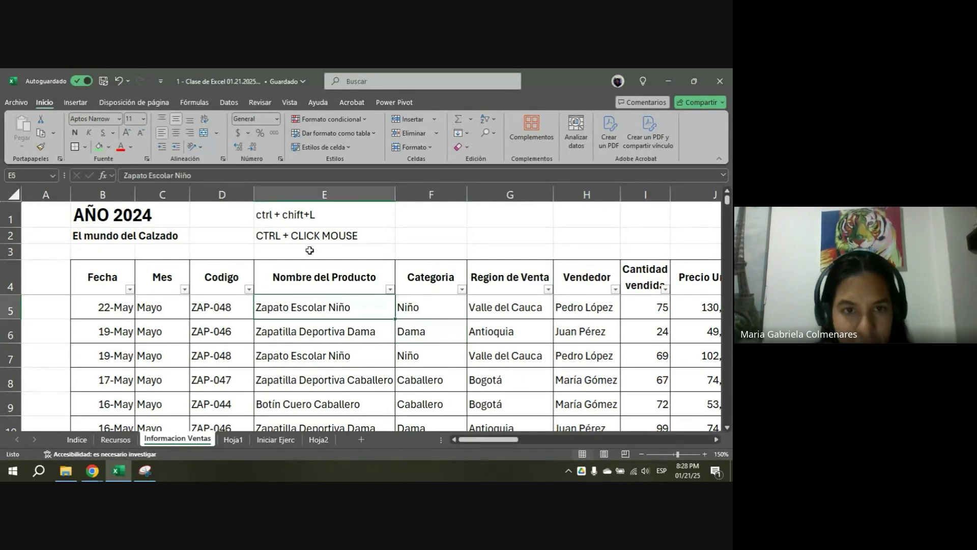
{"action": "left_click", "coordinate": [309, 219]}
{"action": "left_click_drag", "start_coordinate": [349, 218], "coordinate": [349, 236]}
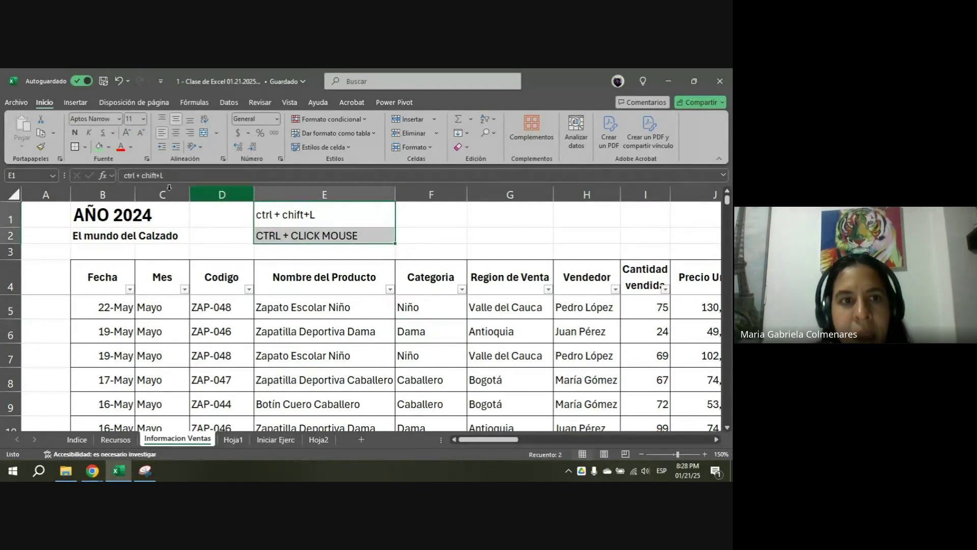
{"action": "left_click", "coordinate": [108, 147]}
{"action": "left_click", "coordinate": [150, 315]}
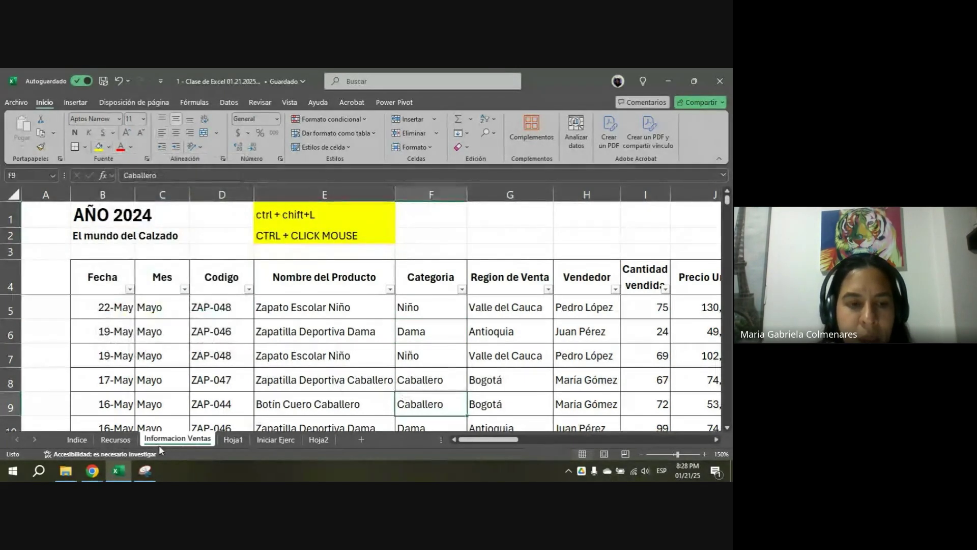
- Save the class workbook while staying on the Informacion Ventas sheet
{"action": "key", "text": "ctrl+Page_Up"}
{"action": "key", "text": "ctrl+Page_Down"}
{"action": "left_click", "coordinate": [324, 380]}
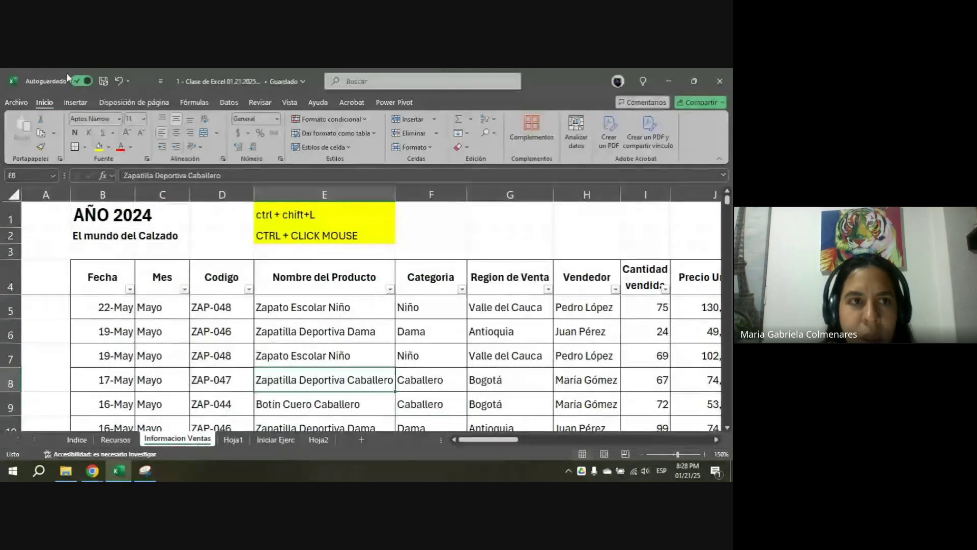
{"action": "left_click", "coordinate": [104, 81]}
{"action": "left_click", "coordinate": [410, 293]}
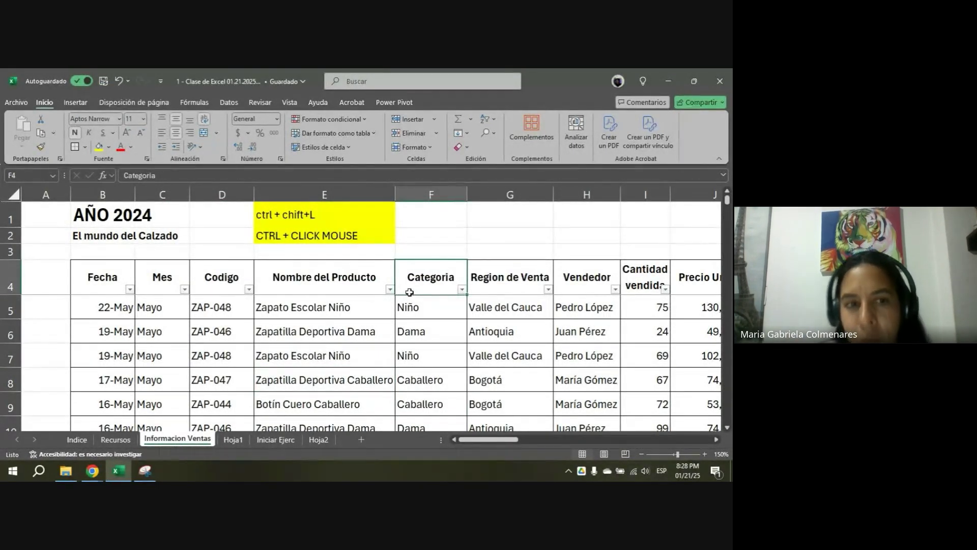
{"action": "left_click", "coordinate": [400, 347]}
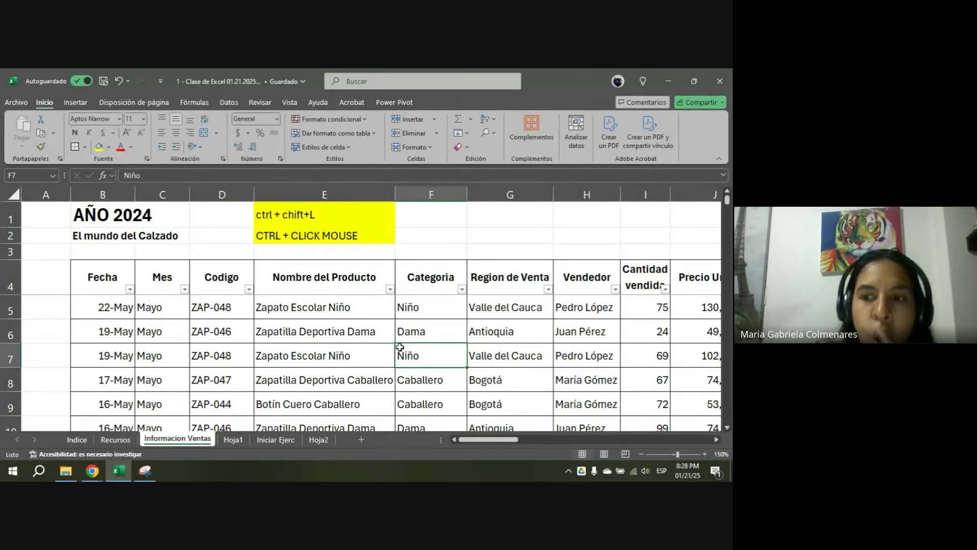
- Remove the plus sign from the first Ingresos Totales formula in K5 so it reads =I5*J5
{"action": "left_click_drag", "start_coordinate": [472, 445], "coordinate": [504, 443]}
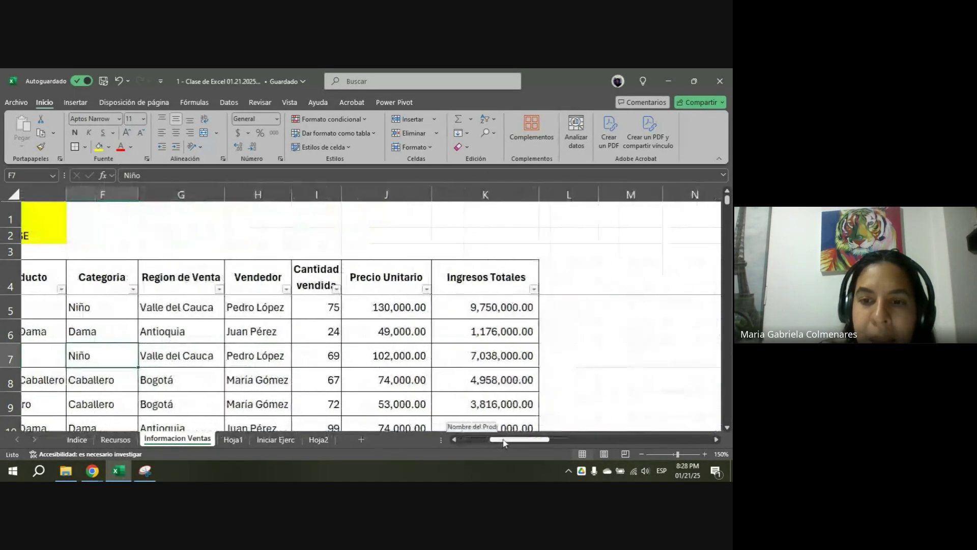
{"action": "left_click", "coordinate": [499, 308]}
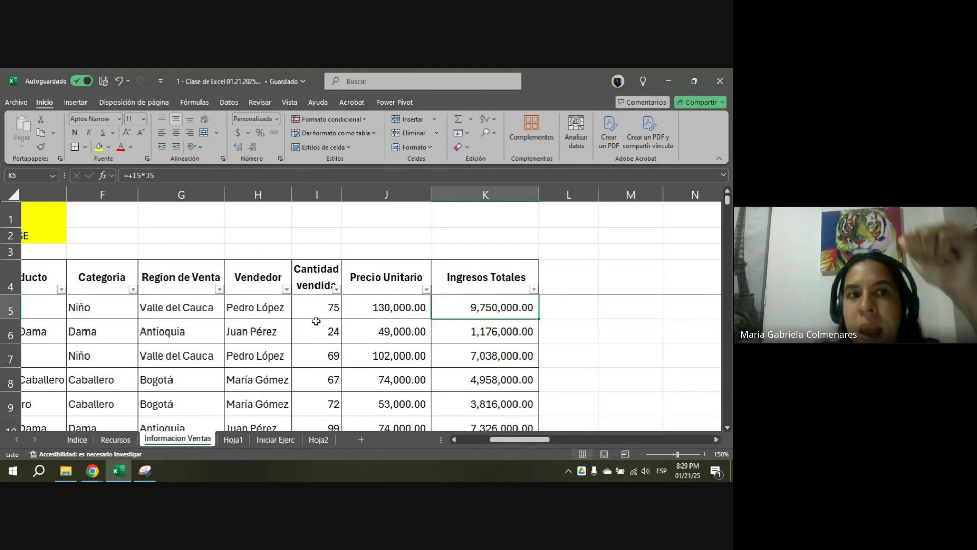
{"action": "left_click", "coordinate": [131, 176]}
{"action": "key", "text": "BackSpace"}
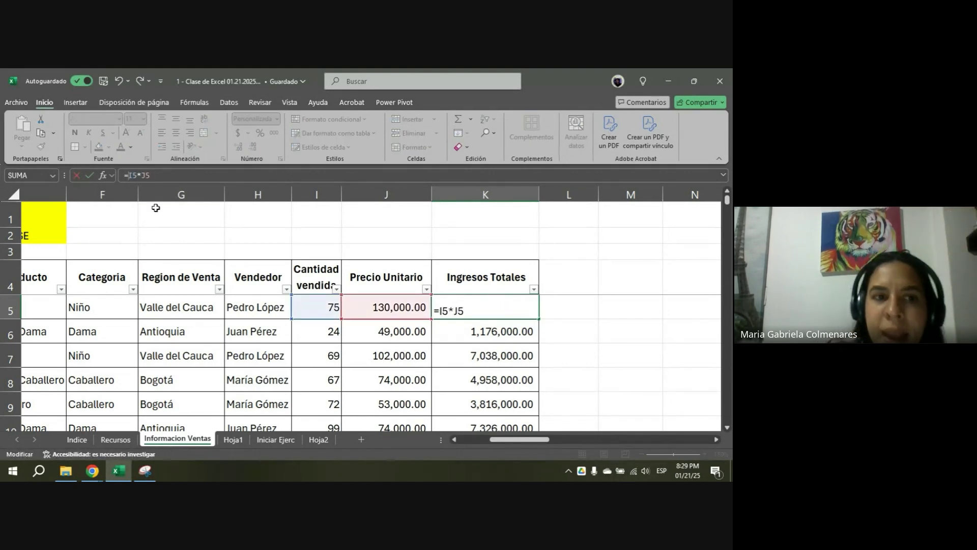
{"action": "key", "text": "Return"}
{"action": "key", "text": "Up"}
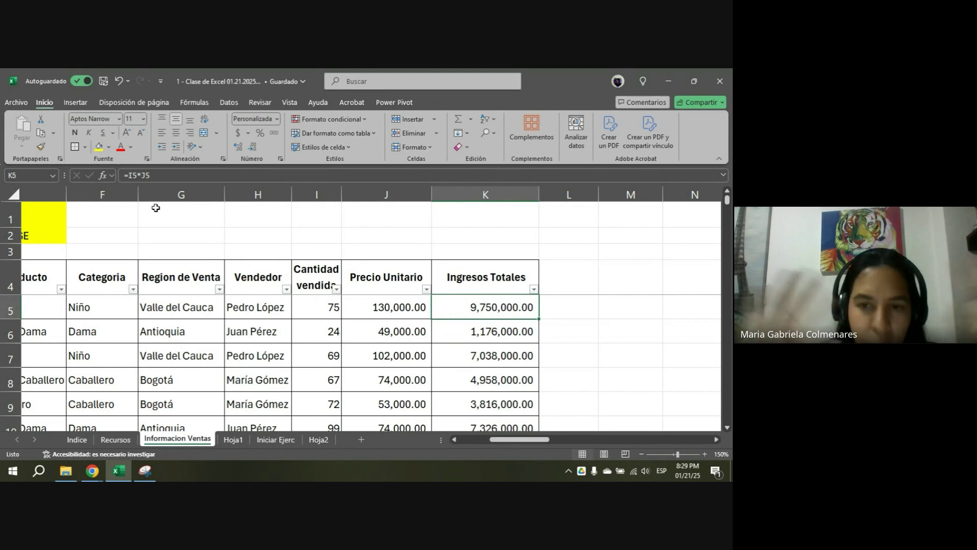
- Put the plus sign back in the K5 formula so it reads =+I5*J5
{"action": "left_click", "coordinate": [131, 173]}
{"action": "type", "text": "+"}
{"action": "key", "text": "BackSpace"}
{"action": "key", "text": "Escape"}
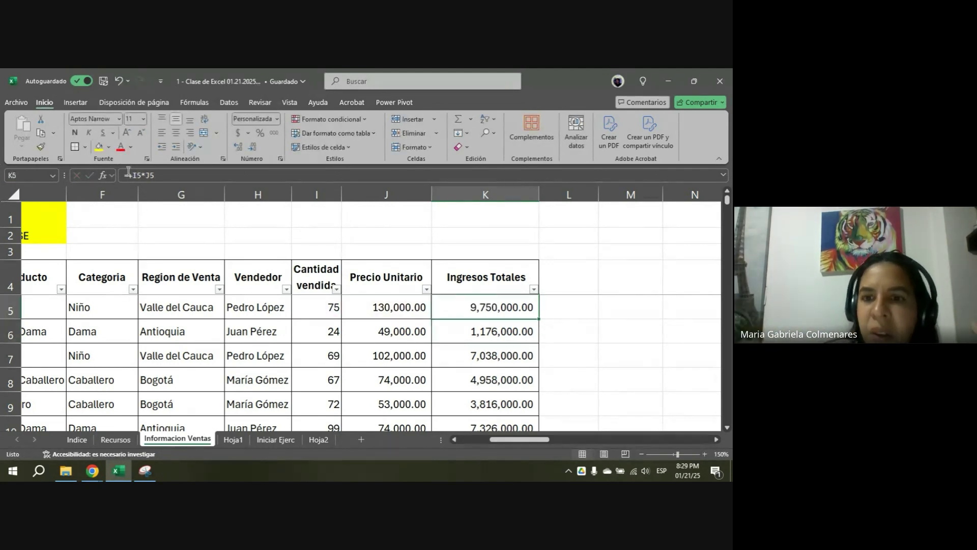
- Review the Ingresos Totales formulas down column K and the range that AutoSum covers in the Total Ventas cell K152
{"action": "left_click", "coordinate": [492, 340]}
{"action": "scroll", "coordinate": [491, 340], "scroll_direction": "down", "scroll_amount": 9}
{"action": "left_click", "coordinate": [514, 355]}
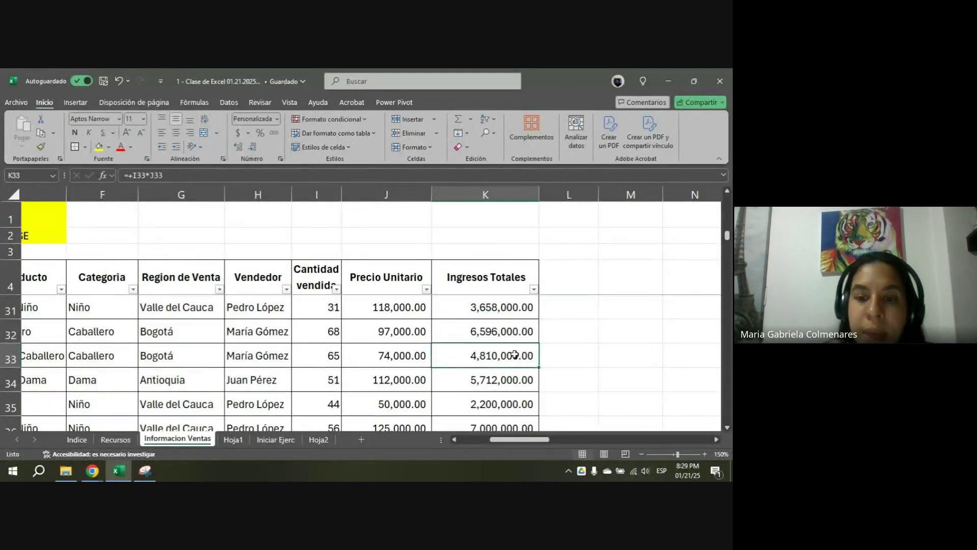
{"action": "key", "text": "ctrl+Down"}
{"action": "scroll", "coordinate": [494, 368], "scroll_direction": "down", "scroll_amount": 2}
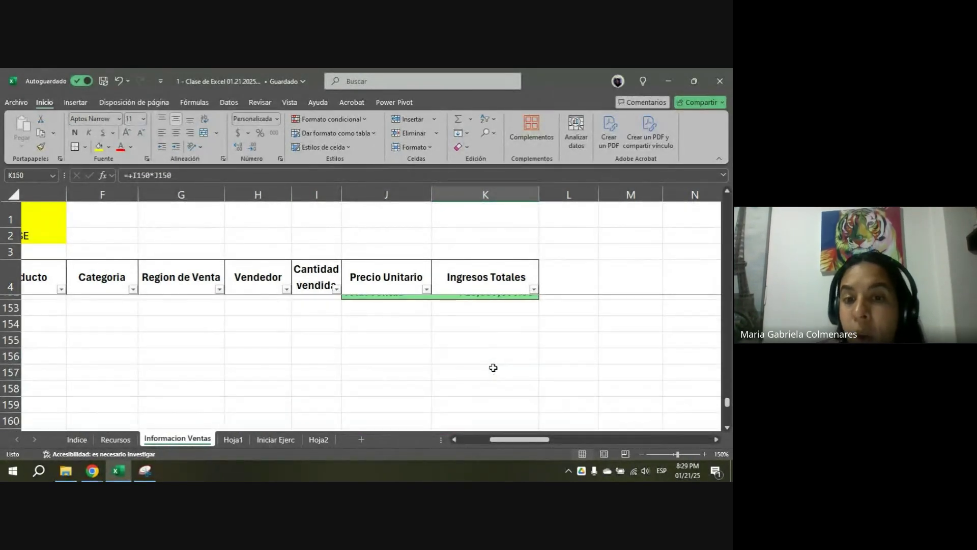
{"action": "scroll", "coordinate": [494, 368], "scroll_direction": "up", "scroll_amount": 1}
{"action": "left_click", "coordinate": [499, 340]}
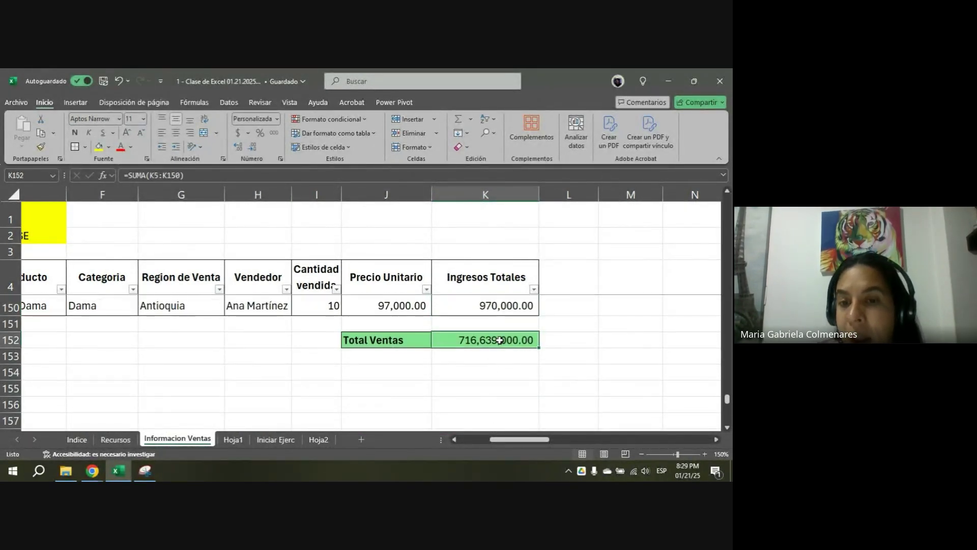
{"action": "left_click", "coordinate": [492, 120]}
{"action": "left_click", "coordinate": [459, 120]}
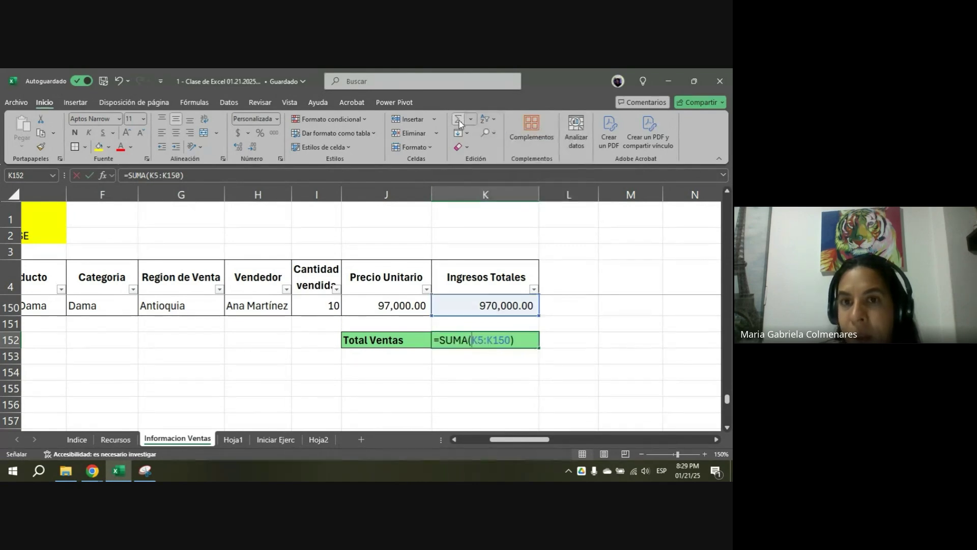
{"action": "key", "text": "Return"}
{"action": "key", "text": "Escape"}
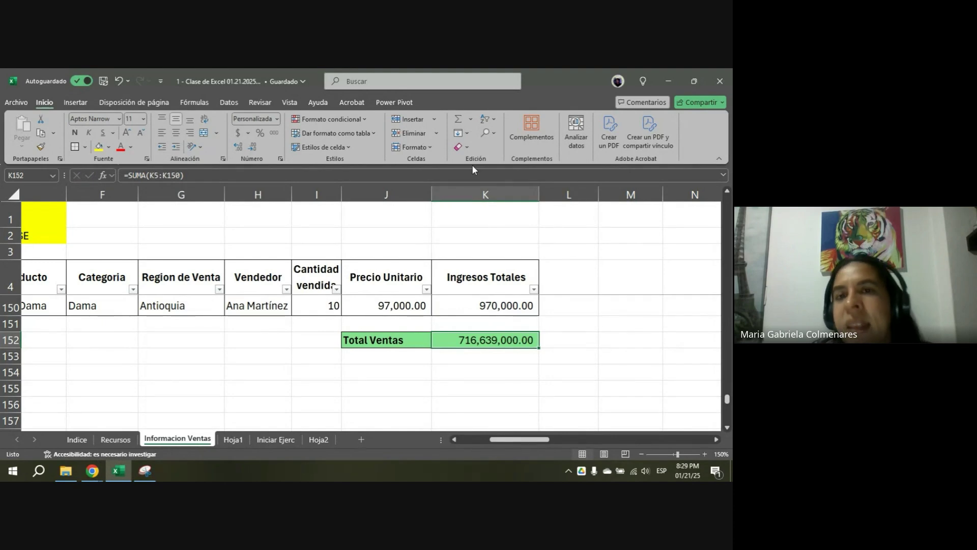
- Toggle the sales table's header filters off and on several times, leaving them switched on
{"action": "left_click_drag", "start_coordinate": [509, 440], "coordinate": [482, 441]}
{"action": "scroll", "coordinate": [279, 332], "scroll_direction": "up", "scroll_amount": 2}
{"action": "left_click", "coordinate": [277, 332]}
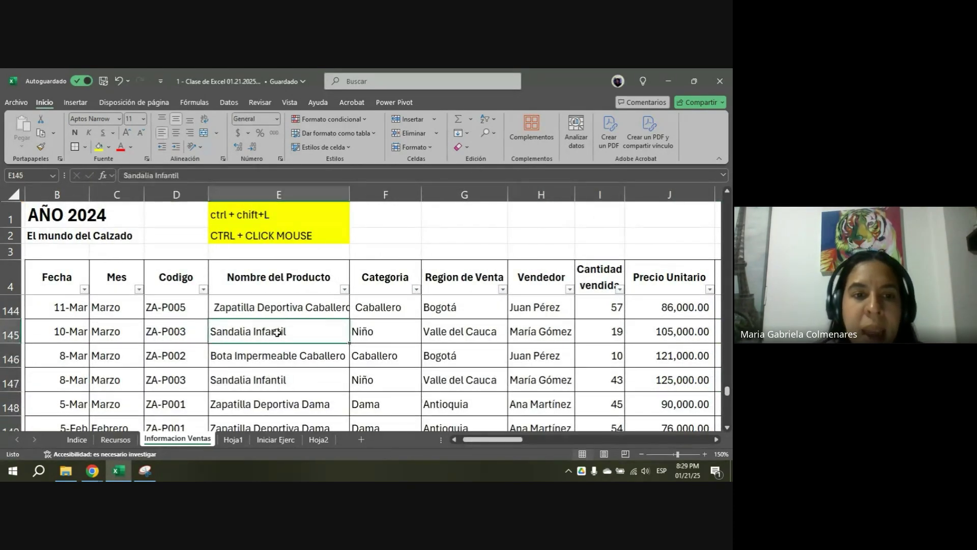
{"action": "key", "text": "ctrl+shift+l"}
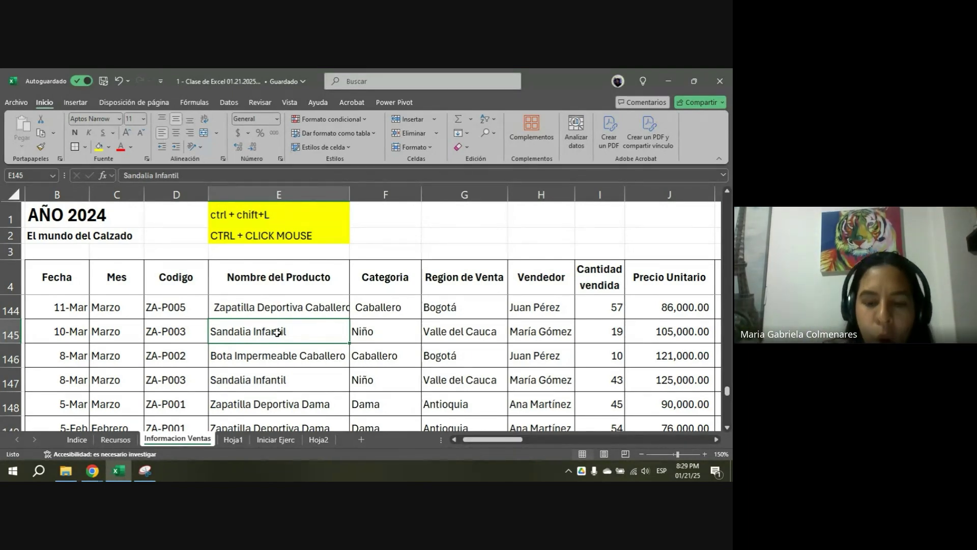
{"action": "key", "text": "ctrl+shift+l"}
{"action": "key", "text": "ctrl+shift+l"}
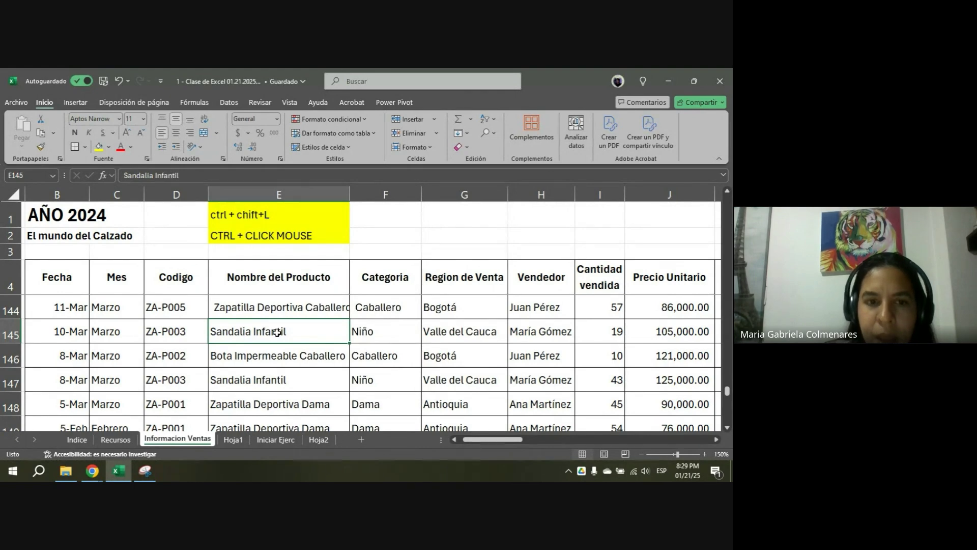
{"action": "key", "text": "ctrl+shift+l"}
{"action": "key", "text": "ctrl+shift+l"}
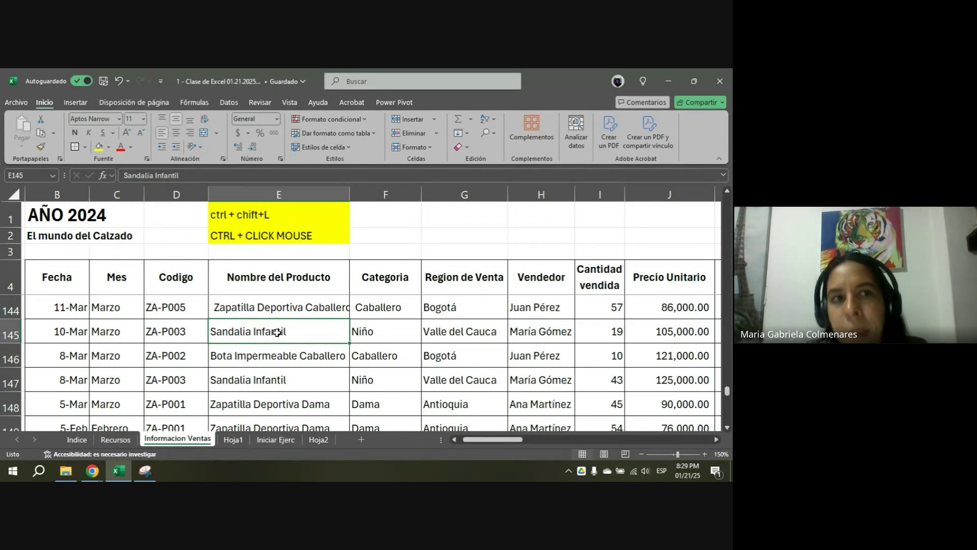
{"action": "left_click", "coordinate": [493, 121]}
{"action": "left_click", "coordinate": [517, 179]}
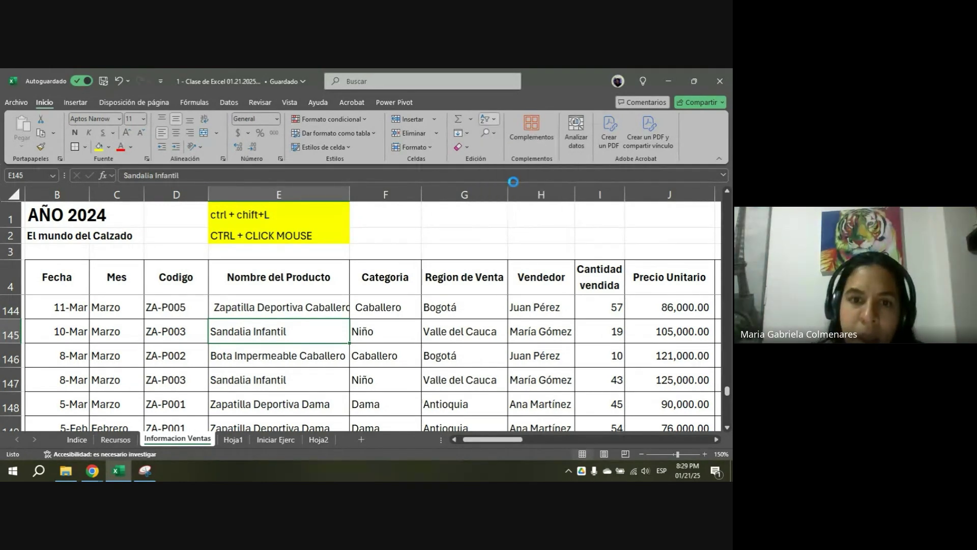
- Sort the sales table by Vendedor from A to Z, and re-sort it by Fecha from oldest to newest
{"action": "left_click_drag", "start_coordinate": [480, 442], "coordinate": [474, 443]}
{"action": "left_click", "coordinate": [603, 290]}
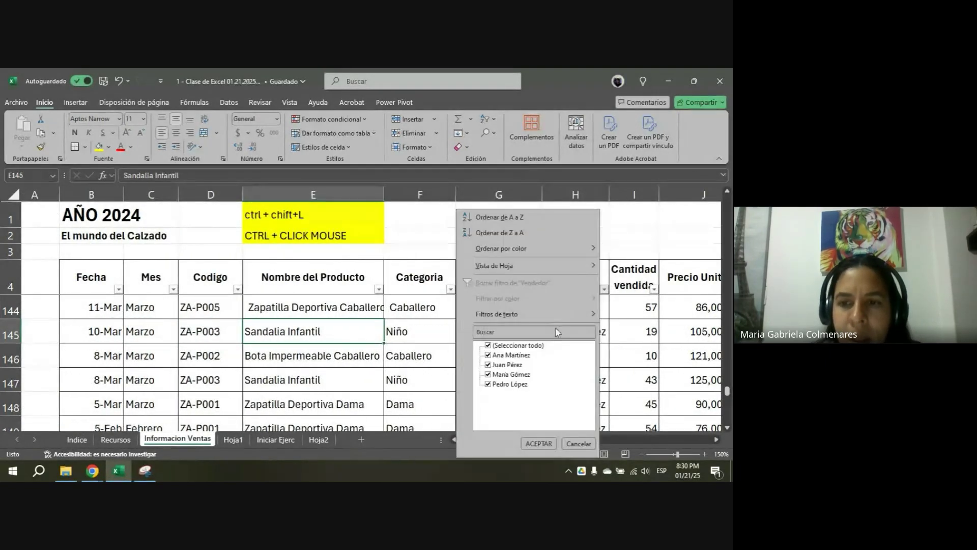
{"action": "key", "text": "Escape"}
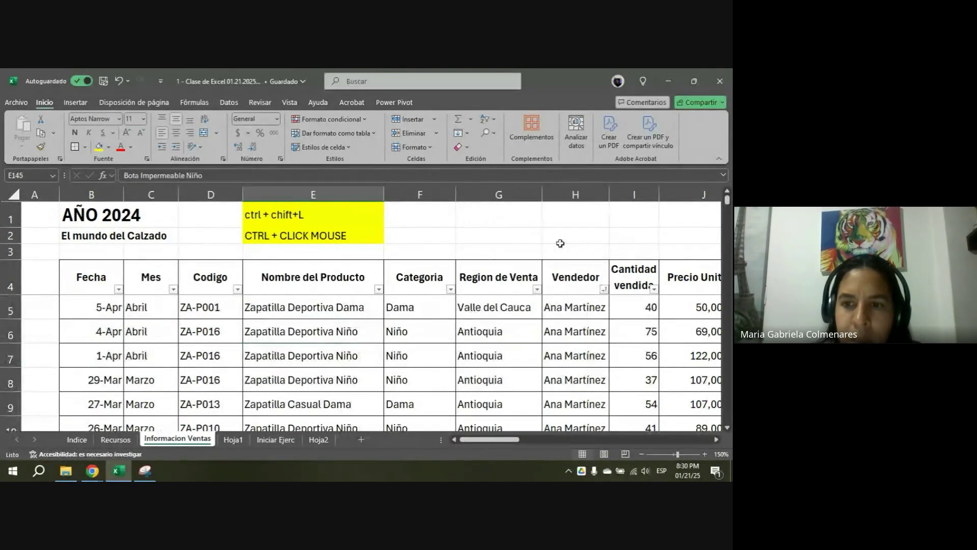
{"action": "scroll", "coordinate": [592, 340], "scroll_direction": "down", "scroll_amount": 20}
{"action": "scroll", "coordinate": [592, 352], "scroll_direction": "down", "scroll_amount": 20}
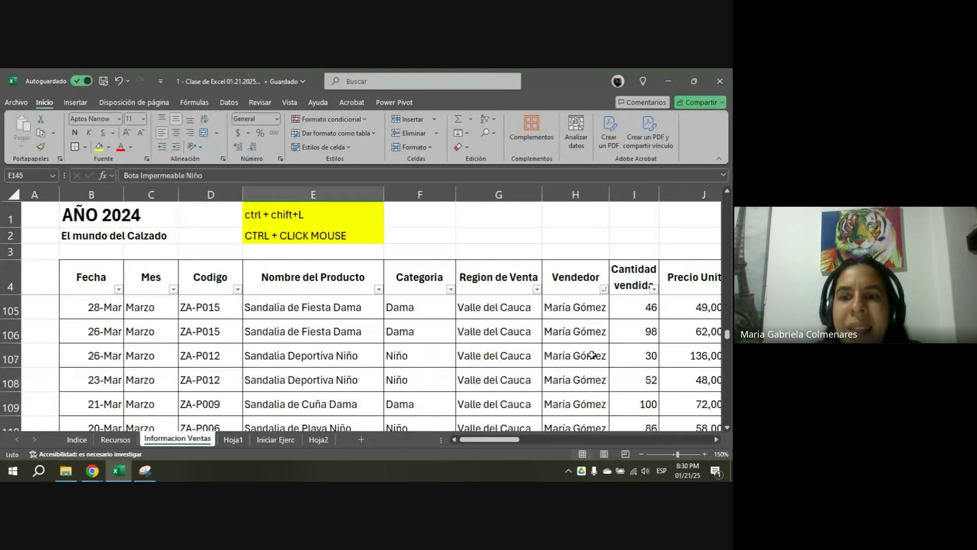
{"action": "scroll", "coordinate": [591, 365], "scroll_direction": "up", "scroll_amount": 20}
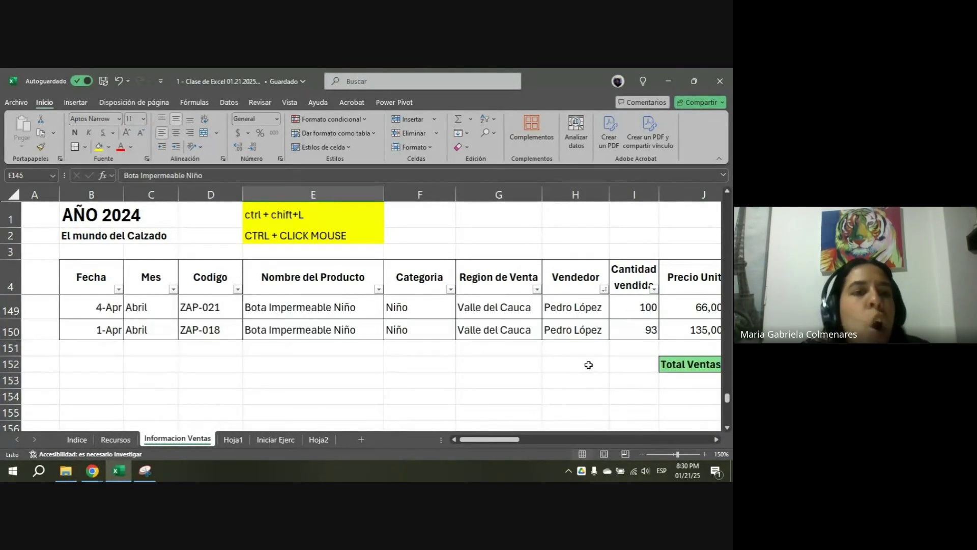
{"action": "scroll", "coordinate": [384, 371], "scroll_direction": "up", "scroll_amount": 20}
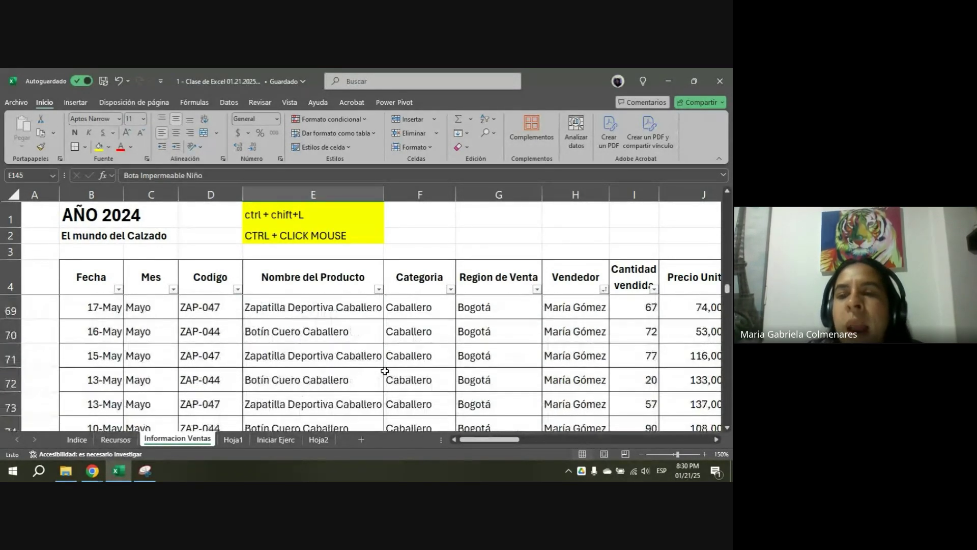
{"action": "left_click", "coordinate": [119, 290]}
{"action": "left_click", "coordinate": [150, 214]}
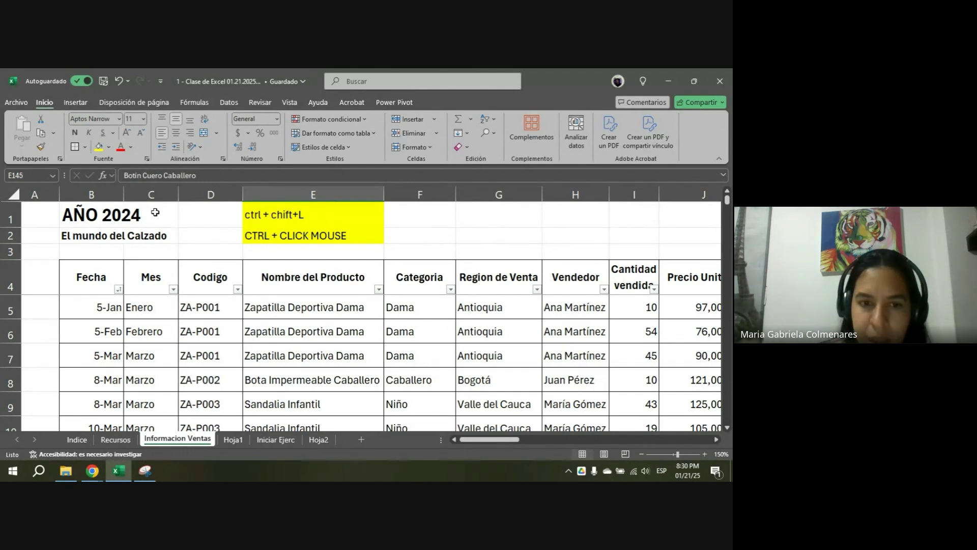
- Look through the products listed in the Nombre del Producto filter, keeping every item selected
{"action": "left_click", "coordinate": [379, 289]}
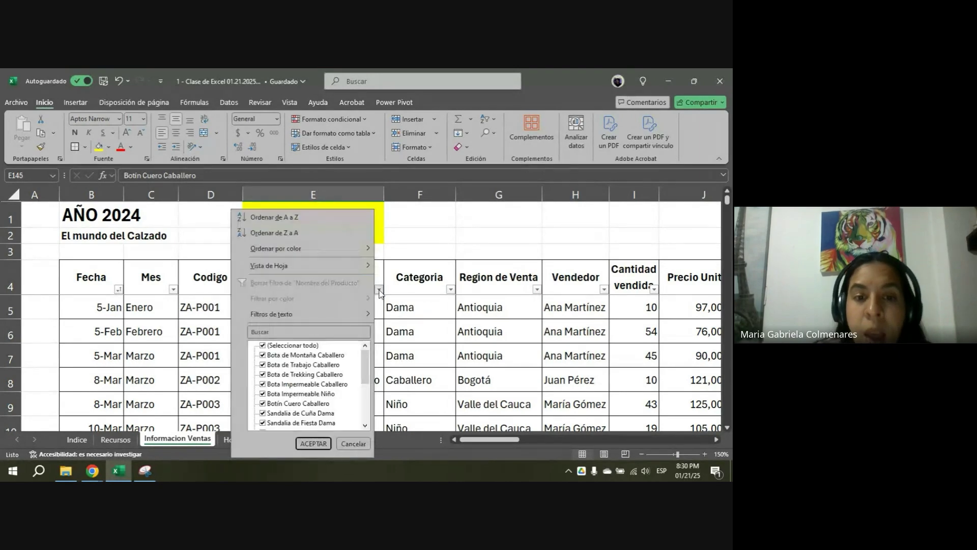
{"action": "scroll", "coordinate": [353, 358], "scroll_direction": "down", "scroll_amount": 3}
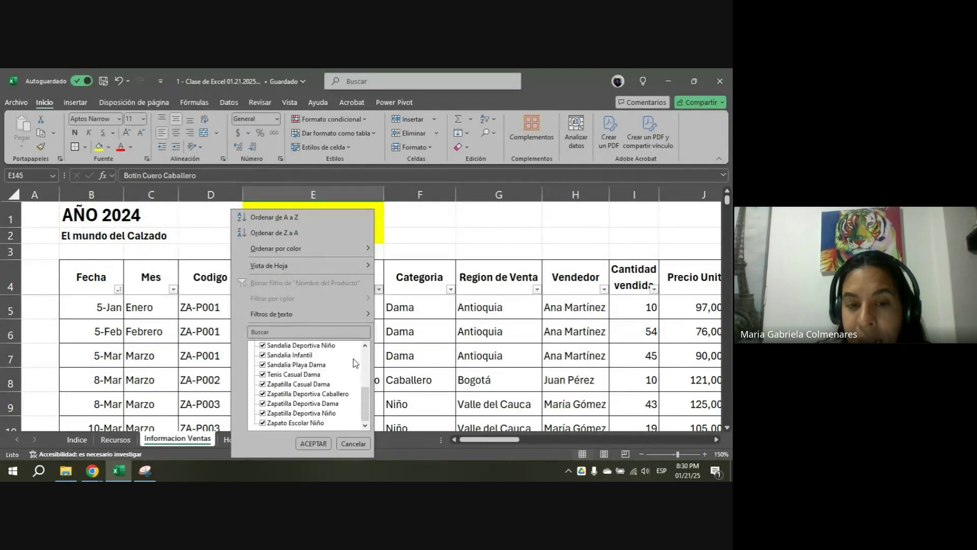
{"action": "scroll", "coordinate": [353, 358], "scroll_direction": "up", "scroll_amount": 3}
{"action": "left_click", "coordinate": [313, 444]}
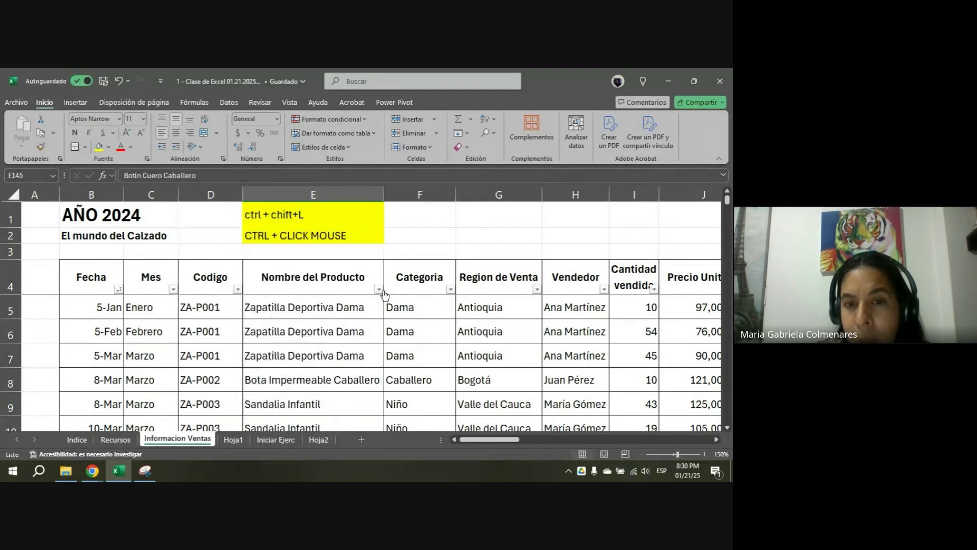
{"action": "left_click", "coordinate": [380, 290]}
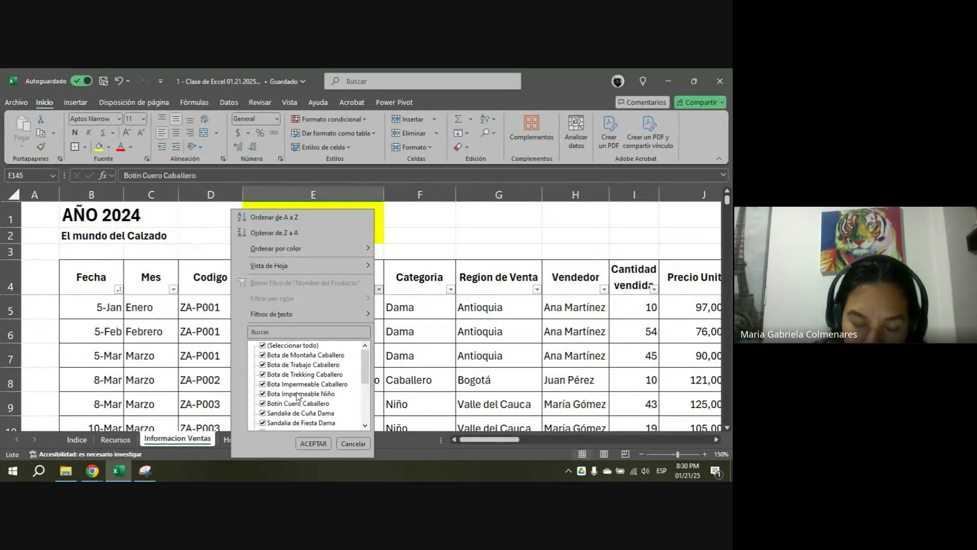
{"action": "left_click", "coordinate": [313, 444]}
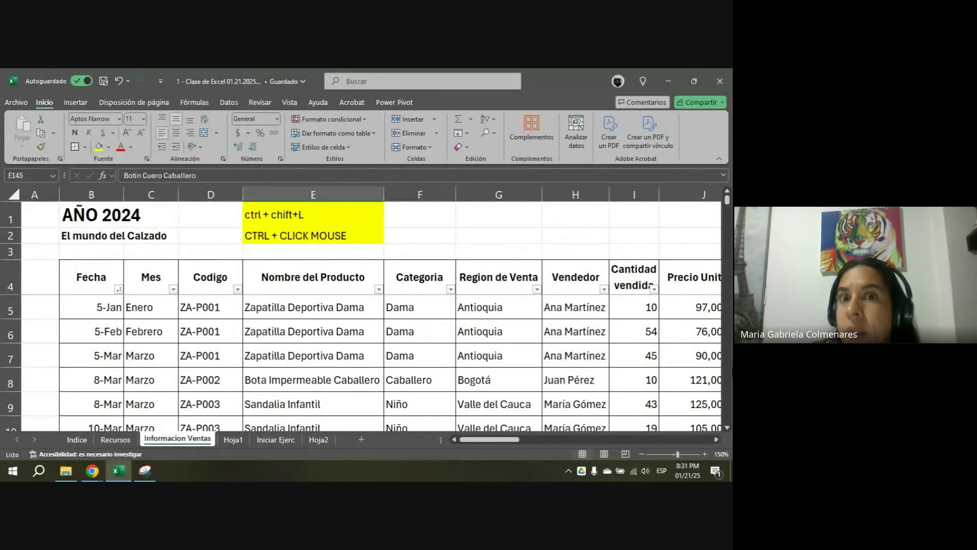
{"action": "left_click", "coordinate": [345, 281]}
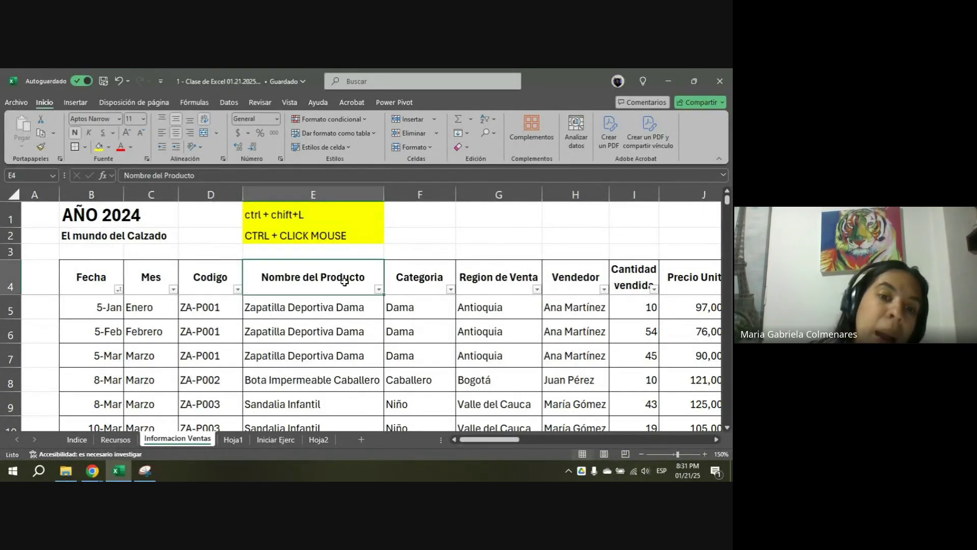
{"action": "left_click", "coordinate": [321, 323]}
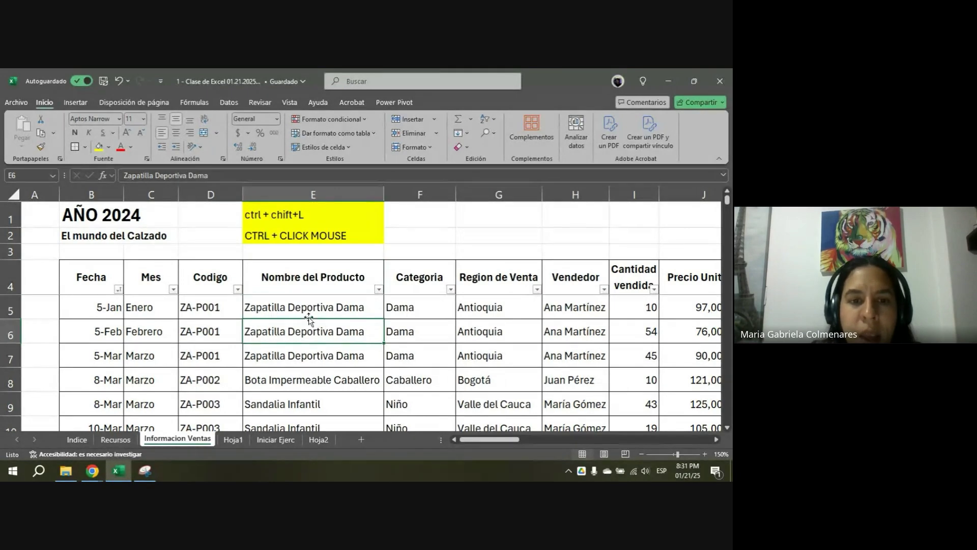
- Add a blank sheet right after Informacion Ventas and return to the sales table
{"action": "left_click", "coordinate": [313, 283]}
{"action": "left_click", "coordinate": [363, 441]}
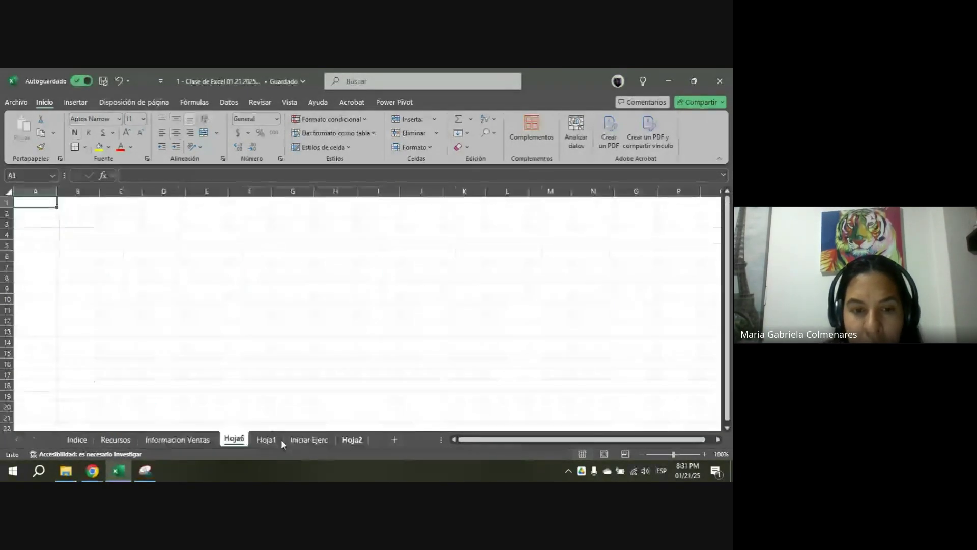
{"action": "left_click", "coordinate": [192, 441]}
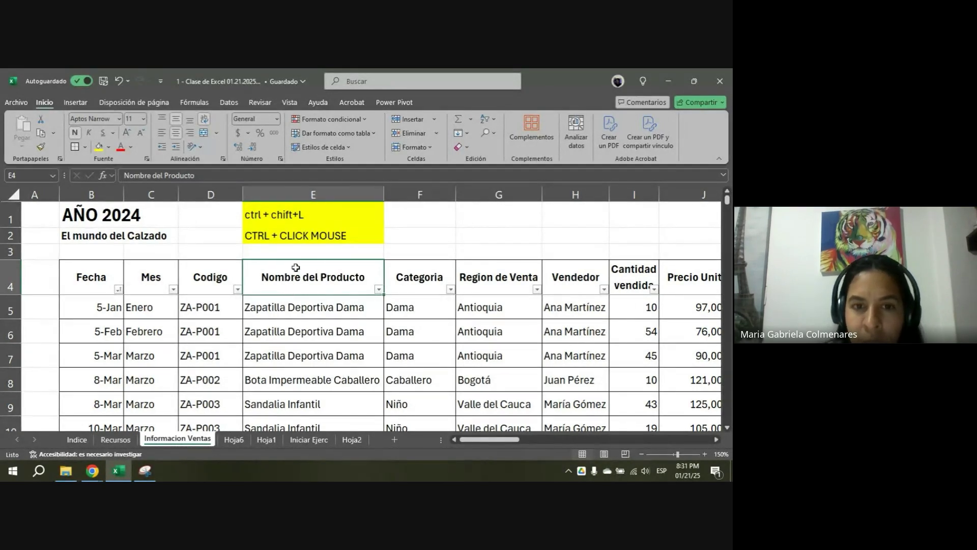
- Copy the whole Nombre del Producto column including its header, range E4:E150
{"action": "left_click_drag", "start_coordinate": [295, 268], "coordinate": [303, 382]}
{"action": "left_click", "coordinate": [303, 328]}
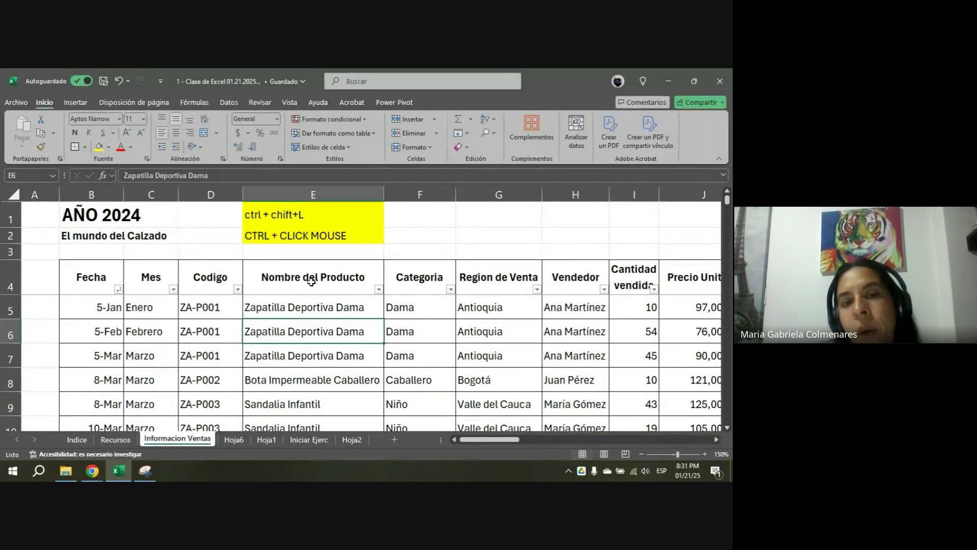
{"action": "left_click_drag", "start_coordinate": [311, 281], "coordinate": [308, 425]}
{"action": "scroll", "coordinate": [322, 346], "scroll_direction": "up", "scroll_amount": 4}
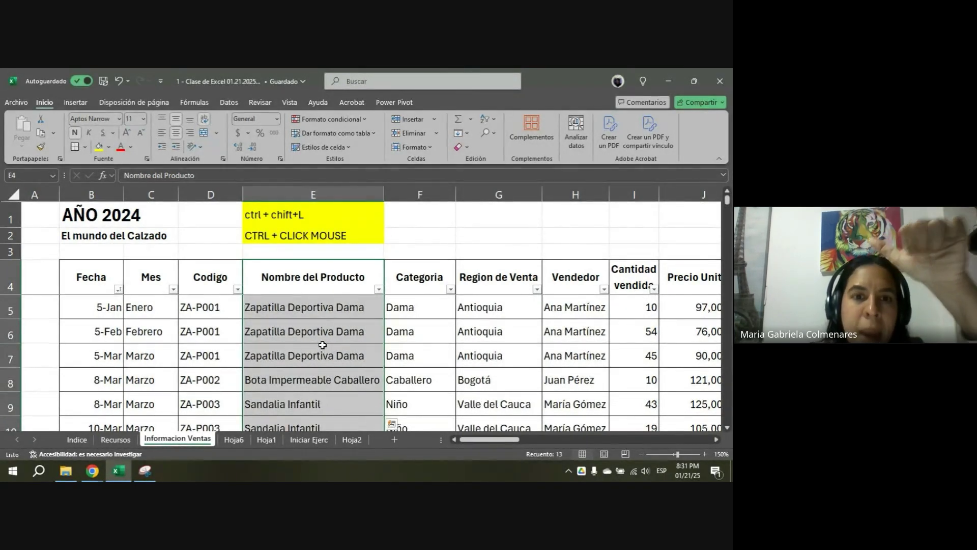
{"action": "left_click", "coordinate": [294, 278]}
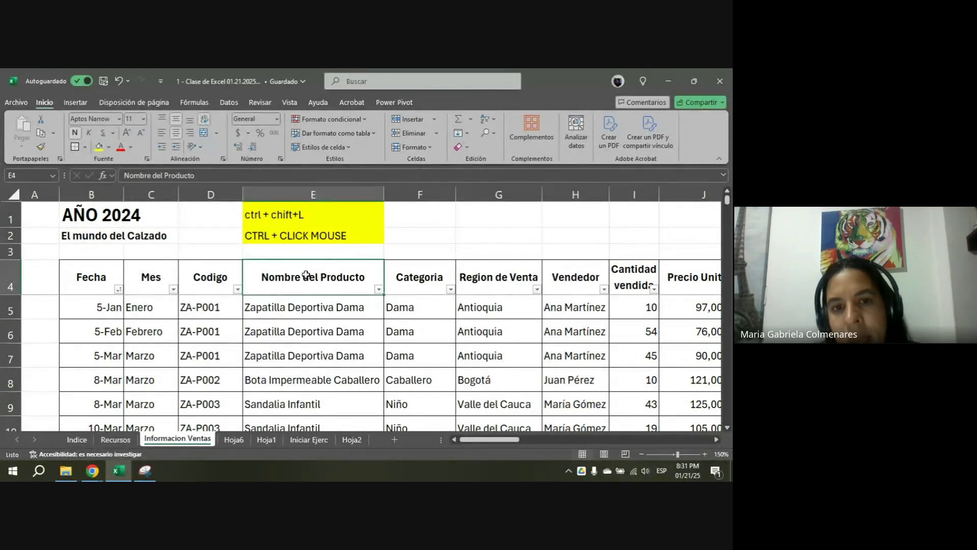
{"action": "mouse_move", "coordinate": [305, 275]}
{"action": "left_mouse_down"}
{"action": "mouse_move", "coordinate": [331, 479]}
{"action": "mouse_move", "coordinate": [322, 402]}
{"action": "left_mouse_up"}
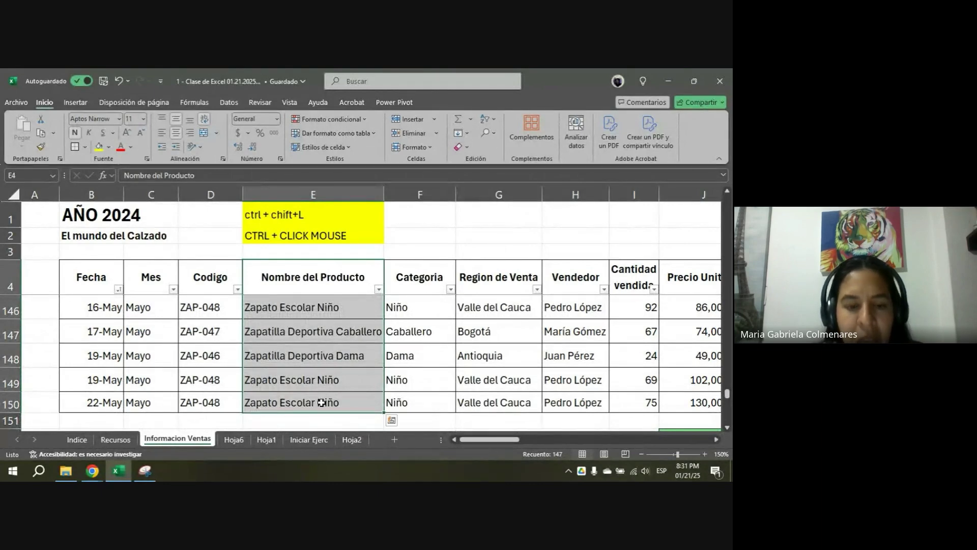
{"action": "key", "text": "ctrl+c"}
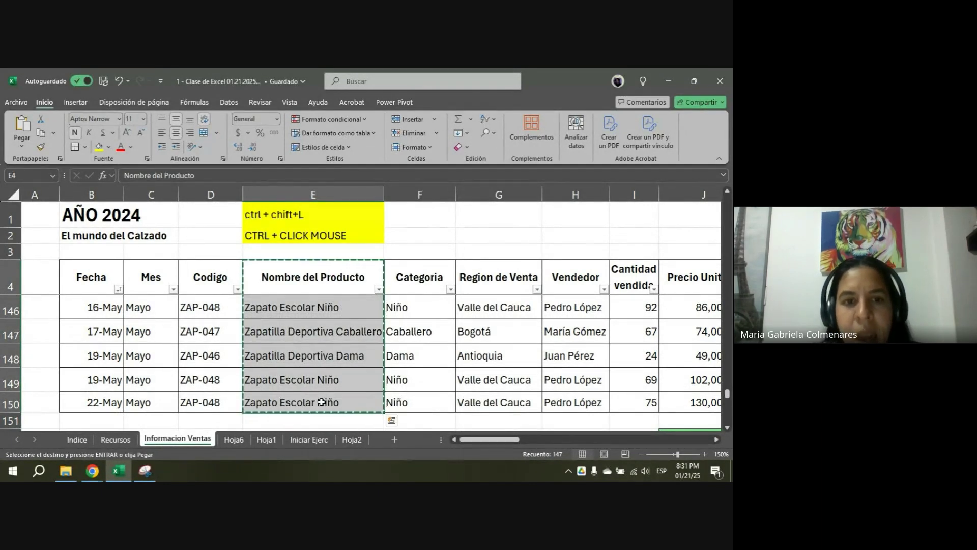
{"action": "key", "text": "Escape"}
{"action": "key", "text": "ctrl+c"}
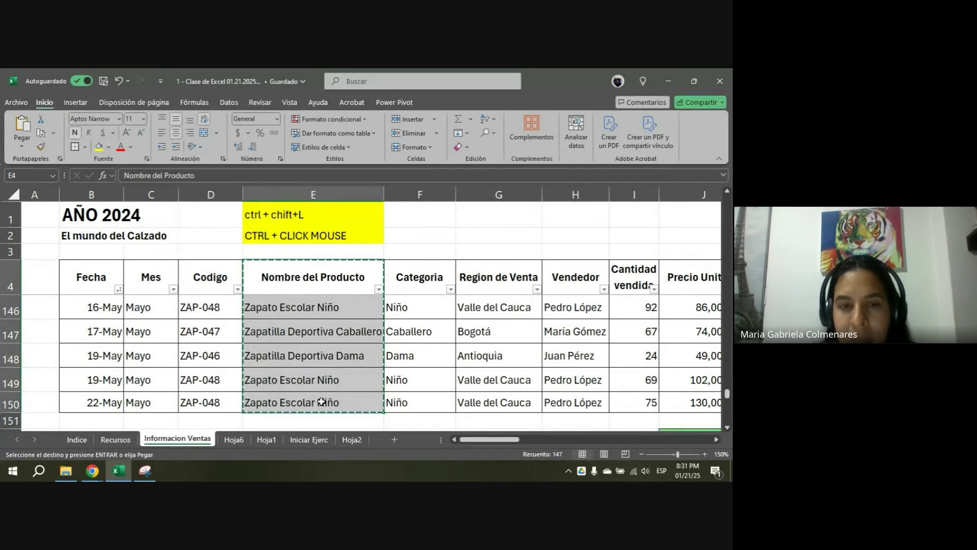
- Paste the product names into Hoja6 starting at D4 with column D autofitted, and return to Informacion Ventas
{"action": "left_click", "coordinate": [235, 440]}
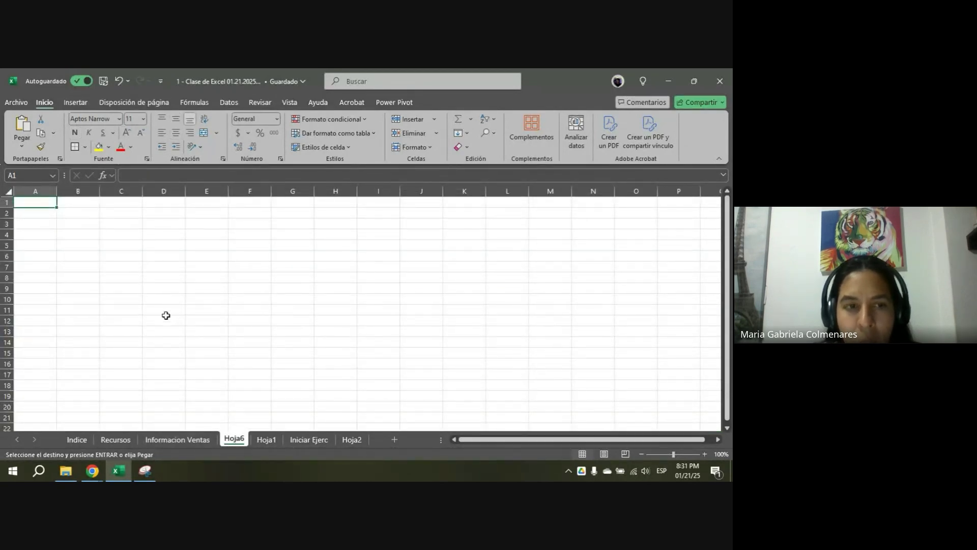
{"action": "left_click", "coordinate": [150, 235]}
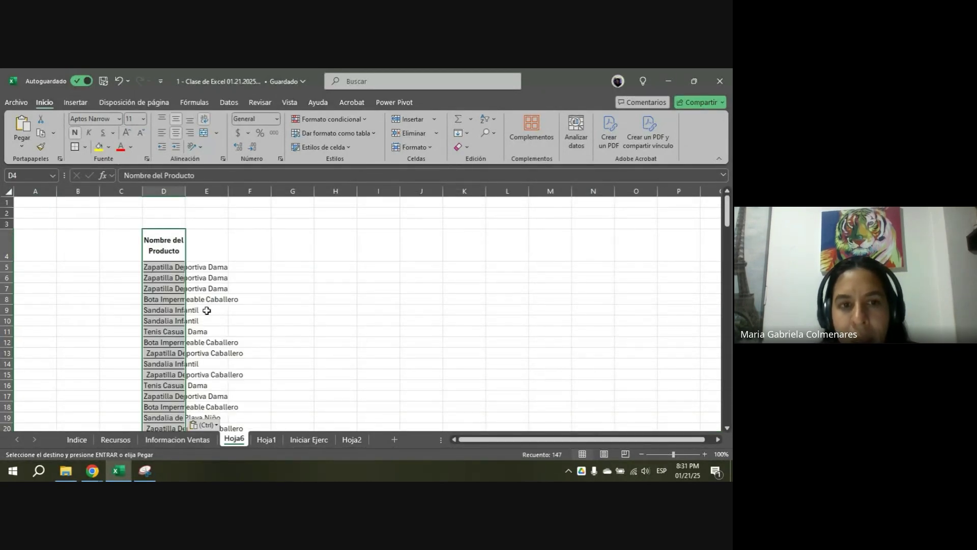
{"action": "double_click", "coordinate": [198, 193]}
{"action": "left_click", "coordinate": [196, 191]}
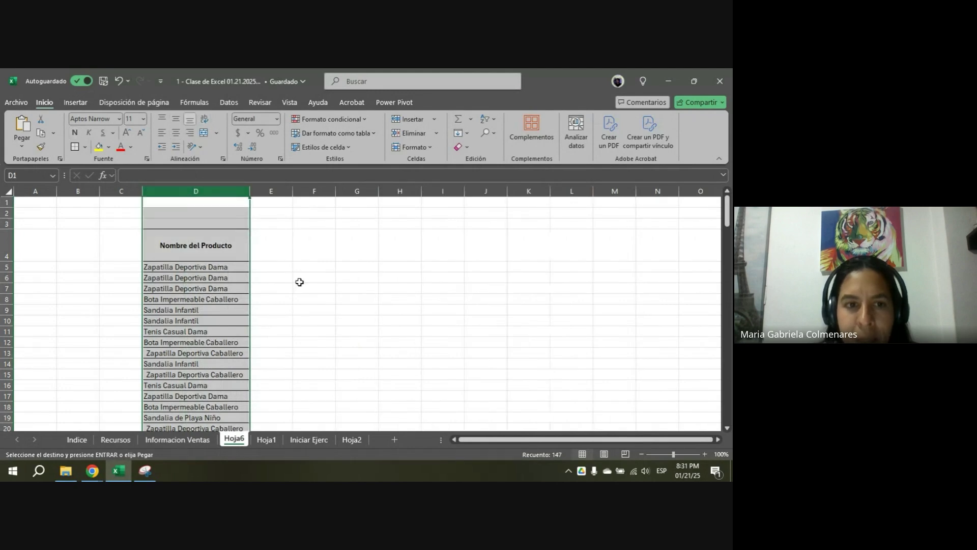
{"action": "scroll", "coordinate": [299, 279], "scroll_direction": "down", "scroll_amount": 2}
{"action": "left_click", "coordinate": [177, 440]}
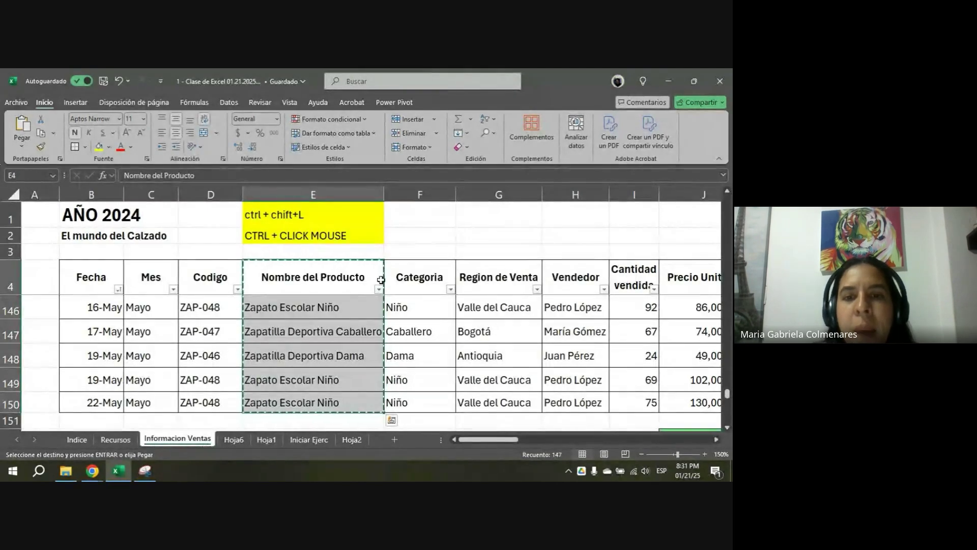
- Copy the whole Nombre del Producto column again, from the header in E4 down to E150
{"action": "left_click", "coordinate": [438, 271]}
{"action": "key", "text": "Escape"}
{"action": "key", "text": "Left"}
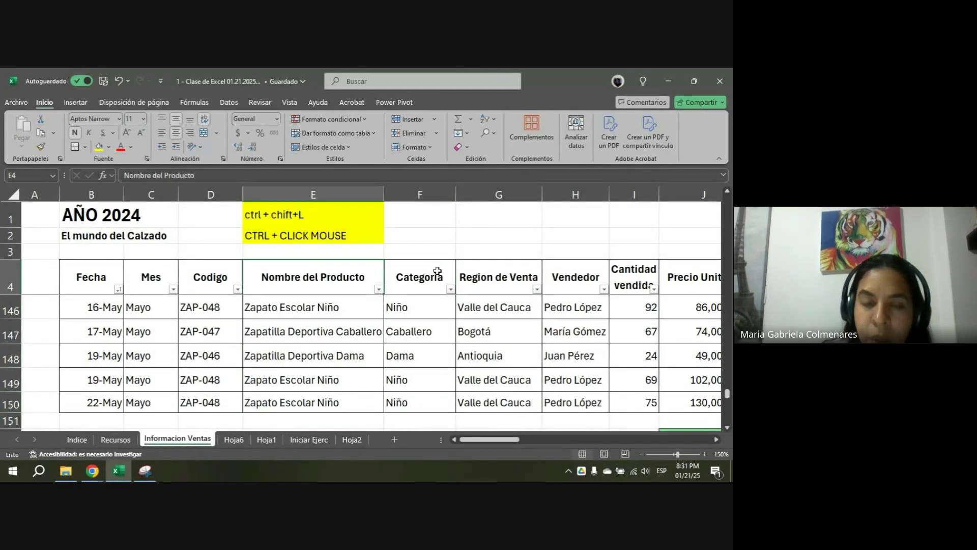
{"action": "key", "text": "Down"}
{"action": "key", "text": "Up"}
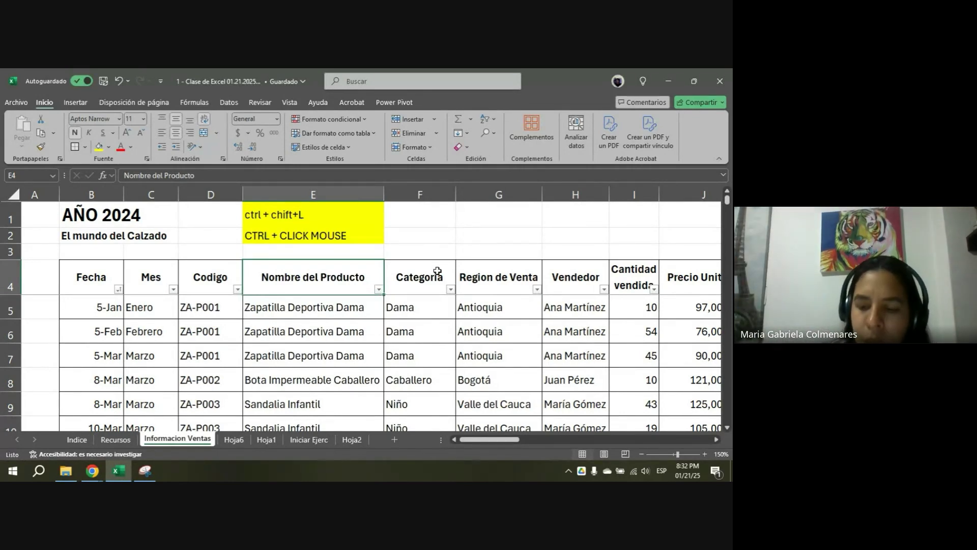
{"action": "key", "text": "ctrl+shift+Down"}
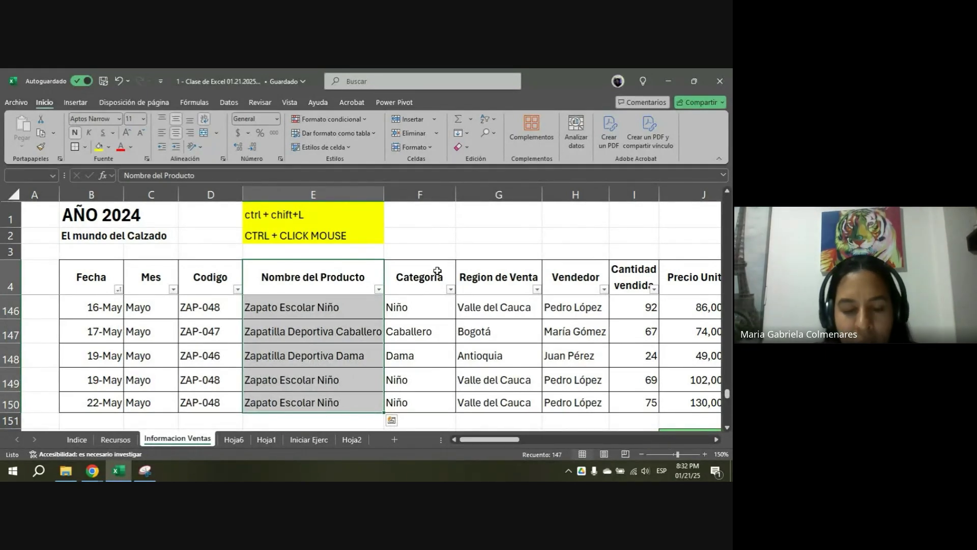
{"action": "key", "text": "ctrl+c"}
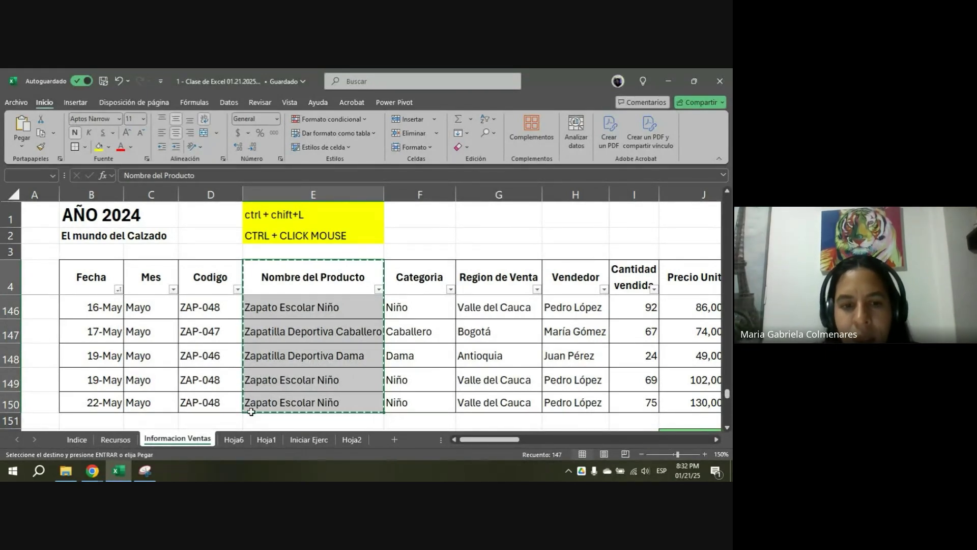
- Paste the product names into Hoja6 starting at F4 and autofit column F
{"action": "left_click", "coordinate": [235, 439]}
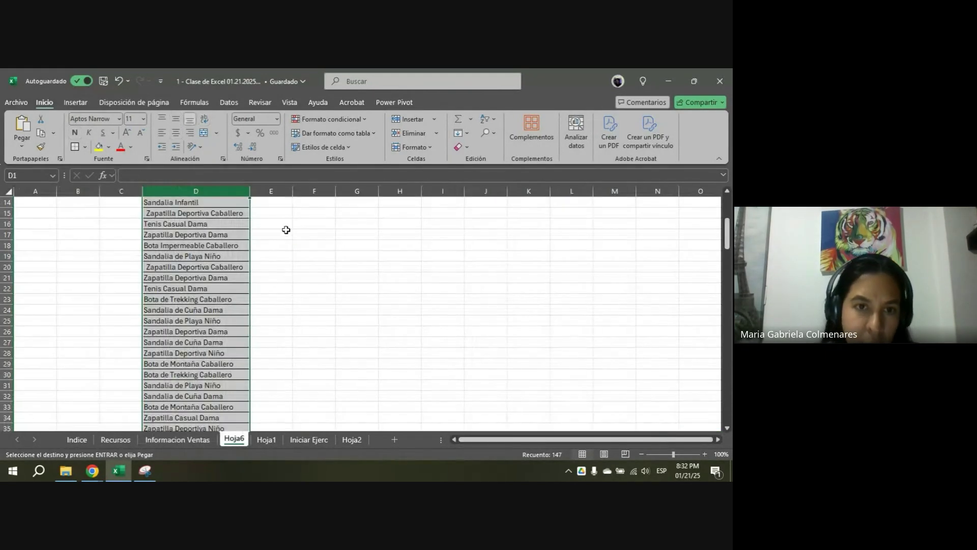
{"action": "left_click", "coordinate": [311, 246]}
{"action": "key", "text": "ctrl+v"}
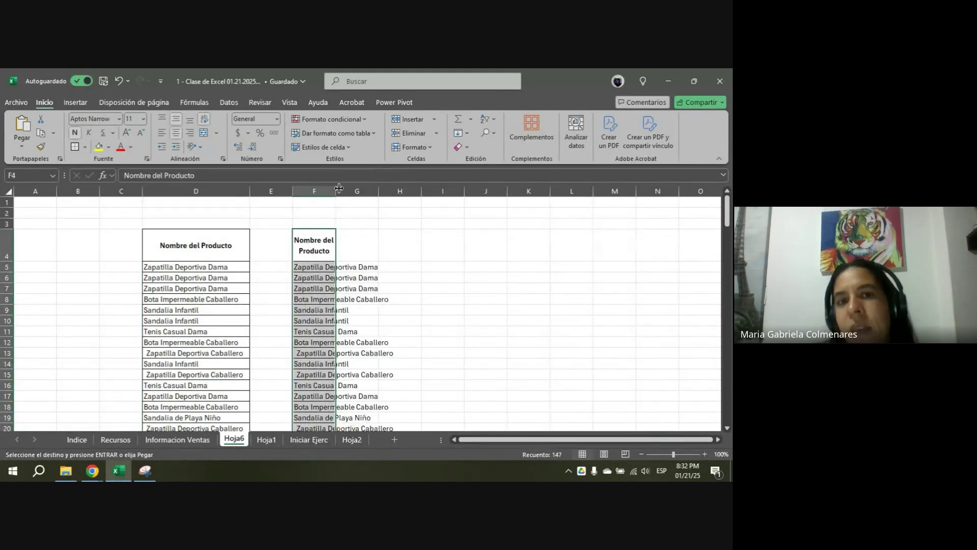
{"action": "double_click", "coordinate": [336, 190]}
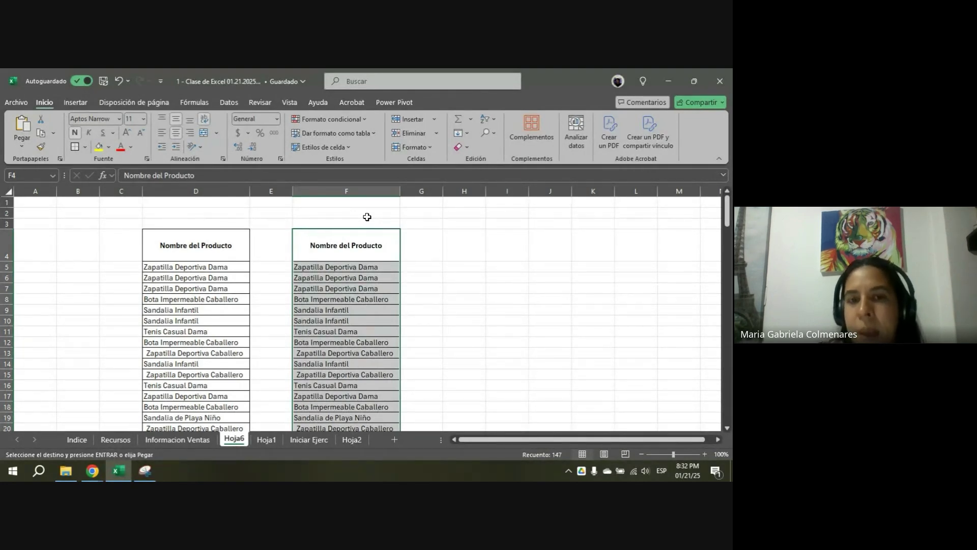
- Delete columns D to F on Hoja6 and enter the bold heading QUIERO UNA LISTA UNICA DE PRODUCTOS in D3
{"action": "left_click_drag", "start_coordinate": [230, 192], "coordinate": [346, 192]}
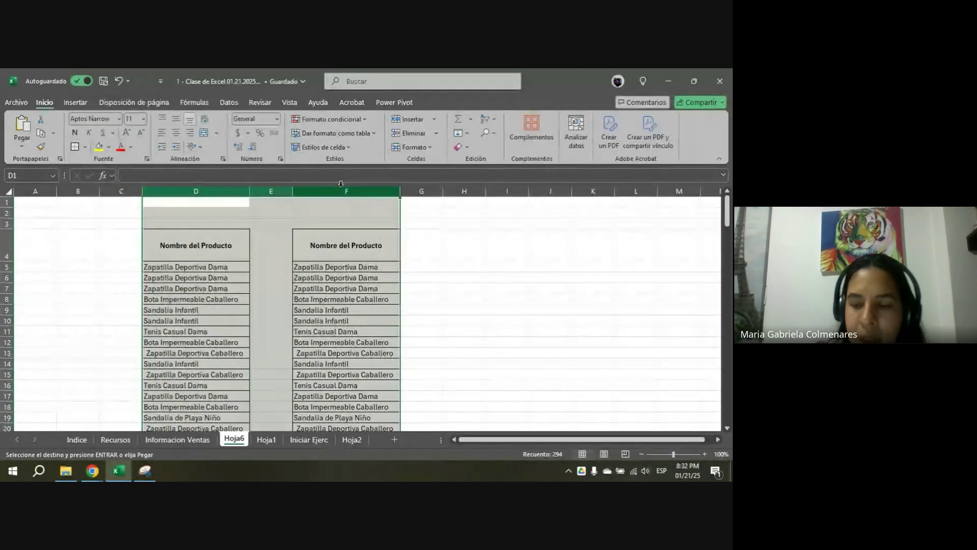
{"action": "key", "text": "ctrl+minus"}
{"action": "left_click", "coordinate": [149, 228]}
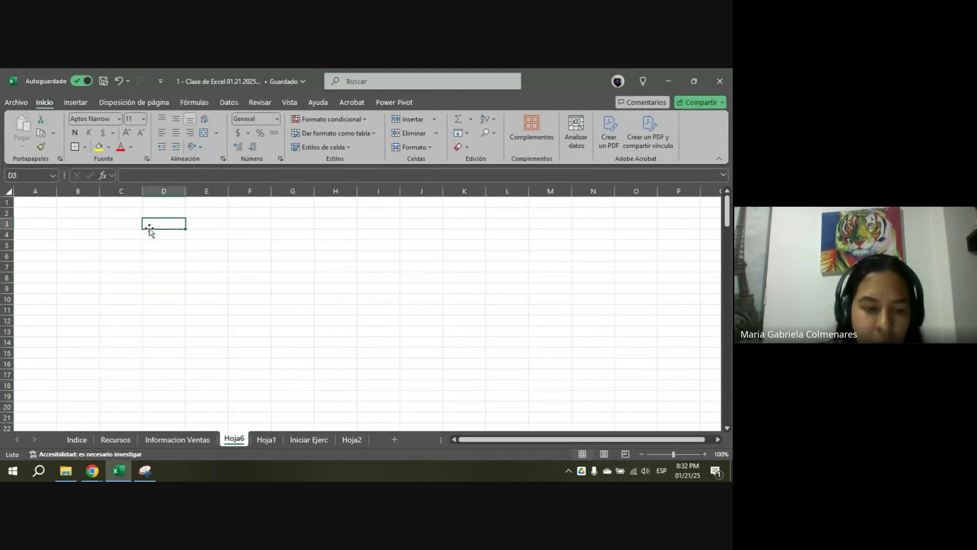
{"action": "type", "text": "QUIERO UNA L"}
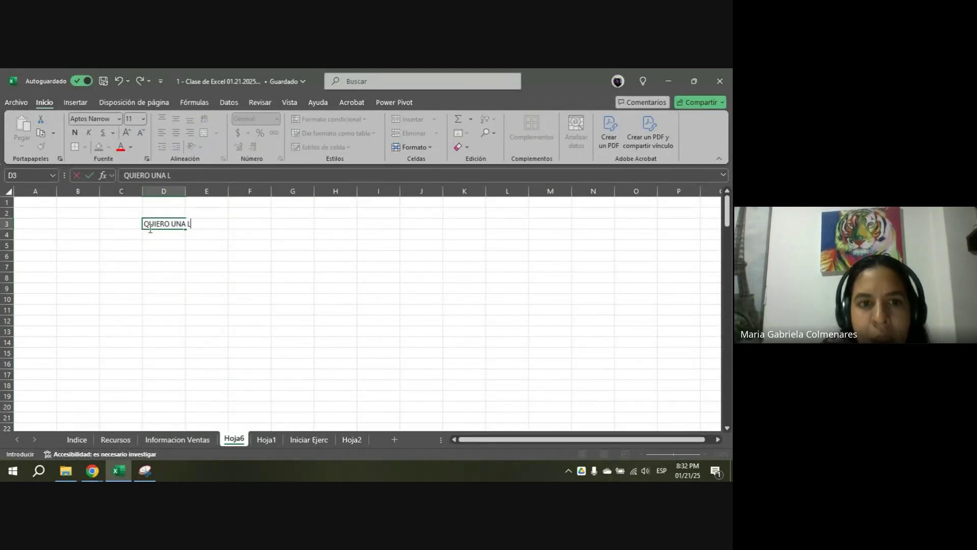
{"action": "type", "text": "ISTA UNICA DE PRO"}
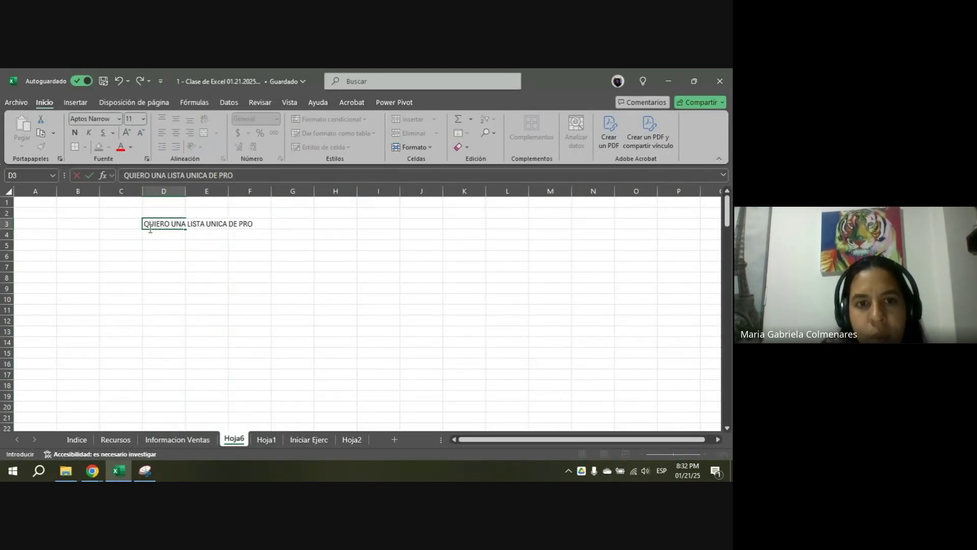
{"action": "type", "text": "DUCI"}
{"action": "type", "text": "OS"}
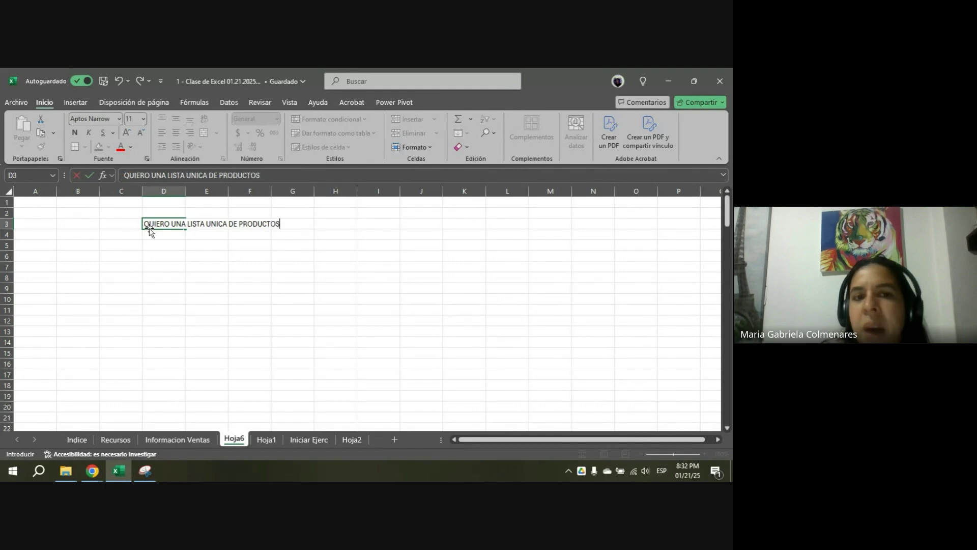
{"action": "key", "text": "ctrl+Return"}
{"action": "key", "text": "ctrl+n"}
{"action": "left_click", "coordinate": [150, 233]}
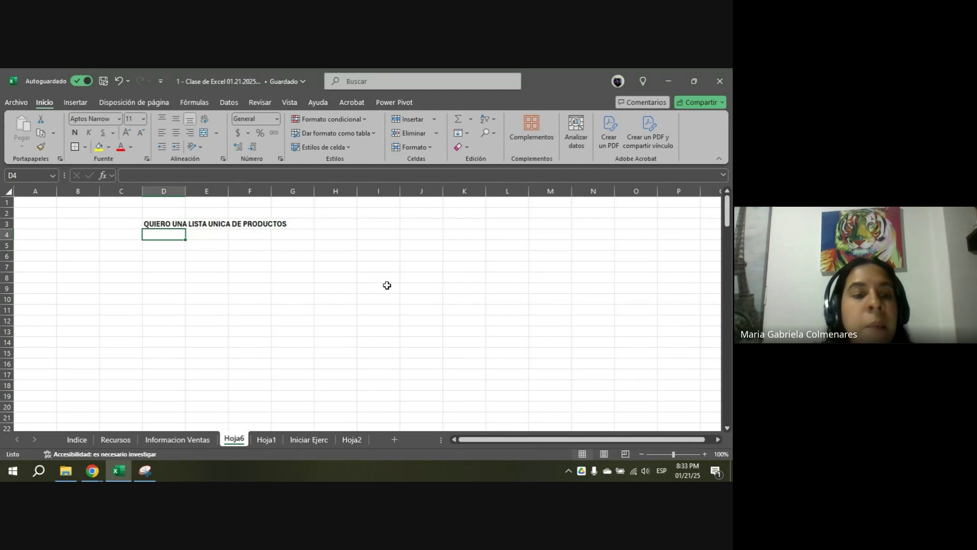
- Copy the Nombre del Producto column of Informacion Ventas, header included, range E4:E150
{"action": "left_click", "coordinate": [178, 438]}
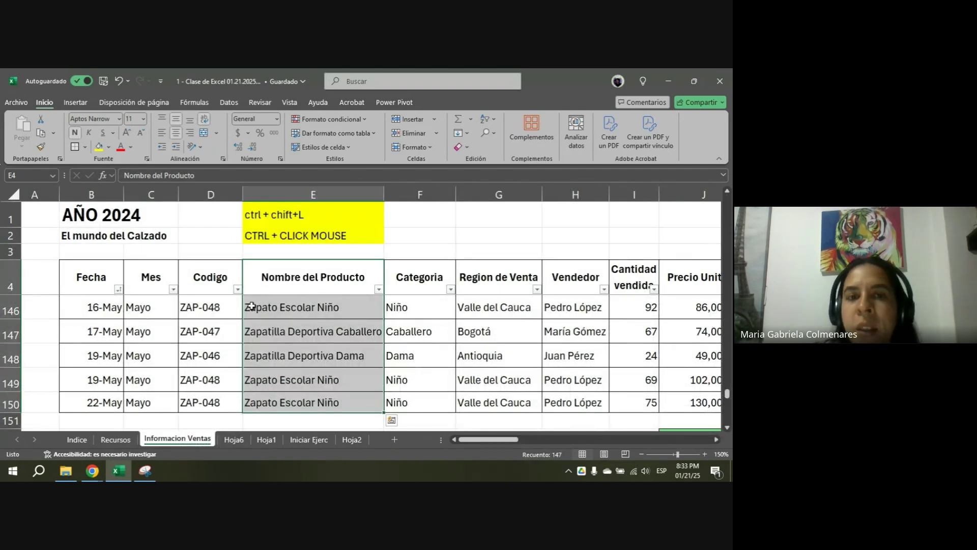
{"action": "left_click", "coordinate": [284, 279]}
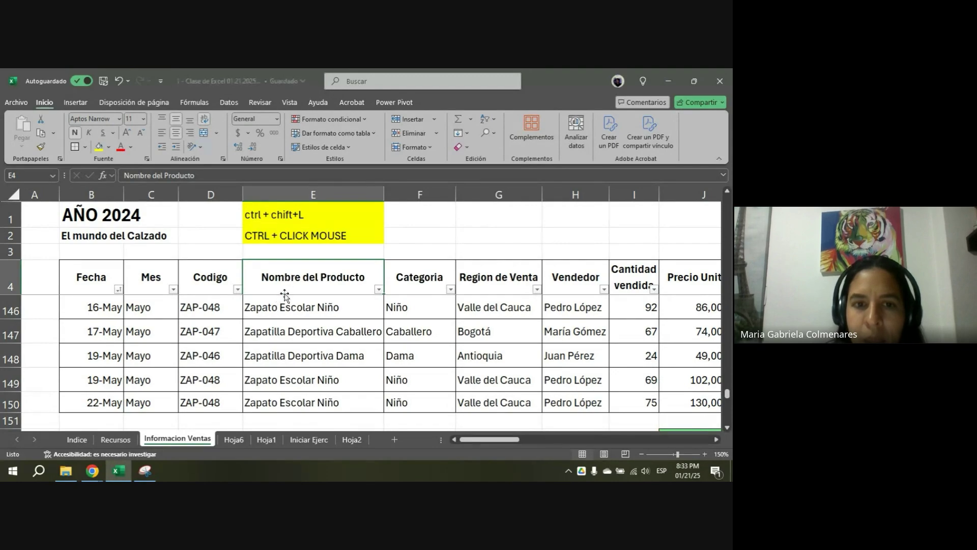
{"action": "left_click_drag", "start_coordinate": [285, 294], "coordinate": [302, 479]}
{"action": "left_click_drag", "start_coordinate": [302, 480], "coordinate": [301, 348]}
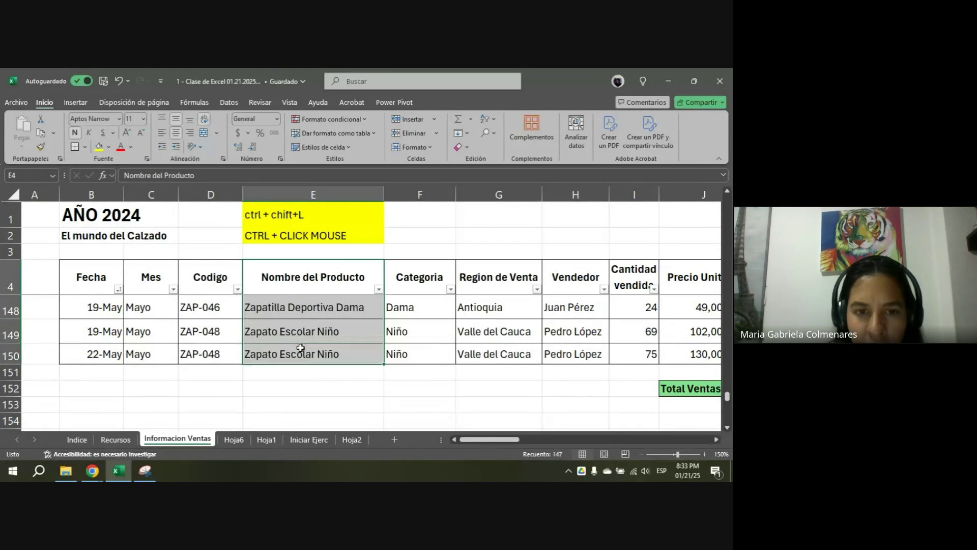
{"action": "key", "text": "ctrl+c"}
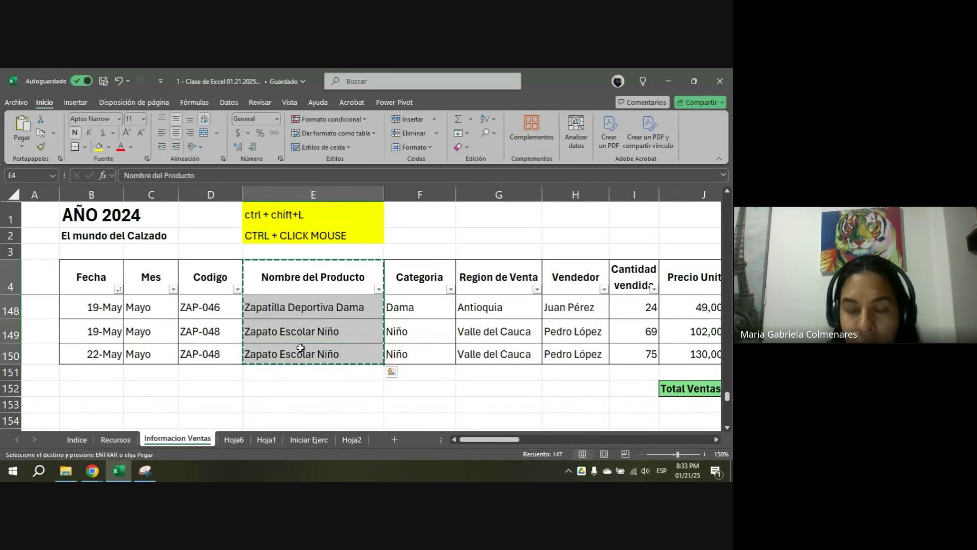
- Paste the copied product names into Hoja6 starting at D5 and autofit column D to them
{"action": "left_click", "coordinate": [233, 438]}
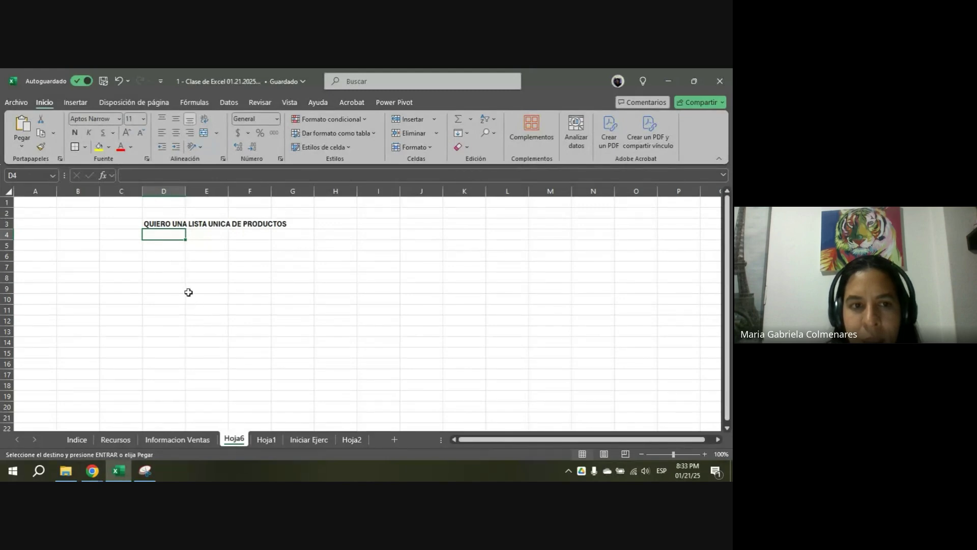
{"action": "left_click", "coordinate": [166, 245]}
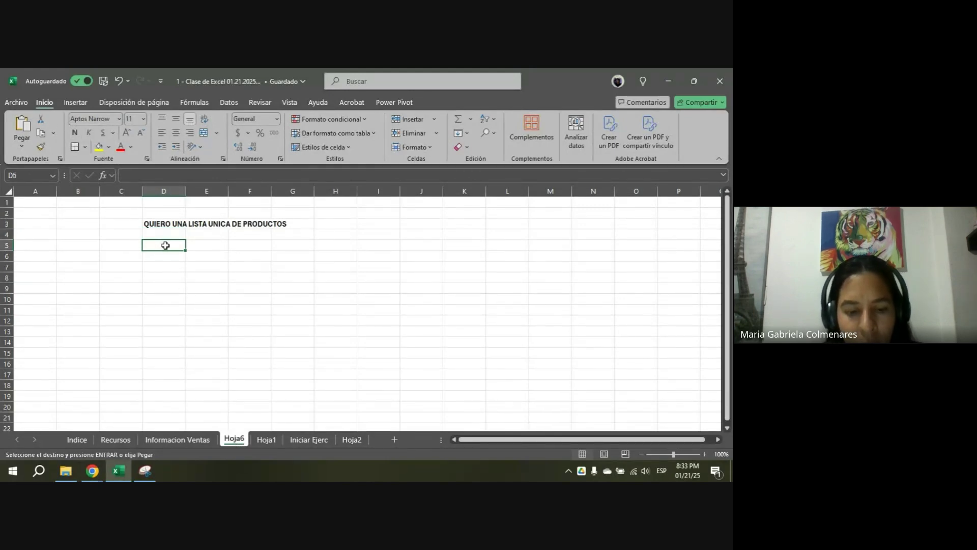
{"action": "key", "text": "ctrl+v"}
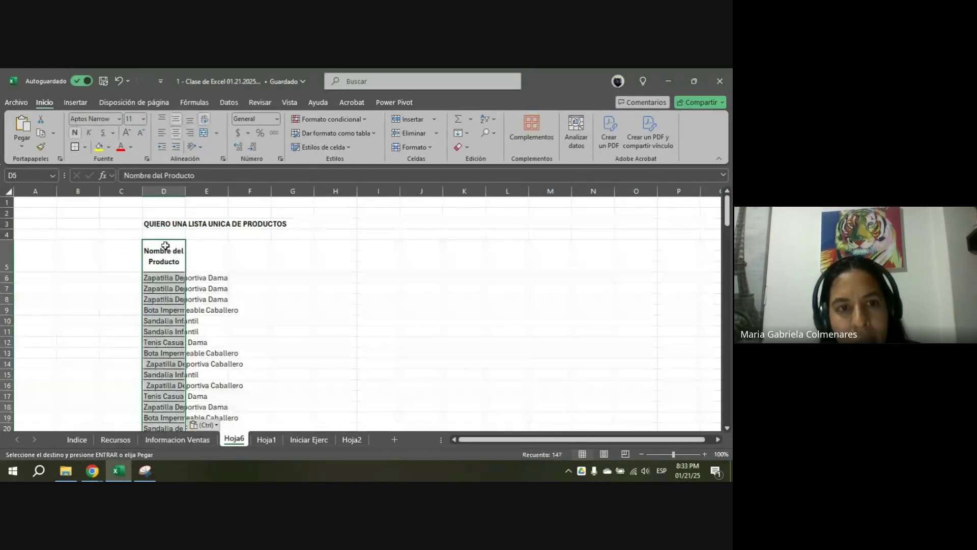
{"action": "double_click", "coordinate": [185, 189]}
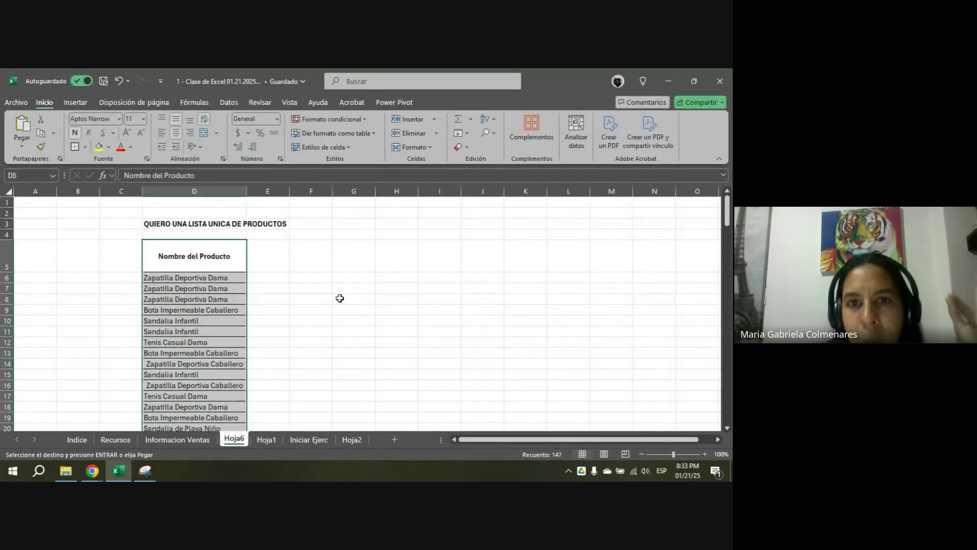
{"action": "left_click", "coordinate": [326, 278]}
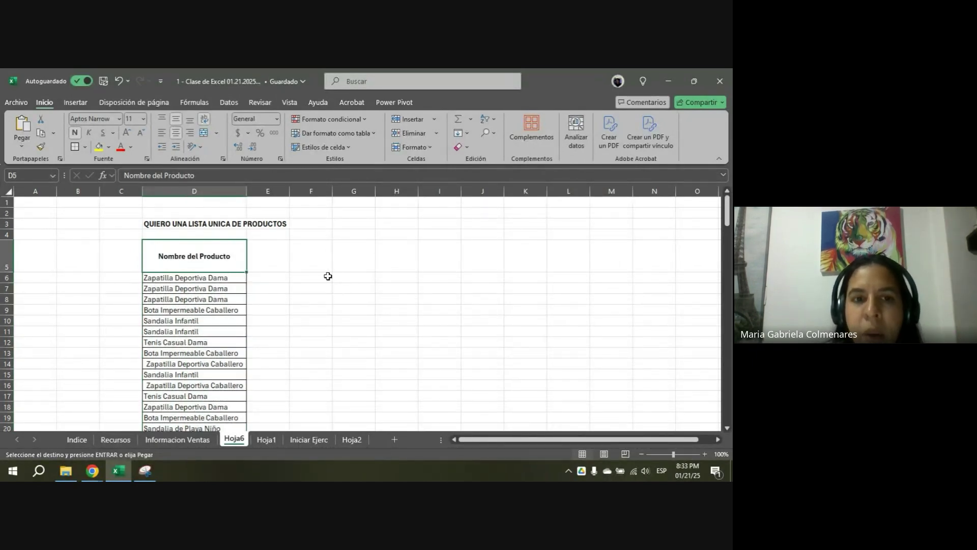
- Remove duplicates from the whole product list starting at D5, marking the data as having headers and checking the Nombre del Producto column
{"action": "left_click", "coordinate": [227, 265]}
{"action": "key", "text": "ctrl+shift+Down"}
{"action": "scroll", "coordinate": [228, 272], "scroll_direction": "up", "scroll_amount": 10}
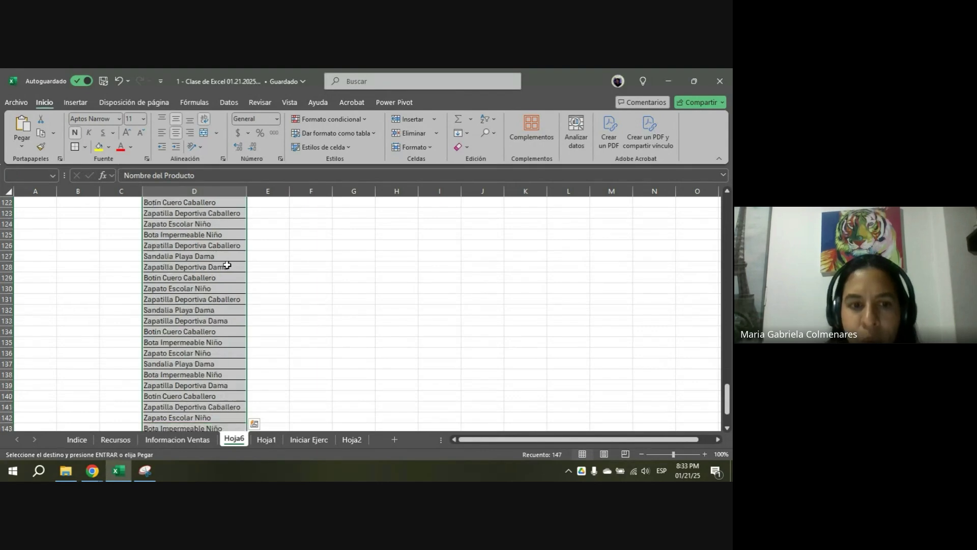
{"action": "scroll", "coordinate": [228, 272], "scroll_direction": "up", "scroll_amount": 20}
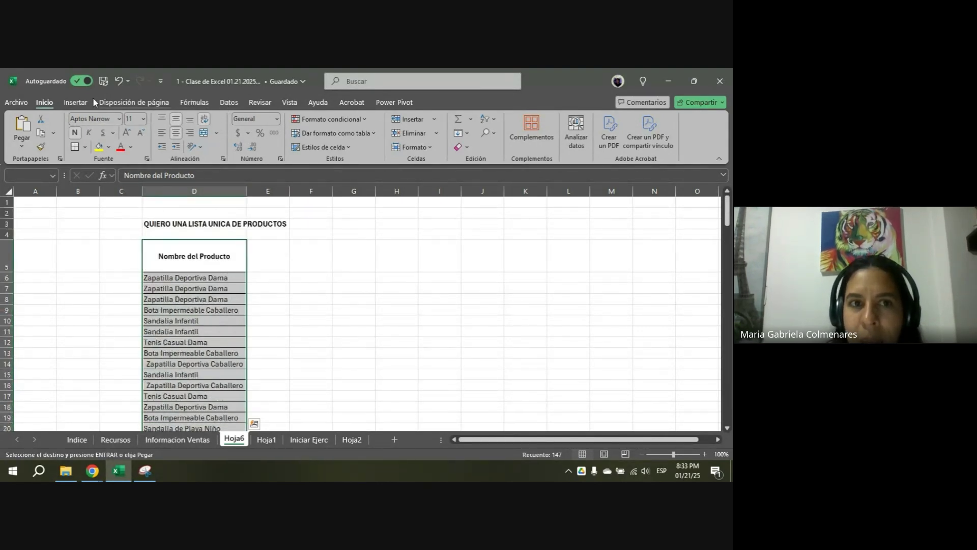
{"action": "left_click", "coordinate": [229, 103]}
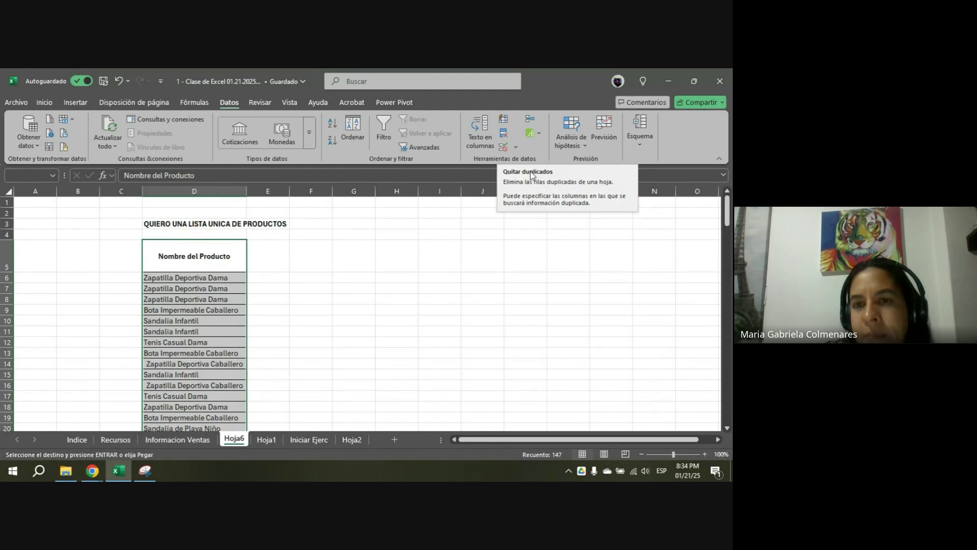
{"action": "left_click", "coordinate": [504, 134]}
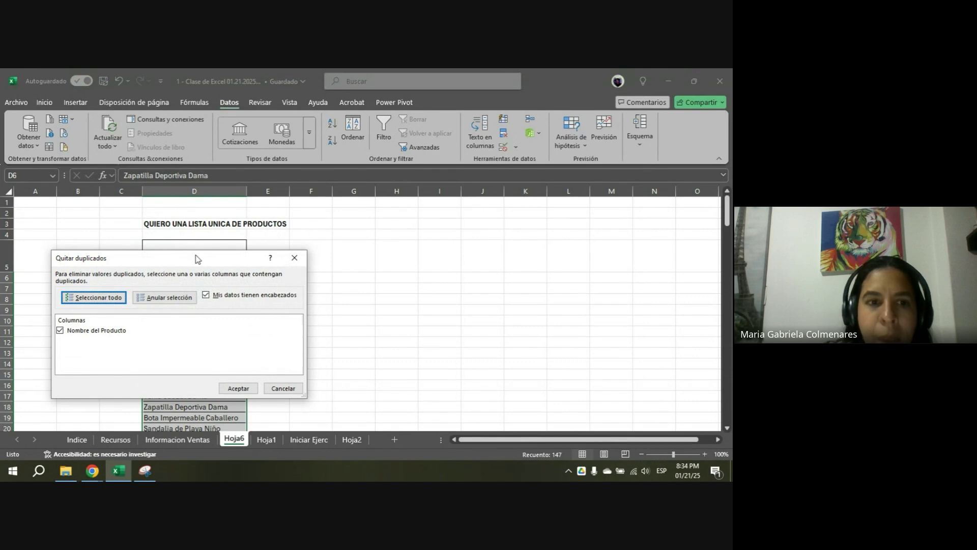
{"action": "left_click_drag", "start_coordinate": [198, 259], "coordinate": [521, 166]}
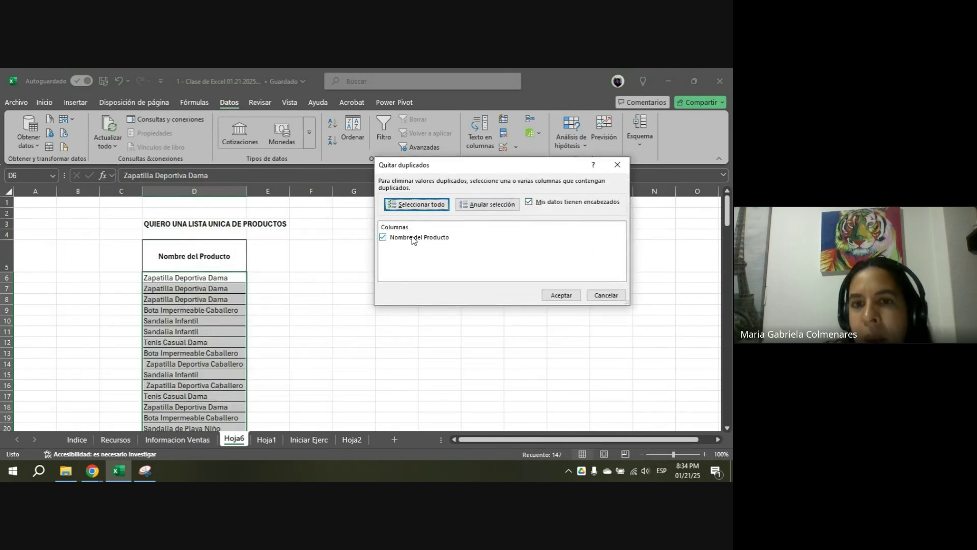
{"action": "left_click", "coordinate": [541, 205]}
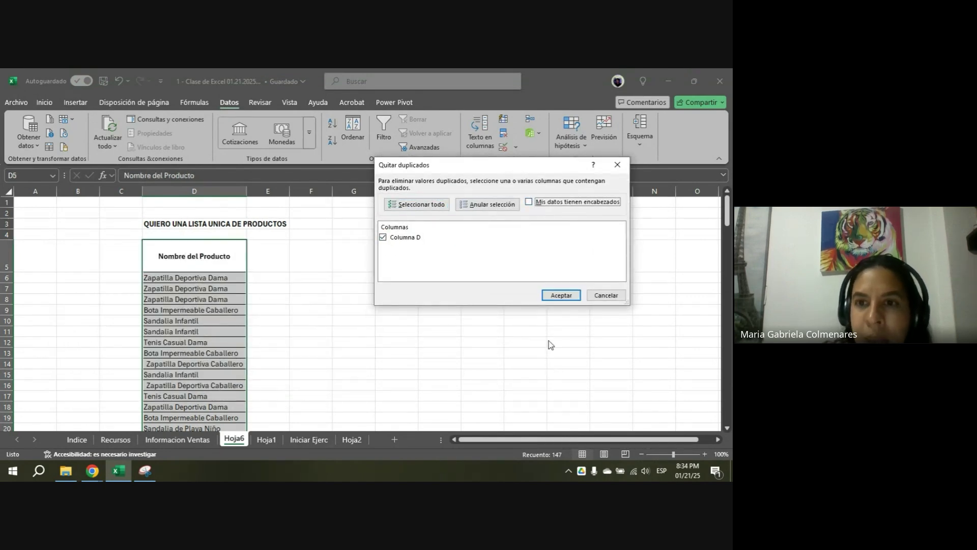
{"action": "left_click", "coordinate": [529, 203]}
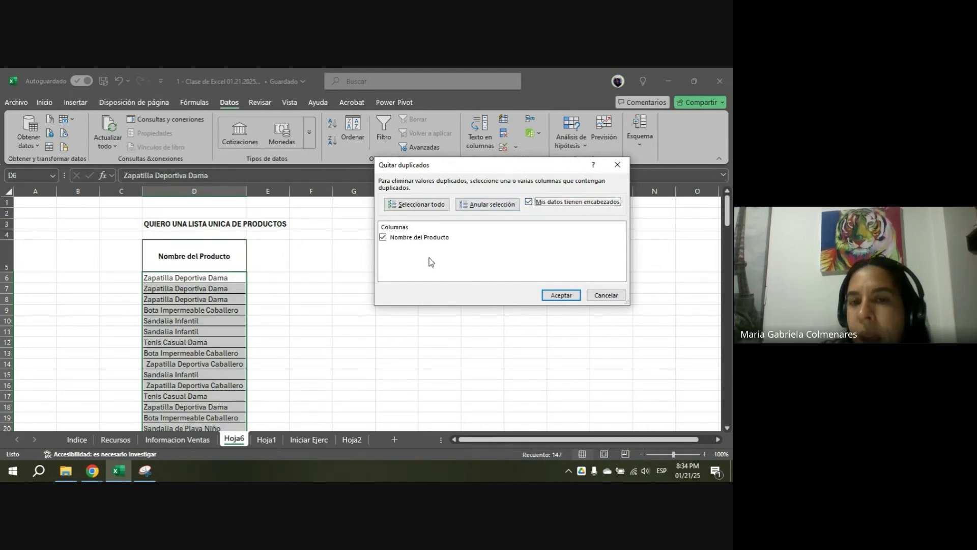
{"action": "left_click", "coordinate": [383, 238]}
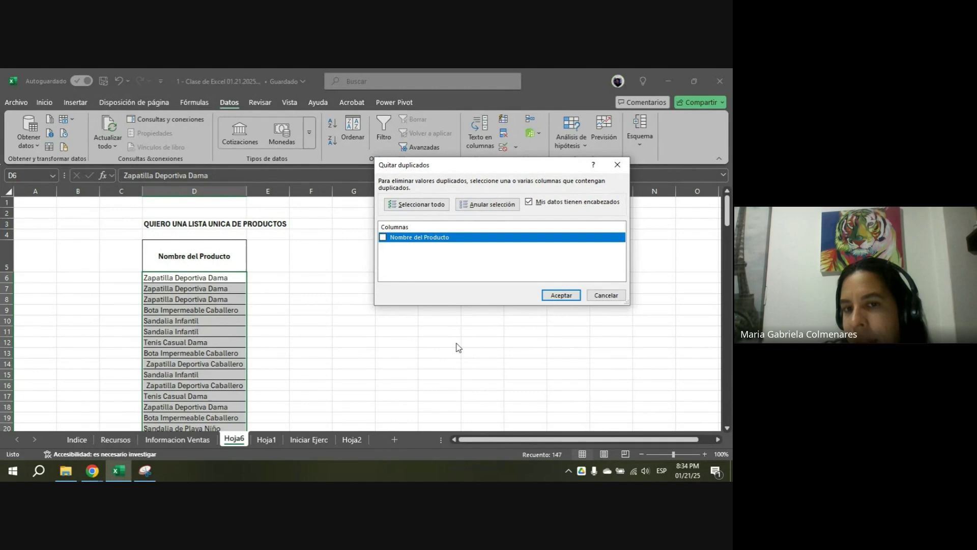
{"action": "left_click", "coordinate": [383, 237]}
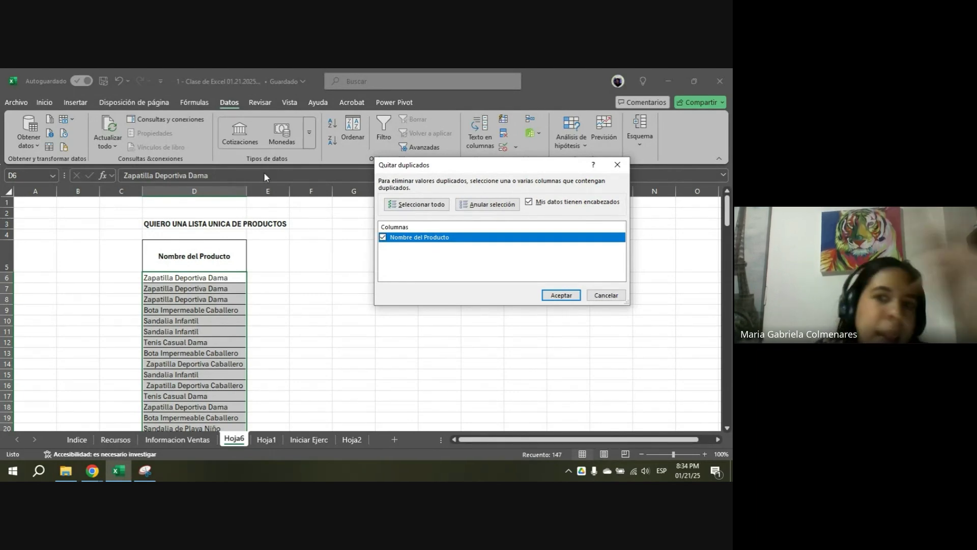
{"action": "left_click", "coordinate": [563, 295]}
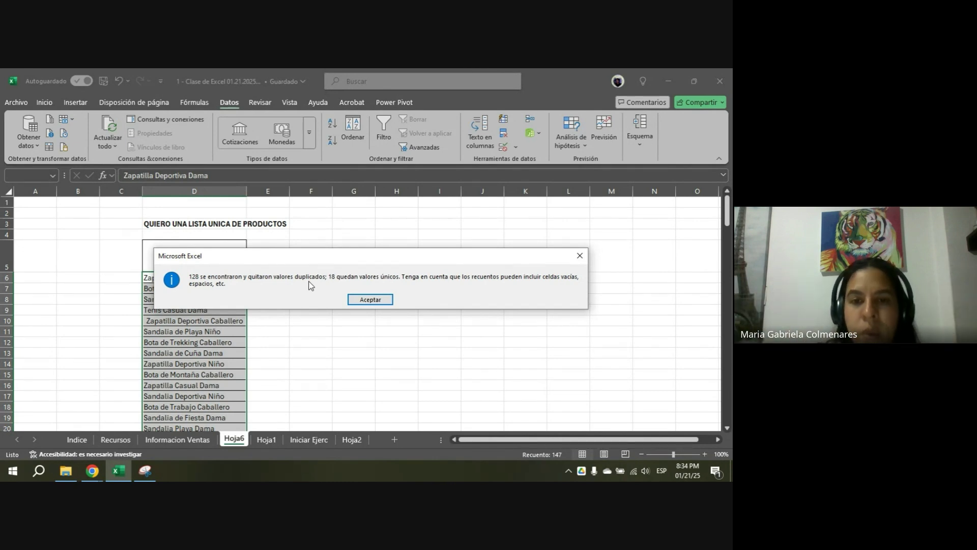
{"action": "left_click", "coordinate": [371, 300]}
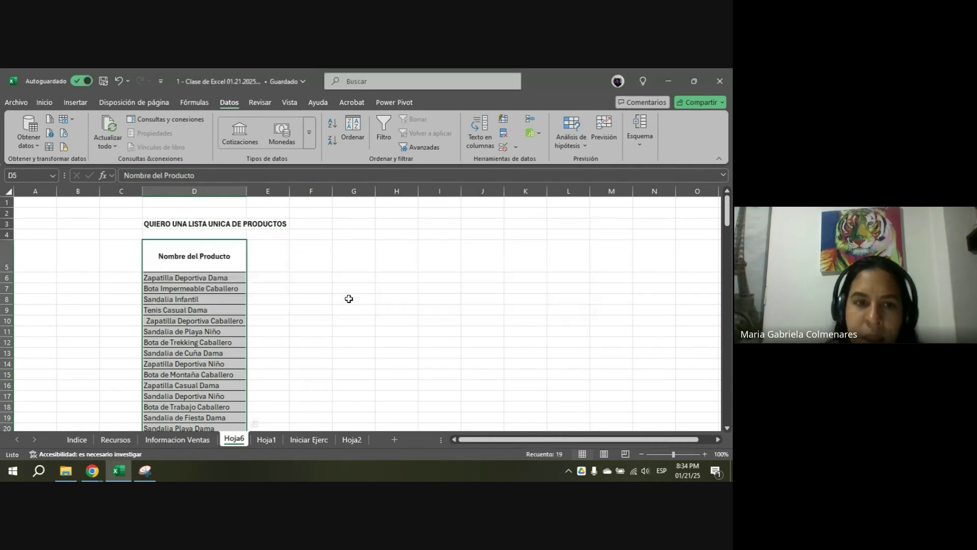
- Review the deduplicated product list, selecting the names in D6:D23 without the header to check their count
{"action": "scroll", "coordinate": [214, 284], "scroll_direction": "down", "scroll_amount": 2}
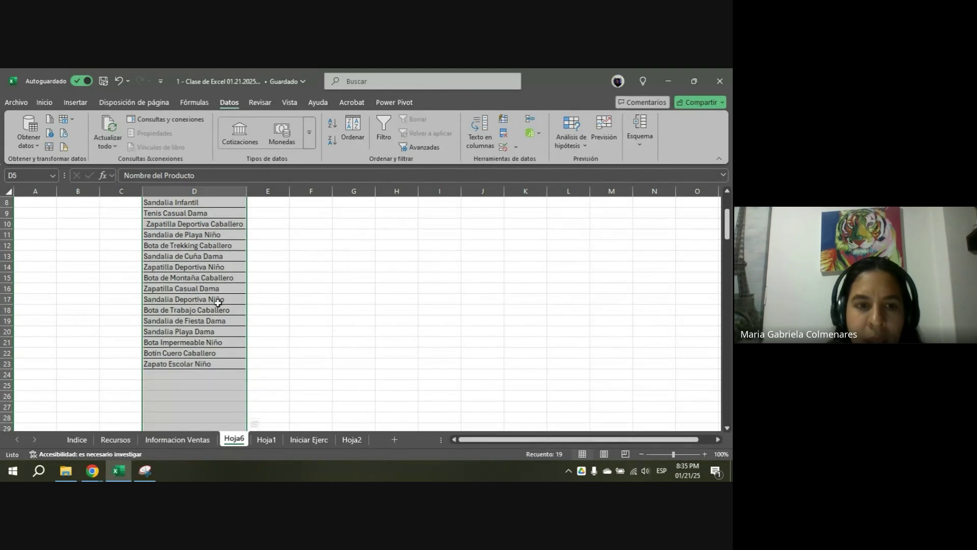
{"action": "scroll", "coordinate": [218, 303], "scroll_direction": "up", "scroll_amount": 2}
{"action": "left_click_drag", "start_coordinate": [215, 248], "coordinate": [212, 383]}
{"action": "scroll", "coordinate": [254, 402], "scroll_direction": "up", "scroll_amount": 2}
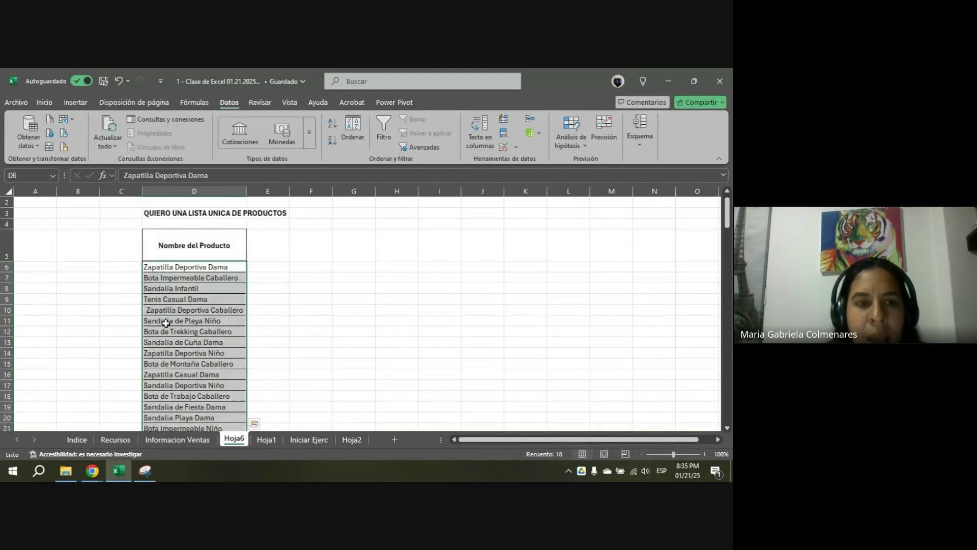
- Number the unique products in column C, entering 1 in C6 and 2 in C7 and filling the series down to C23
{"action": "left_click", "coordinate": [131, 270]}
{"action": "type", "text": "1"}
{"action": "key", "text": "Return"}
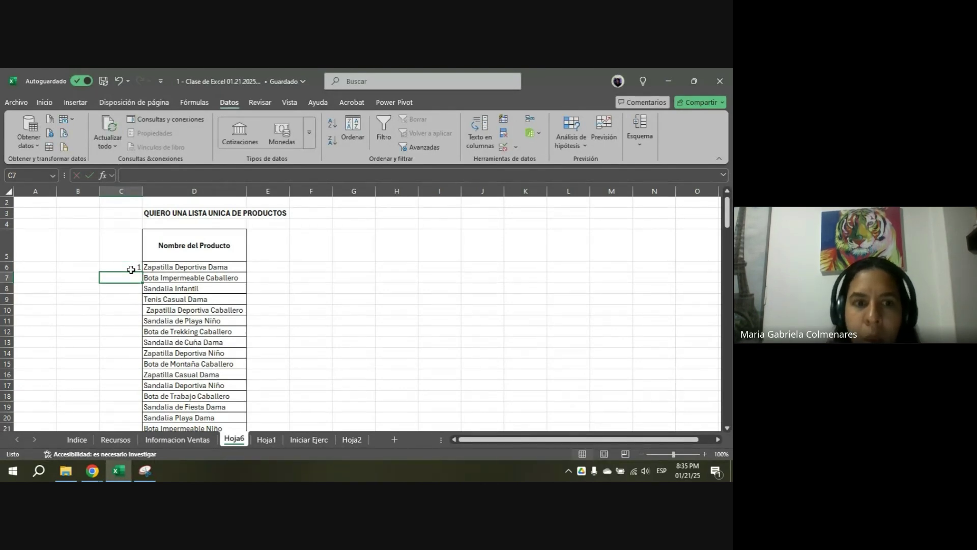
{"action": "type", "text": "2"}
{"action": "key", "text": "Return"}
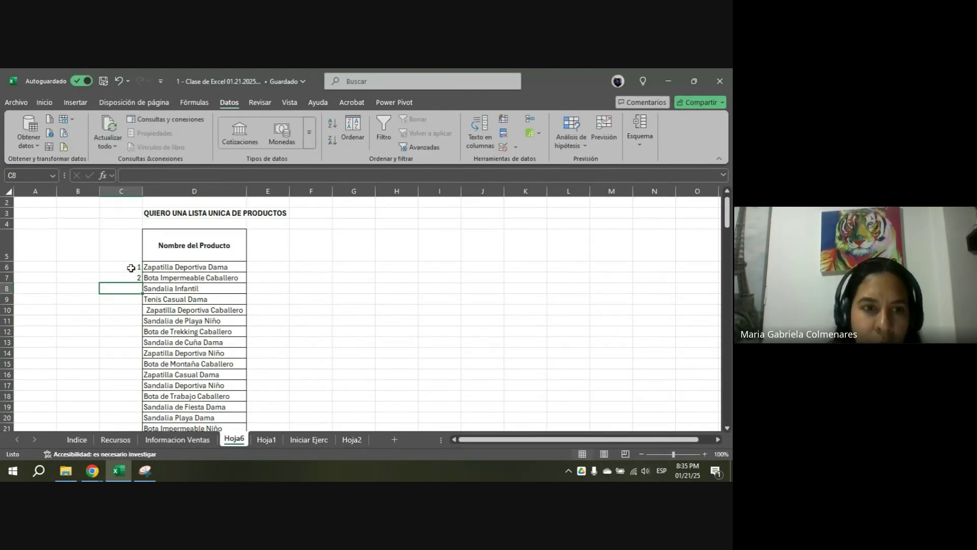
{"action": "left_click_drag", "start_coordinate": [131, 266], "coordinate": [141, 280]}
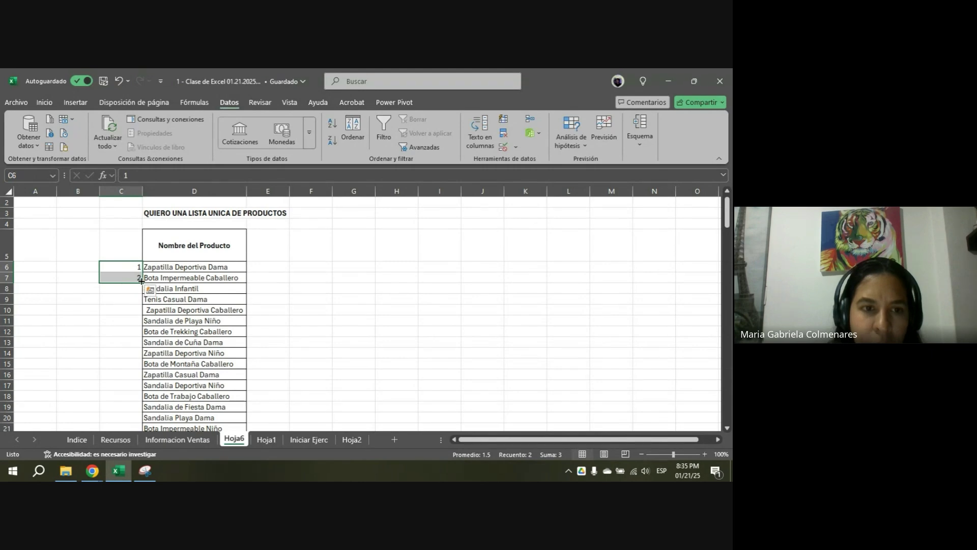
{"action": "double_click", "coordinate": [141, 280]}
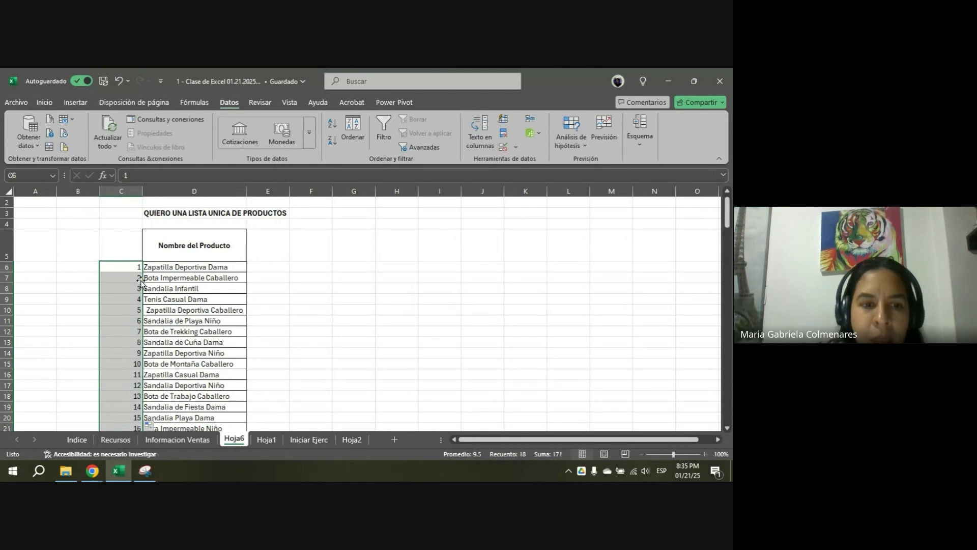
{"action": "scroll", "coordinate": [141, 281], "scroll_direction": "down", "scroll_amount": 1}
- Undo the filled number series in column C and clear the starting numbers in C6:C7
{"action": "key", "text": "ctrl+z"}
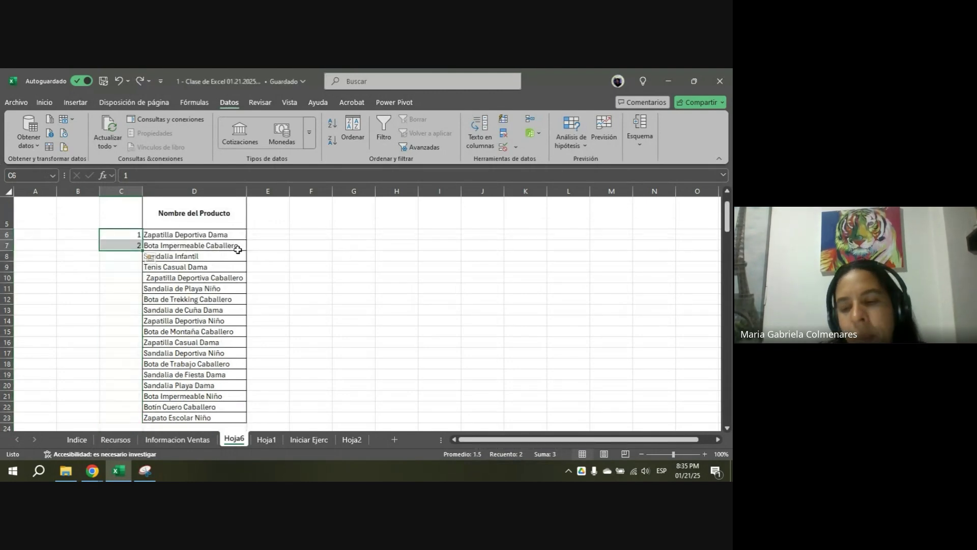
{"action": "key", "text": "Delete"}
{"action": "left_click", "coordinate": [333, 265]}
- Enter 1 in C6 and 2 in C7, and extend the numbering to 18 alongside the last product in row 23
{"action": "left_click", "coordinate": [121, 235]}
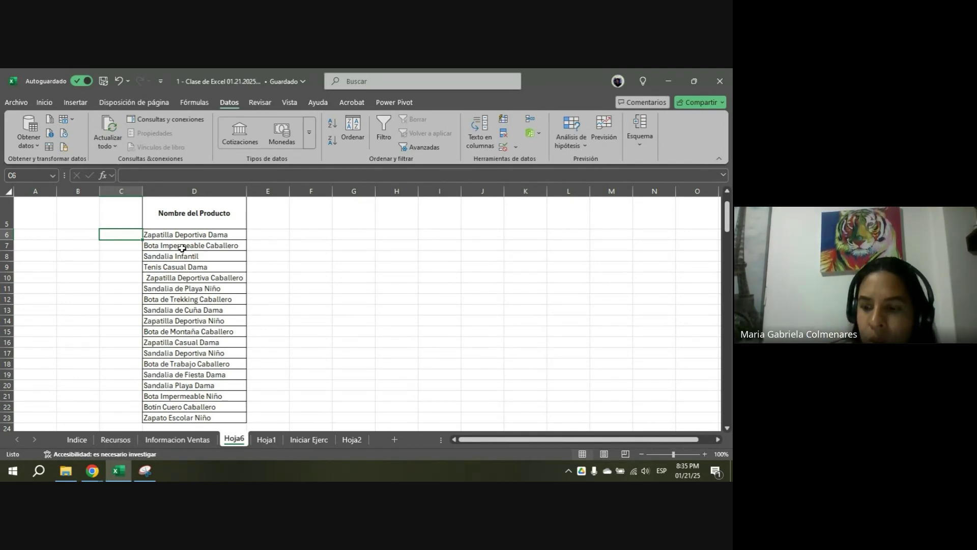
{"action": "type", "text": "1"}
{"action": "key", "text": "Return"}
{"action": "type", "text": "2"}
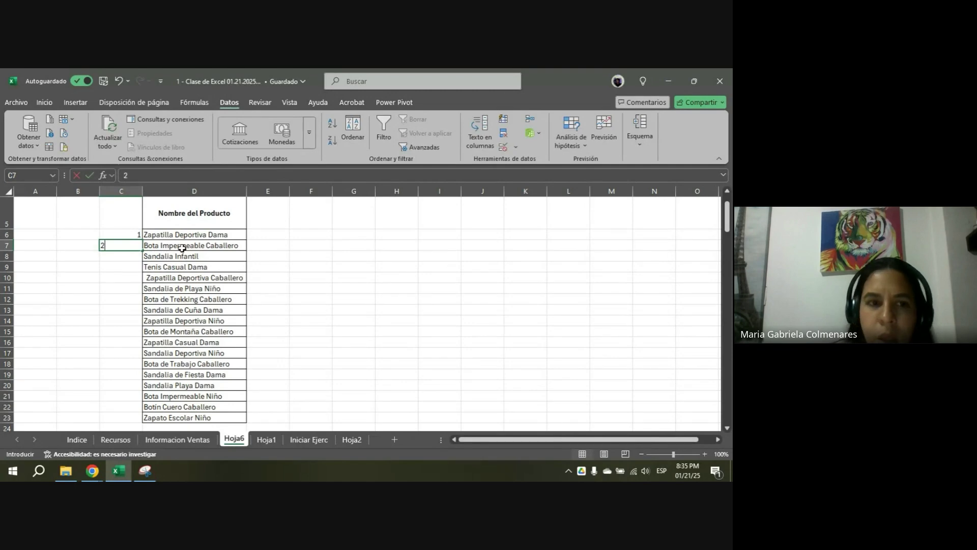
{"action": "key", "text": "Return"}
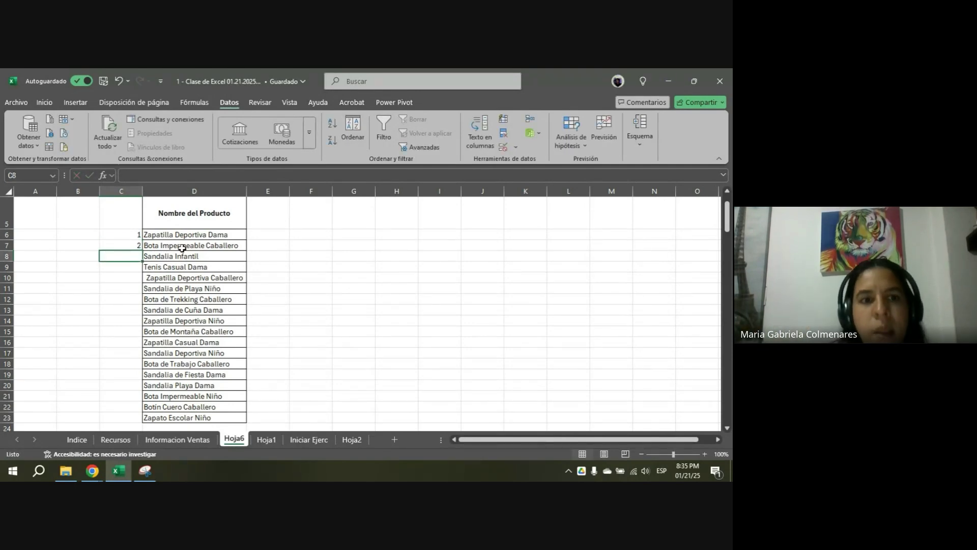
{"action": "left_click_drag", "start_coordinate": [123, 235], "coordinate": [124, 245]}
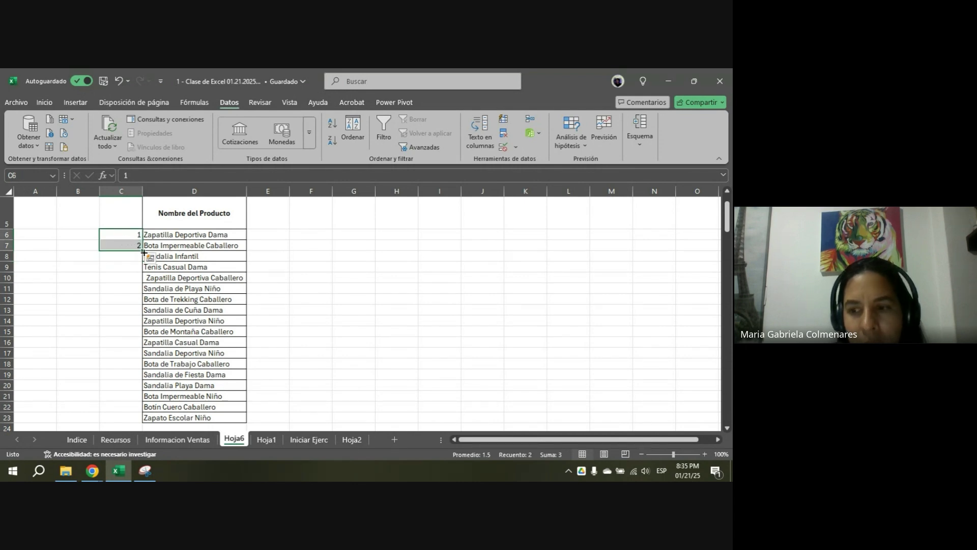
{"action": "double_click", "coordinate": [144, 252]}
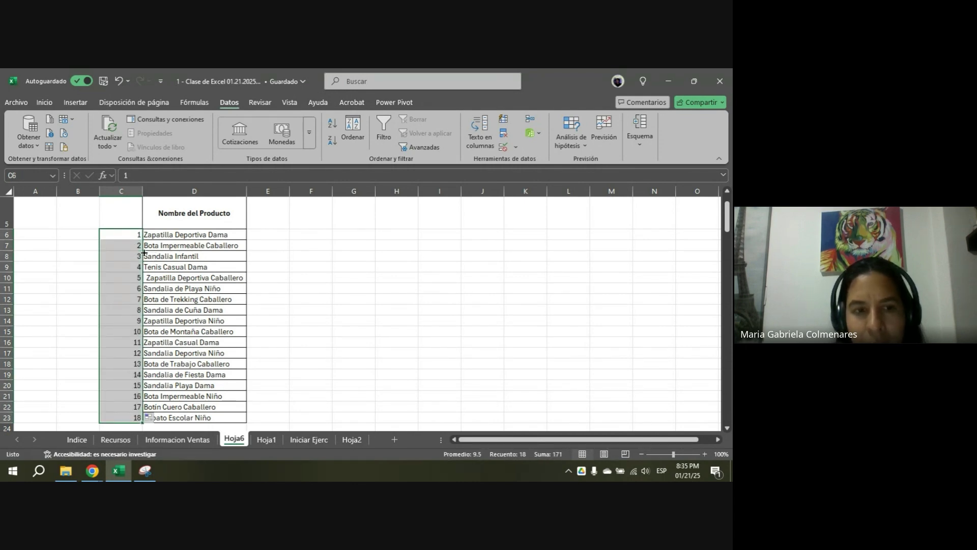
{"action": "left_click_drag", "start_coordinate": [127, 235], "coordinate": [201, 420]}
{"action": "left_click", "coordinate": [206, 385]}
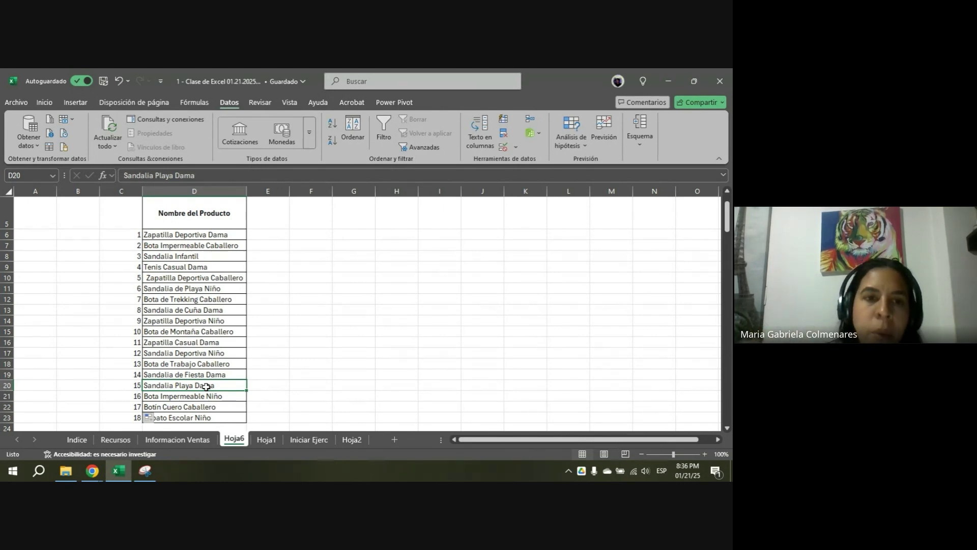
- Add the bold heading QUITAR DUPLICADOS in D2, above the line about wanting a unique product list
{"action": "scroll", "coordinate": [206, 387], "scroll_direction": "up", "scroll_amount": 2}
{"action": "left_click", "coordinate": [172, 213]}
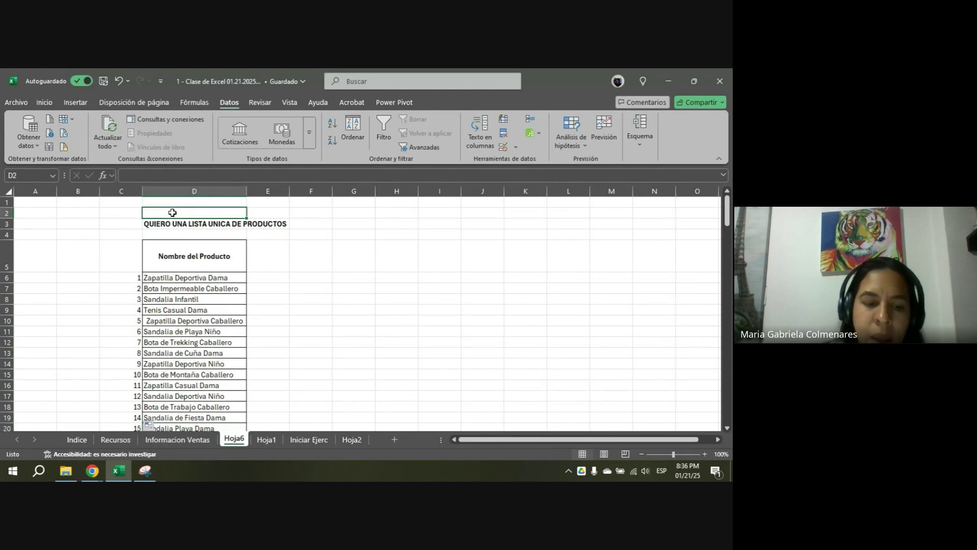
{"action": "type", "text": "QUITAR"}
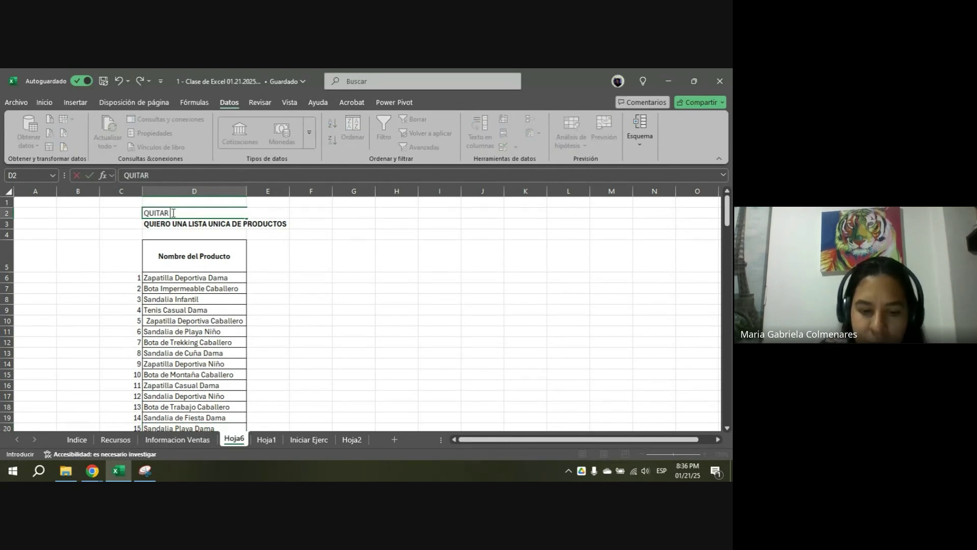
{"action": "type", "text": " DUPLICADOS"}
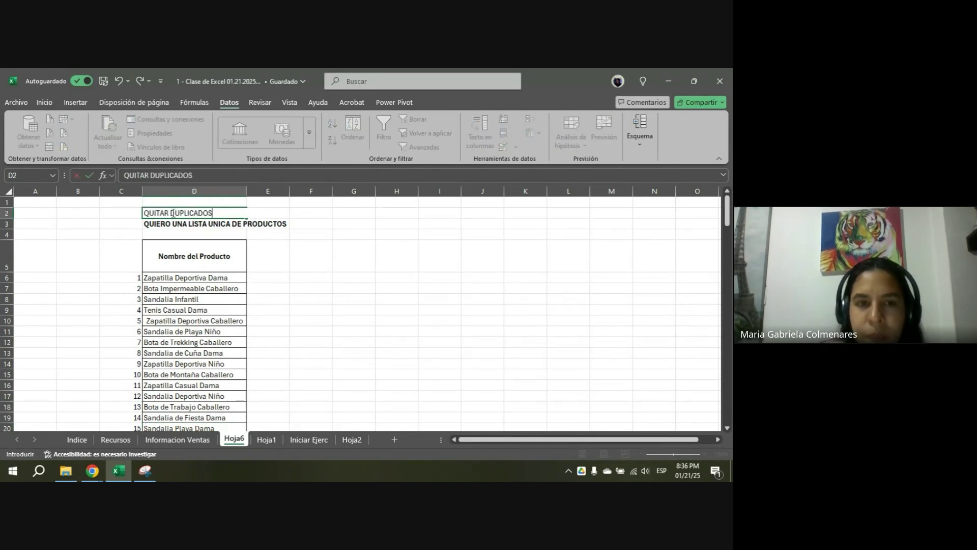
{"action": "key", "text": "Return"}
{"action": "left_click", "coordinate": [172, 213]}
{"action": "key", "text": "ctrl+n"}
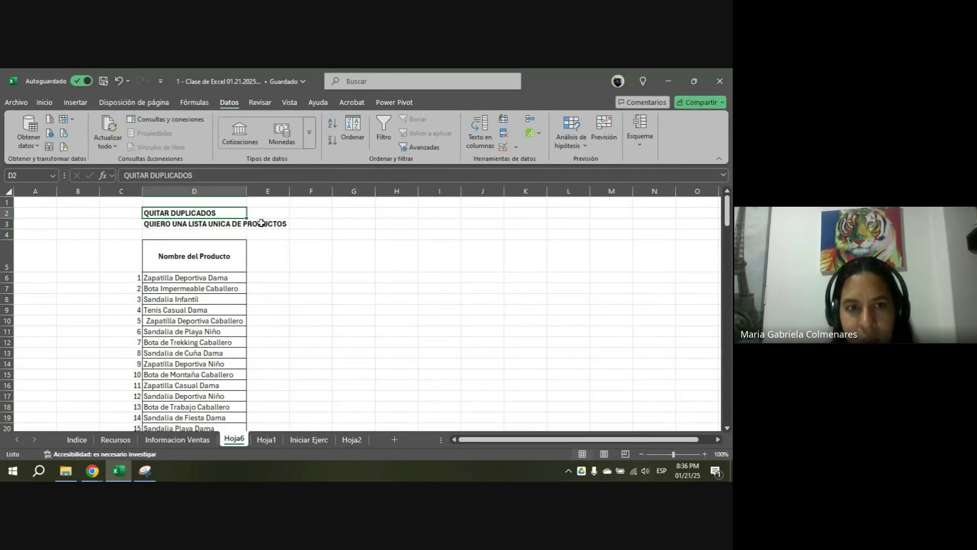
{"action": "left_click", "coordinate": [341, 271]}
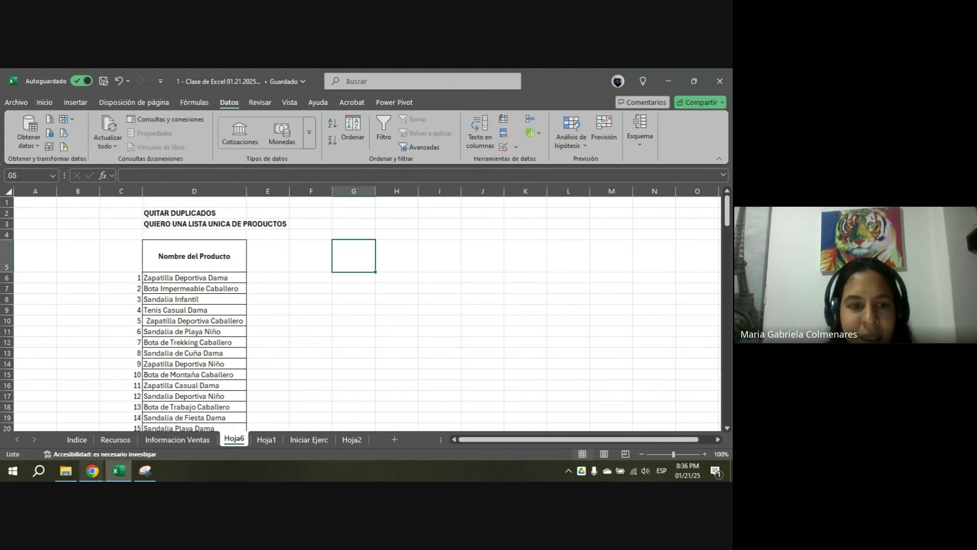
- Switch to the Google Meet call in Chrome to check the participants' messages, and return to the Excel workbook
{"action": "left_click", "coordinate": [92, 471]}
{"action": "left_click", "coordinate": [93, 449]}
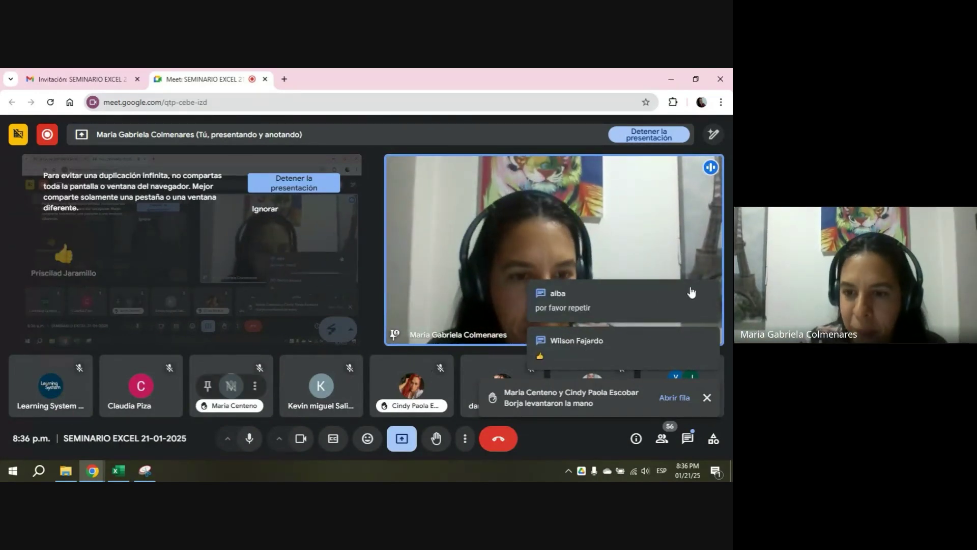
{"action": "key", "text": "alt+Tab"}
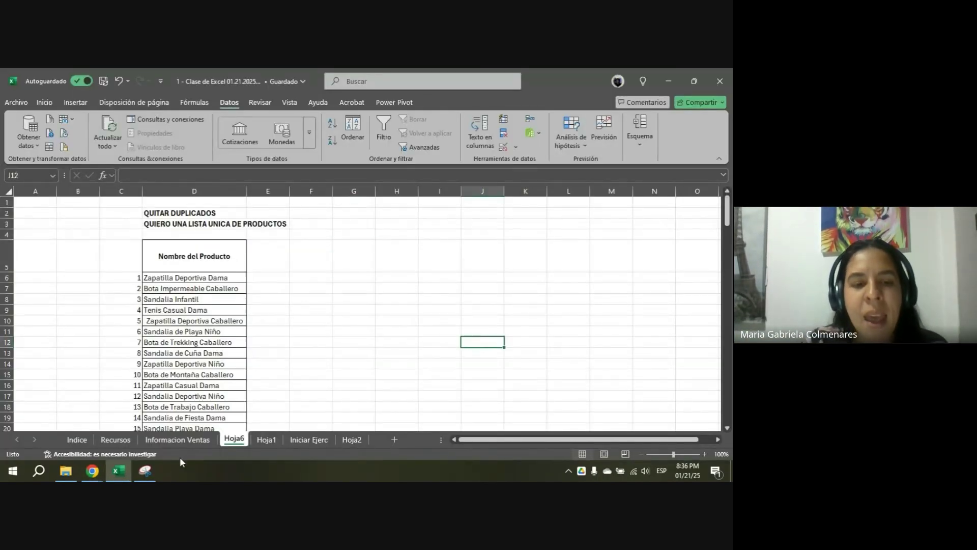
- Copy the Nombre del Producto column from Informacion Ventas again, from the header in E4 down to E150
{"action": "left_click", "coordinate": [183, 440]}
{"action": "left_click", "coordinate": [468, 323]}
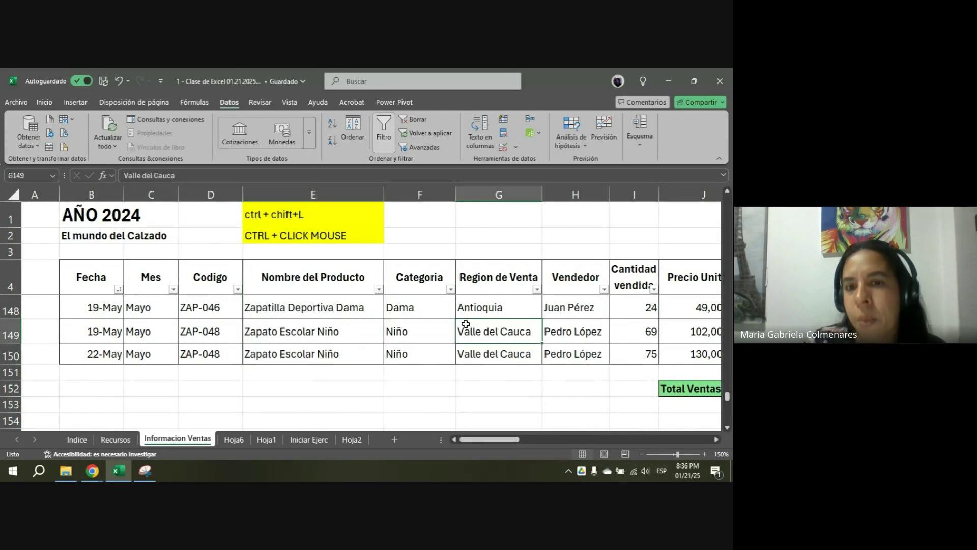
{"action": "left_click", "coordinate": [331, 276]}
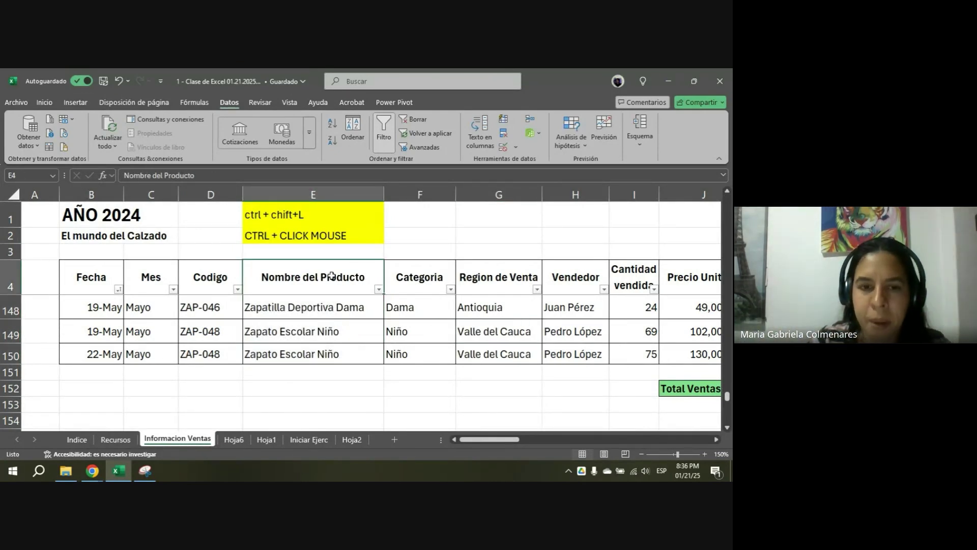
{"action": "left_click_drag", "start_coordinate": [317, 265], "coordinate": [329, 398]}
{"action": "key", "text": "ctrl+c"}
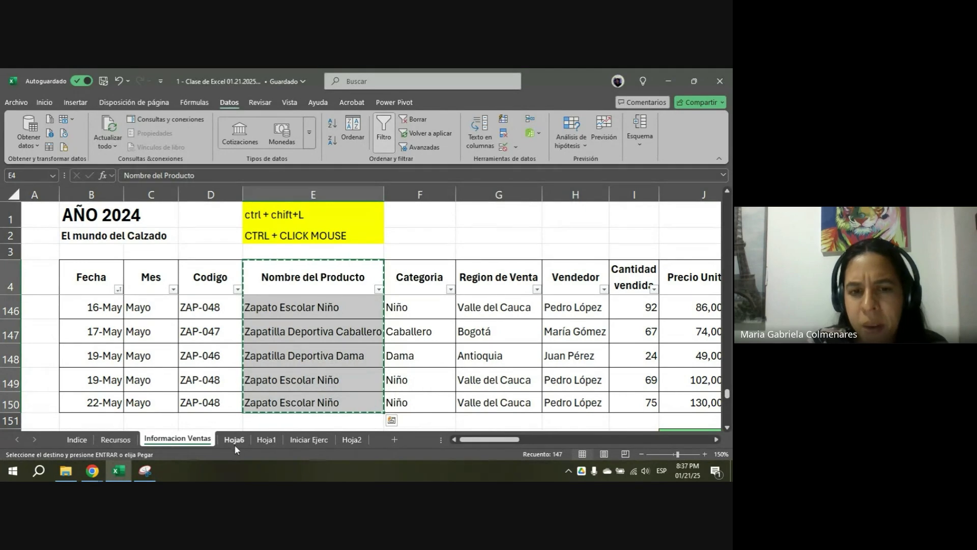
- Paste the copied product column into Hoja6 starting at H5 and widen column H to fit the full product names
{"action": "left_click", "coordinate": [234, 440]}
{"action": "left_click", "coordinate": [388, 259]}
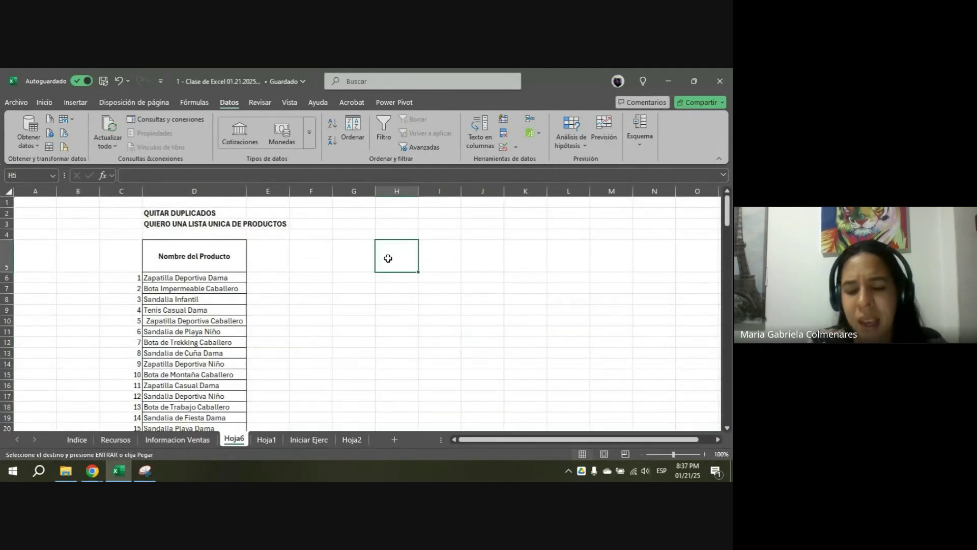
{"action": "key", "text": "ctrl+v"}
{"action": "scroll", "coordinate": [389, 259], "scroll_direction": "down", "scroll_amount": 20}
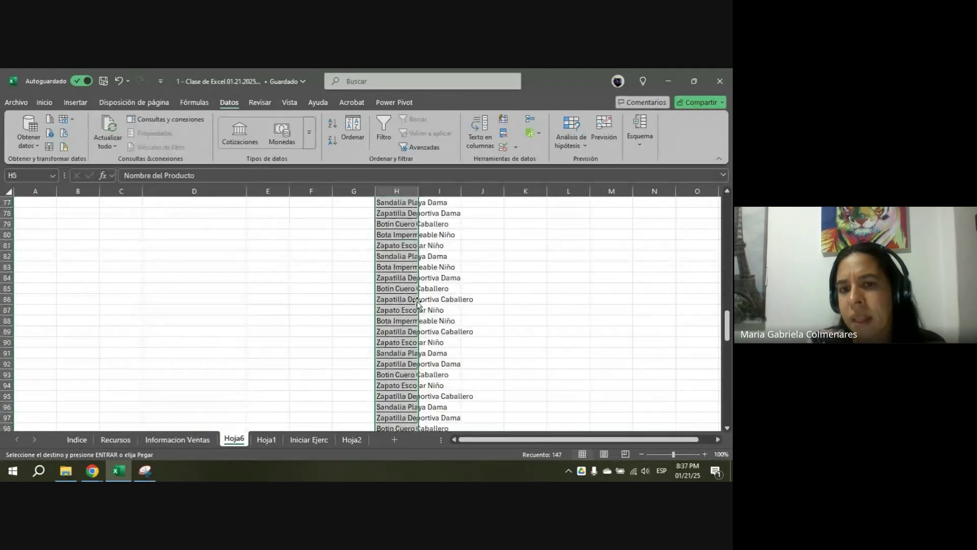
{"action": "scroll", "coordinate": [415, 304], "scroll_direction": "up", "scroll_amount": 20}
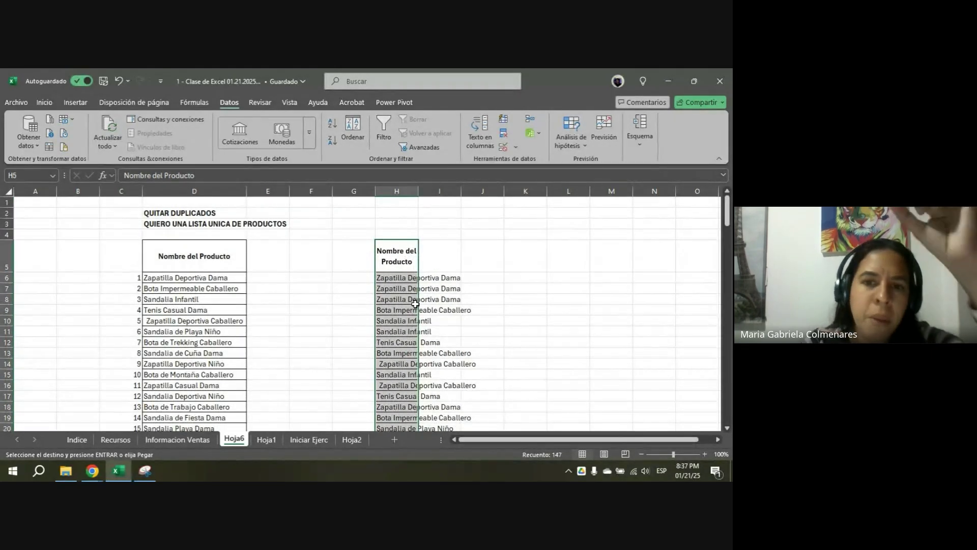
{"action": "left_click_drag", "start_coordinate": [419, 192], "coordinate": [514, 193]}
{"action": "left_click", "coordinate": [574, 234]}
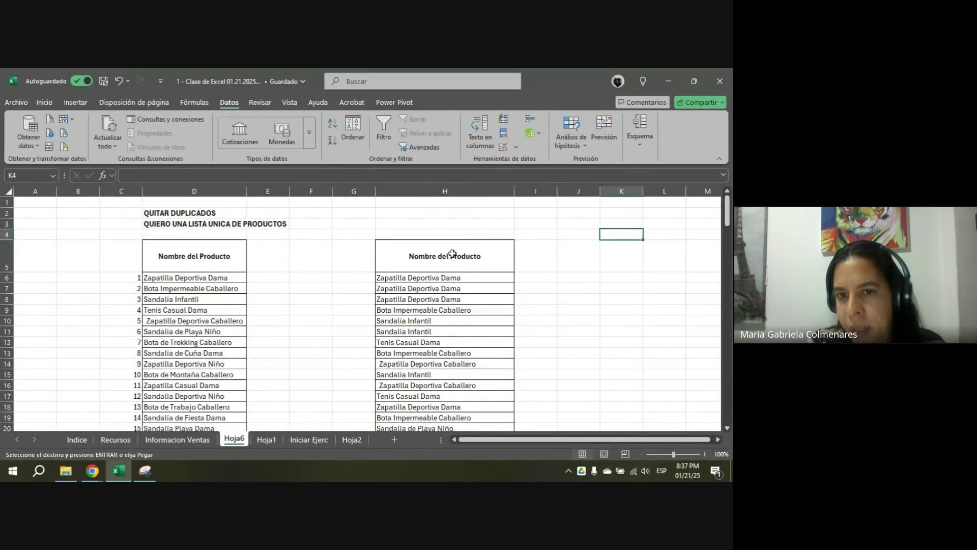
- Remove duplicates from the full product list starting at H5, keeping the headers option and the Nombre del Producto column checked, and review the list
{"action": "left_click_drag", "start_coordinate": [452, 253], "coordinate": [460, 405]}
{"action": "scroll", "coordinate": [446, 304], "scroll_direction": "up", "scroll_amount": 6}
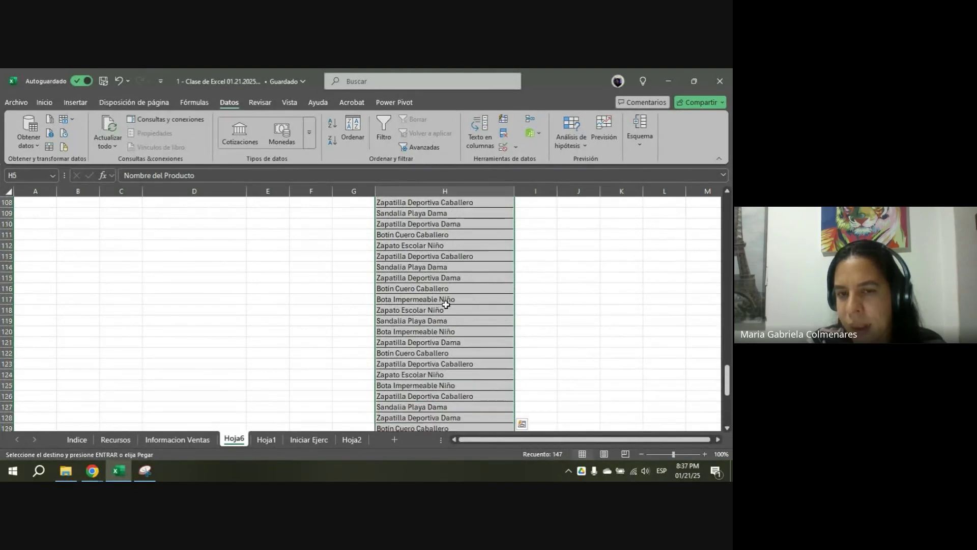
{"action": "scroll", "coordinate": [446, 305], "scroll_direction": "up", "scroll_amount": 20}
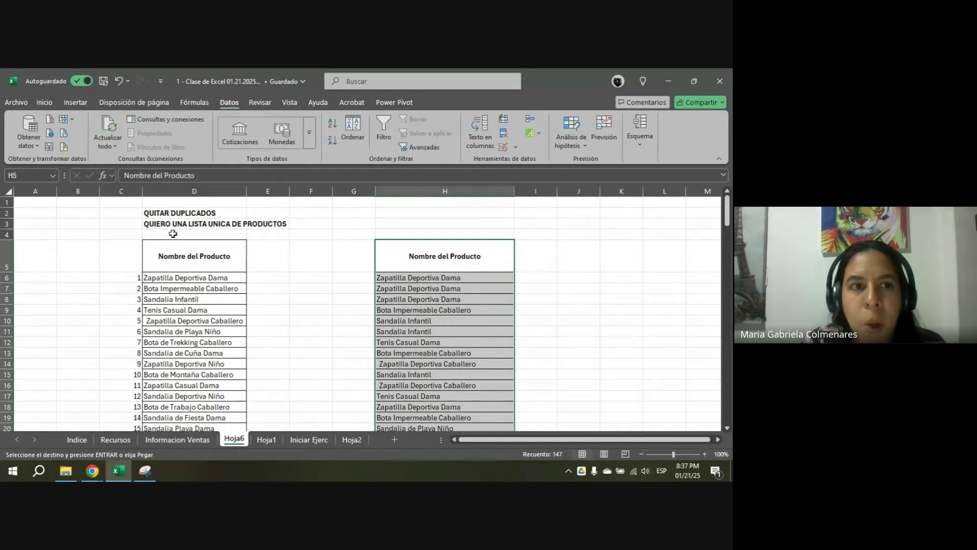
{"action": "left_click", "coordinate": [504, 134]}
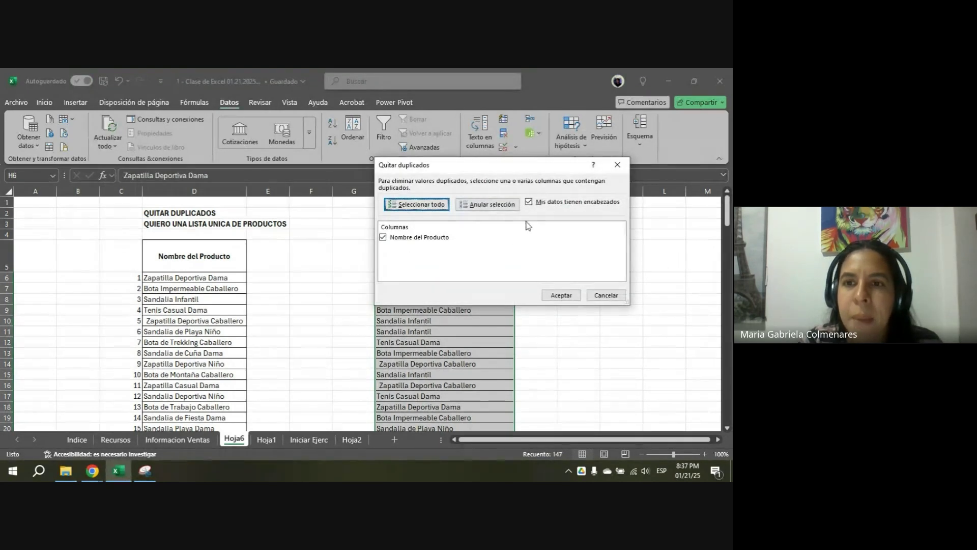
{"action": "left_click", "coordinate": [529, 202]}
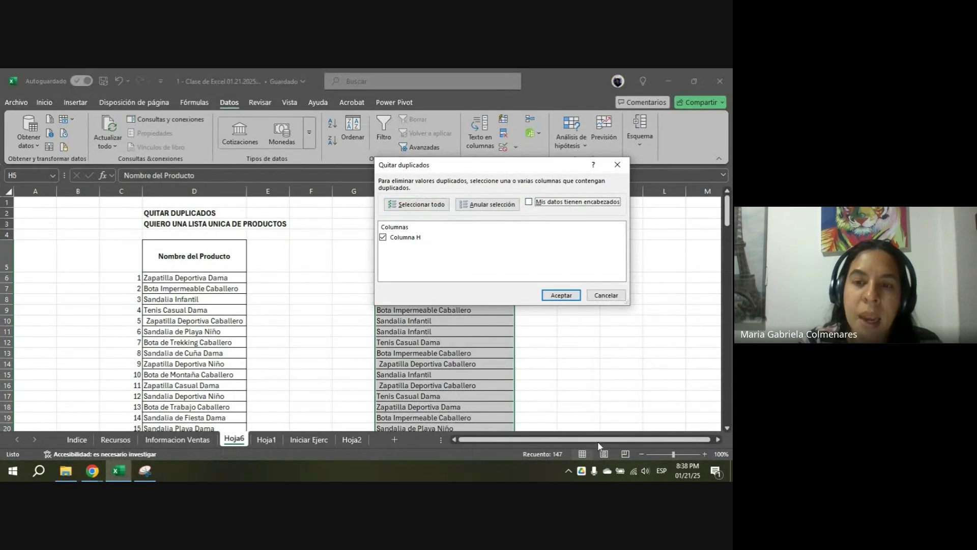
{"action": "left_click", "coordinate": [530, 204]}
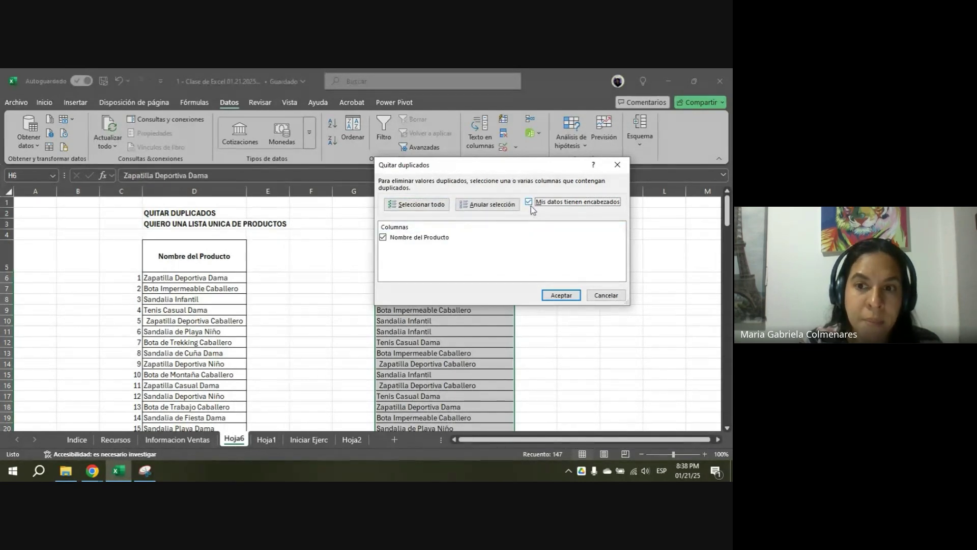
{"action": "left_click", "coordinate": [383, 237]}
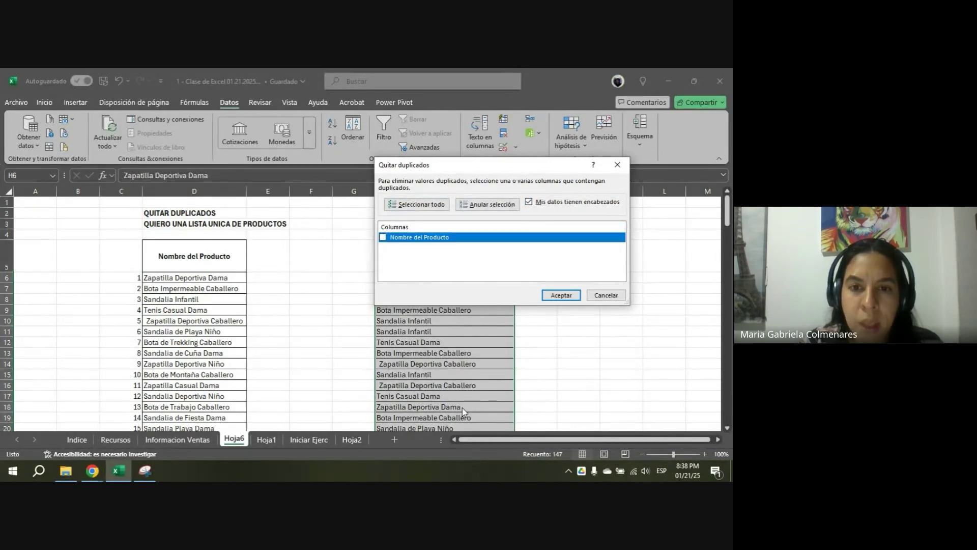
{"action": "left_click", "coordinate": [384, 237]}
{"action": "left_click", "coordinate": [561, 295]}
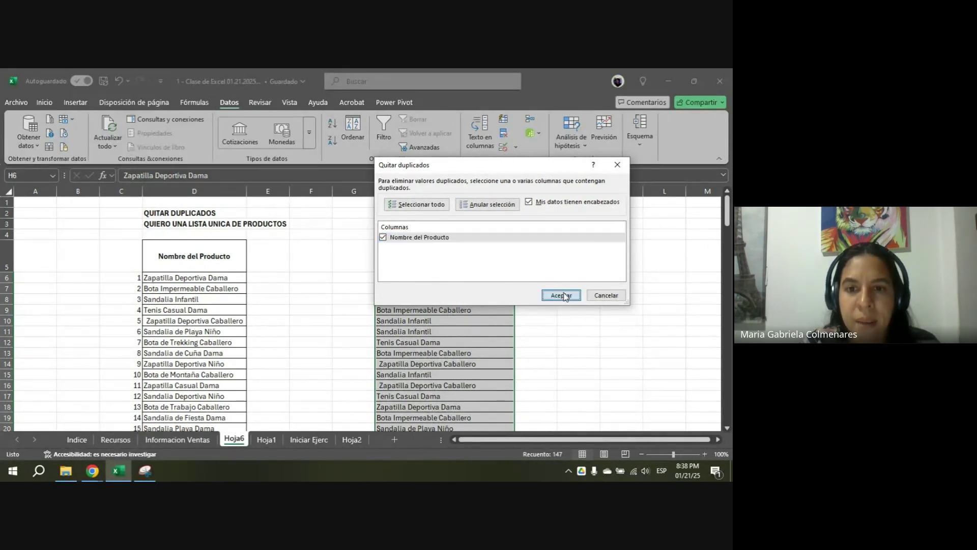
{"action": "left_click", "coordinate": [388, 298]}
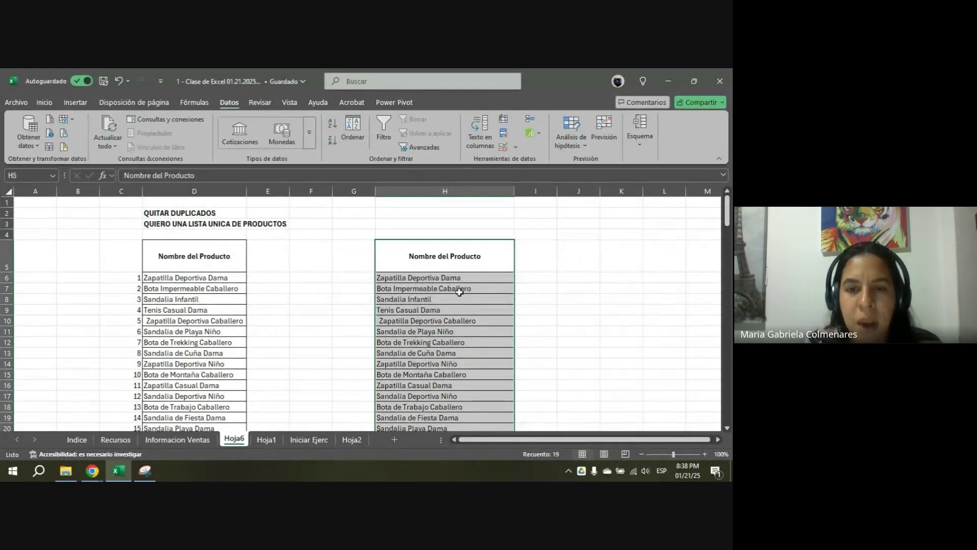
{"action": "scroll", "coordinate": [463, 293], "scroll_direction": "down", "scroll_amount": 4}
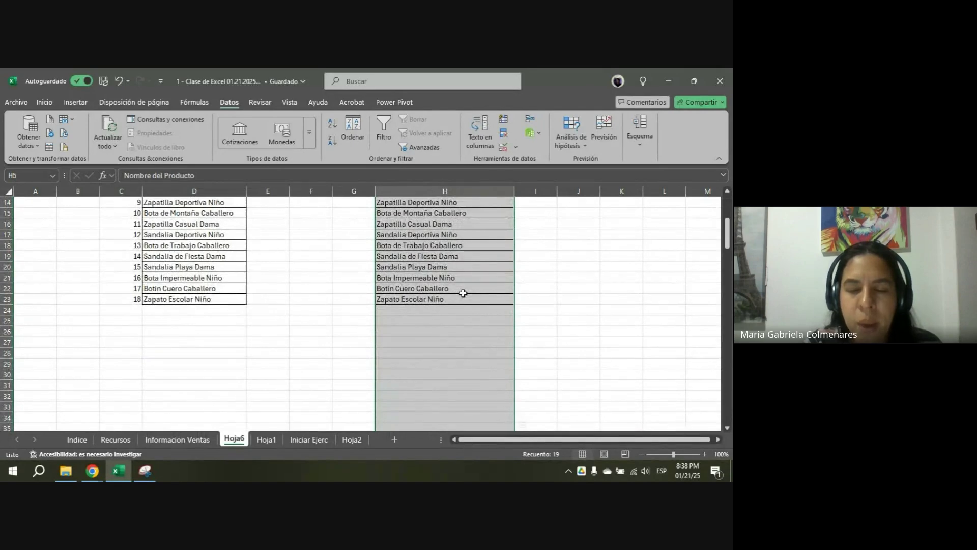
{"action": "scroll", "coordinate": [463, 293], "scroll_direction": "up", "scroll_amount": 4}
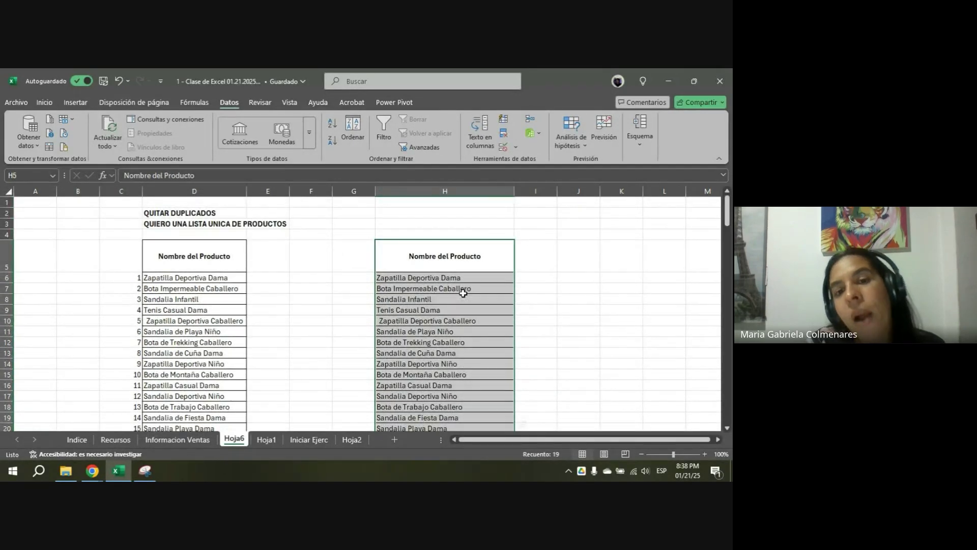
- Review the deduplicated product list in column H and narrow column G beside it
{"action": "scroll", "coordinate": [463, 293], "scroll_direction": "down", "scroll_amount": 2}
{"action": "left_click", "coordinate": [463, 291]}
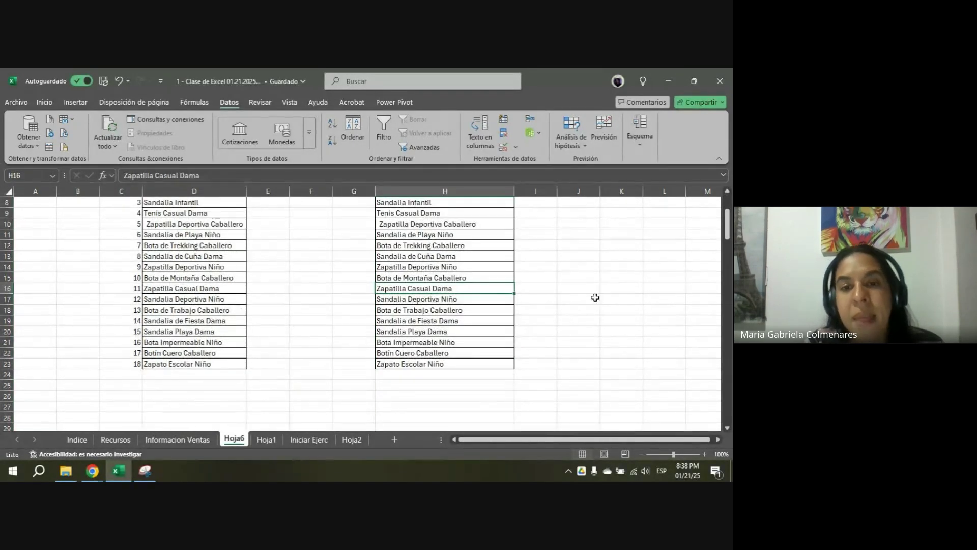
{"action": "scroll", "coordinate": [667, 266], "scroll_direction": "up", "scroll_amount": 1}
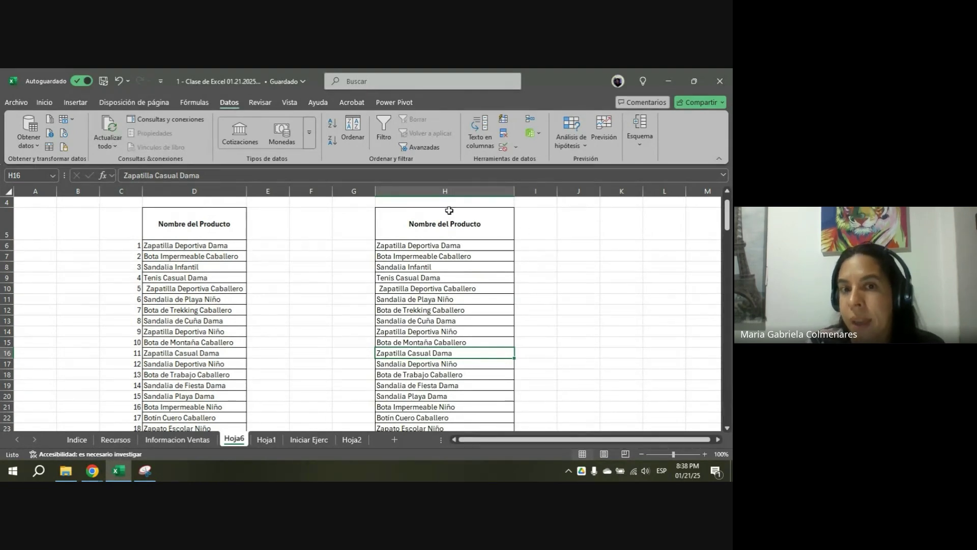
{"action": "left_click_drag", "start_coordinate": [376, 191], "coordinate": [364, 192]}
- Number the products in column H by entering 1 in G6 and 2 in G7 and filling the series down to G23
{"action": "left_click", "coordinate": [353, 246]}
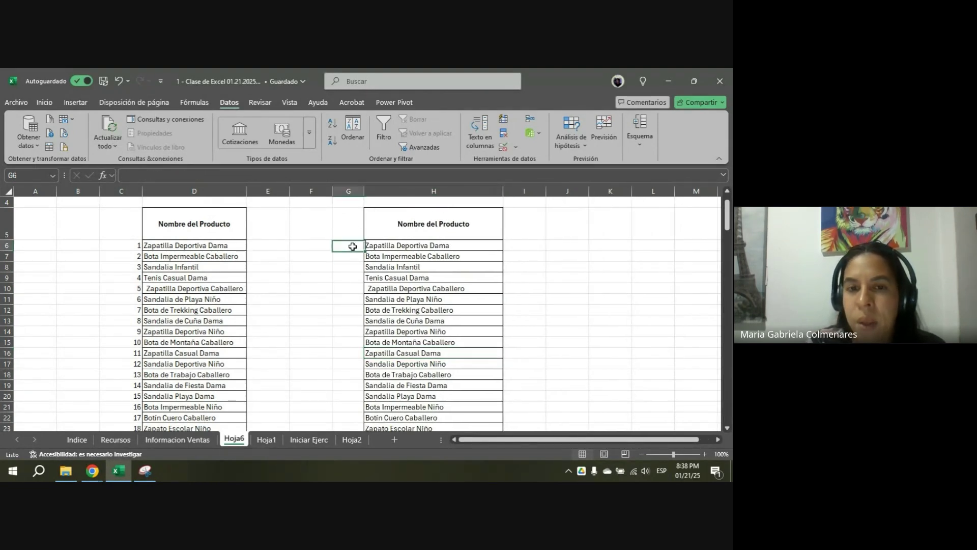
{"action": "type", "text": "1"}
{"action": "key", "text": "Return"}
{"action": "type", "text": "2"}
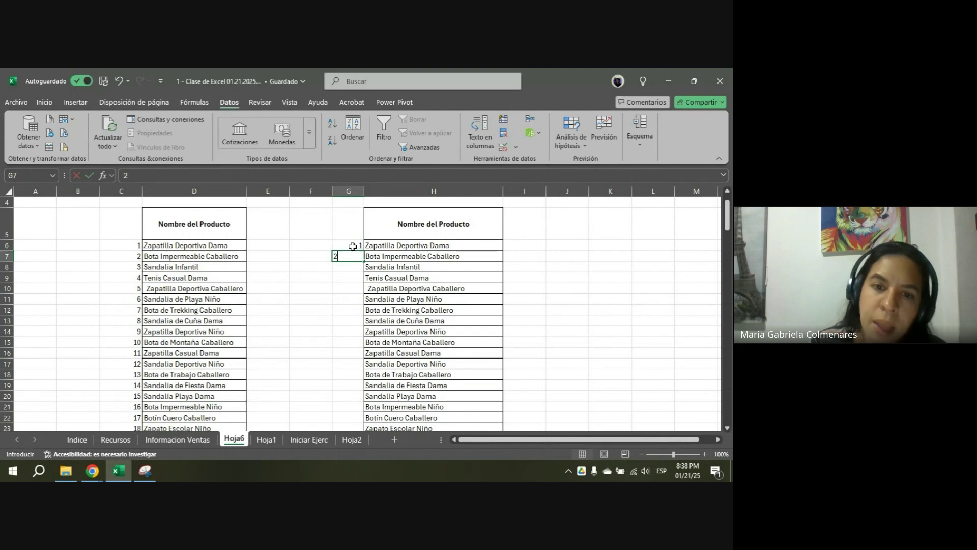
{"action": "key", "text": "Return"}
{"action": "left_click_drag", "start_coordinate": [352, 246], "coordinate": [351, 255]}
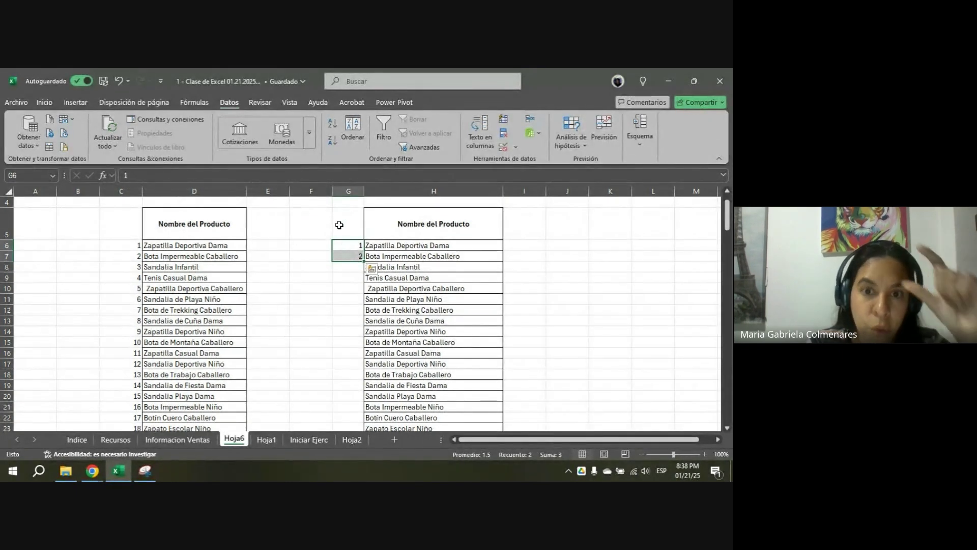
{"action": "double_click", "coordinate": [364, 261]}
{"action": "scroll", "coordinate": [485, 249], "scroll_direction": "down", "scroll_amount": 2}
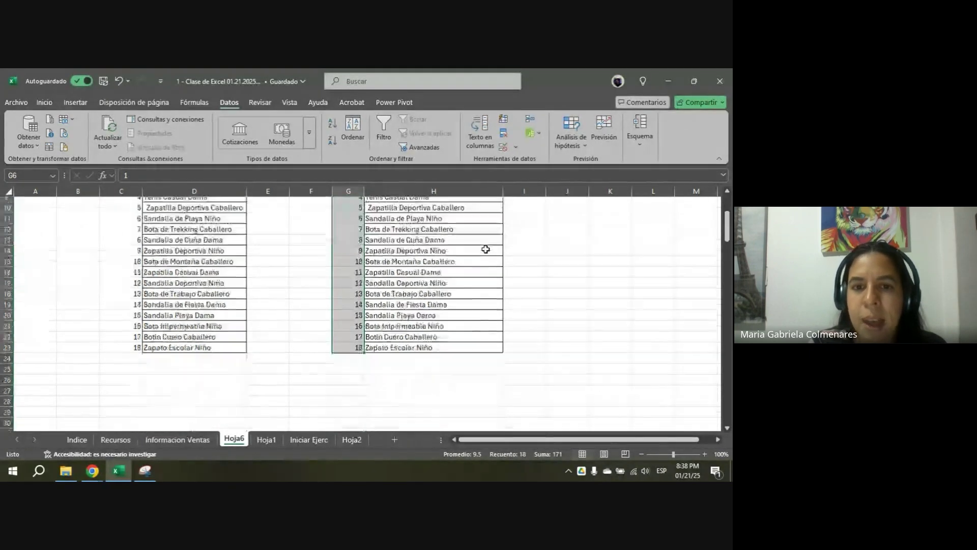
- Review the numbered unique product list in H6:H23 and the QUITAR DUPLICADOS heading and task text in D2:D3
{"action": "left_click_drag", "start_coordinate": [350, 299], "coordinate": [436, 384]}
{"action": "scroll", "coordinate": [426, 259], "scroll_direction": "up", "scroll_amount": 4}
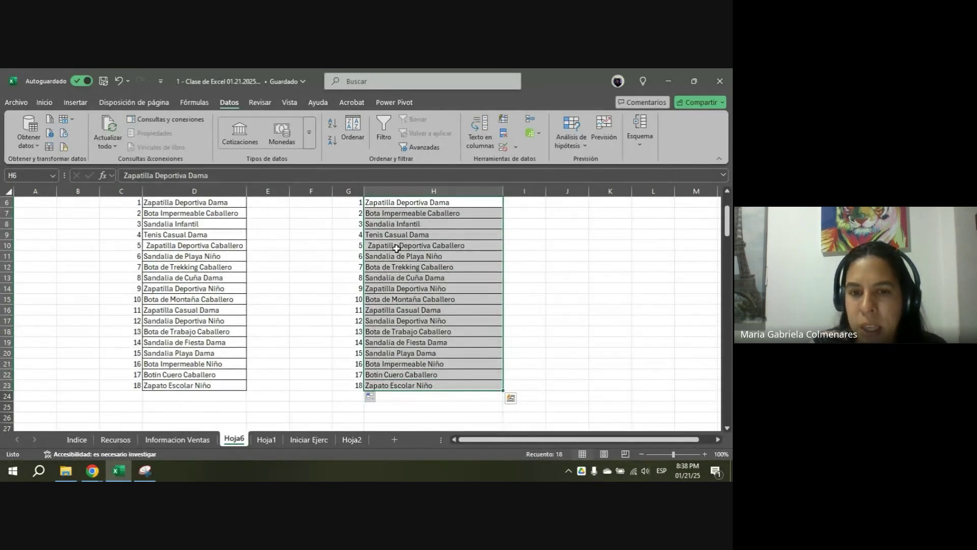
{"action": "scroll", "coordinate": [397, 249], "scroll_direction": "up", "scroll_amount": 2}
{"action": "left_click_drag", "start_coordinate": [403, 224], "coordinate": [404, 228]}
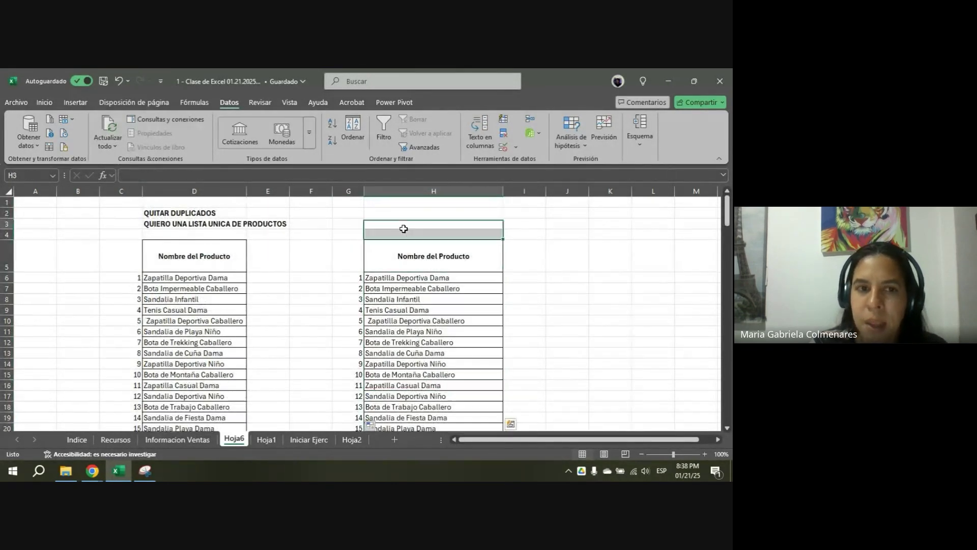
{"action": "left_click", "coordinate": [200, 213]}
{"action": "left_click", "coordinate": [214, 225]}
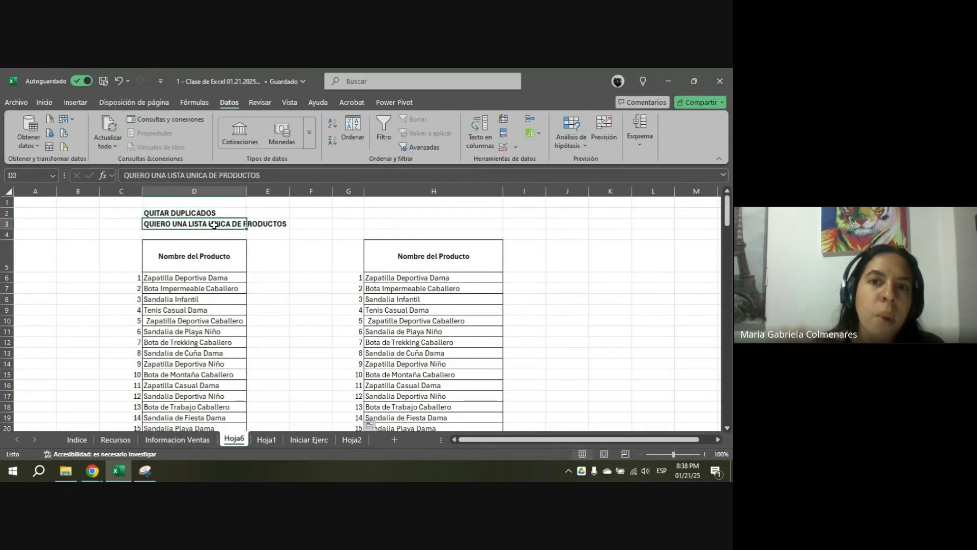
{"action": "key", "text": "Up"}
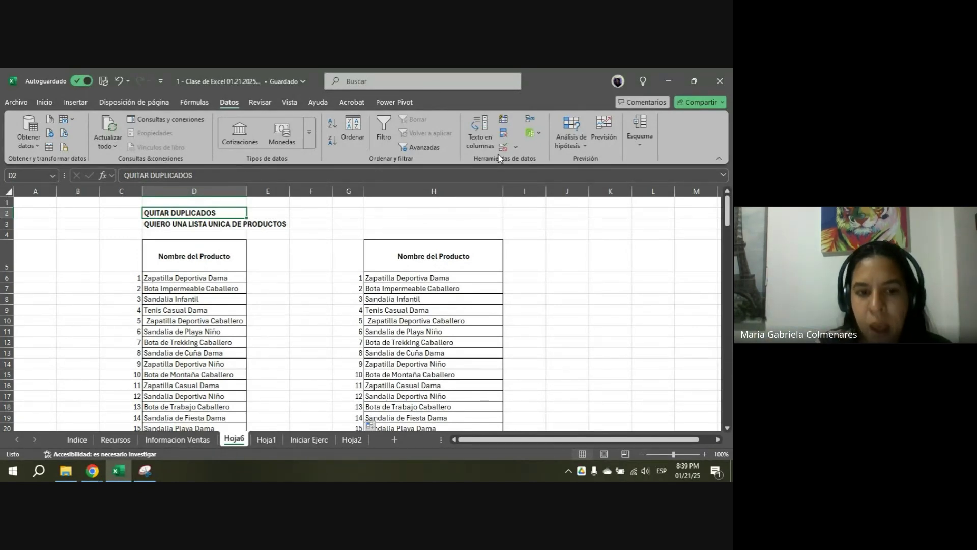
- Go to the Informacion Ventas sheet and review the sales table from its first rows
{"action": "left_click", "coordinate": [177, 439]}
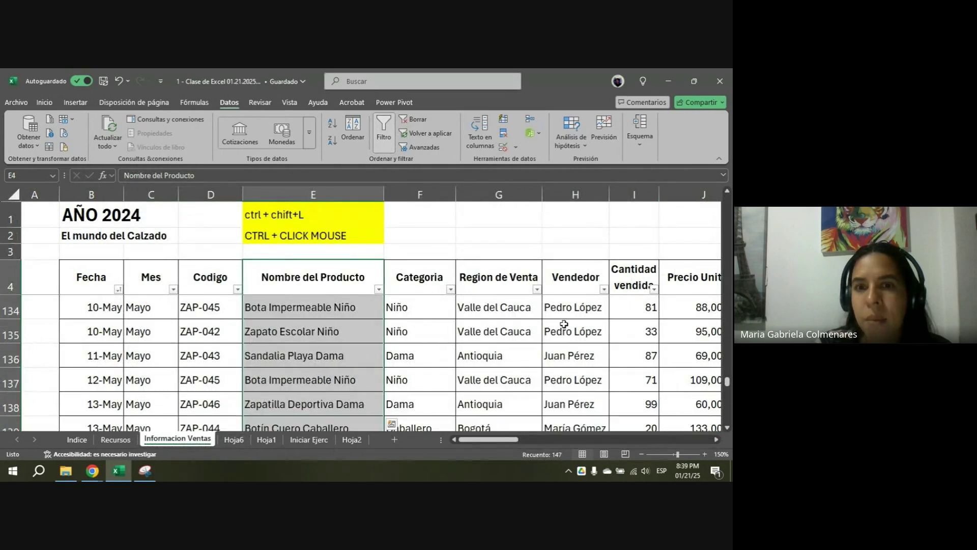
{"action": "scroll", "coordinate": [564, 324], "scroll_direction": "up", "scroll_amount": 20}
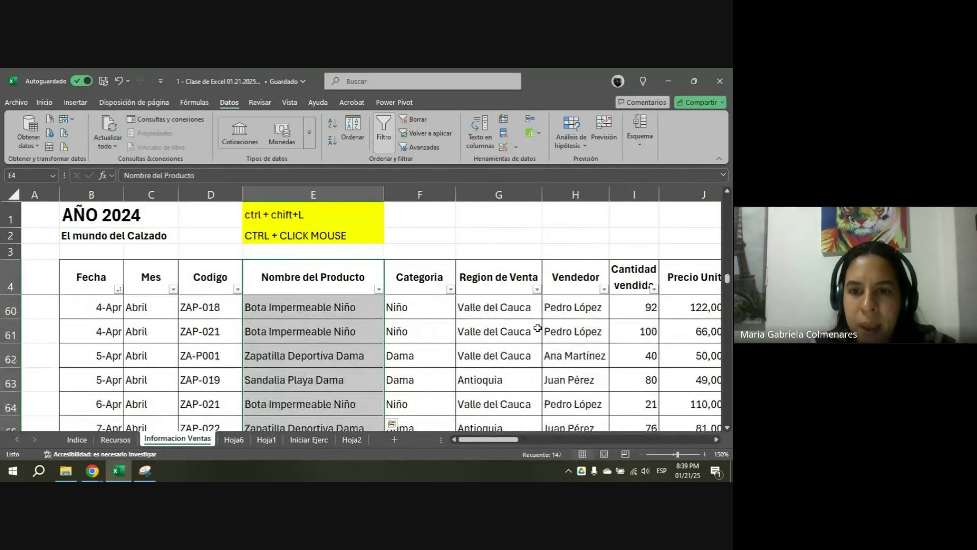
{"action": "scroll", "coordinate": [538, 328], "scroll_direction": "up", "scroll_amount": 18}
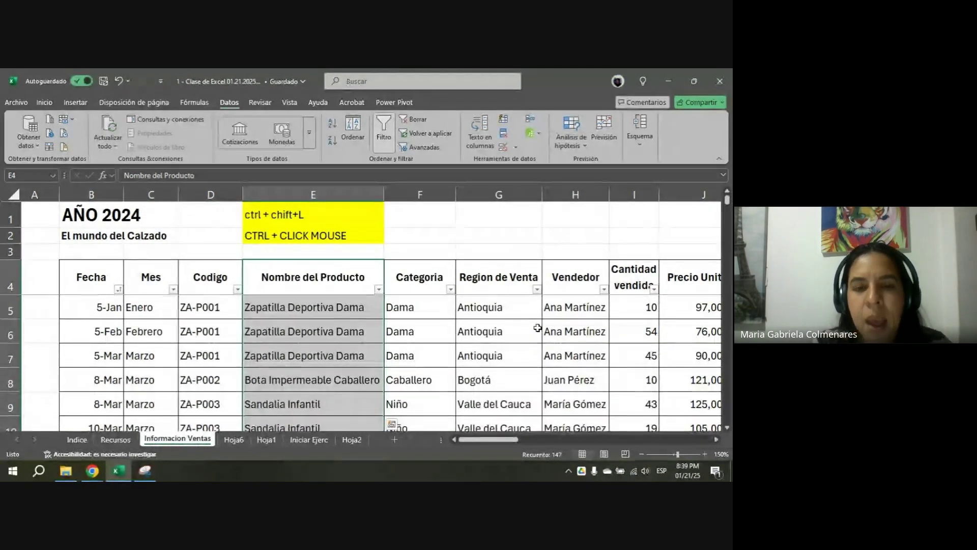
{"action": "left_click", "coordinate": [487, 327]}
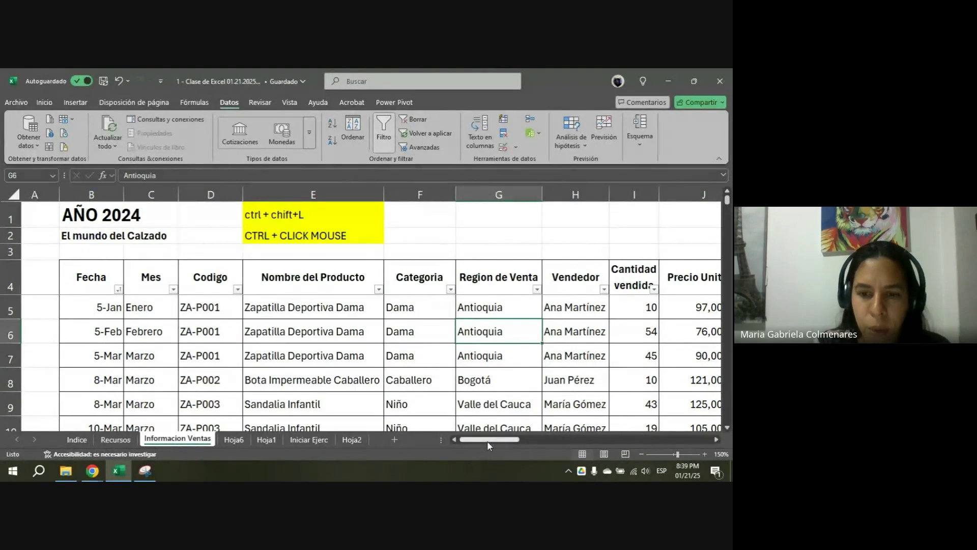
{"action": "scroll", "coordinate": [487, 441], "scroll_direction": "left", "scroll_amount": 1}
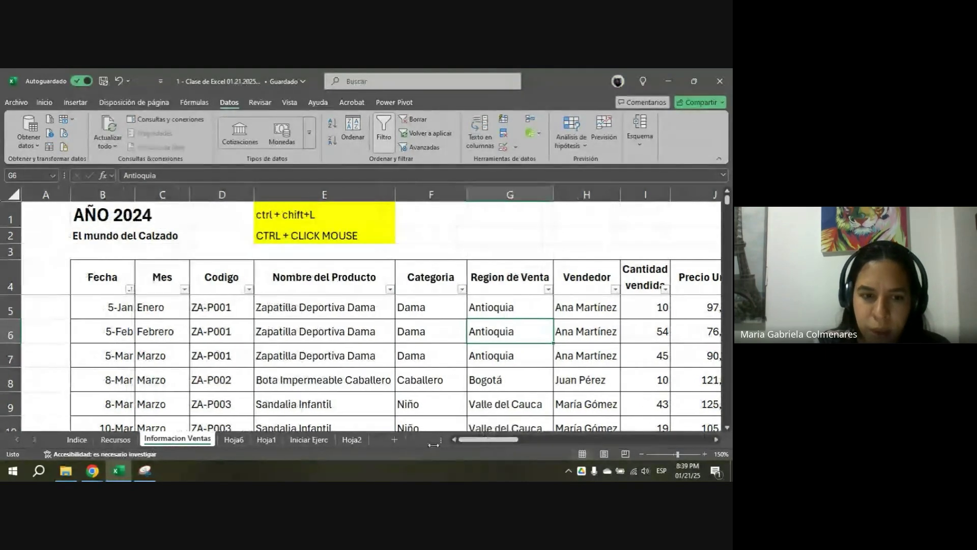
- Examine the Indice objectives on best-selling products, sales by region and seller performance alongside the Informacion Ventas table
{"action": "left_click", "coordinate": [77, 439]}
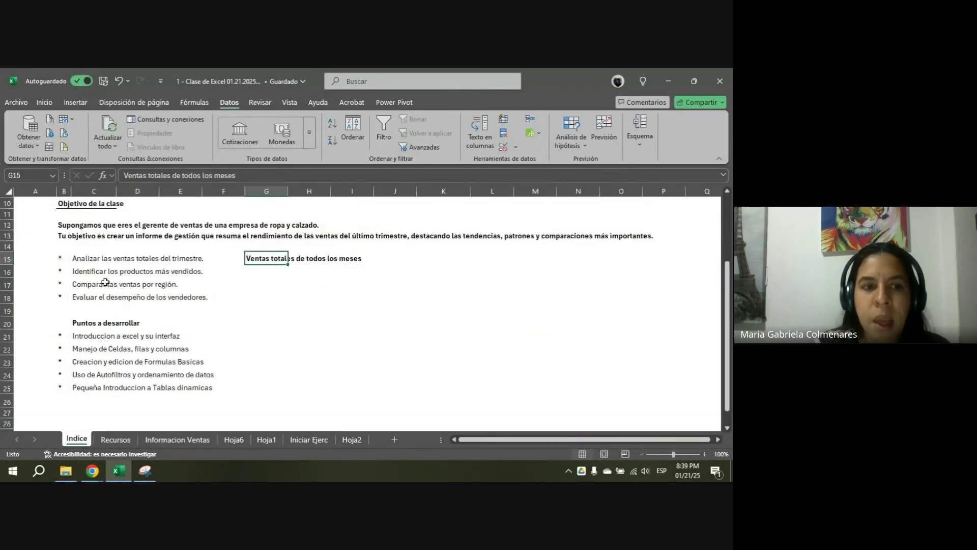
{"action": "left_click_drag", "start_coordinate": [82, 275], "coordinate": [255, 274]}
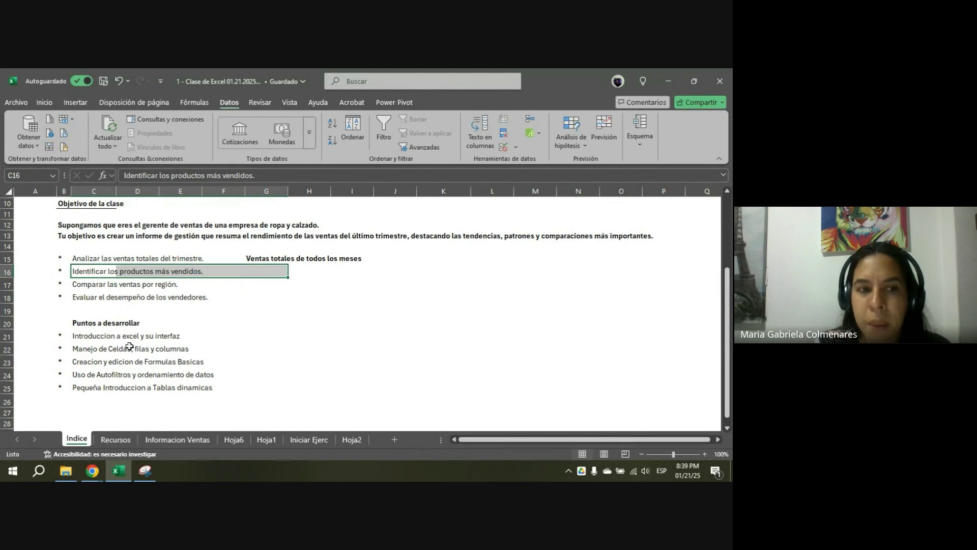
{"action": "left_click_drag", "start_coordinate": [91, 287], "coordinate": [350, 284]}
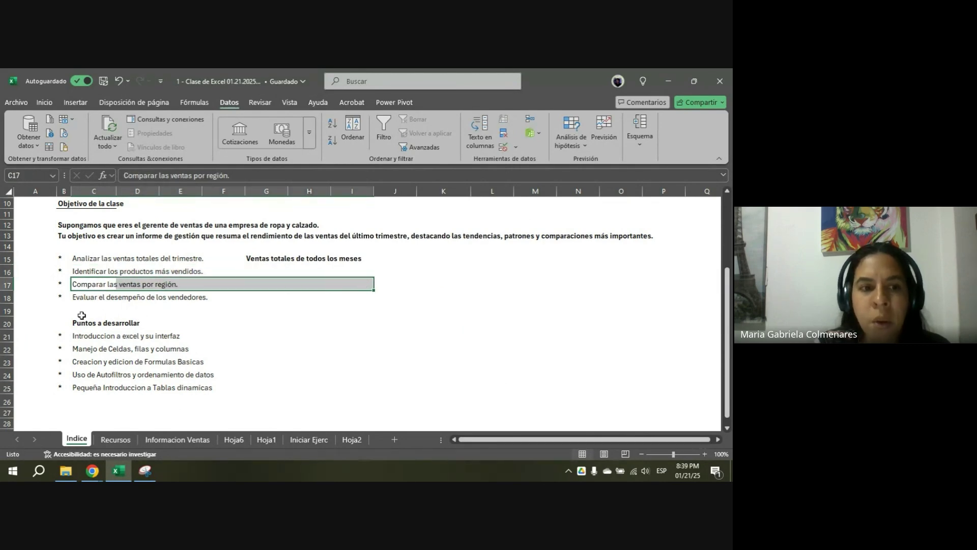
{"action": "left_click_drag", "start_coordinate": [87, 299], "coordinate": [397, 300]}
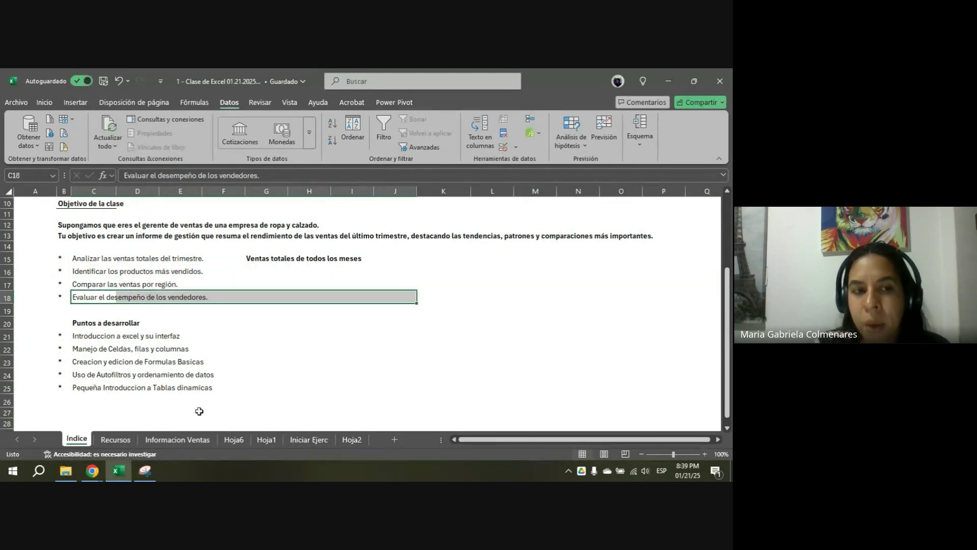
{"action": "left_click", "coordinate": [197, 439]}
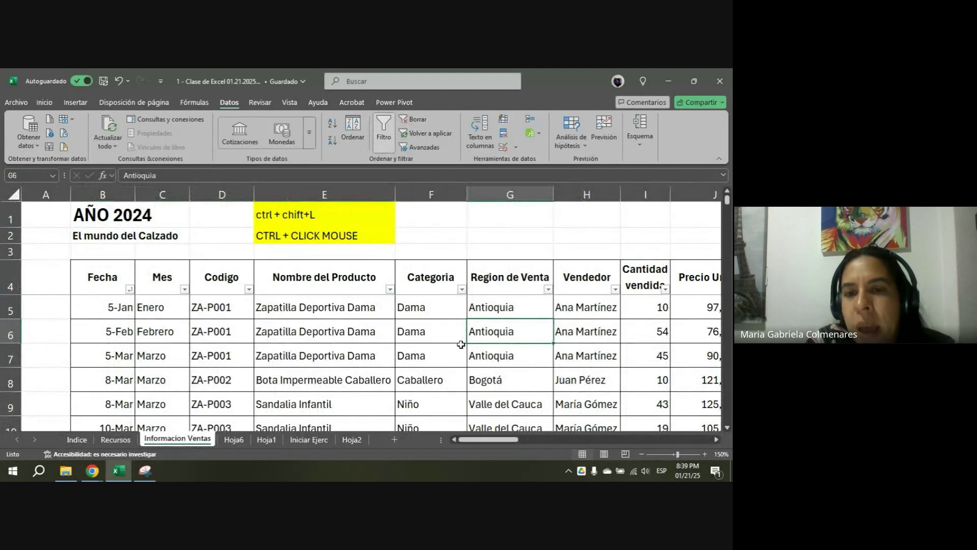
{"action": "left_click", "coordinate": [368, 355]}
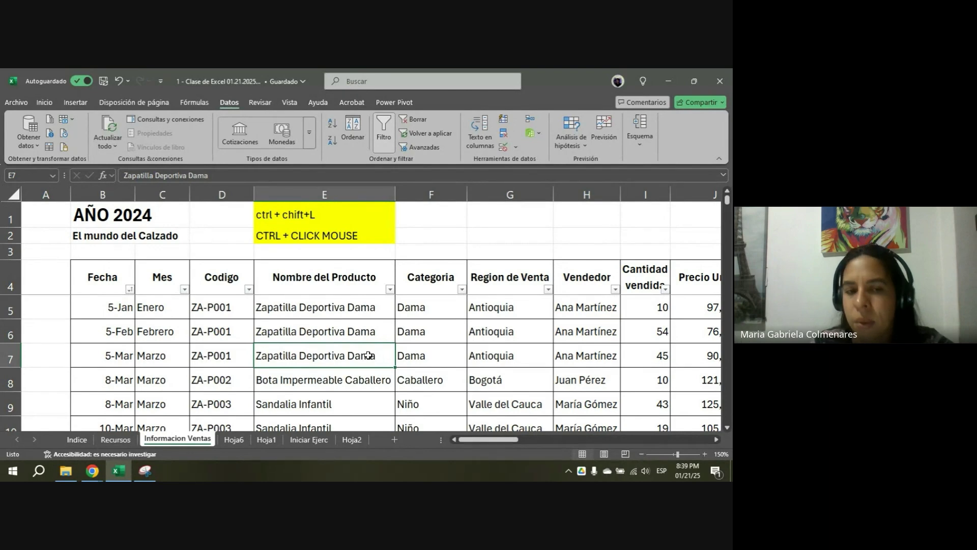
{"action": "left_click", "coordinate": [77, 439]}
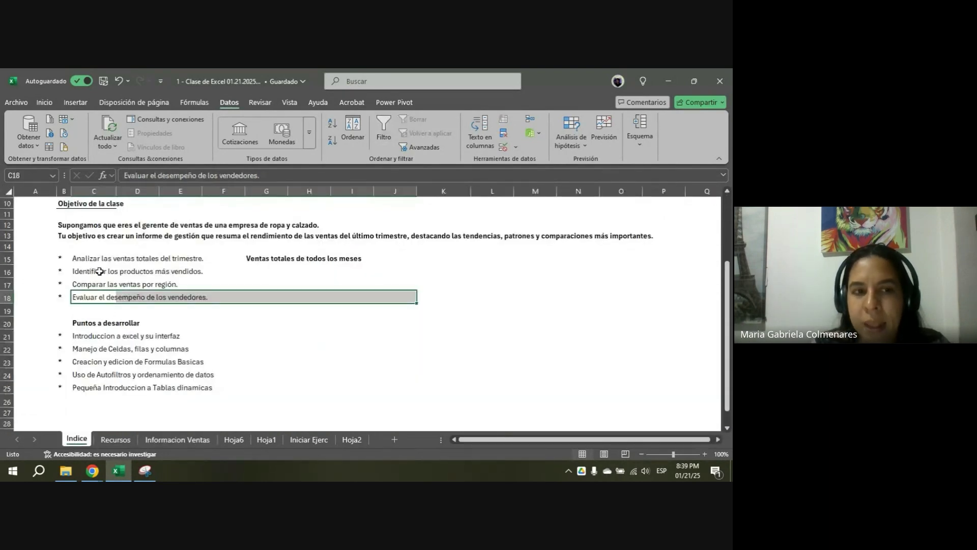
- Select the full sales table on Informacion Ventas from the Fecha header in B4 to K150
{"action": "left_click", "coordinate": [200, 441]}
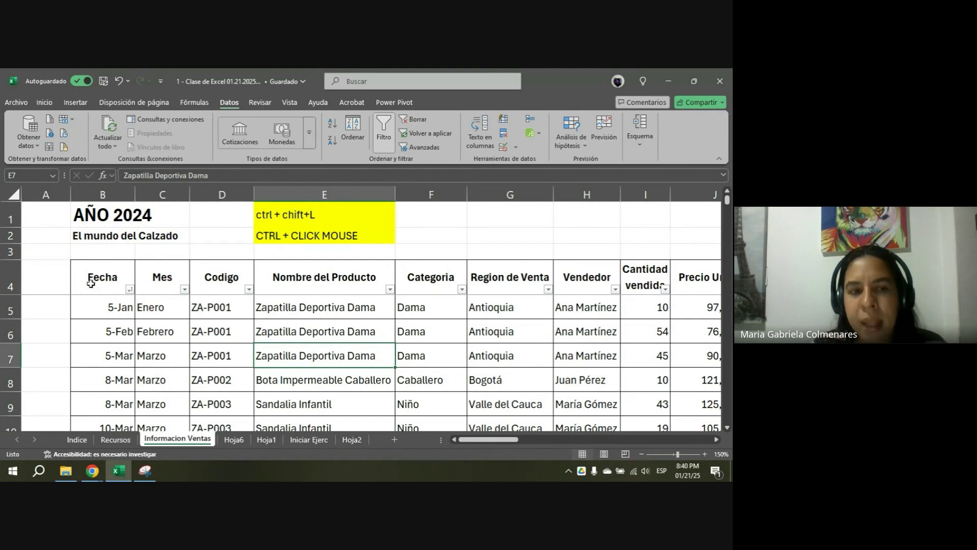
{"action": "left_click_drag", "start_coordinate": [90, 284], "coordinate": [605, 398]}
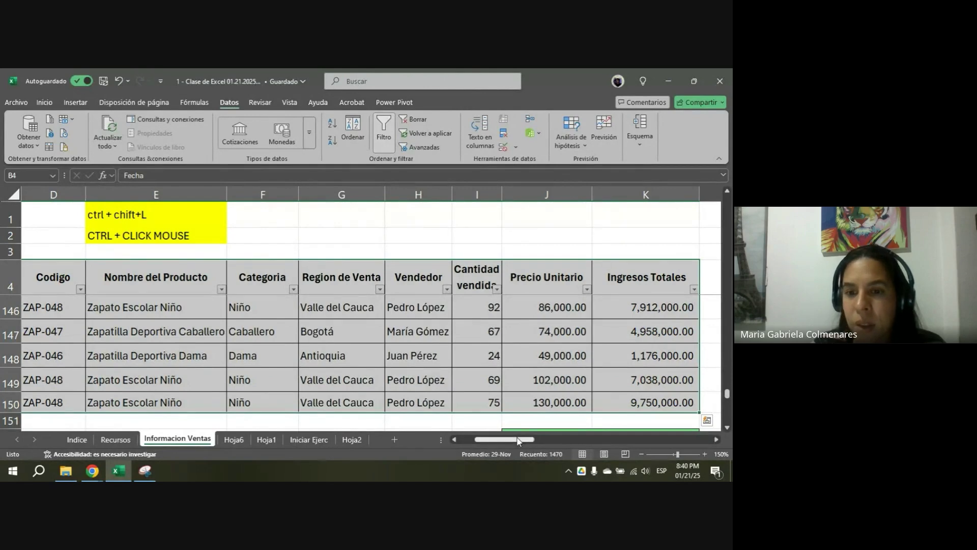
{"action": "scroll", "coordinate": [356, 387], "scroll_direction": "left", "scroll_amount": 3}
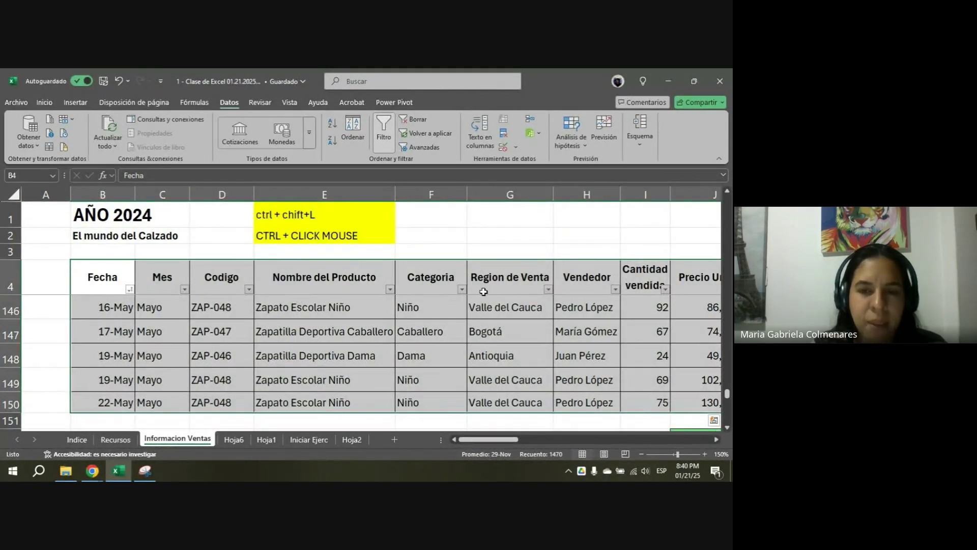
{"action": "scroll", "coordinate": [342, 383], "scroll_direction": "up", "scroll_amount": 2}
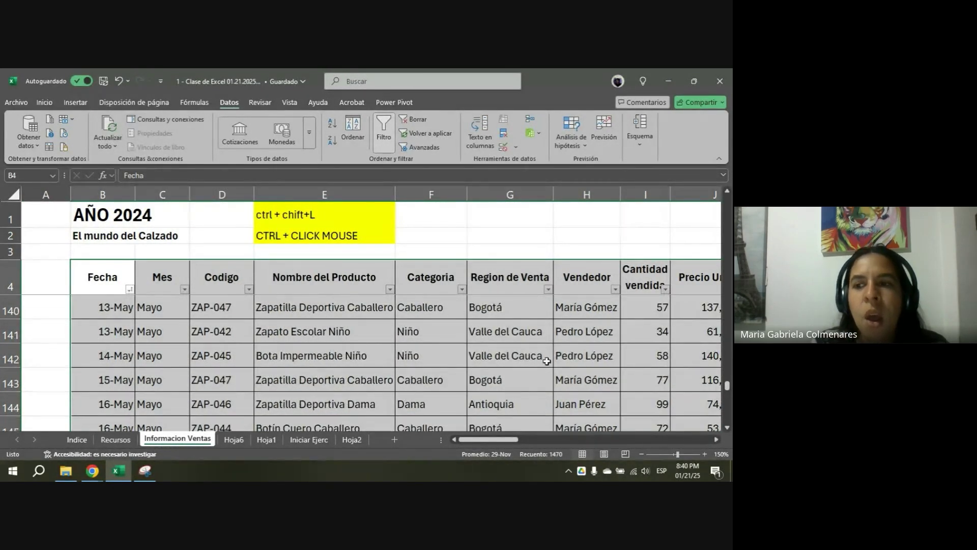
{"action": "scroll", "coordinate": [546, 361], "scroll_direction": "up", "scroll_amount": 20}
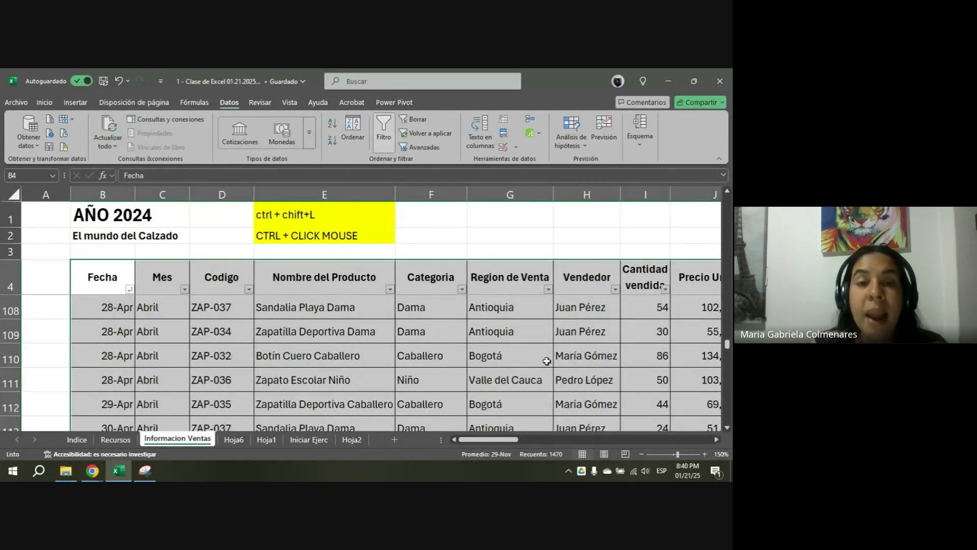
- Select the entire sales table from cell F56 within it, and reselect it manually starting from the Fecha header in B4
{"action": "left_click", "coordinate": [425, 360]}
{"action": "key", "text": "ctrl+a"}
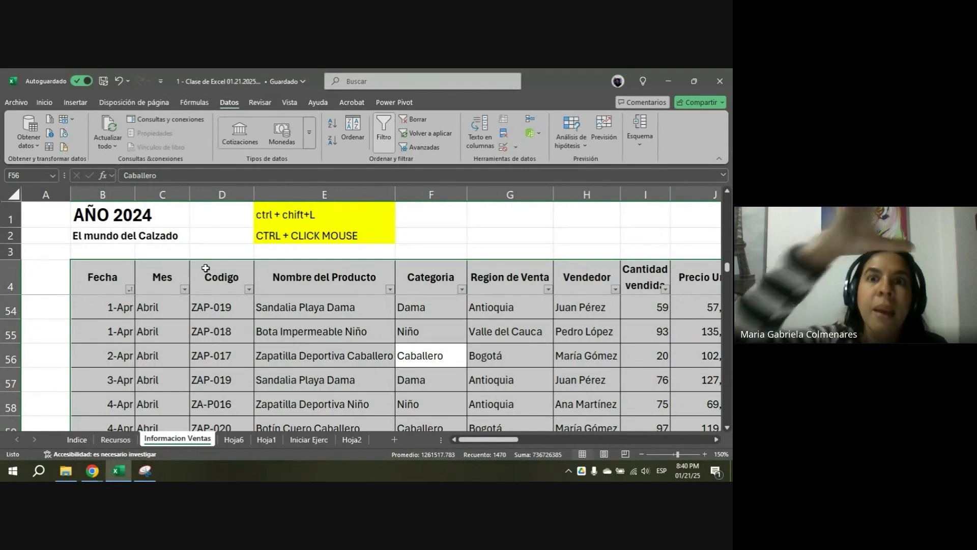
{"action": "left_click", "coordinate": [205, 233]}
{"action": "left_click_drag", "start_coordinate": [102, 276], "coordinate": [500, 440]}
{"action": "left_click", "coordinate": [522, 438]}
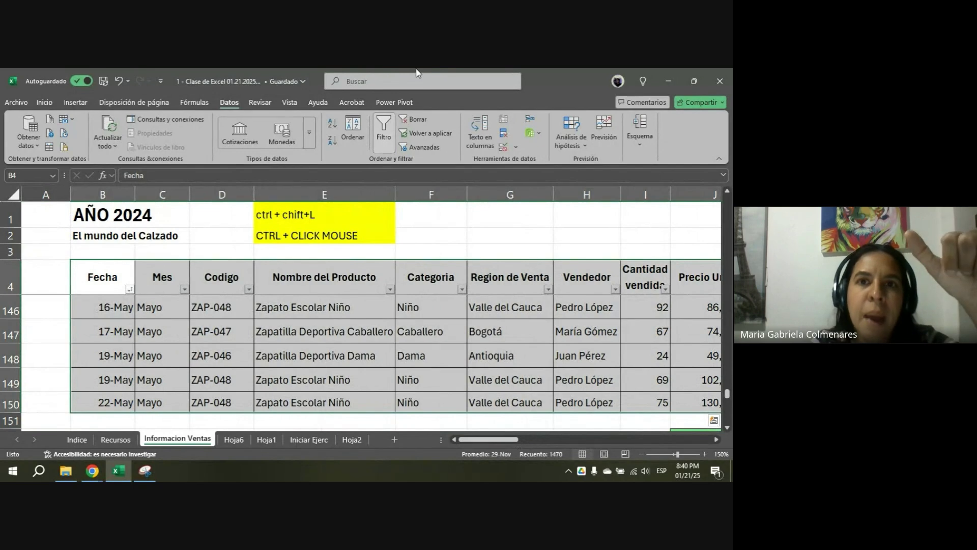
- Select the whole sales table and insert a pivot table from range 'Informacion Ventas'!$B$4:$K$150 on a new worksheet
{"action": "left_click", "coordinate": [431, 331]}
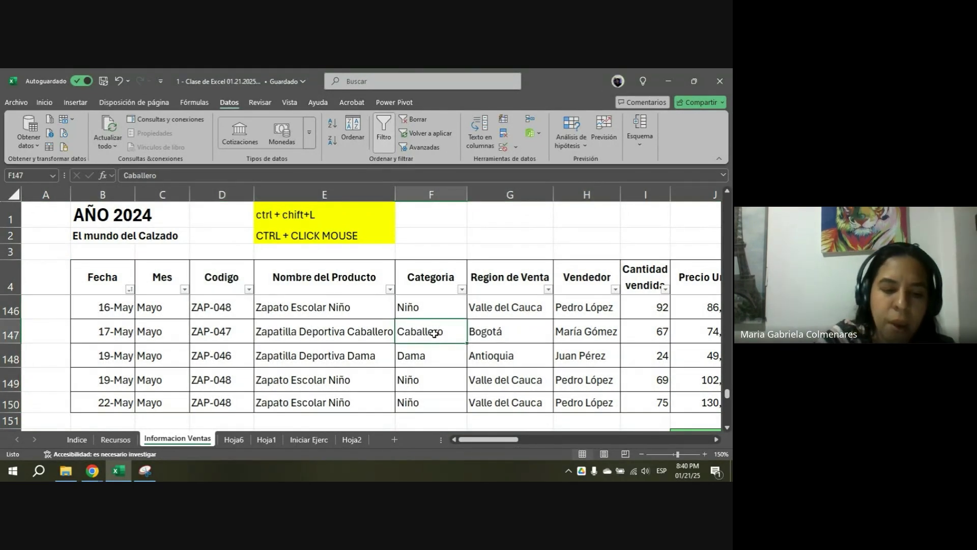
{"action": "key", "text": "ctrl+a"}
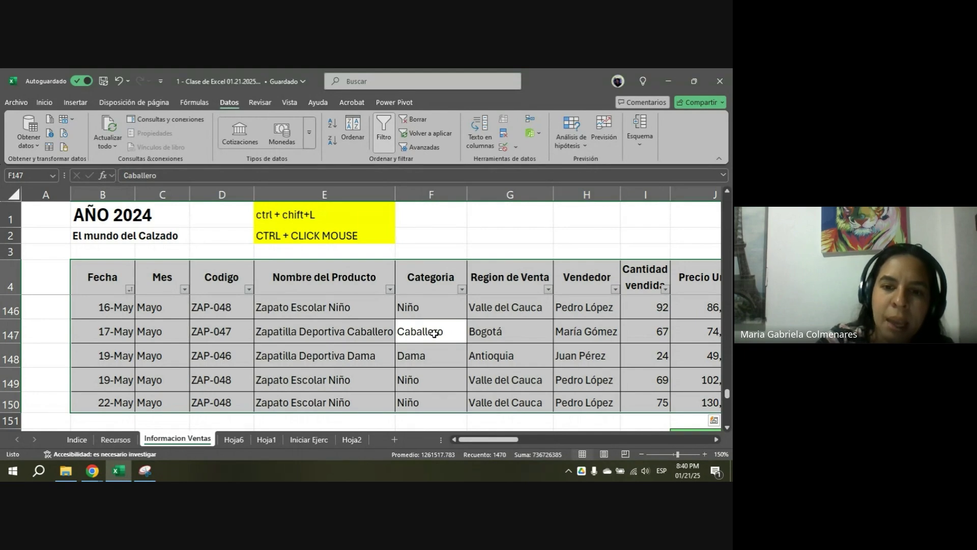
{"action": "mouse_move", "coordinate": [459, 438]}
{"action": "left_mouse_down"}
{"action": "mouse_move", "coordinate": [496, 439]}
{"action": "mouse_move", "coordinate": [459, 438]}
{"action": "left_mouse_up"}
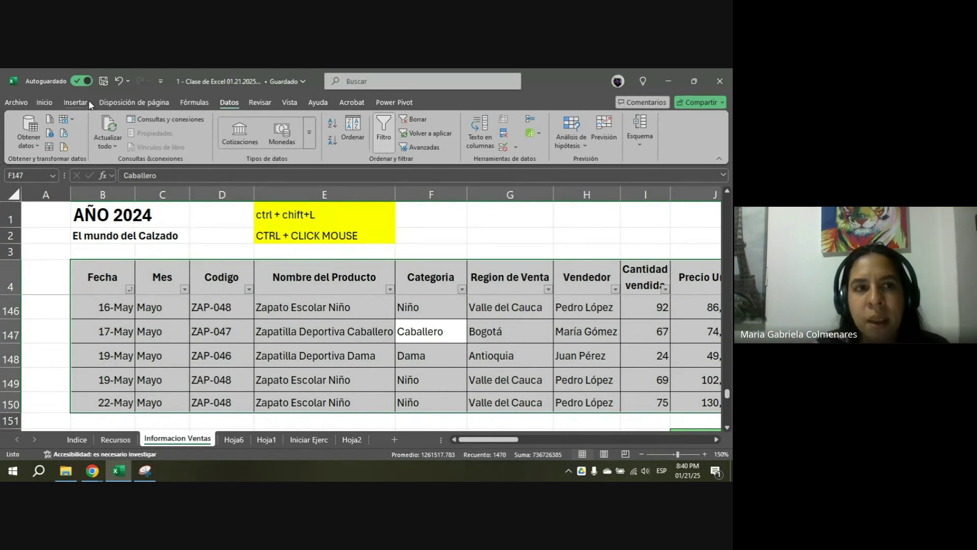
{"action": "left_click", "coordinate": [75, 102]}
{"action": "left_click", "coordinate": [29, 145]}
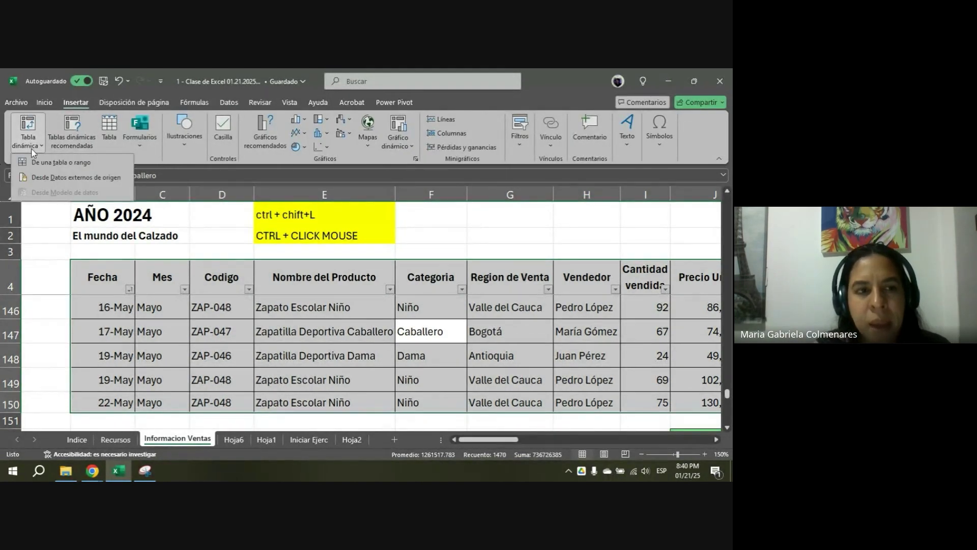
{"action": "left_click", "coordinate": [44, 163]}
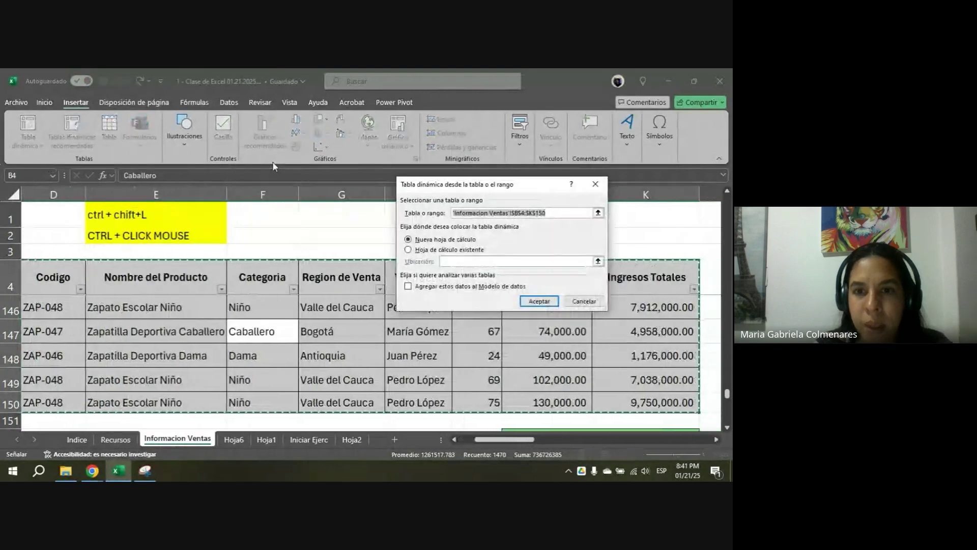
{"action": "left_click", "coordinate": [542, 301]}
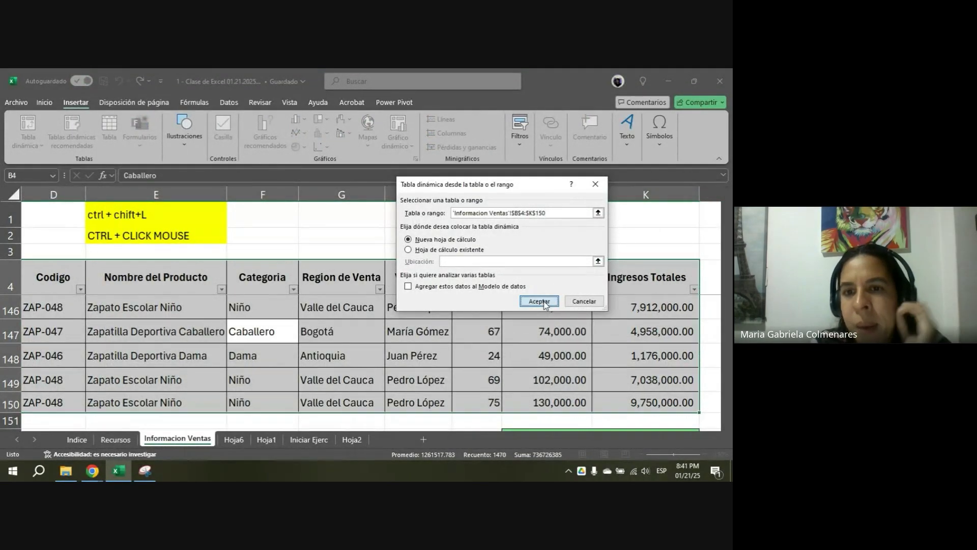
- Build the new pivot table on Hoja7 with Mes as rows and the sum of Ingresos Totales as values
{"action": "left_click_drag", "start_coordinate": [369, 263], "coordinate": [570, 130]}
{"action": "left_click_drag", "start_coordinate": [557, 267], "coordinate": [589, 391]}
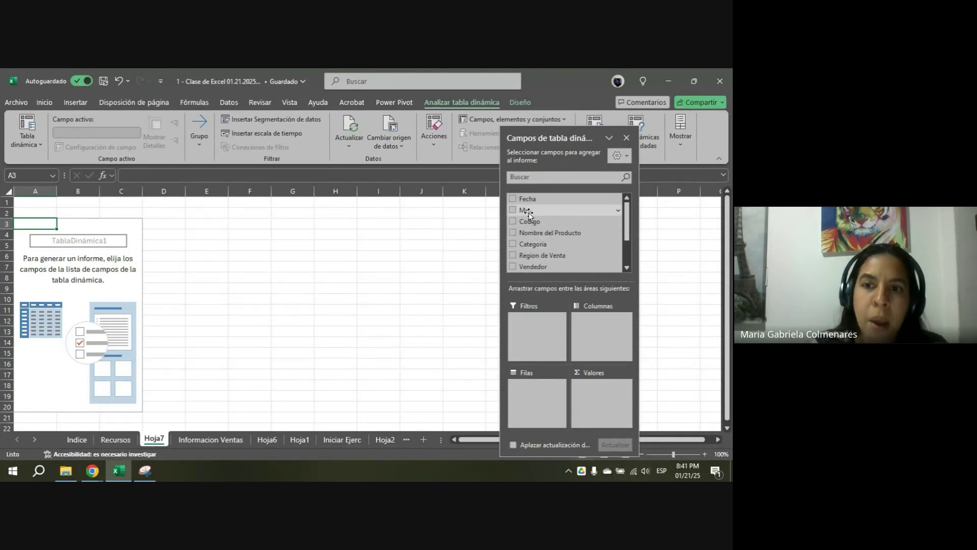
{"action": "left_click_drag", "start_coordinate": [528, 214], "coordinate": [552, 302]}
{"action": "left_click_drag", "start_coordinate": [548, 391], "coordinate": [547, 390]}
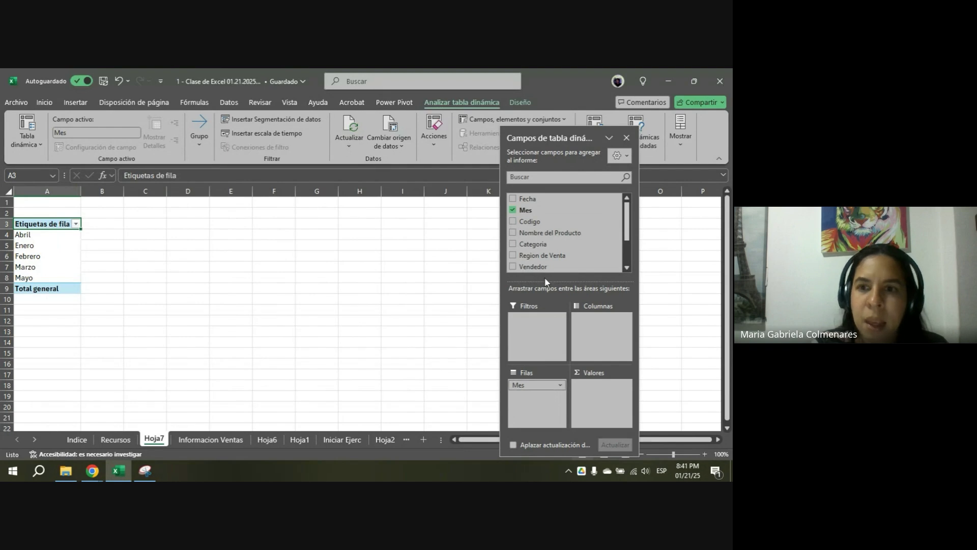
{"action": "scroll", "coordinate": [545, 255], "scroll_direction": "down", "scroll_amount": 2}
{"action": "left_click_drag", "start_coordinate": [543, 254], "coordinate": [601, 397]}
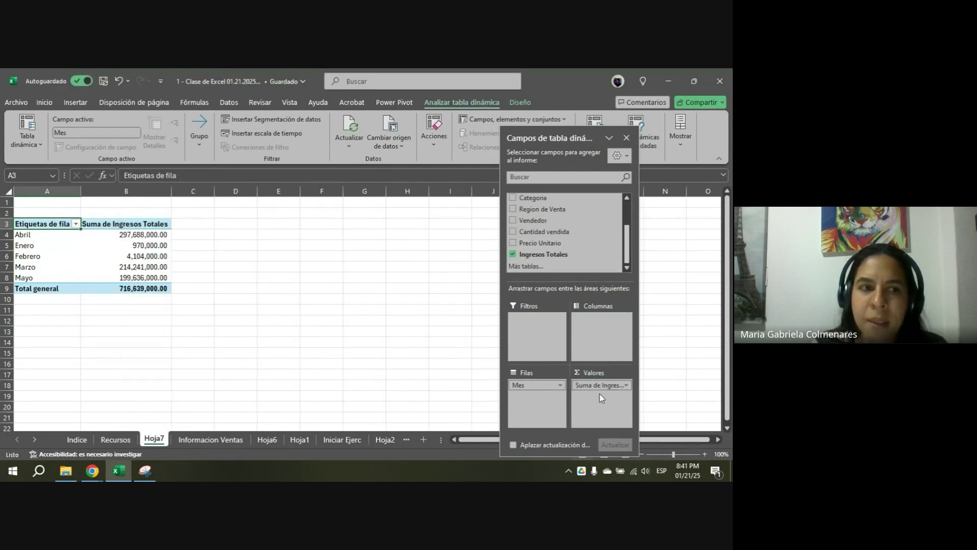
- Examine the monthly Ingresos Totales in the pivot table and compare them with the source data on Informacion Ventas
{"action": "left_click", "coordinate": [142, 254]}
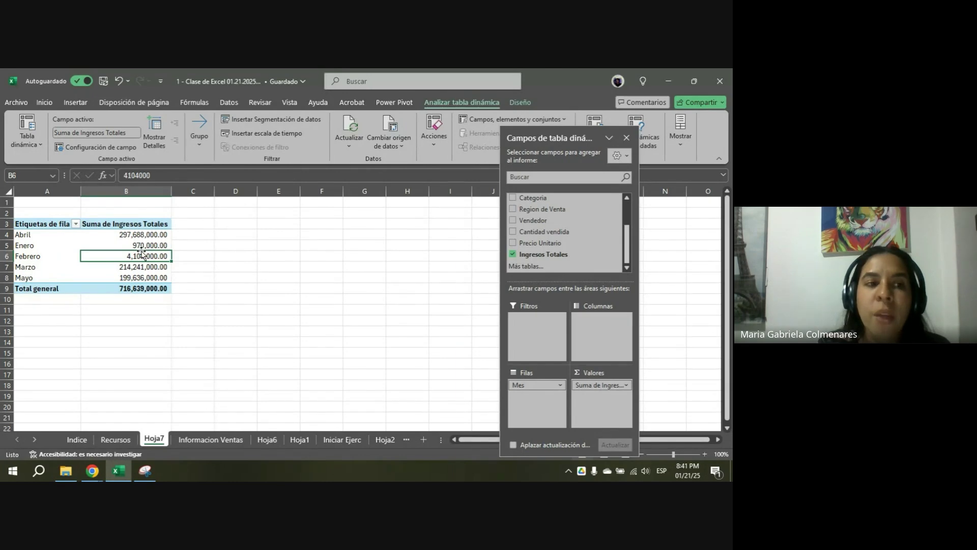
{"action": "left_click", "coordinate": [50, 247]}
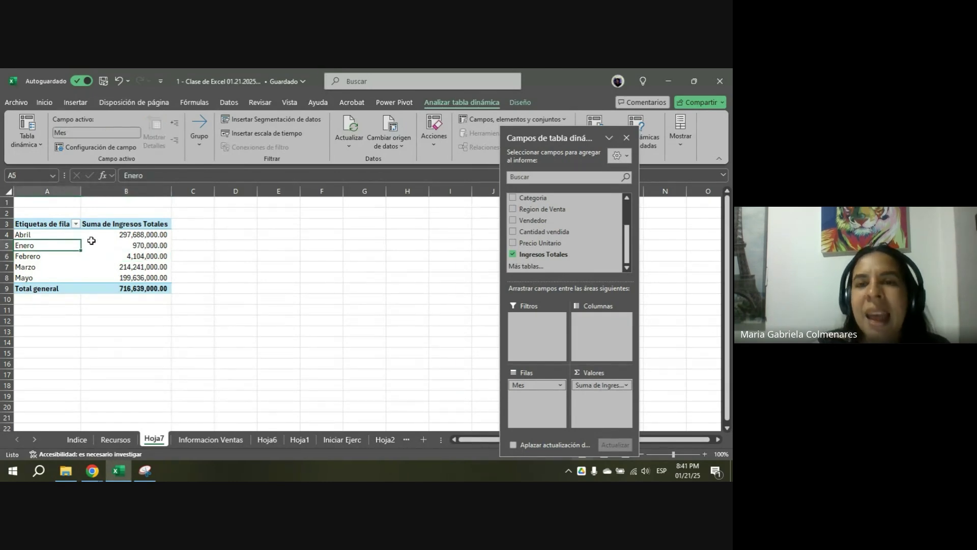
{"action": "left_click_drag", "start_coordinate": [128, 236], "coordinate": [138, 287]}
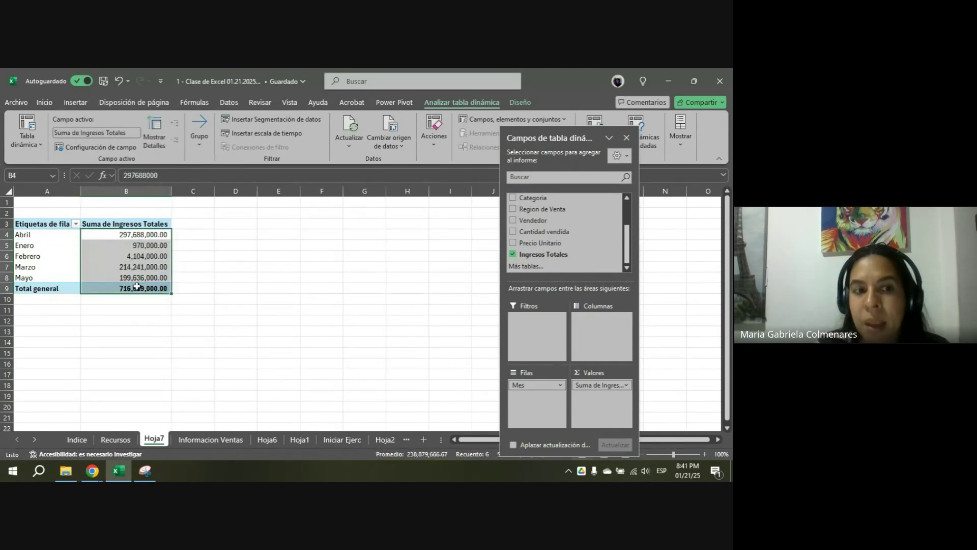
{"action": "left_click", "coordinate": [208, 440]}
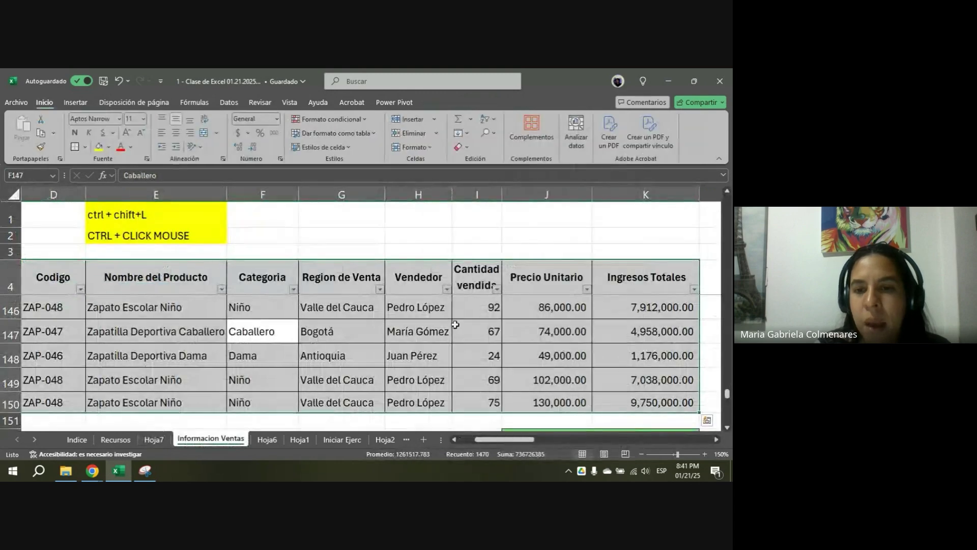
{"action": "left_click_drag", "start_coordinate": [511, 441], "coordinate": [413, 441]}
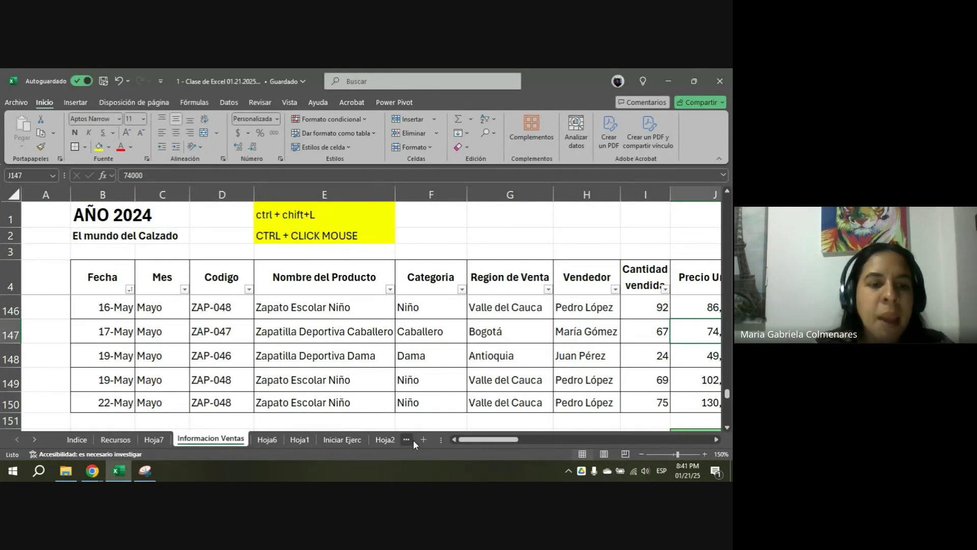
{"action": "left_click", "coordinate": [154, 439]}
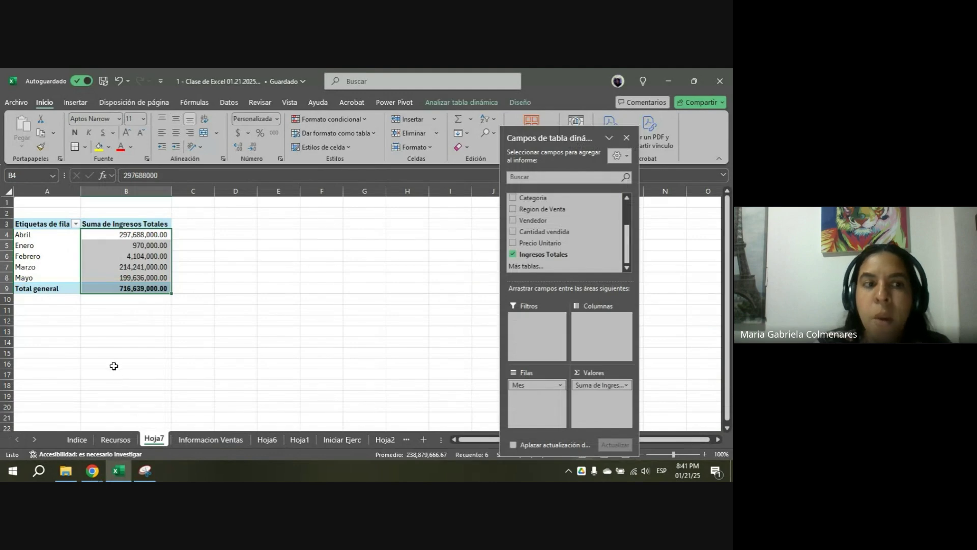
{"action": "left_click_drag", "start_coordinate": [147, 256], "coordinate": [147, 267]}
{"action": "left_click", "coordinate": [147, 257]}
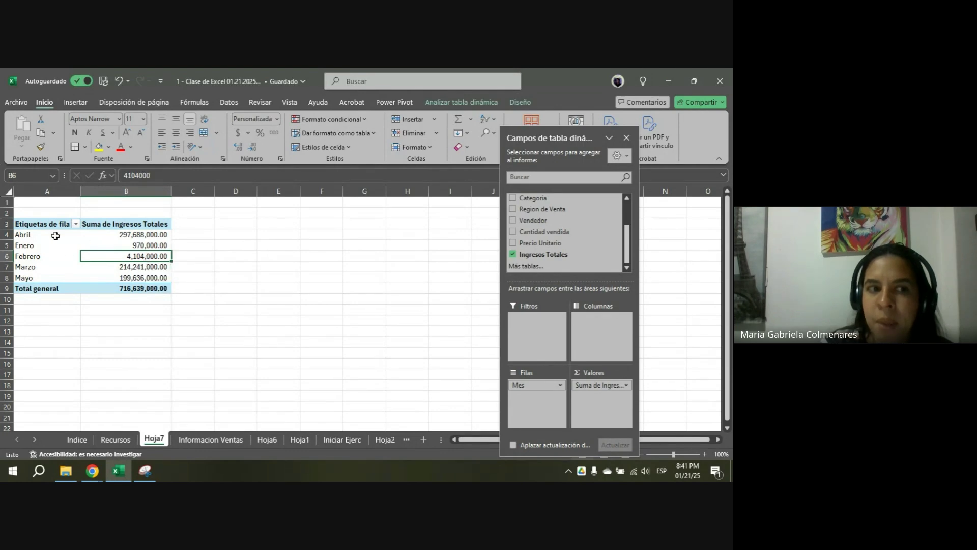
- Copy the whole monthly pivot table and paste the duplicate at A12 on Hoja7
{"action": "left_click_drag", "start_coordinate": [55, 225], "coordinate": [140, 290]}
{"action": "key", "text": "ctrl+c"}
{"action": "left_click", "coordinate": [62, 321]}
{"action": "key", "text": "ctrl+v"}
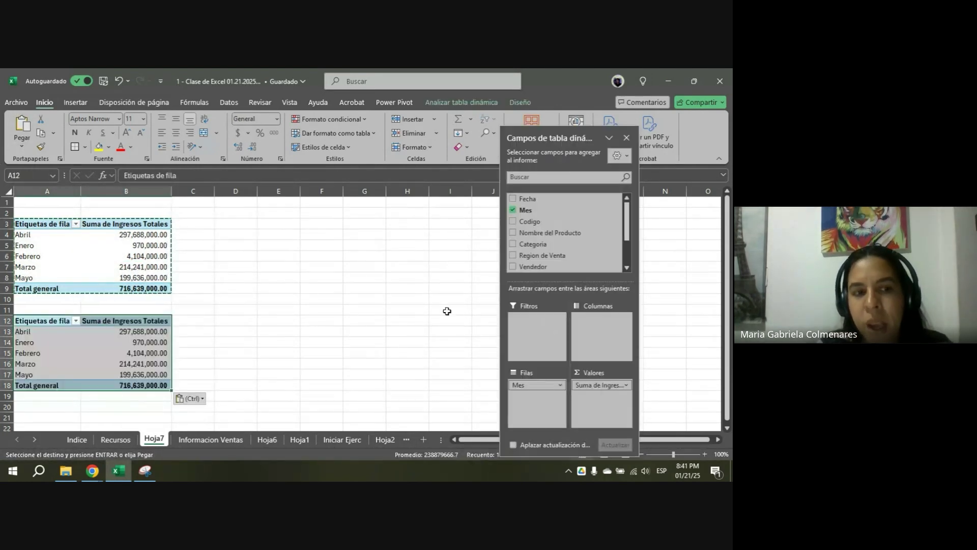
- Replace the Mes row field with Vendedor in the duplicated pivot table at A12
{"action": "left_click", "coordinate": [550, 387]}
{"action": "left_click", "coordinate": [553, 359]}
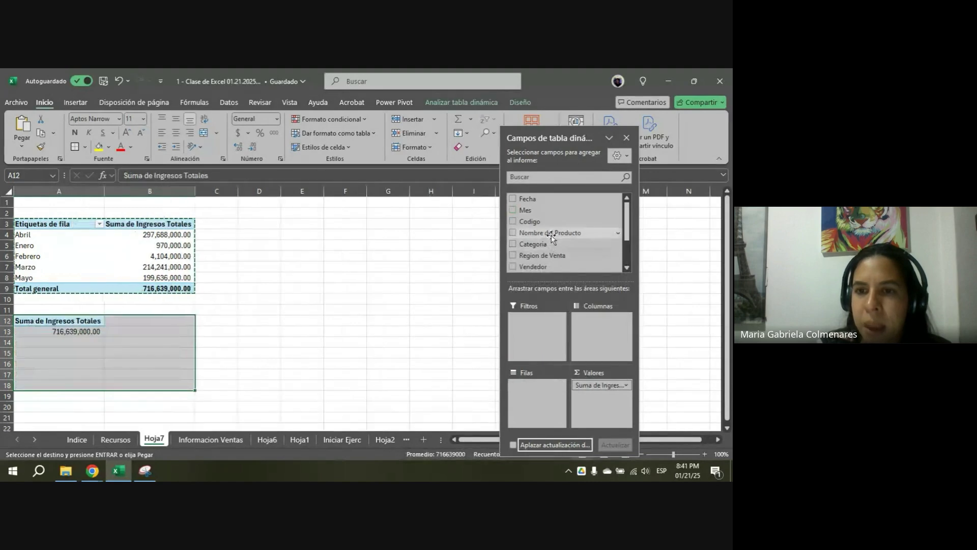
{"action": "scroll", "coordinate": [549, 255], "scroll_direction": "down", "scroll_amount": 2}
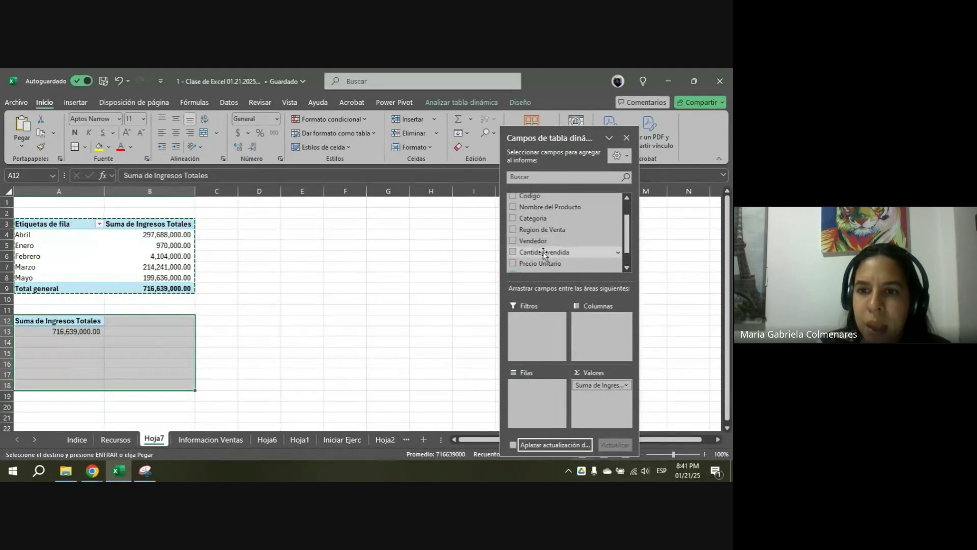
{"action": "left_click_drag", "start_coordinate": [534, 241], "coordinate": [538, 389]}
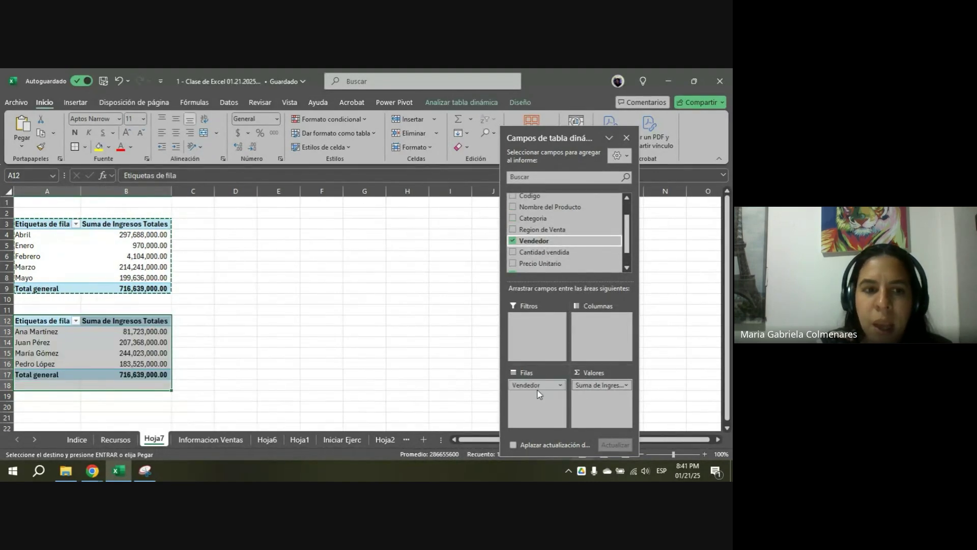
- Sort the seller pivot table by Suma de Ingresos Totales from largest to smallest
{"action": "left_click", "coordinate": [148, 374]}
{"action": "left_click", "coordinate": [147, 353]}
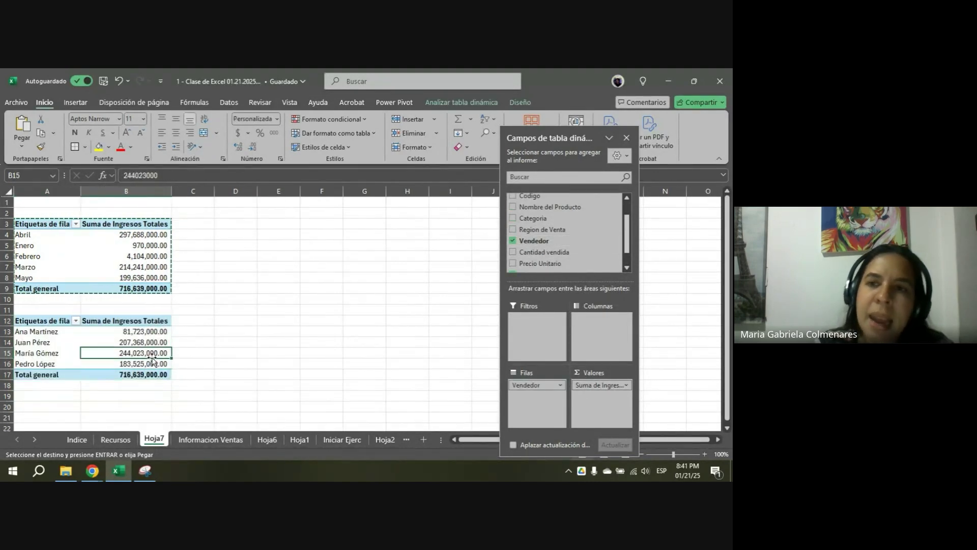
{"action": "left_click", "coordinate": [487, 118]}
{"action": "left_click", "coordinate": [509, 149]}
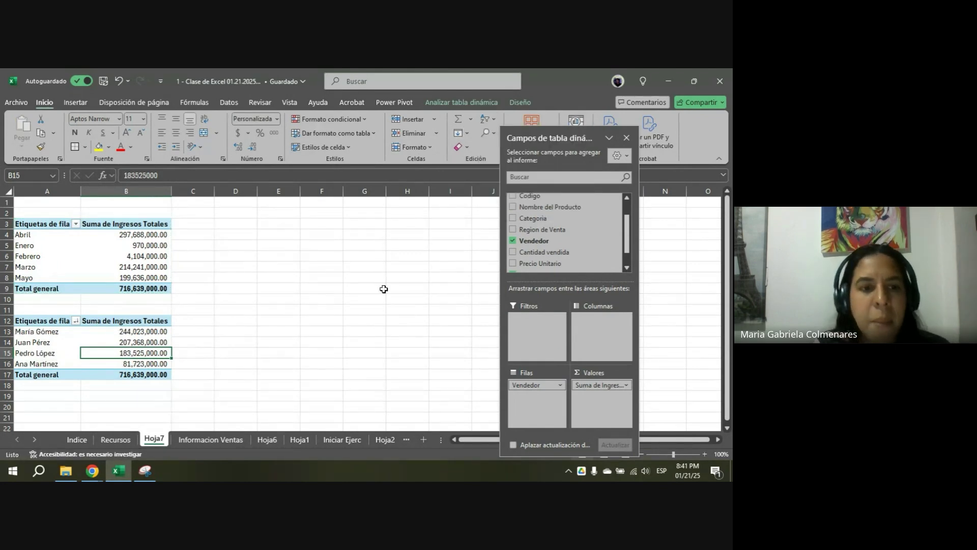
{"action": "left_click", "coordinate": [359, 295]}
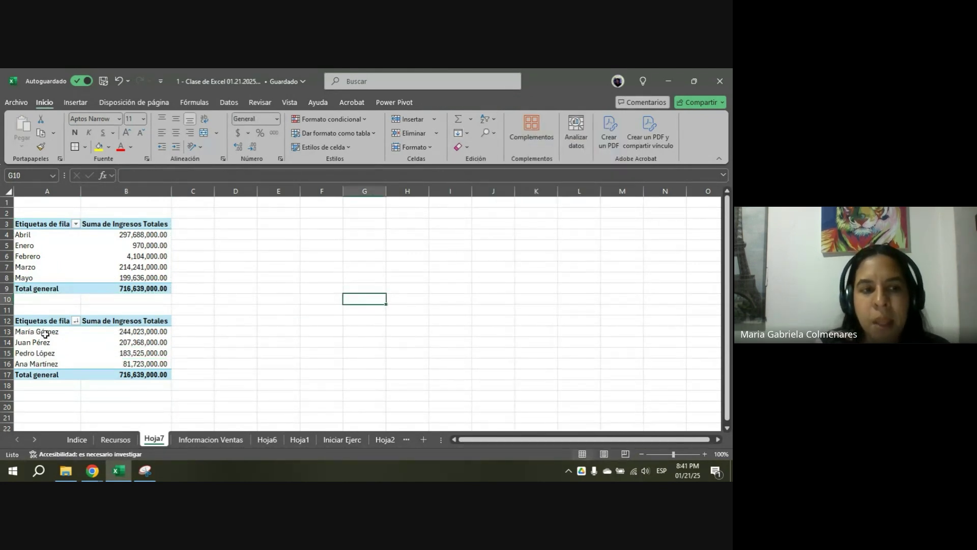
- Review each seller's total income in the sorted Vendedor pivot table
{"action": "left_click", "coordinate": [152, 332]}
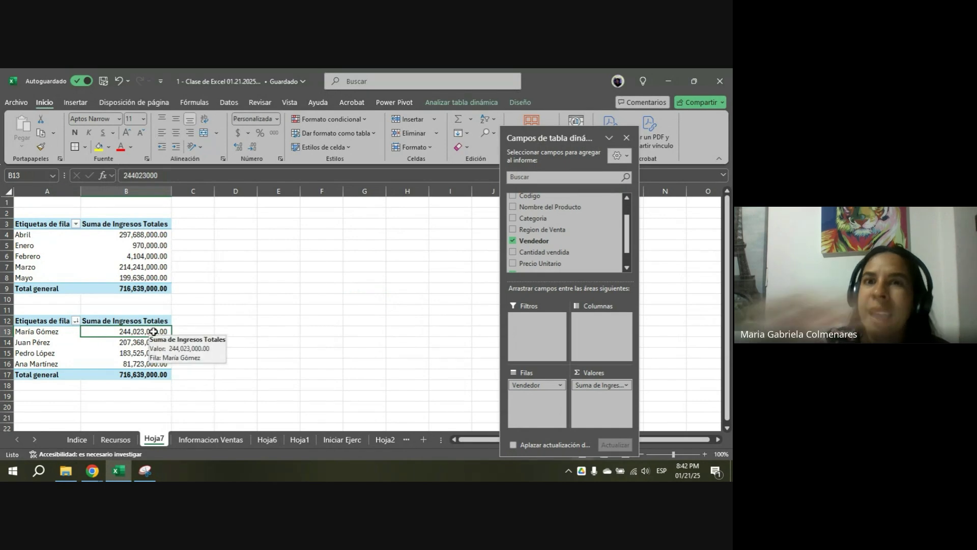
{"action": "key", "text": "Down"}
{"action": "key", "text": "Down"}
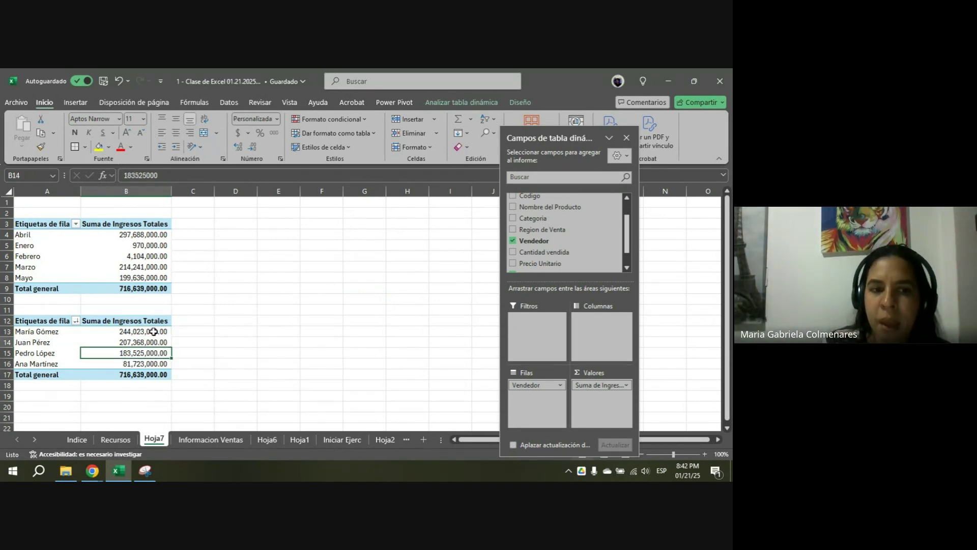
{"action": "left_click", "coordinate": [153, 331]}
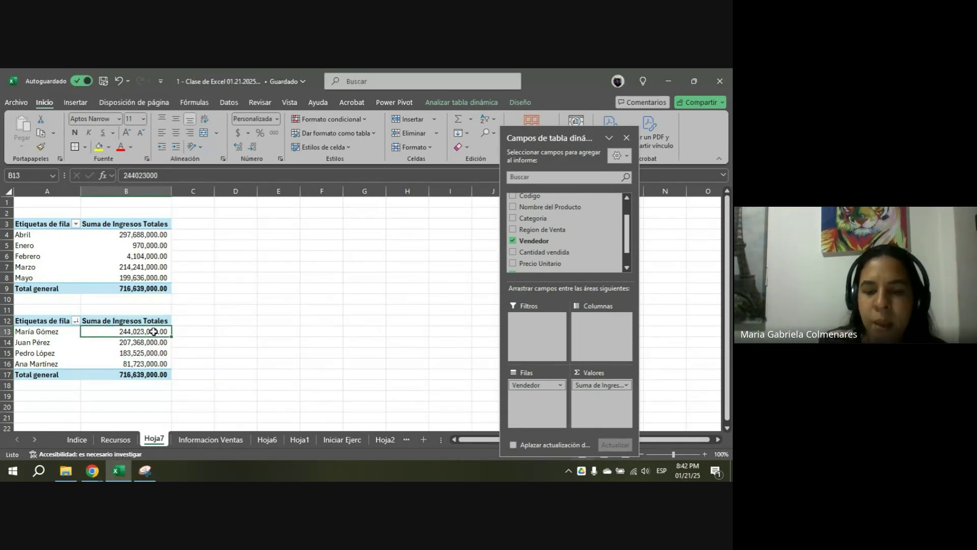
{"action": "key", "text": "Down"}
{"action": "key", "text": "Down"}
{"action": "key", "text": "Down"}
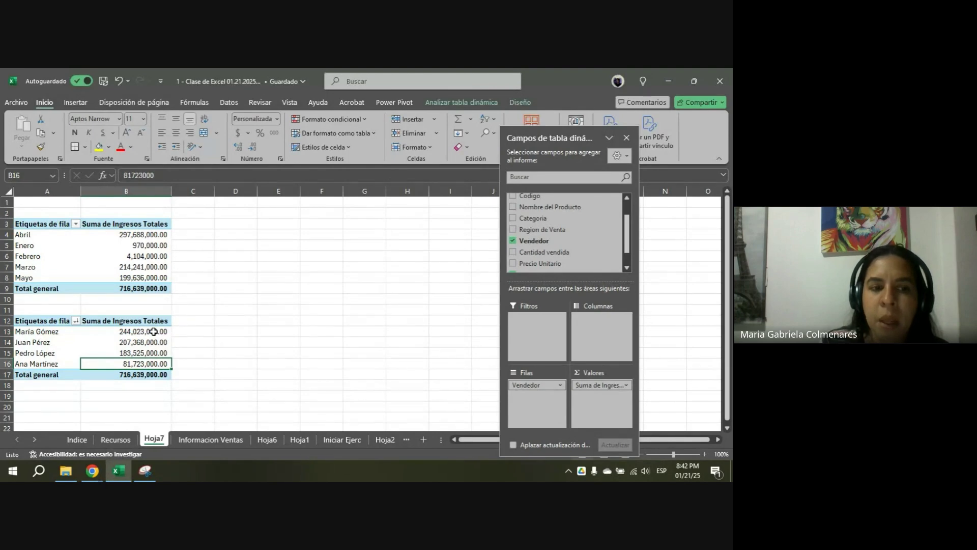
{"action": "key", "text": "Up"}
{"action": "key", "text": "Down"}
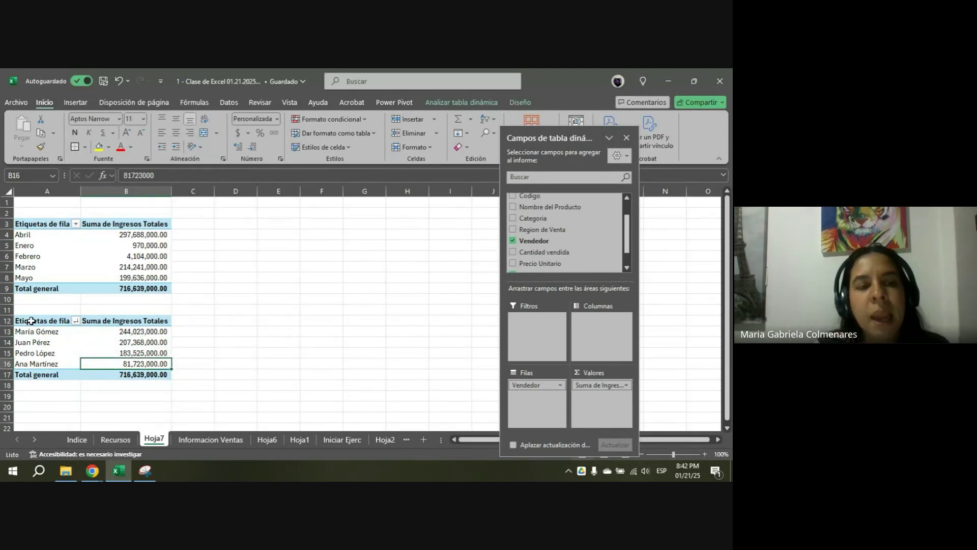
- Copy the seller pivot table to D3 and widen columns D and E to fit its contents
{"action": "left_click_drag", "start_coordinate": [32, 321], "coordinate": [163, 375]}
{"action": "key", "text": "ctrl+c"}
{"action": "left_click", "coordinate": [240, 223]}
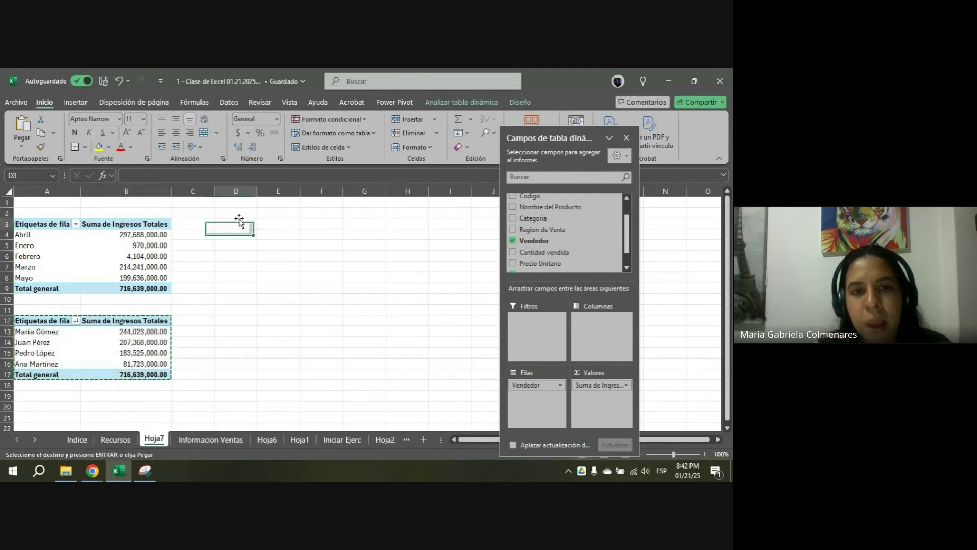
{"action": "key", "text": "ctrl+v"}
{"action": "left_click_drag", "start_coordinate": [300, 194], "coordinate": [320, 194]}
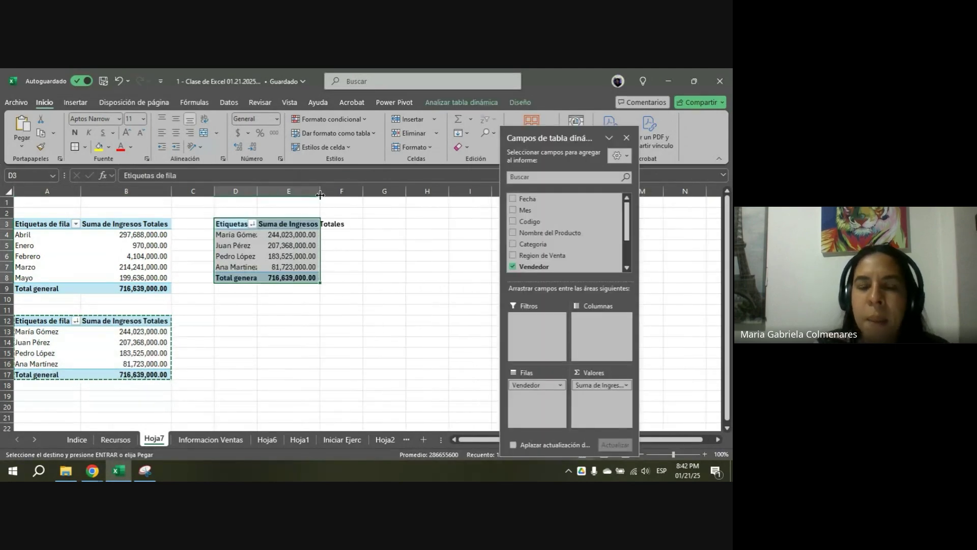
{"action": "left_click_drag", "start_coordinate": [257, 192], "coordinate": [278, 191]}
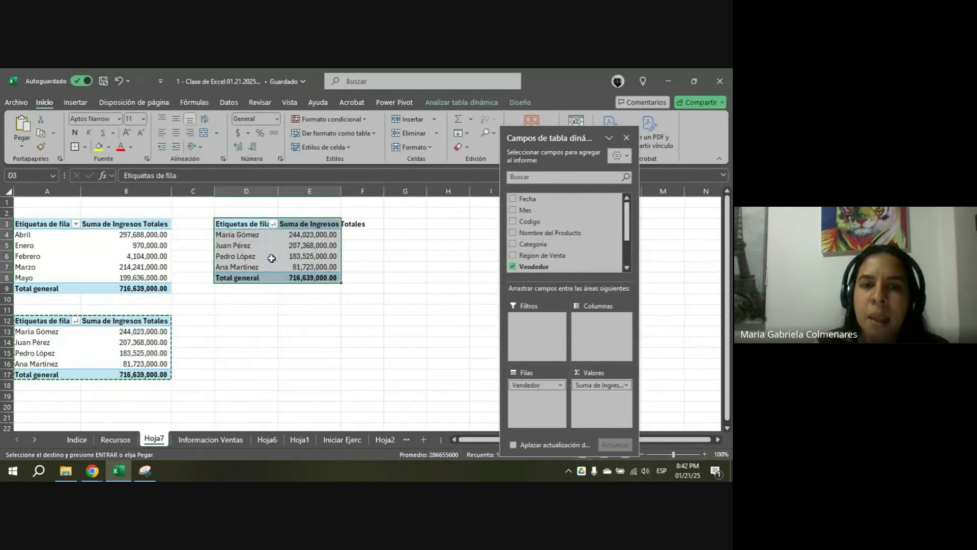
- Replace the Vendedor row field with Region de Venta in the pivot table at D3
{"action": "left_click", "coordinate": [272, 258]}
{"action": "left_click", "coordinate": [547, 385]}
{"action": "left_click", "coordinate": [534, 361]}
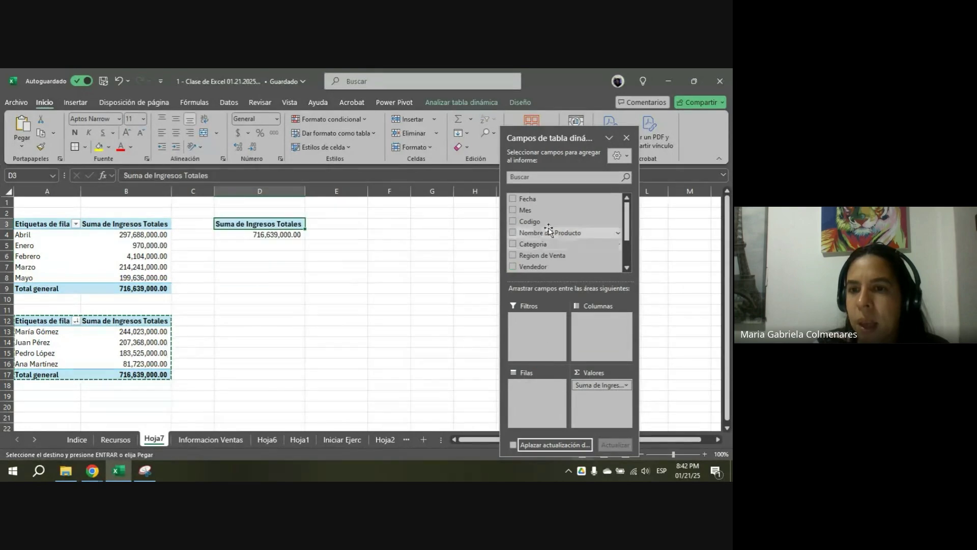
{"action": "scroll", "coordinate": [547, 239], "scroll_direction": "down", "scroll_amount": 1}
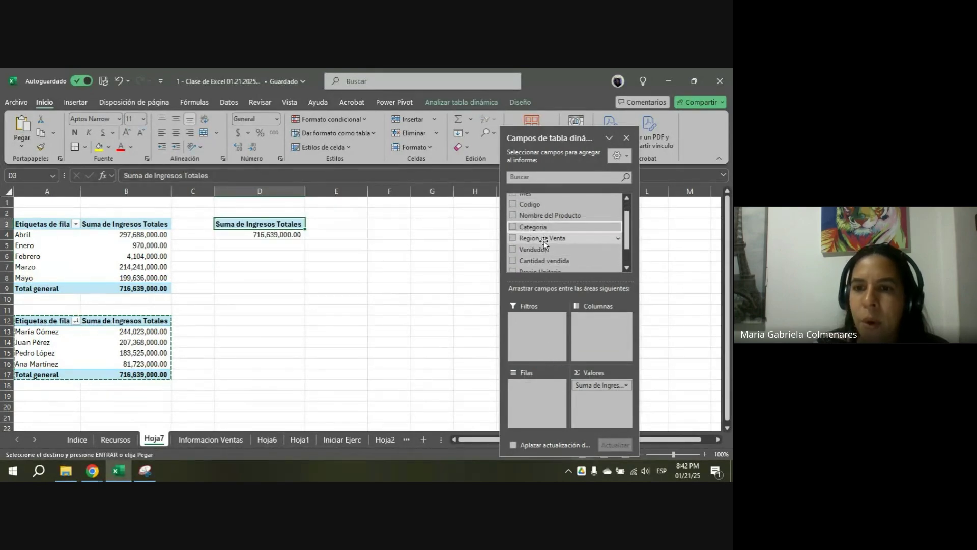
{"action": "left_click_drag", "start_coordinate": [545, 239], "coordinate": [553, 398]}
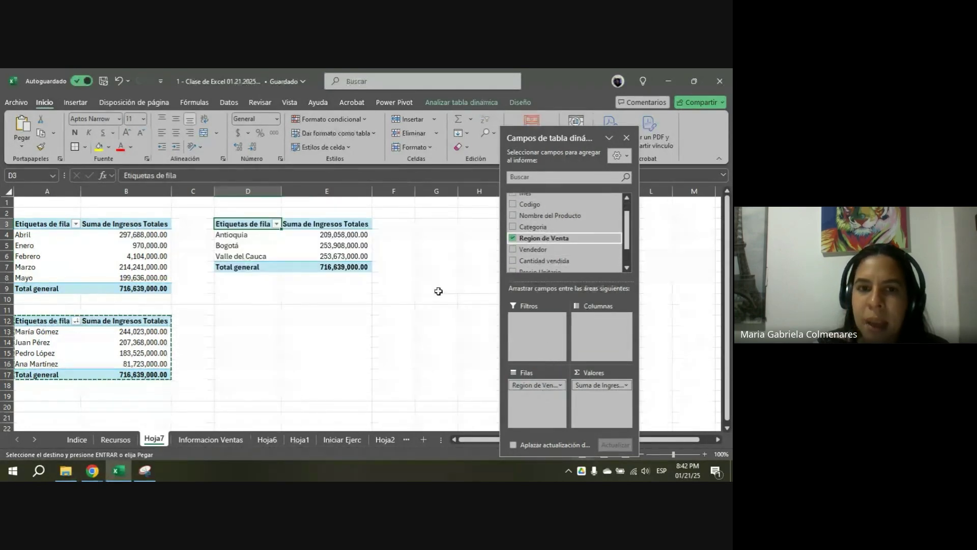
- Sort the region pivot table by Suma de Ingresos Totales from largest to smallest and review each region's row
{"action": "left_click", "coordinate": [350, 238]}
{"action": "left_click", "coordinate": [488, 119]}
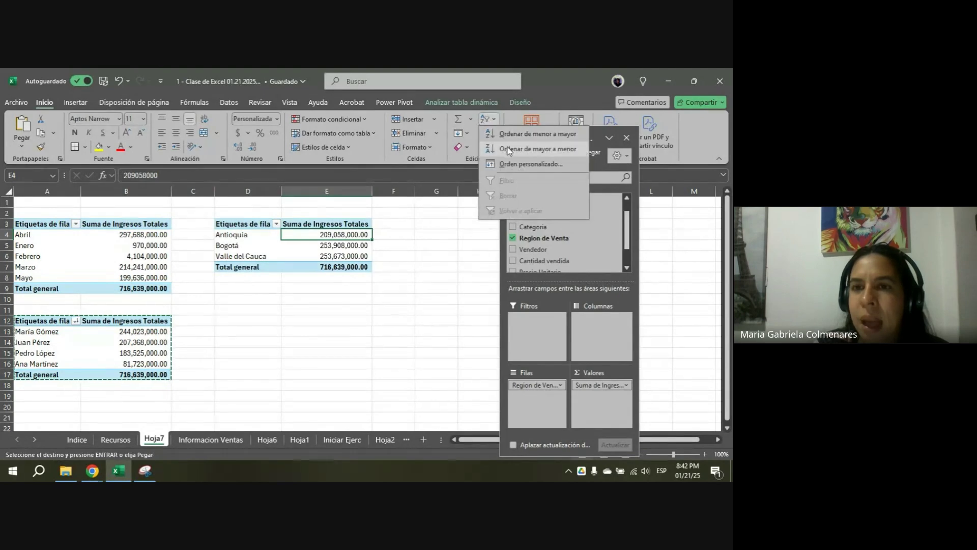
{"action": "left_click", "coordinate": [509, 150]}
{"action": "left_click_drag", "start_coordinate": [246, 237], "coordinate": [351, 236]}
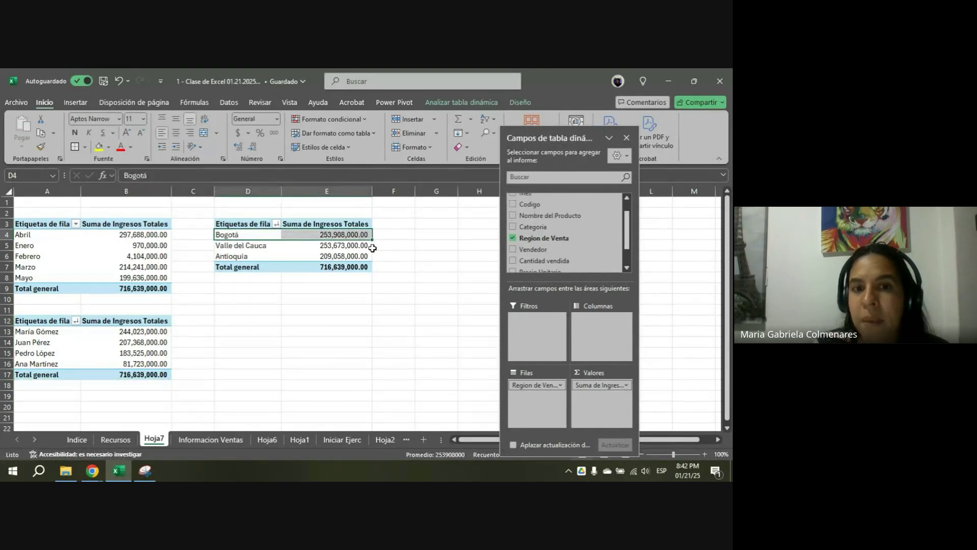
{"action": "left_click_drag", "start_coordinate": [251, 248], "coordinate": [359, 256]}
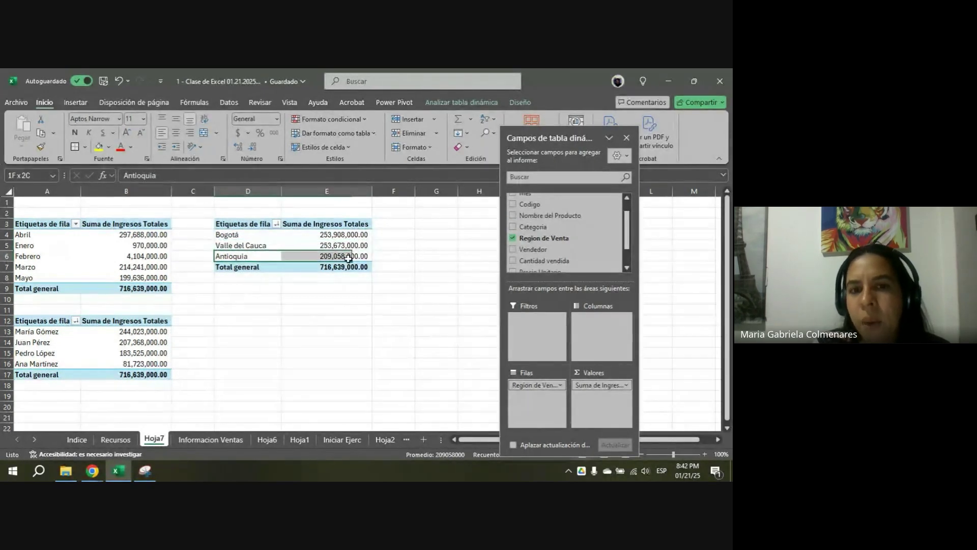
{"action": "left_click", "coordinate": [423, 274]}
{"action": "left_click", "coordinate": [296, 278]}
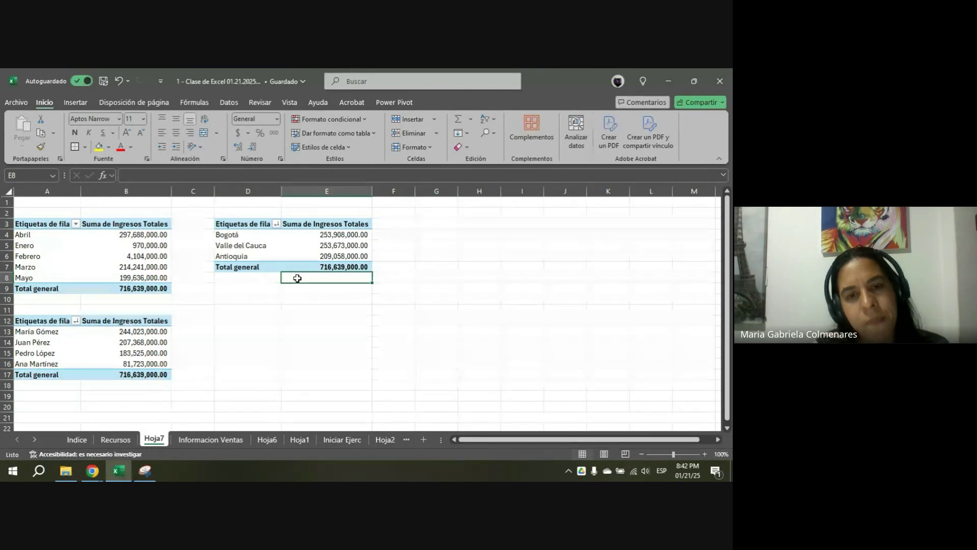